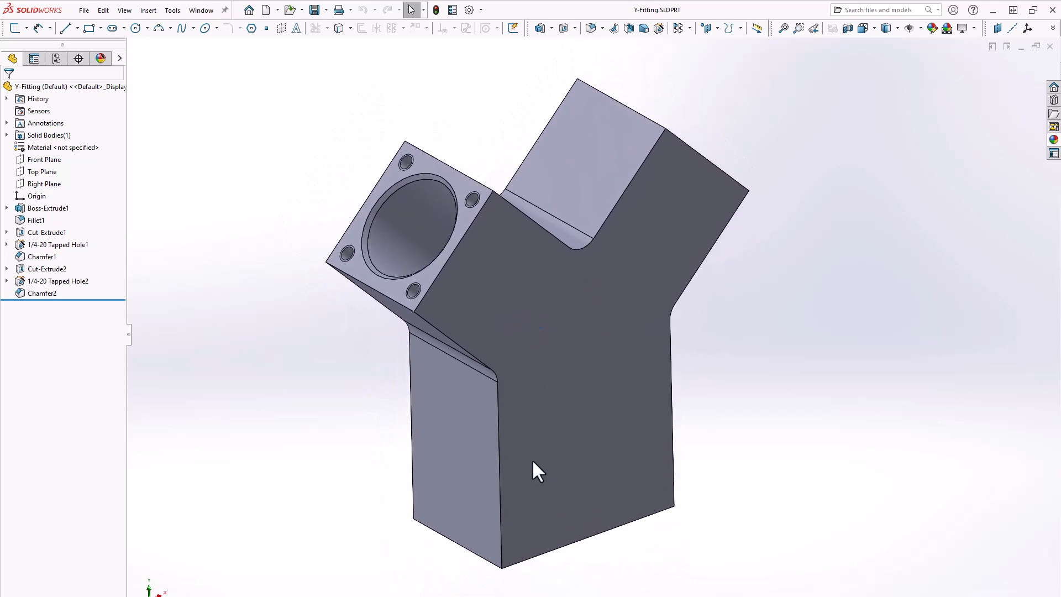
# - Switch to GibbsCAM and review the machine, material and stock size settings of the Y-Axis Part on 5-axis file
pyautogui.moveTo(395, 596)
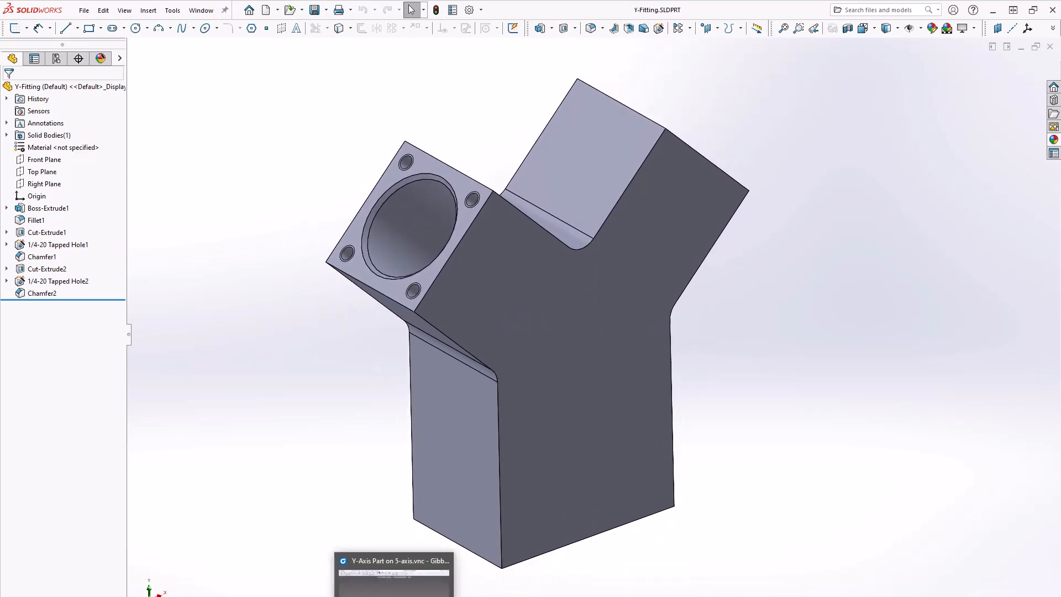
pyautogui.click(394, 577)
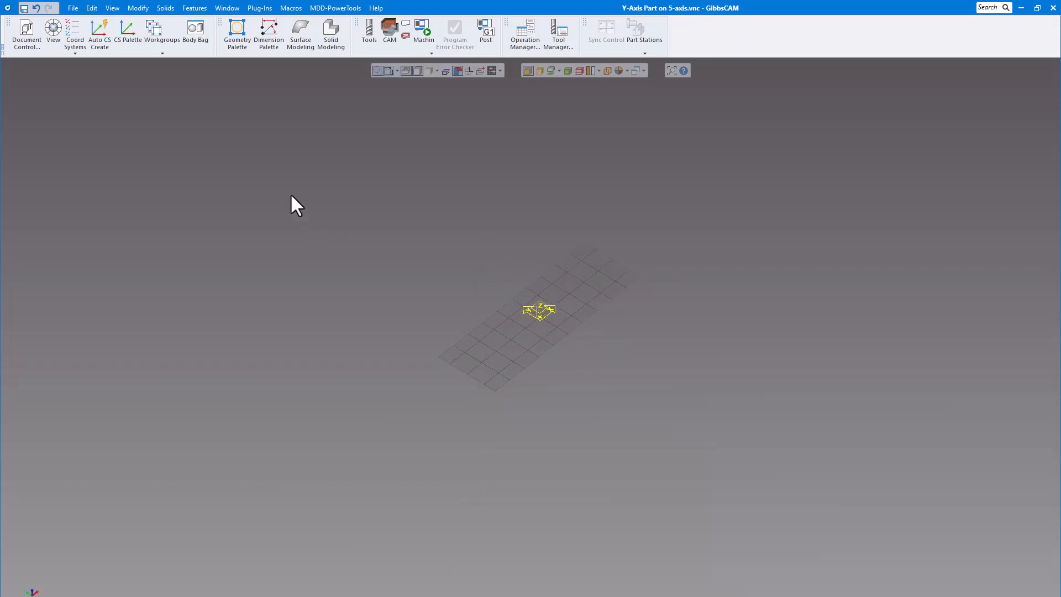
pyautogui.click(28, 32)
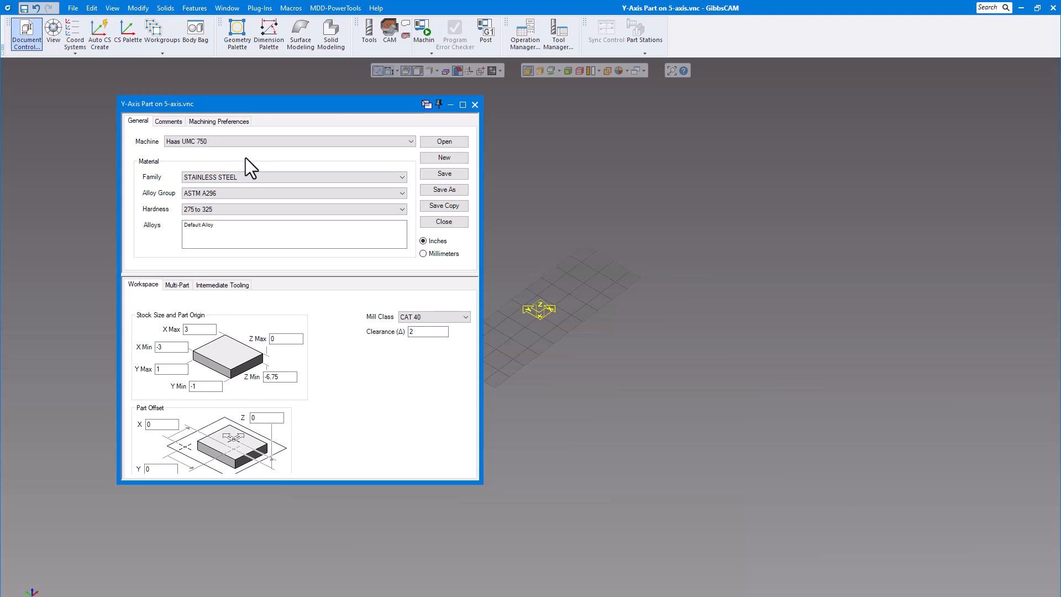
pyautogui.click(474, 105)
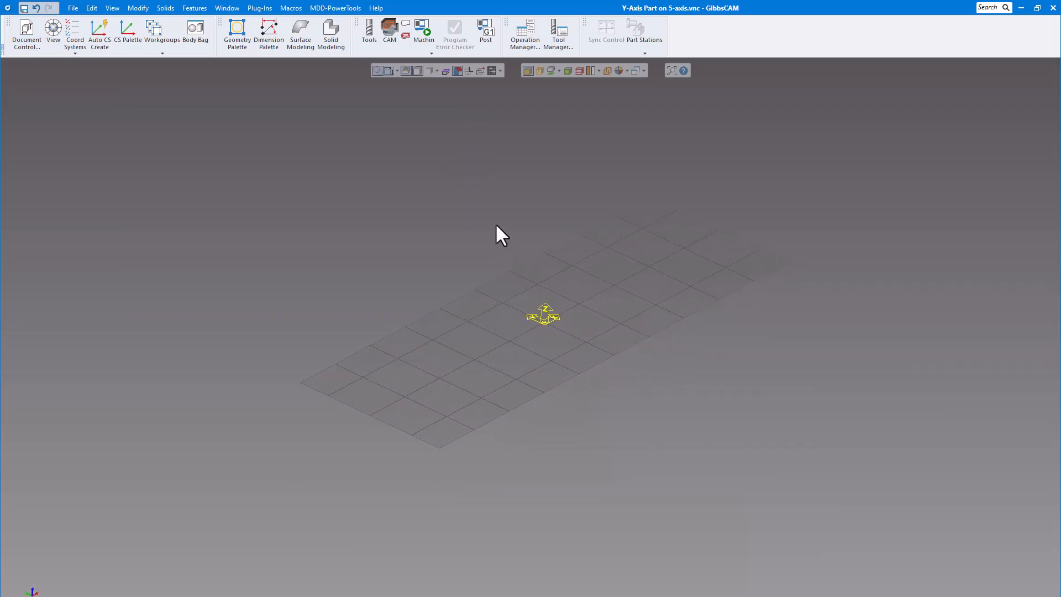
pyautogui.click(73, 8)
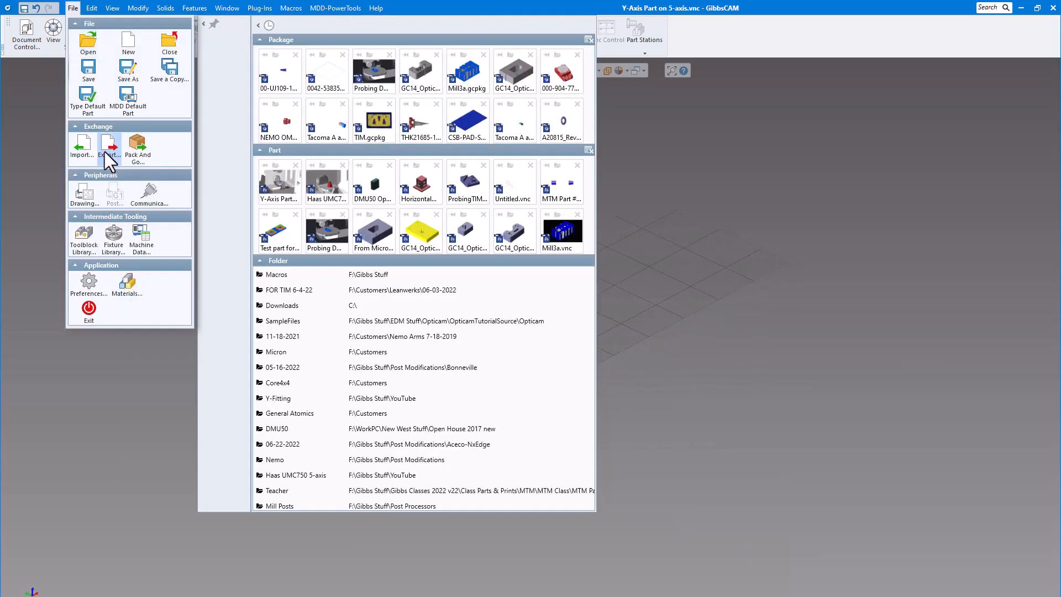
pyautogui.click(726, 229)
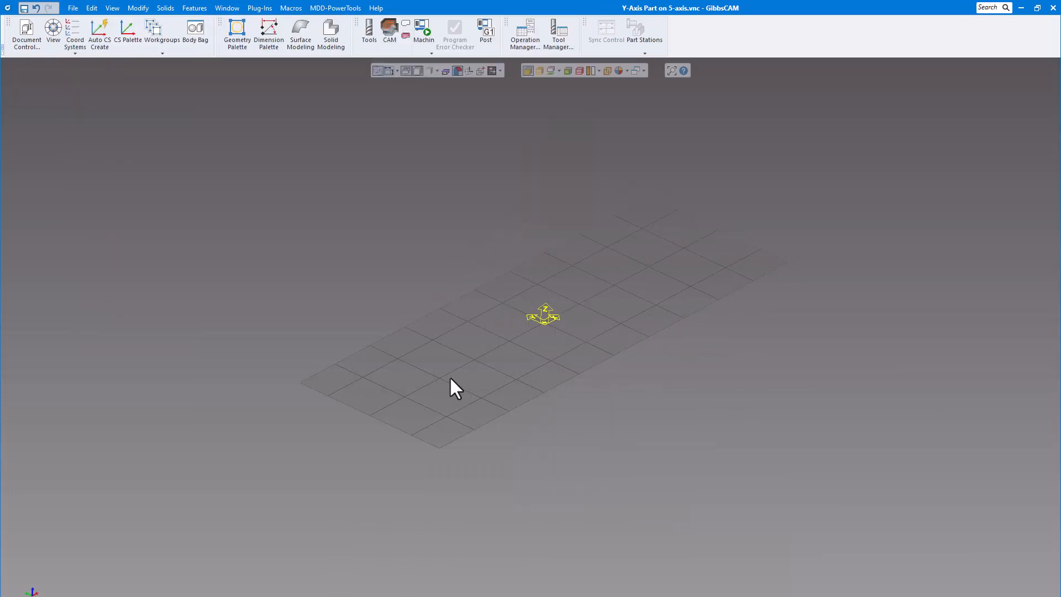
# - Switch to SOLIDWORKS, transfer the Y-Fitting model to GibbsCAM, and insert it into the current part
pyautogui.click(445, 585)
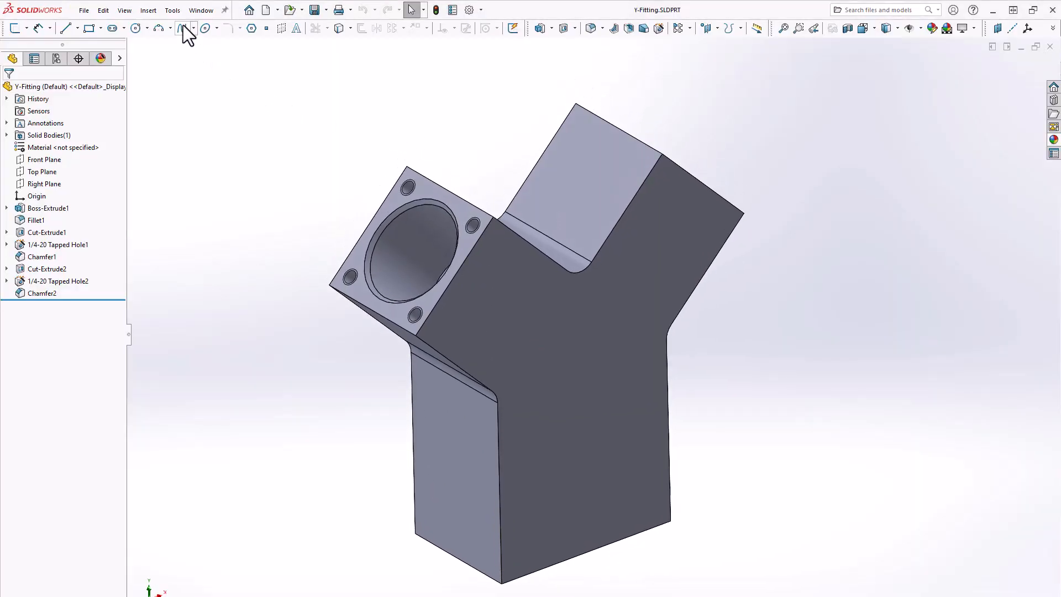
pyautogui.click(171, 11)
pyautogui.moveTo(198, 68)
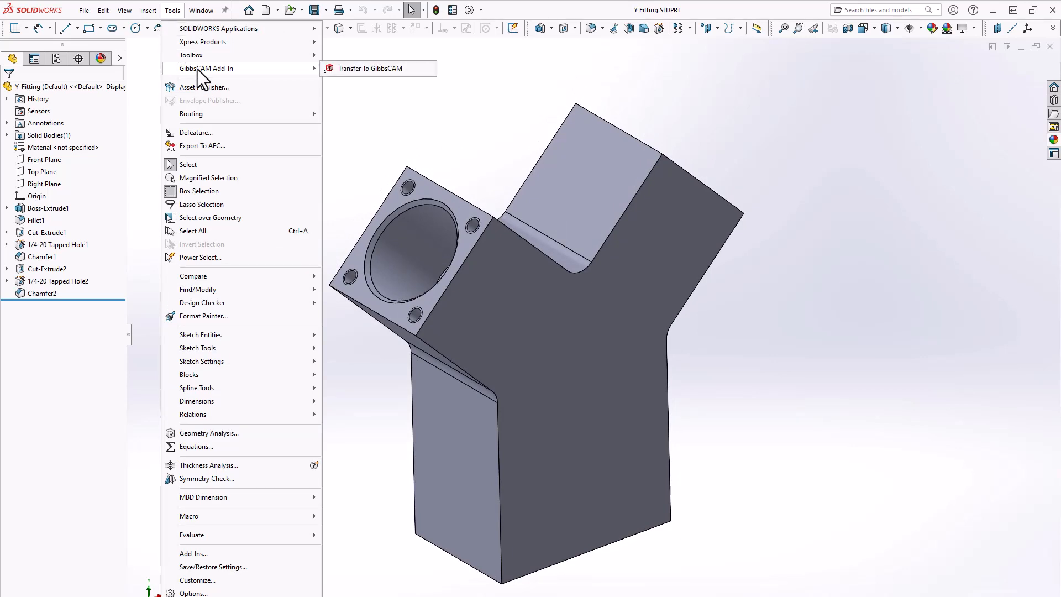
pyautogui.click(356, 70)
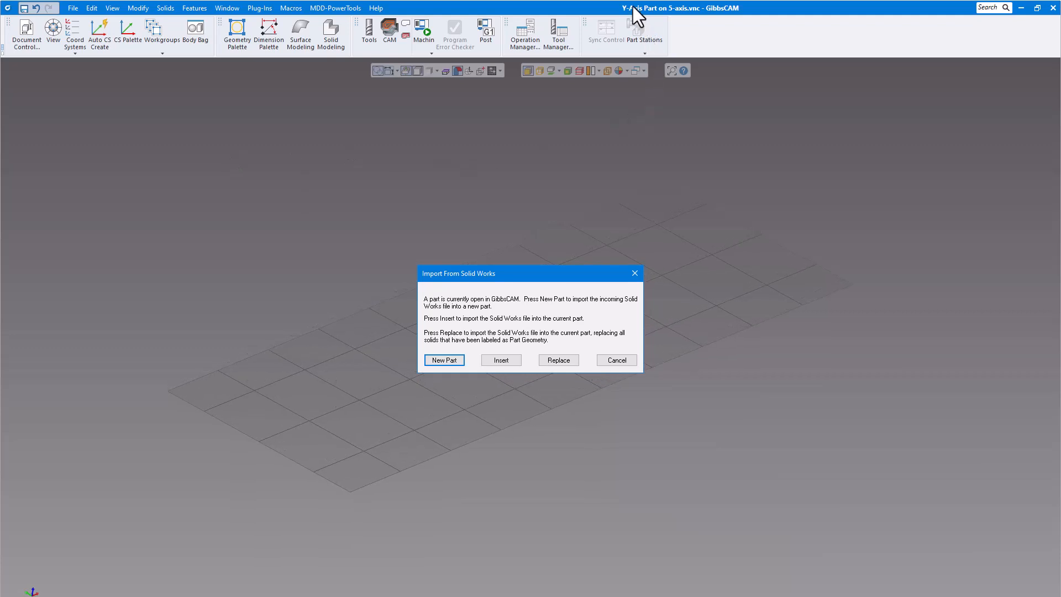
pyautogui.click(501, 360)
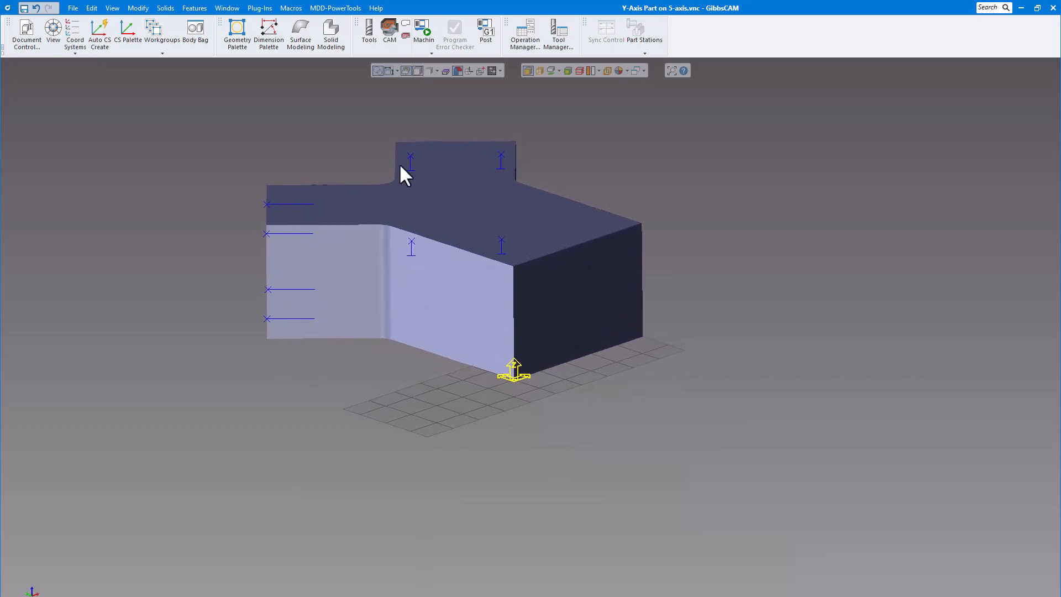
# - Bring the vise fixture out of the Body Bag into the workspace and close the bag
pyautogui.click(194, 33)
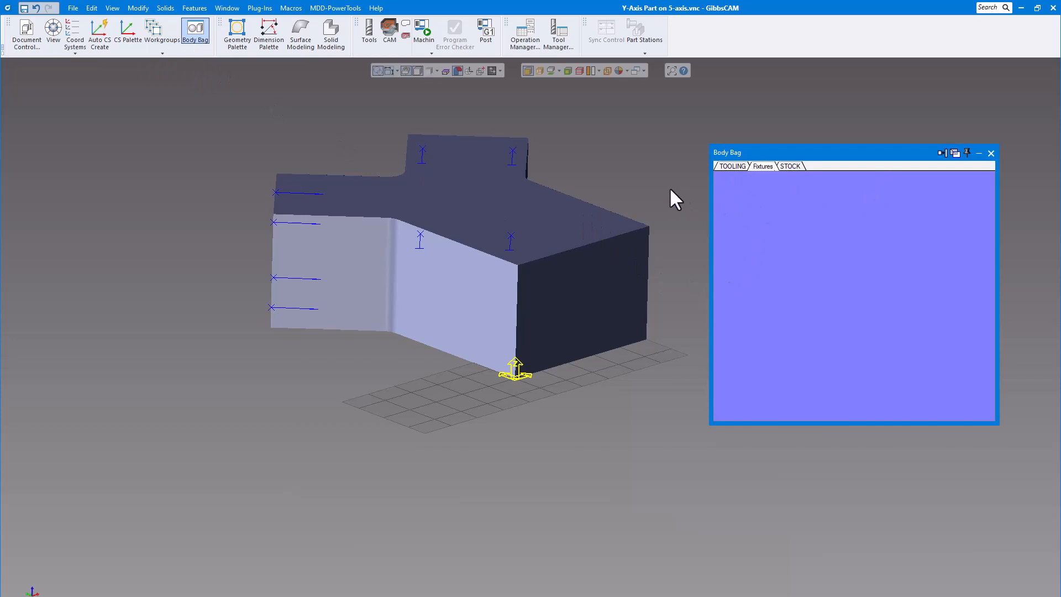
pyautogui.moveTo(670, 190); pyautogui.dragTo(667, 189)
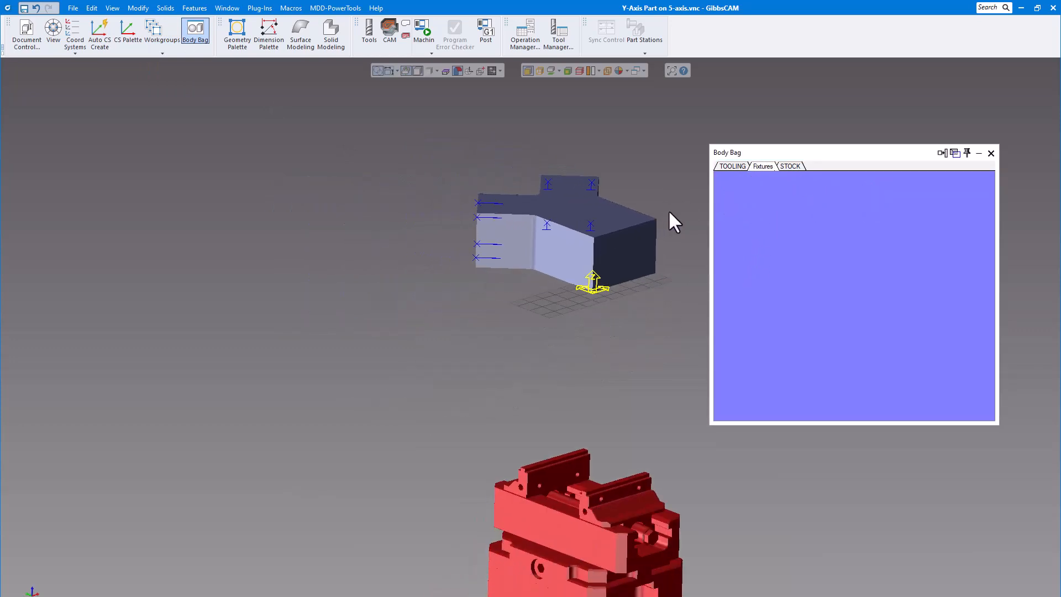
pyautogui.click(991, 153)
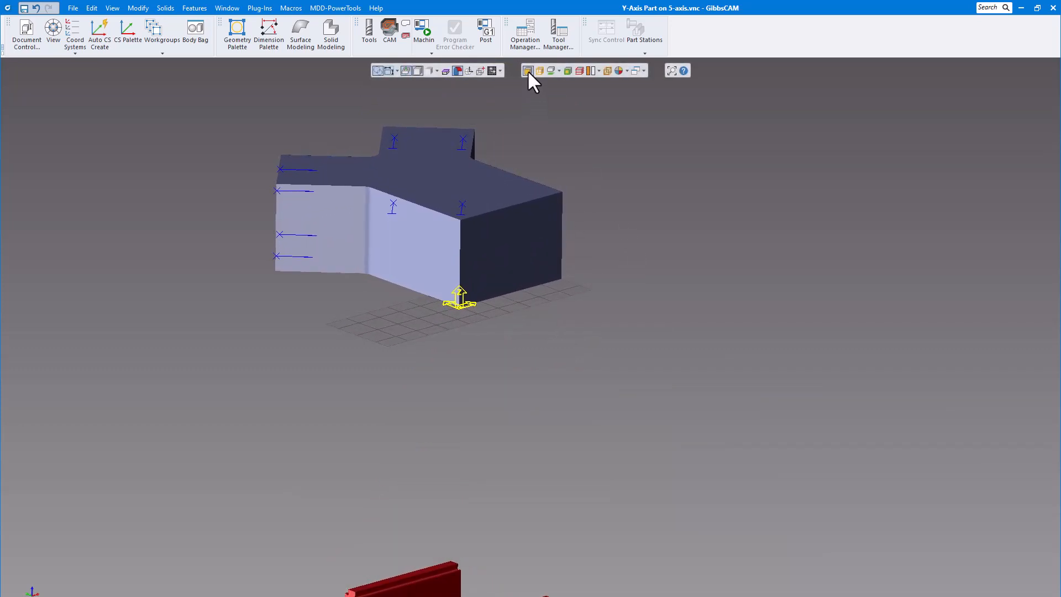
# - Check the coordinate system list, then align the end face of the Y-fitting's straight leg to the TOP coordinate system
pyautogui.click(522, 248)
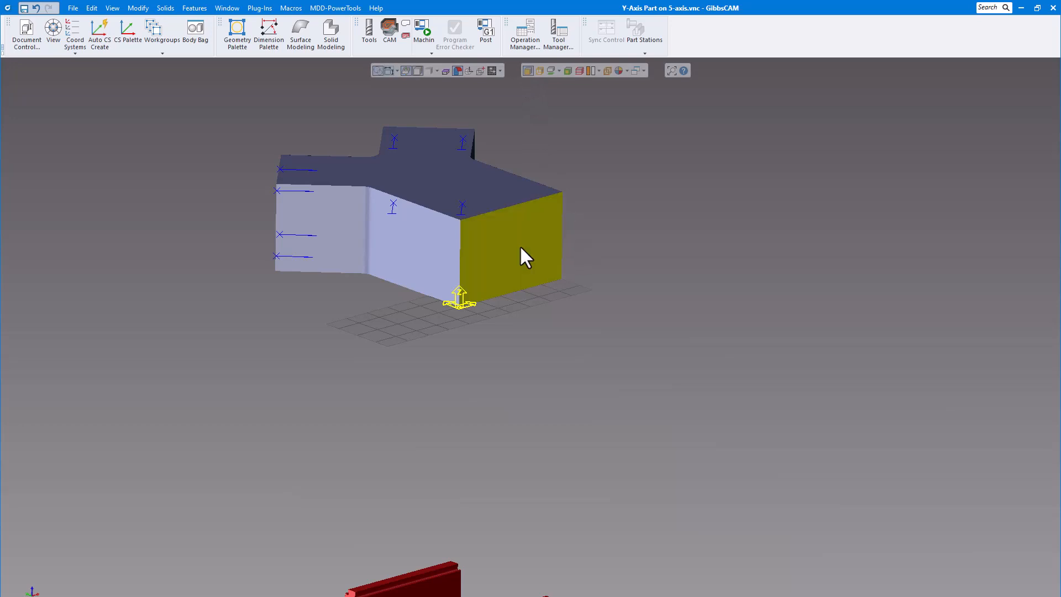
pyautogui.rightClick(521, 252)
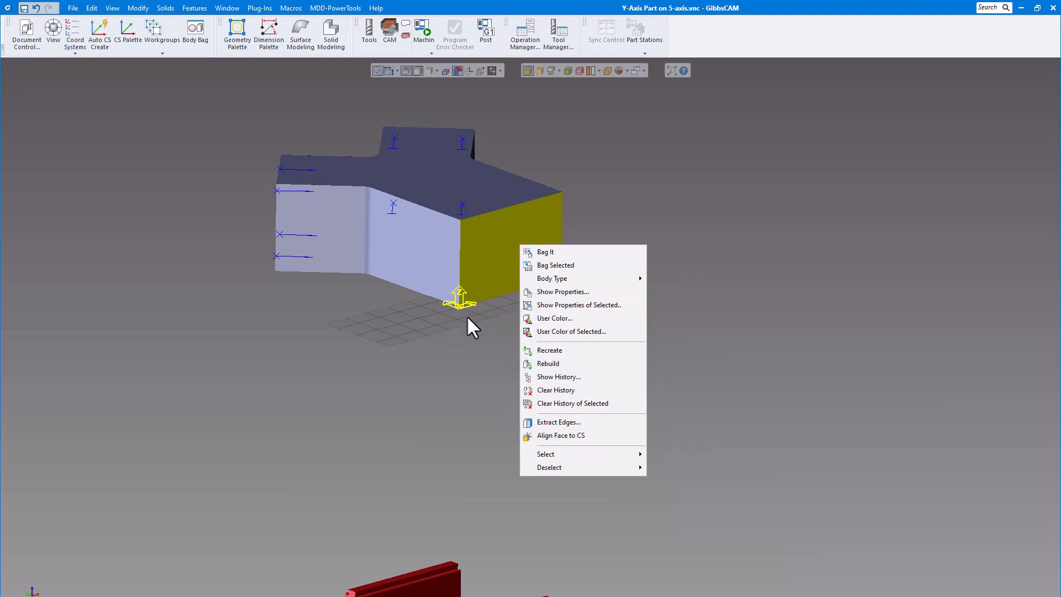
pyautogui.click(75, 31)
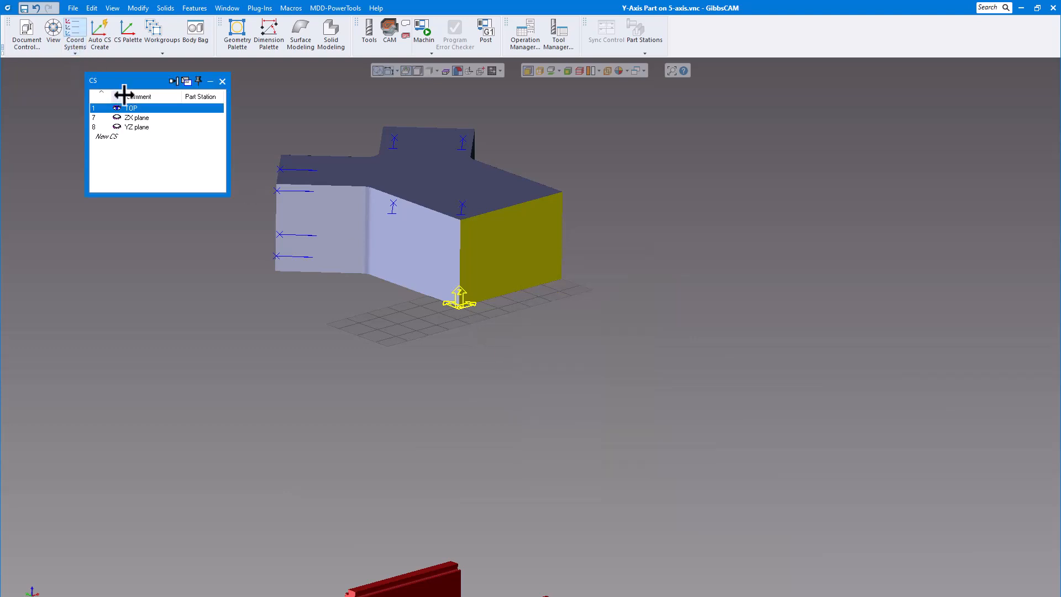
pyautogui.click(222, 81)
pyautogui.rightClick(516, 230)
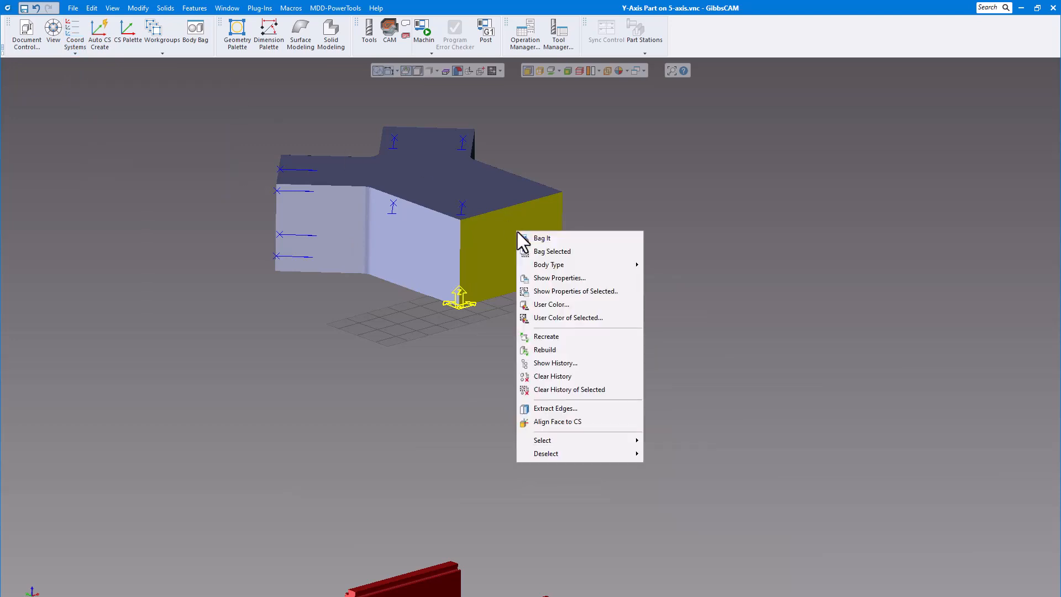
pyautogui.click(556, 423)
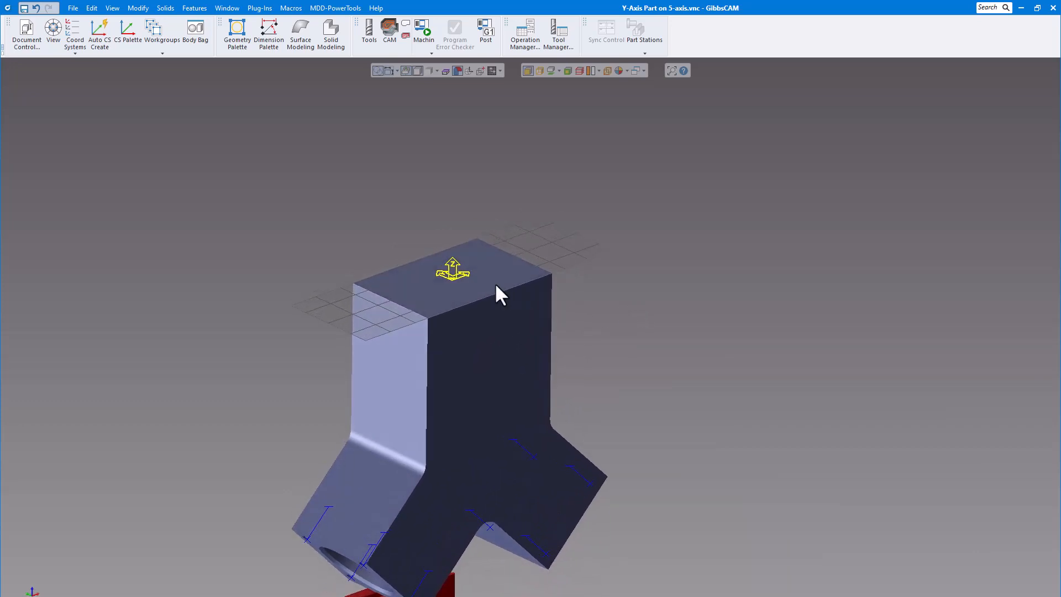
# - Flip the Y-fitting upright by aligning the same end face to the coordinate system once more
pyautogui.click(489, 276)
pyautogui.rightClick(490, 274)
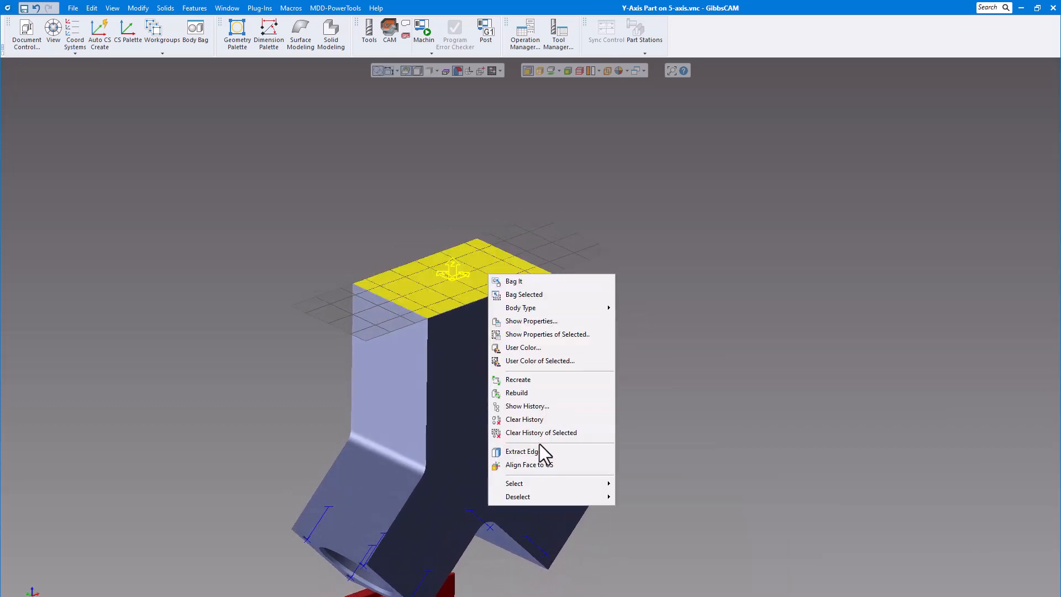
pyautogui.click(539, 467)
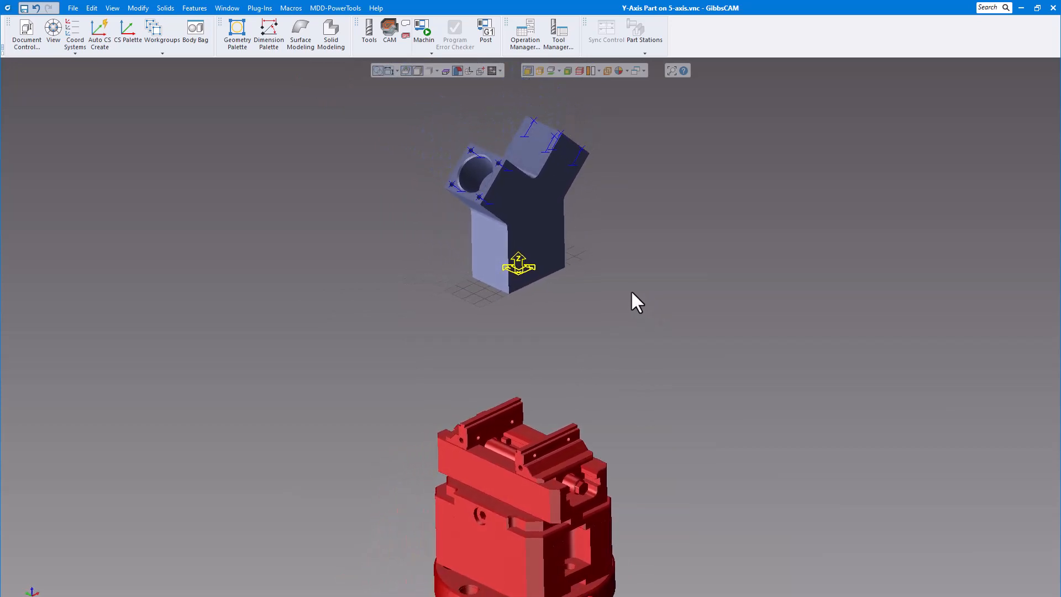
# - Place the Extrude stock body from the Body Bag's STOCK page into the workspace
pyautogui.click(196, 34)
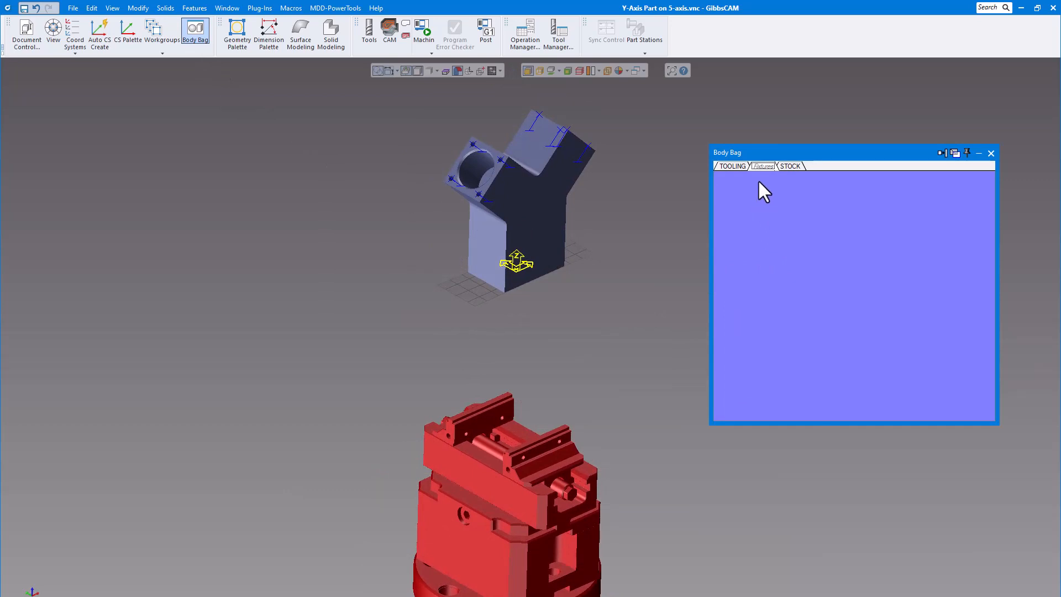
pyautogui.click(789, 167)
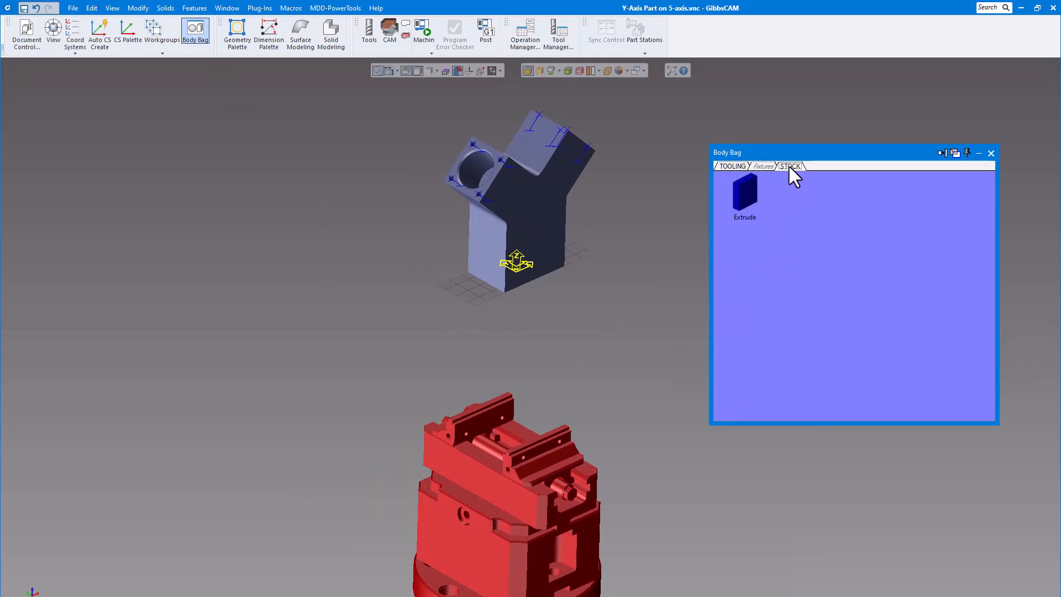
pyautogui.doubleClick(749, 199)
pyautogui.click(665, 264)
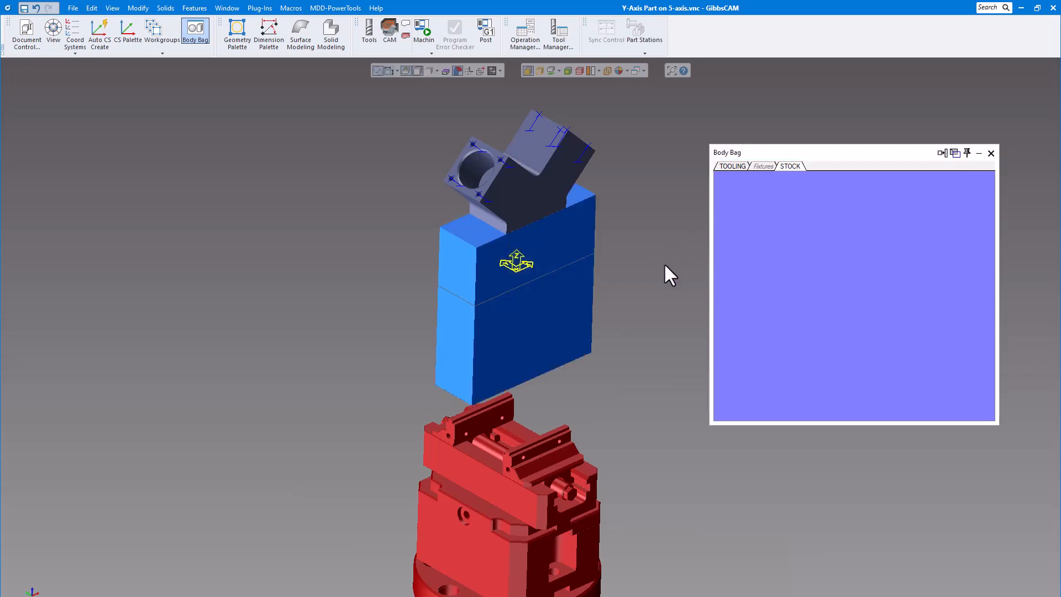
# - Seat the stock block on the vise by aligning its bottom face with the jaw's narrow step using Solids Alignment
pyautogui.moveTo(665, 262); pyautogui.dragTo(530, 143, button='middle')
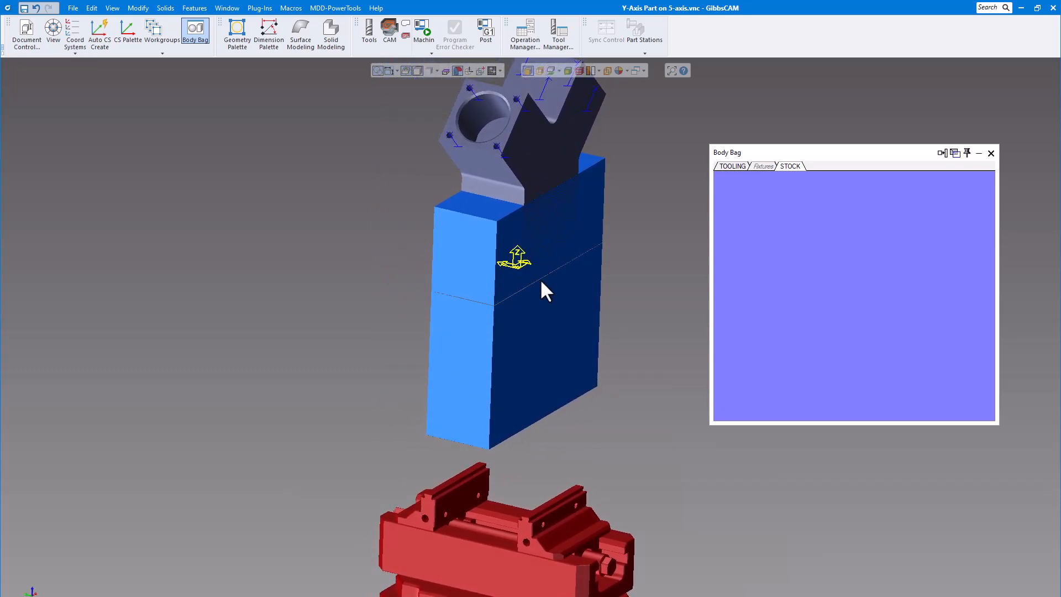
pyautogui.moveTo(615, 315)
pyautogui.mouseDown(button='middle')
pyautogui.moveTo(575, 343)
pyautogui.moveTo(526, 284)
pyautogui.moveTo(514, 386)
pyautogui.moveTo(593, 341)
pyautogui.moveTo(599, 316)
pyautogui.moveTo(618, 303)
pyautogui.mouseUp(button='middle')
pyautogui.click(260, 8)
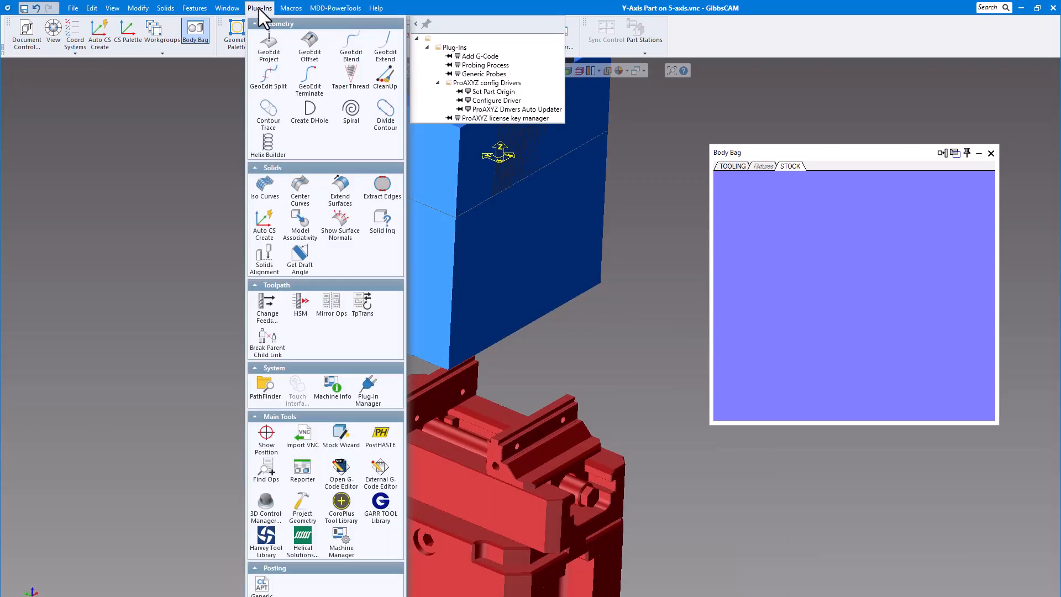
pyautogui.click(265, 260)
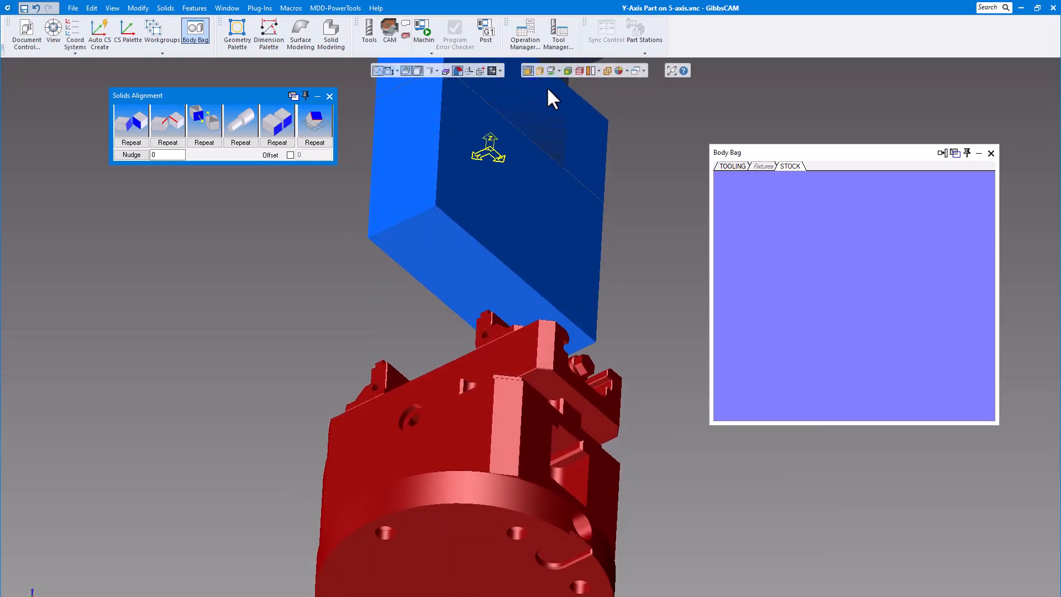
pyautogui.click(527, 334)
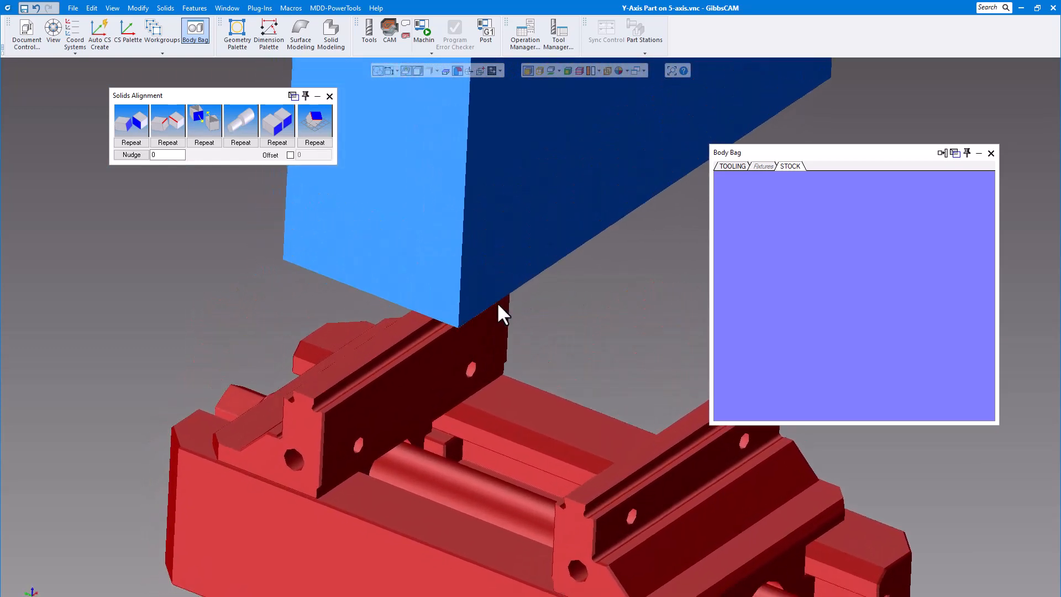
pyautogui.scroll(3, 354, 392)
pyautogui.click(351, 380)
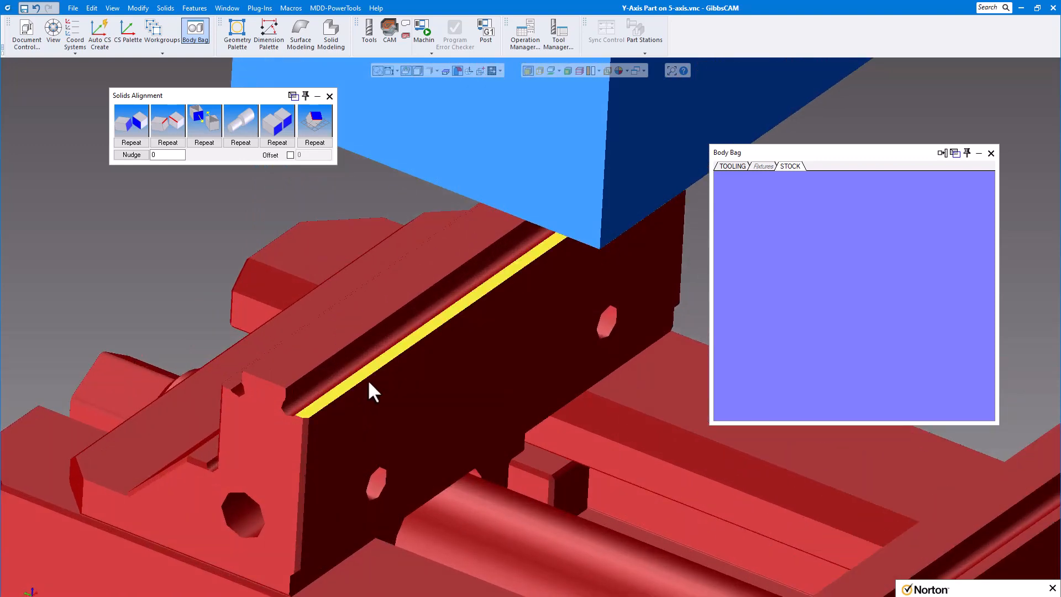
pyautogui.scroll(-5, 377, 373)
pyautogui.moveTo(376, 374); pyautogui.dragTo(348, 202, button='middle')
pyautogui.click(280, 122)
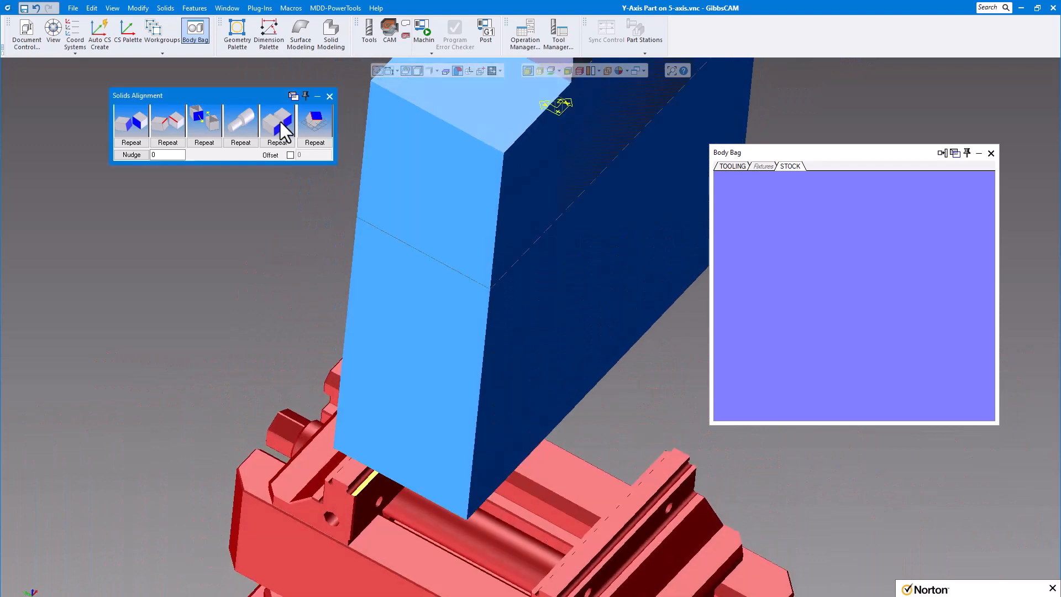
# - Bring the first vise jaw against the stock by aligning its gripping face with the adjacent side face of the block
pyautogui.moveTo(473, 291); pyautogui.dragTo(448, 326, button='middle')
pyautogui.scroll(5, 448, 327)
pyautogui.scroll(1, 461, 324)
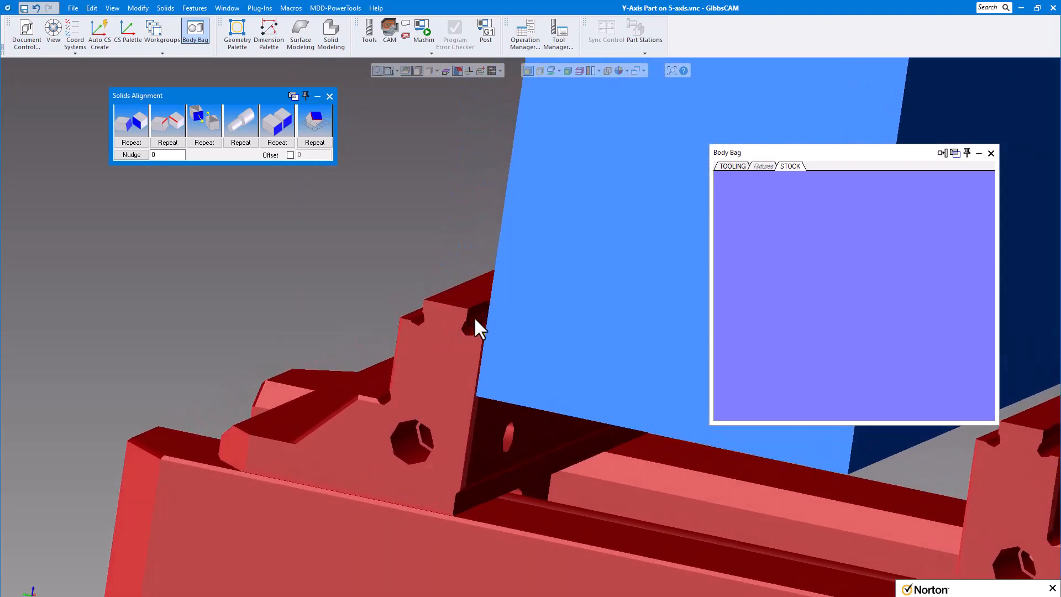
pyautogui.moveTo(474, 315); pyautogui.dragTo(511, 316, button='middle')
pyautogui.click(528, 315)
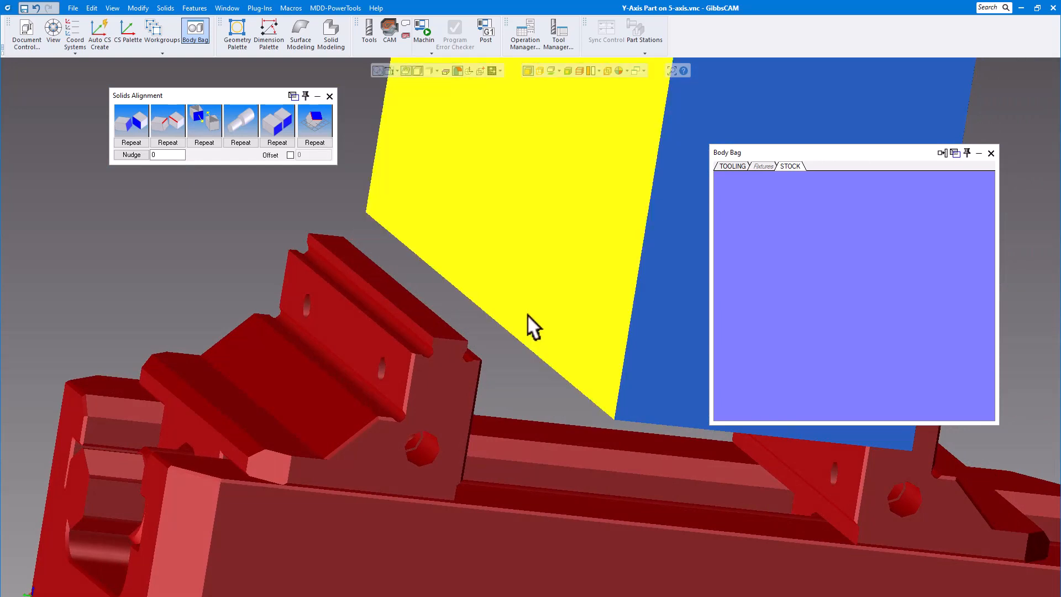
pyautogui.click(277, 125)
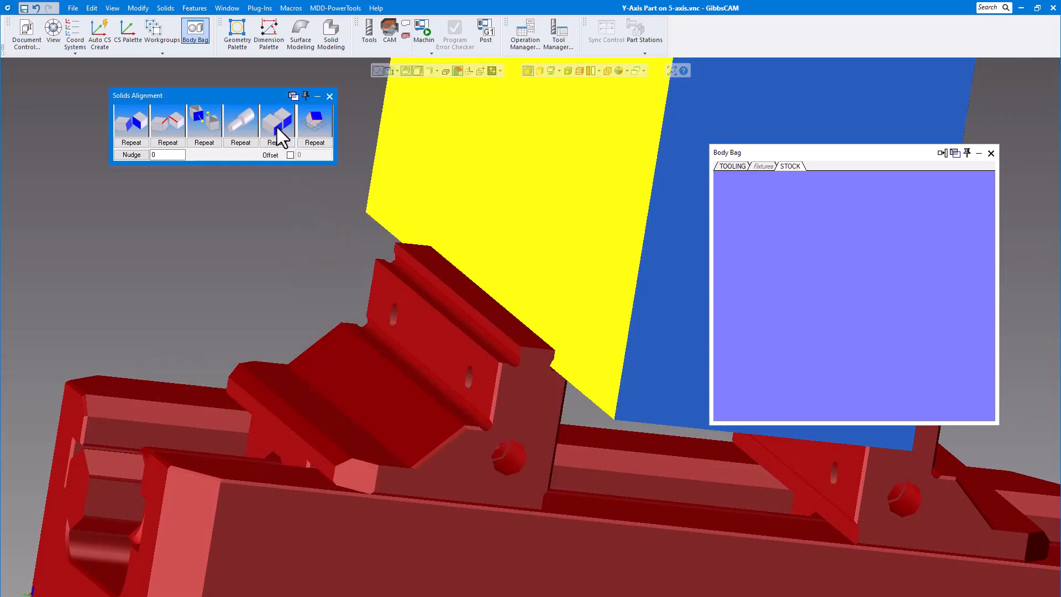
pyautogui.click(325, 289)
# - Close the Body Bag and align the opposite vise jaw's gripping face with the other side face of the stock
pyautogui.moveTo(325, 289); pyautogui.dragTo(927, 217, button='middle')
pyautogui.click(991, 153)
pyautogui.moveTo(734, 294); pyautogui.dragTo(598, 429, button='middle')
pyautogui.click(521, 387)
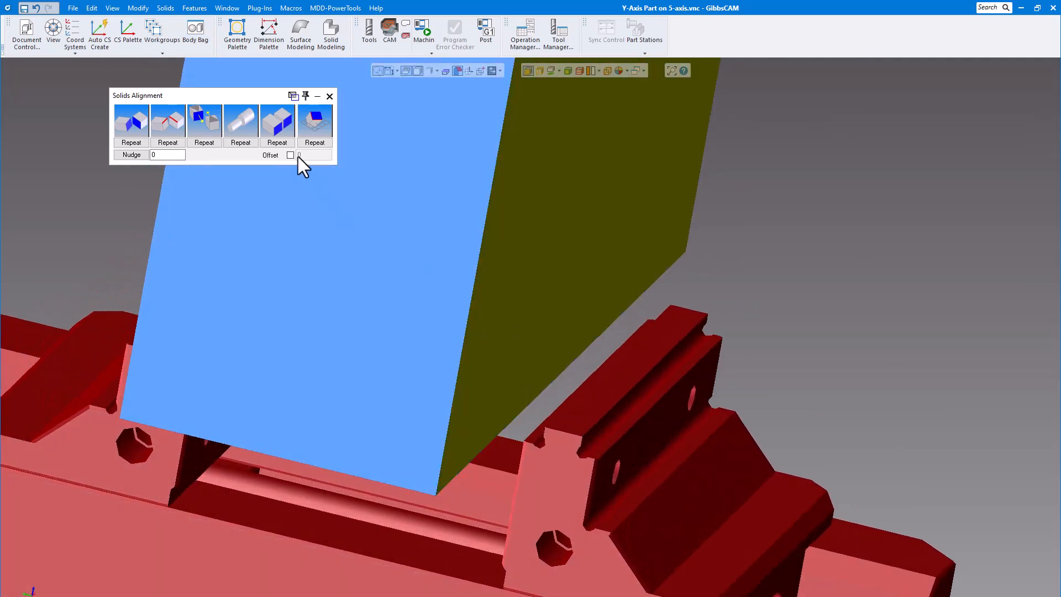
pyautogui.click(278, 129)
pyautogui.moveTo(605, 331); pyautogui.dragTo(725, 339, button='middle')
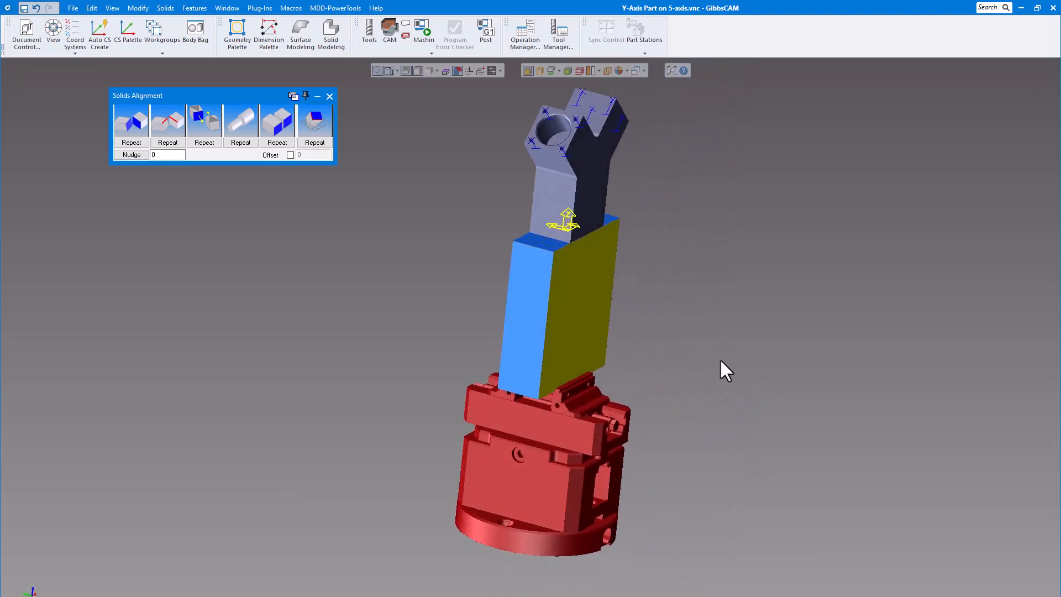
pyautogui.click(721, 361)
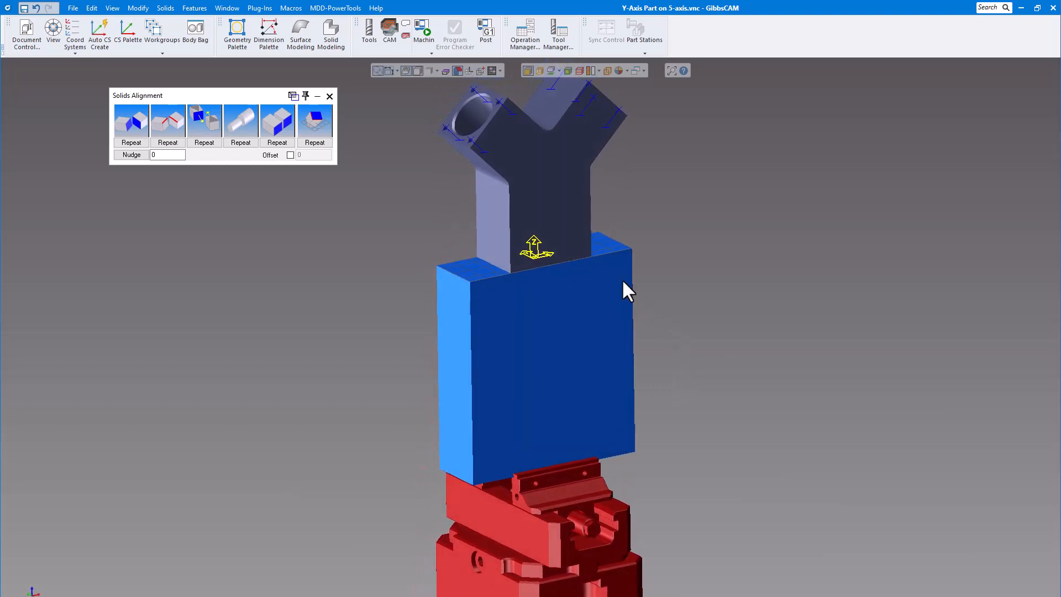
# - Select the Y-fitting body and translate it by X 0, Y 0, Z -5 into the stock block
pyautogui.click(573, 223)
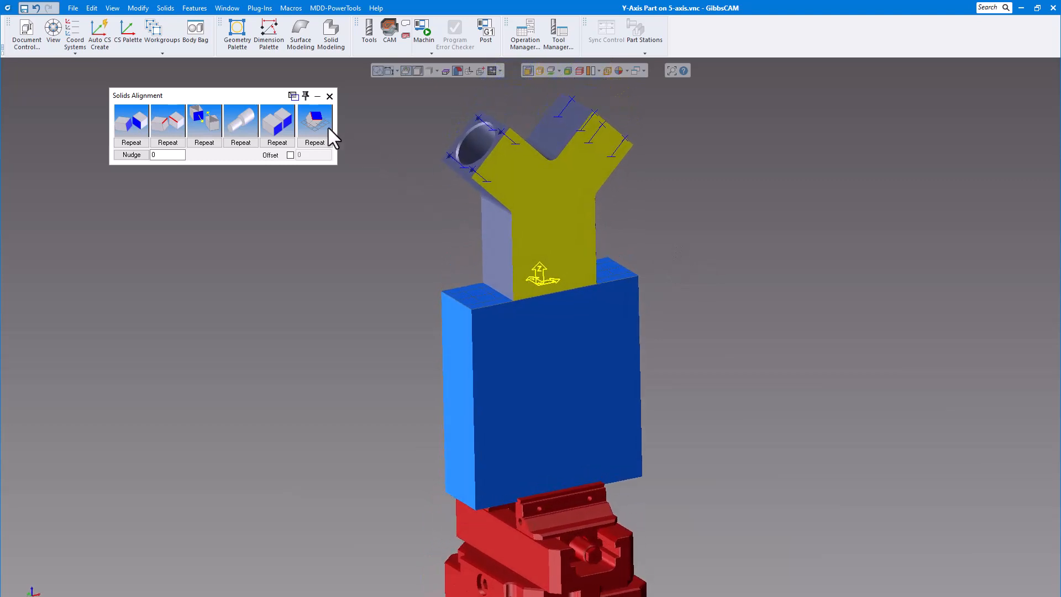
pyautogui.click(160, 11)
pyautogui.moveTo(145, 11)
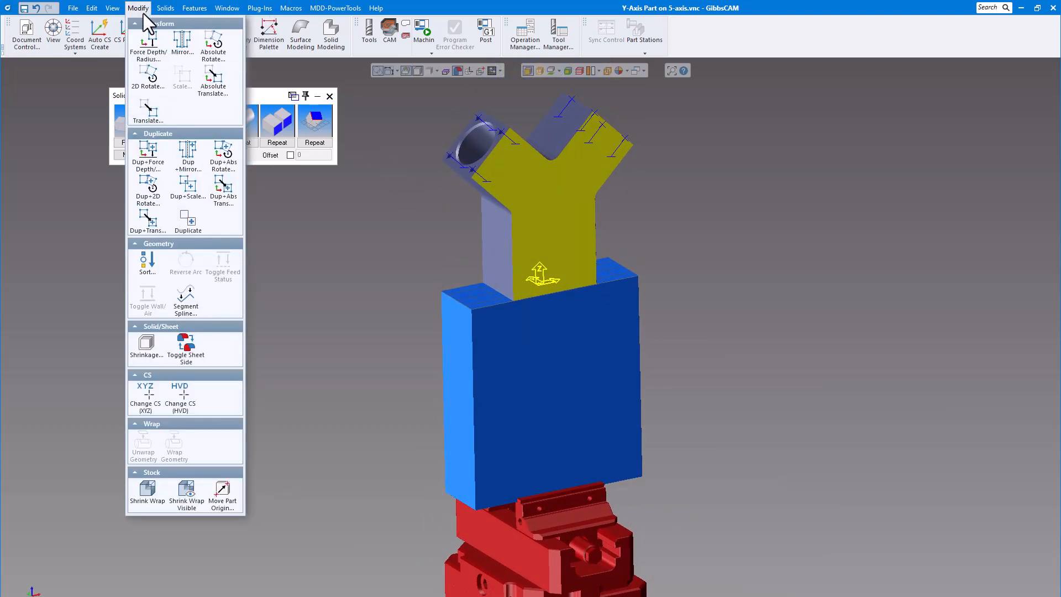
pyautogui.click(148, 112)
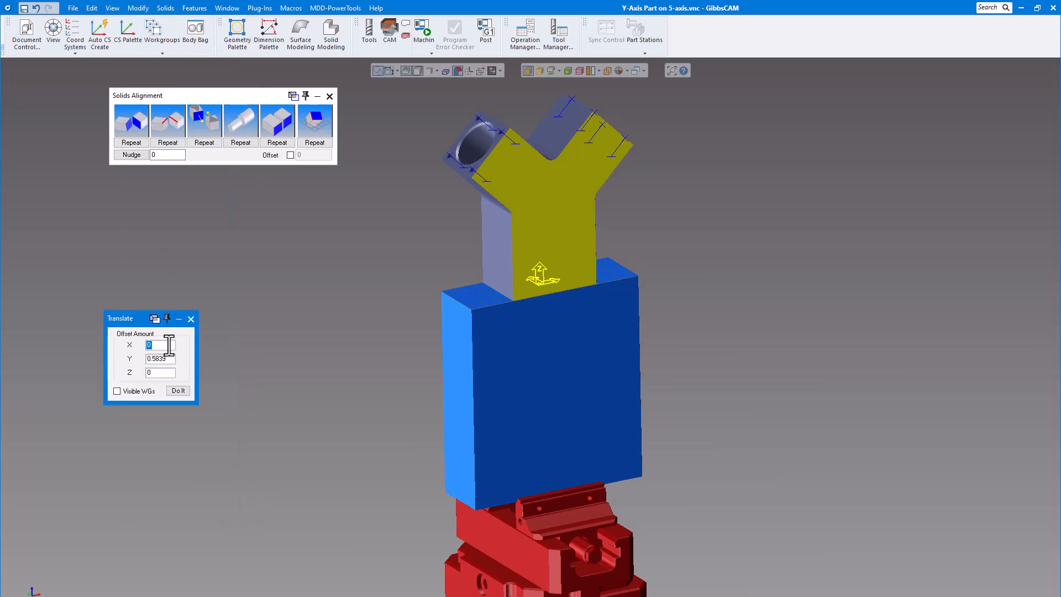
pyautogui.press('Tab')
pyautogui.write('0')
pyautogui.press('Tab')
pyautogui.write('-')
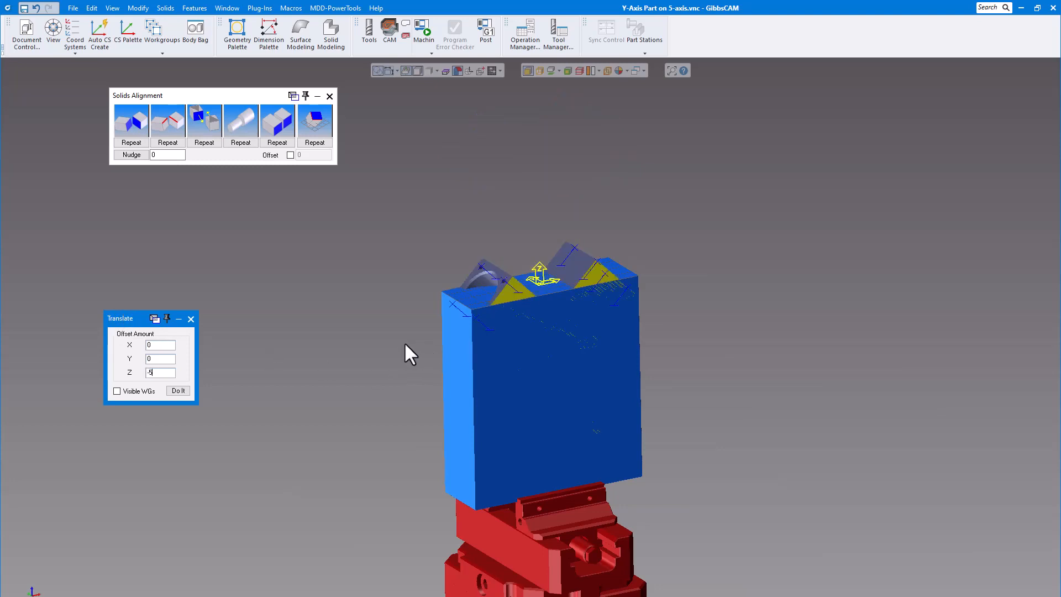
# - Lower the Y-fitting further into the stock by translating it -0.5 in Z twice
pyautogui.moveTo(163, 374); pyautogui.dragTo(134, 374)
pyautogui.write('-0.5')
pyautogui.press('Return')
pyautogui.press('Return')
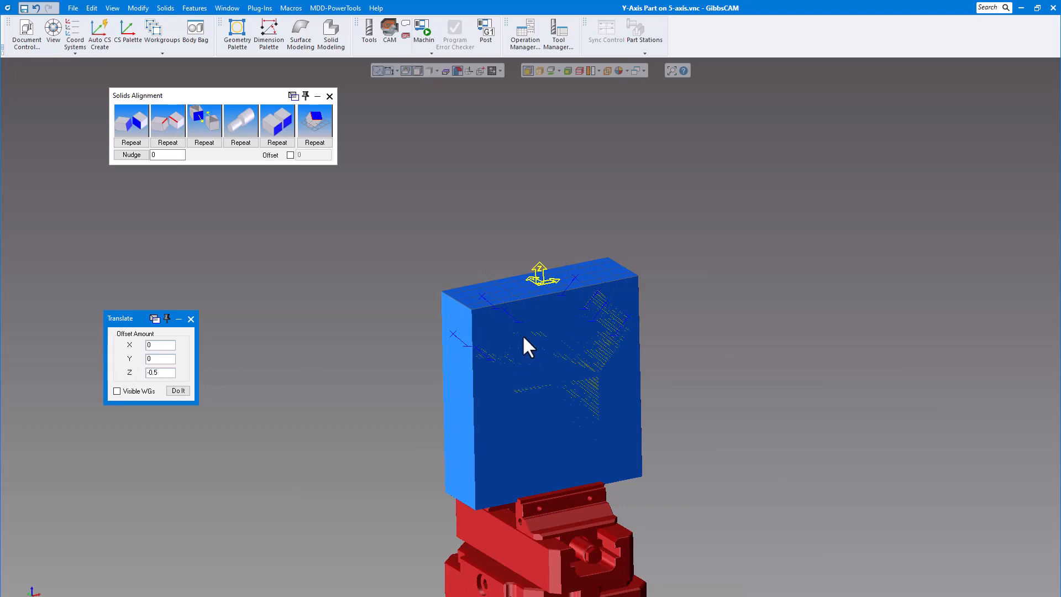
# - Give the stock block a semi-transparent blue user color, then deselect it
pyautogui.click(668, 338)
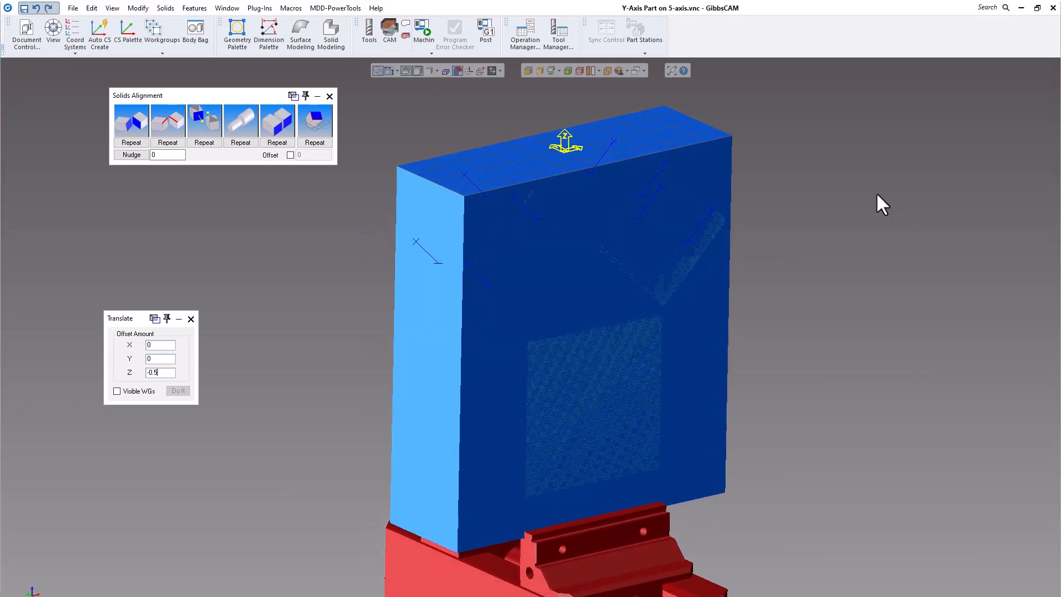
pyautogui.click(704, 339)
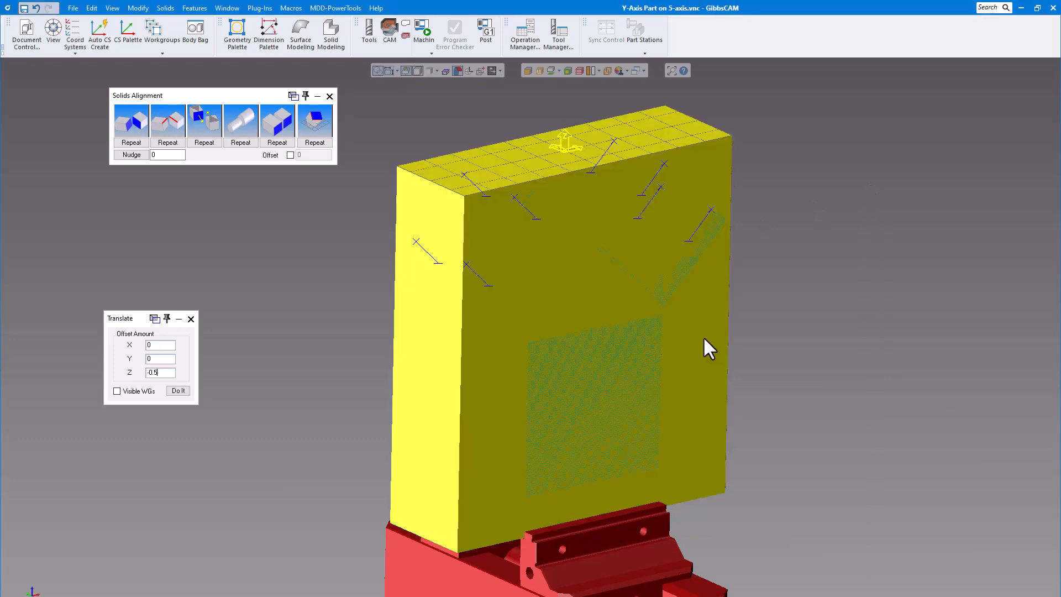
pyautogui.rightClick(702, 336)
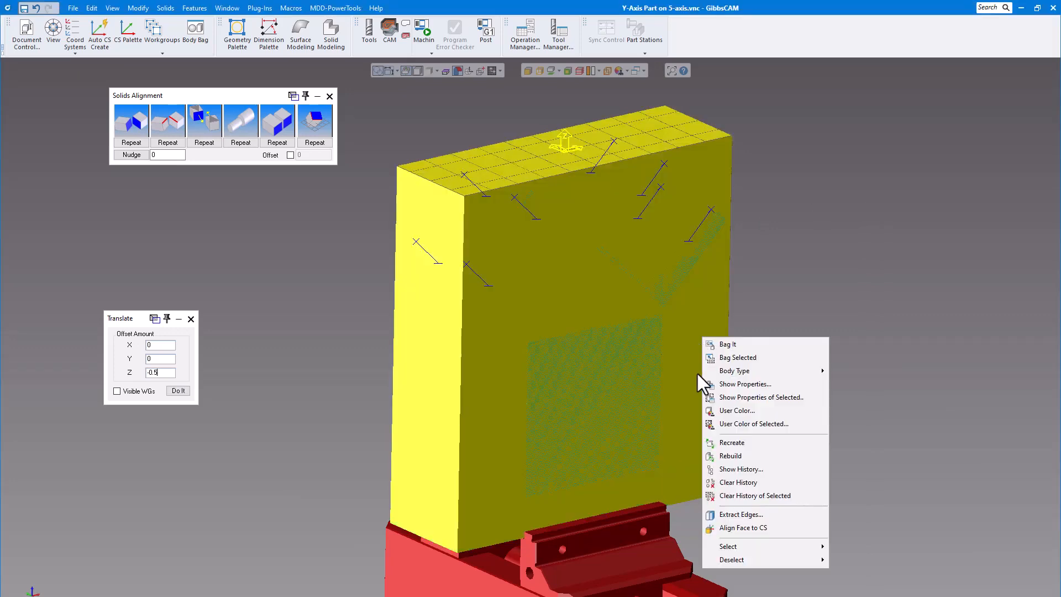
pyautogui.click(760, 426)
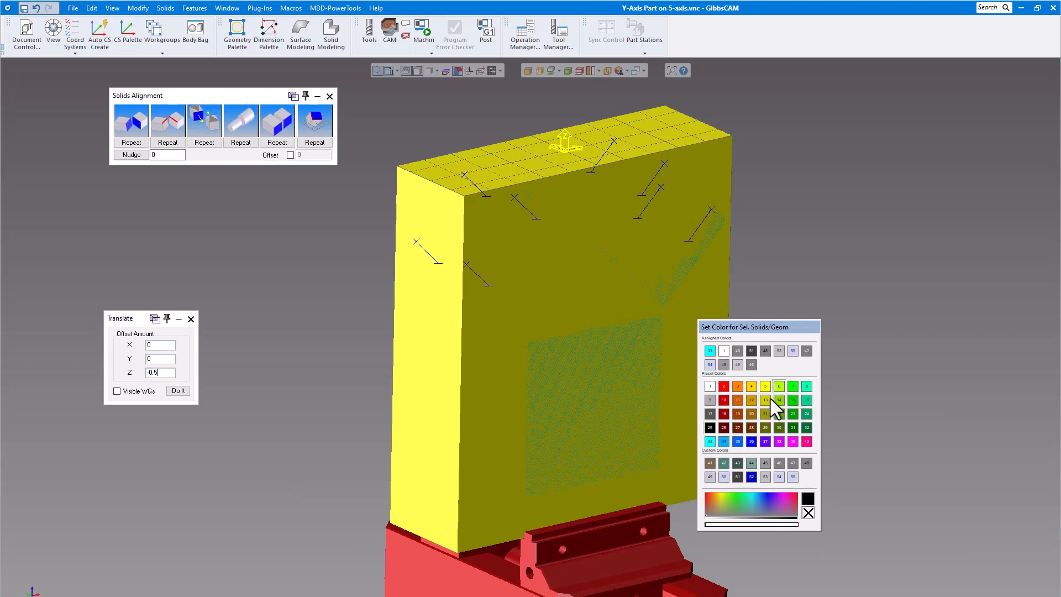
pyautogui.click(751, 525)
pyautogui.click(735, 443)
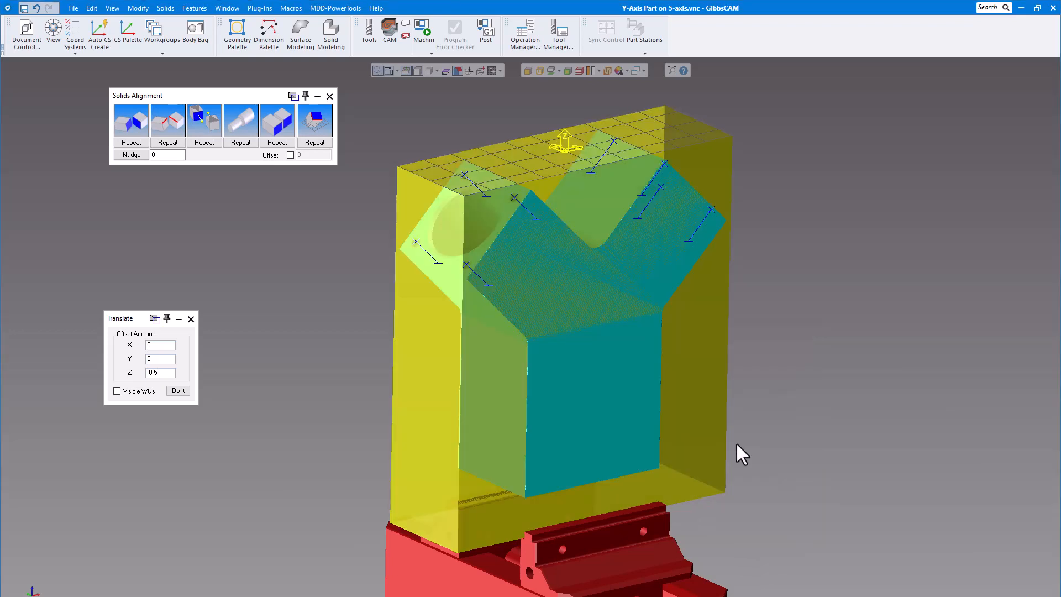
pyautogui.click(784, 381)
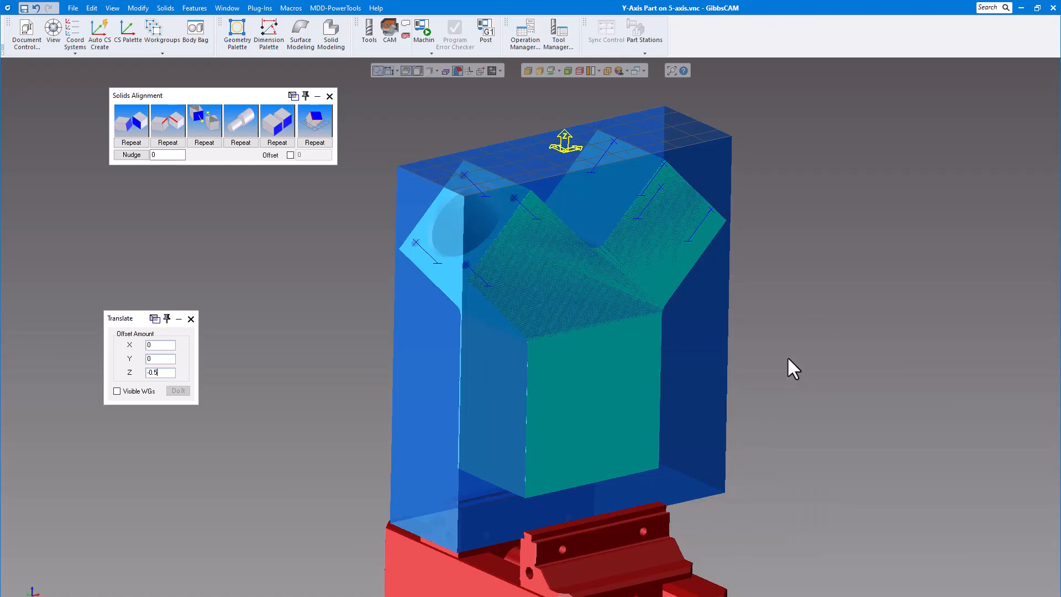
# - Close the Solids Alignment and Translate dialogs and store the stock block in the Body Bag
pyautogui.moveTo(788, 358); pyautogui.dragTo(794, 358, button='middle')
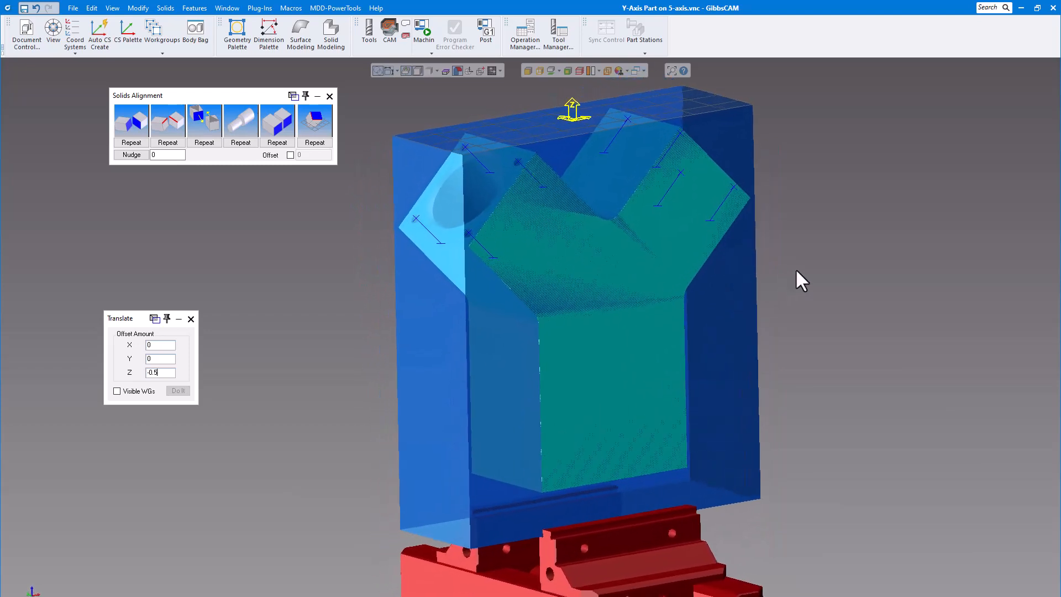
pyautogui.click(329, 96)
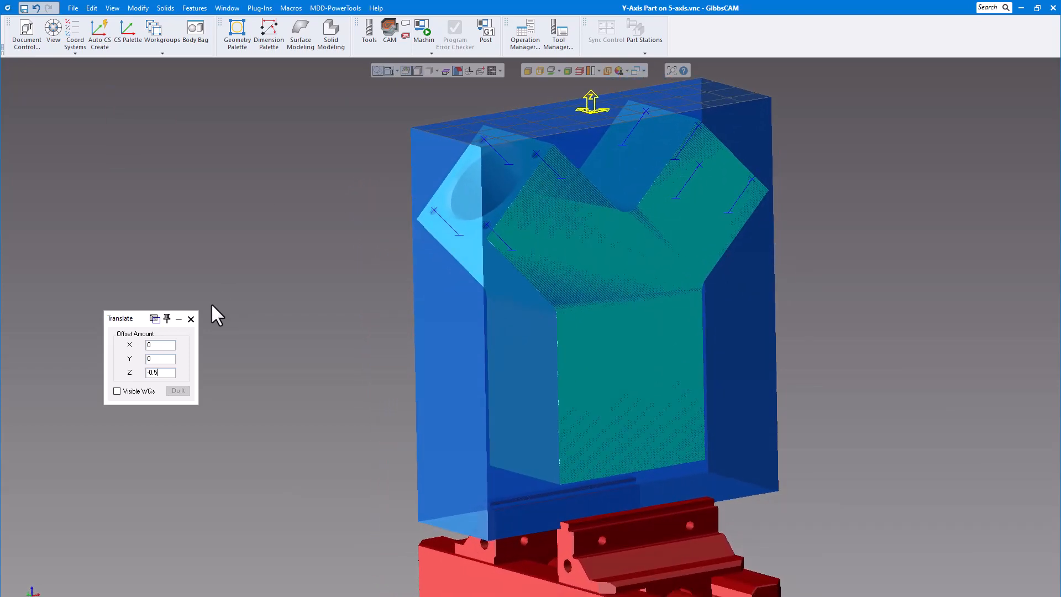
pyautogui.click(190, 319)
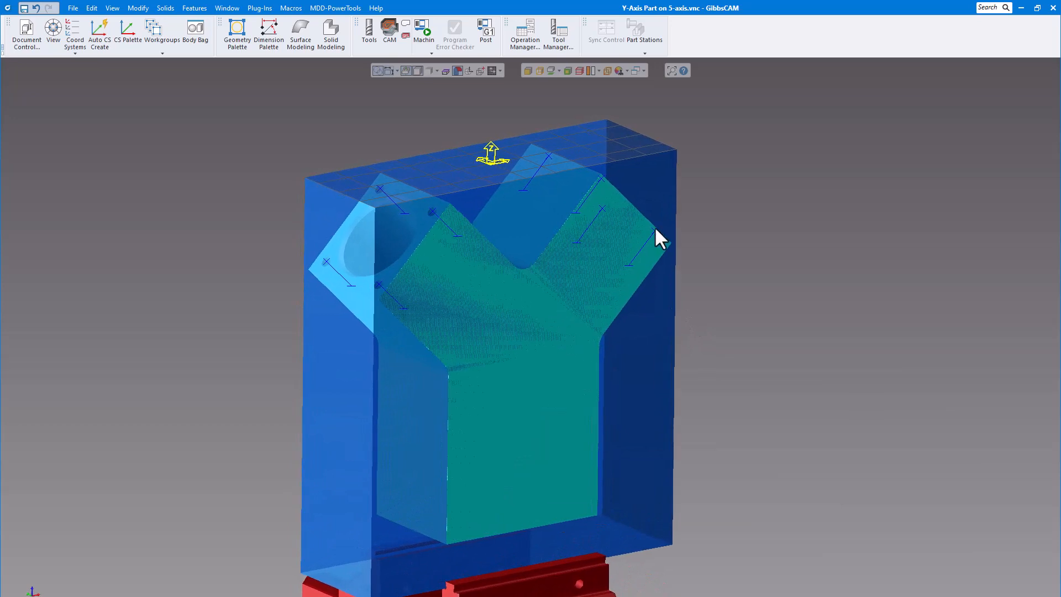
pyautogui.doubleClick(649, 206)
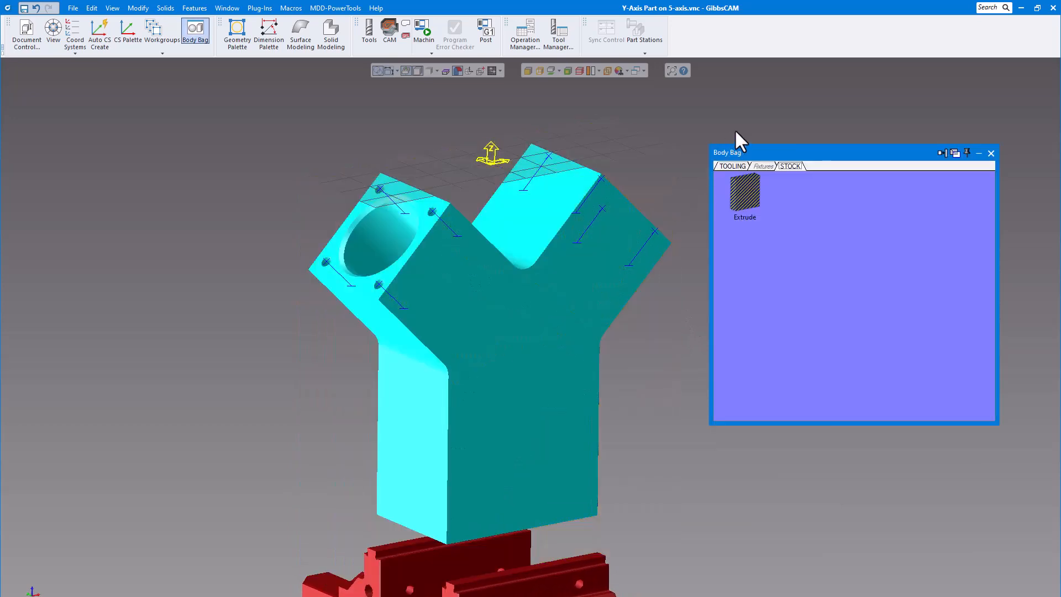
pyautogui.click(743, 126)
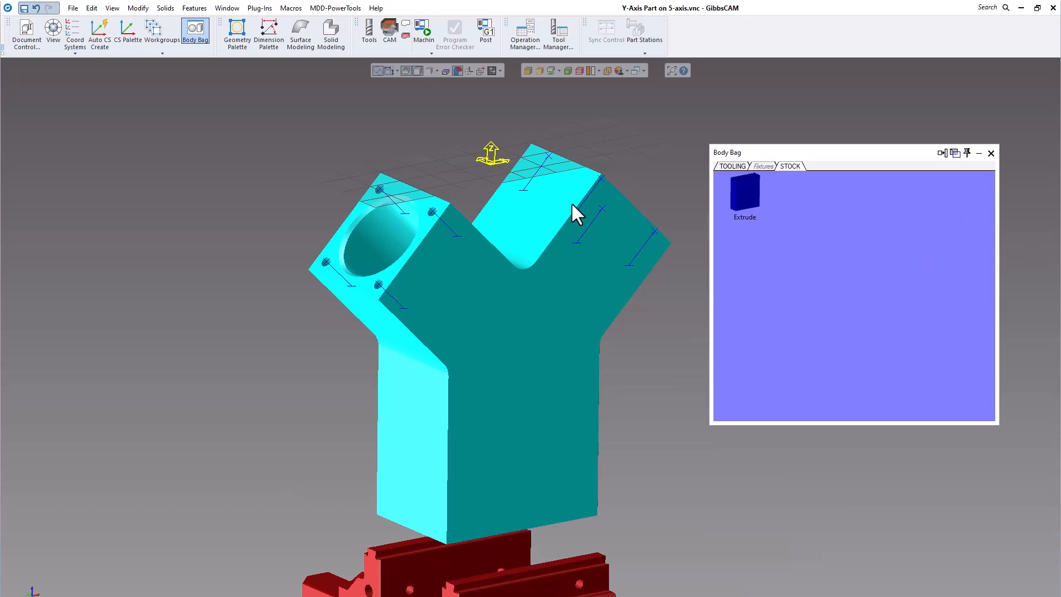
# - Examine the Y-fitting's angled arms, hole locations and position above the vise from several distances and angles
pyautogui.scroll(-2, 561, 170)
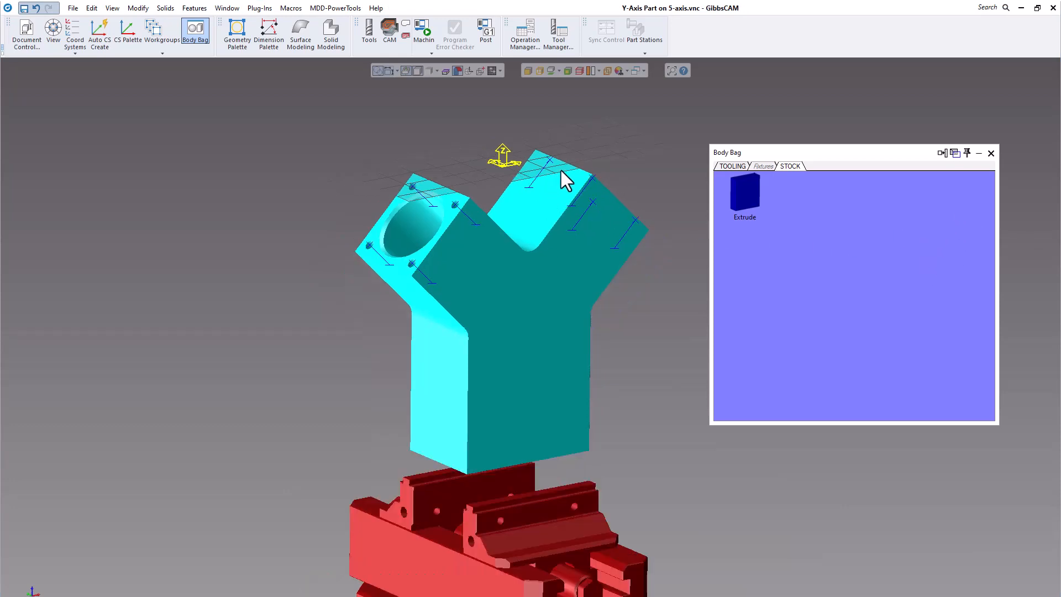
pyautogui.moveTo(600, 149); pyautogui.dragTo(601, 149, button='middle')
pyautogui.scroll(4, 601, 149)
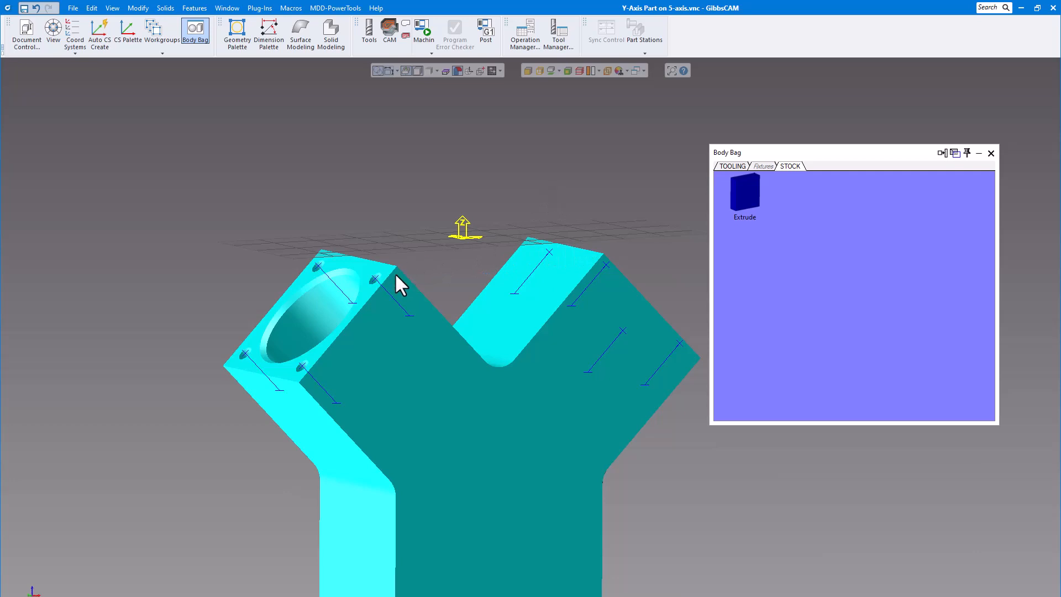
pyautogui.moveTo(584, 202); pyautogui.dragTo(586, 178, button='middle')
pyautogui.scroll(-5, 586, 180)
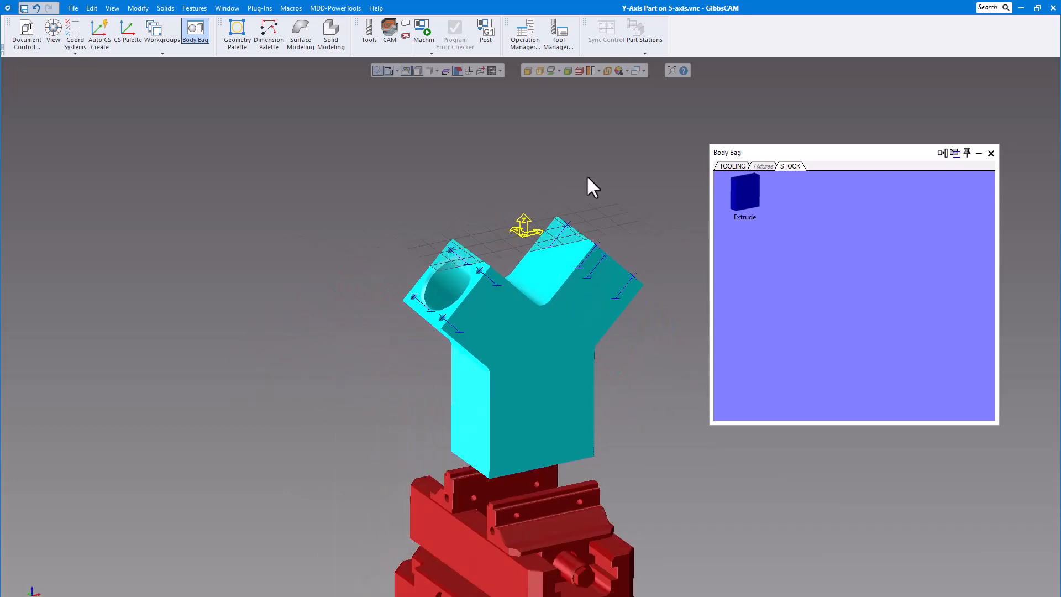
pyautogui.scroll(-4, 584, 159)
pyautogui.scroll(4, 577, 168)
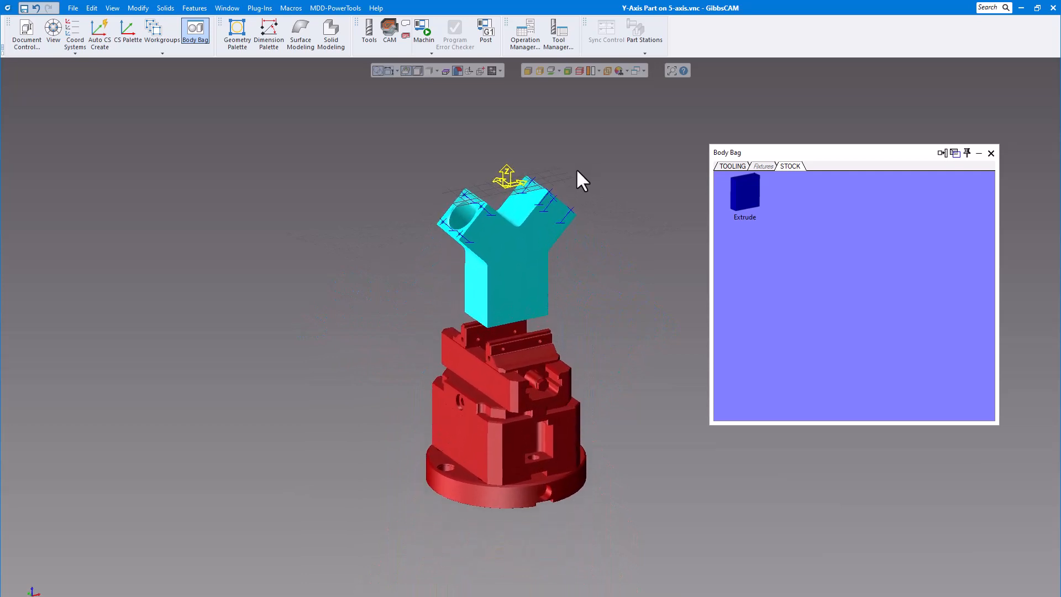
pyautogui.moveTo(577, 171); pyautogui.dragTo(607, 188, button='middle')
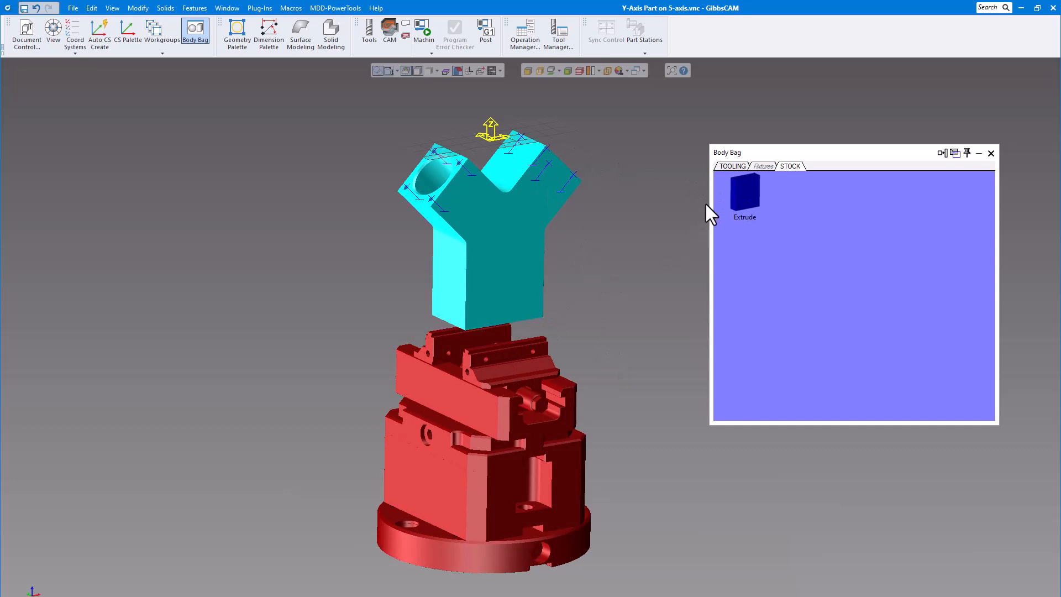
pyautogui.moveTo(613, 188); pyautogui.dragTo(604, 217, button='middle')
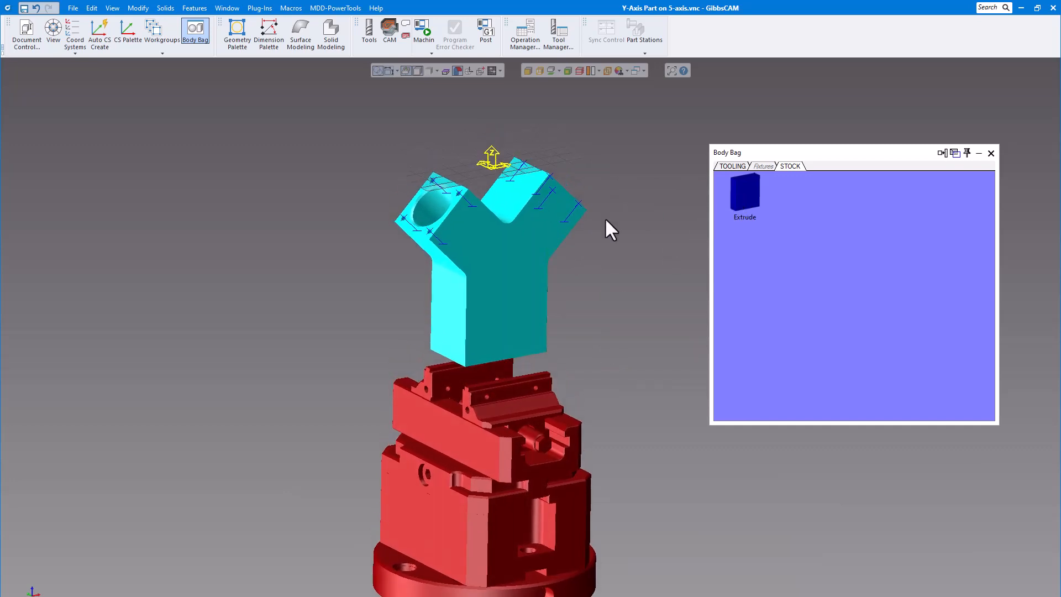
pyautogui.scroll(1, 601, 198)
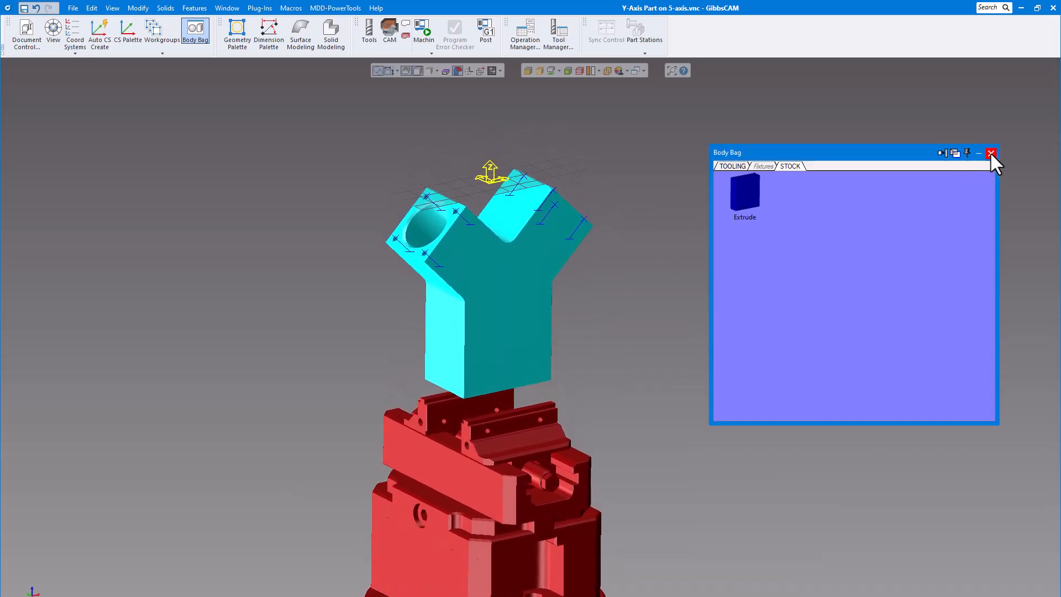
# - Close the Body Bag and open the list of coordinate systems
pyautogui.click(991, 153)
pyautogui.scroll(2, 497, 162)
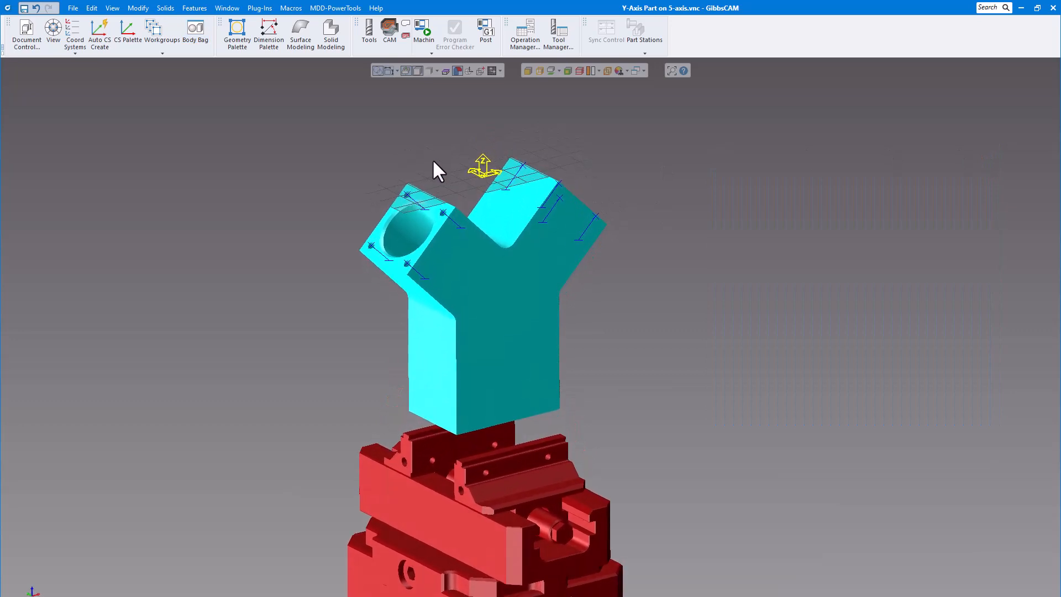
pyautogui.scroll(2, 482, 178)
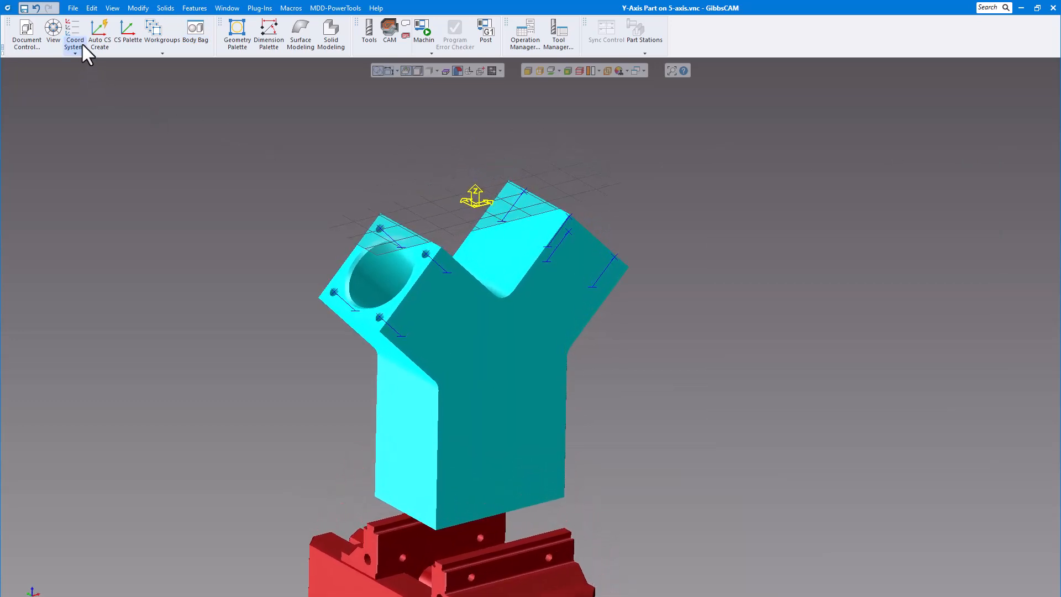
pyautogui.click(73, 30)
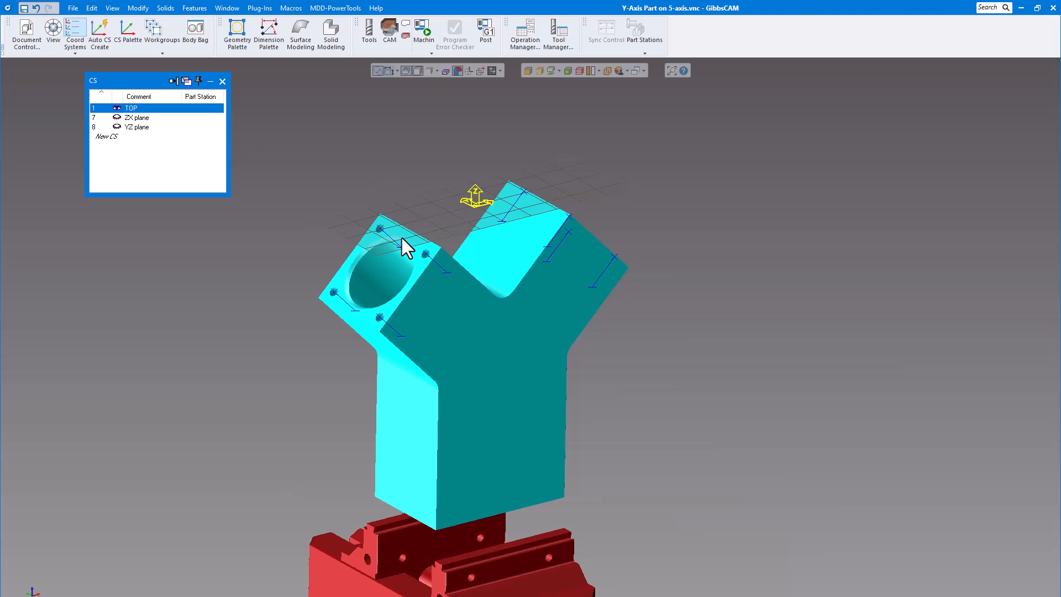
# - Keep TOP as the name of coordinate system 1 and add a new coordinate system to the list
pyautogui.moveTo(404, 234); pyautogui.dragTo(304, 159, button='middle')
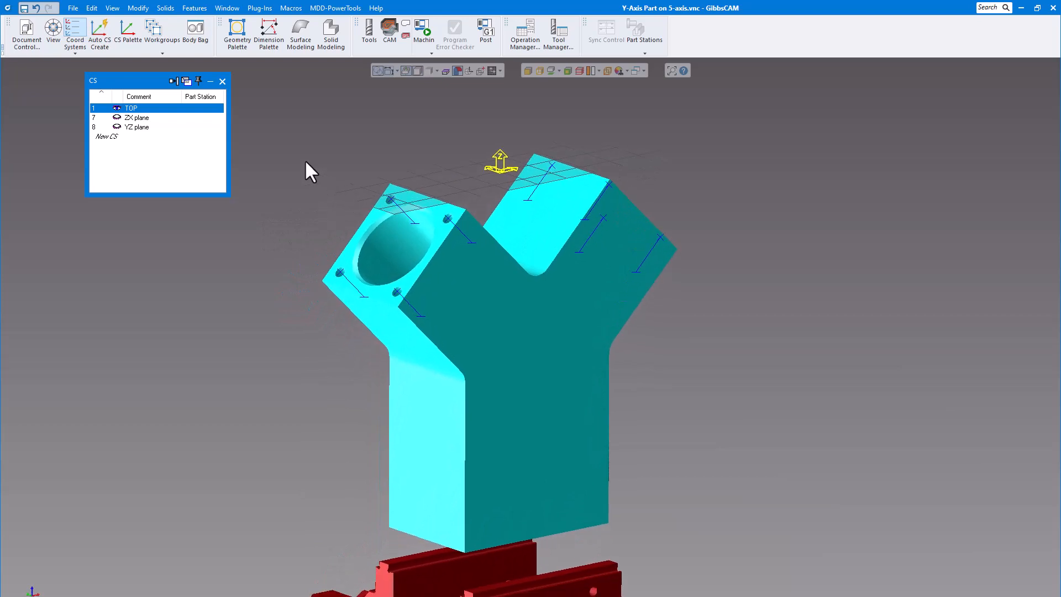
pyautogui.doubleClick(144, 109)
pyautogui.press('Return')
pyautogui.moveTo(348, 165); pyautogui.dragTo(359, 176, button='middle')
pyautogui.click(118, 137)
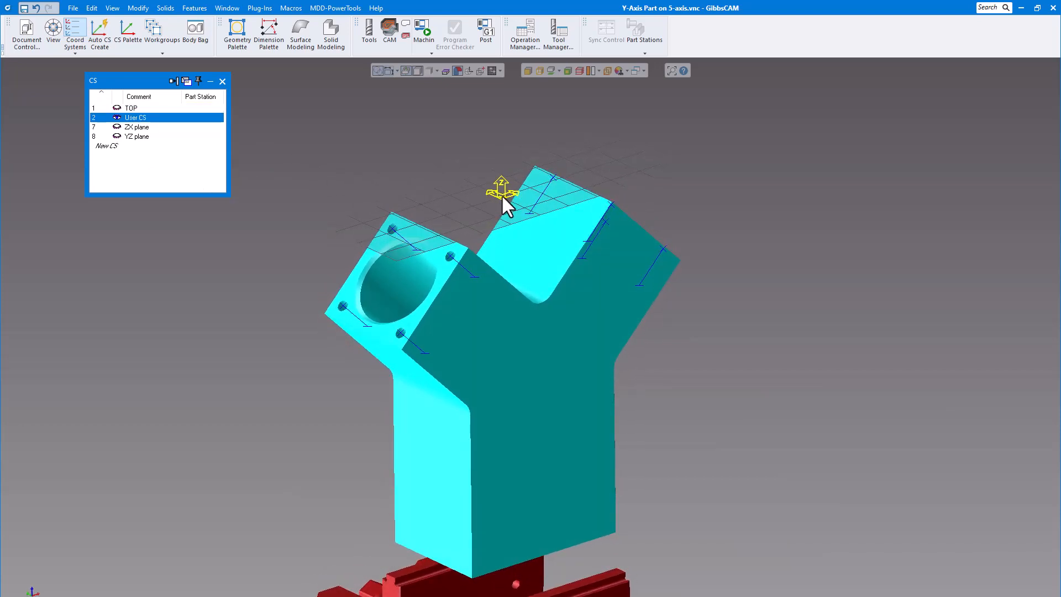
# - Switch between the TOP and User CS coordinate systems to compare their origin and orientation
pyautogui.click(141, 107)
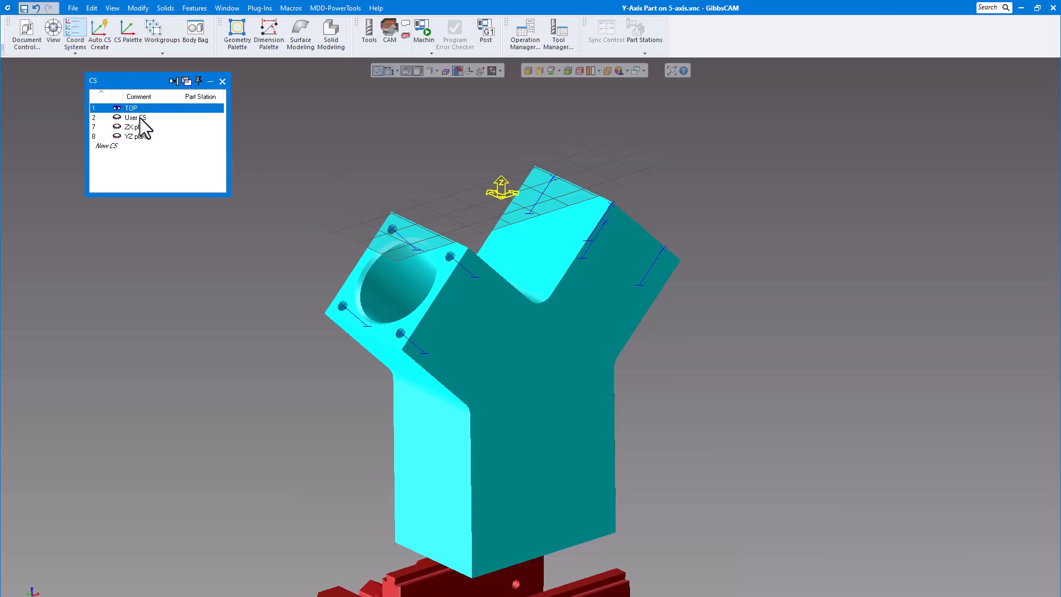
pyautogui.click(140, 118)
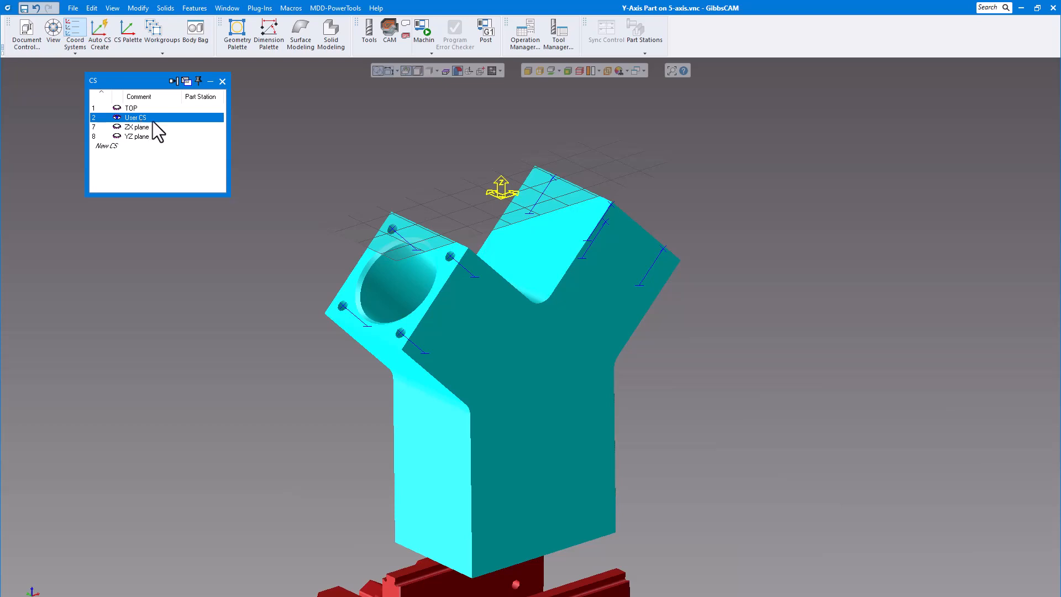
pyautogui.click(149, 108)
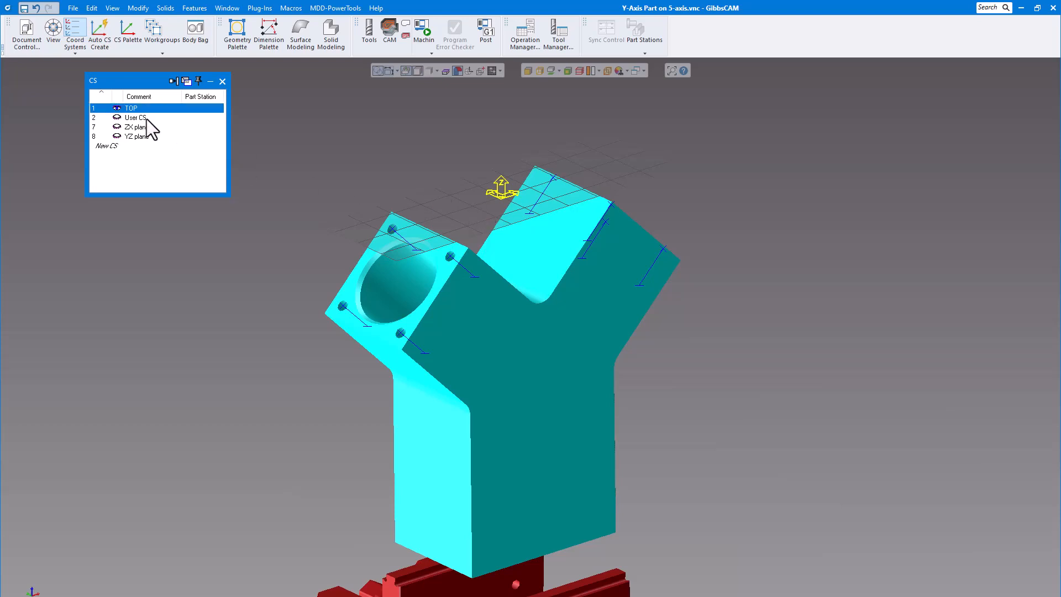
# - Make User CS the active coordinate system and rename it FRONT
pyautogui.click(147, 118)
pyautogui.click(147, 119)
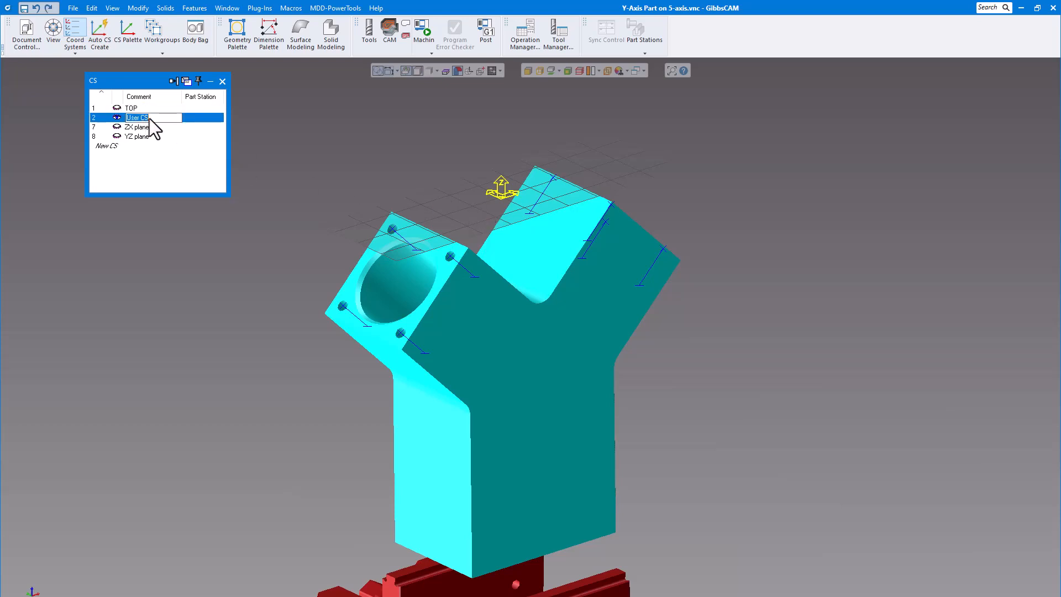
pyautogui.write('FRONT')
pyautogui.press('Return')
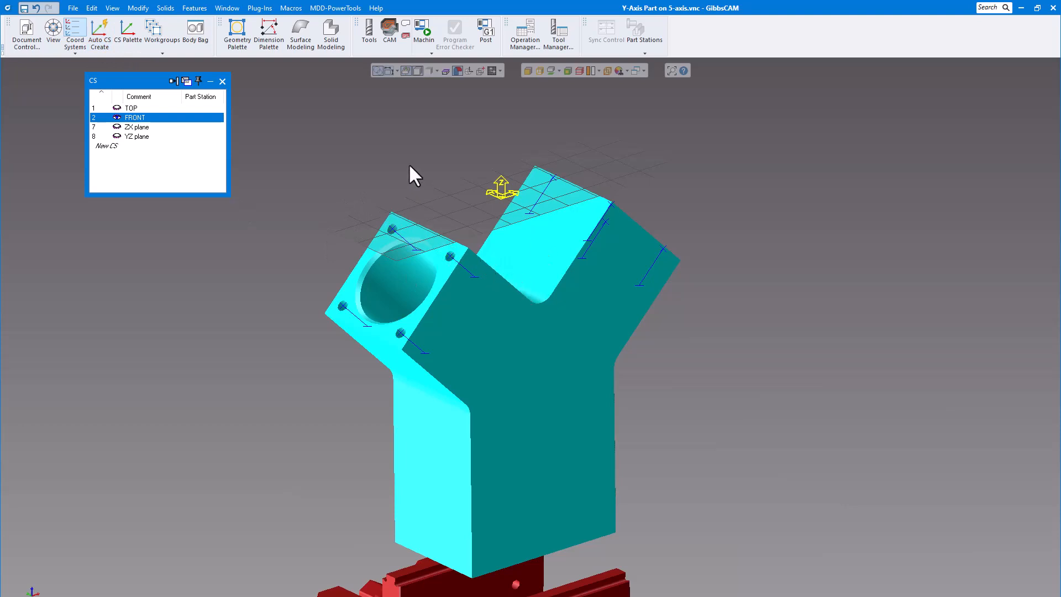
# - Align the FRONT coordinate system's plane to the large flat Y-shaped front face of the part and reverse its depth axis direction
pyautogui.click(126, 30)
pyautogui.moveTo(163, 244)
pyautogui.mouseDown()
pyautogui.moveTo(163, 208)
pyautogui.moveTo(159, 226)
pyautogui.mouseUp()
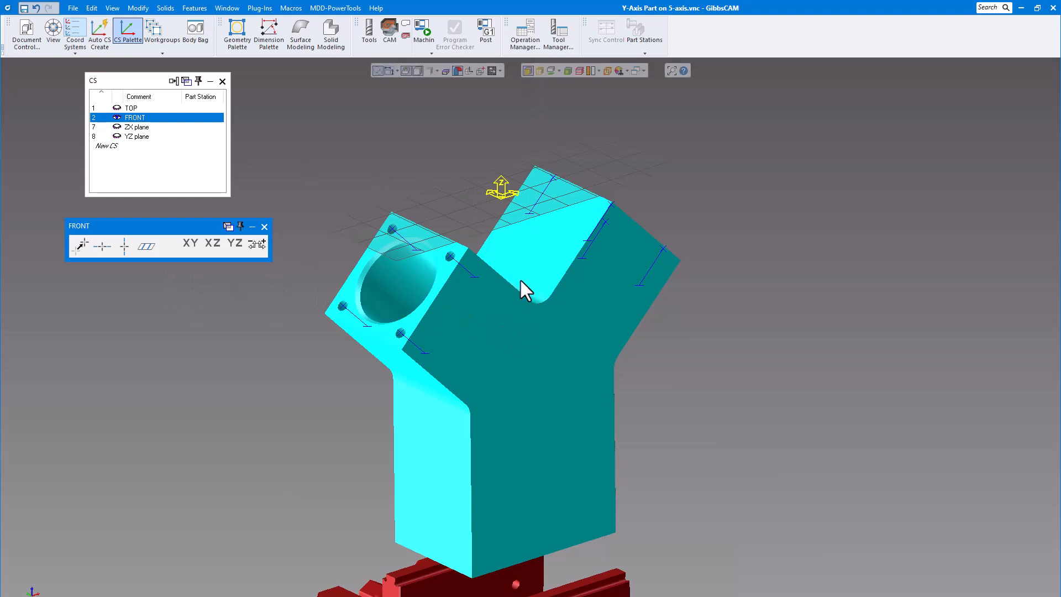
pyautogui.click(509, 378)
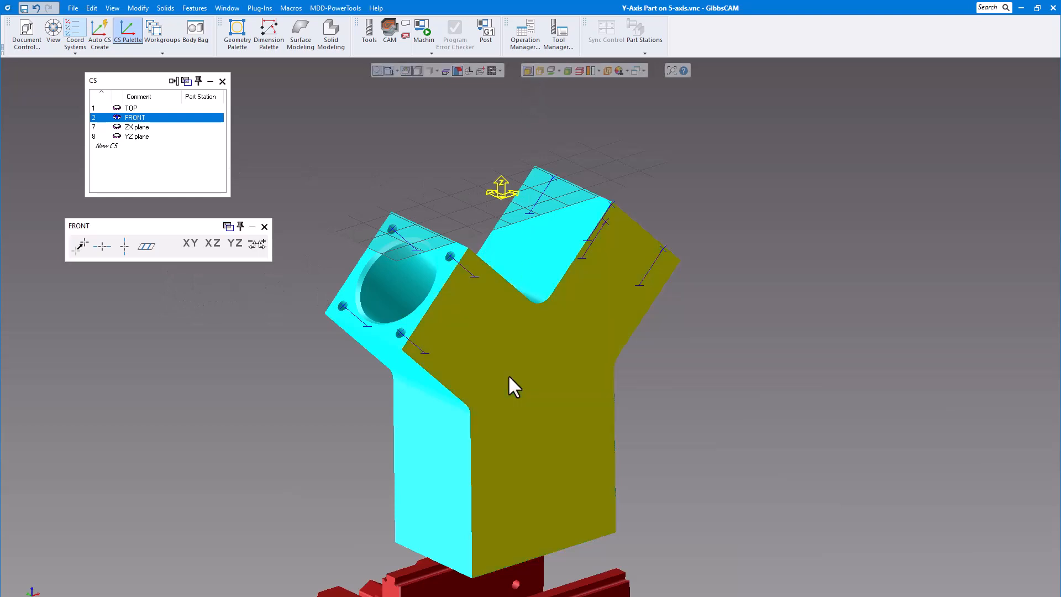
pyautogui.click(146, 247)
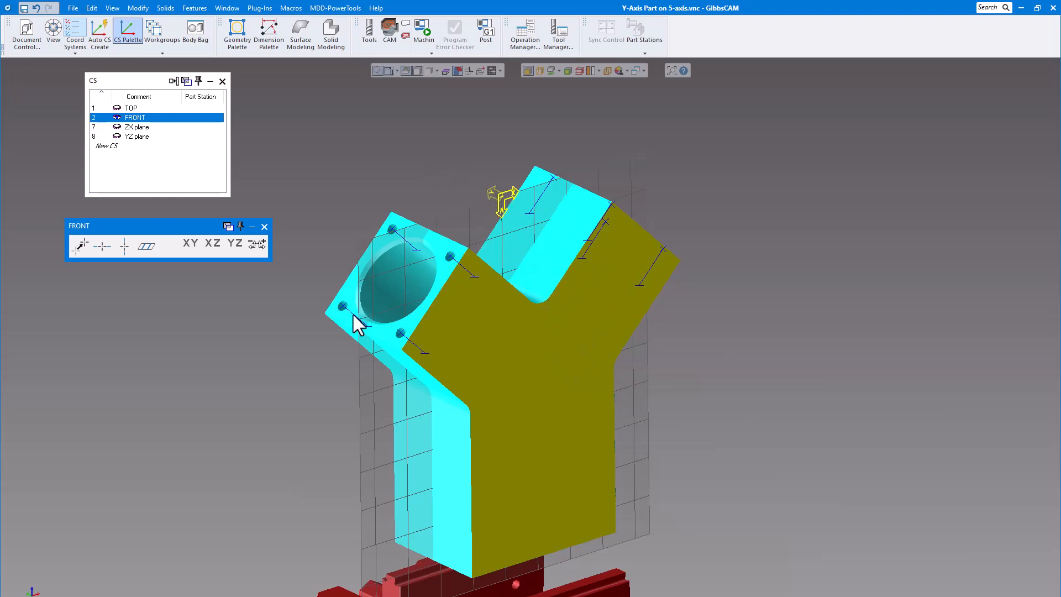
pyautogui.click(254, 244)
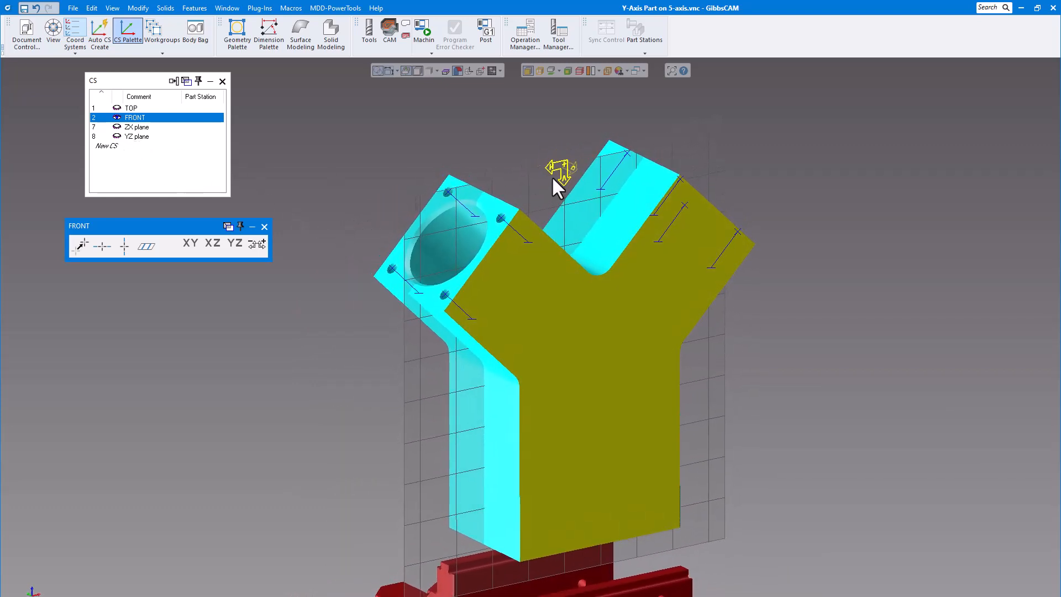
# - Add a coordinate system based on FRONT, name it BACK and reverse its depth axis direction
pyautogui.click(121, 147)
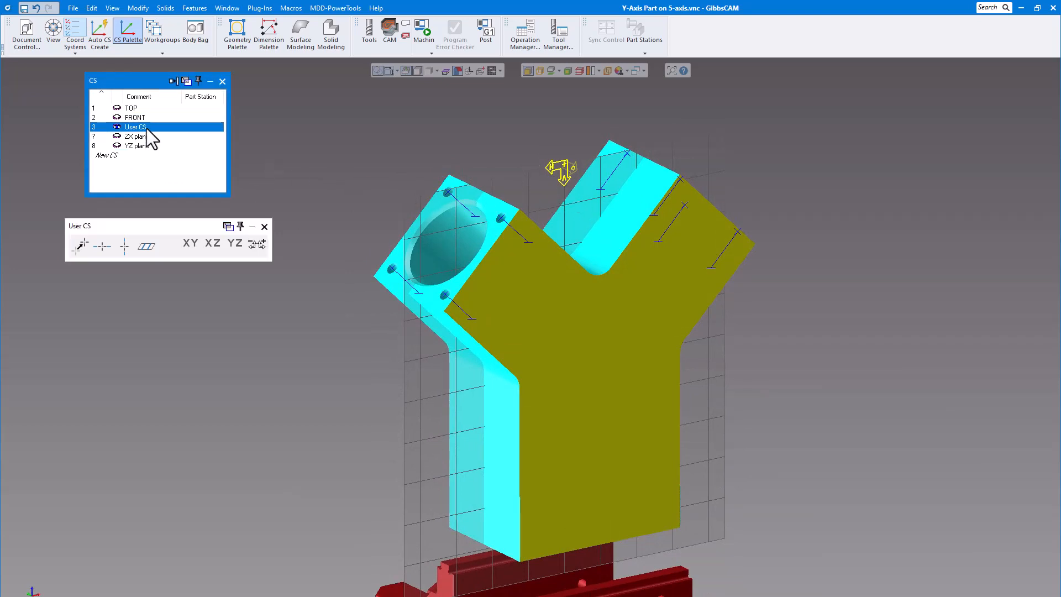
pyautogui.doubleClick(138, 127)
pyautogui.write('BACK')
pyautogui.press('Return')
pyautogui.click(257, 243)
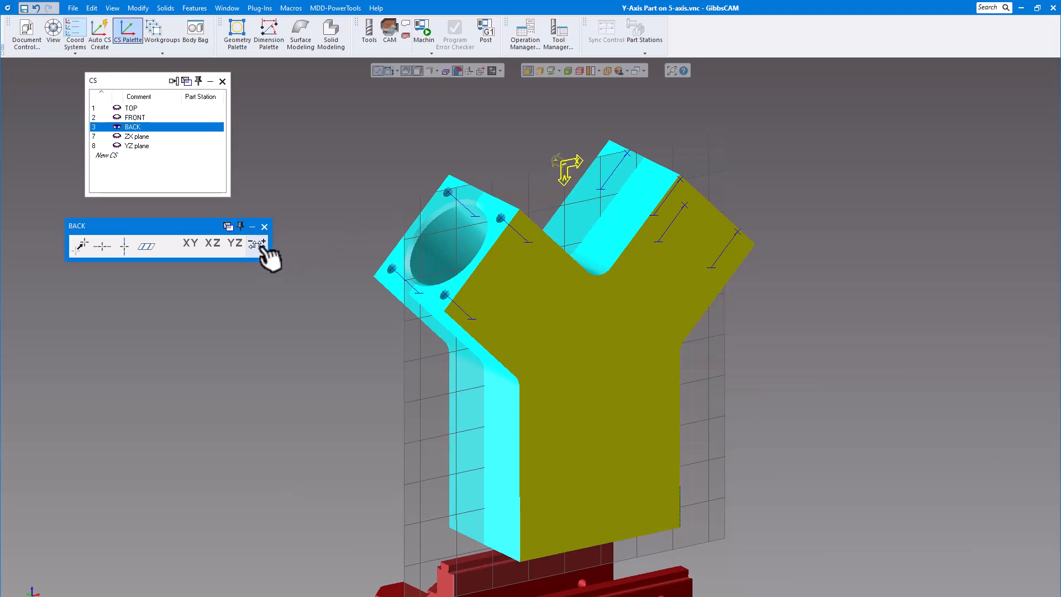
# - Switch through the TOP, FRONT and BACK coordinate systems to compare their axis orientations
pyautogui.click(130, 108)
pyautogui.click(139, 119)
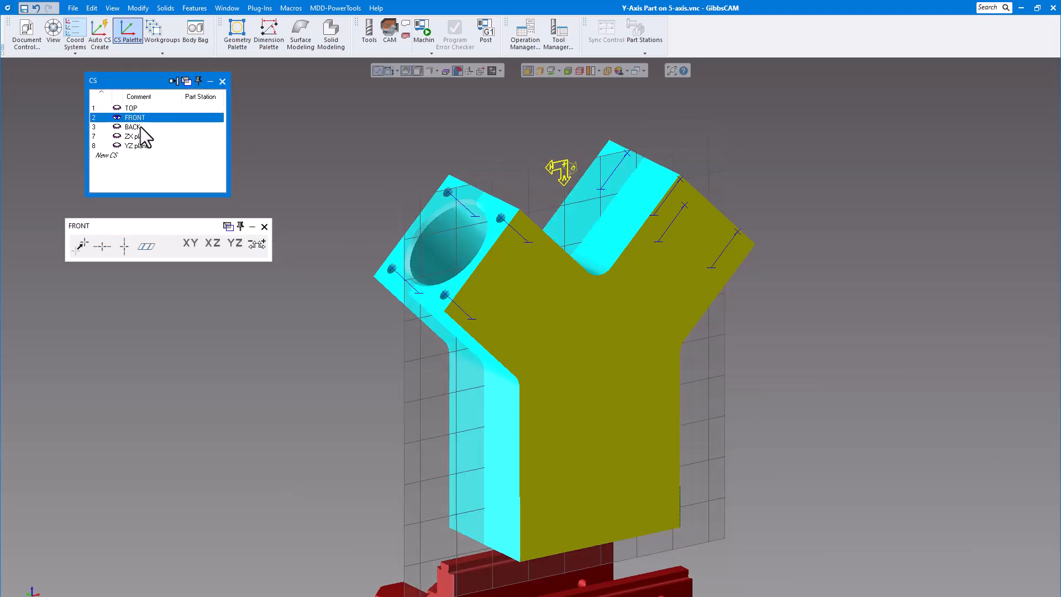
pyautogui.click(140, 128)
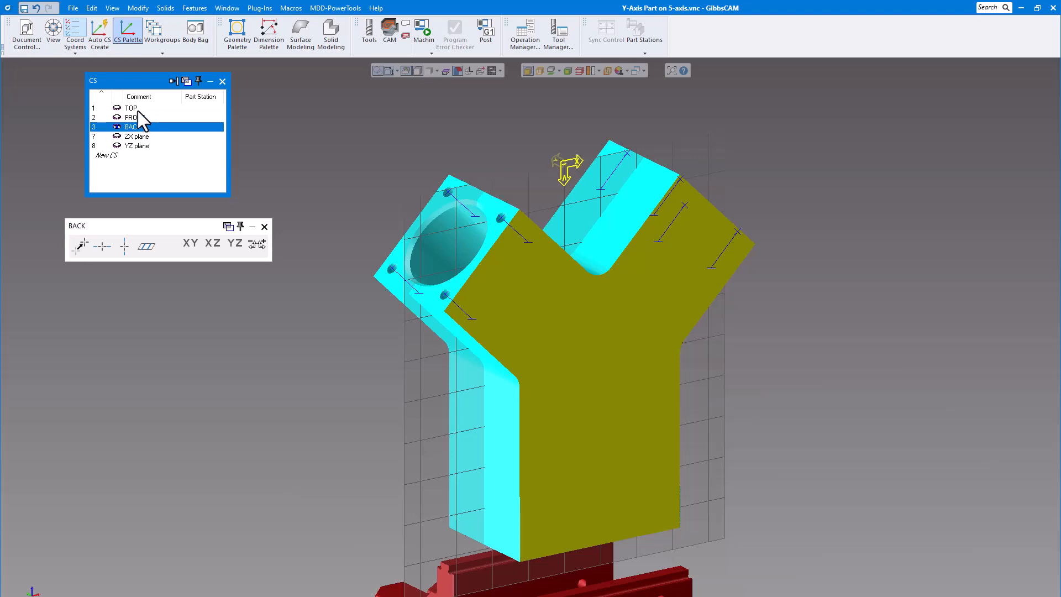
# - Add a coordinate system based on TOP, align its plane to the left branch's flange face and check it in the home and isometric views
pyautogui.click(138, 110)
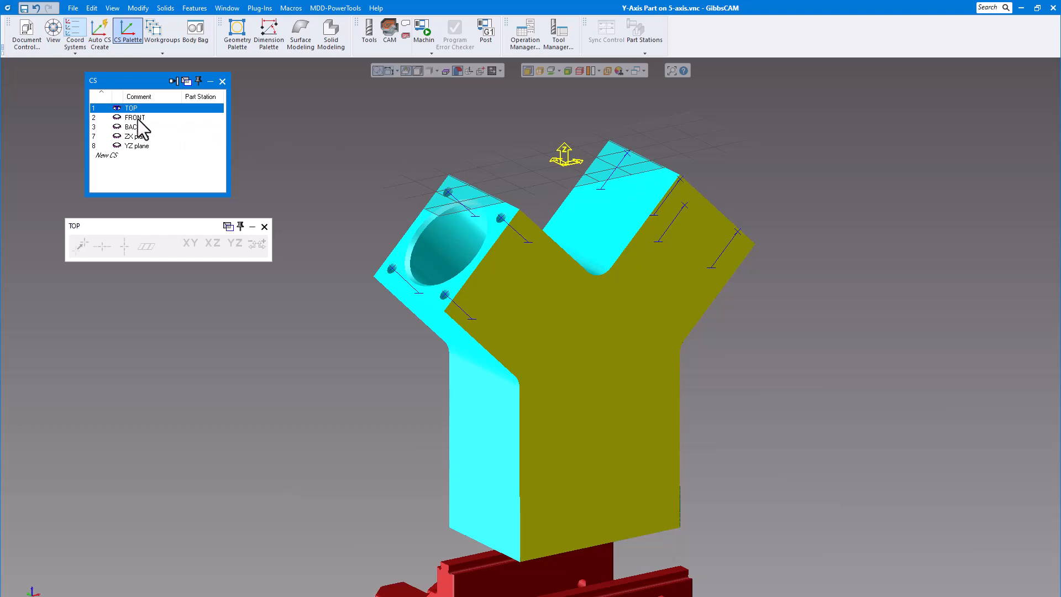
pyautogui.click(125, 157)
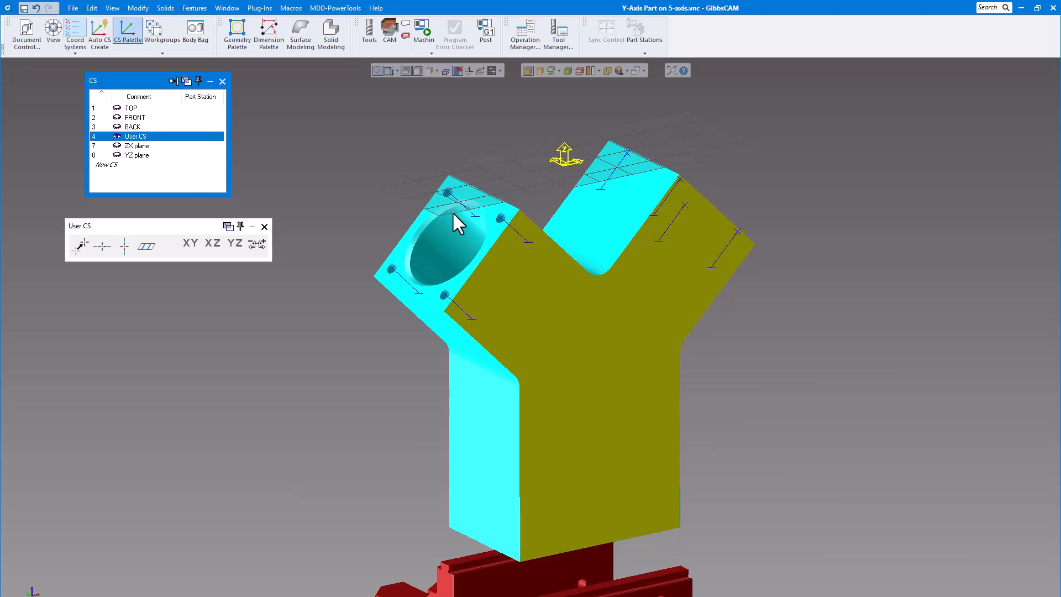
pyautogui.click(473, 198)
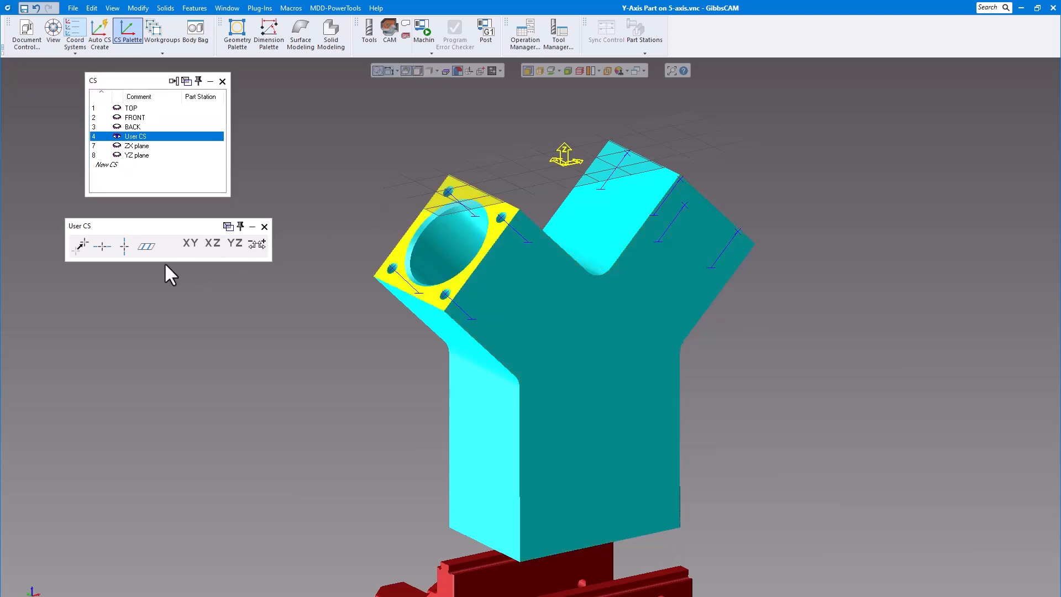
pyautogui.click(146, 247)
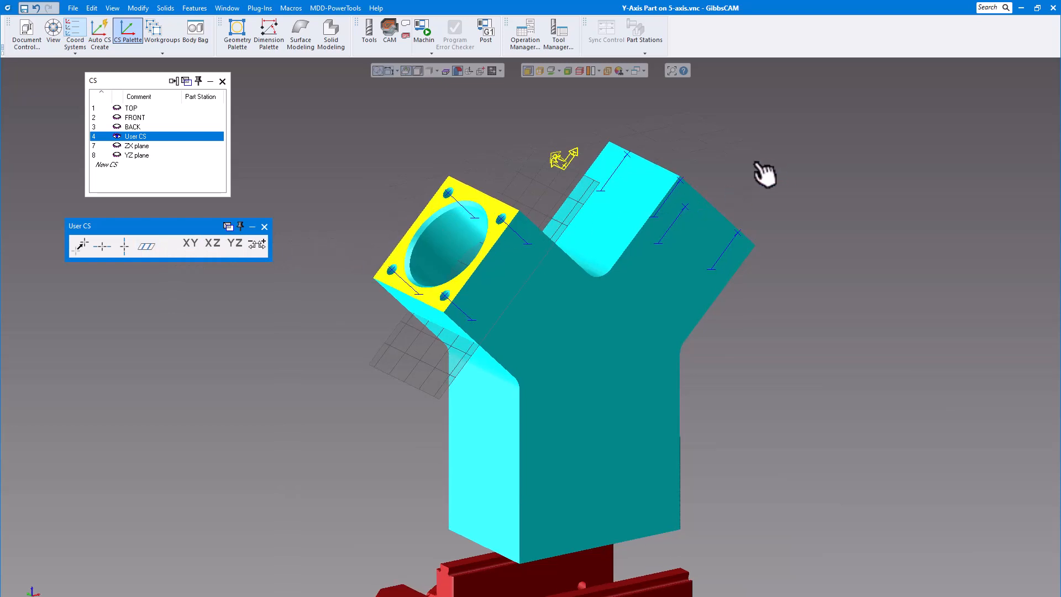
pyautogui.moveTo(756, 164); pyautogui.dragTo(339, 367, button='middle')
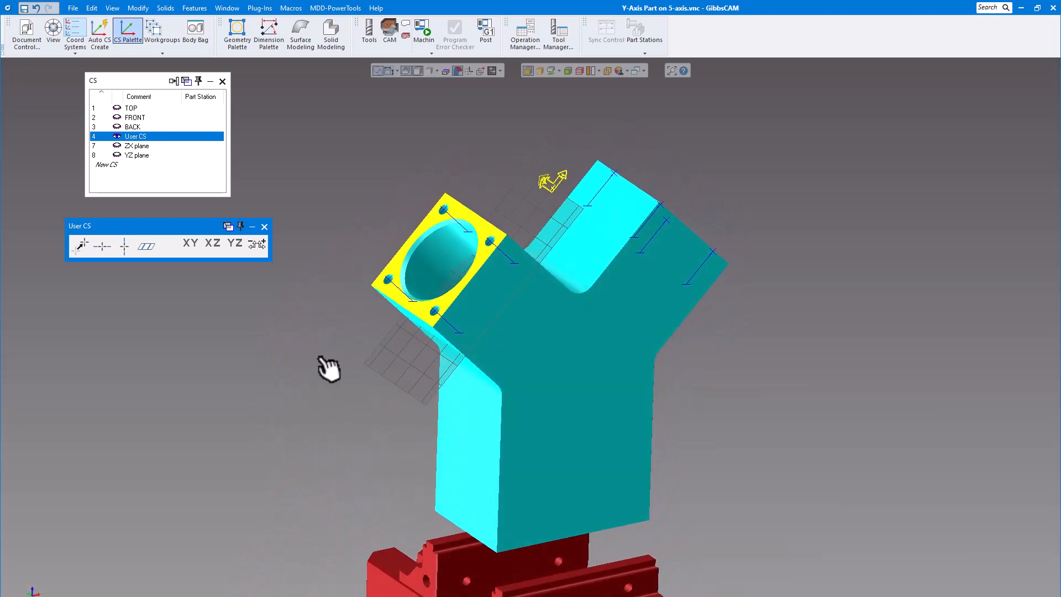
pyautogui.moveTo(28, 578)
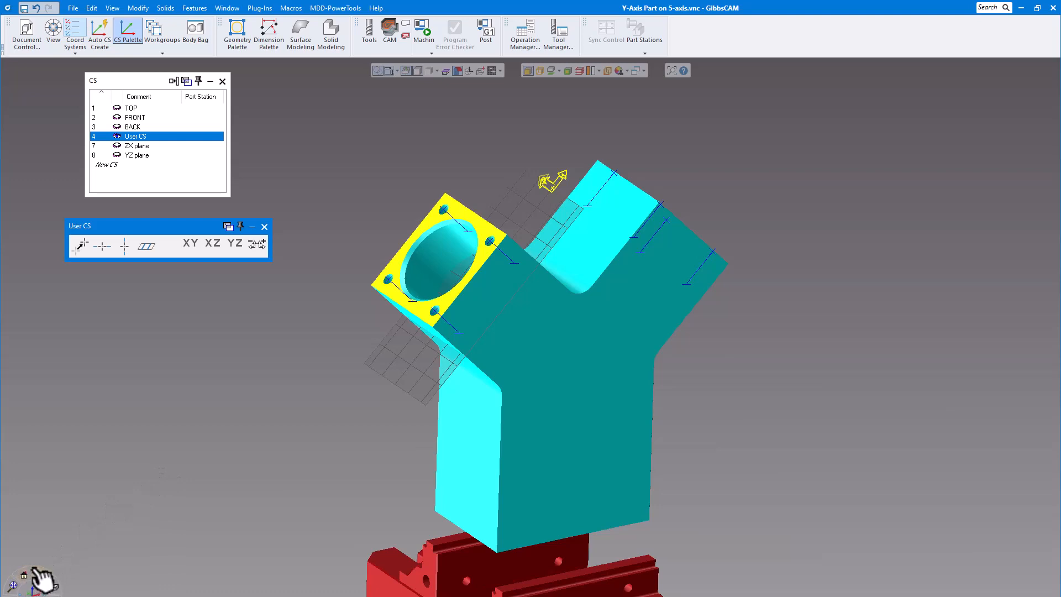
pyautogui.click(24, 575)
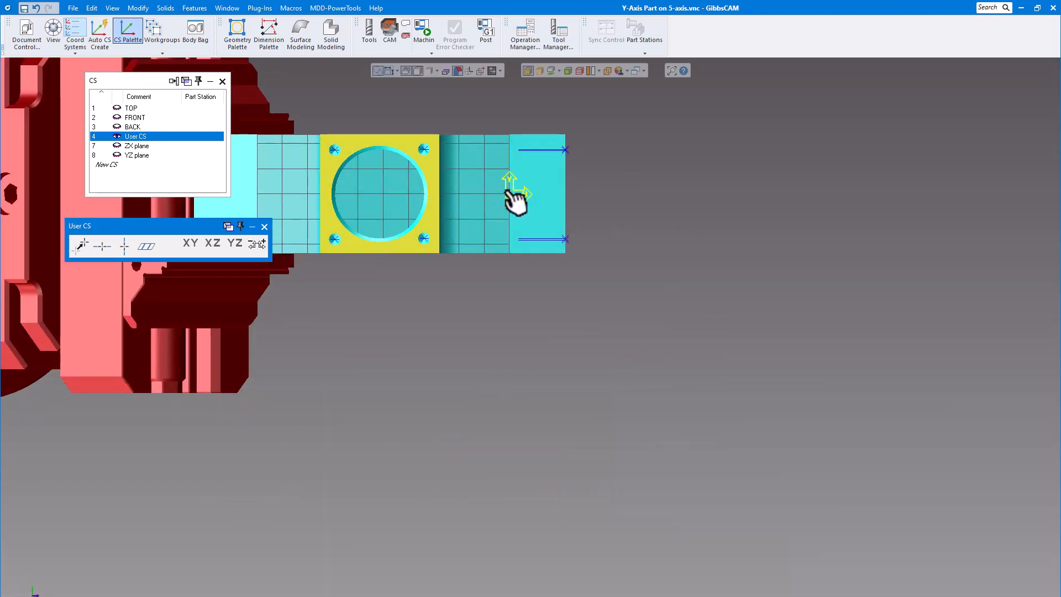
pyautogui.hotkey('ctrl', 'i')
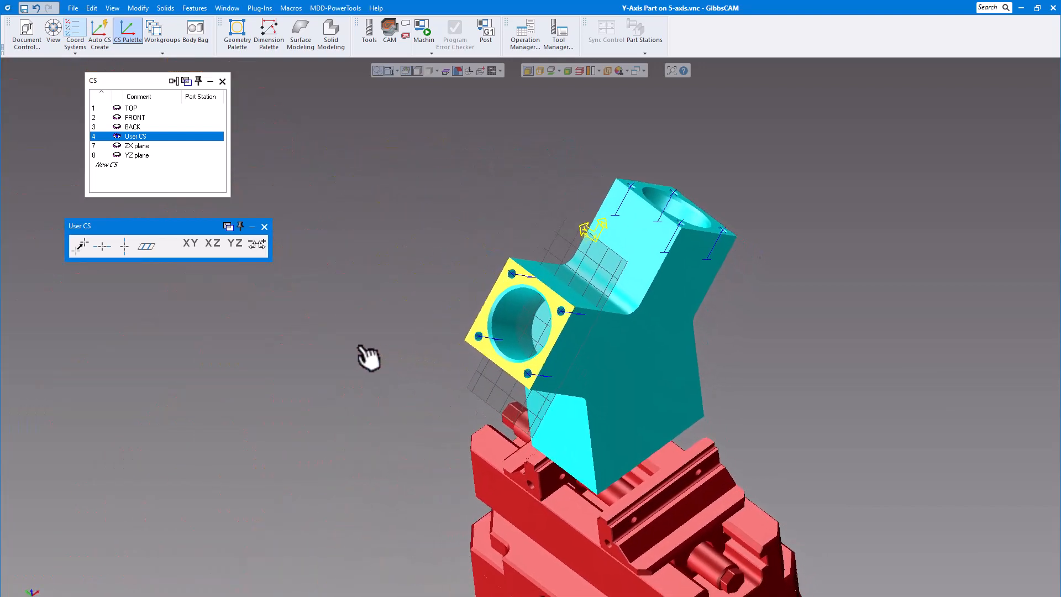
# - Add another coordinate system based on TOP and name it RIGHT
pyautogui.click(138, 109)
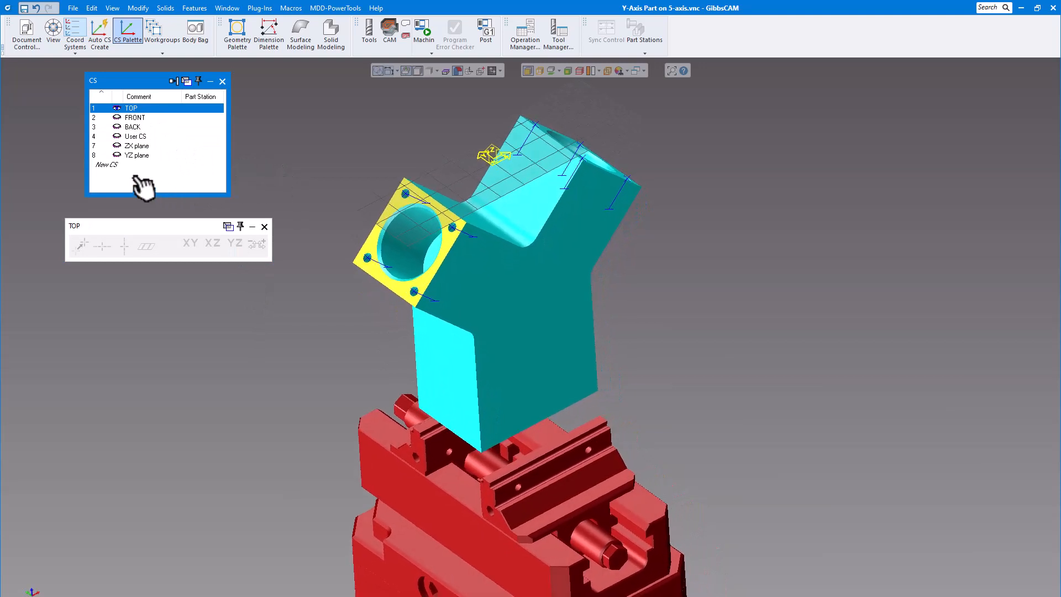
pyautogui.click(120, 165)
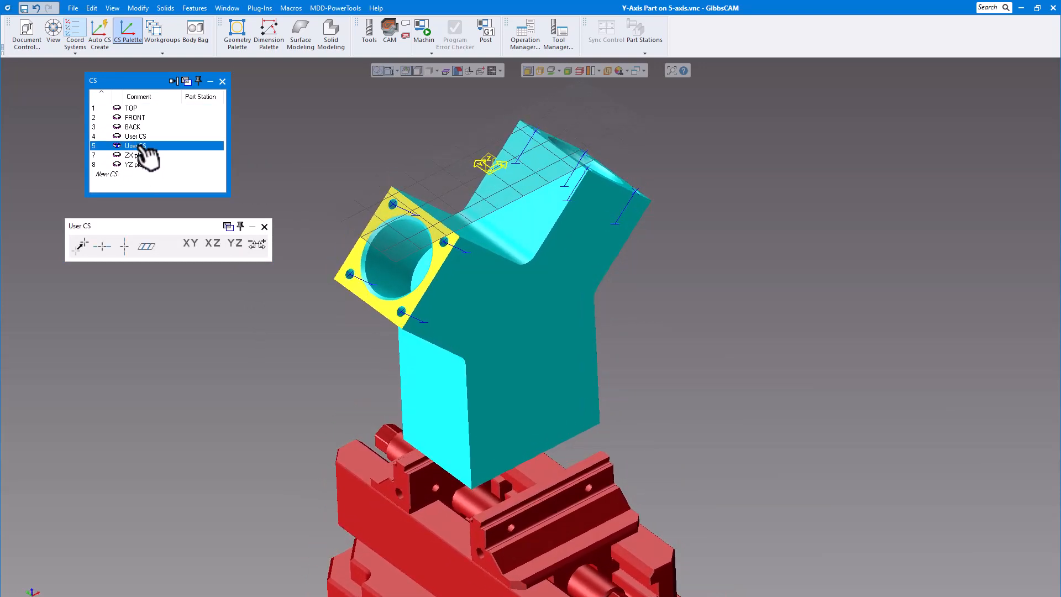
pyautogui.click(143, 147)
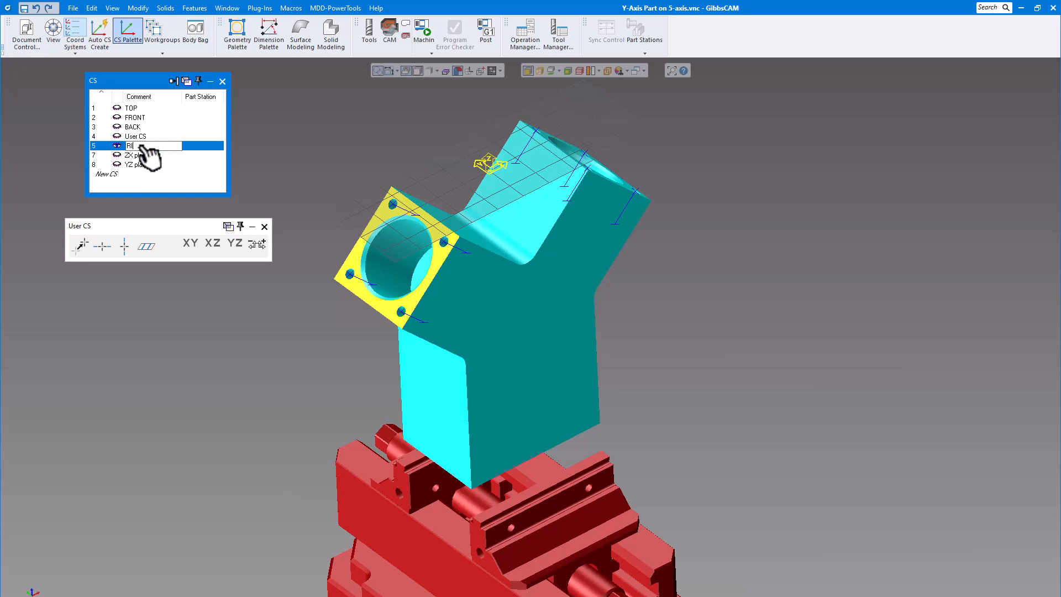
pyautogui.press('Return')
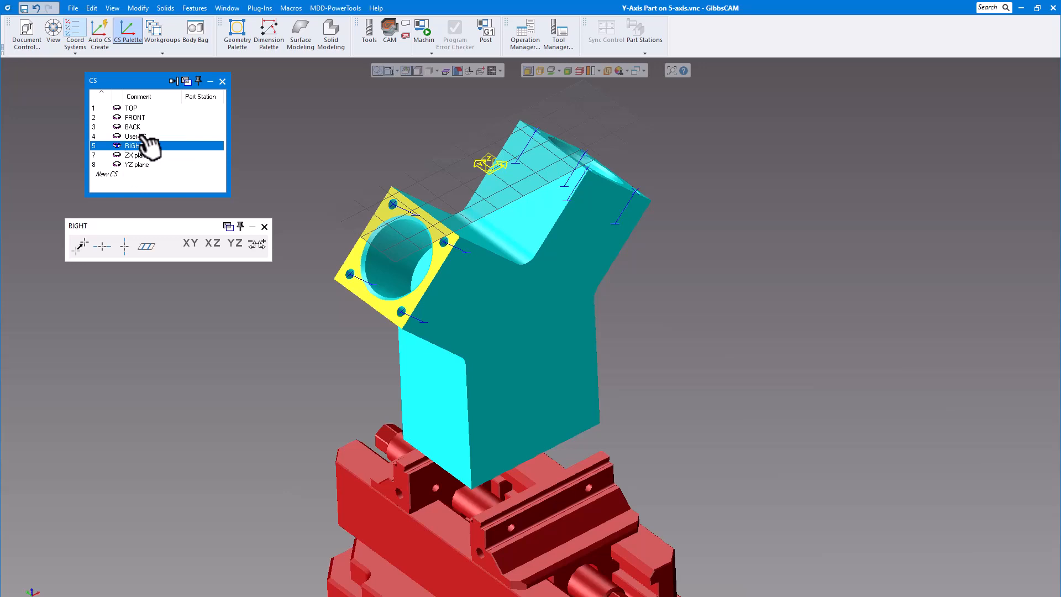
# - Rename coordinate system 4, aligned to the left branch's flange face, as LEFT
pyautogui.click(143, 137)
pyautogui.click(143, 138)
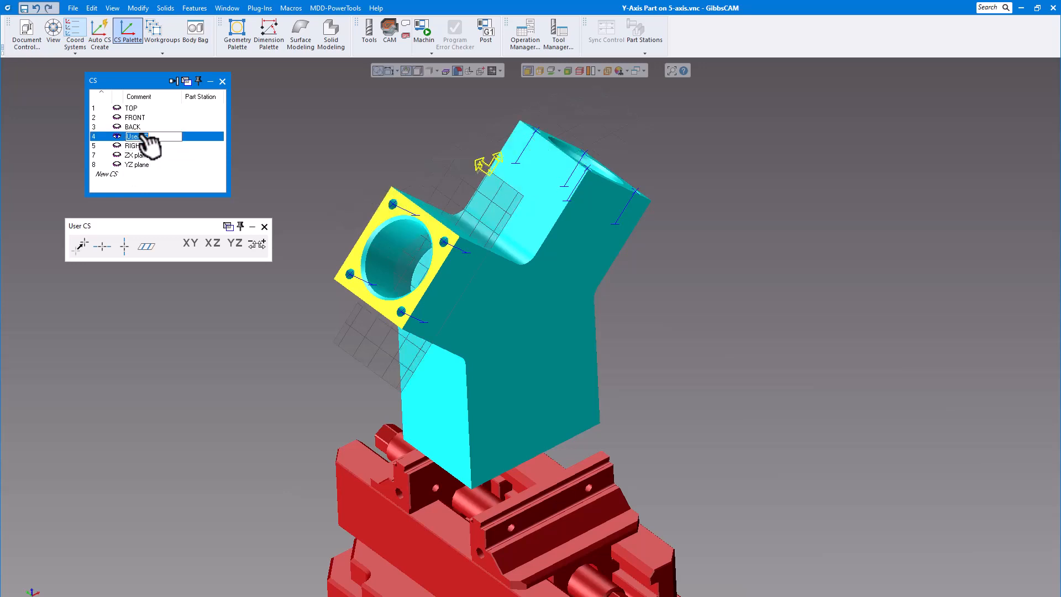
pyautogui.write('LEFT')
pyautogui.press('Return')
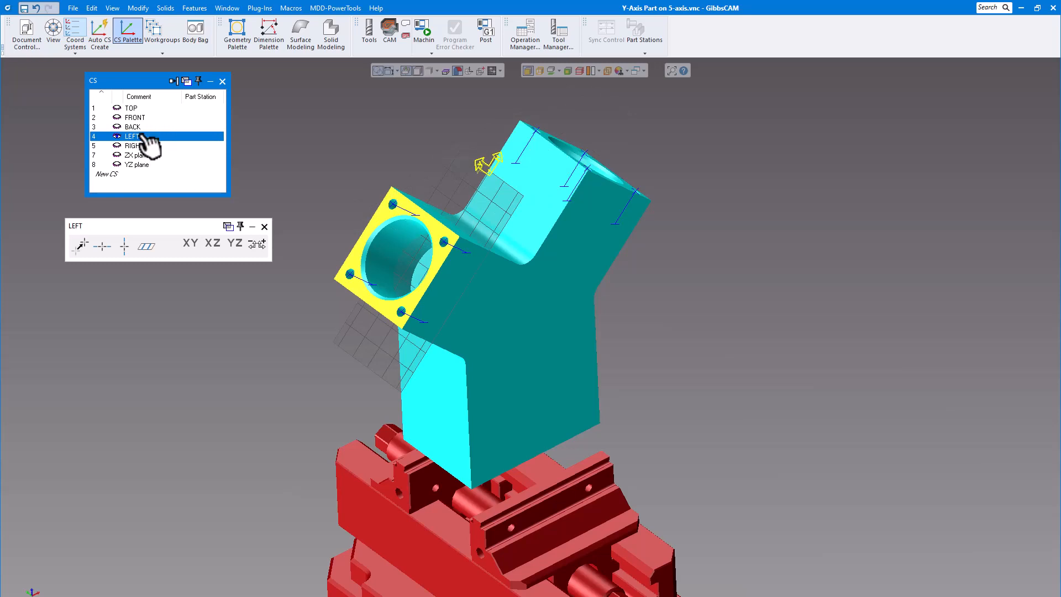
# - Align the RIGHT coordinate system's plane to the right branch's flange face and check its orientation in the home view
pyautogui.click(135, 146)
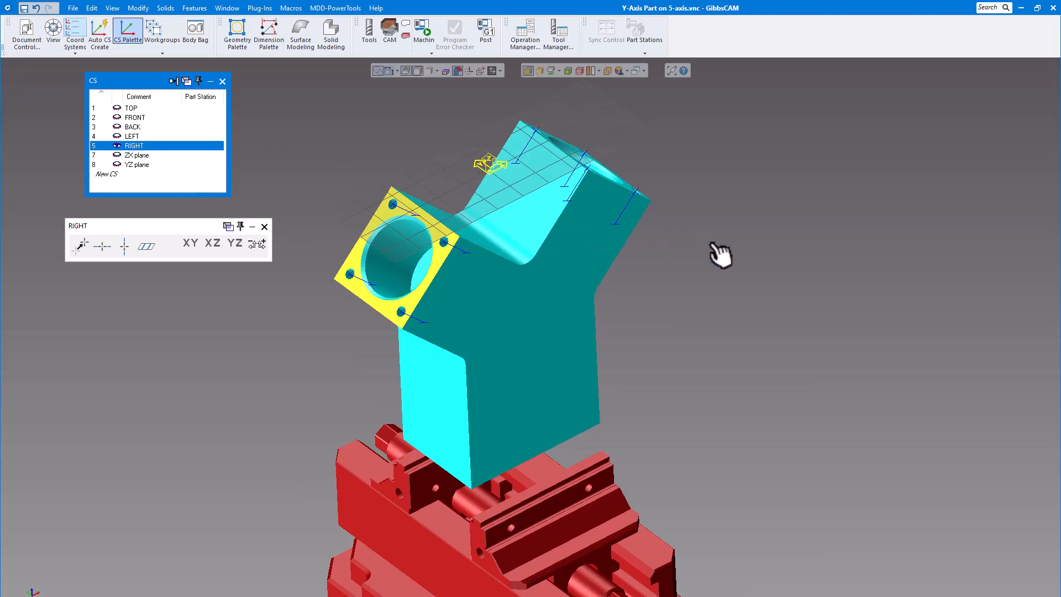
pyautogui.moveTo(711, 243); pyautogui.dragTo(578, 160, button='middle')
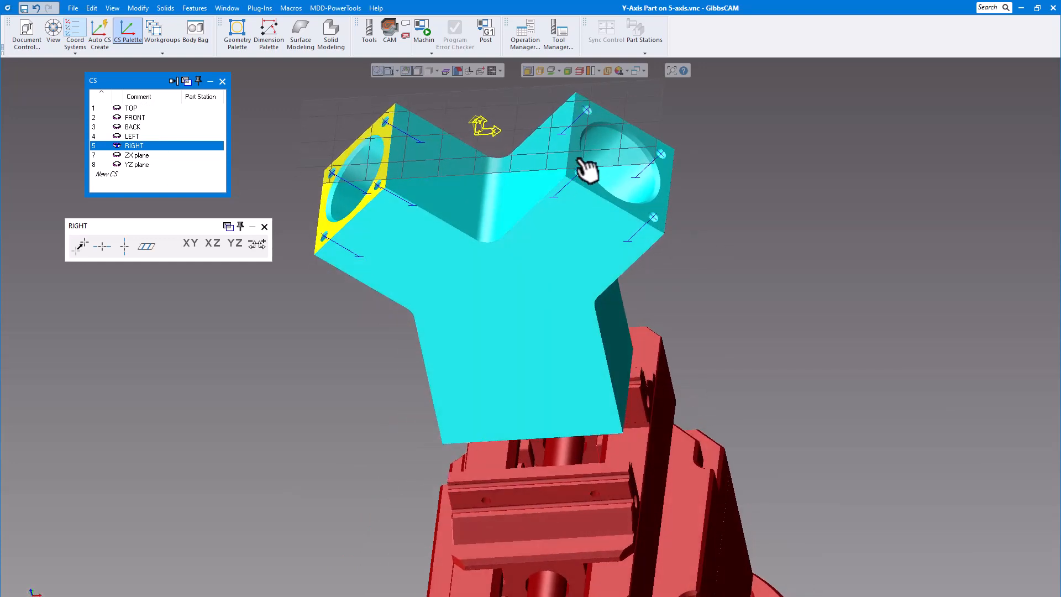
pyautogui.click(587, 170)
pyautogui.click(154, 247)
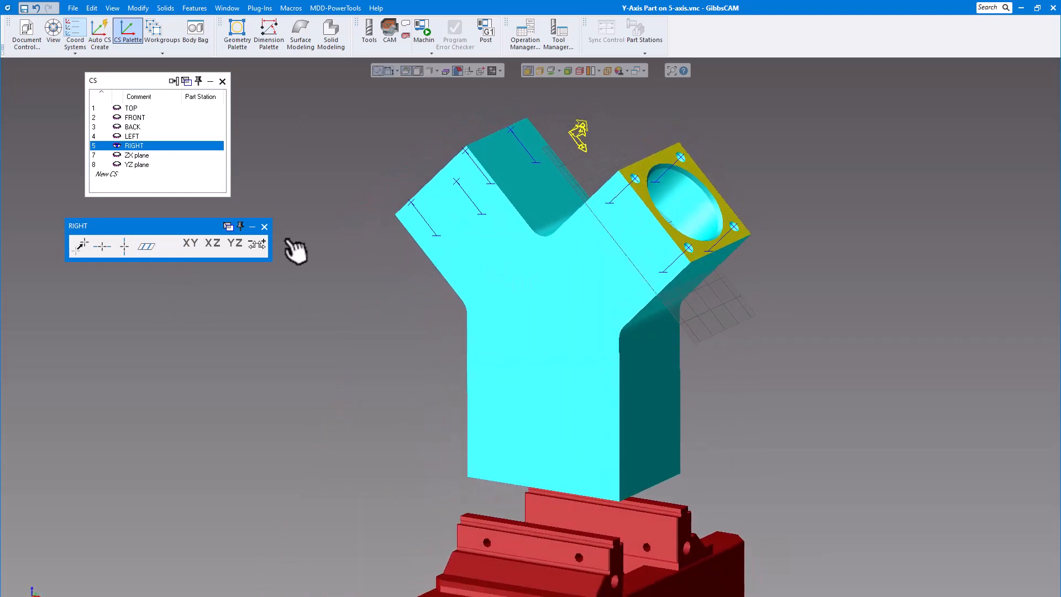
pyautogui.click(28, 573)
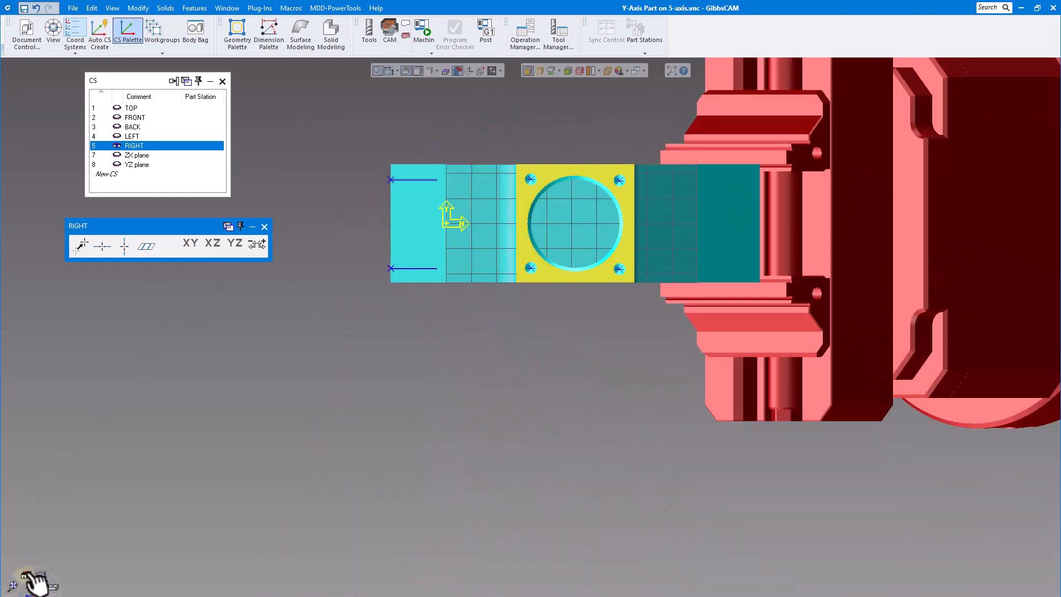
pyautogui.click(299, 444)
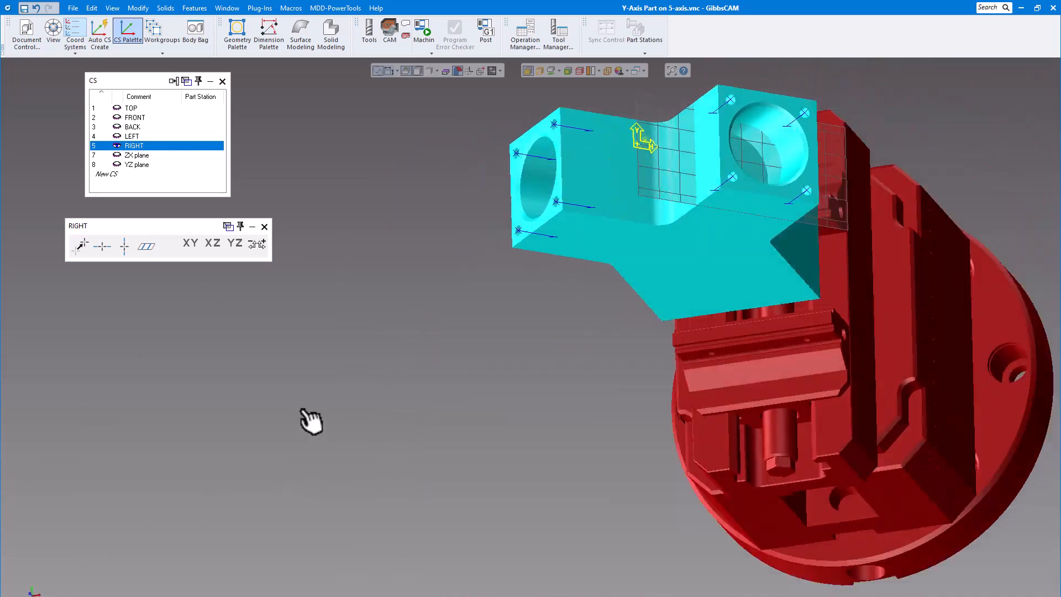
# - Close the coordinate system alignment palette and make TOP the active coordinate system
pyautogui.click(264, 227)
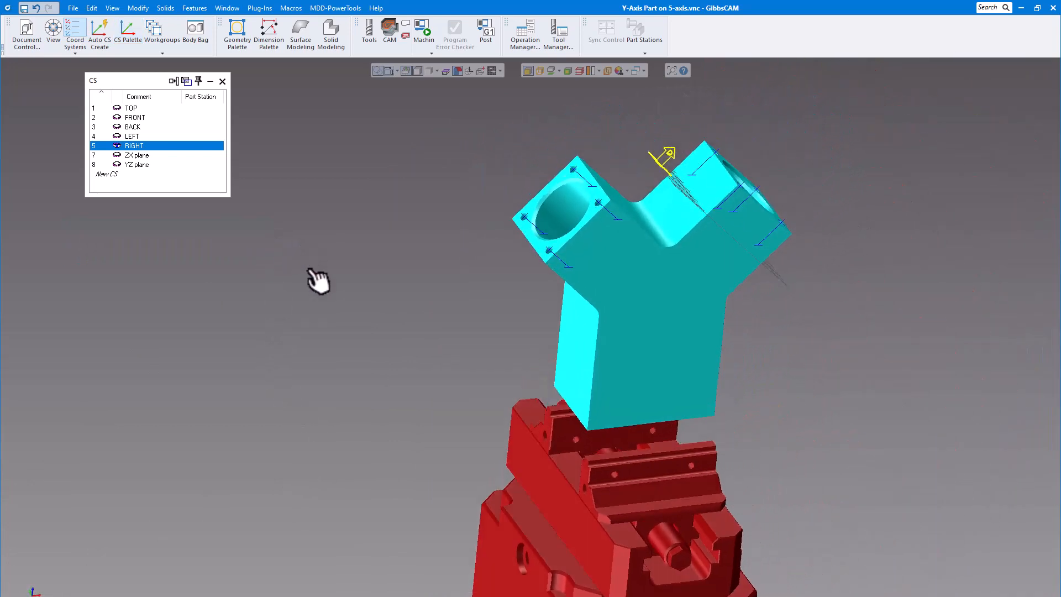
pyautogui.click(139, 108)
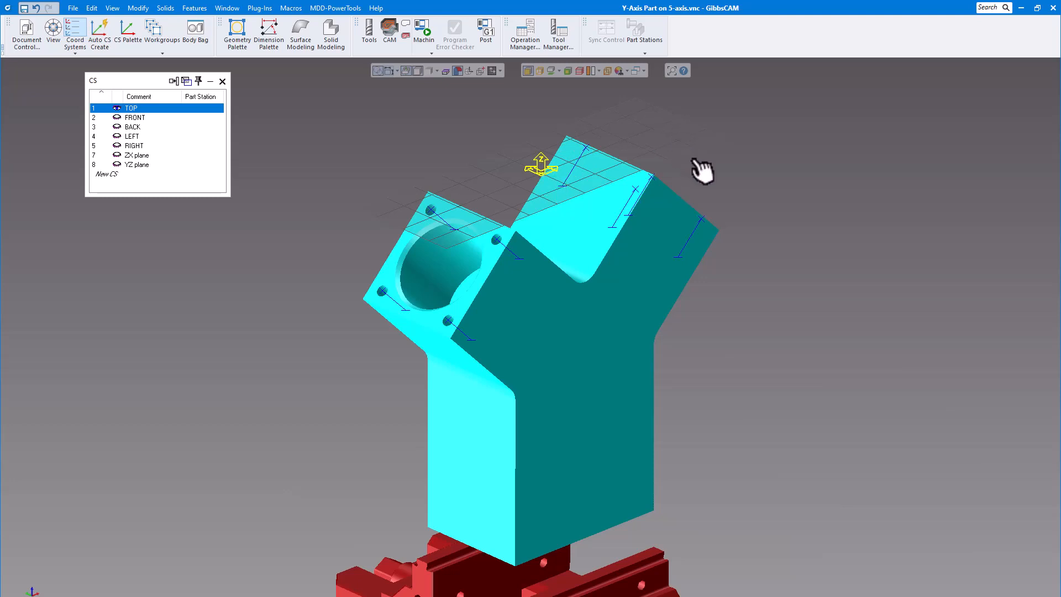
pyautogui.scroll(-2, 702, 166)
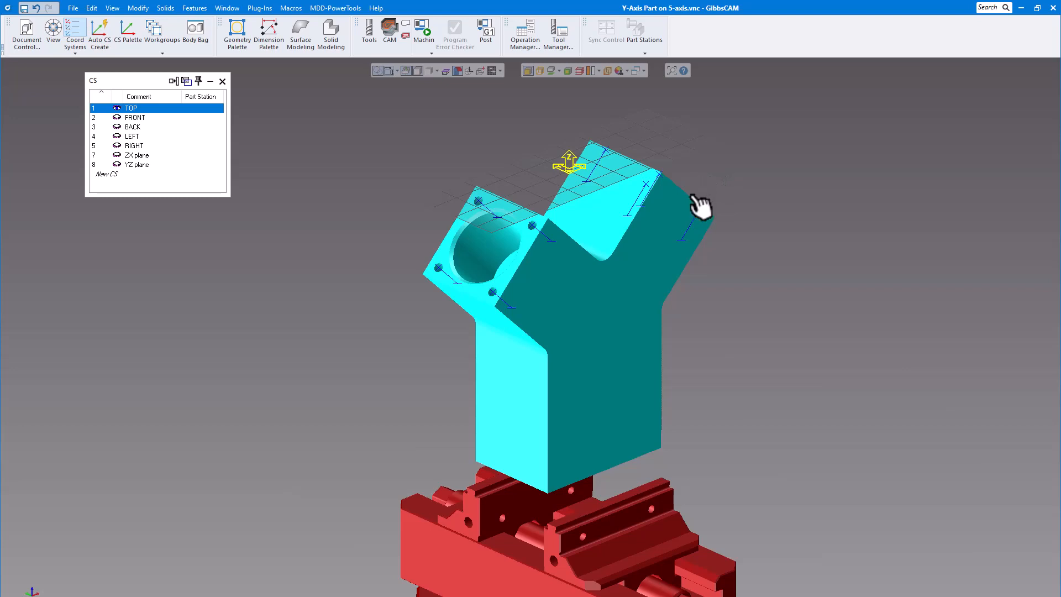
pyautogui.scroll(1, 703, 208)
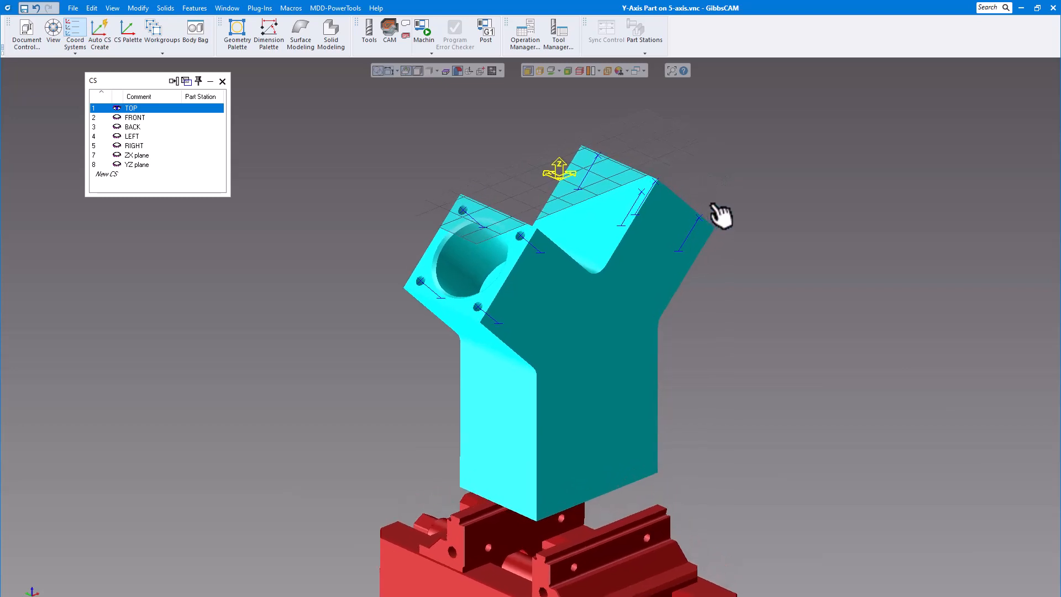
pyautogui.scroll(1, 689, 177)
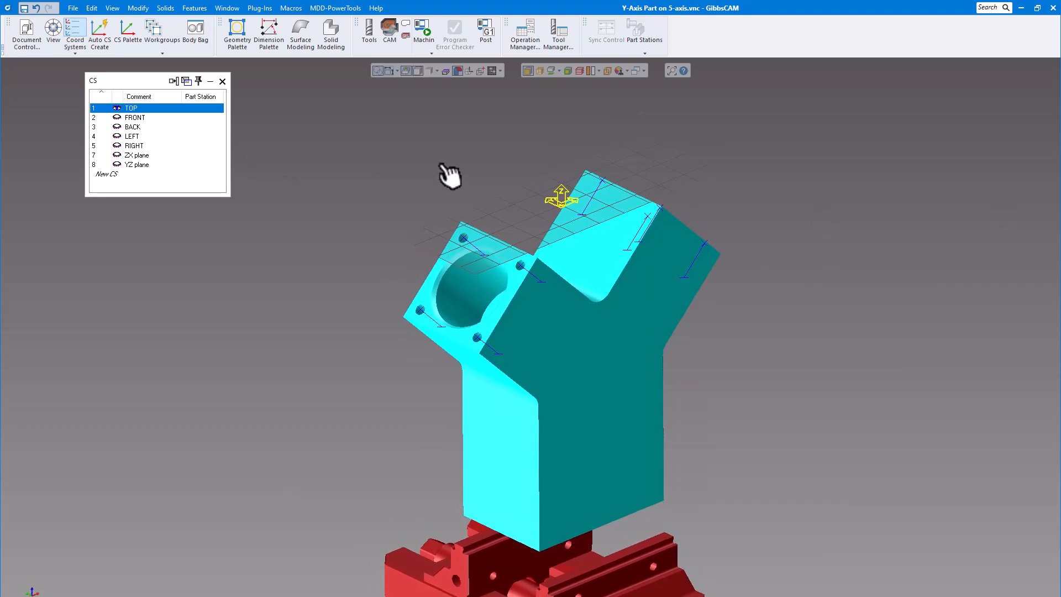
# - Open the workgroup list beside the coordinate systems and add workgroups named FRONT, BACK, LEFT and RIGHT
pyautogui.moveTo(157, 80); pyautogui.dragTo(127, 74)
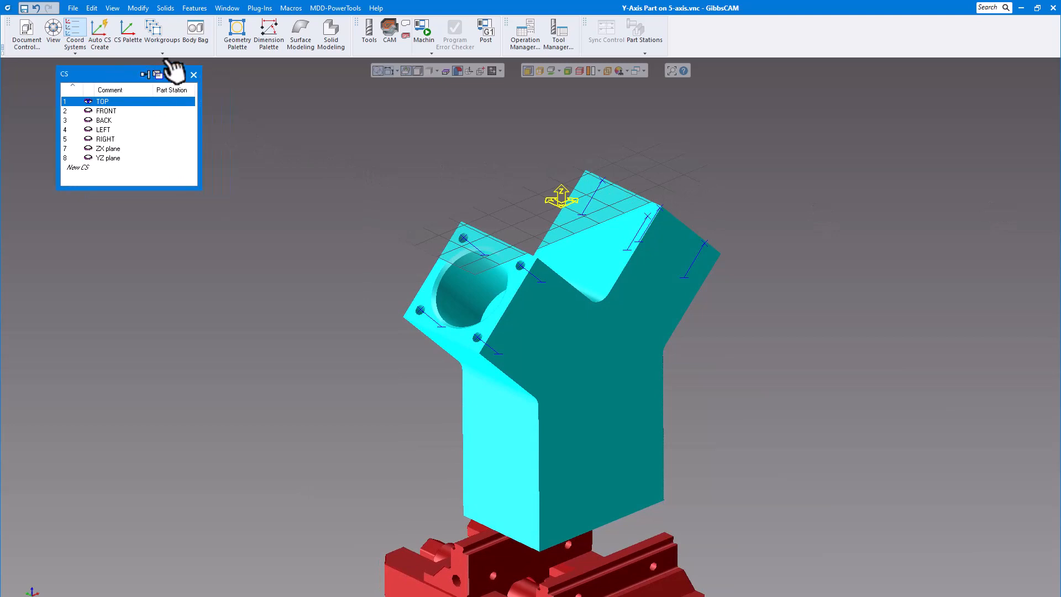
pyautogui.click(157, 30)
pyautogui.moveTo(288, 86); pyautogui.dragTo(258, 79)
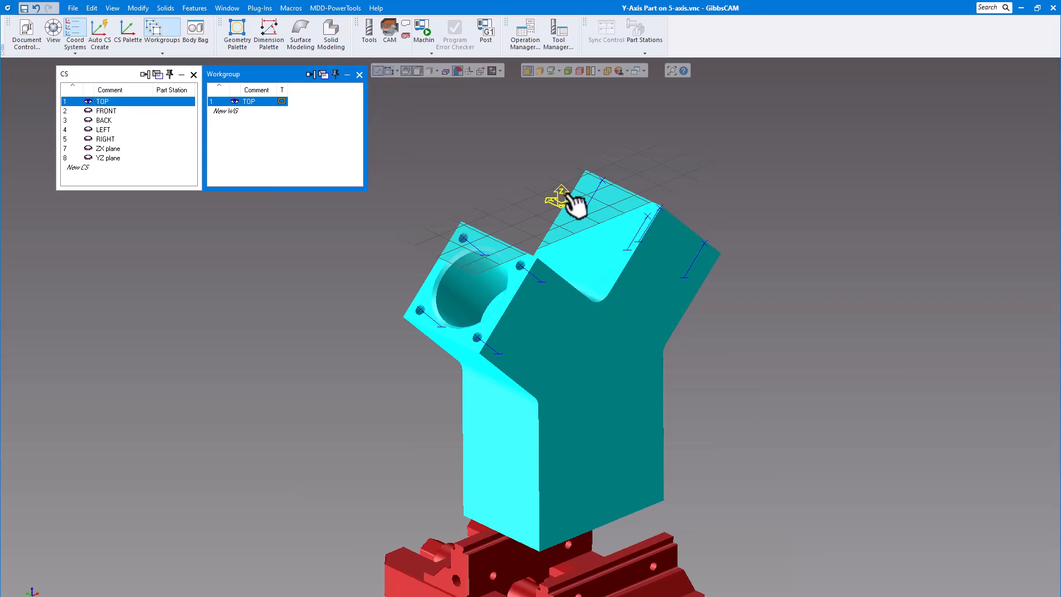
pyautogui.click(238, 110)
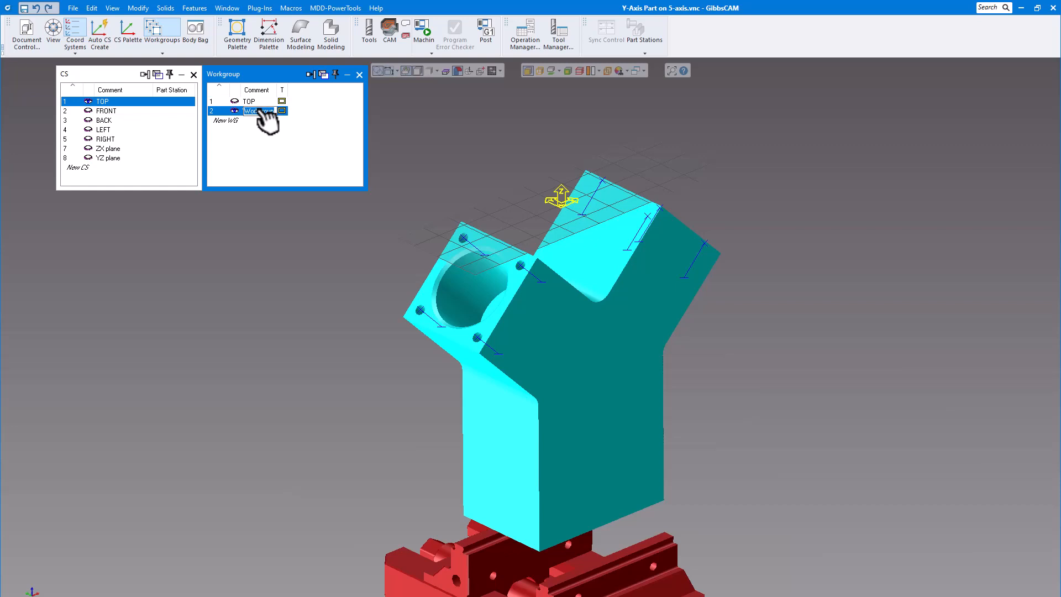
pyautogui.click(235, 120)
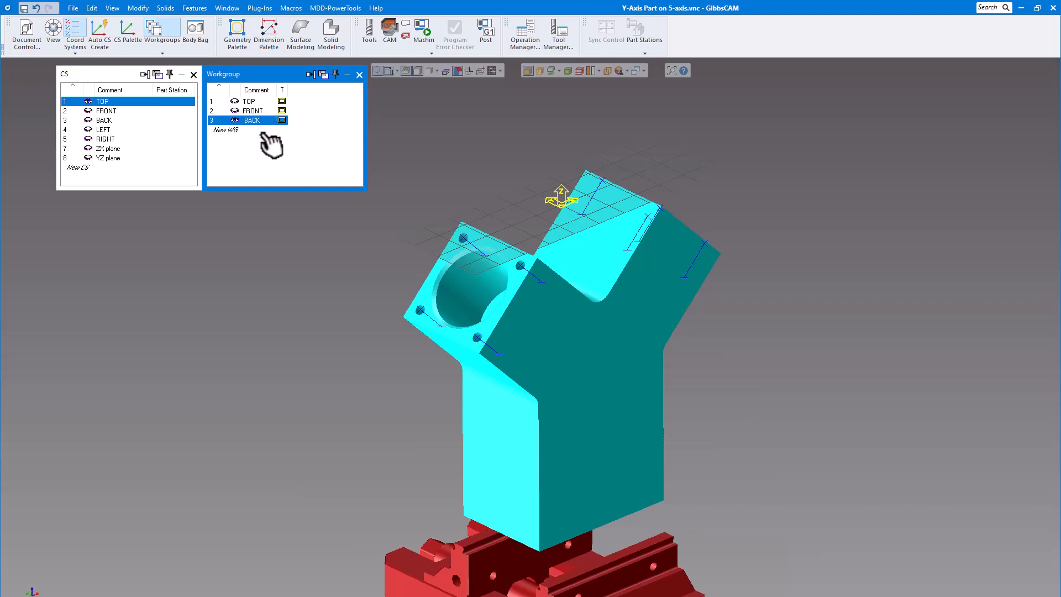
pyautogui.click(247, 131)
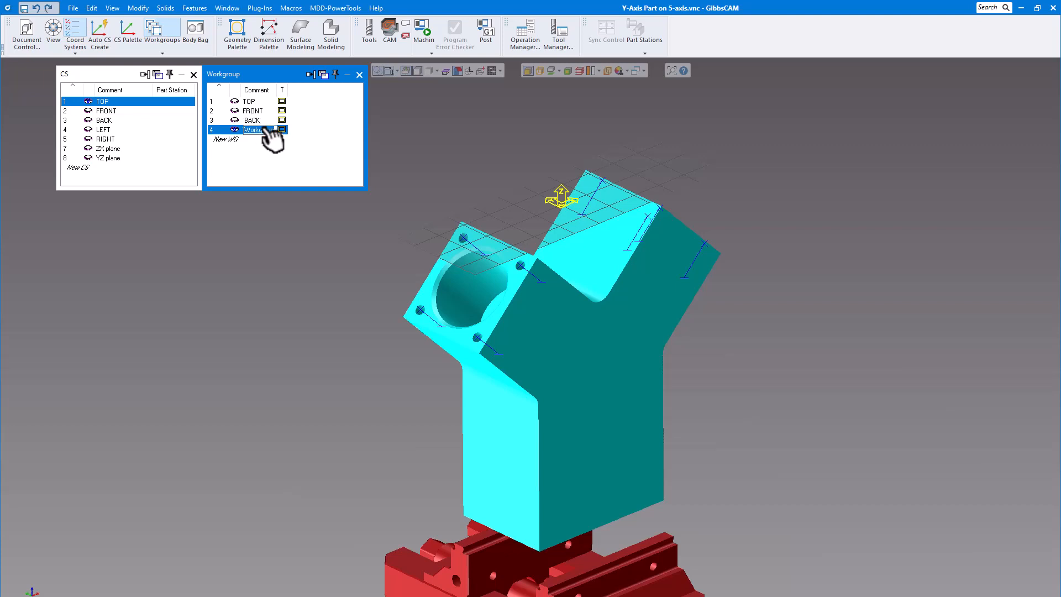
pyautogui.click(232, 139)
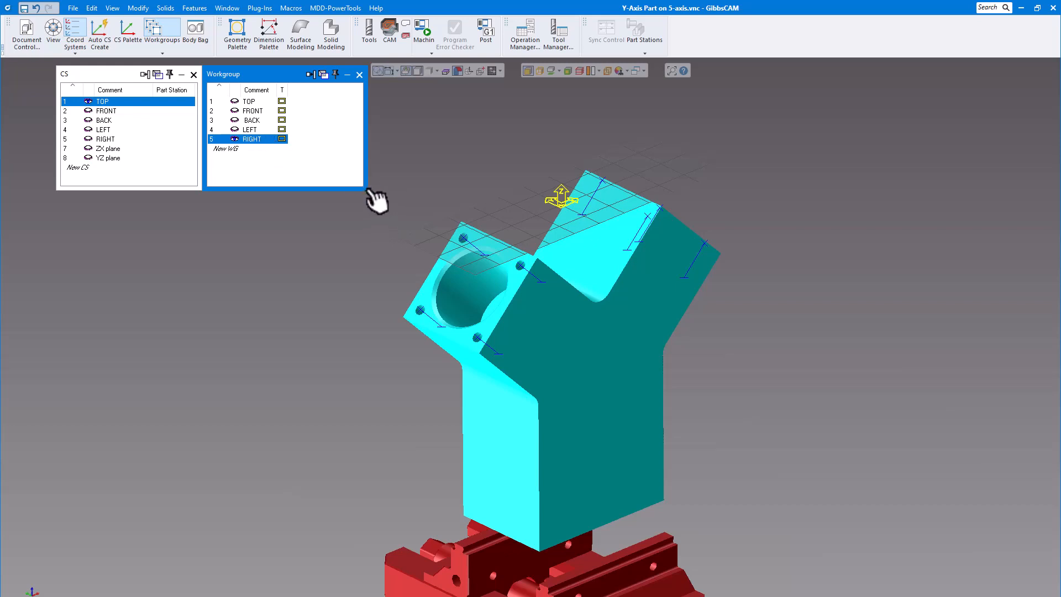
pyautogui.moveTo(365, 189); pyautogui.dragTo(330, 177)
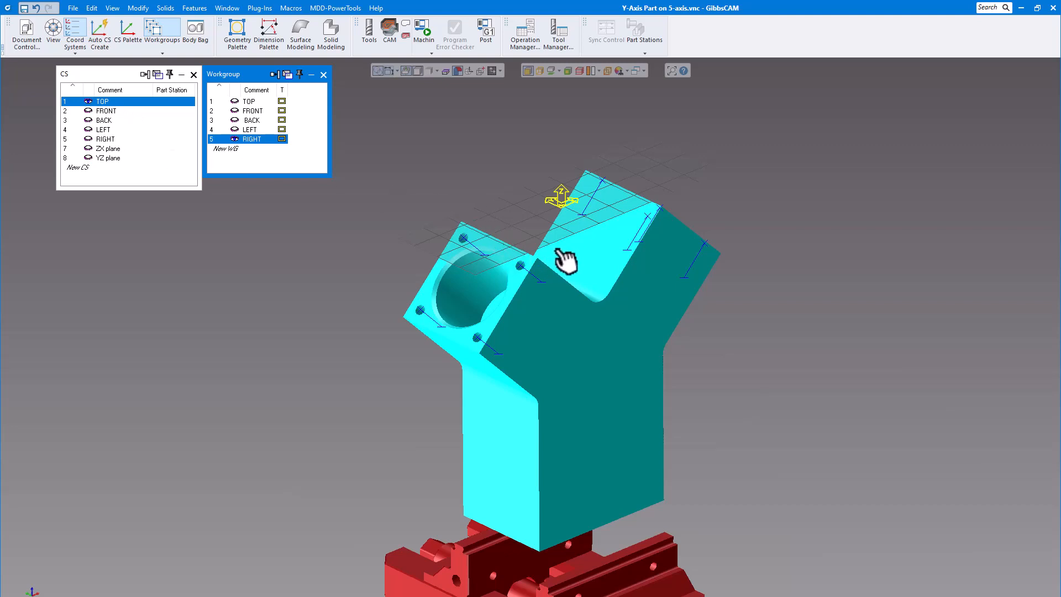
# - Activate the FRONT coordinate system and workgroup, and extract the edges of the Y-Fitting's front face as geometry
pyautogui.click(115, 110)
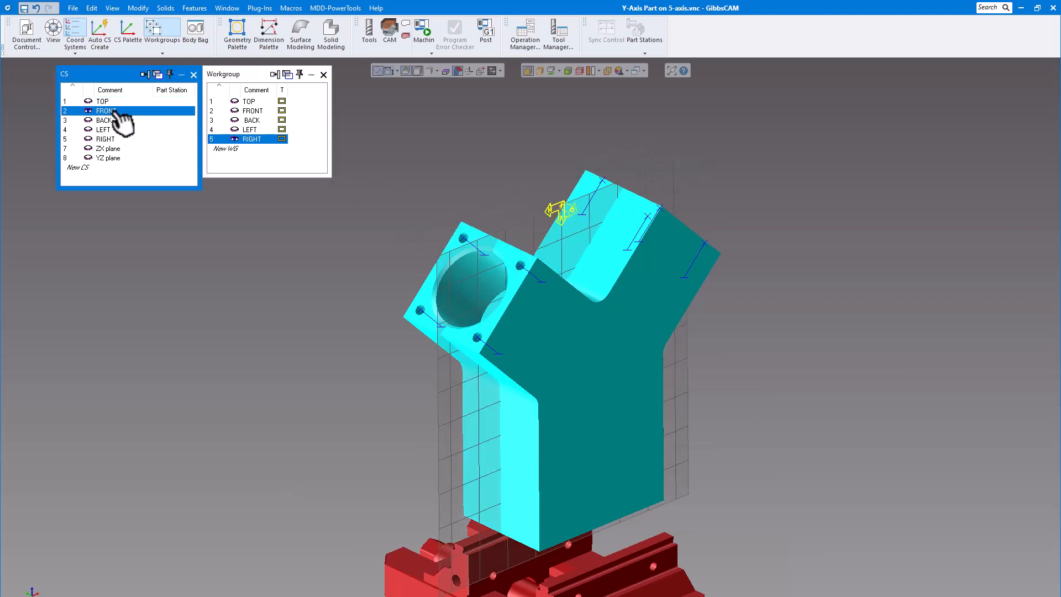
pyautogui.click(253, 111)
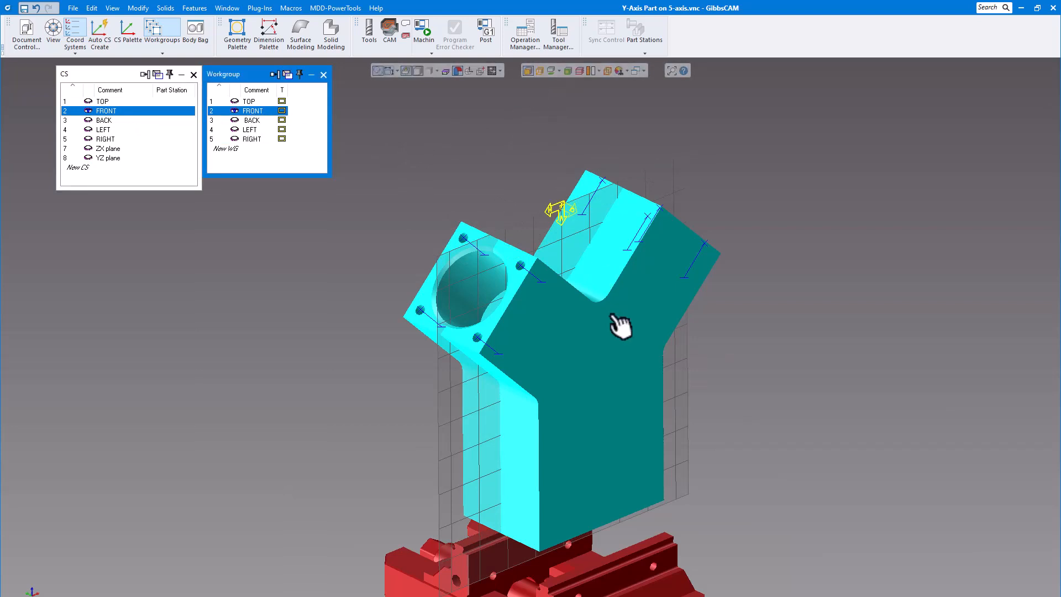
pyautogui.click(615, 345)
pyautogui.rightClick(614, 342)
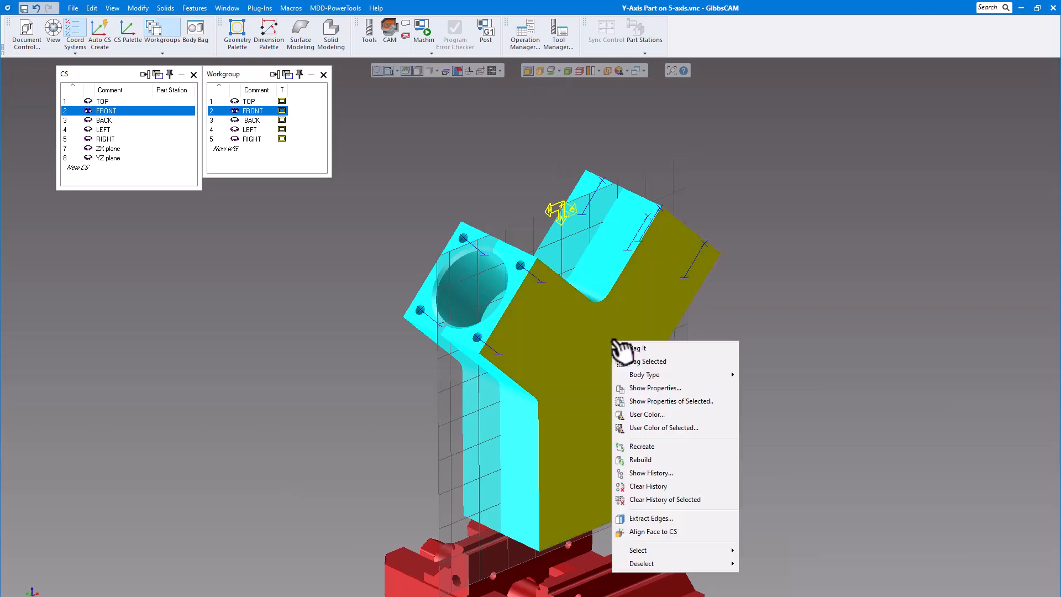
pyautogui.click(665, 518)
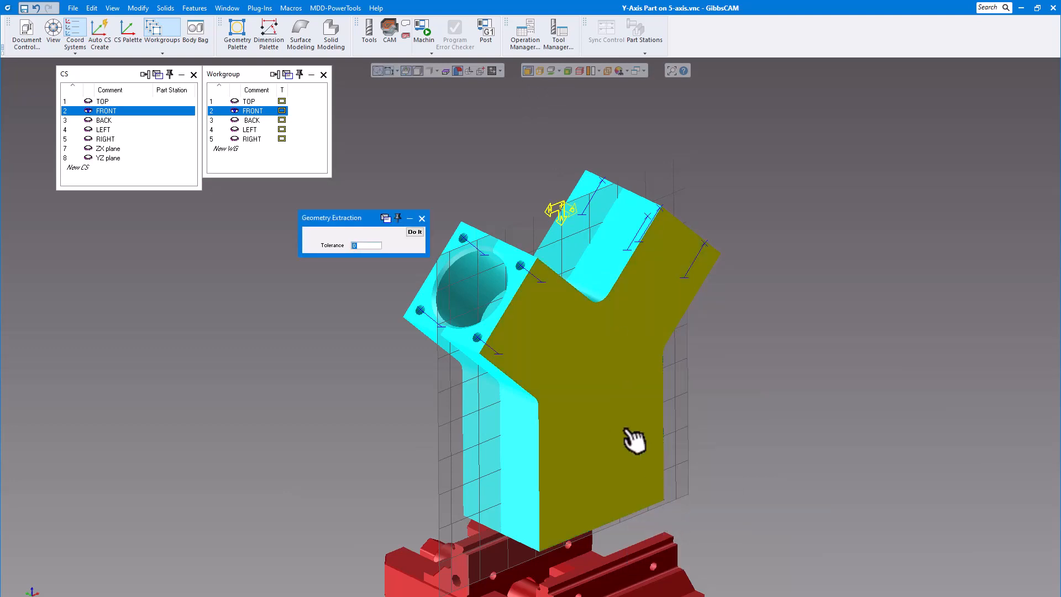
pyautogui.click(420, 232)
pyautogui.click(518, 154)
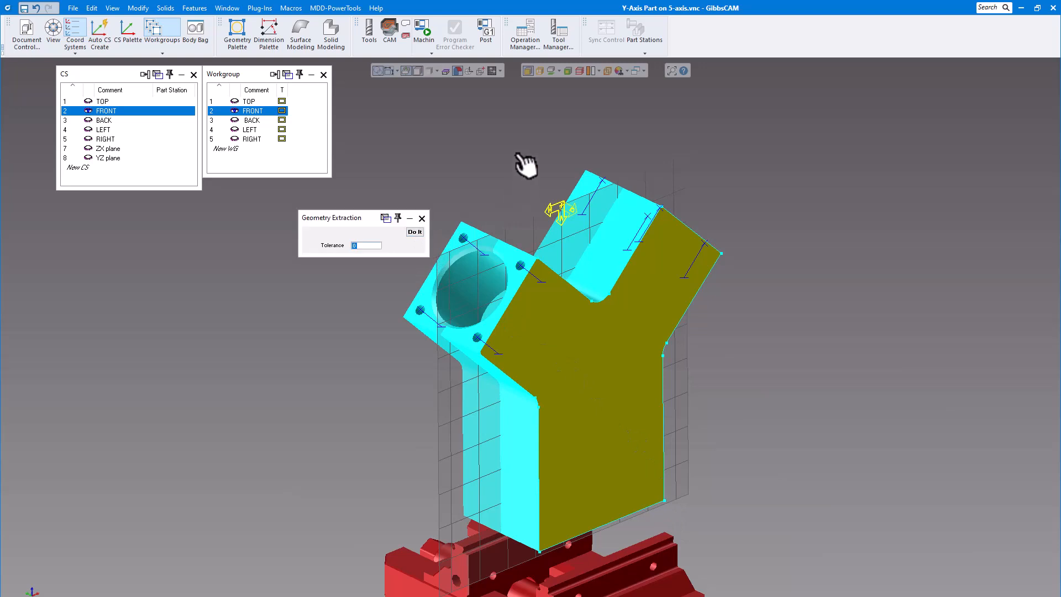
# - Change the colour of the Y-Fitting solid to blue so the extracted geometry stands out
pyautogui.scroll(-1, 839, 238)
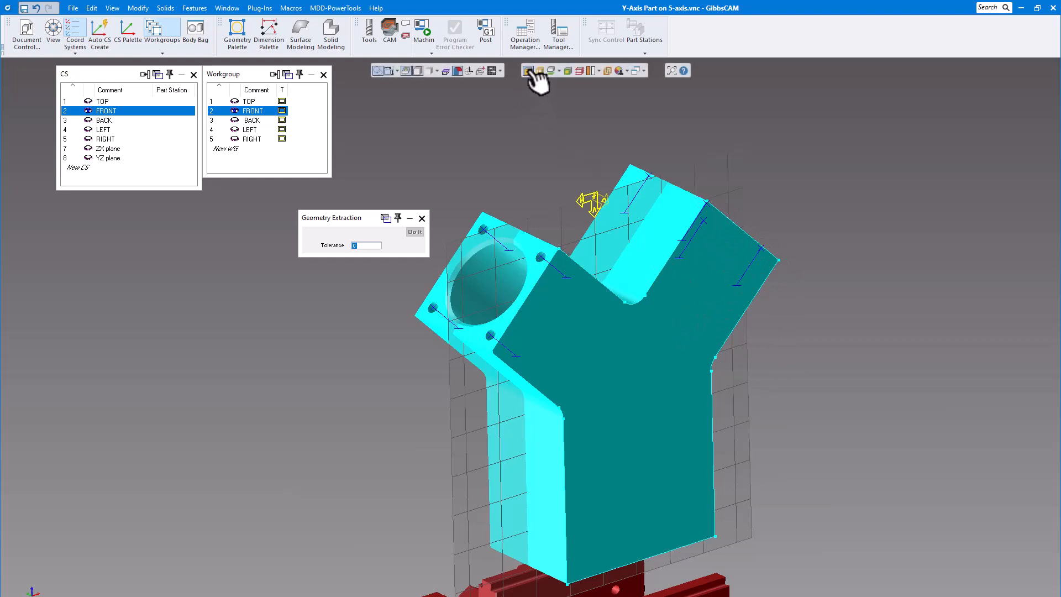
pyautogui.click(661, 260)
pyautogui.rightClick(660, 260)
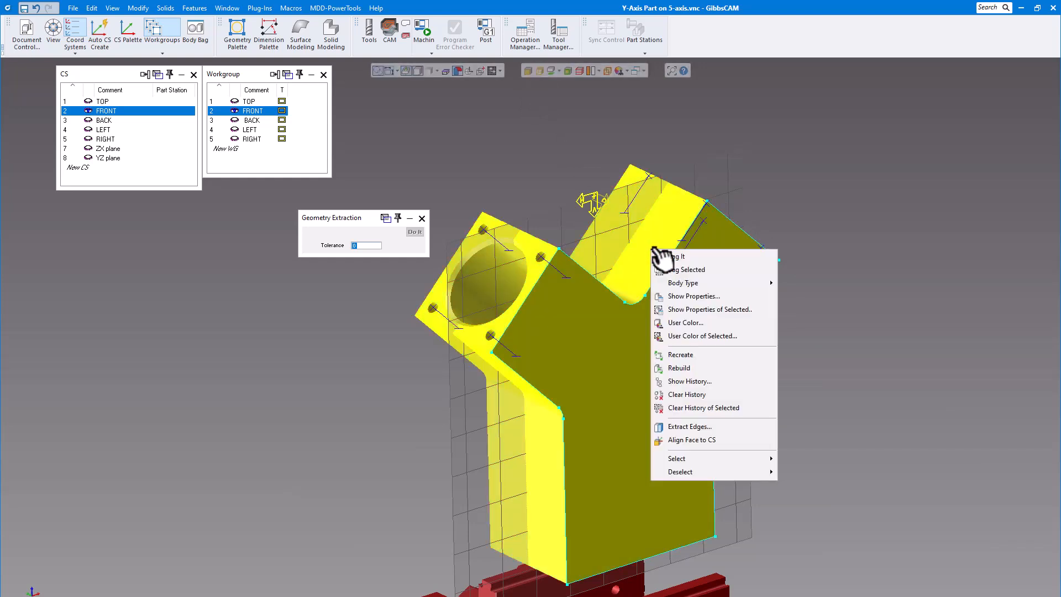
pyautogui.click(699, 347)
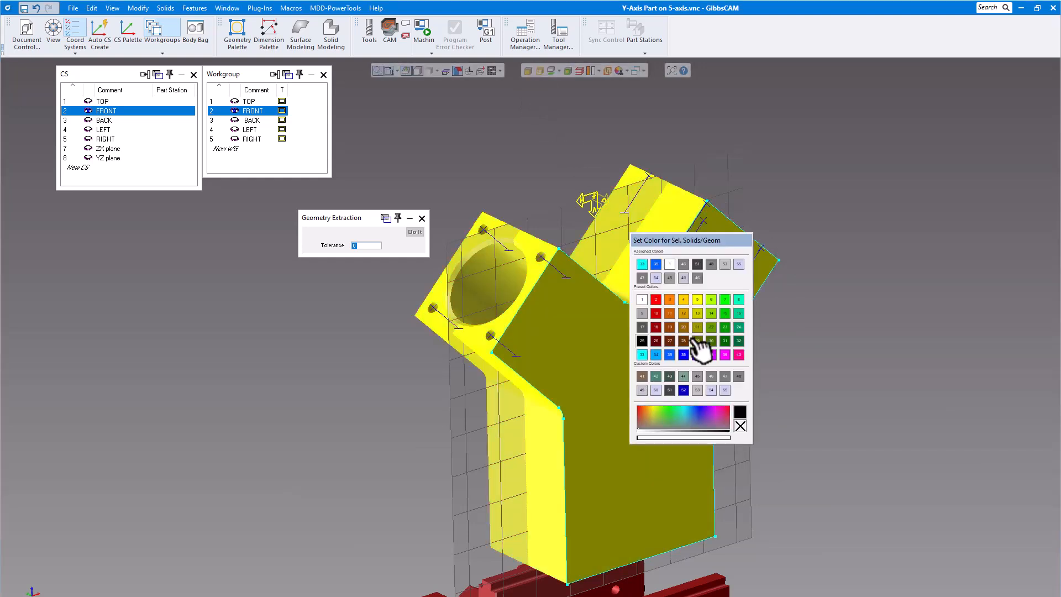
pyautogui.click(667, 355)
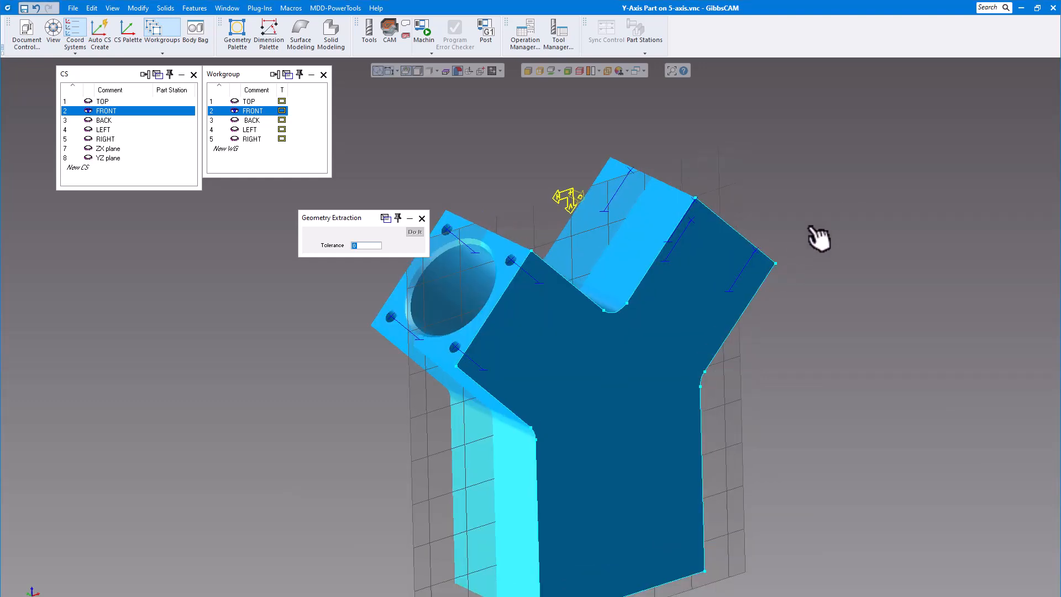
# - Activate the BACK workgroup and coordinate system, and extract the edges of the part's back face as geometry
pyautogui.click(263, 121)
pyautogui.click(108, 120)
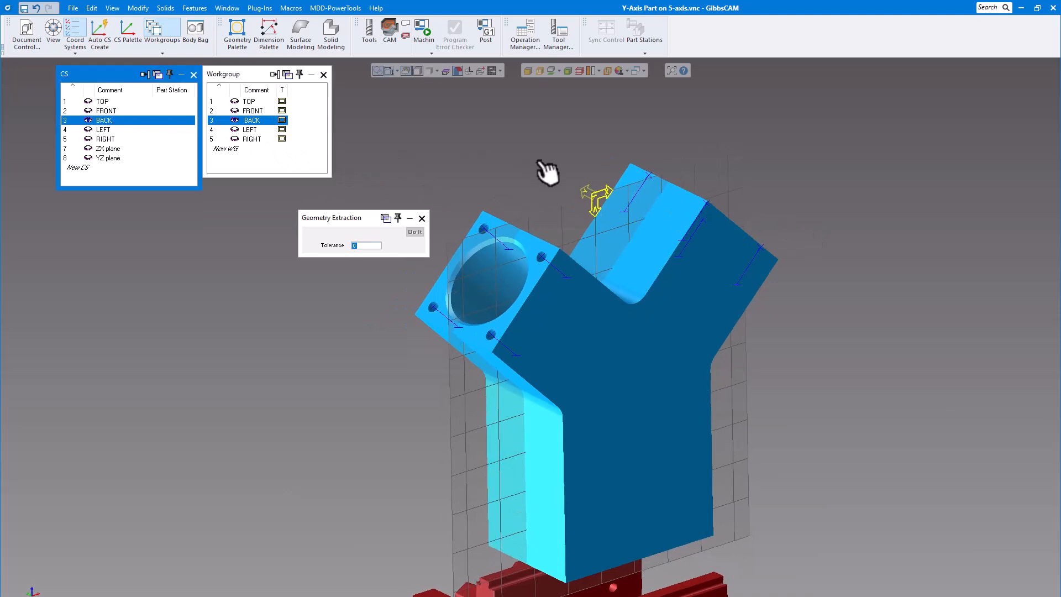
pyautogui.click(666, 307)
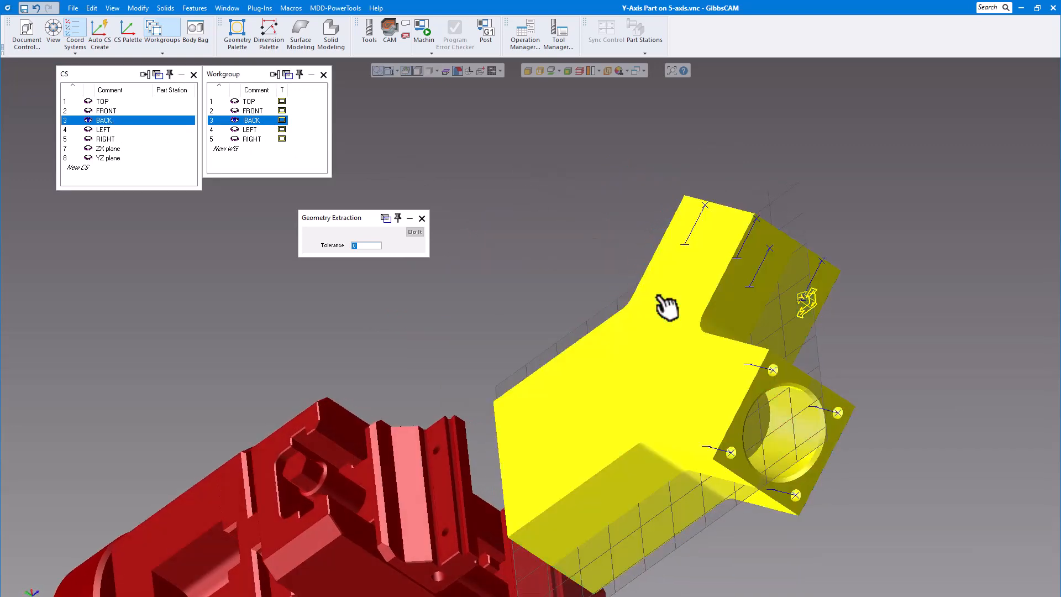
pyautogui.click(530, 71)
pyautogui.click(687, 322)
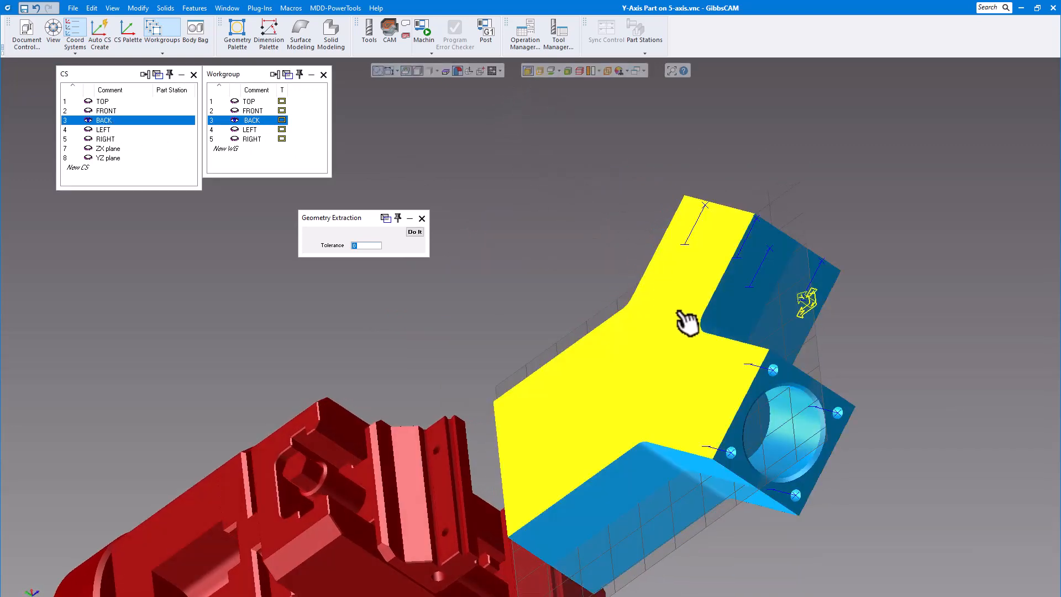
pyautogui.rightClick(680, 313)
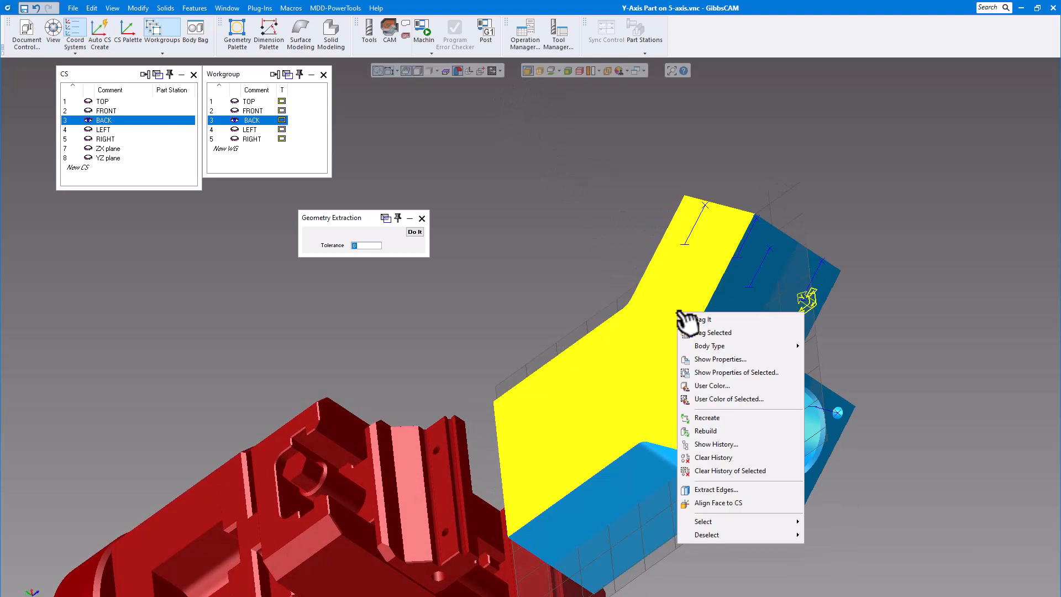
pyautogui.click(735, 503)
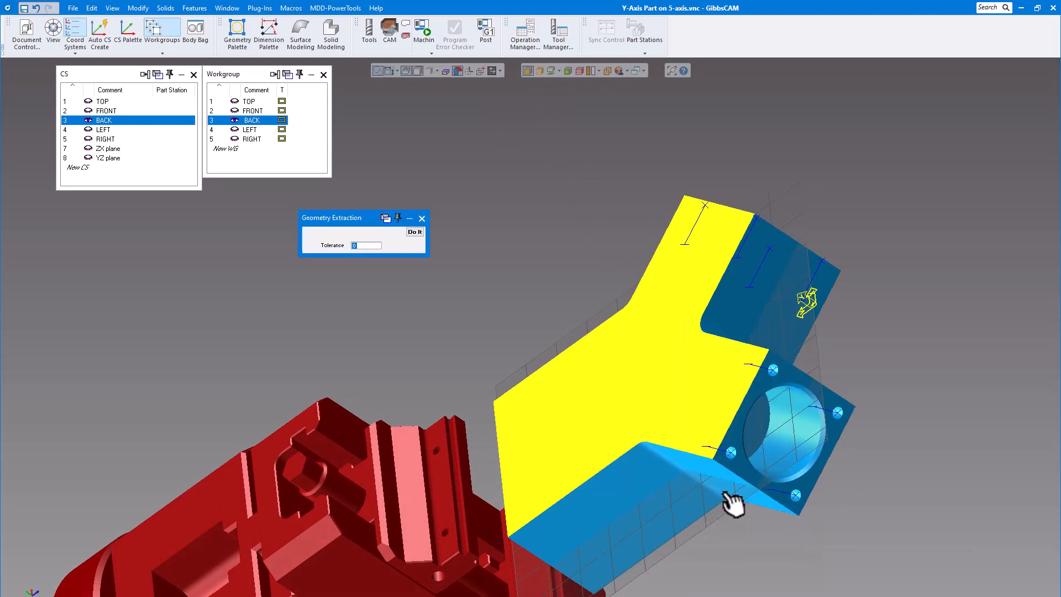
pyautogui.click(415, 231)
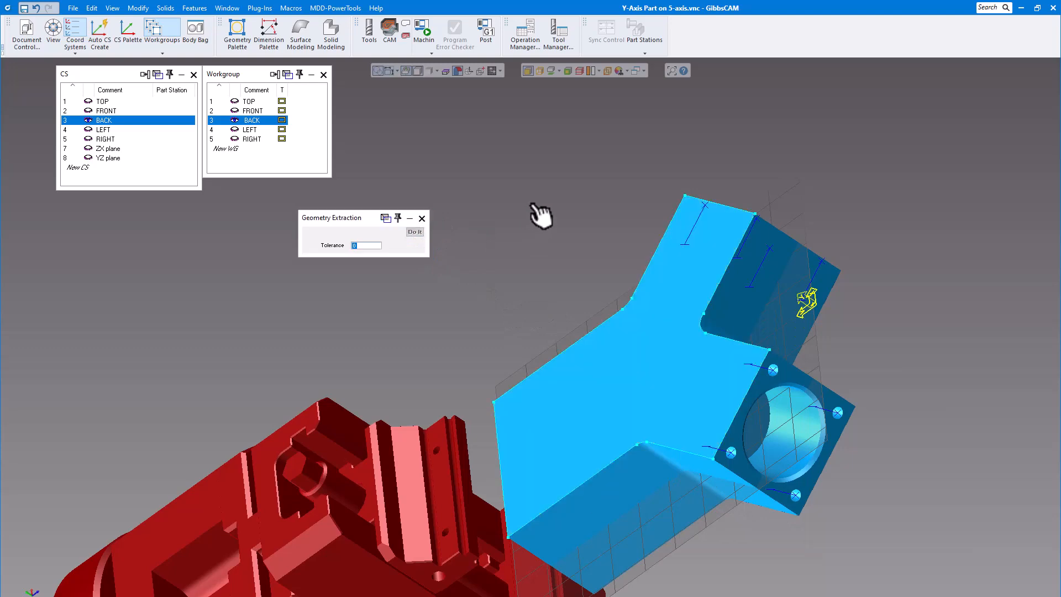
# - Activate the LEFT coordinate system and workgroup, and extract the edges of the left branch's flange face
pyautogui.moveTo(533, 205); pyautogui.dragTo(496, 225, button='middle')
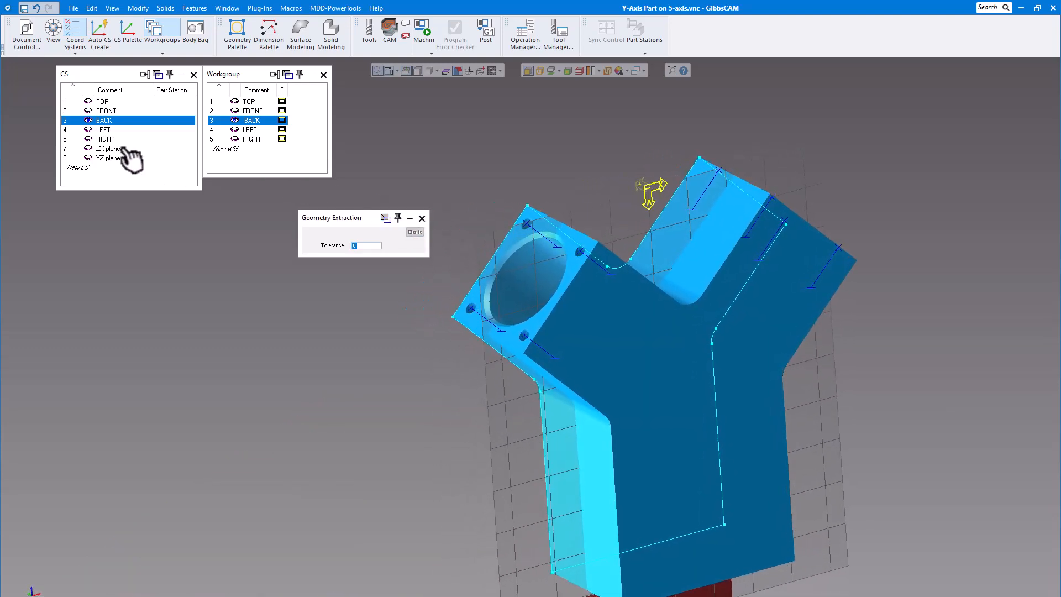
pyautogui.click(112, 130)
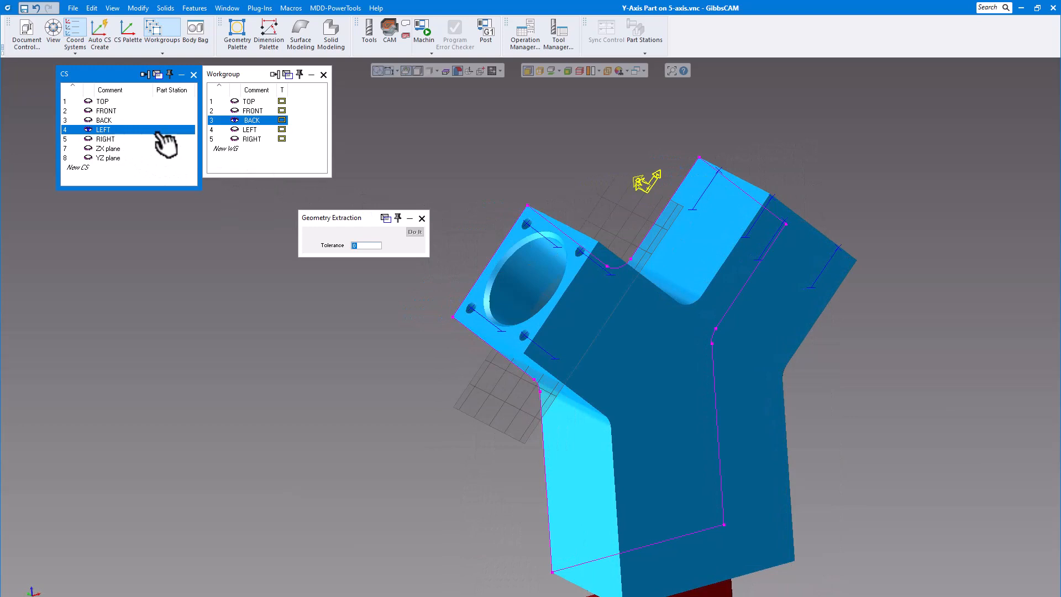
pyautogui.click(250, 130)
pyautogui.moveTo(580, 250); pyautogui.dragTo(571, 243, button='middle')
pyautogui.click(569, 242)
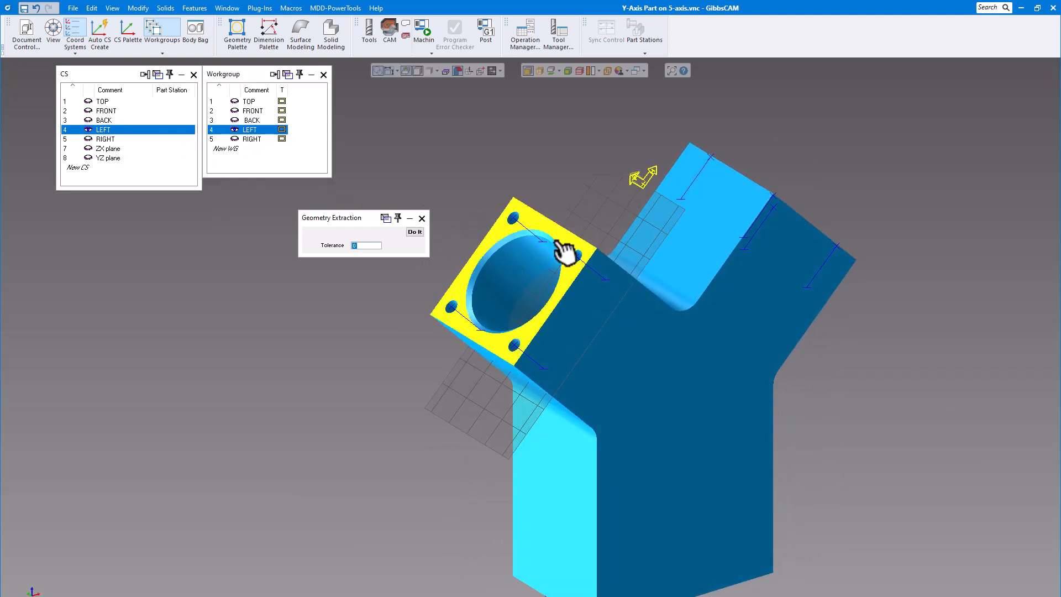
pyautogui.click(415, 232)
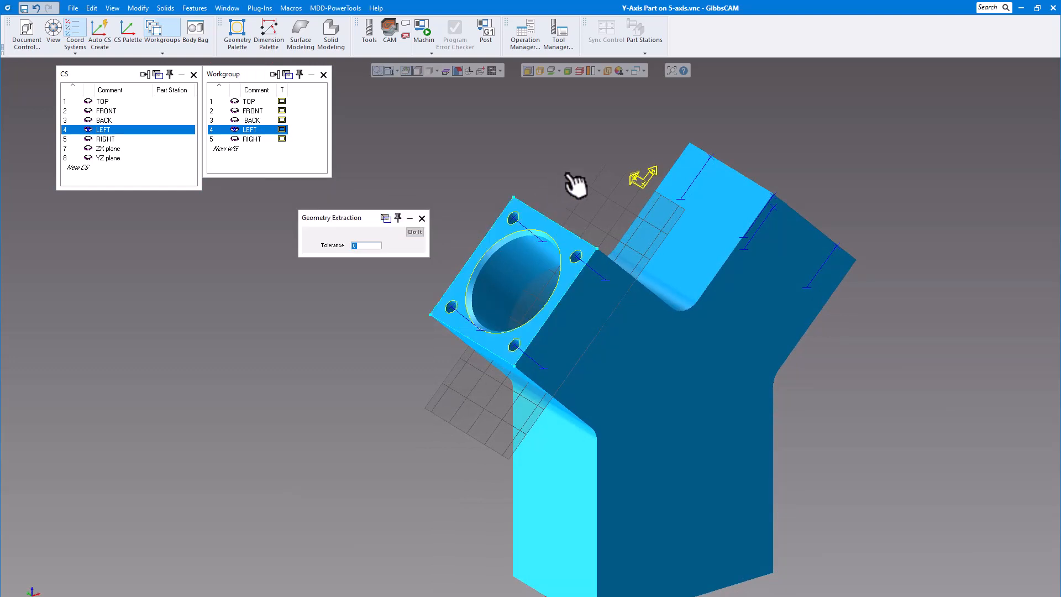
# - Activate the RIGHT coordinate system and workgroup, extract the edges of the right branch's flange face, and close the geometry extraction
pyautogui.click(115, 139)
pyautogui.click(256, 138)
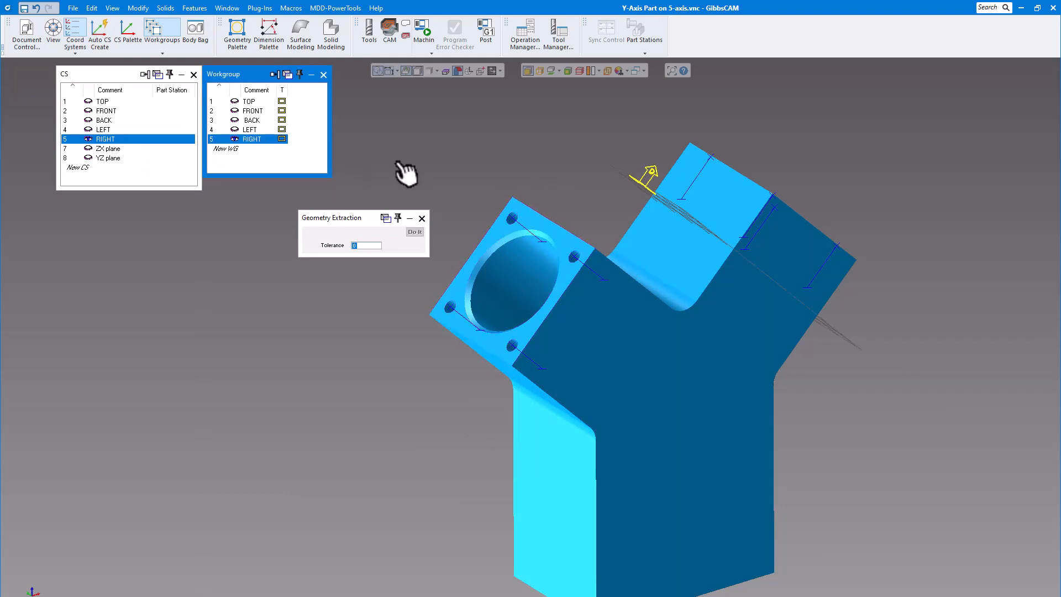
pyautogui.moveTo(527, 194); pyautogui.dragTo(783, 200, button='middle')
pyautogui.click(784, 202)
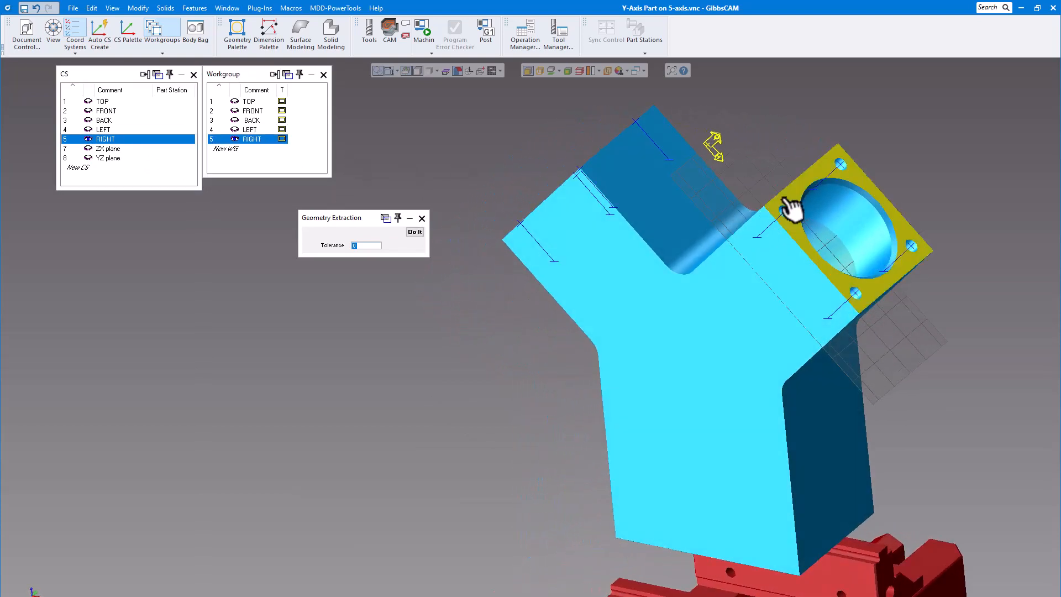
pyautogui.click(415, 232)
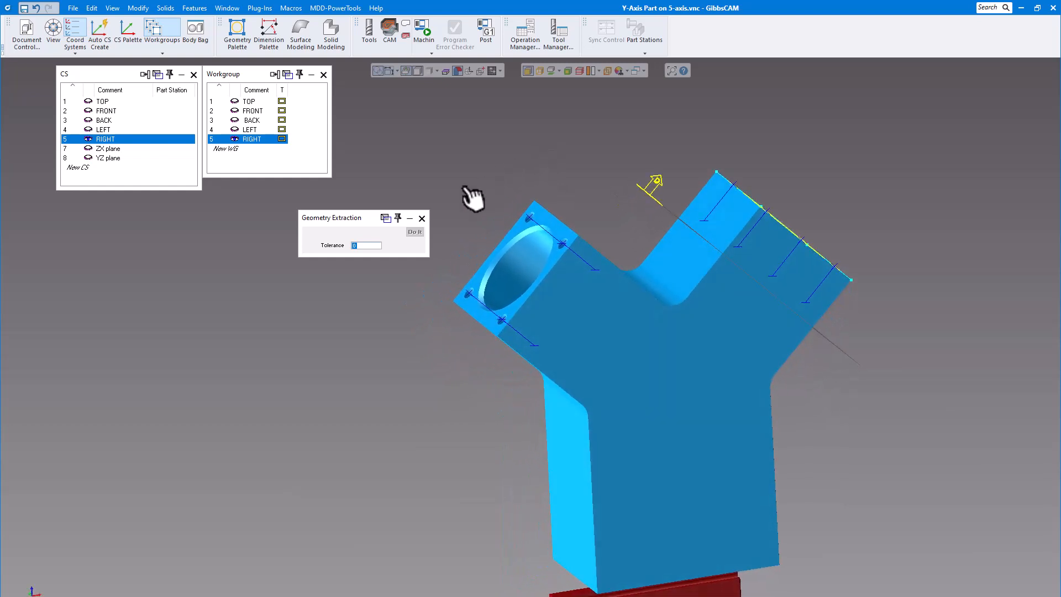
pyautogui.click(421, 218)
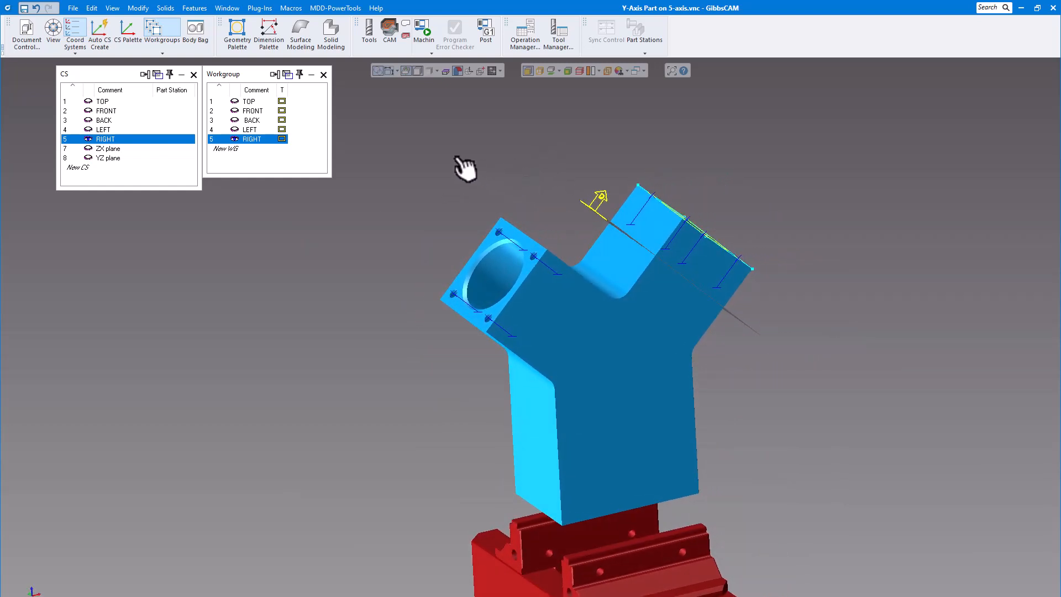
# - Review the parameters of the listed milling tools, from the 3-inch face mill through the combo spot and chamfer tool
pyautogui.click(373, 30)
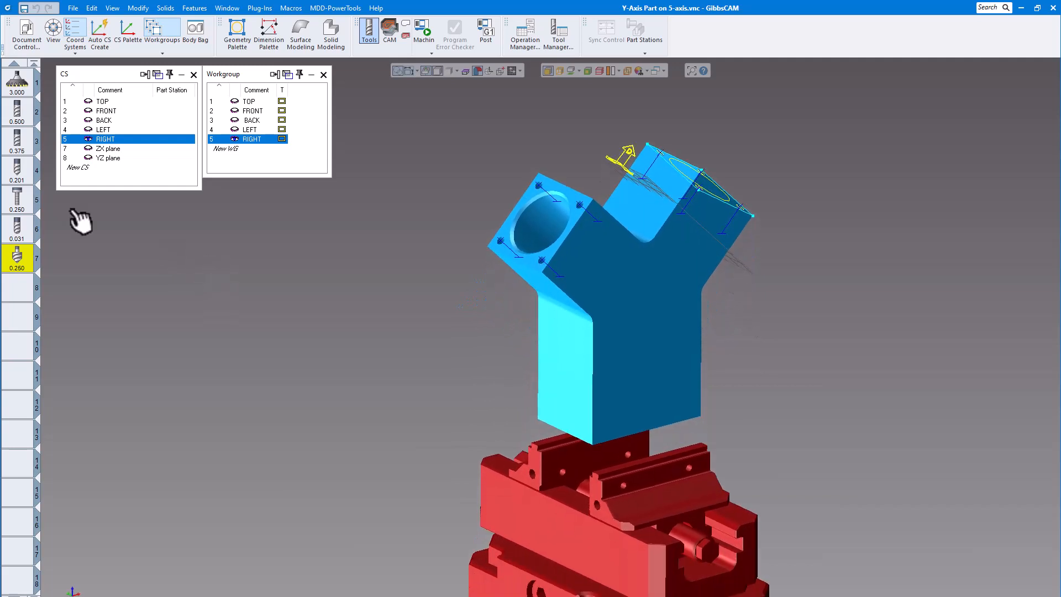
pyautogui.doubleClick(18, 82)
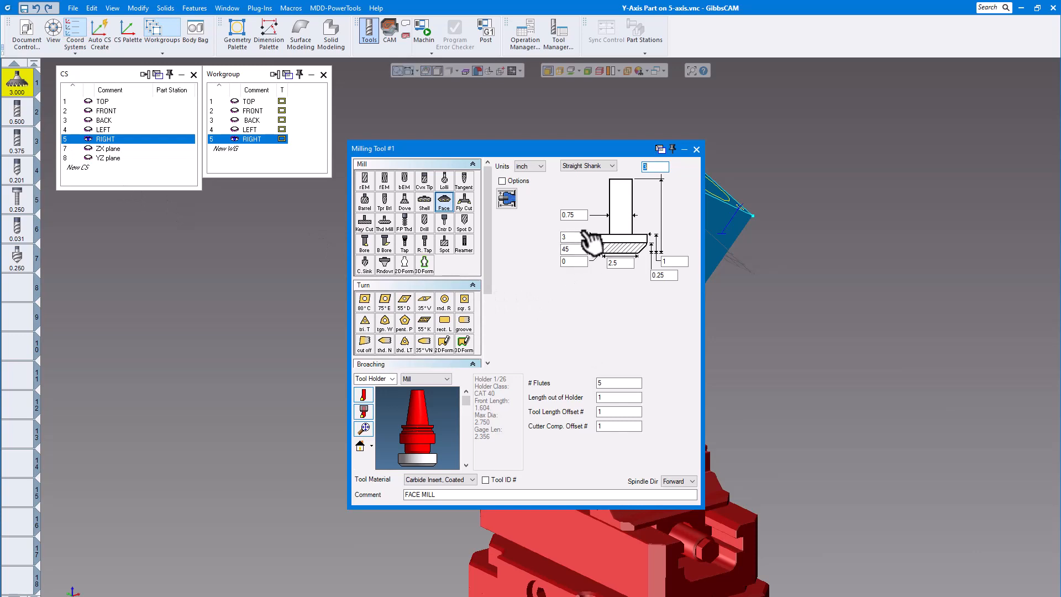
pyautogui.click(26, 113)
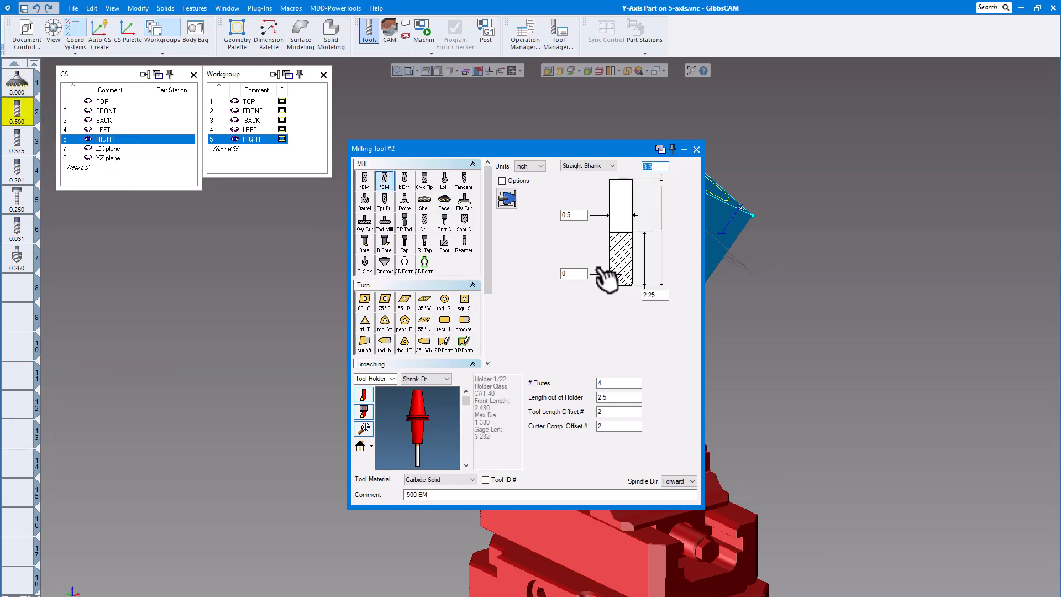
pyautogui.click(22, 141)
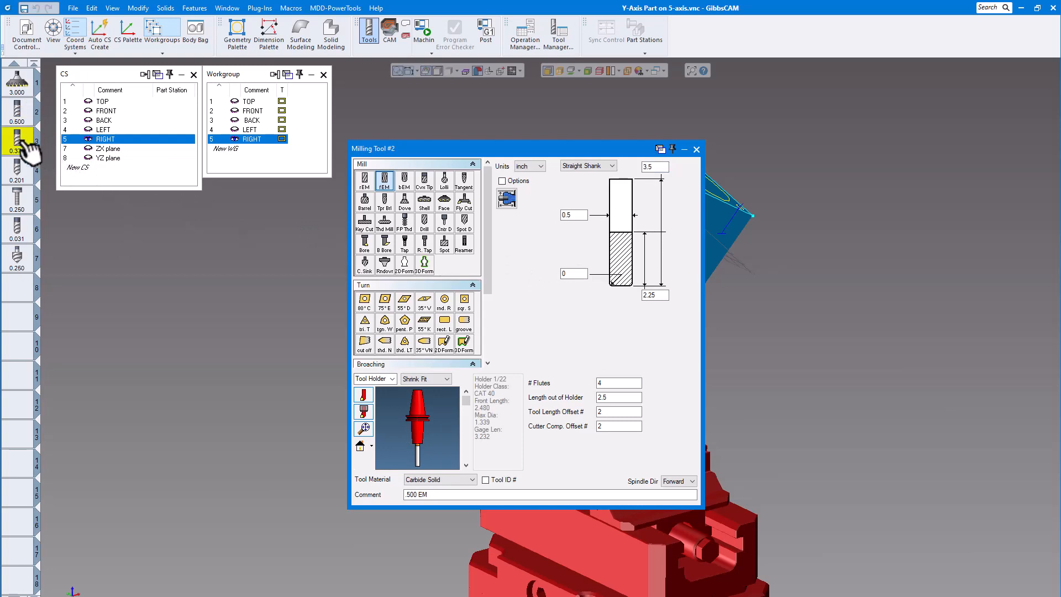
pyautogui.click(25, 171)
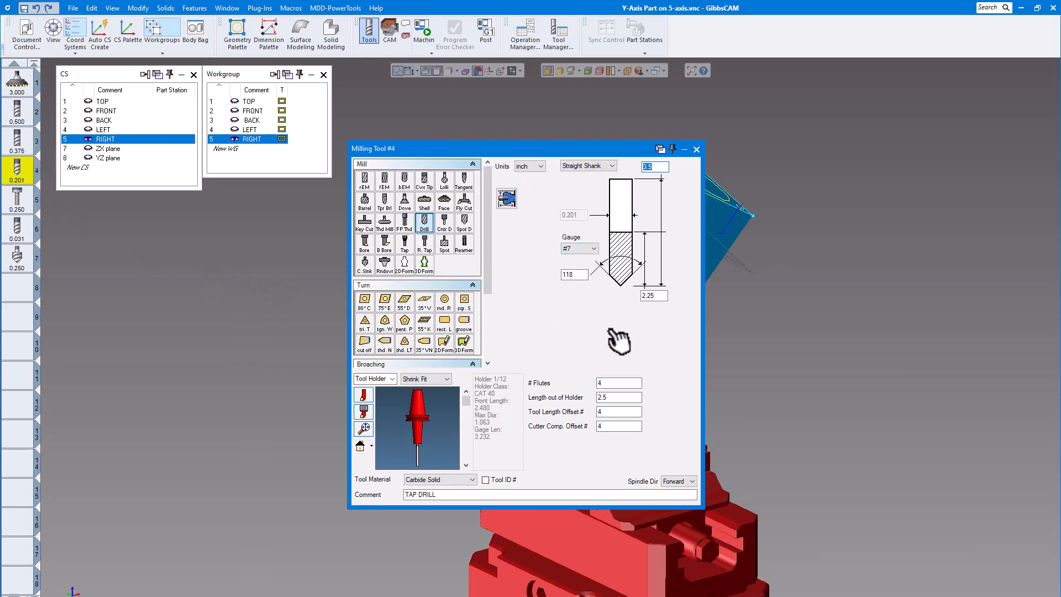
pyautogui.click(25, 203)
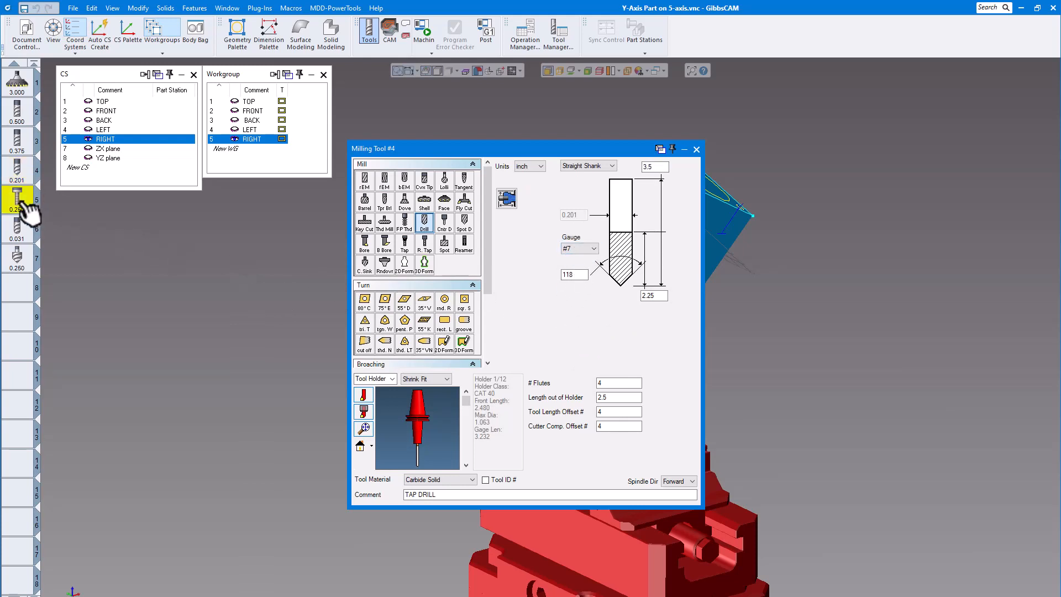
pyautogui.click(22, 239)
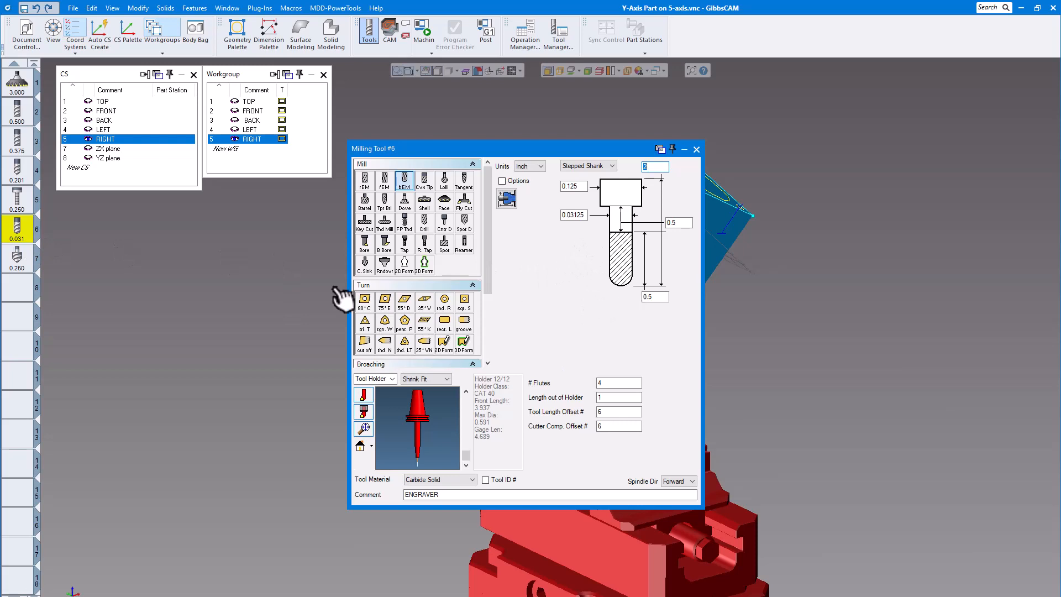
pyautogui.click(17, 259)
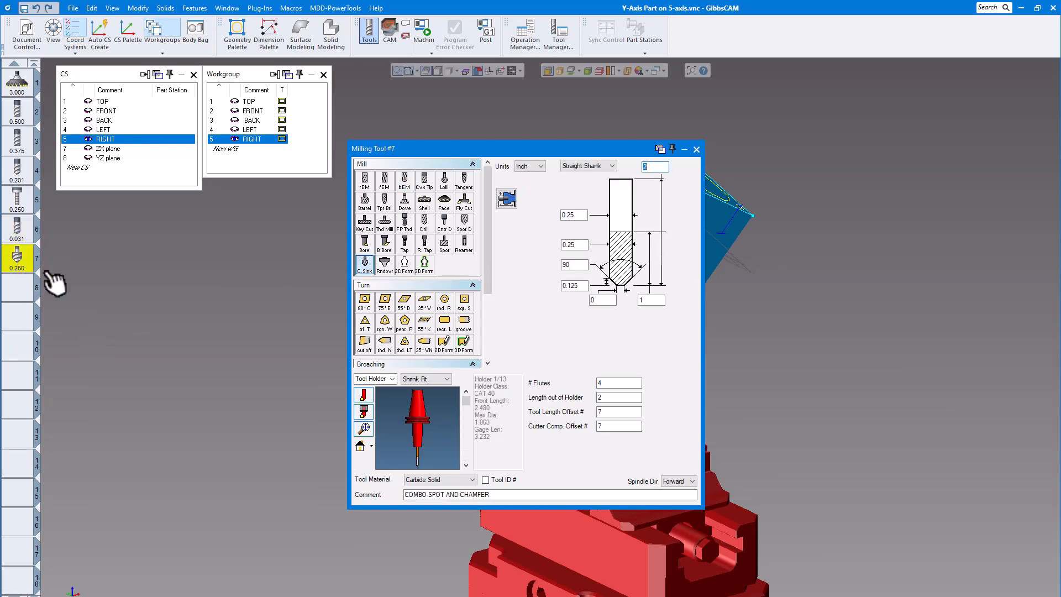
pyautogui.click(696, 150)
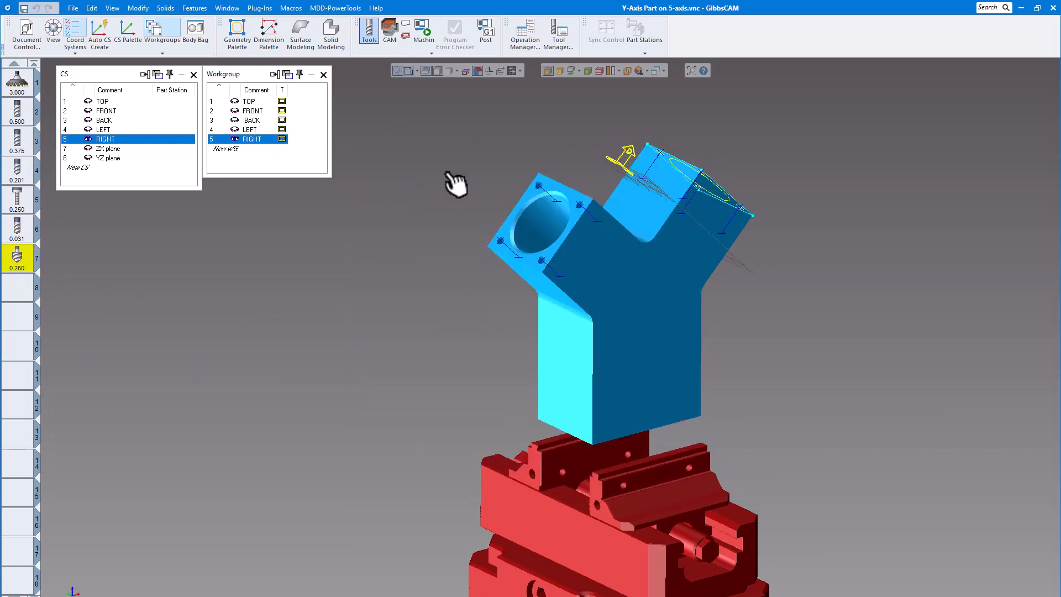
# - Look at the vise fixture, open the machine simulation to examine the rotary table's mounting face, and close the simulation
pyautogui.moveTo(686, 253); pyautogui.dragTo(687, 260, button='middle')
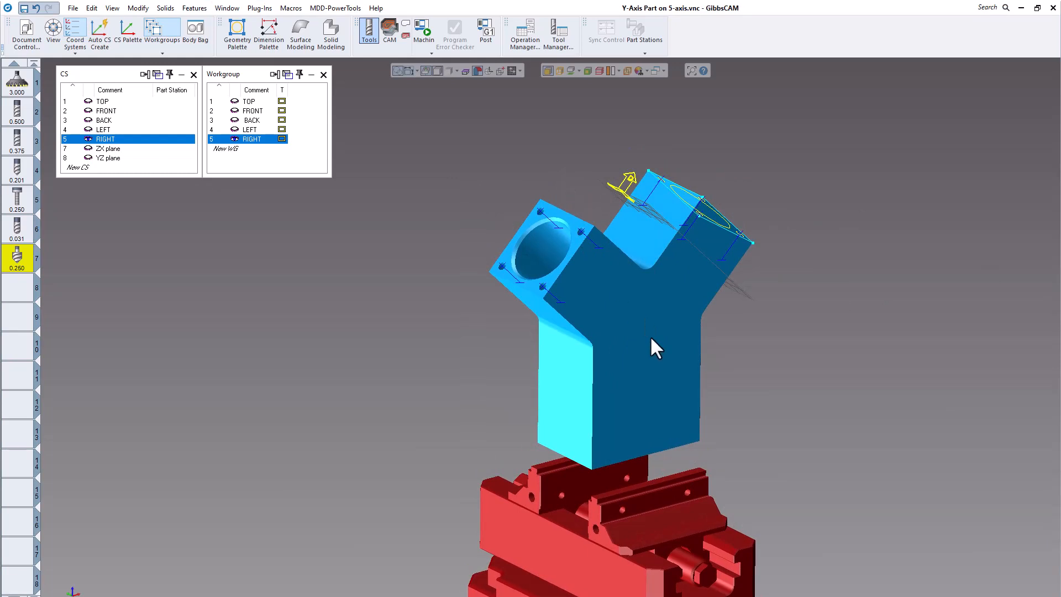
pyautogui.scroll(1, 672, 464)
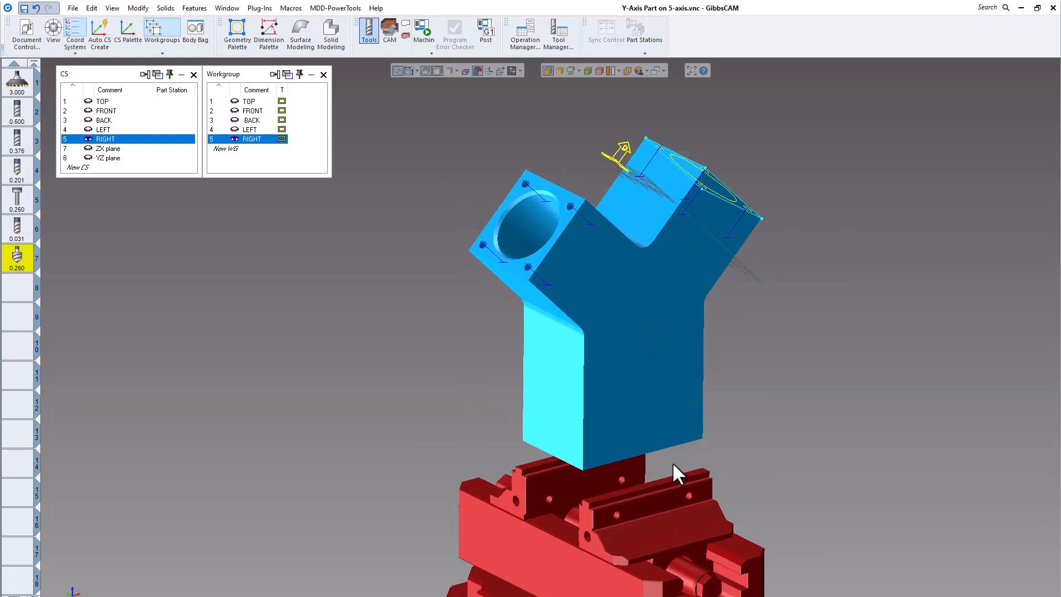
pyautogui.scroll(-3, 673, 463)
pyautogui.moveTo(672, 478); pyautogui.dragTo(628, 339, button='middle')
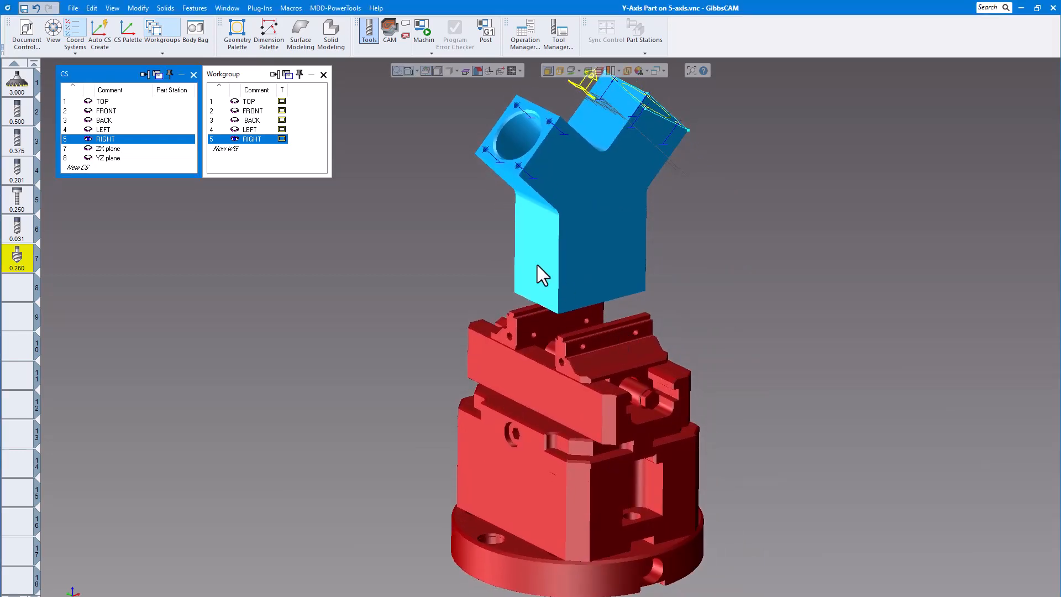
pyautogui.click(424, 33)
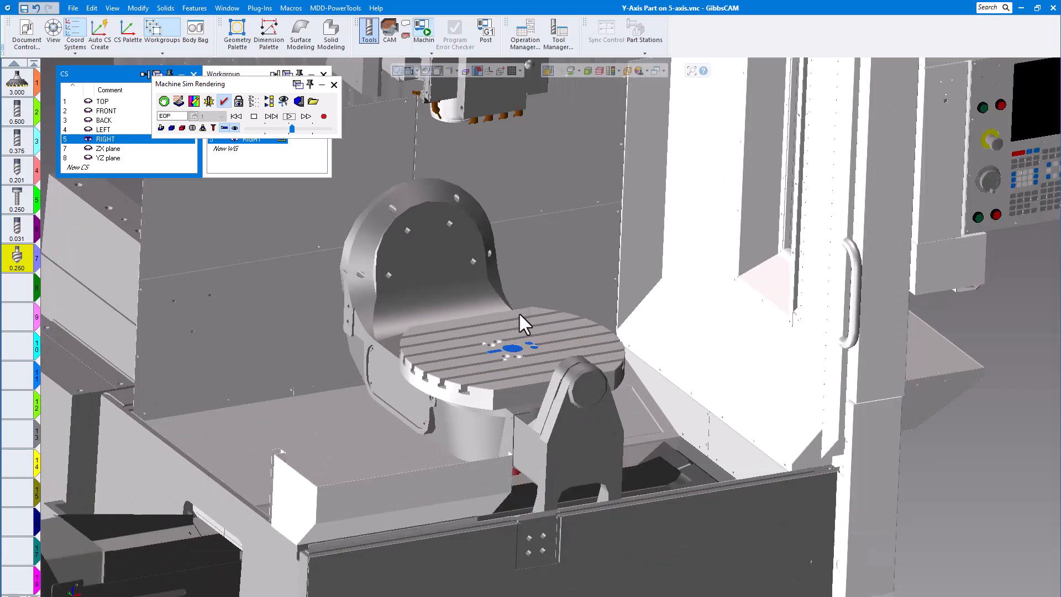
pyautogui.moveTo(514, 348)
pyautogui.mouseDown(button='middle')
pyautogui.moveTo(530, 387)
pyautogui.moveTo(510, 424)
pyautogui.moveTo(519, 441)
pyautogui.moveTo(541, 357)
pyautogui.moveTo(509, 333)
pyautogui.mouseUp(button='middle')
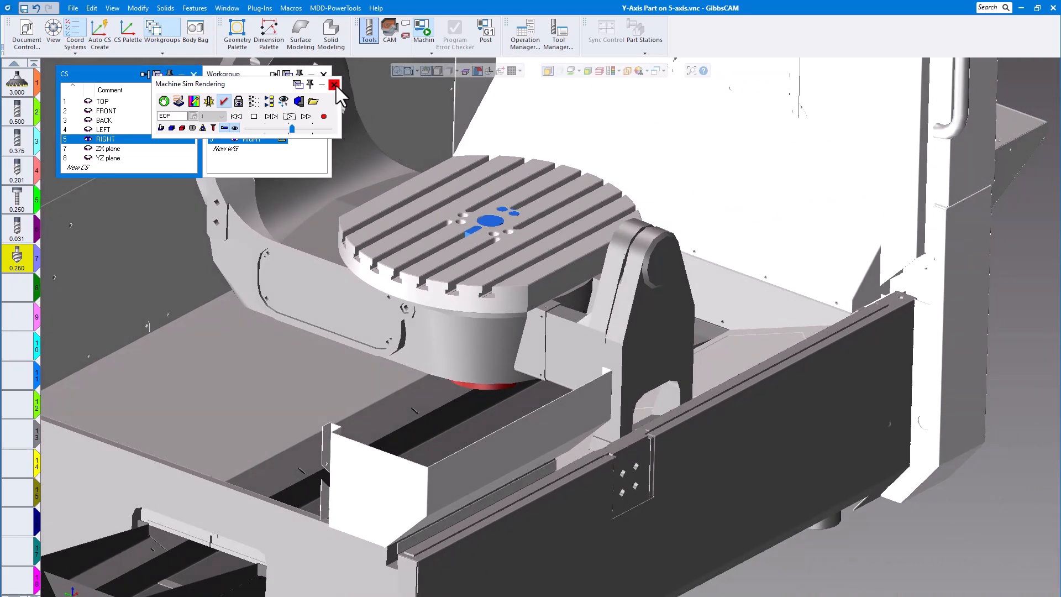
pyautogui.click(334, 84)
pyautogui.scroll(-2, 568, 301)
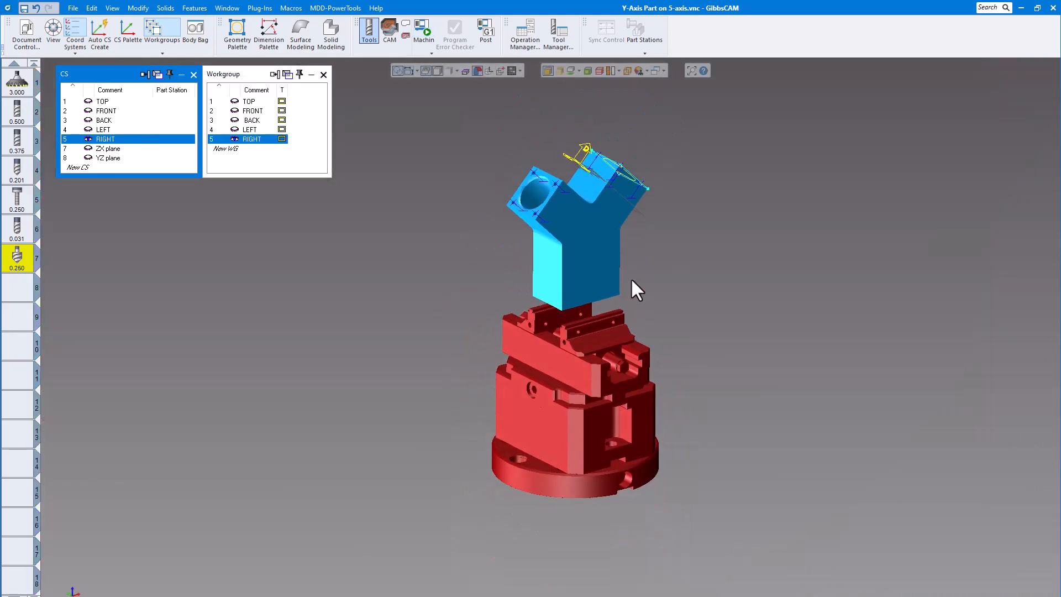
pyautogui.scroll(3, 632, 280)
pyautogui.scroll(-2, 631, 280)
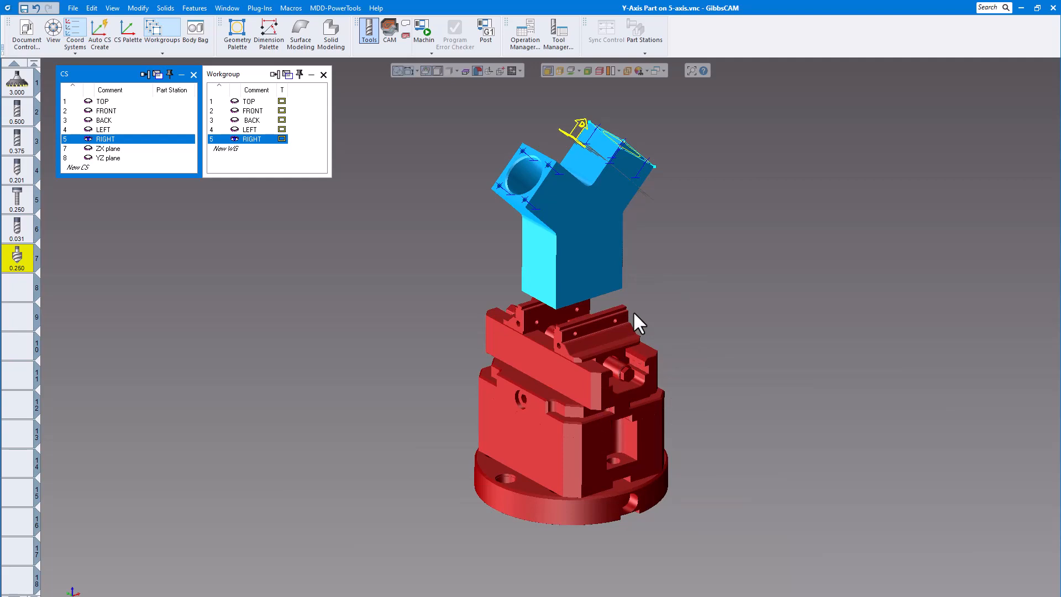
pyautogui.moveTo(632, 311)
pyautogui.mouseDown(button='middle')
pyautogui.moveTo(602, 341)
pyautogui.moveTo(618, 324)
pyautogui.moveTo(634, 326)
pyautogui.moveTo(642, 306)
pyautogui.mouseUp(button='middle')
pyautogui.scroll(3, 643, 306)
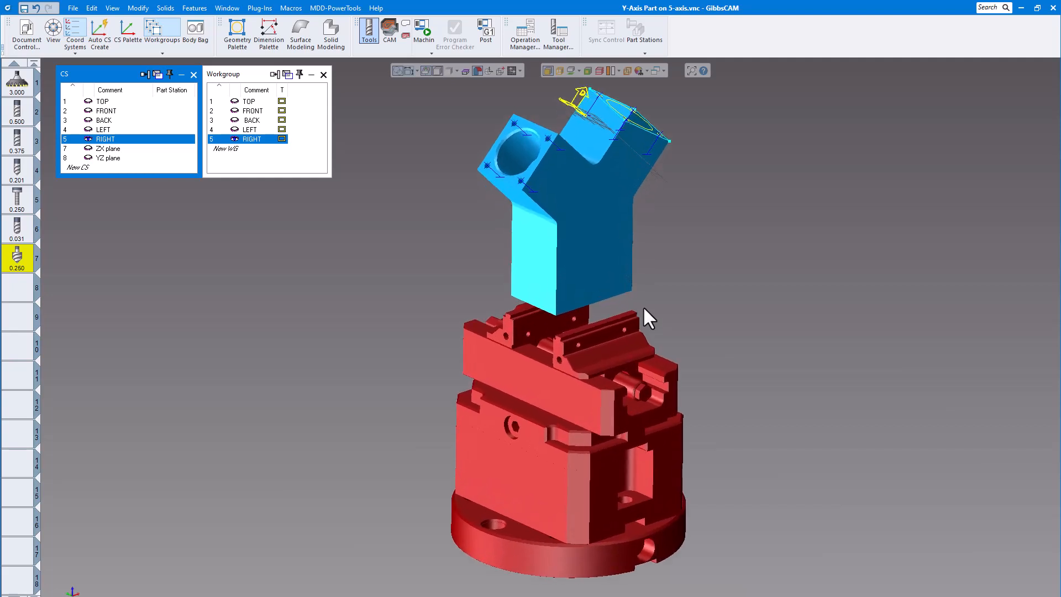
pyautogui.scroll(-2, 642, 307)
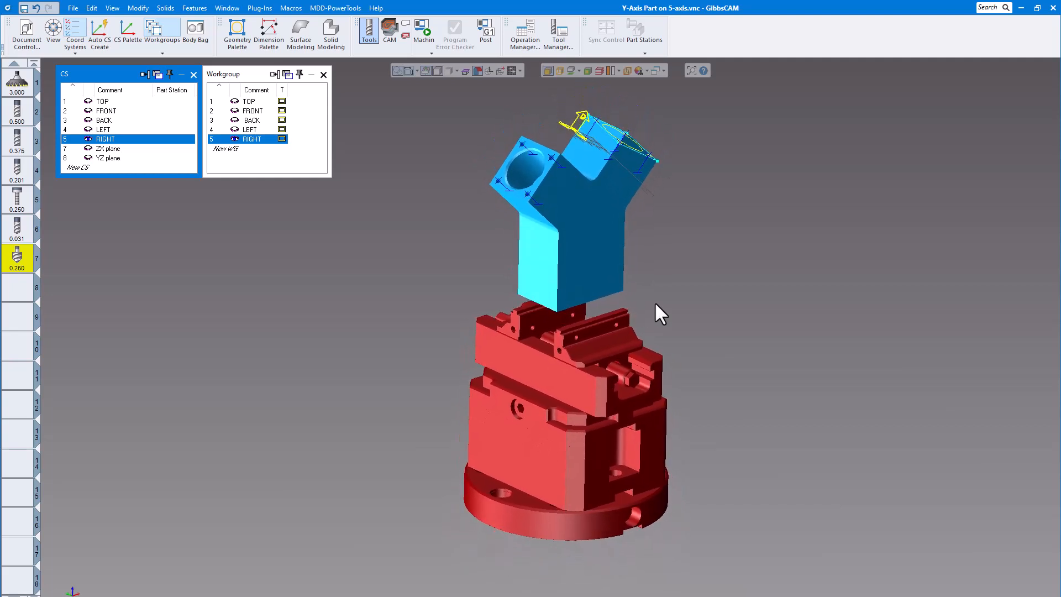
# - Activate the TOP coordinate system and extract the circular edge of the centre hole on the underside of the fixture base as geometry
pyautogui.click(103, 102)
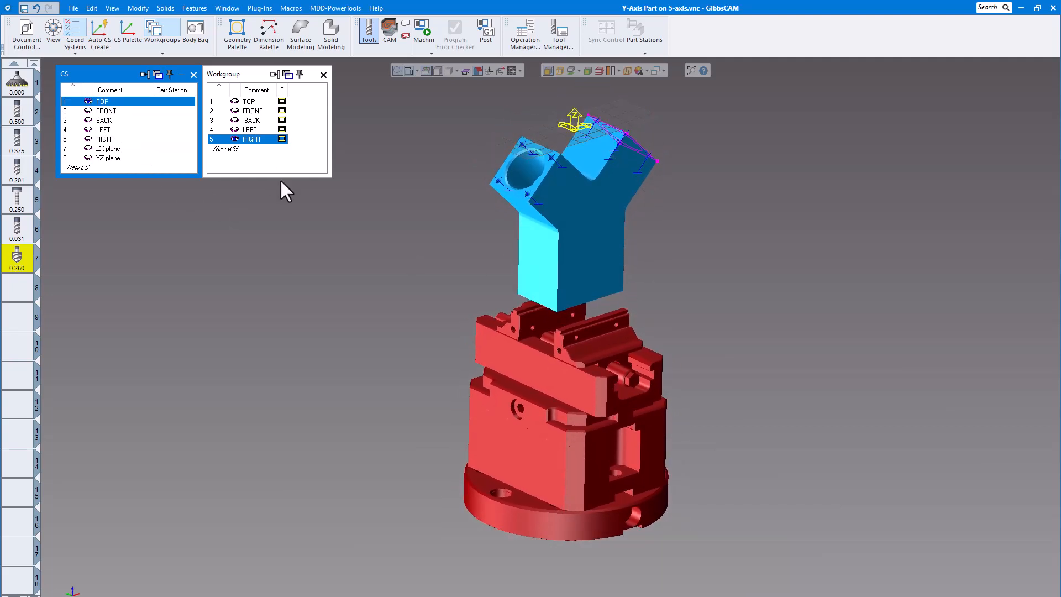
pyautogui.moveTo(557, 263); pyautogui.dragTo(585, 383, button='middle')
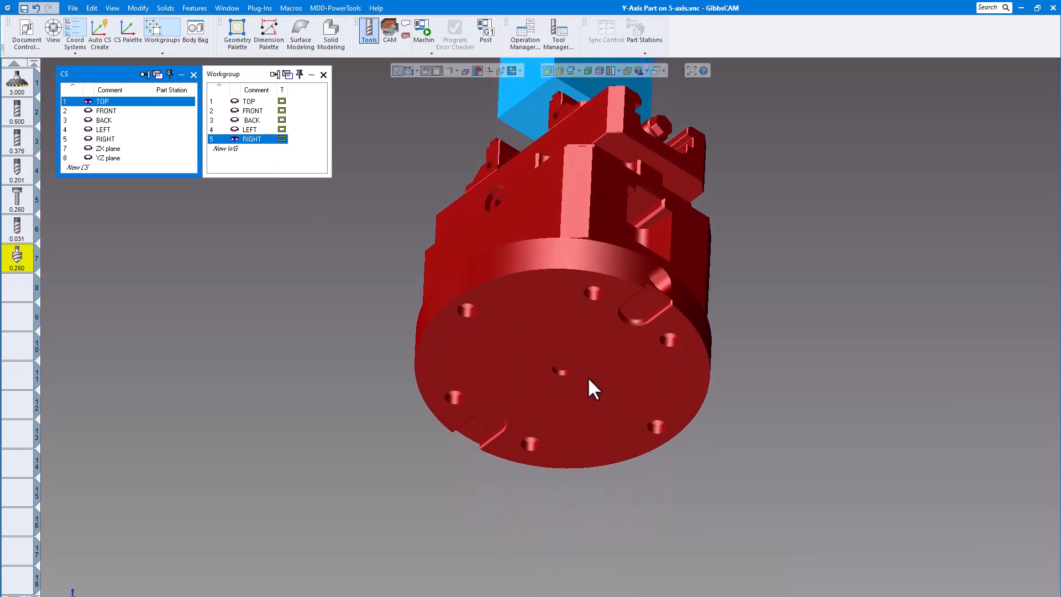
pyautogui.click(558, 72)
pyautogui.scroll(3, 558, 387)
pyautogui.scroll(5, 556, 373)
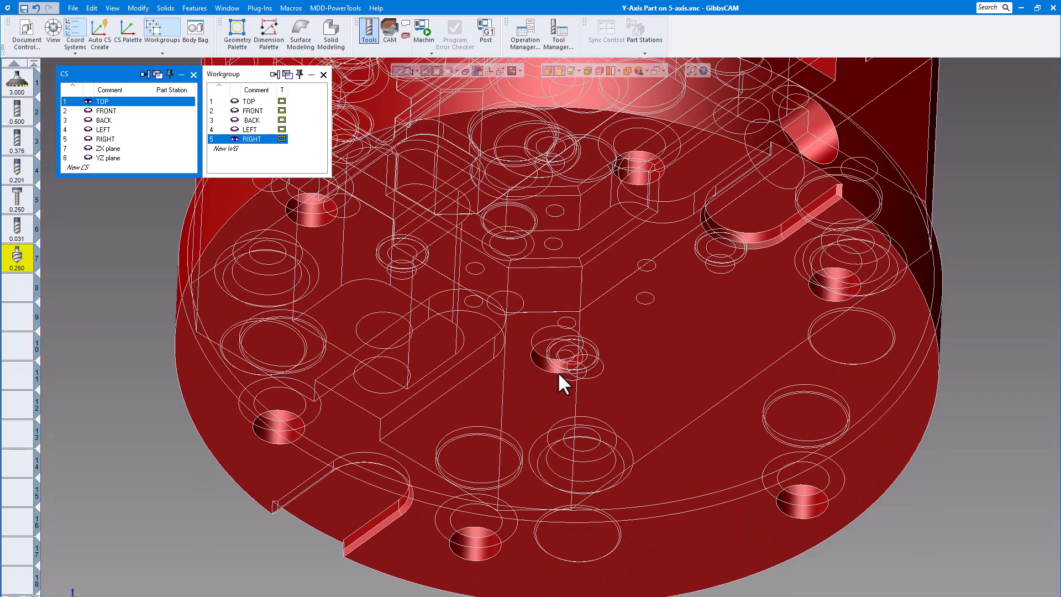
pyautogui.click(530, 359)
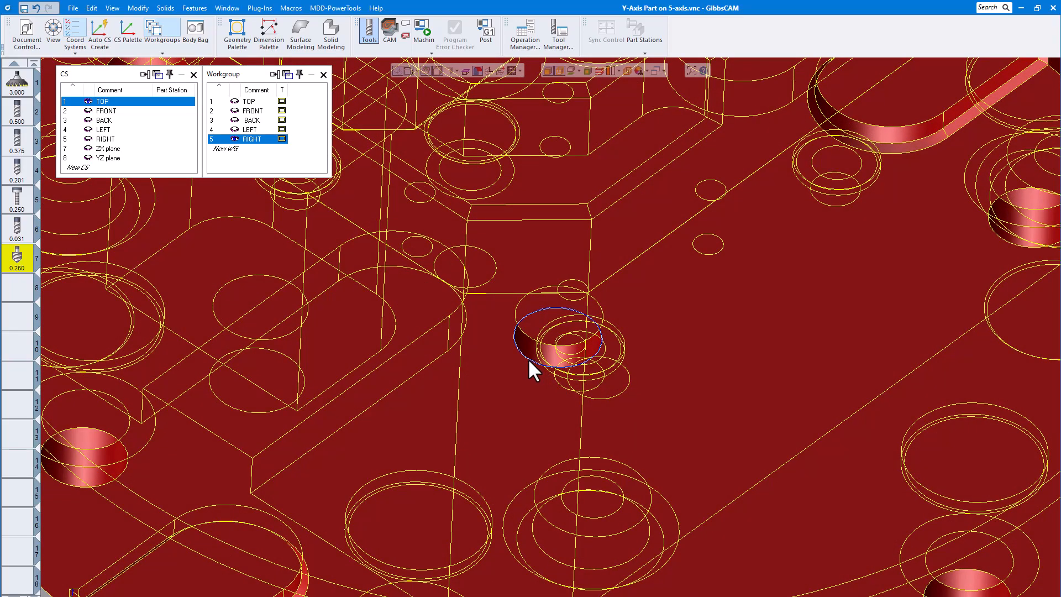
pyautogui.rightClick(528, 358)
pyautogui.click(557, 367)
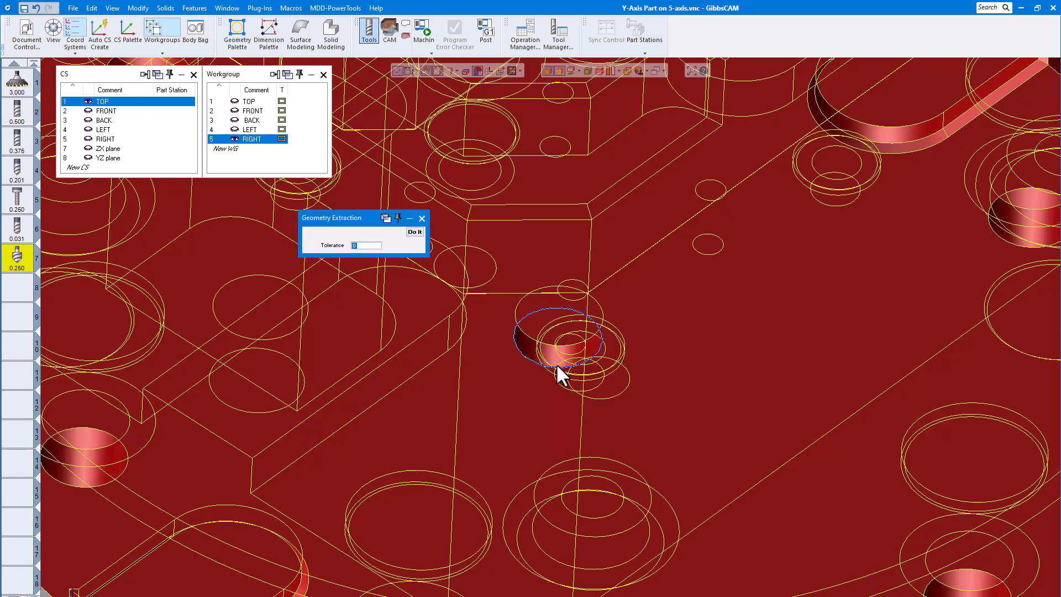
pyautogui.click(422, 219)
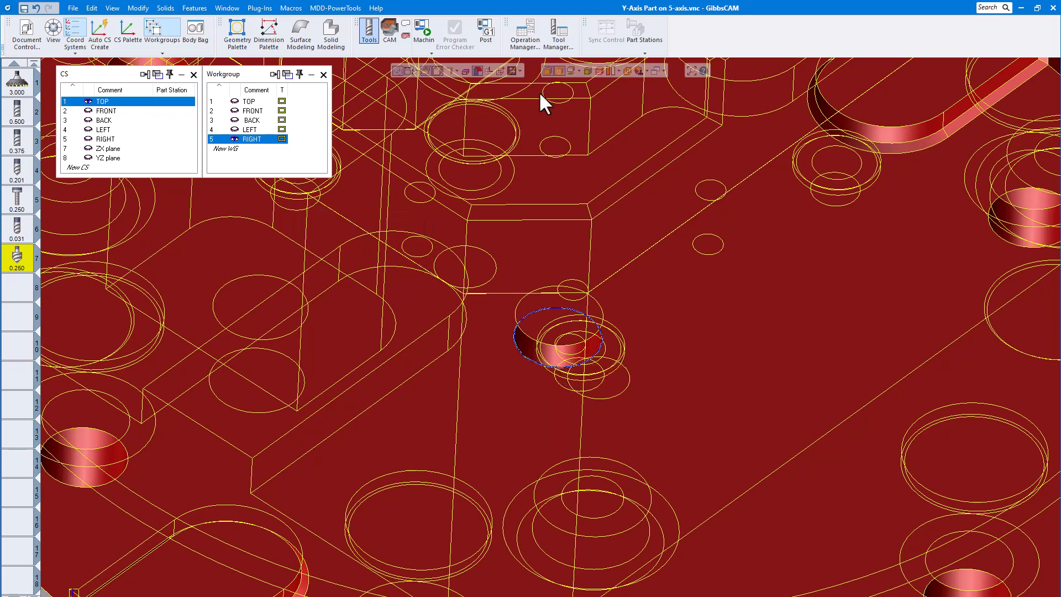
pyautogui.click(559, 71)
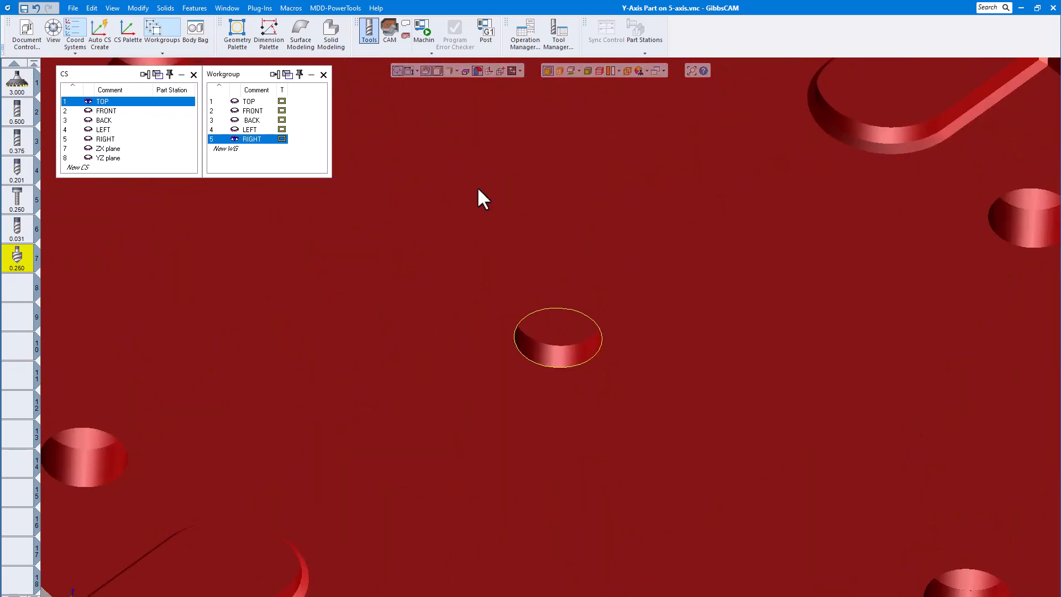
# - Create a point at the centre of the circle extracted from the fixture base's centre hole
pyautogui.click(239, 32)
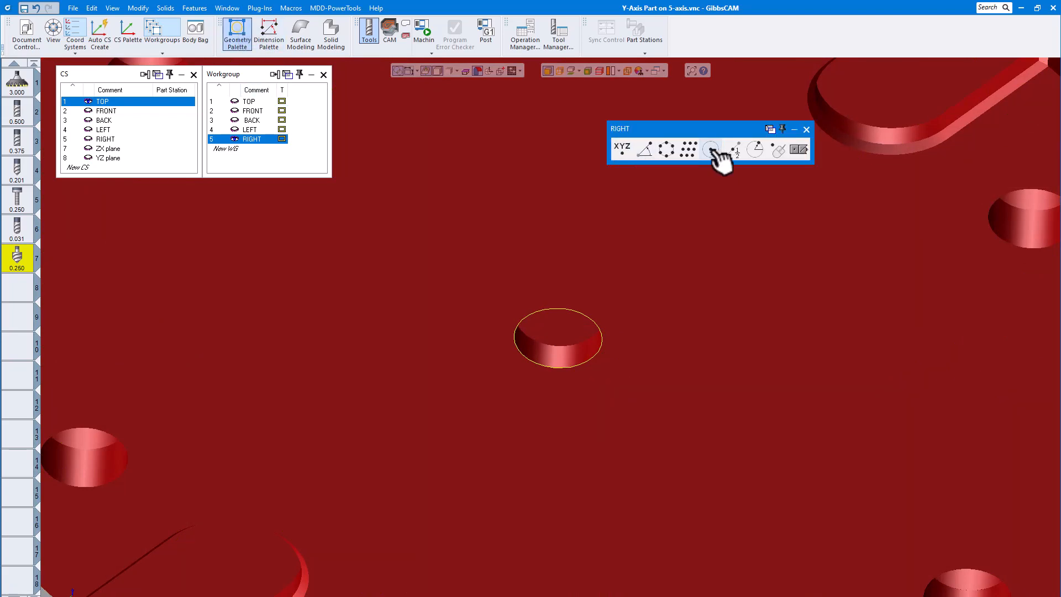
pyautogui.click(713, 152)
pyautogui.click(595, 318)
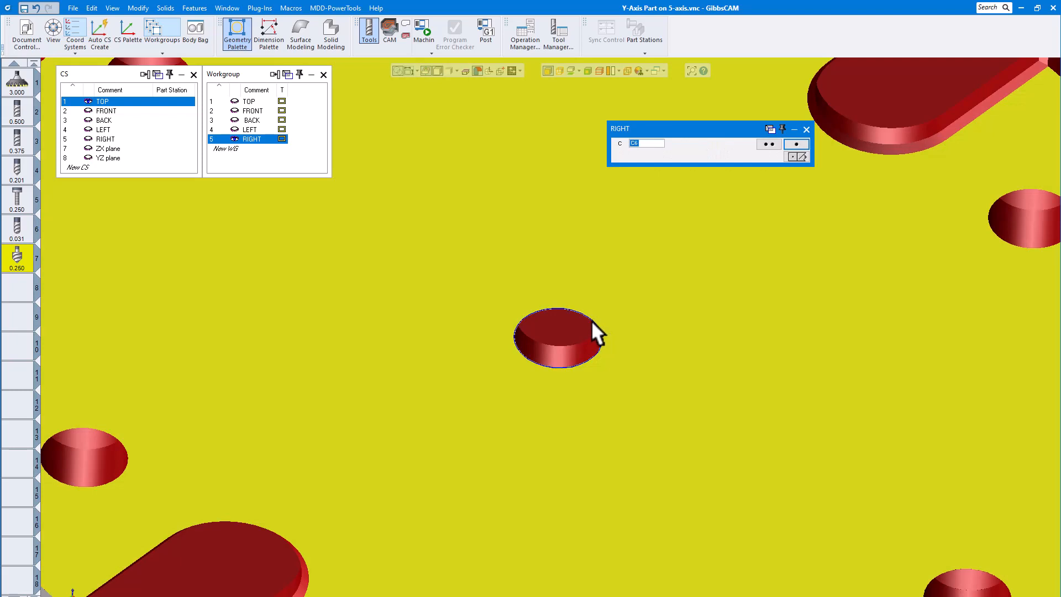
pyautogui.click(792, 144)
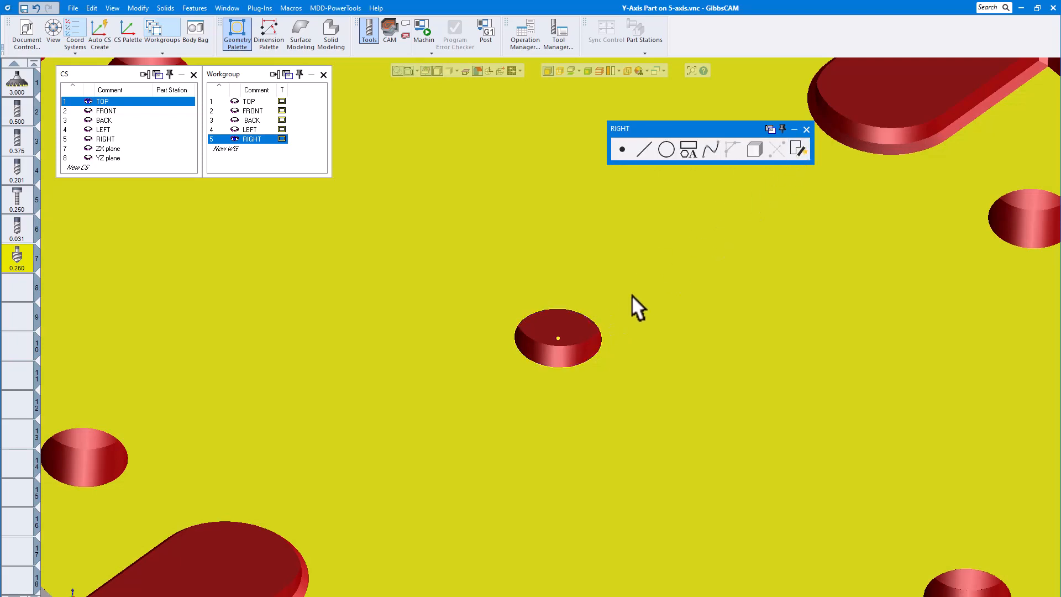
pyautogui.scroll(-4, 631, 294)
pyautogui.click(191, 282)
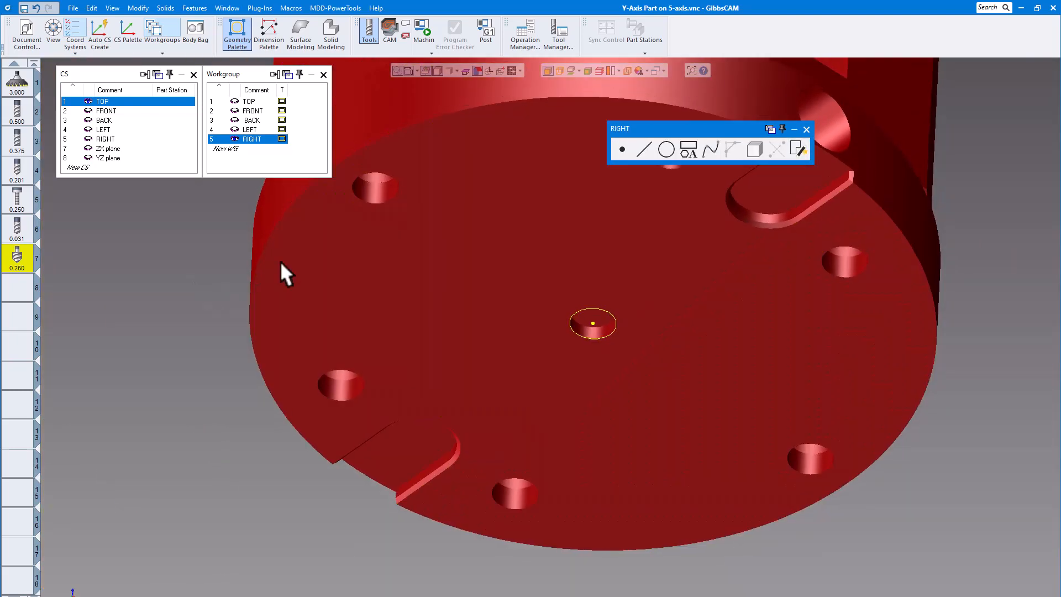
# - Label the centre point on the fixture base with an XYZ coordinate dimension and close the dimension tools
pyautogui.click(269, 33)
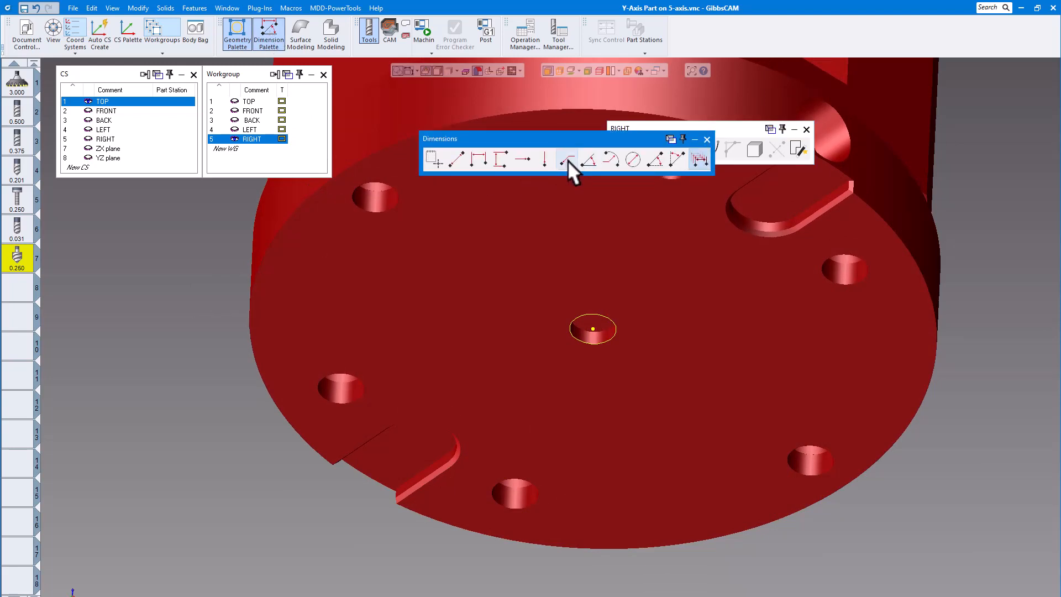
pyautogui.click(593, 329)
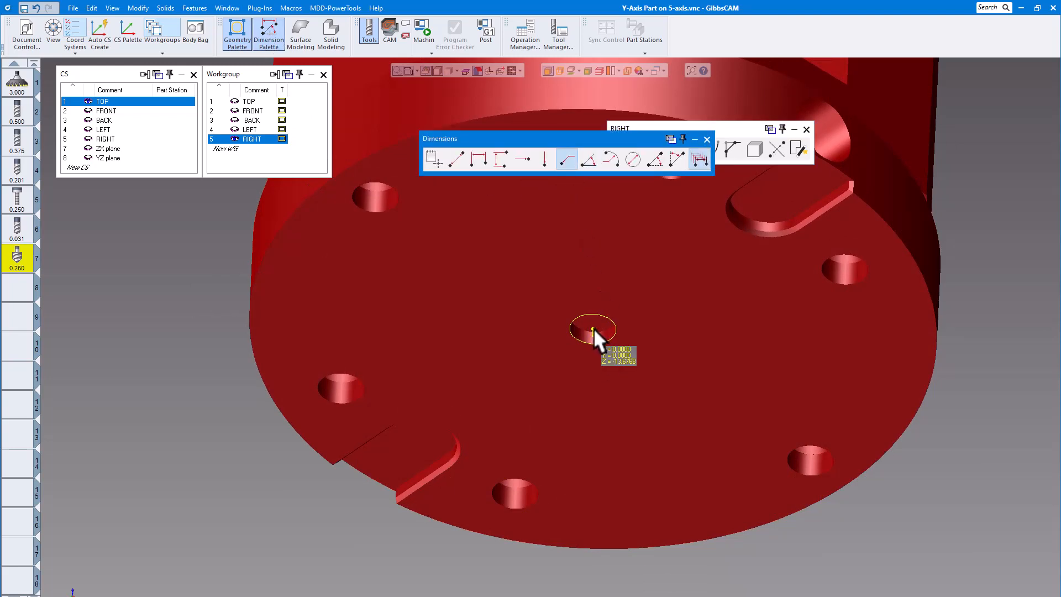
pyautogui.click(653, 377)
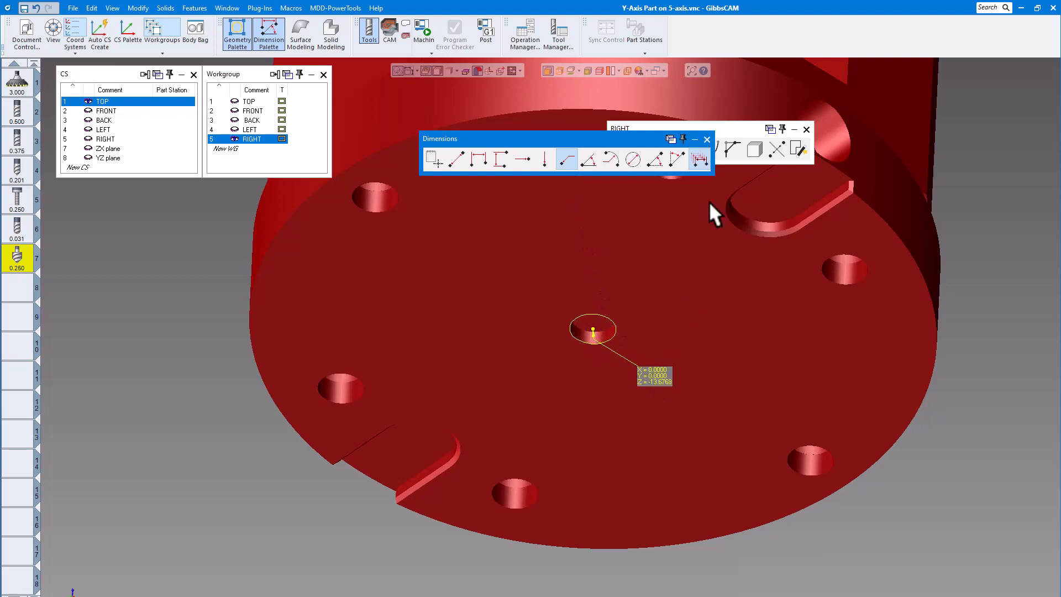
pyautogui.click(707, 140)
pyautogui.scroll(2, 809, 402)
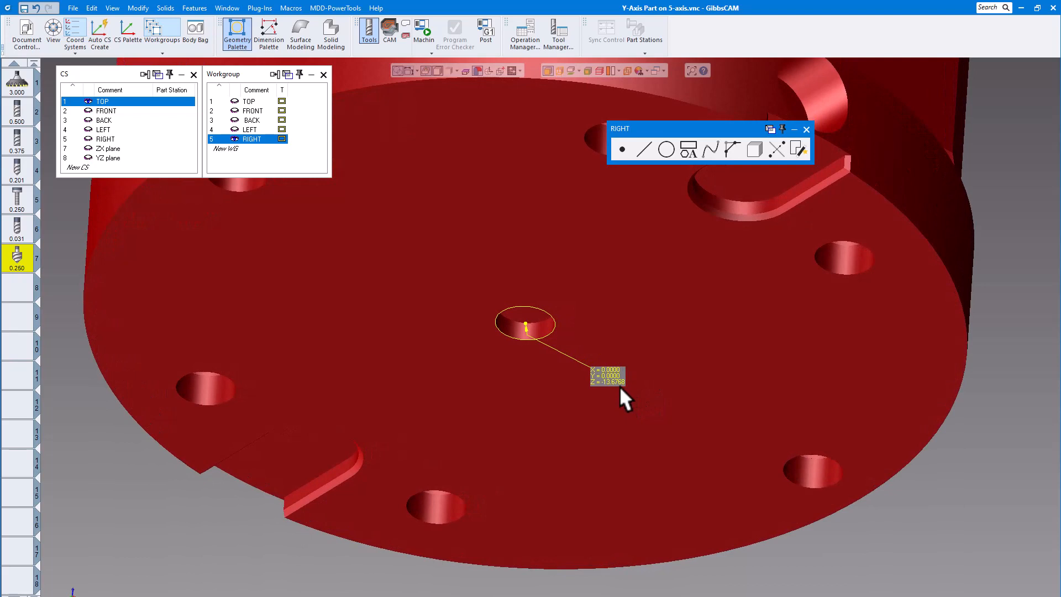
pyautogui.scroll(-3, 628, 387)
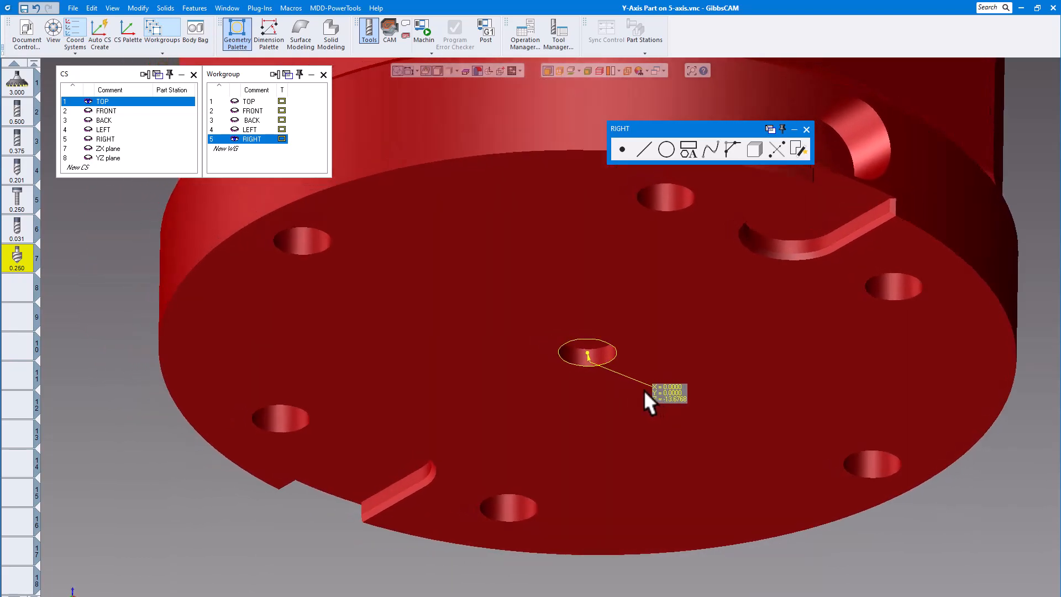
pyautogui.scroll(-5, 630, 309)
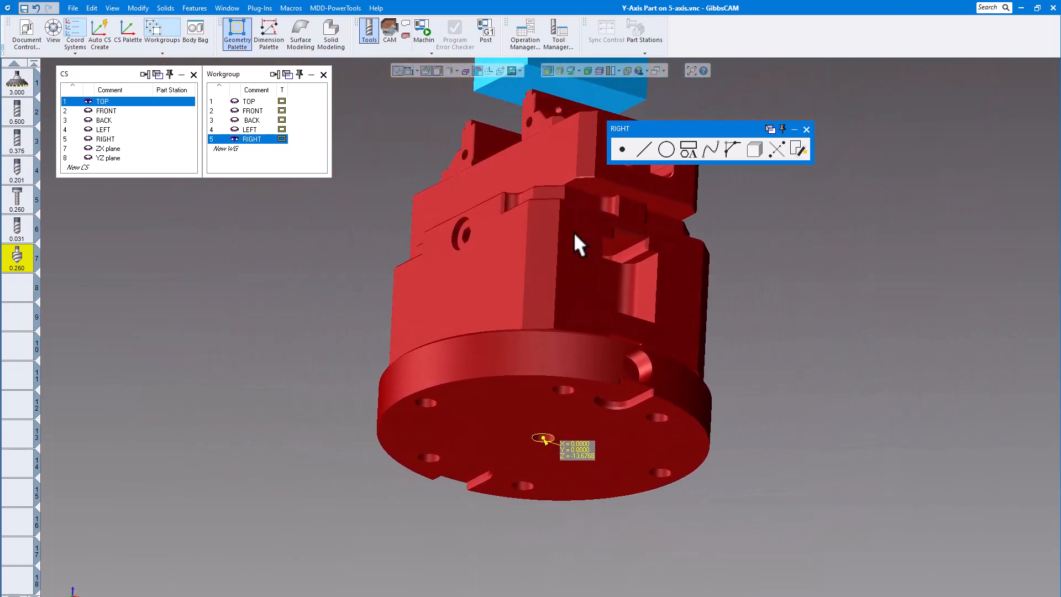
# - Set the Z part offset to 13.6768 in the document settings and close them
pyautogui.click(27, 35)
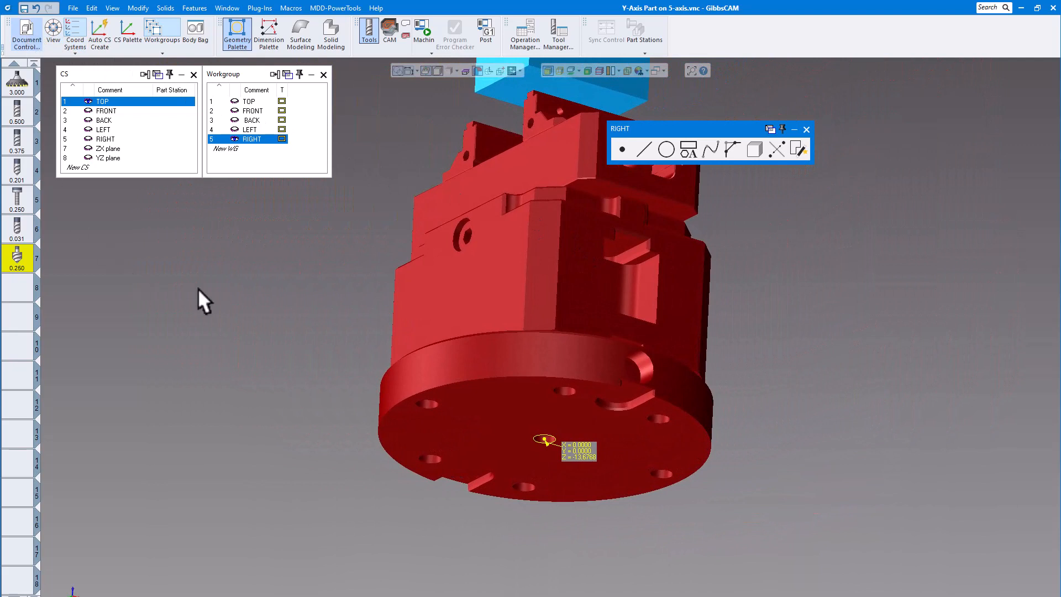
pyautogui.click(256, 418)
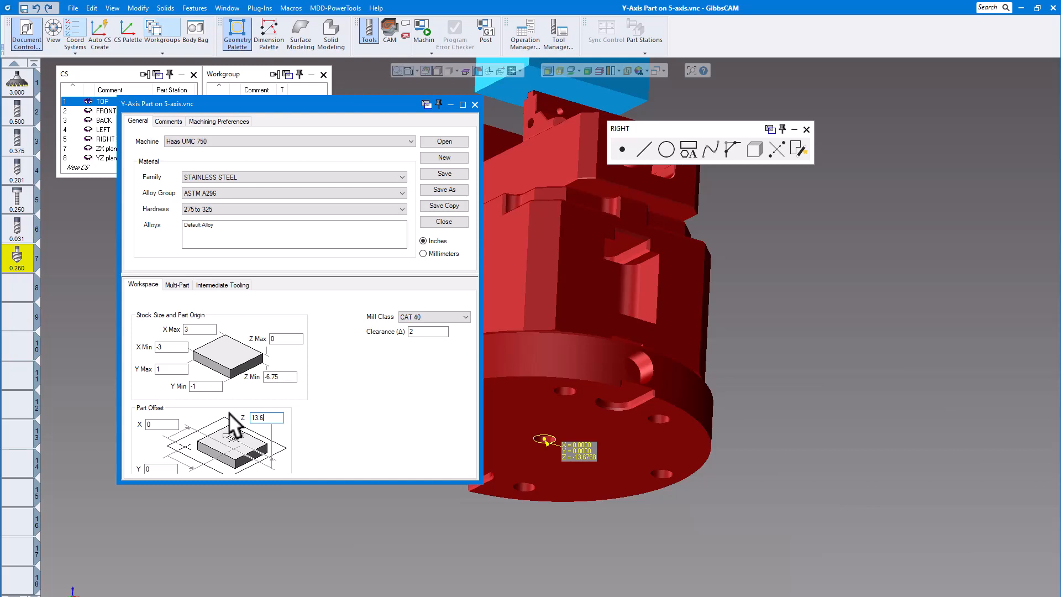
pyautogui.write('68')
pyautogui.click(475, 104)
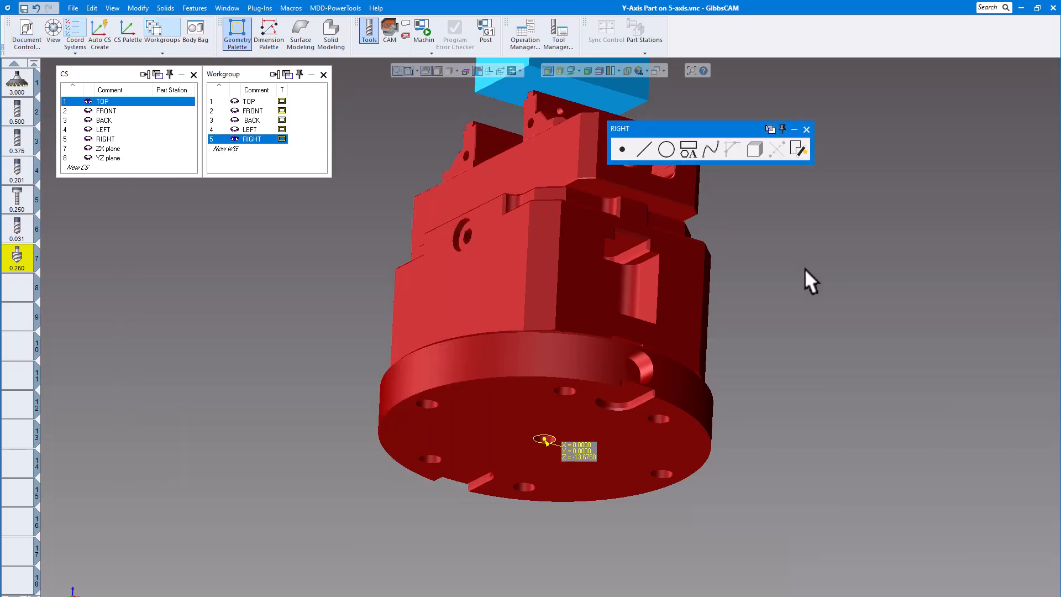
# - Open the machine simulation and examine how the fixture base sits on the rotary table
pyautogui.moveTo(804, 267); pyautogui.dragTo(397, 95, button='middle')
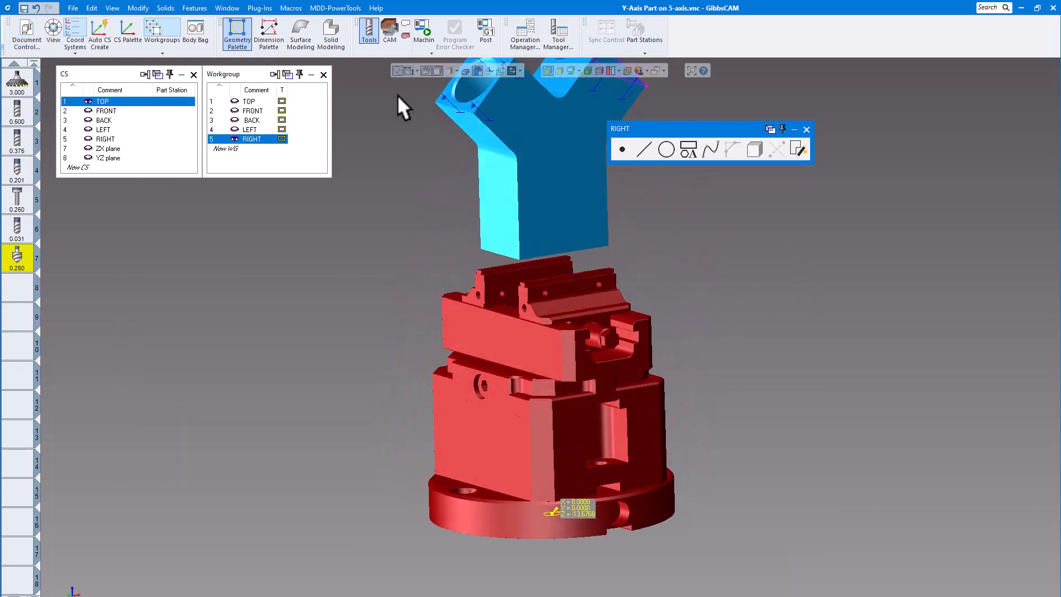
pyautogui.click(424, 31)
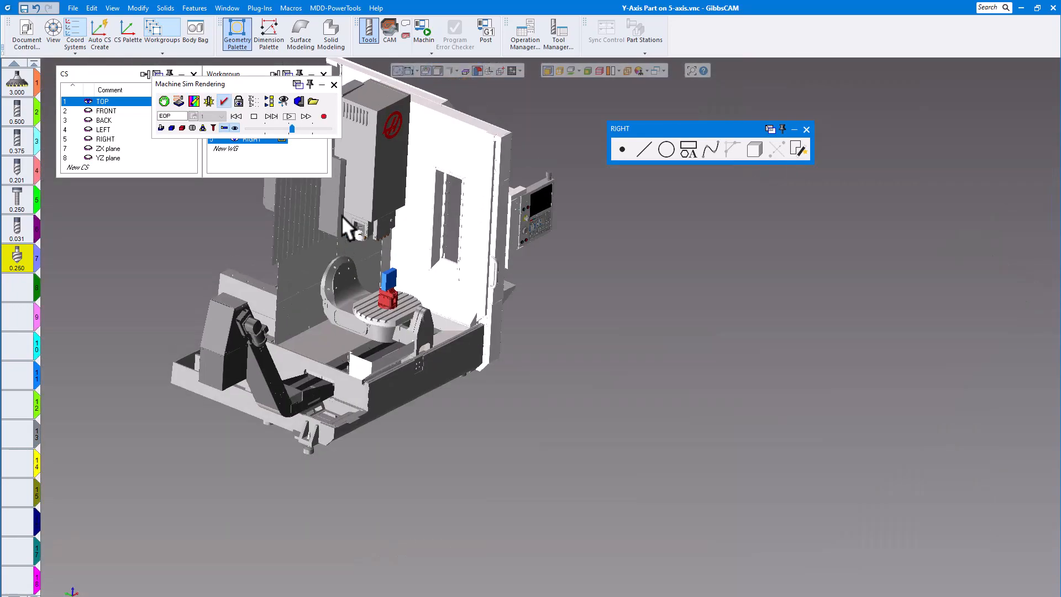
pyautogui.moveTo(341, 215)
pyautogui.mouseDown(button='middle')
pyautogui.moveTo(372, 226)
pyautogui.moveTo(357, 220)
pyautogui.mouseUp(button='middle')
pyautogui.scroll(2, 436, 349)
pyautogui.scroll(6, 436, 349)
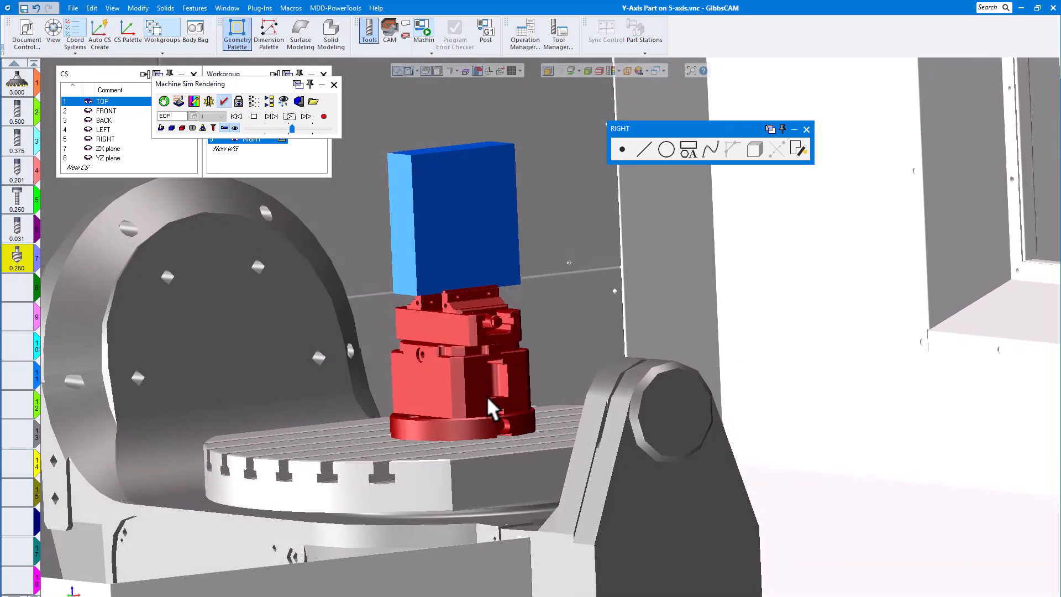
pyautogui.moveTo(486, 396)
pyautogui.mouseDown(button='middle')
pyautogui.moveTo(510, 409)
pyautogui.moveTo(489, 396)
pyautogui.moveTo(502, 378)
pyautogui.moveTo(476, 399)
pyautogui.mouseUp(button='middle')
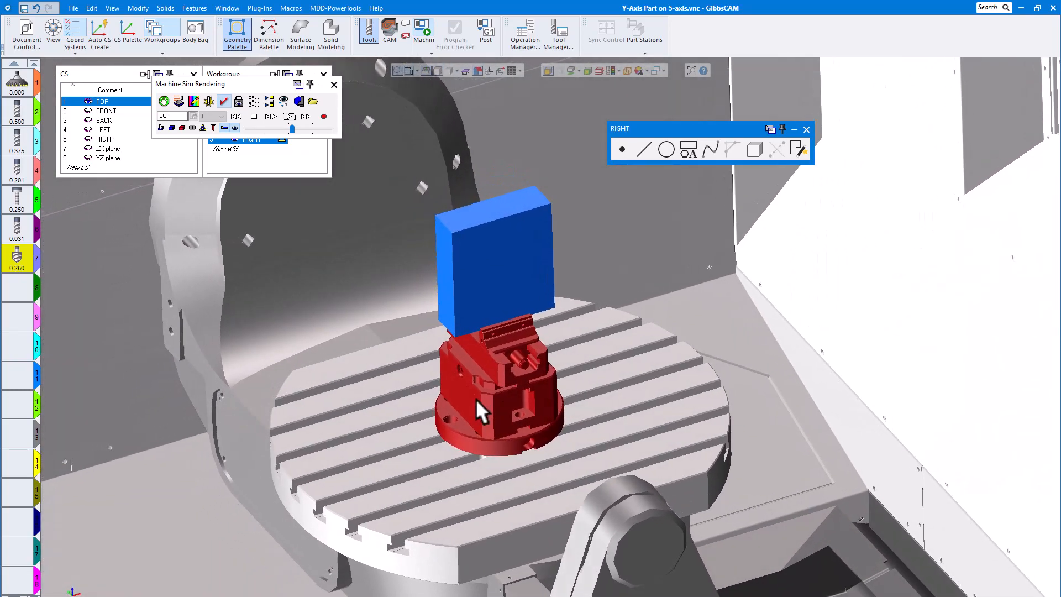
# - Review the part offset in the document settings against the fixture's position on the table, and close the settings
pyautogui.click(26, 37)
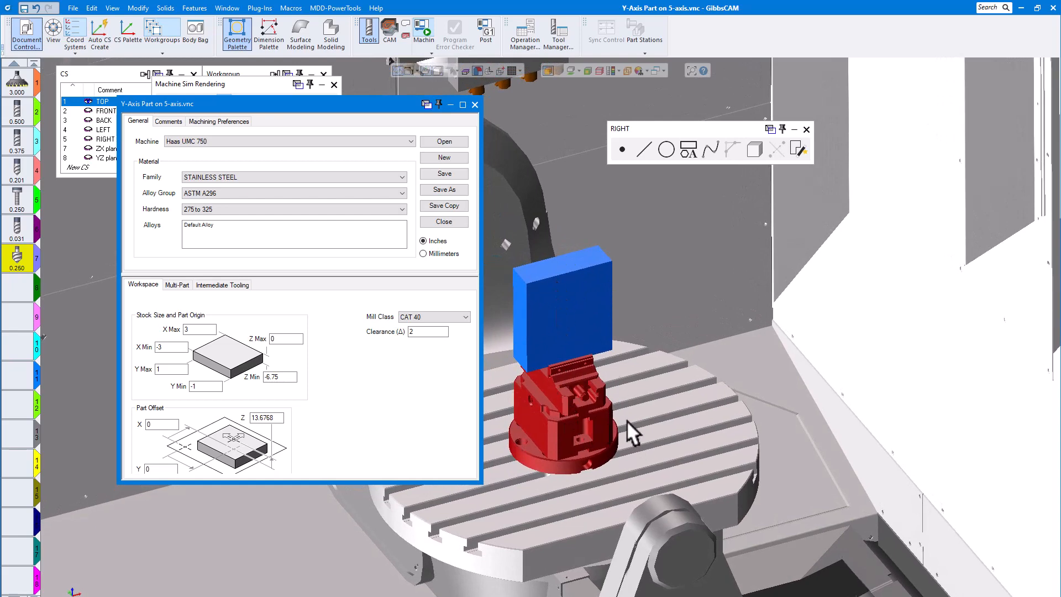
pyautogui.moveTo(604, 407); pyautogui.dragTo(563, 268, button='middle')
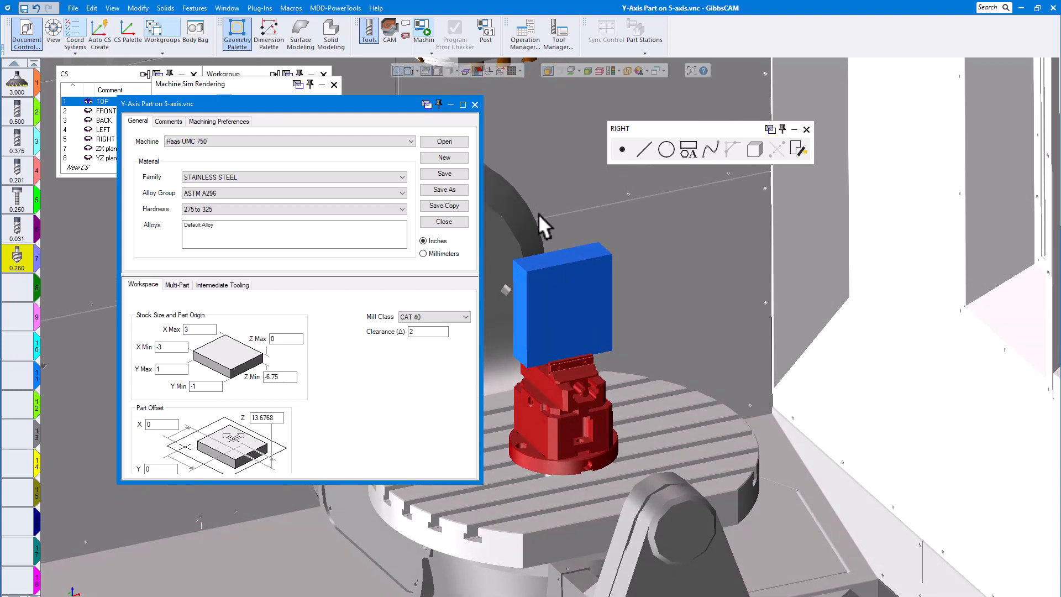
pyautogui.click(474, 104)
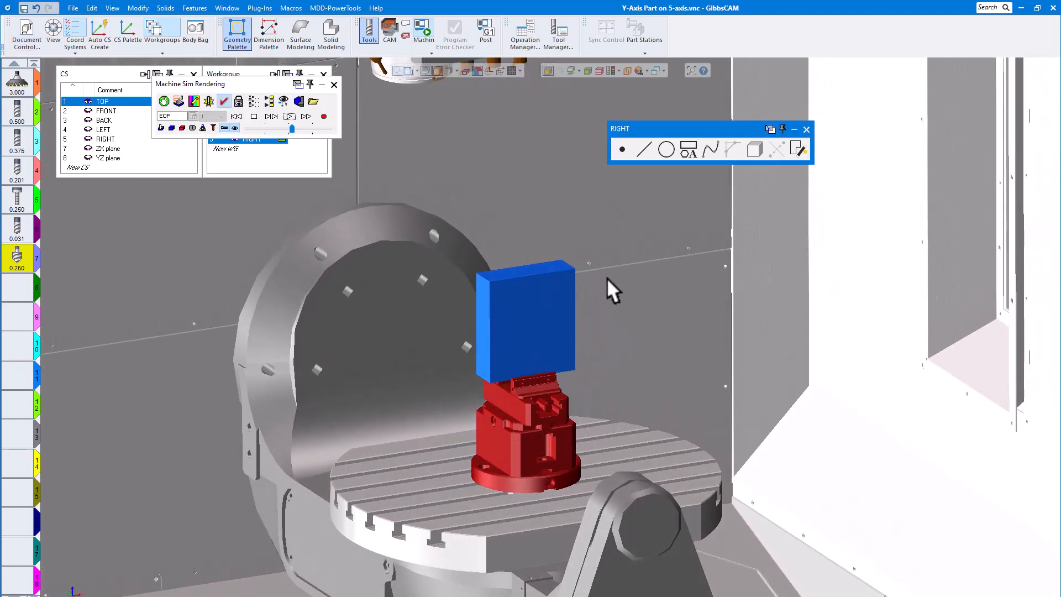
pyautogui.moveTo(586, 463); pyautogui.dragTo(751, 227, button='middle')
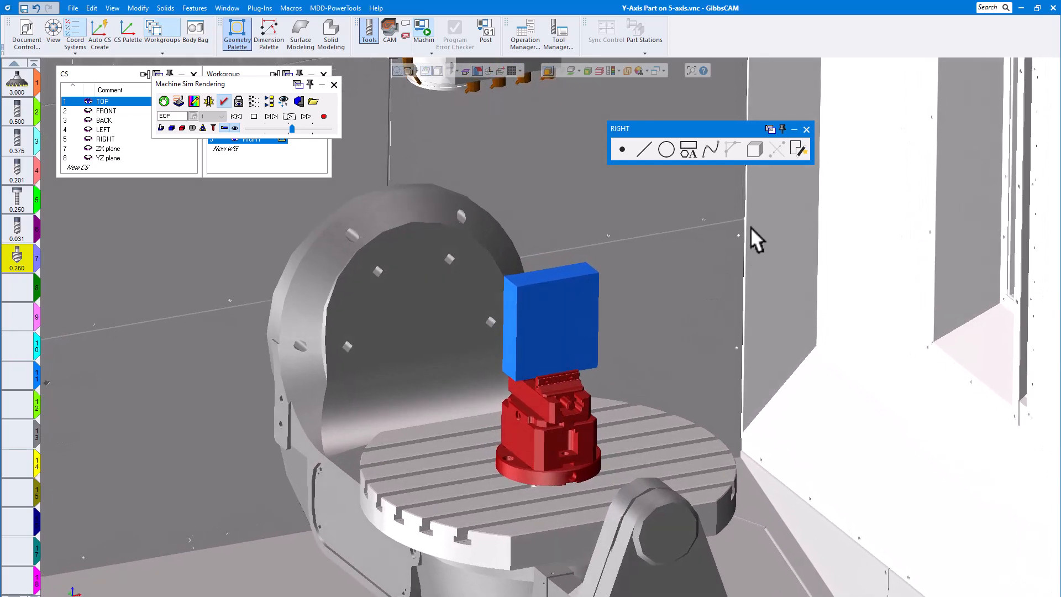
# - Close the geometry palette and the machine simulation to return to the part model
pyautogui.click(807, 130)
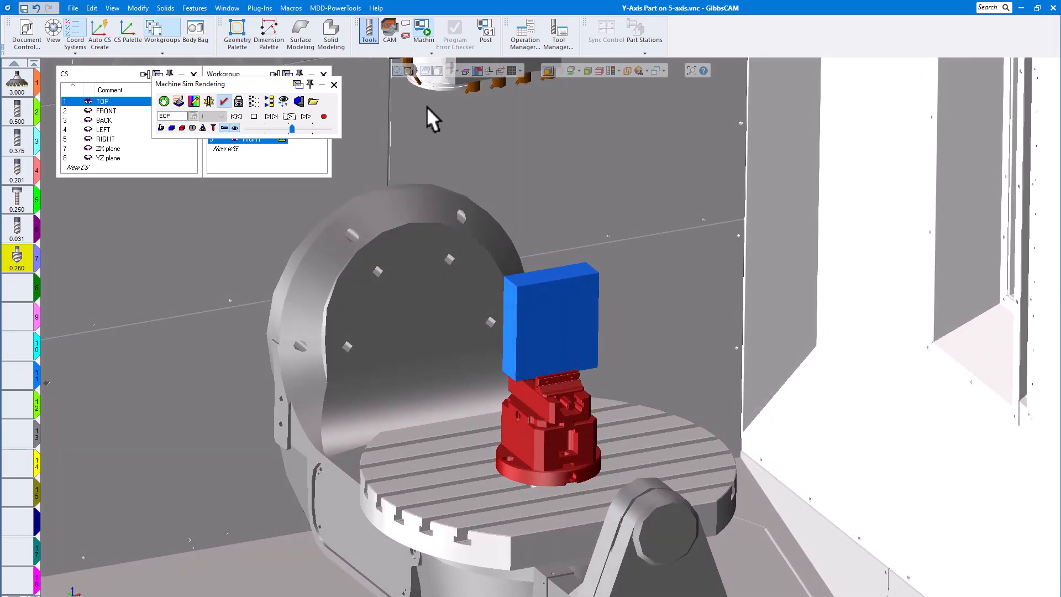
pyautogui.click(335, 81)
pyautogui.moveTo(724, 230); pyautogui.dragTo(728, 260, button='middle')
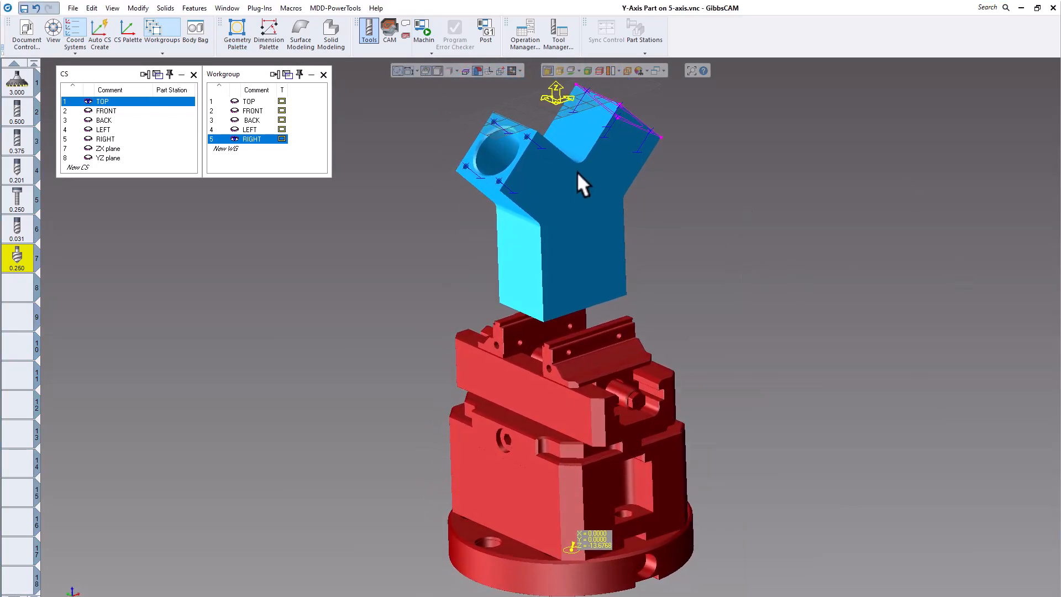
pyautogui.click(390, 24)
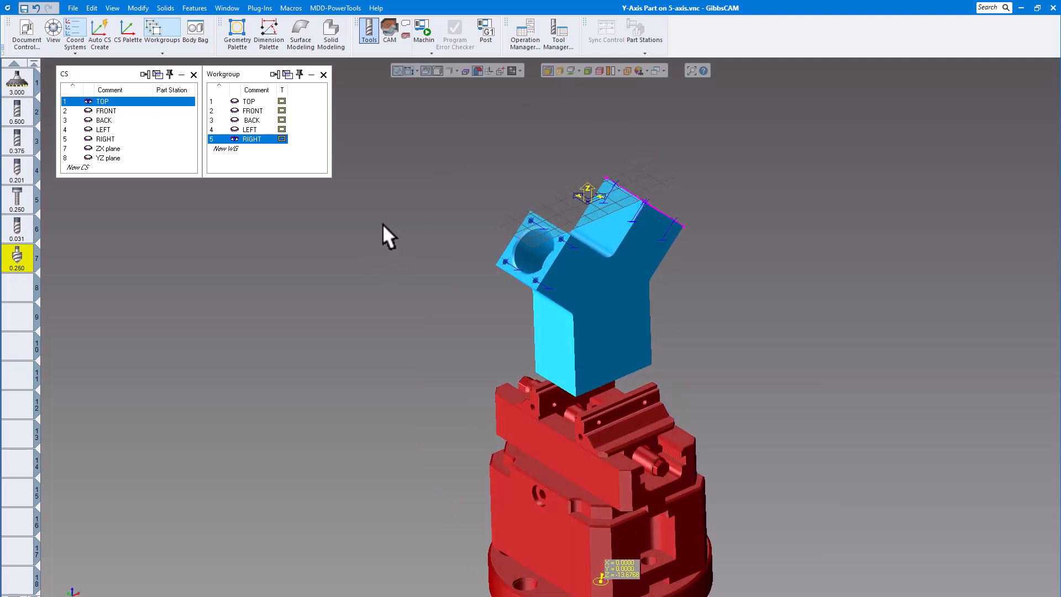
# - Take the Extrude stock body out of the body bag and close the bag
pyautogui.click(196, 32)
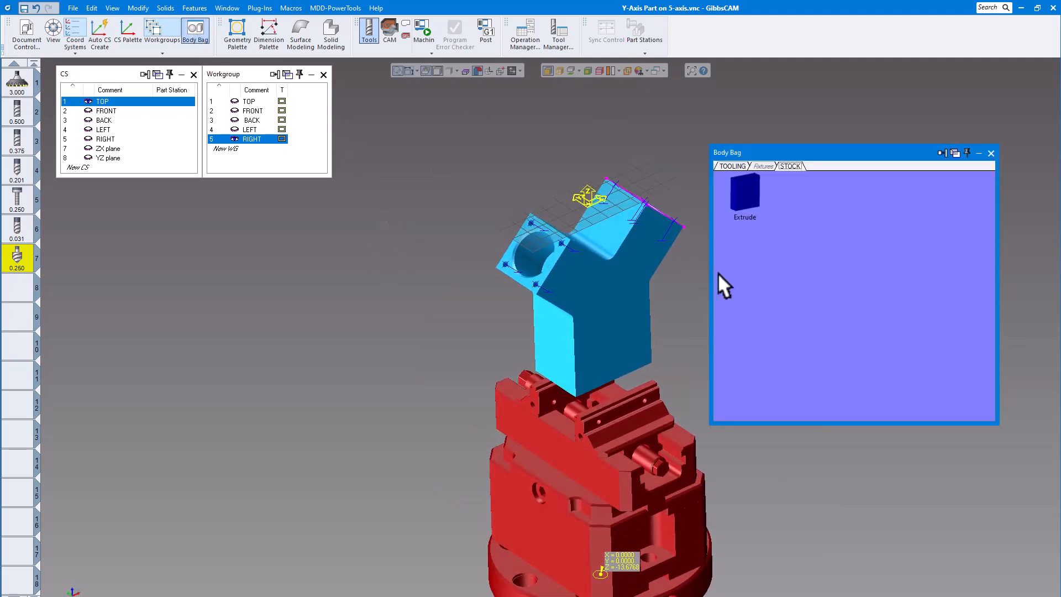
pyautogui.doubleClick(751, 200)
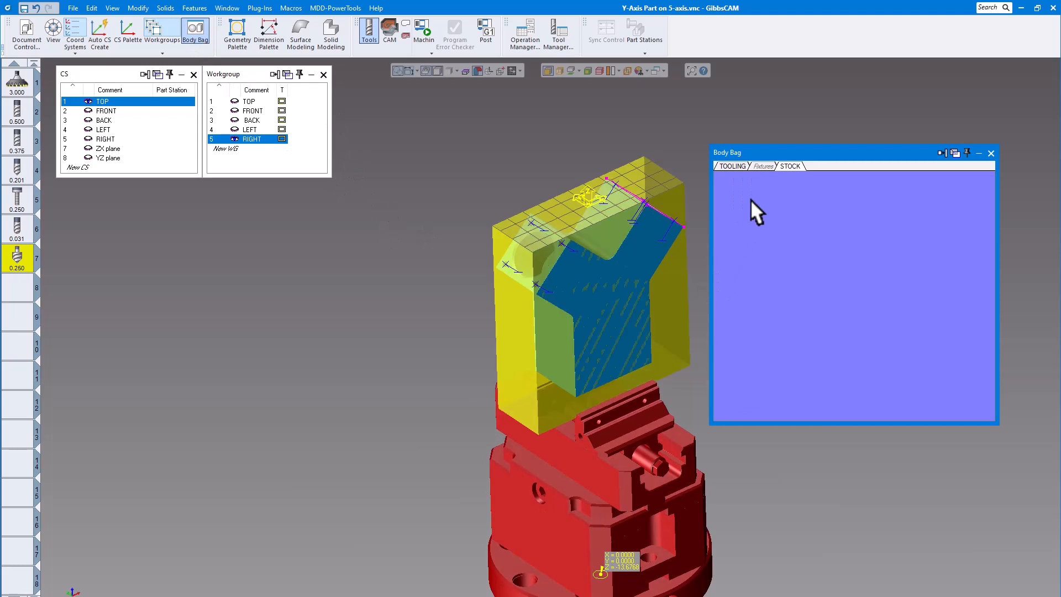
pyautogui.click(990, 153)
# - Activate the TOP workgroup and extract the edges of the stock body's top face as geometry
pyautogui.click(251, 99)
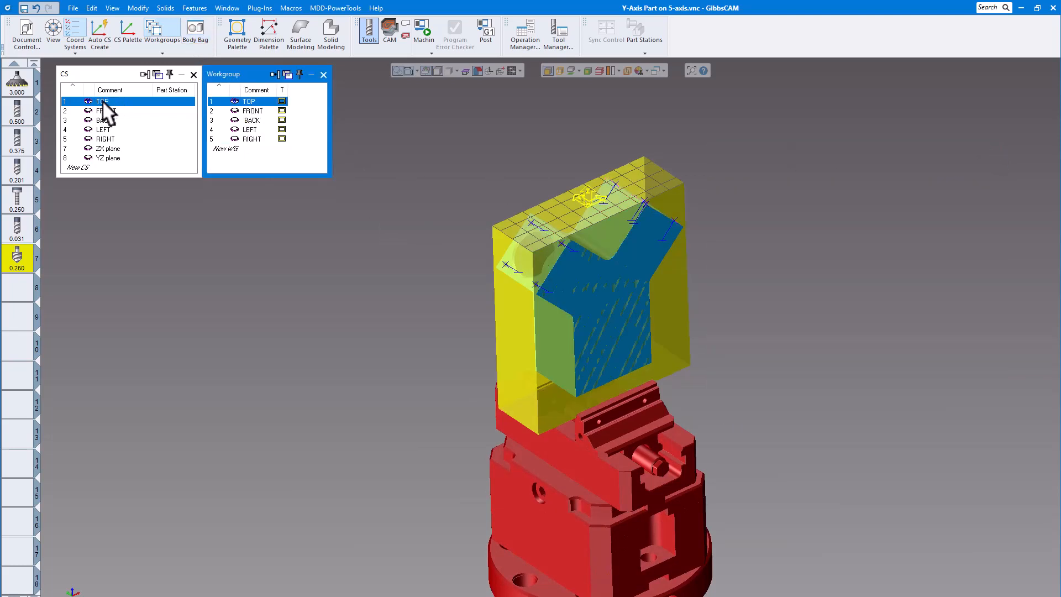
pyautogui.click(448, 119)
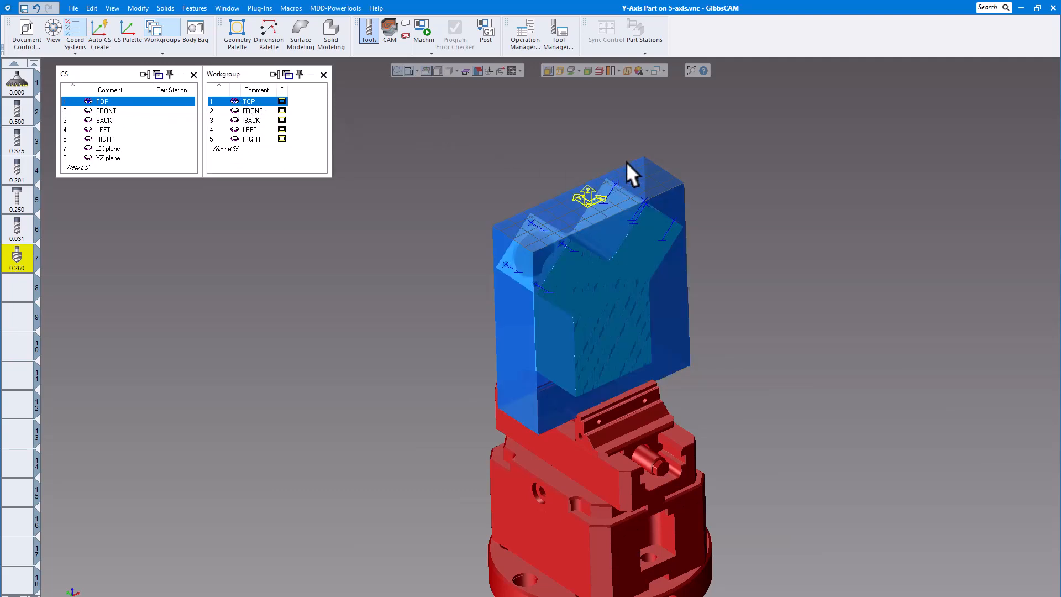
pyautogui.scroll(5, 667, 167)
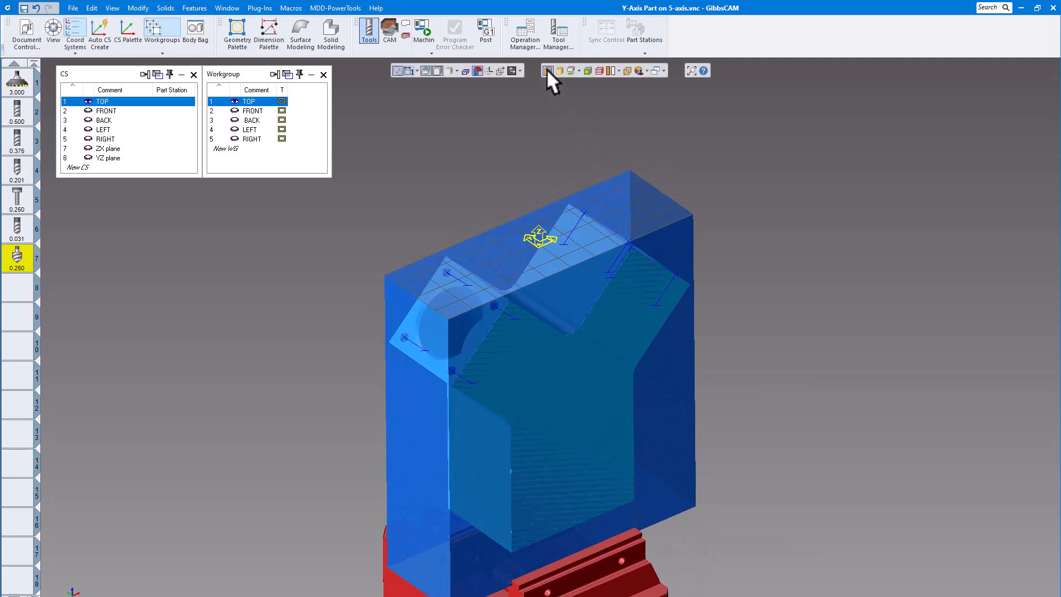
pyautogui.click(630, 194)
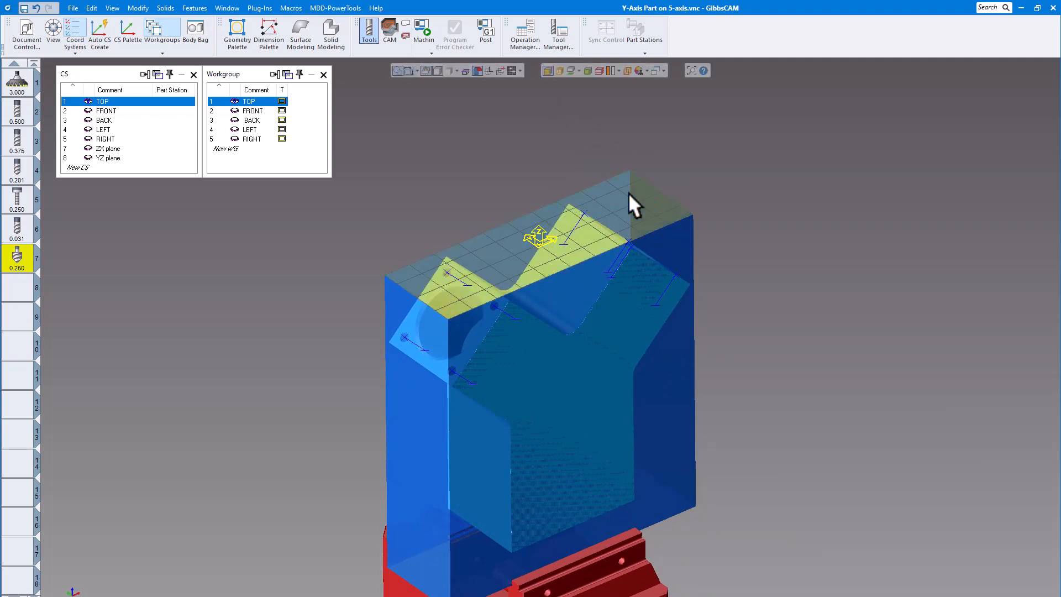
pyautogui.rightClick(630, 195)
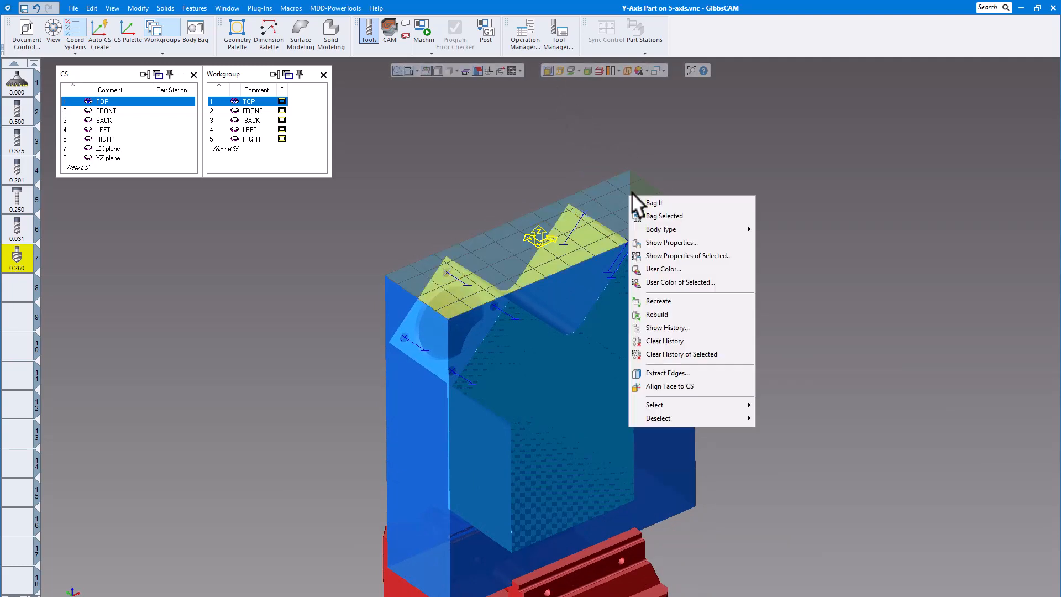
pyautogui.click(678, 371)
pyautogui.click(416, 231)
pyautogui.click(422, 218)
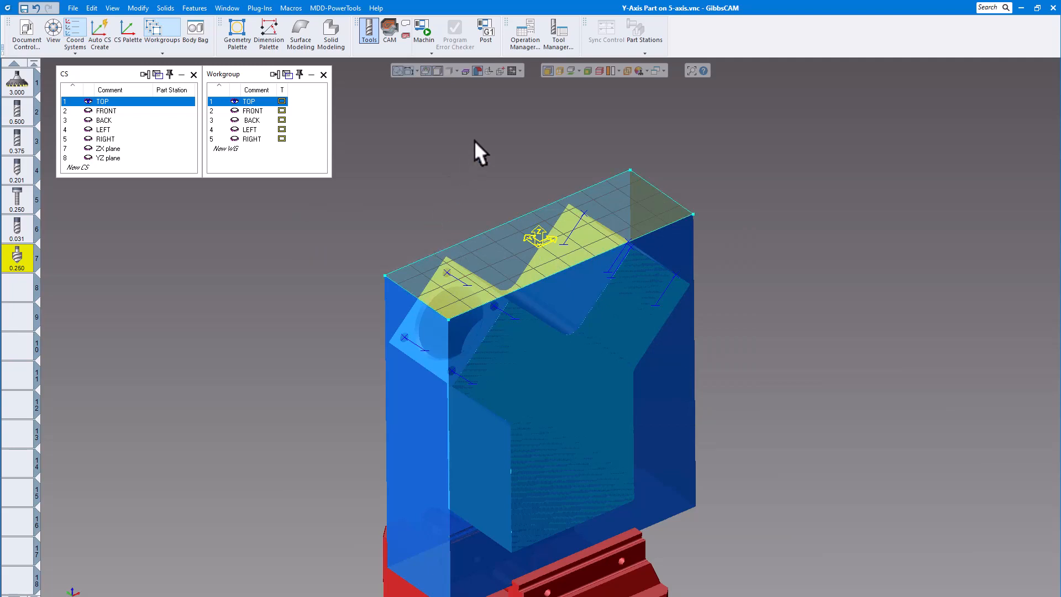
# - Create a Roughing process with the 3.000 face mill and set its type to Face Milling
pyautogui.scroll(-2, 600, 173)
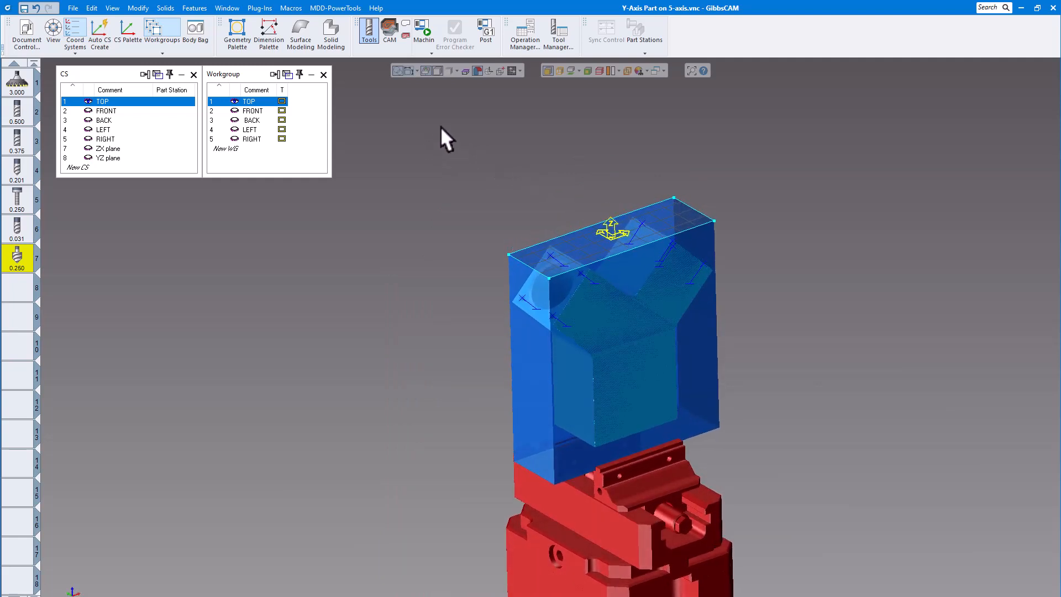
pyautogui.click(390, 28)
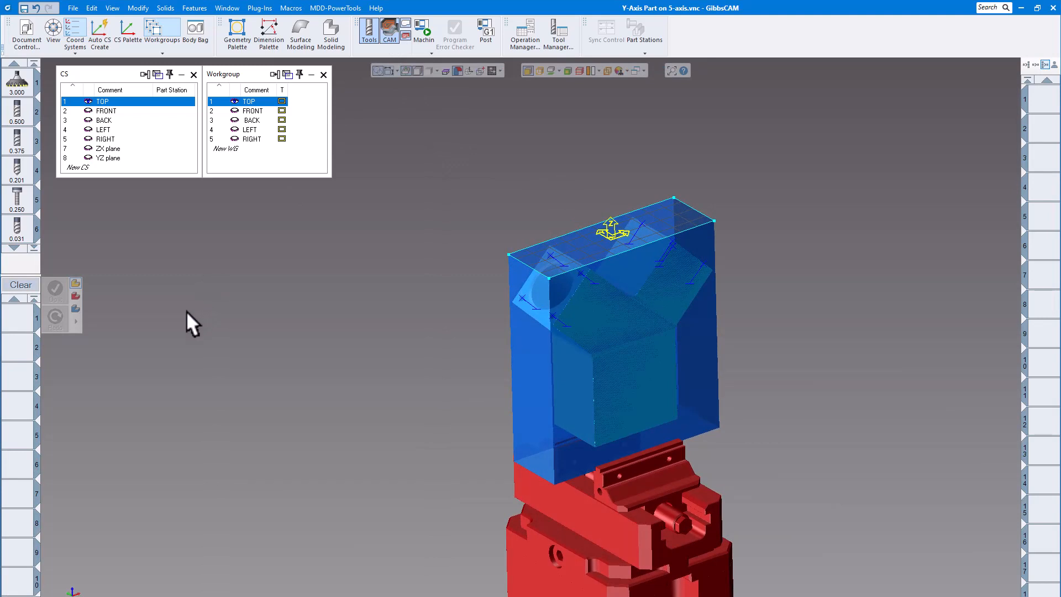
pyautogui.doubleClick(14, 313)
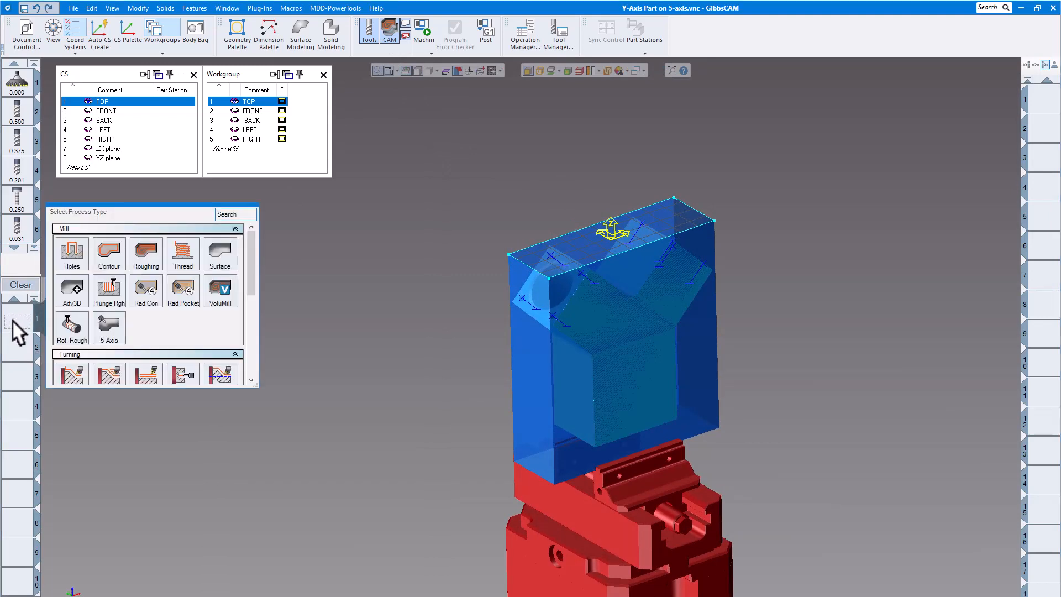
pyautogui.click(143, 254)
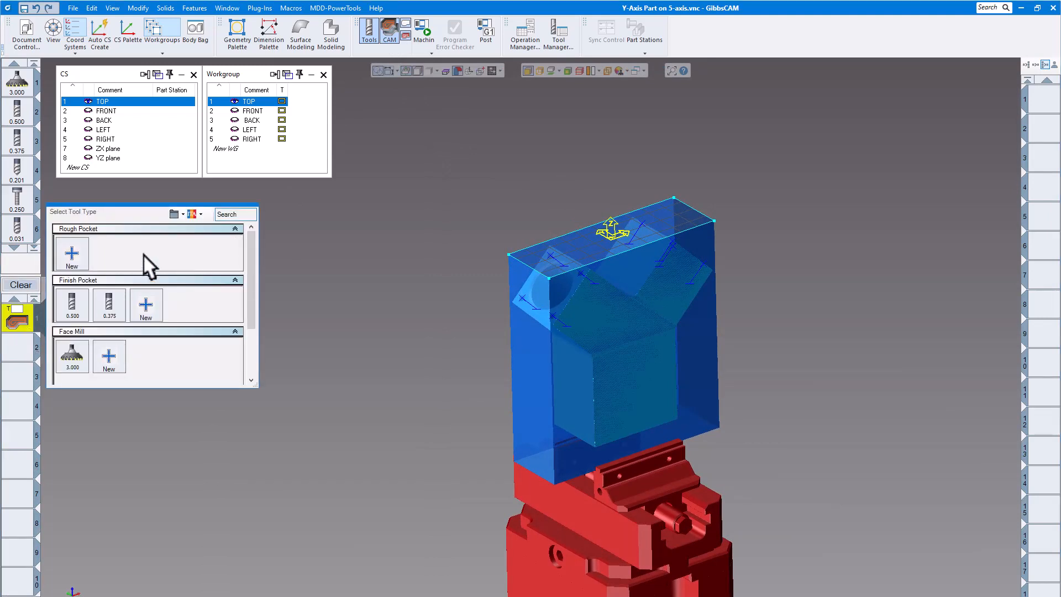
pyautogui.click(72, 356)
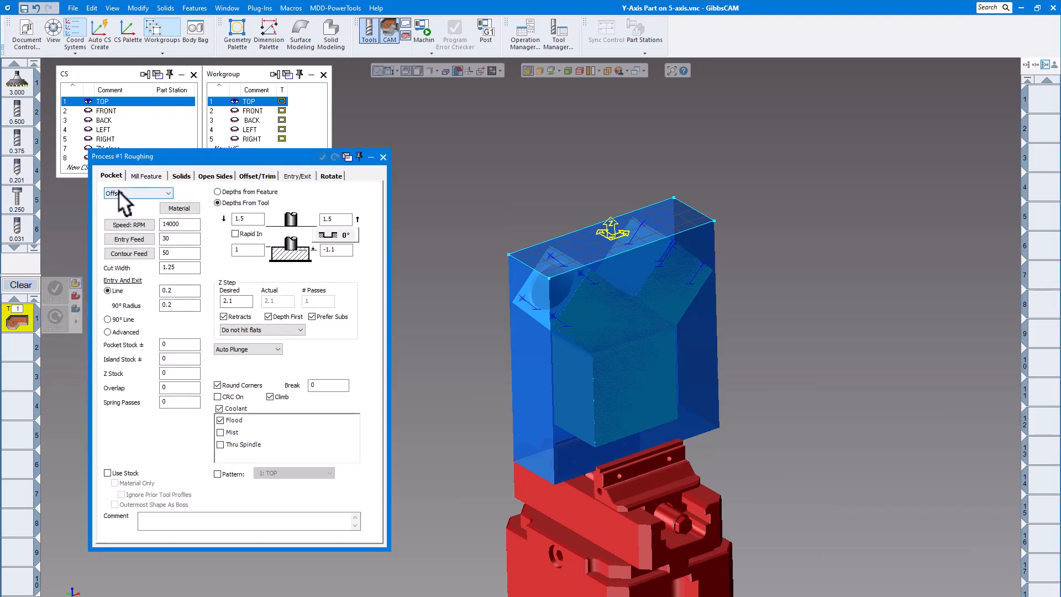
pyautogui.click(118, 190)
pyautogui.click(131, 223)
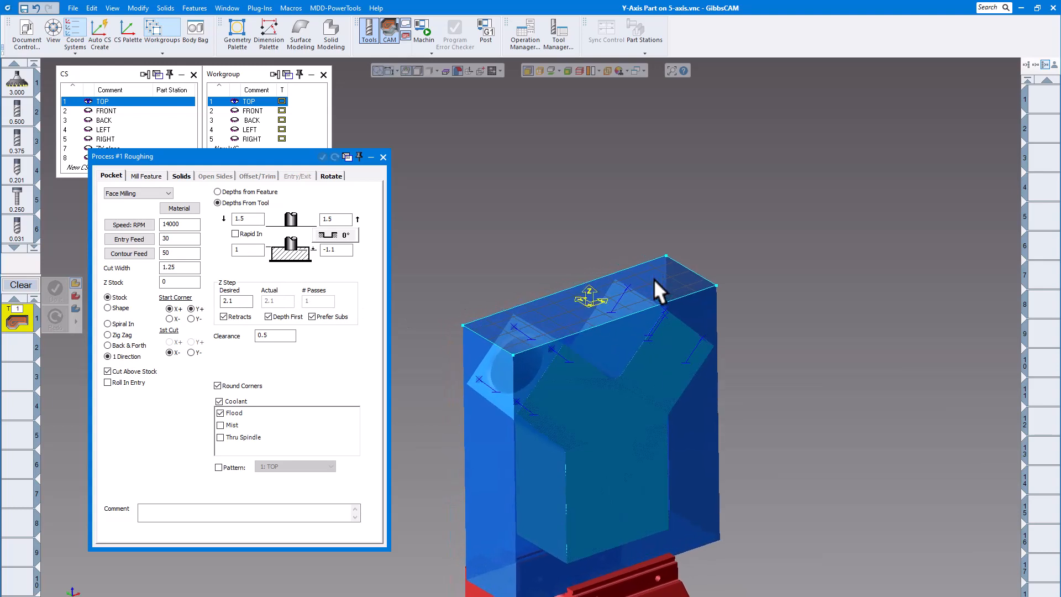
# - Set the face milling process's top surface depth to 0 and its entry and exit clearance heights to 0.5
pyautogui.doubleClick(257, 245)
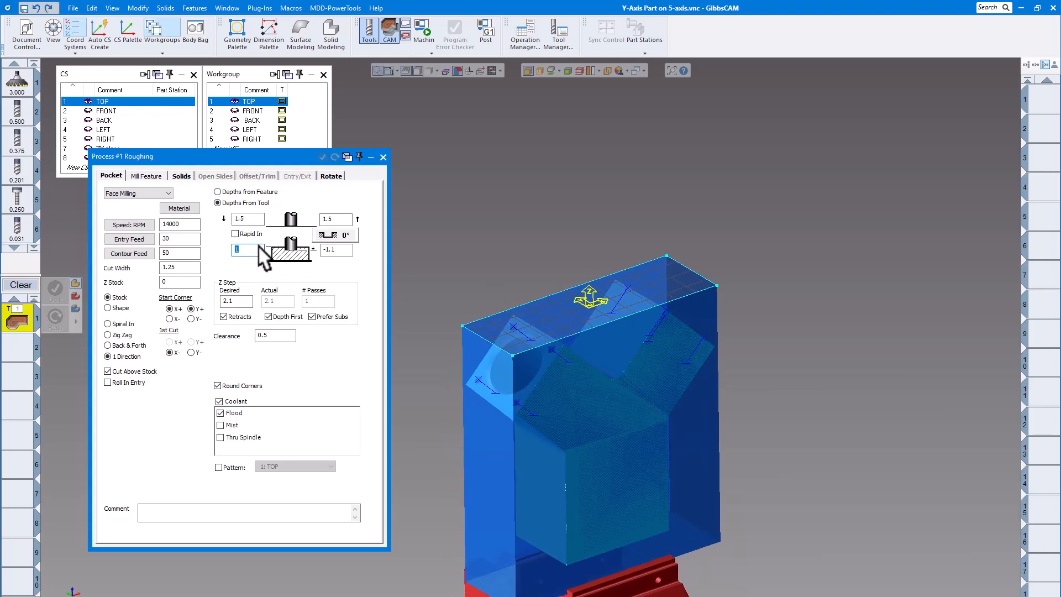
pyautogui.press('BackSpace')
pyautogui.click(655, 279)
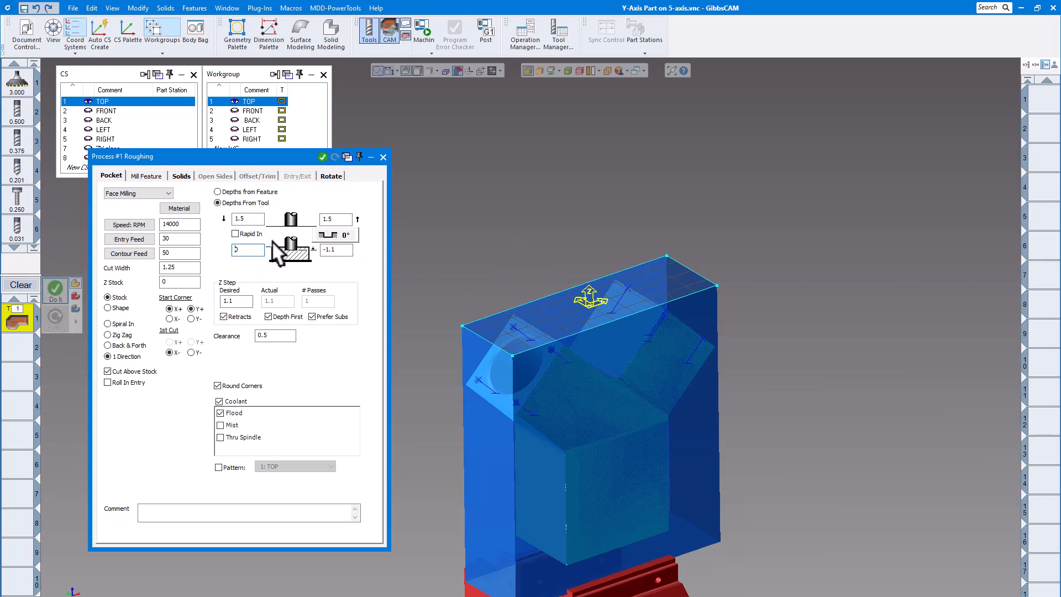
pyautogui.doubleClick(252, 217)
pyautogui.write('.5')
pyautogui.press('Tab')
pyautogui.write('.5')
# - Put the stock body back into the body bag to expose the Y-Fitting
pyautogui.doubleClick(336, 249)
pyautogui.scroll(5, 543, 334)
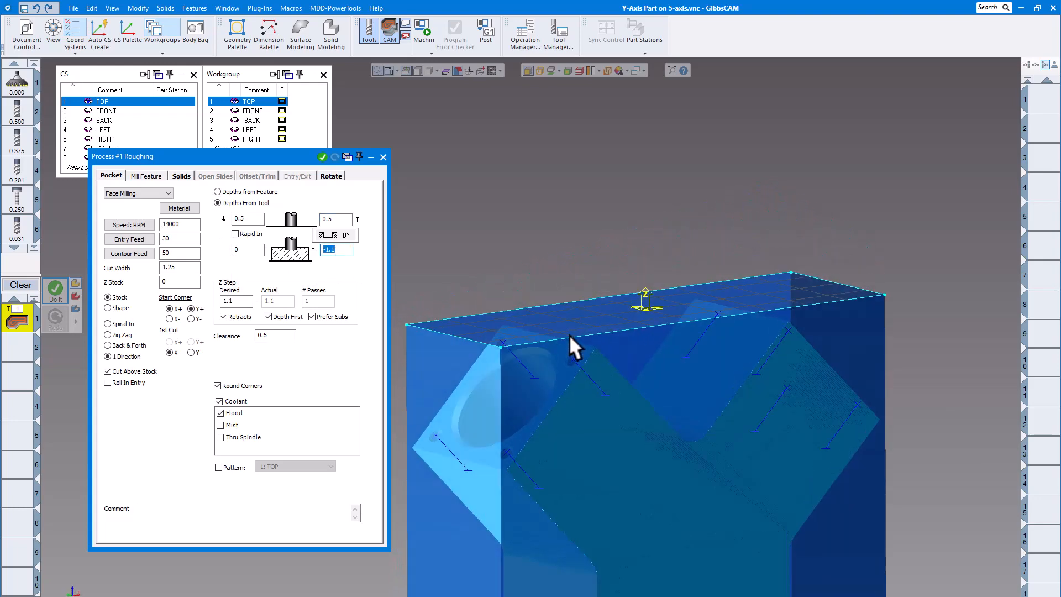
pyautogui.moveTo(569, 334); pyautogui.dragTo(841, 271, button='middle')
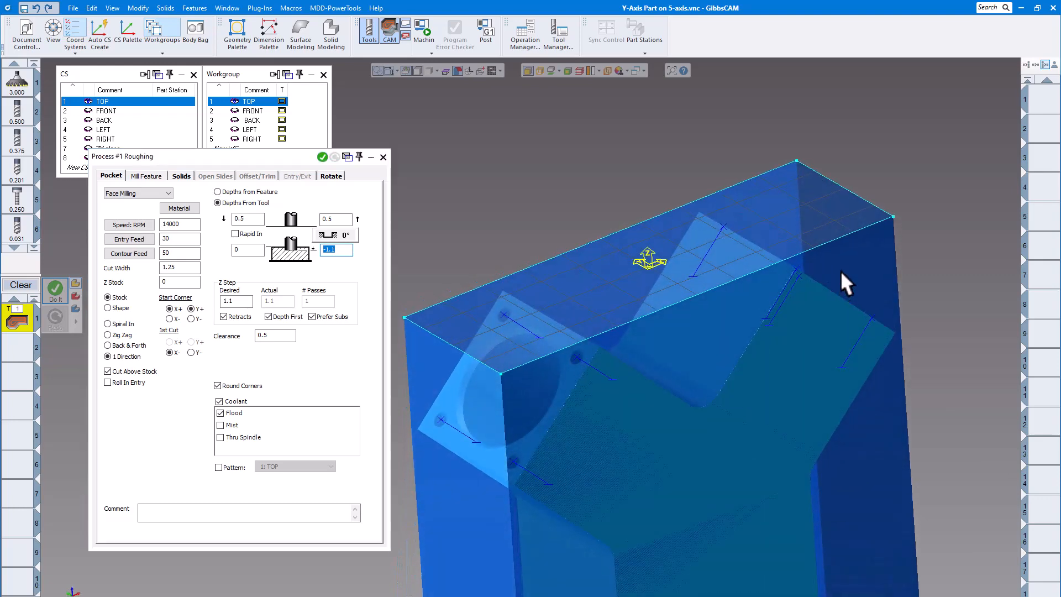
pyautogui.doubleClick(841, 271)
pyautogui.moveTo(698, 265); pyautogui.dragTo(580, 223, button='middle')
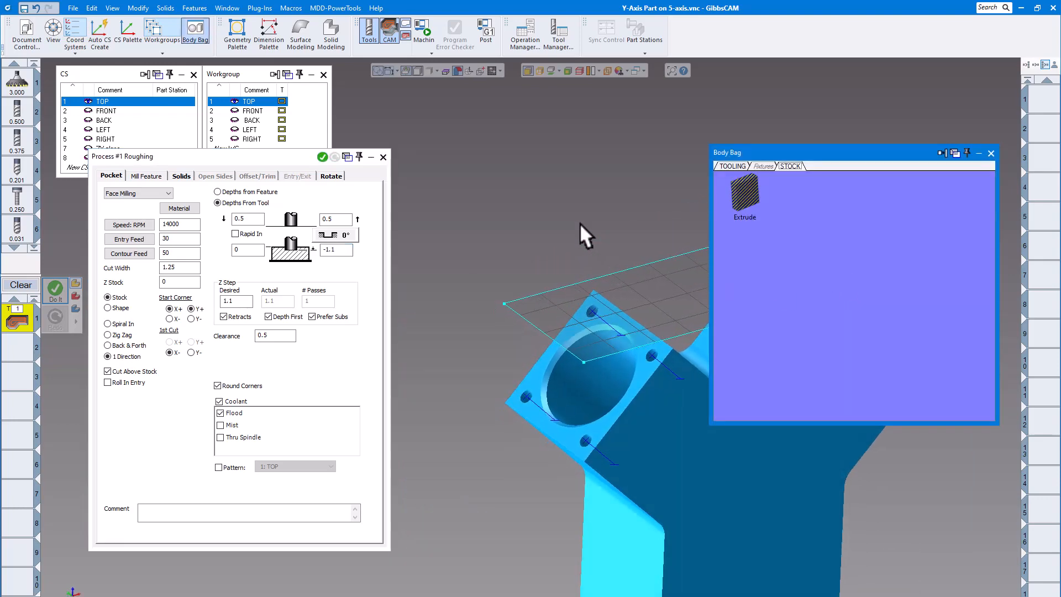
# - Activate the LEFT workgroup, sample the fitting's uppermost corner for the face milling depth, and set the final depth to -0.15
pyautogui.click(252, 128)
pyautogui.moveTo(528, 243)
pyautogui.mouseDown(button='middle')
pyautogui.moveTo(564, 270)
pyautogui.moveTo(499, 277)
pyautogui.mouseUp(button='middle')
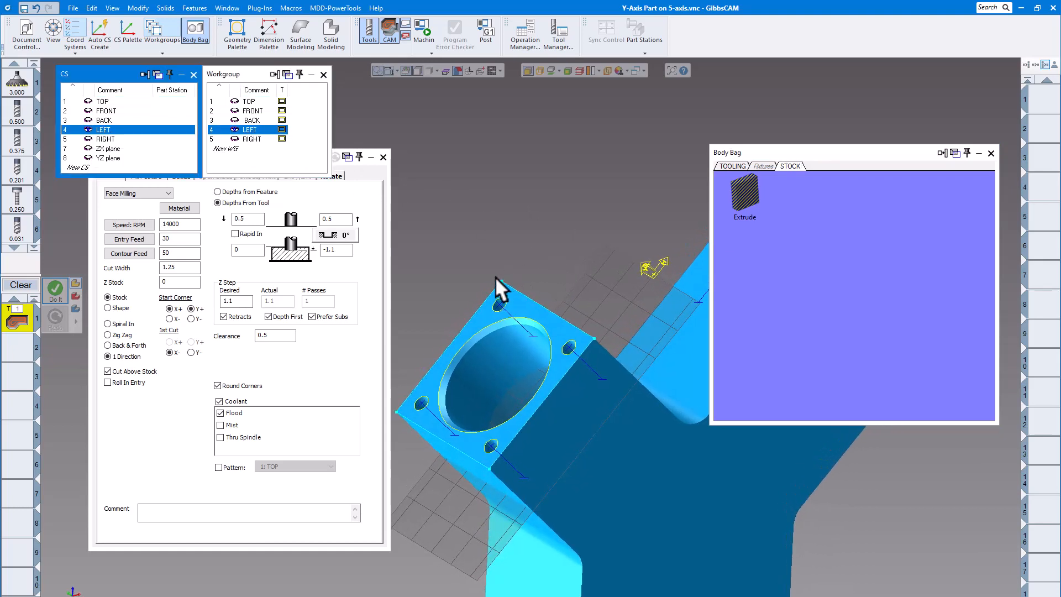
pyautogui.click(339, 249)
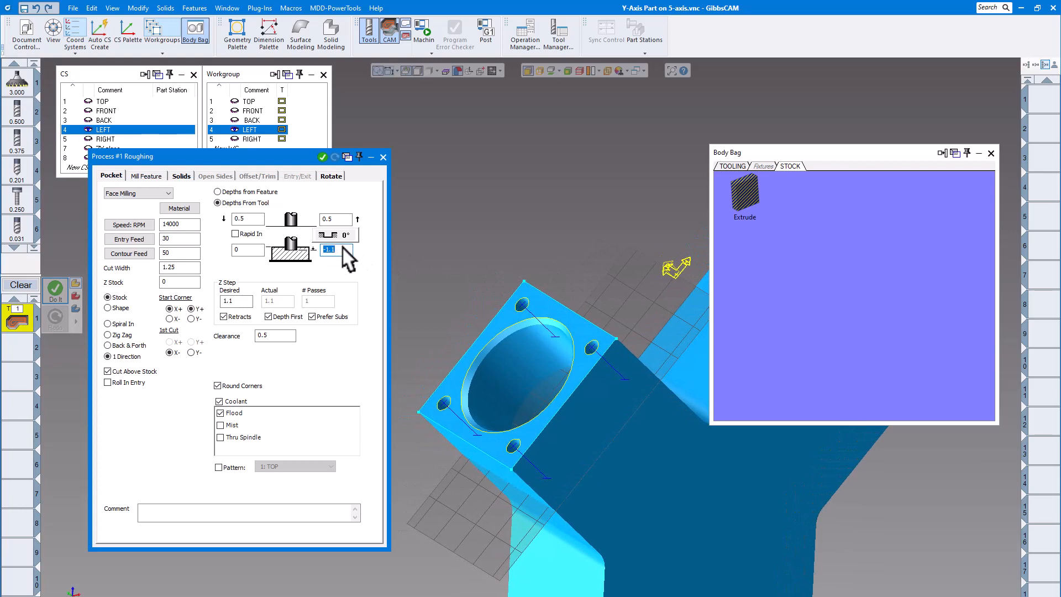
pyautogui.click(522, 278)
pyautogui.click(349, 249)
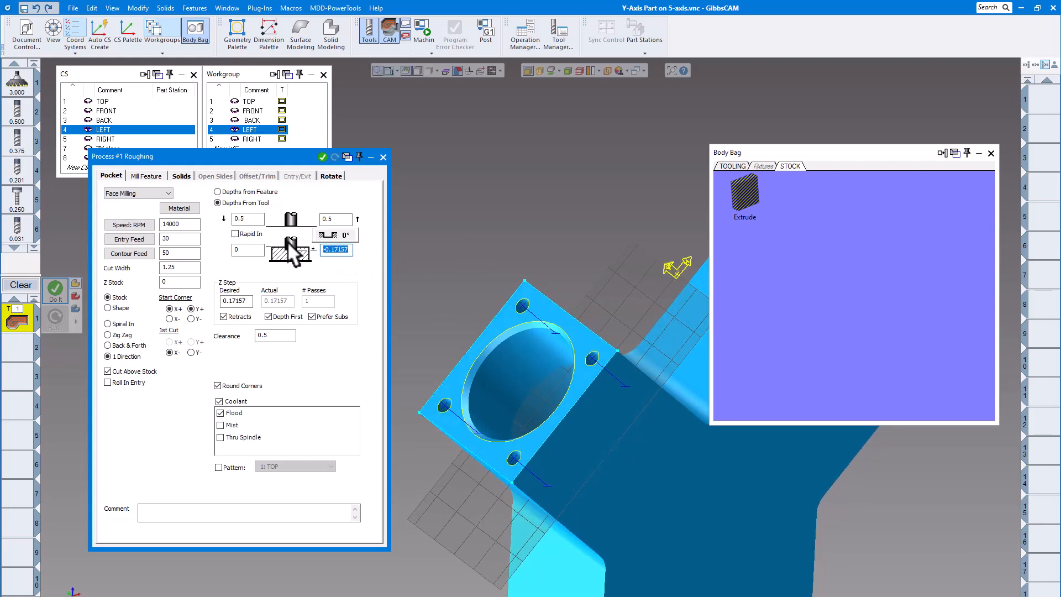
pyautogui.write('-.150')
# - Set the face milling process's cut width to 3 and close its settings
pyautogui.click(186, 263)
pyautogui.click(182, 267)
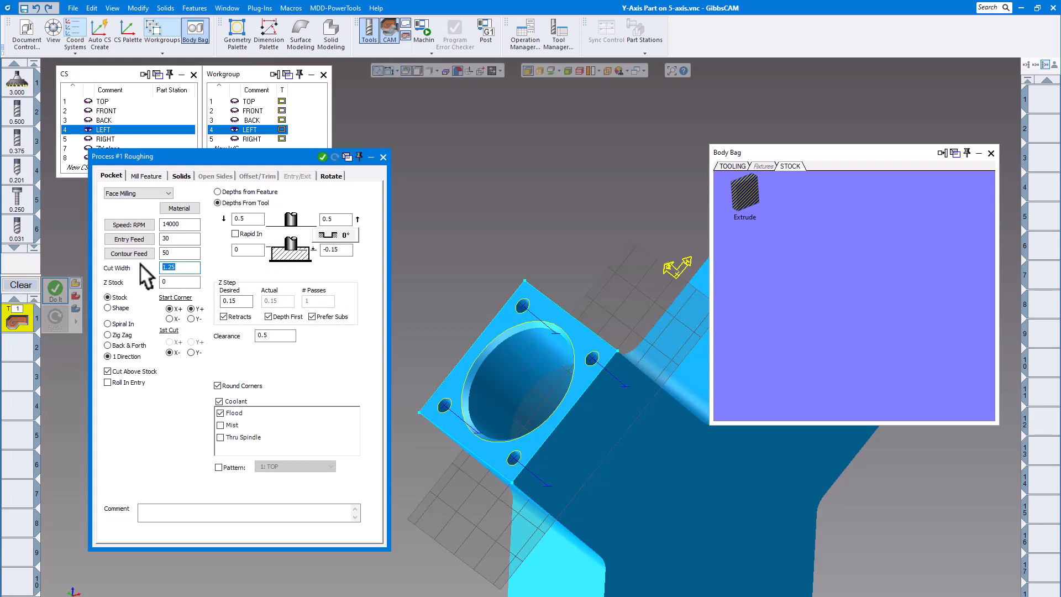
pyautogui.write('3')
pyautogui.scroll(-5, 492, 261)
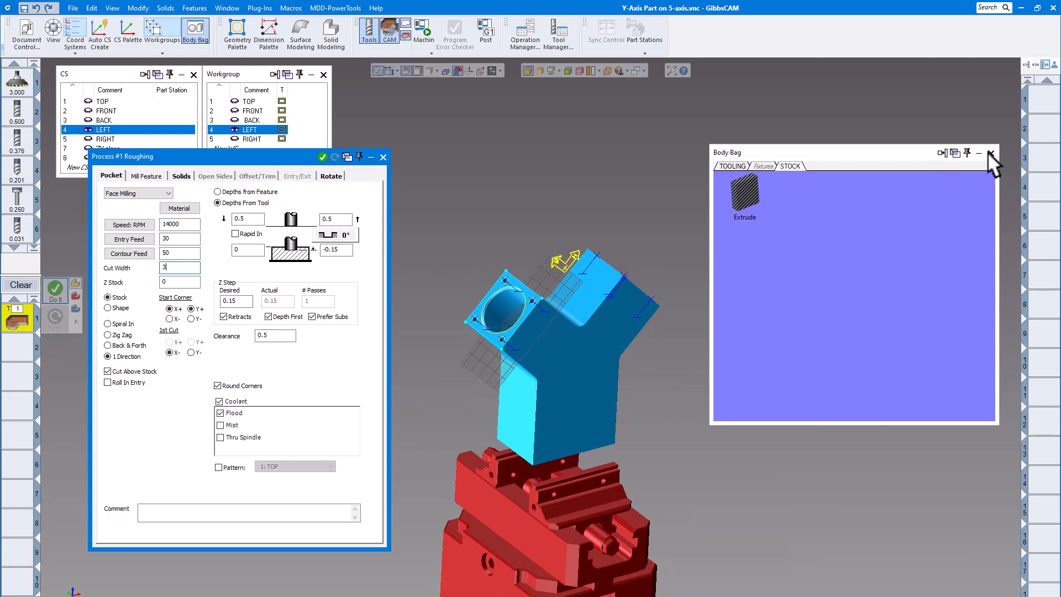
pyautogui.click(960, 154)
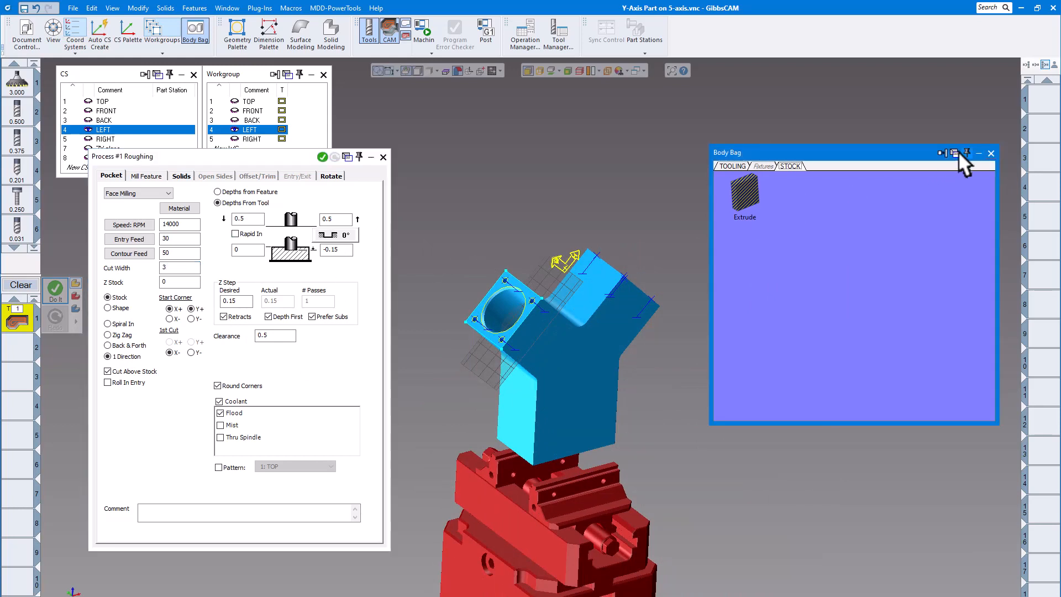
pyautogui.click(383, 156)
# - Generate the face milling operation with the TOP workgroup and coordinate system active, and close the body bag
pyautogui.click(251, 101)
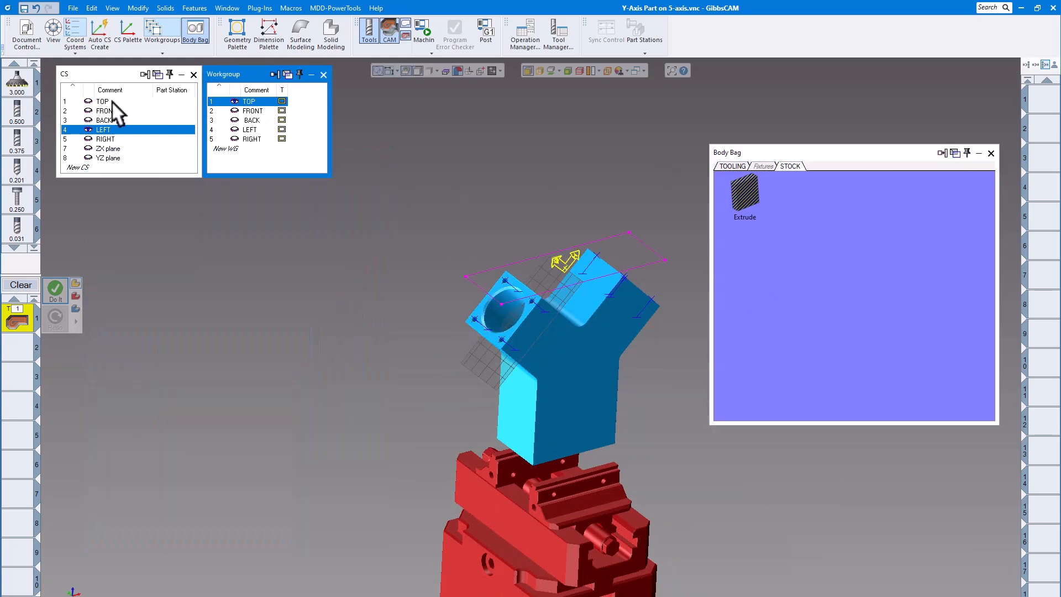
pyautogui.click(110, 101)
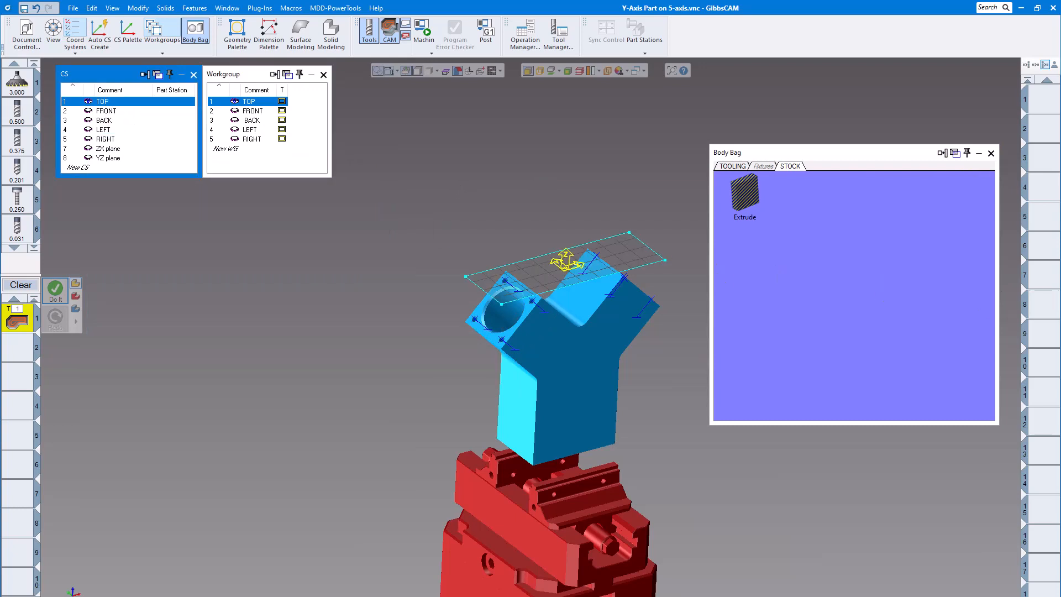
pyautogui.click(55, 291)
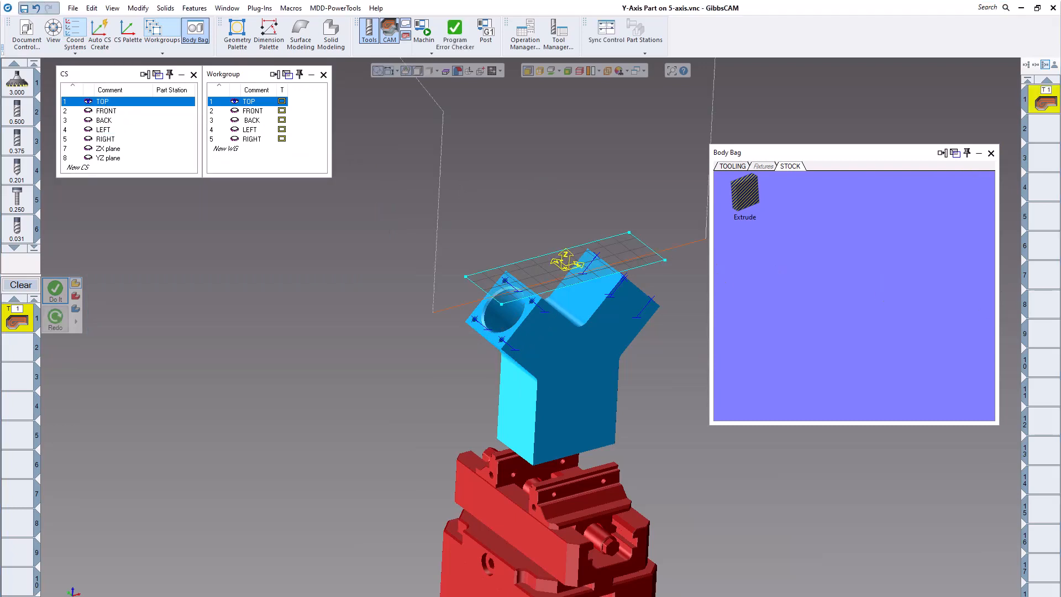
pyautogui.click(991, 151)
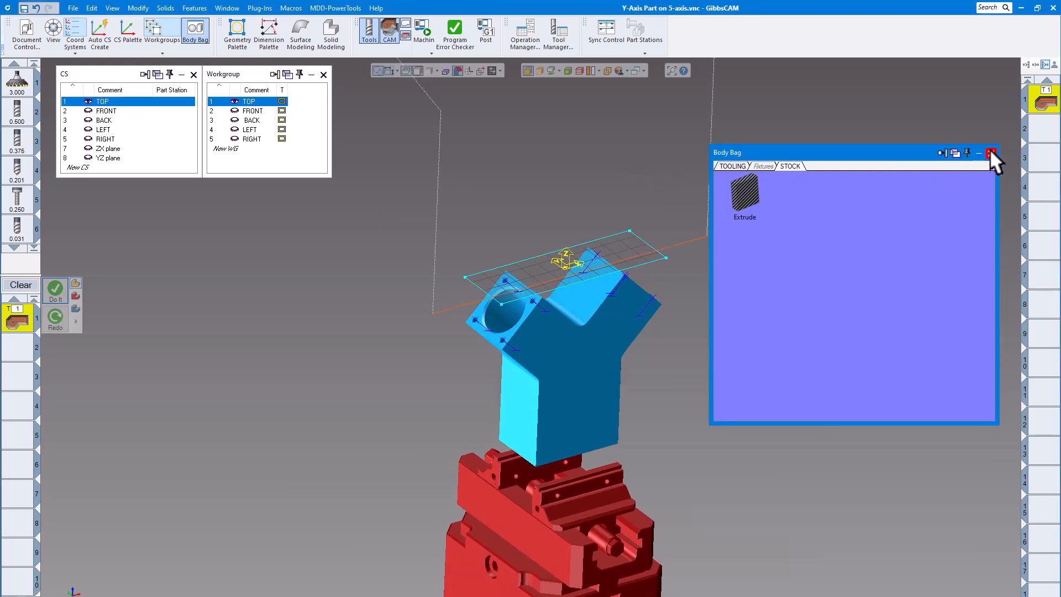
pyautogui.click(991, 152)
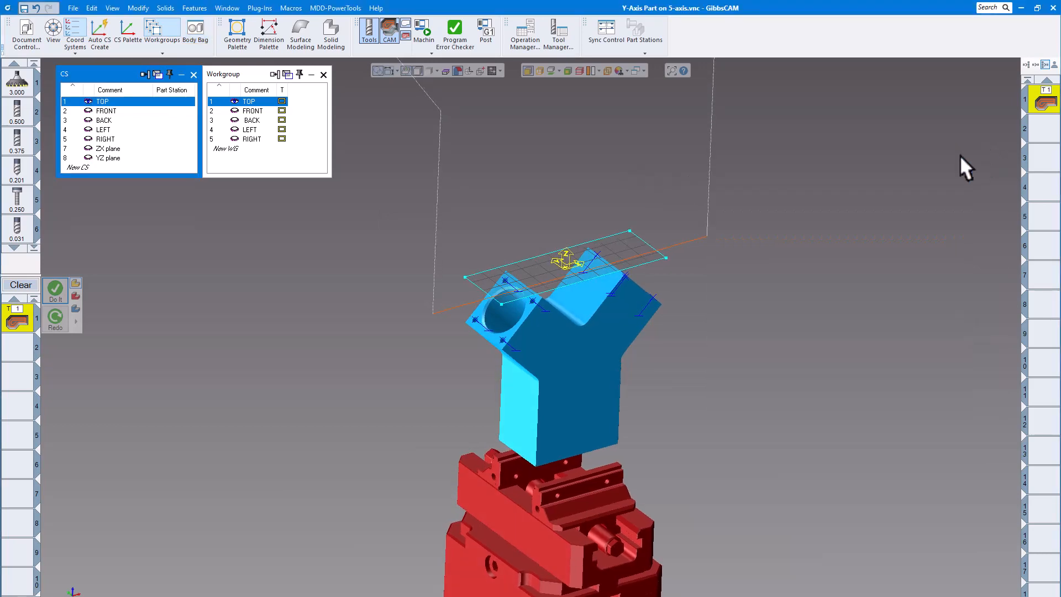
# - Run the machine simulation of the face milling operation at a reduced playback speed and close it
pyautogui.click(423, 28)
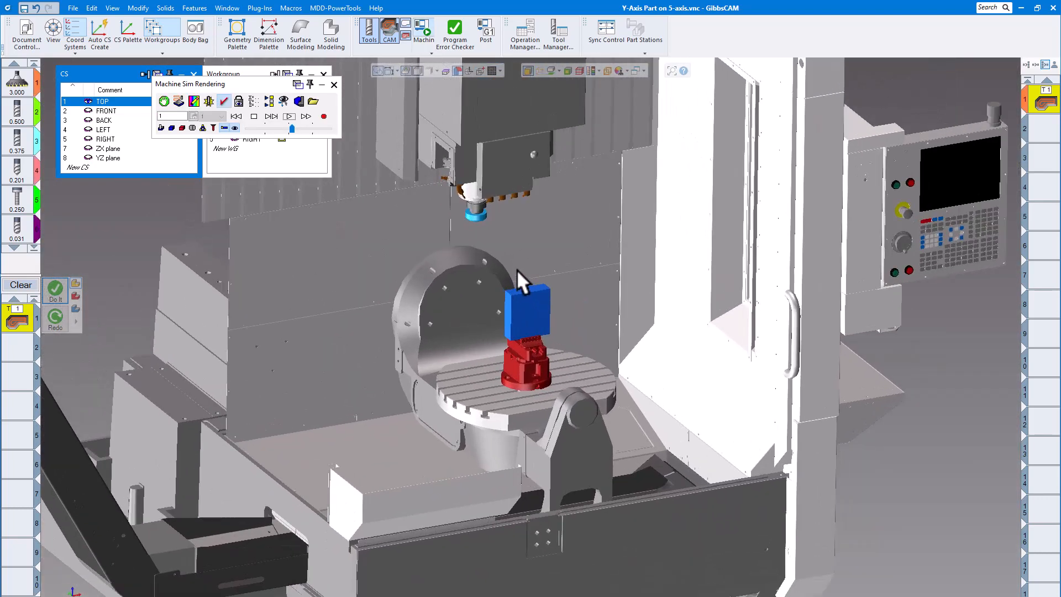
pyautogui.scroll(1, 516, 270)
pyautogui.click(268, 127)
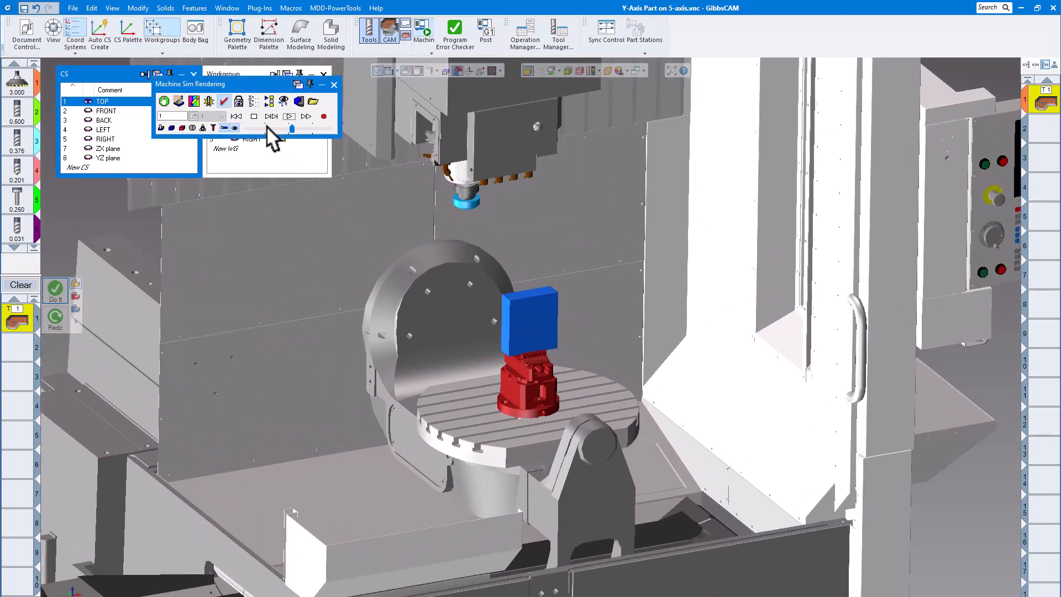
pyautogui.click(288, 116)
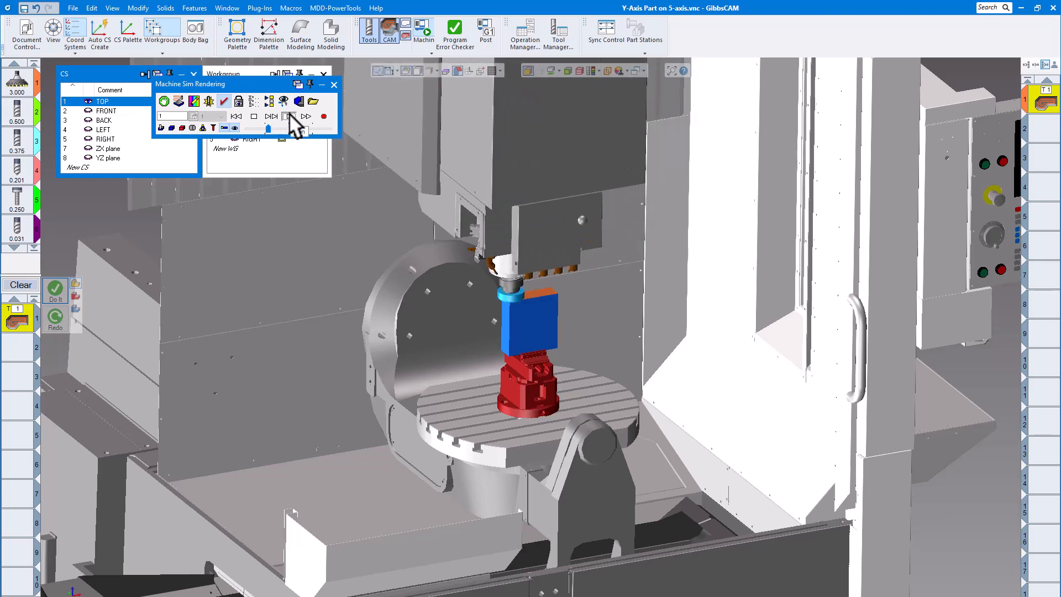
pyautogui.click(334, 85)
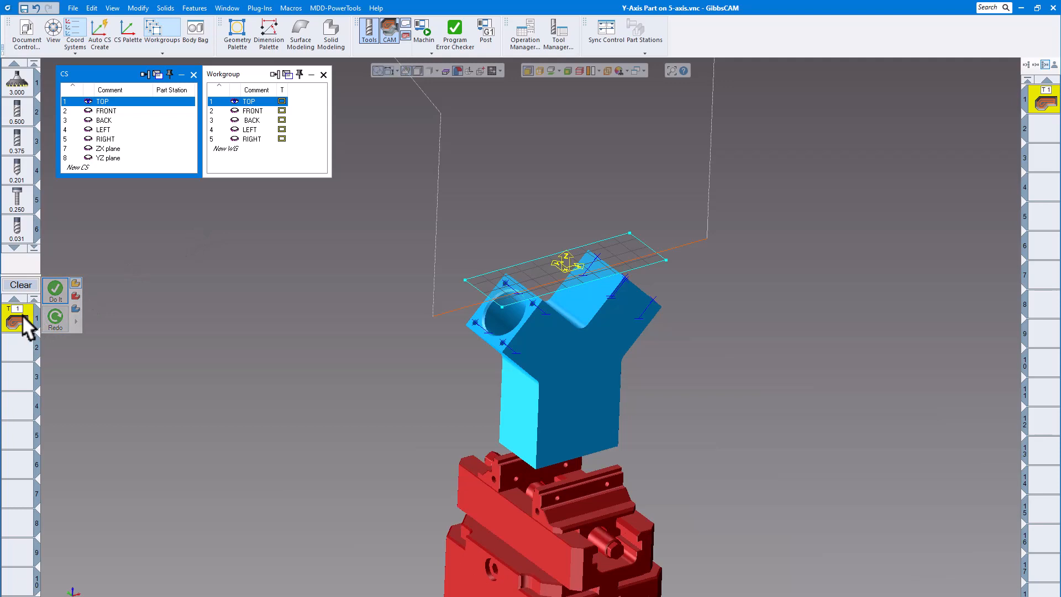
# - Set the face milling process's desired Z step to 0.075 and regenerate the operation
pyautogui.doubleClick(24, 316)
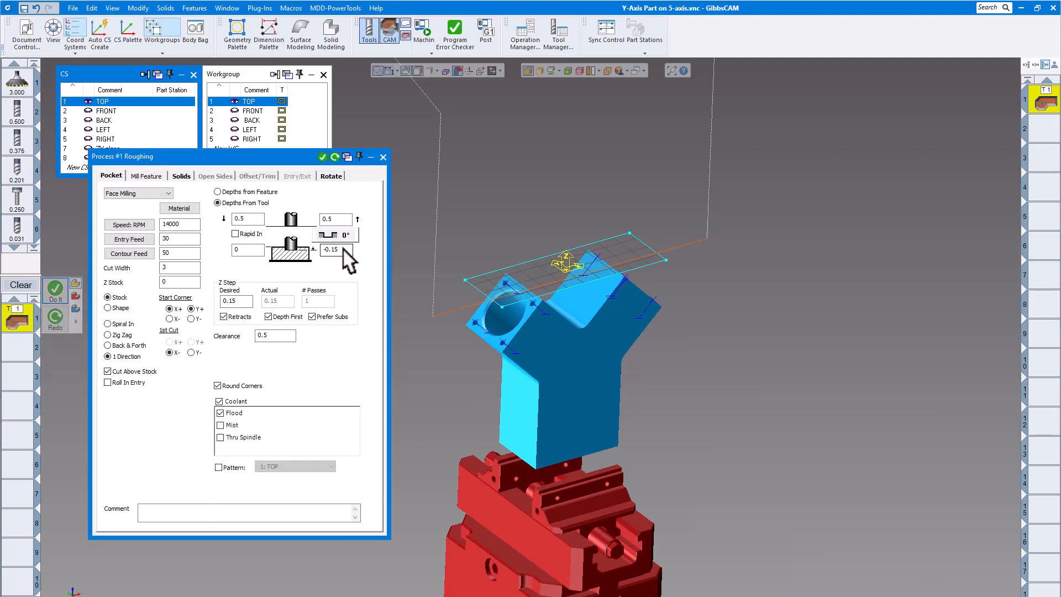
pyautogui.doubleClick(244, 300)
pyautogui.write('.')
pyautogui.press('BackSpace')
pyautogui.press('BackSpace')
pyautogui.write('075')
pyautogui.click(335, 157)
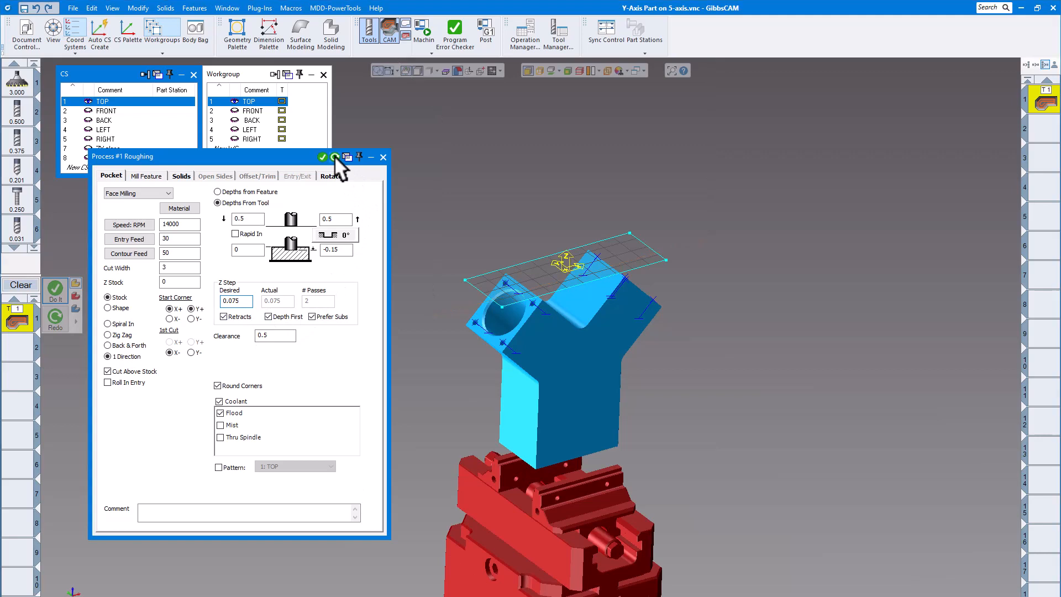
pyautogui.click(383, 157)
# - Replay the updated face milling operation in the machine simulation and close it
pyautogui.click(425, 32)
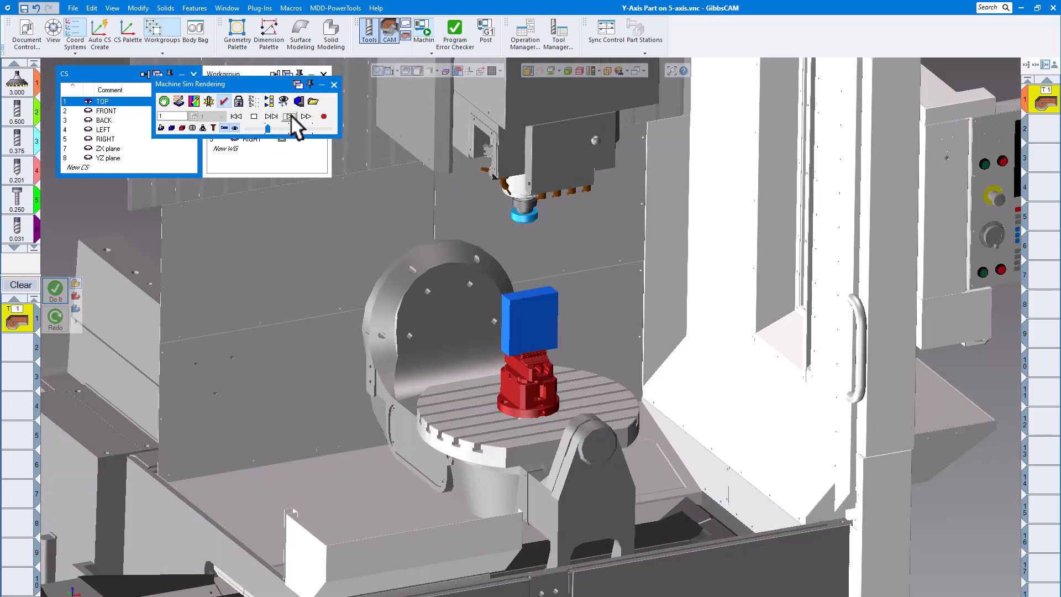
pyautogui.click(290, 115)
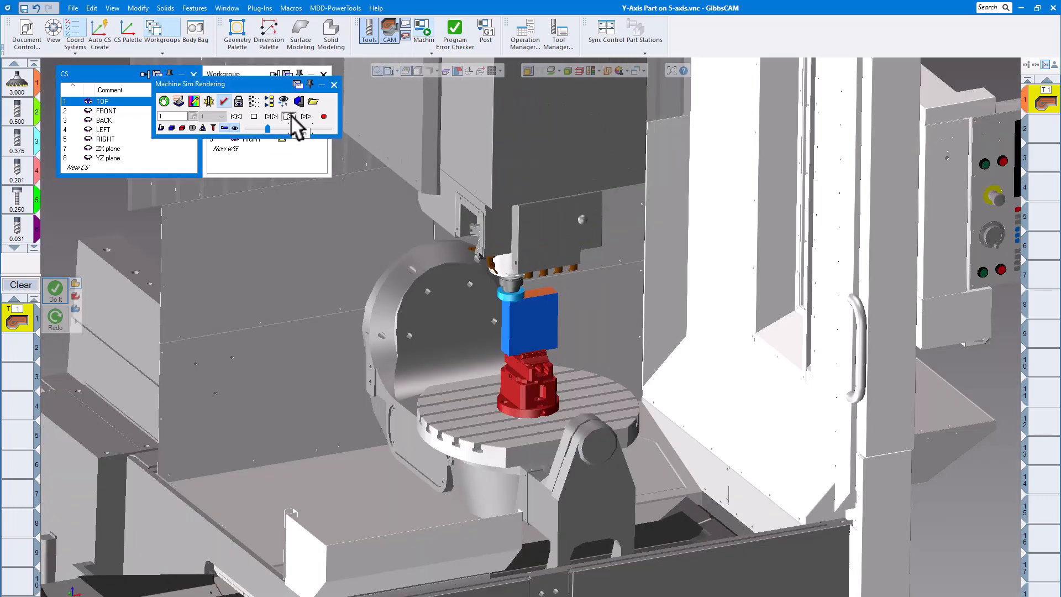
pyautogui.click(334, 85)
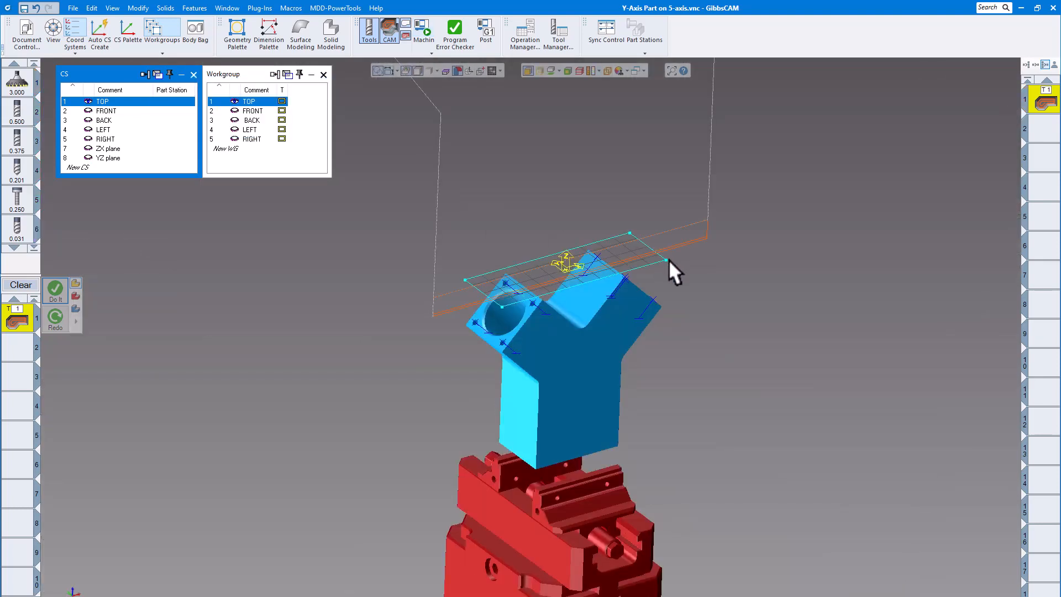
# - Activate the FRONT coordinate system and the FRONT workgroup
pyautogui.scroll(1, 705, 268)
pyautogui.scroll(-1, 705, 269)
pyautogui.moveTo(706, 269); pyautogui.dragTo(744, 248, button='middle')
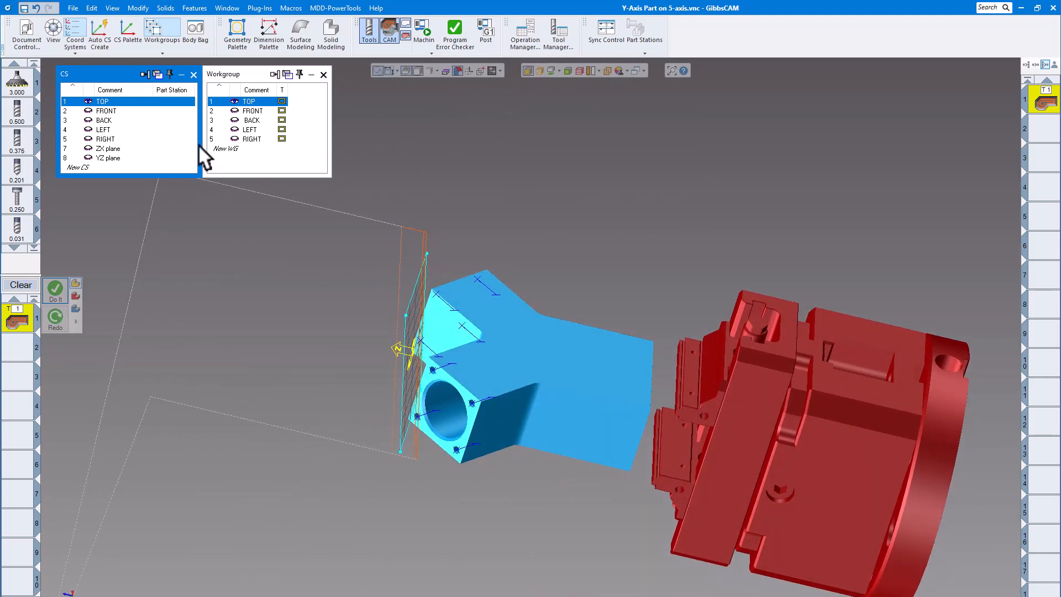
pyautogui.click(116, 111)
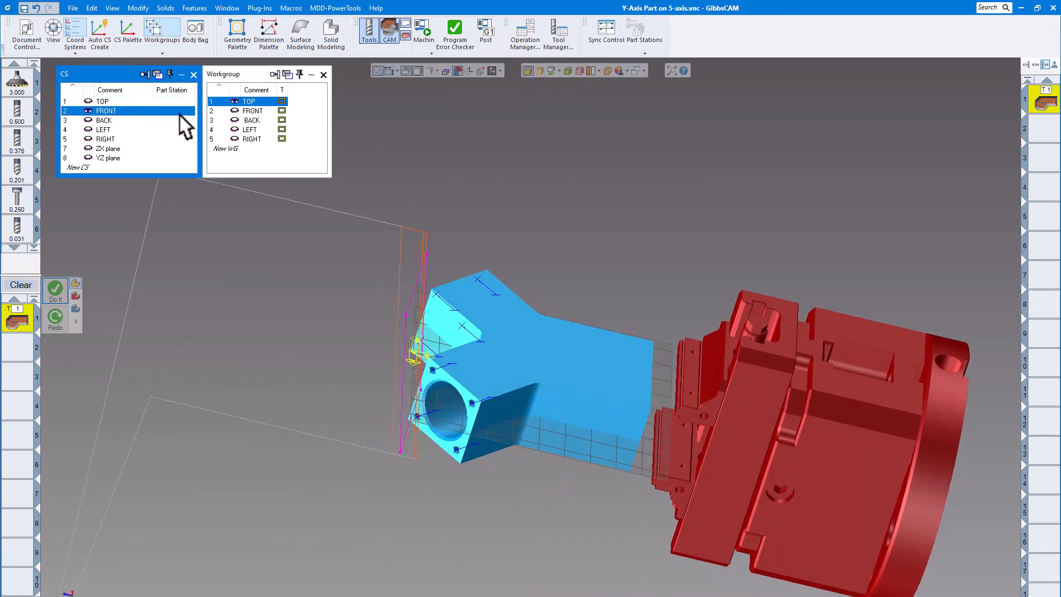
pyautogui.click(259, 111)
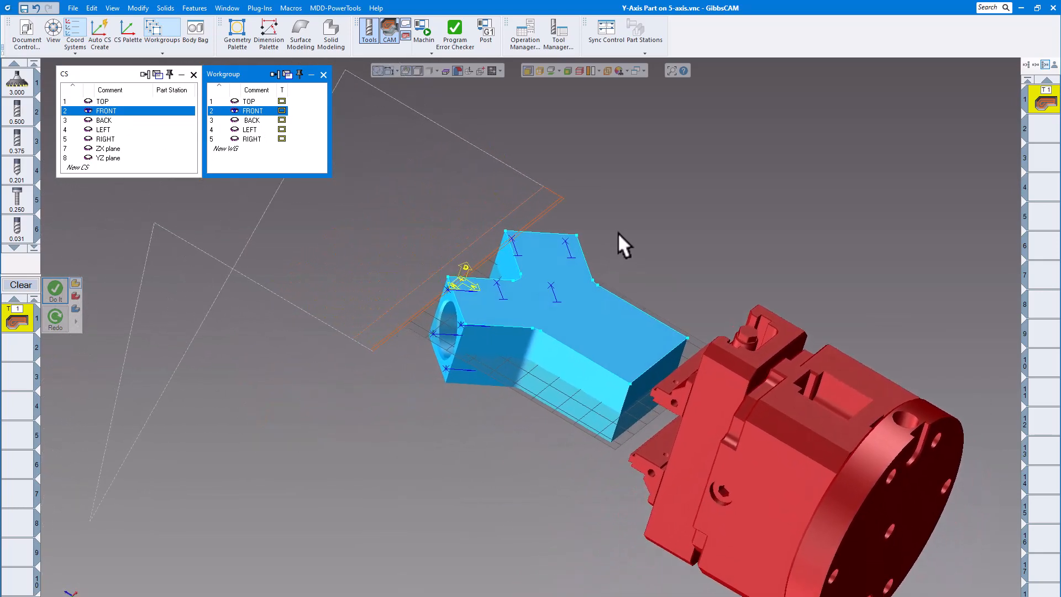
# - Clear the process list and create a VoluMill process with the 0.500 finish end mill
pyautogui.click(28, 281)
pyautogui.click(13, 313)
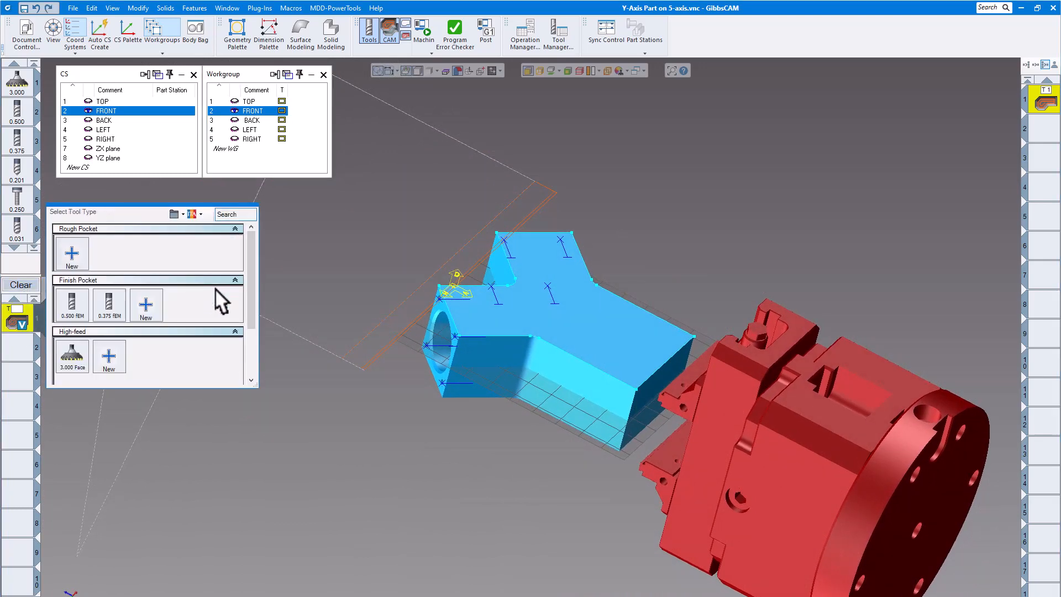
pyautogui.click(68, 307)
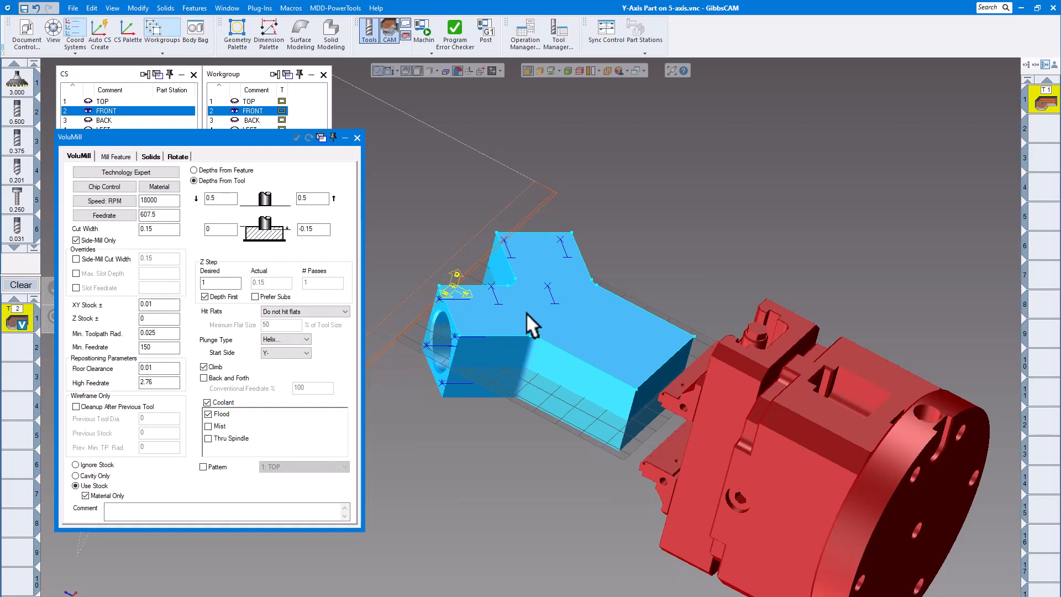
pyautogui.scroll(-2, 526, 313)
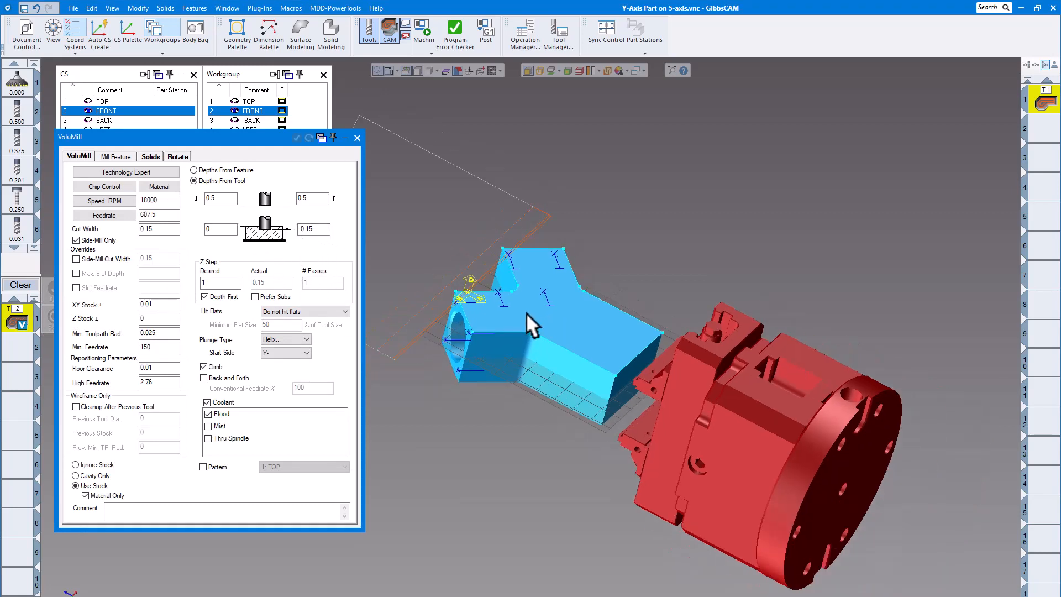
# - Choose the machining coordinate system in the VoluMill process's rotation settings
pyautogui.click(177, 154)
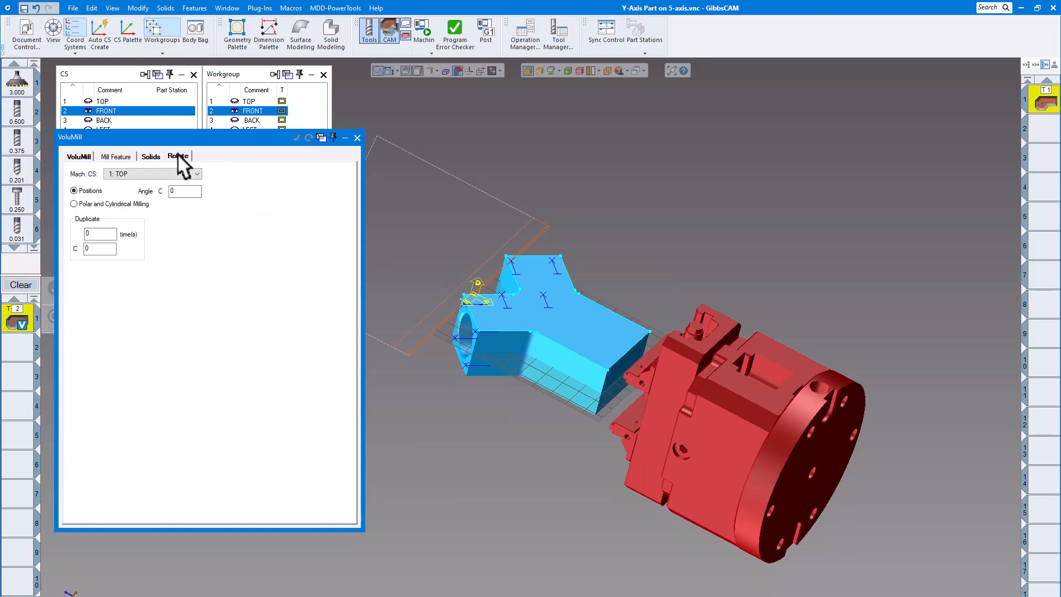
pyautogui.click(127, 170)
pyautogui.click(129, 186)
pyautogui.click(83, 155)
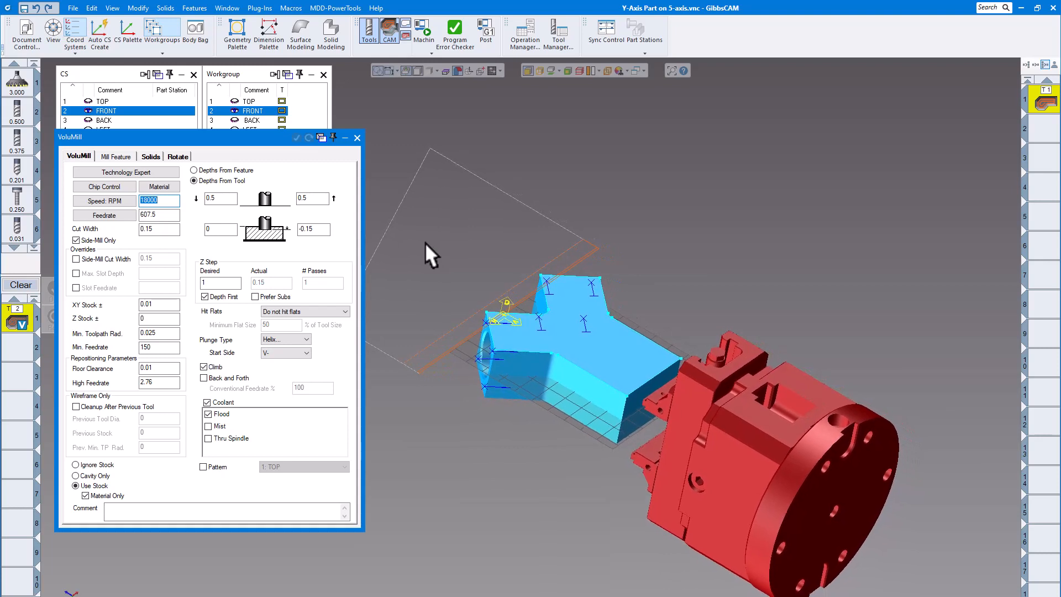
# - Set the VoluMill process's top surface depth to 1 and its entry and exit clearance heights to 1.5
pyautogui.click(228, 228)
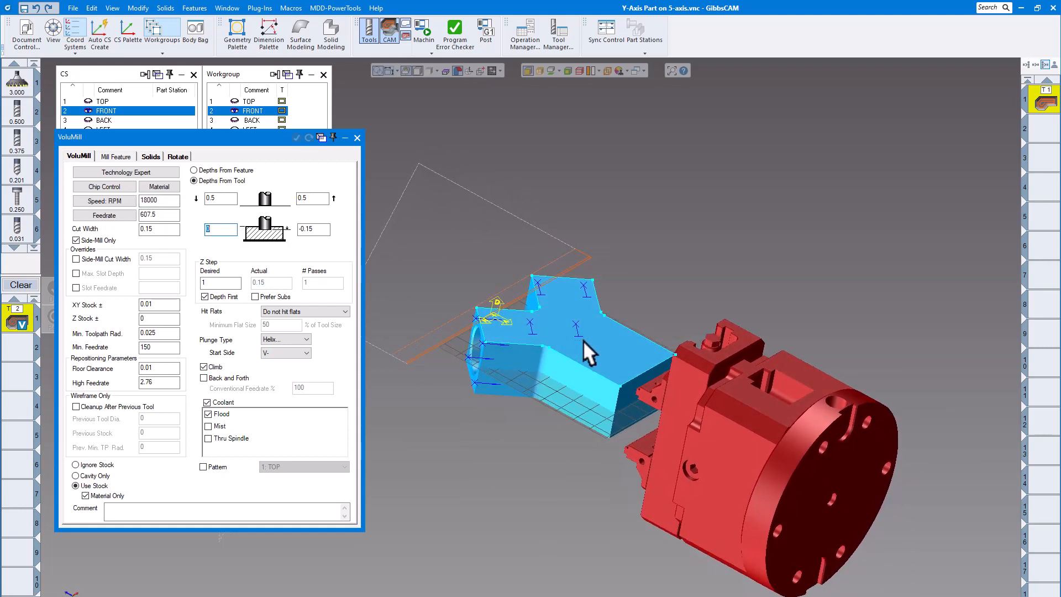
pyautogui.write('1')
pyautogui.doubleClick(217, 198)
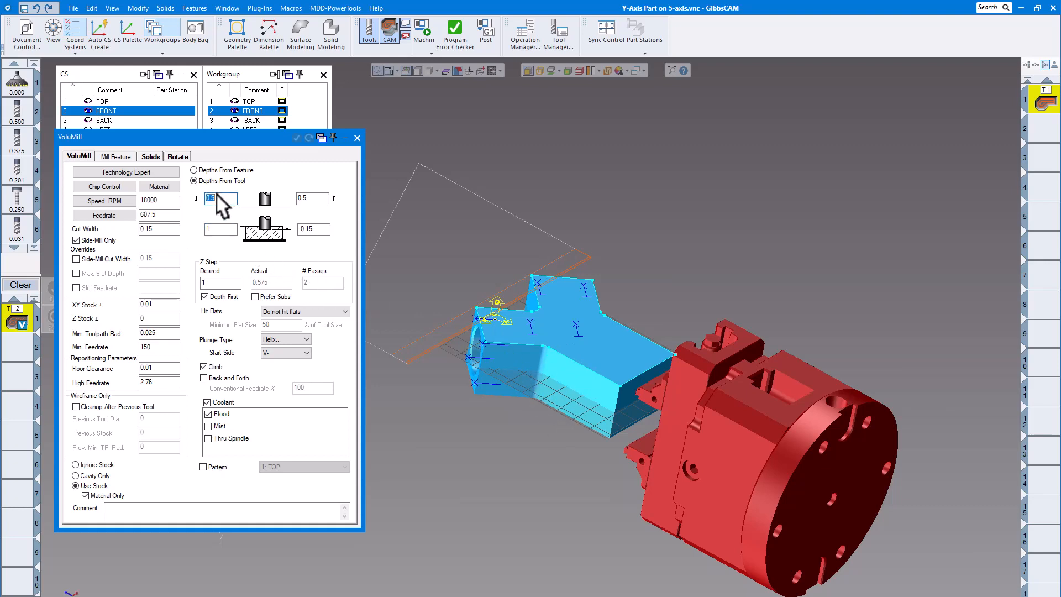
pyautogui.write('1.5')
pyautogui.press('Tab')
pyautogui.write('1.5')
# - Set the VoluMill floor depth to -1.1 and the desired Z step to .75, and close the process settings
pyautogui.click(317, 230)
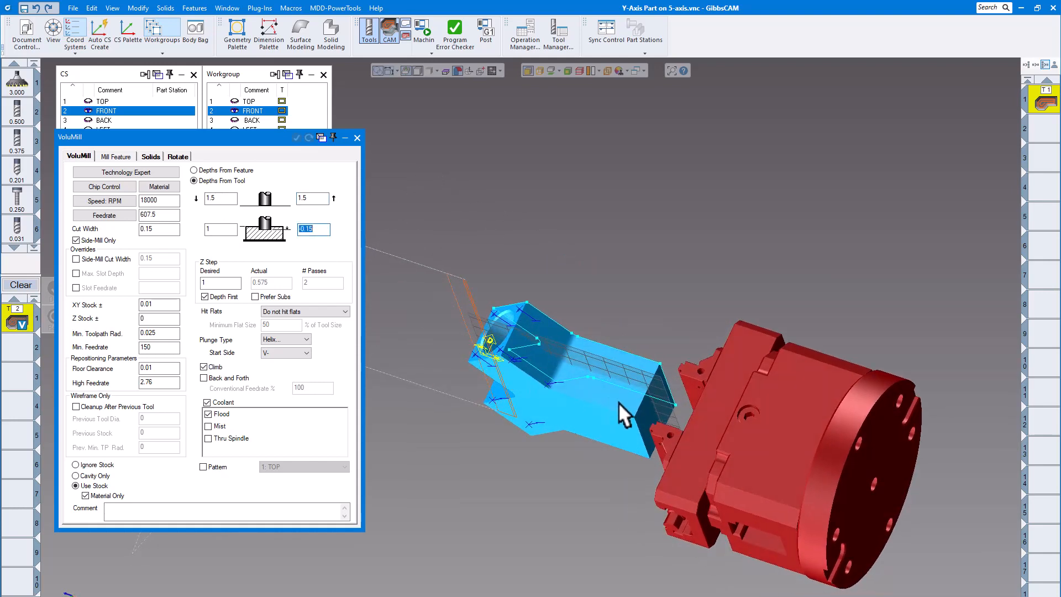
pyautogui.write('1')
pyautogui.write('-1.1')
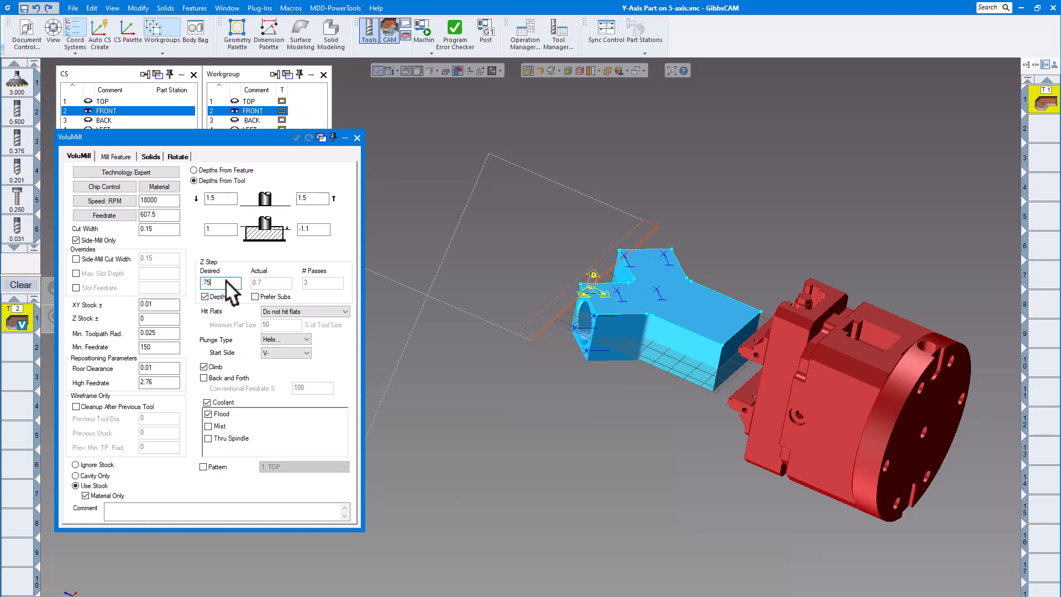
pyautogui.click(357, 137)
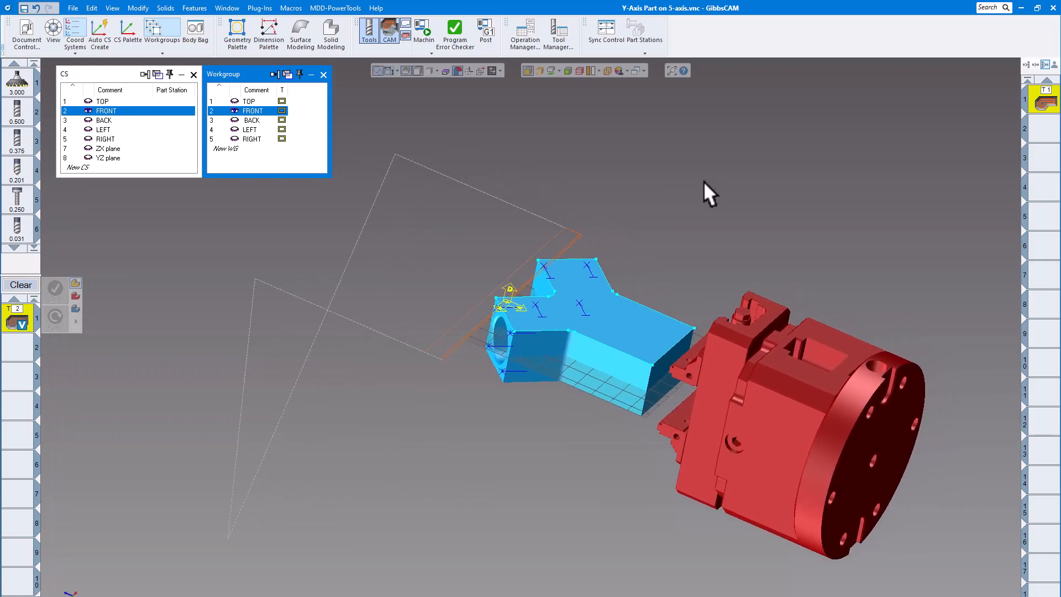
# - Select the Y-Fitting body and generate the VoluMill roughing operation around it
pyautogui.click(602, 338)
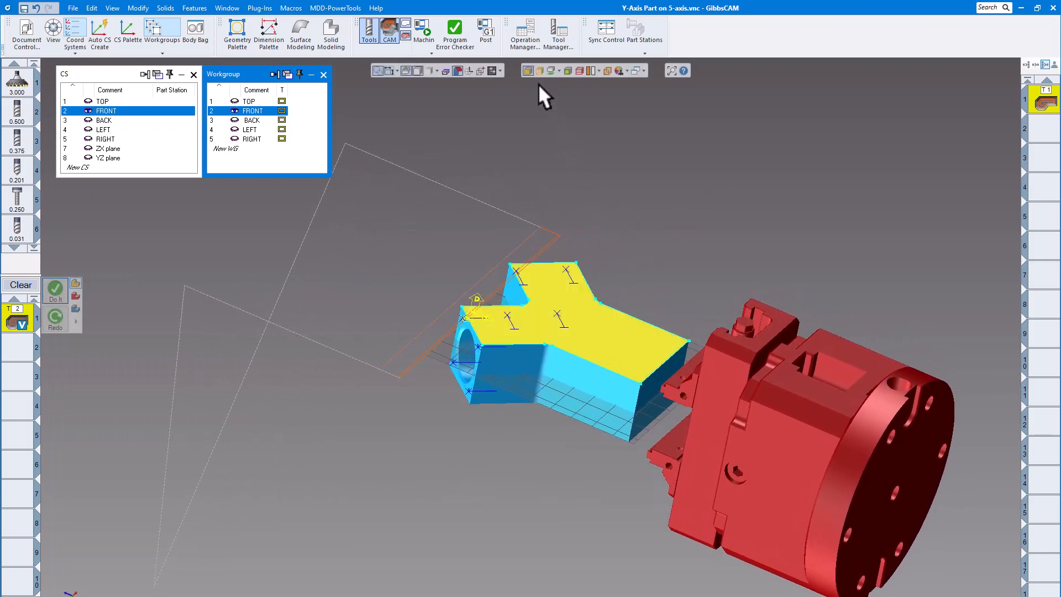
pyautogui.click(581, 340)
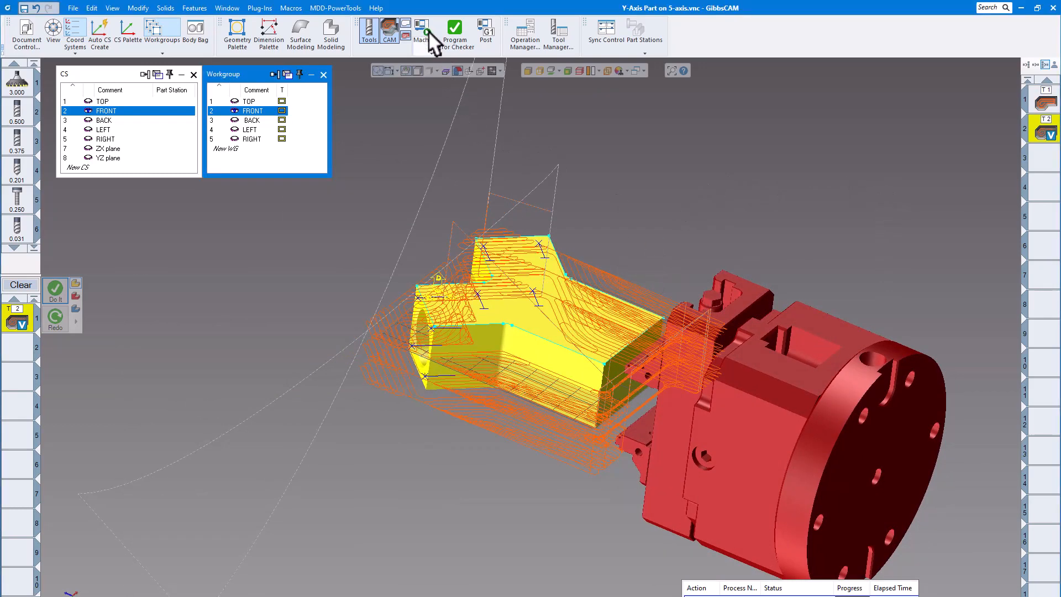
# - Run the machine simulation of the facing and VoluMill operations at increased speed, inspect the cut part, and close the simulation
pyautogui.click(416, 38)
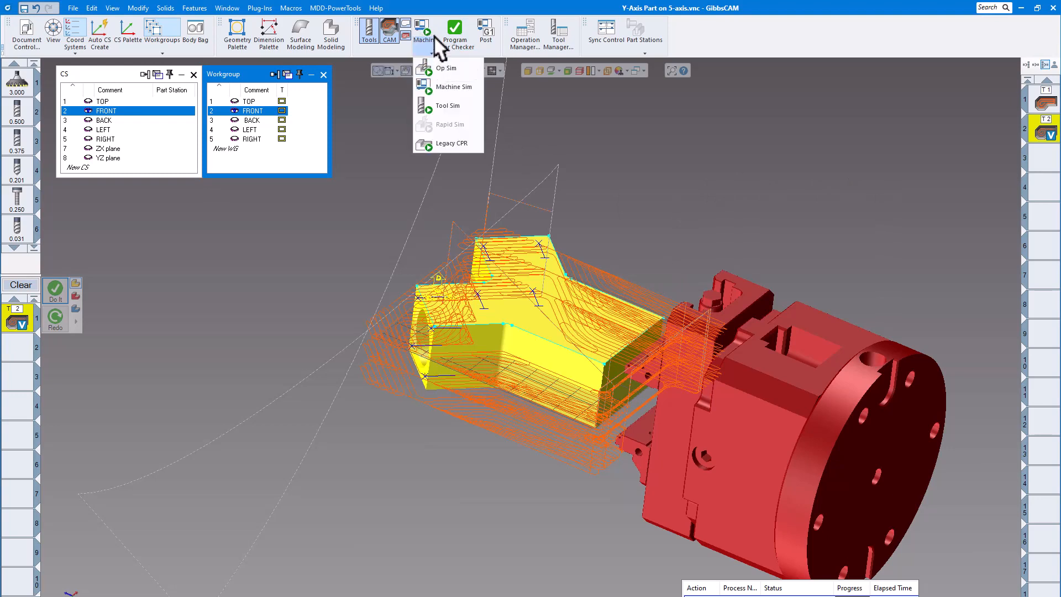
pyautogui.click(444, 84)
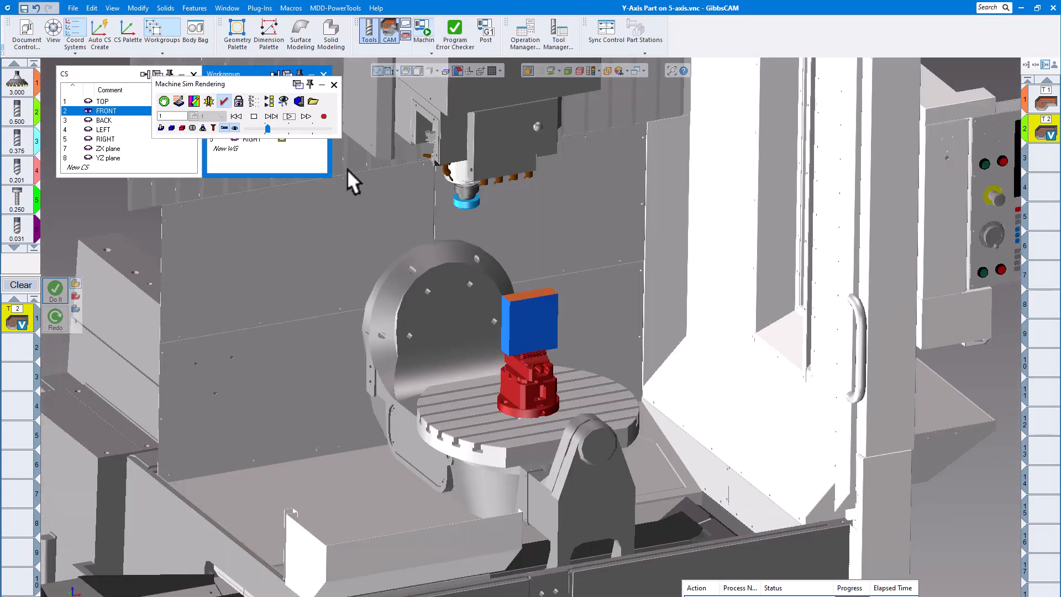
pyautogui.click(289, 116)
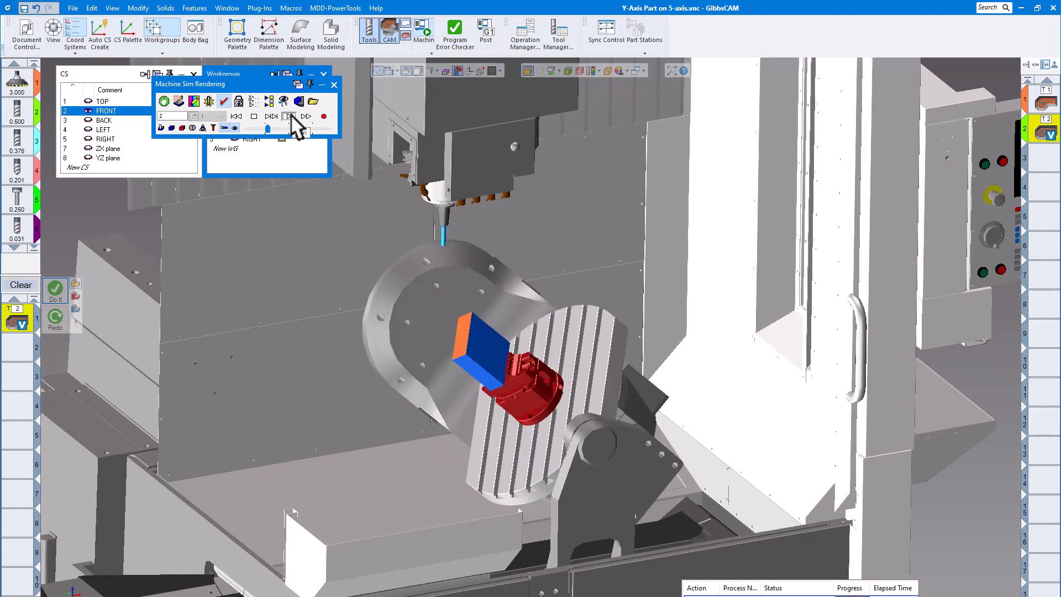
pyautogui.click(282, 125)
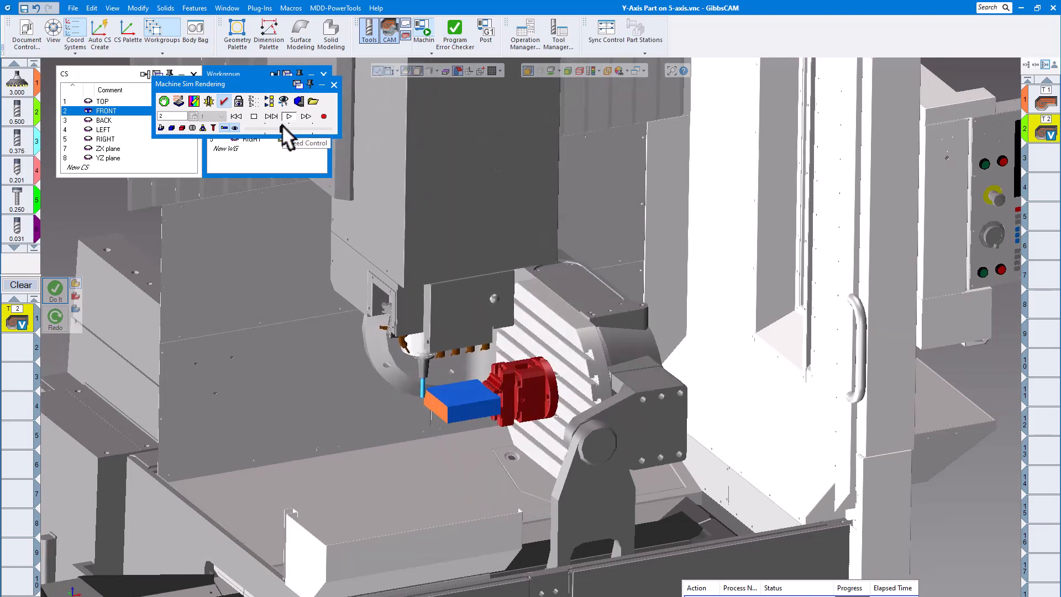
pyautogui.click(291, 126)
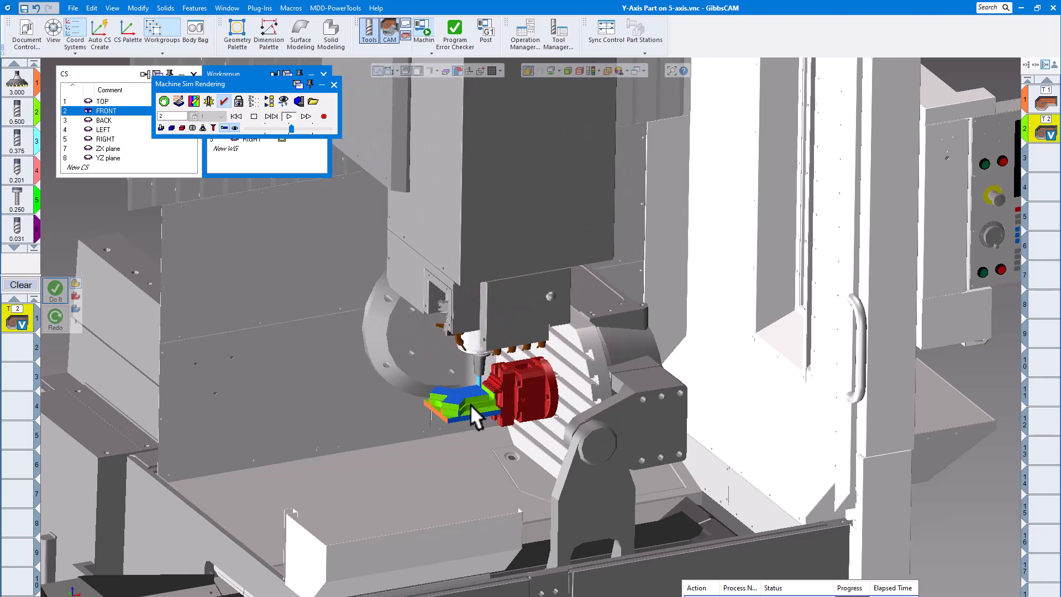
pyautogui.scroll(5, 473, 412)
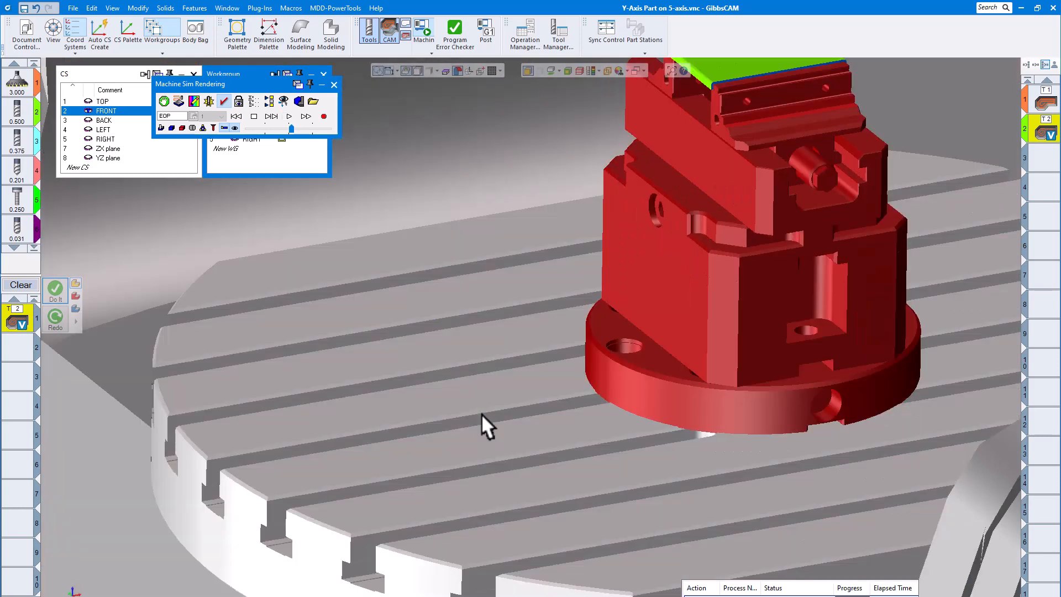
pyautogui.scroll(-5, 579, 274)
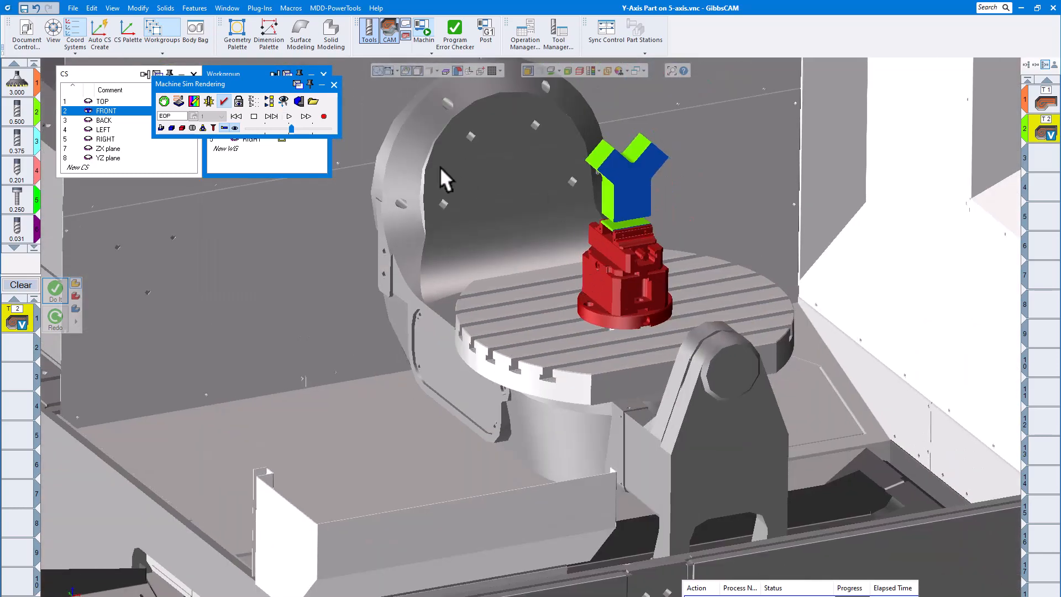
pyautogui.click(334, 84)
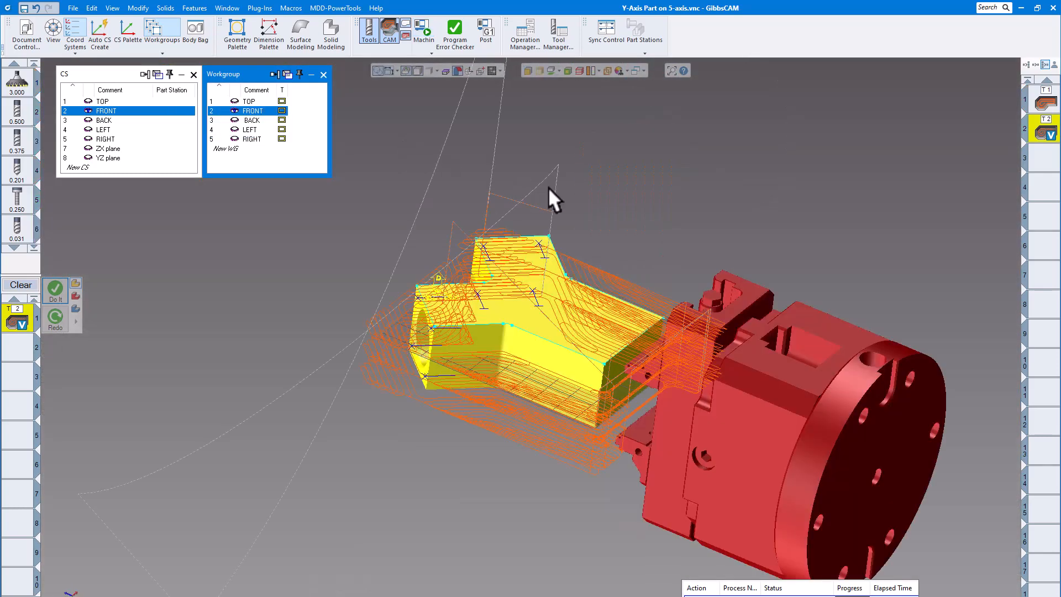
# - Reopen the VoluMill process settings without the Feature Manager and review its Technology Expert cutting recommendations
pyautogui.doubleClick(1044, 138)
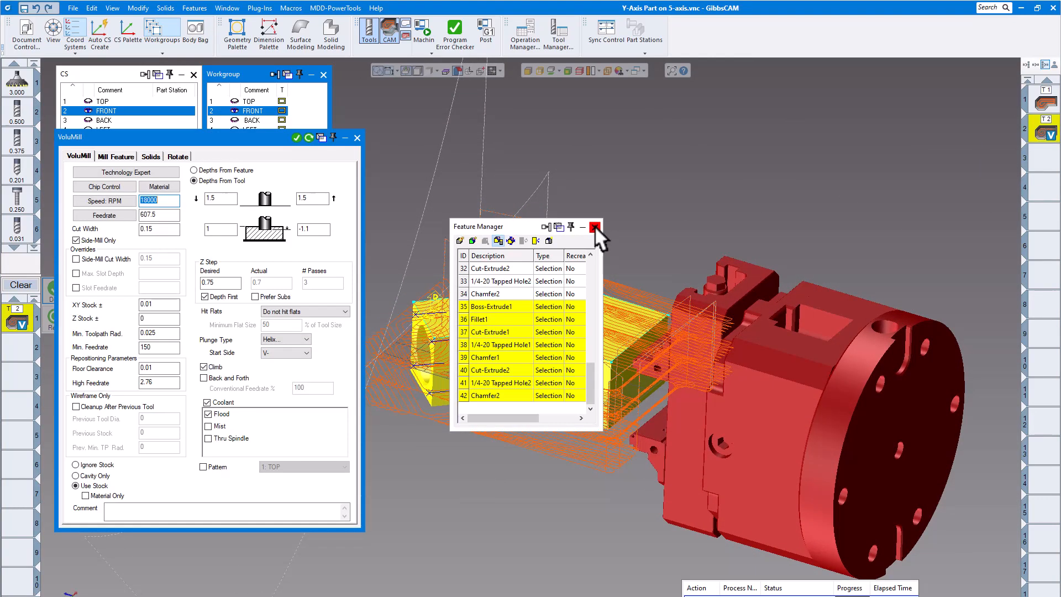
pyautogui.click(595, 227)
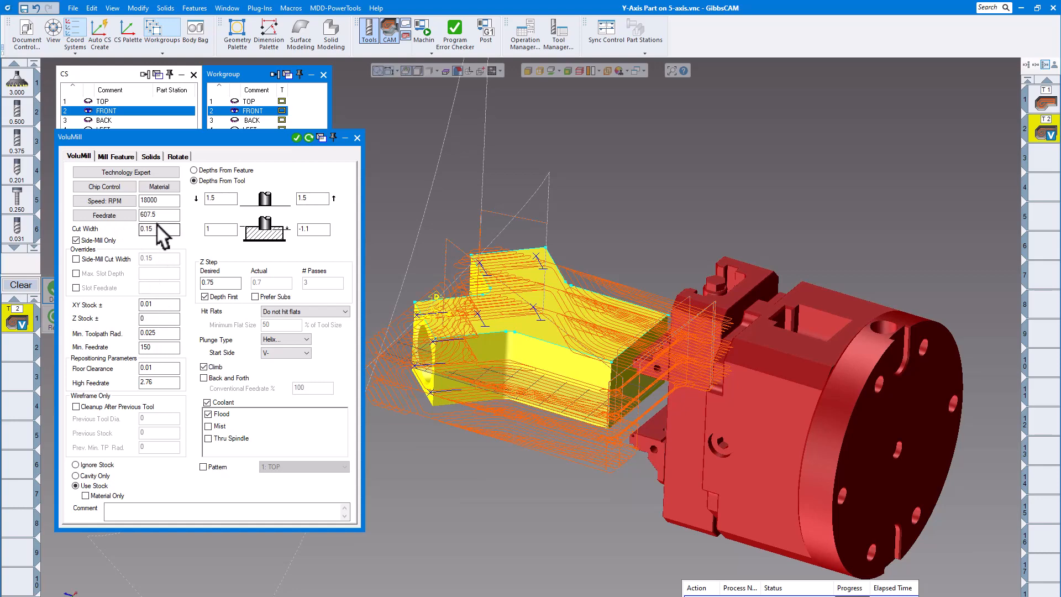
pyautogui.click(134, 170)
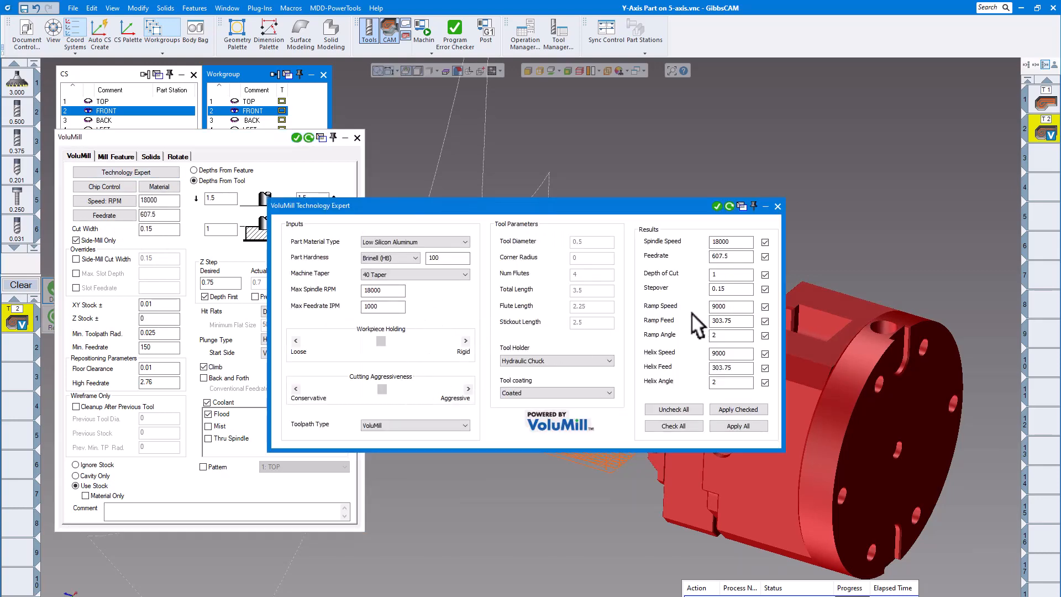
pyautogui.click(778, 206)
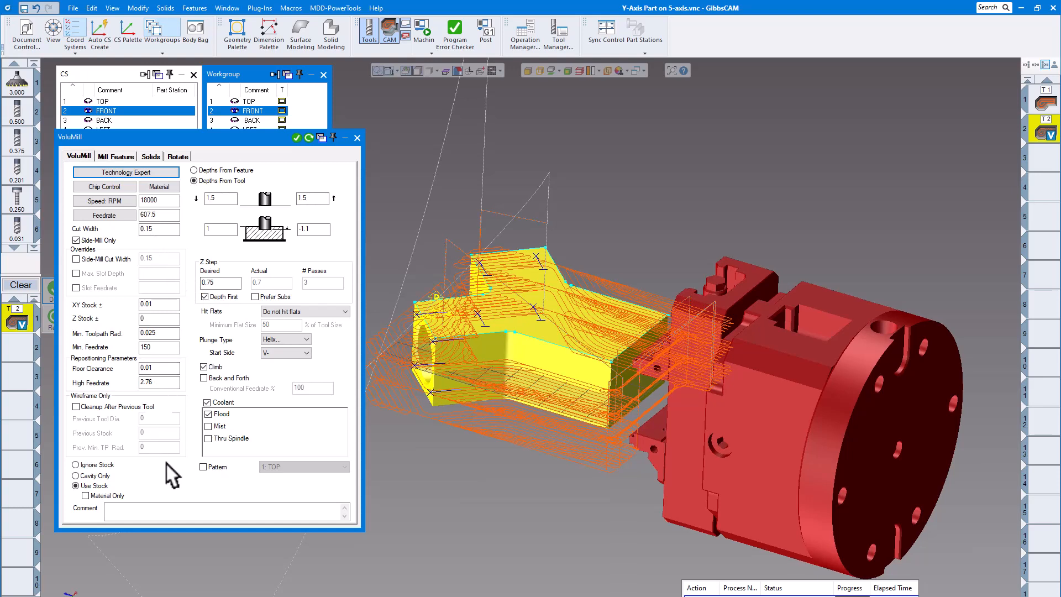
# - Enable Material Only for the VoluMill process, regenerate the operation's toolpath, and close the process settings
pyautogui.click(85, 495)
pyautogui.click(308, 136)
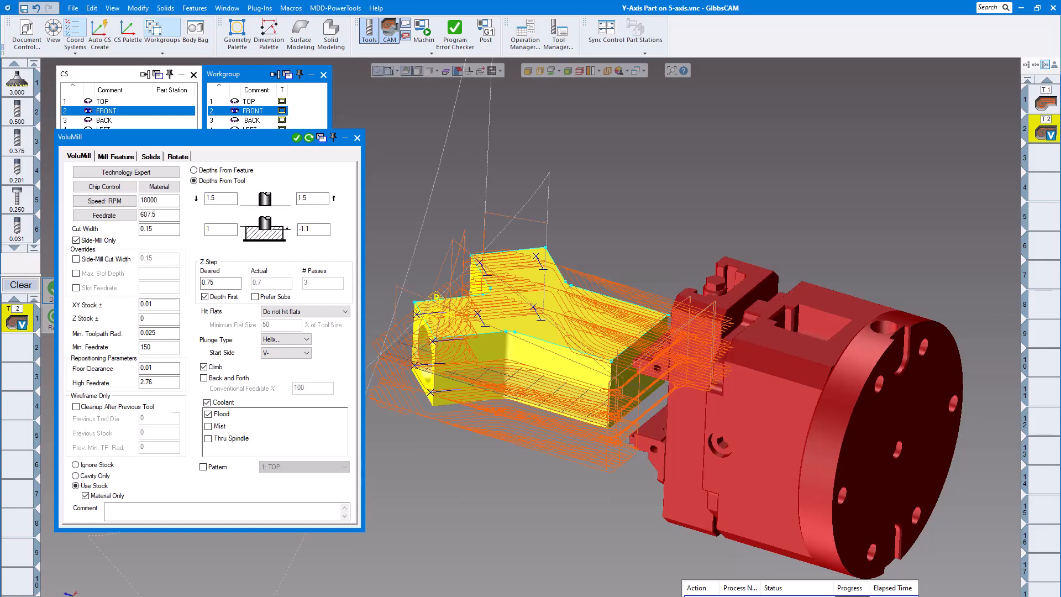
pyautogui.moveTo(805, 192); pyautogui.dragTo(495, 201, button='middle')
pyautogui.click(357, 137)
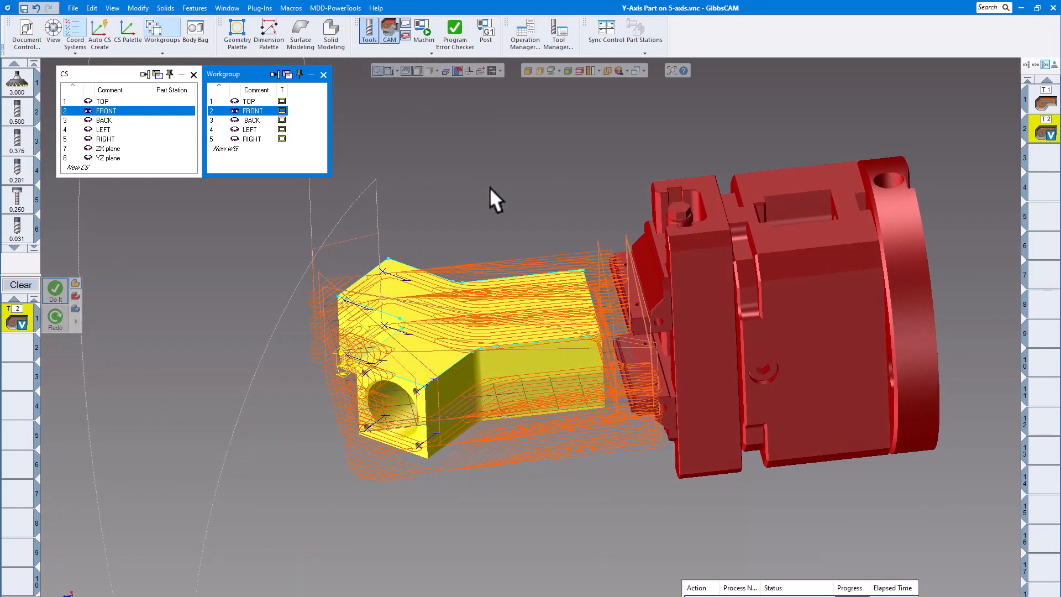
# - Set the body type of the bagged Extrude stock block to Stock and close the Body Bag
pyautogui.click(196, 29)
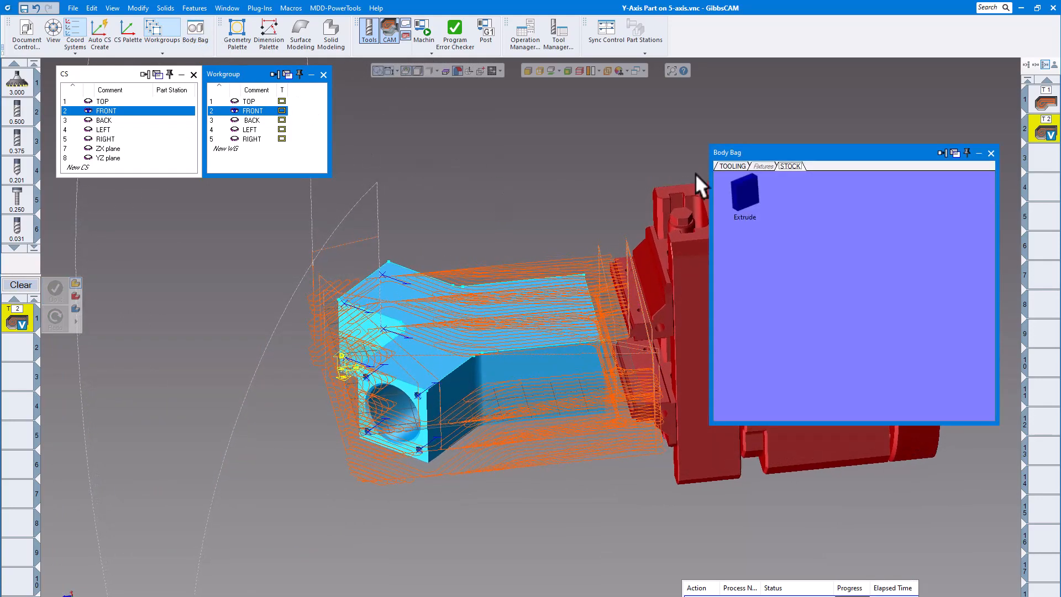
pyautogui.moveTo(790, 148); pyautogui.dragTo(696, 144)
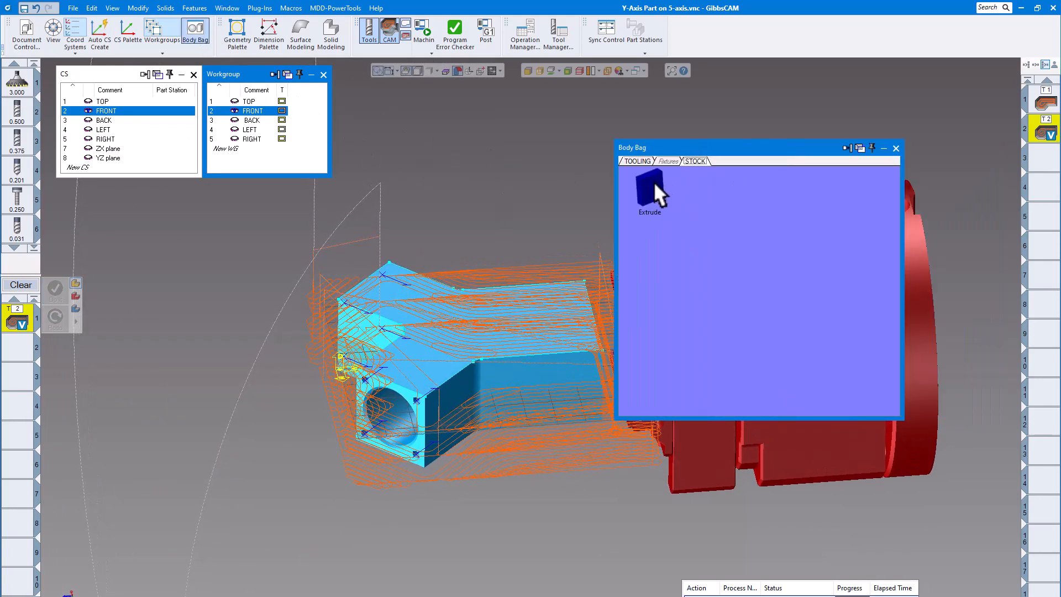
pyautogui.click(655, 183)
pyautogui.rightClick(655, 184)
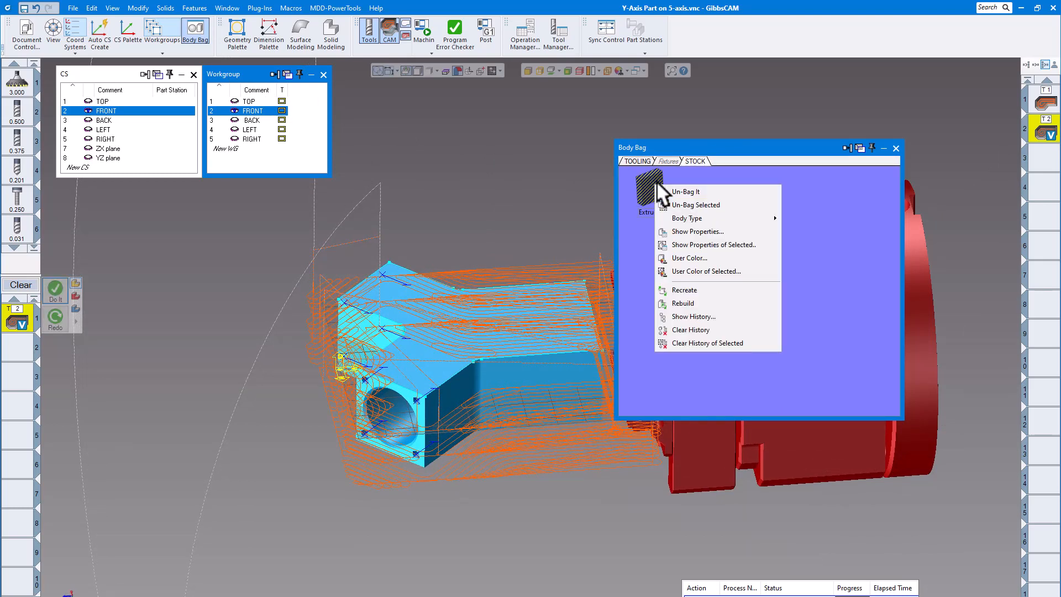
pyautogui.moveTo(686, 216)
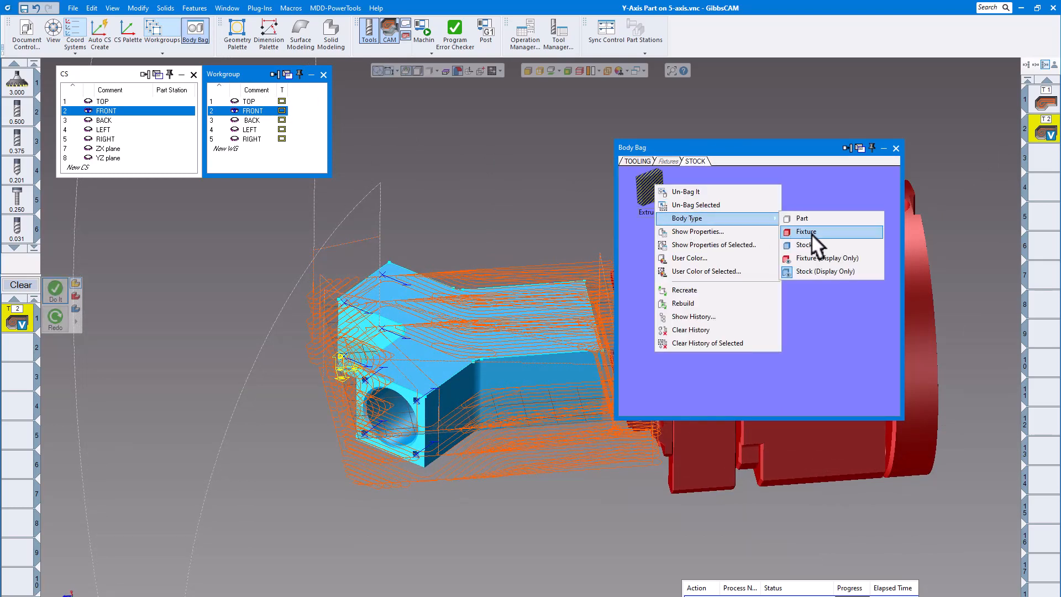
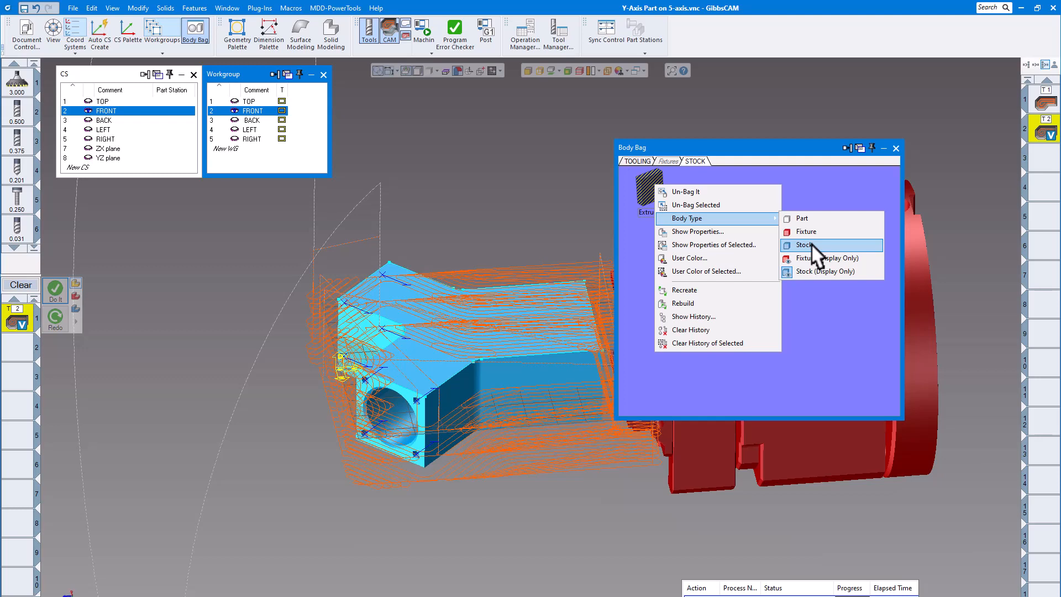
pyautogui.click(811, 242)
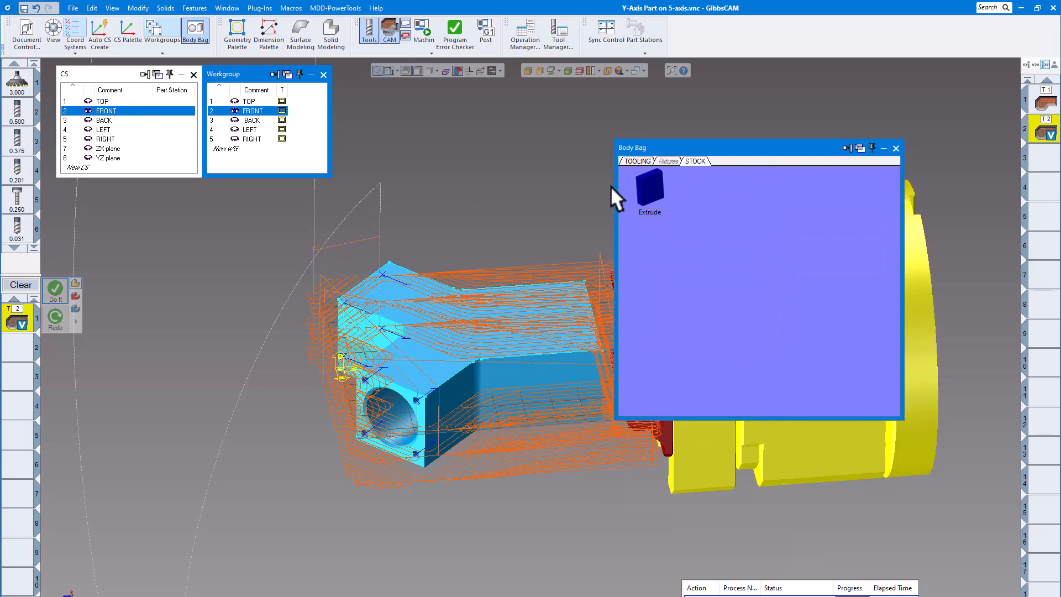
pyautogui.click(742, 188)
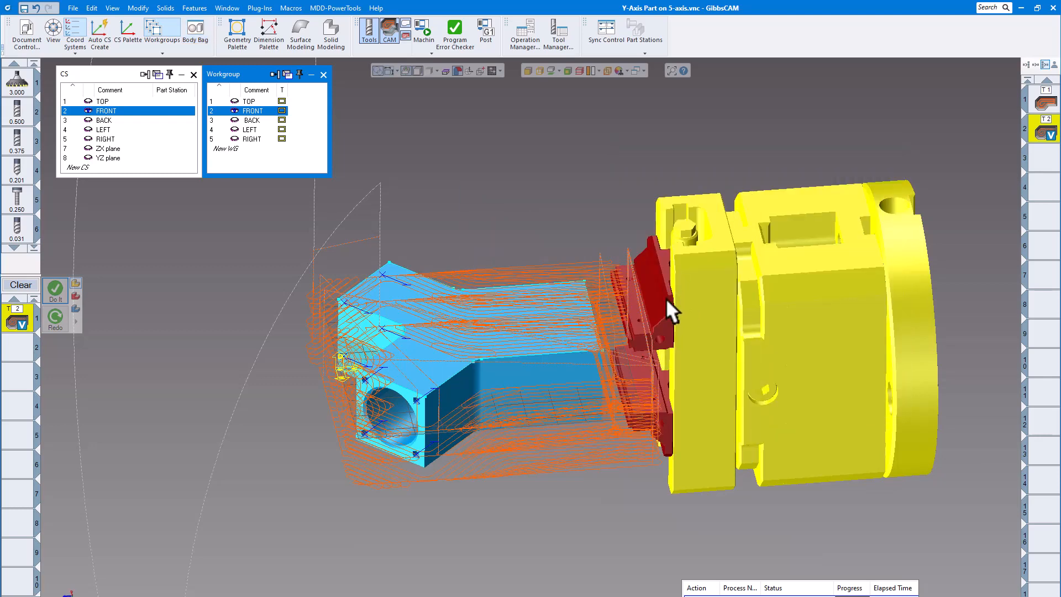
# - Select both vise jaws and set their body type to Fixture
pyautogui.click(664, 296)
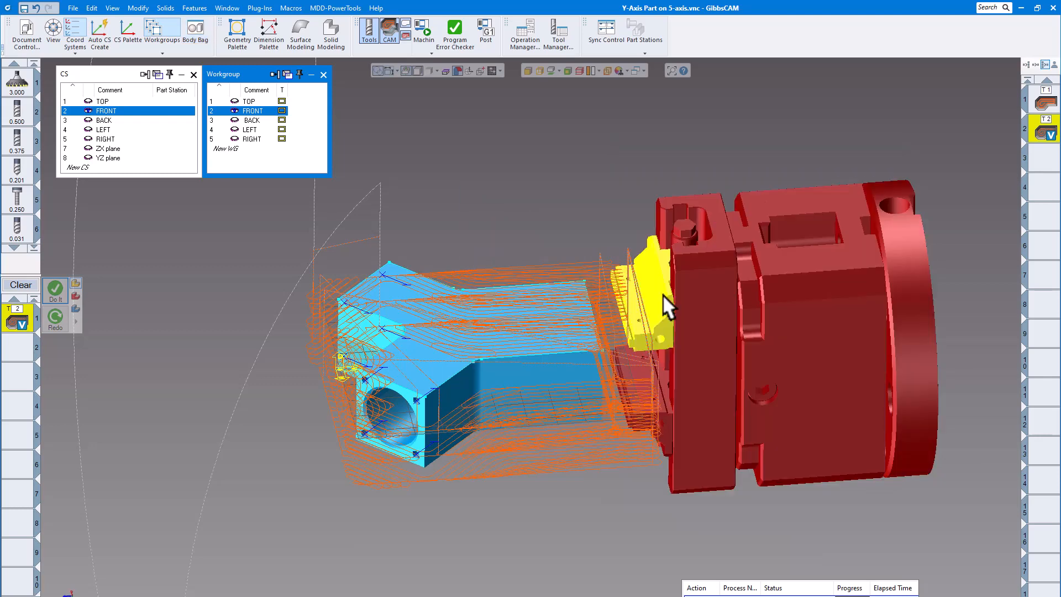
pyautogui.keyDown('shift'); pyautogui.click(662, 419); pyautogui.keyUp('shift')
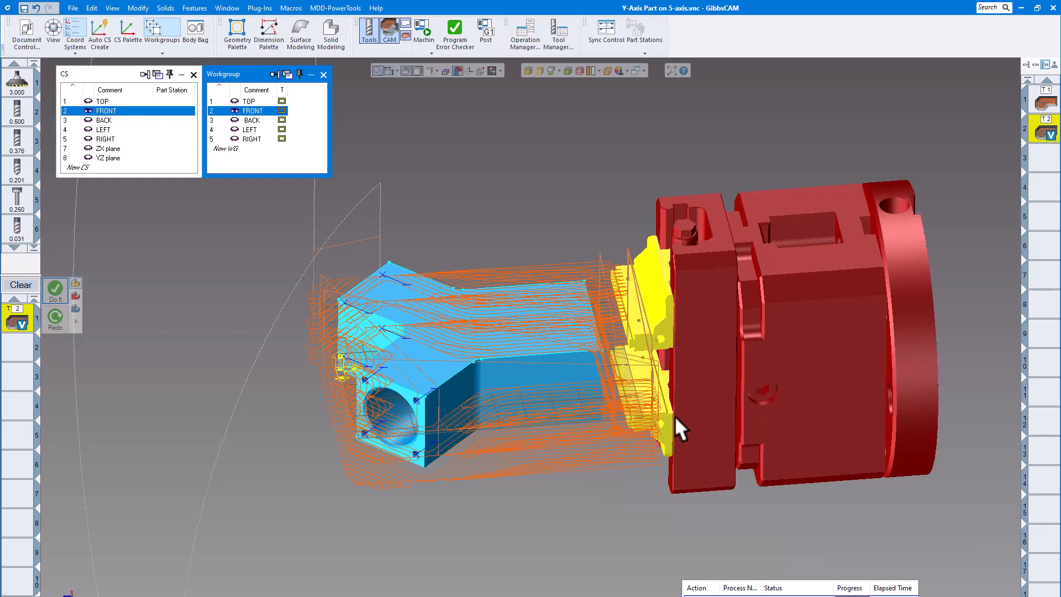
pyautogui.rightClick(649, 268)
pyautogui.moveTo(677, 300)
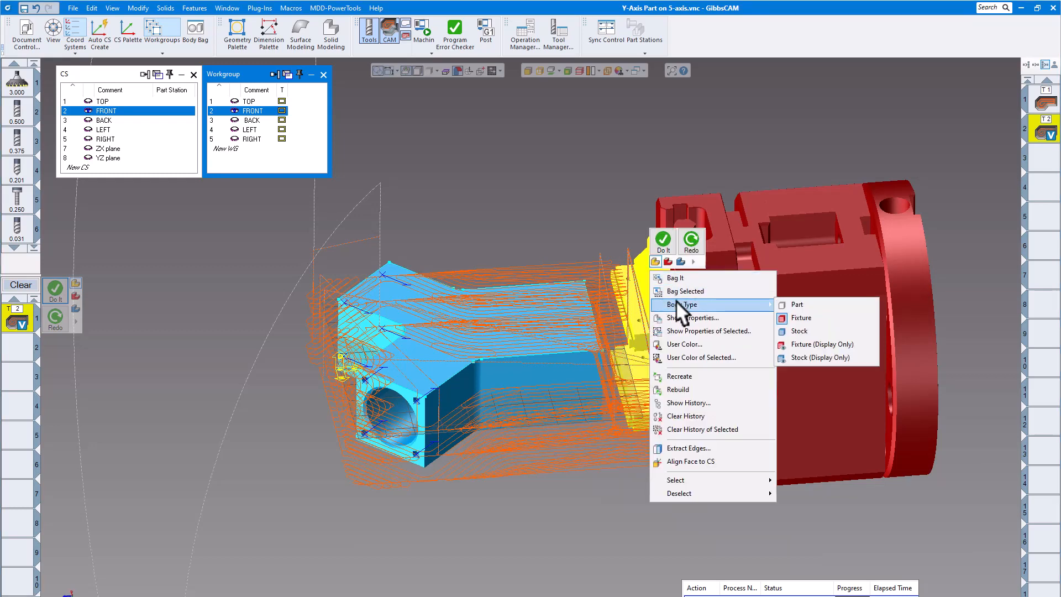
pyautogui.click(802, 313)
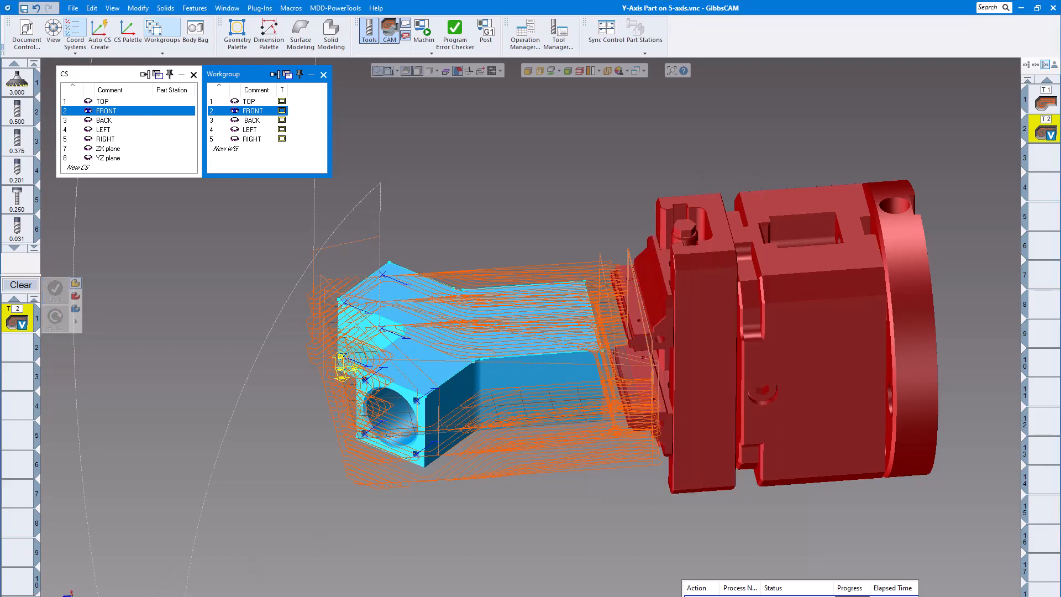
# - Show the vise setup in the isometric view and select the Y-Fitting body
pyautogui.click(64, 575)
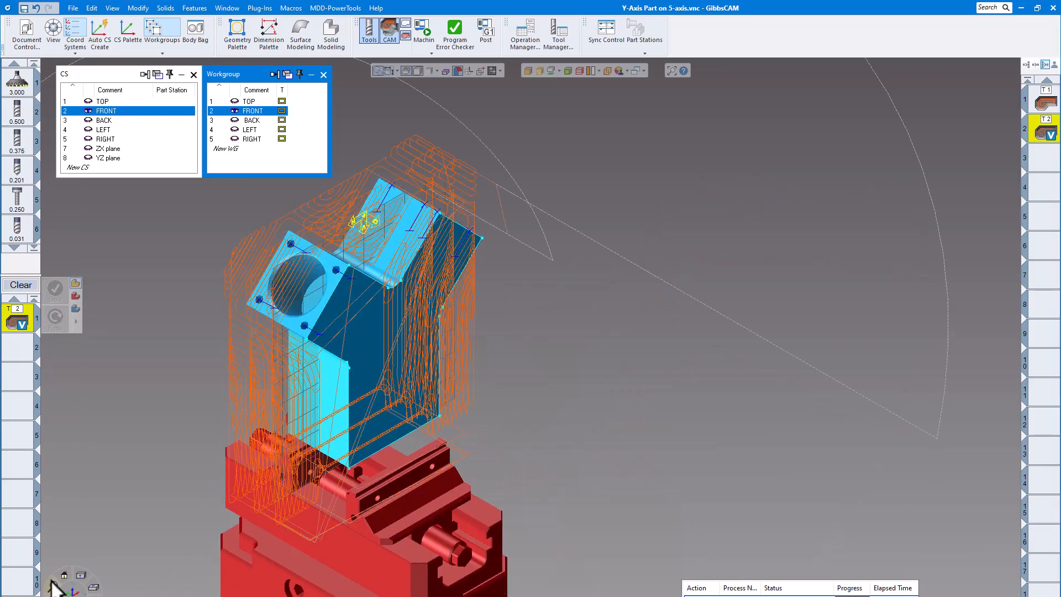
pyautogui.click(53, 584)
pyautogui.scroll(-1, 556, 387)
pyautogui.scroll(-5, 556, 387)
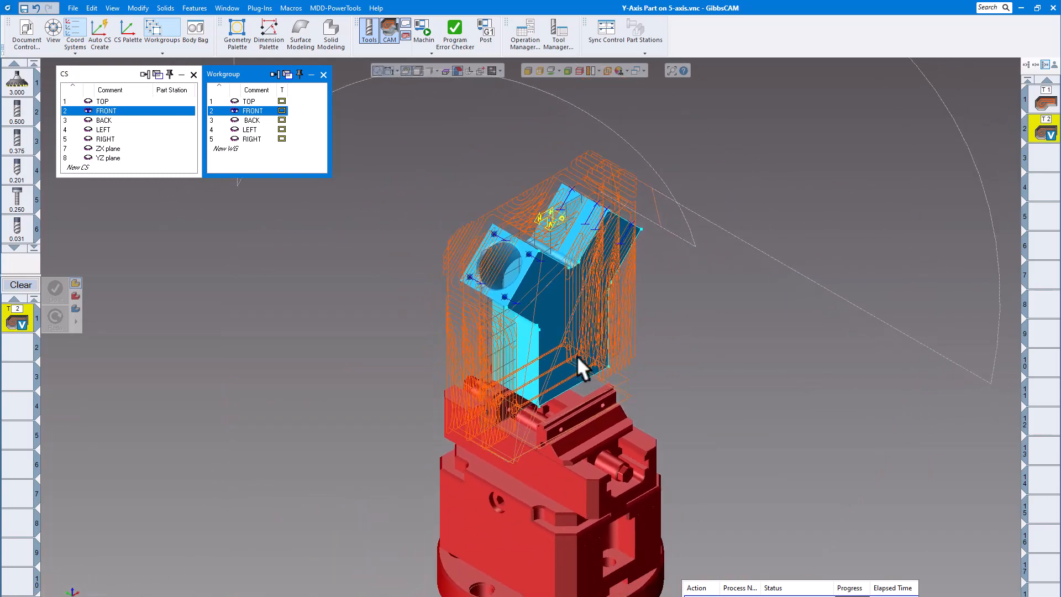
pyautogui.moveTo(602, 347); pyautogui.dragTo(637, 346, button='middle')
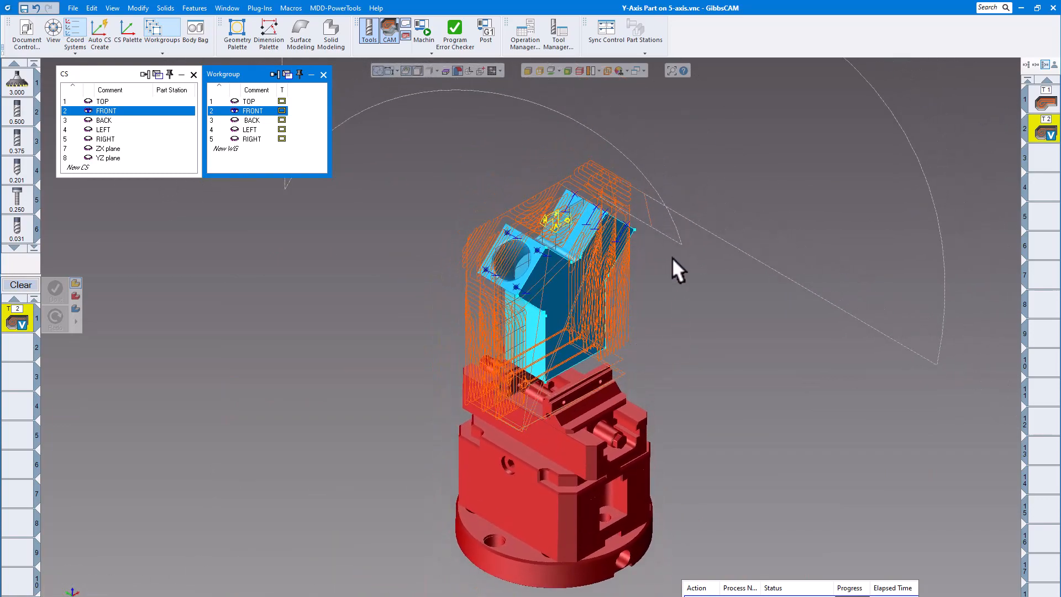
pyautogui.click(591, 312)
pyautogui.scroll(3, 592, 313)
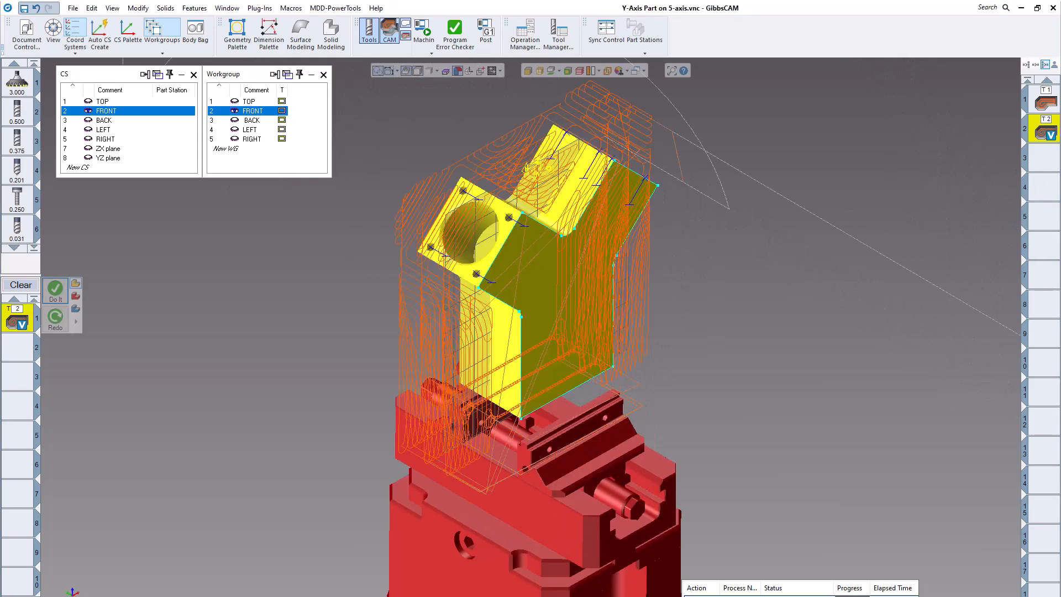
# - Run the machine simulation with the regenerated VoluMill toolpath, inspect the roughed Y-Fitting in the vise, and close the simulation
pyautogui.click(416, 22)
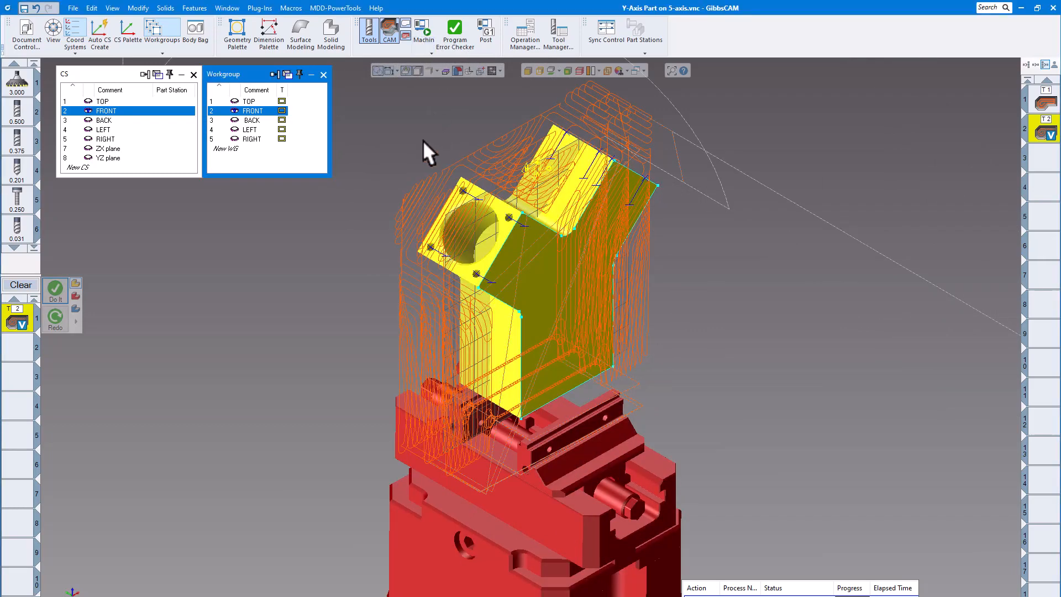
pyautogui.click(426, 32)
pyautogui.click(288, 116)
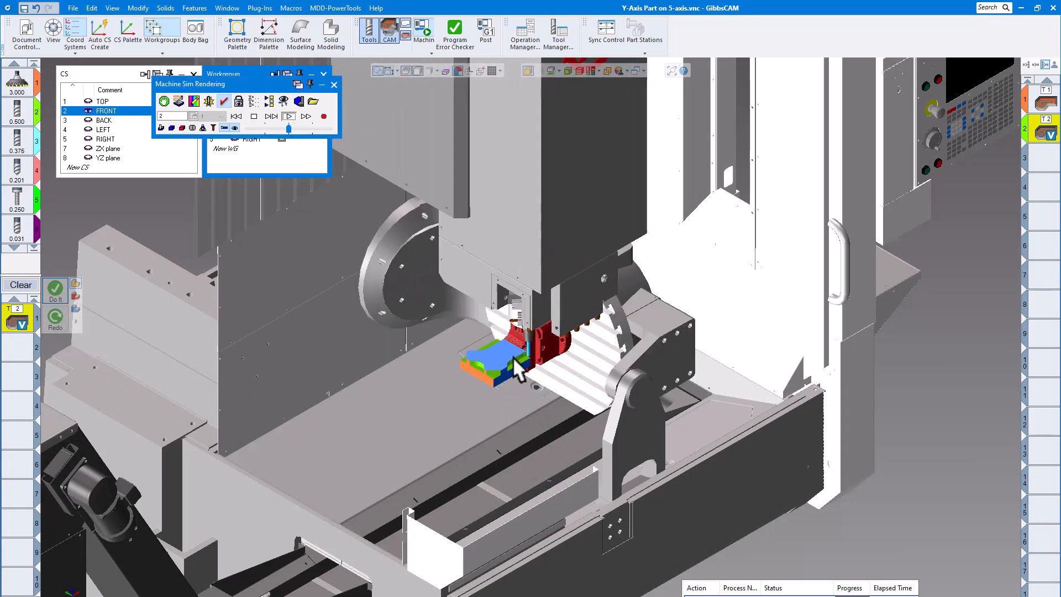
pyautogui.scroll(5, 499, 381)
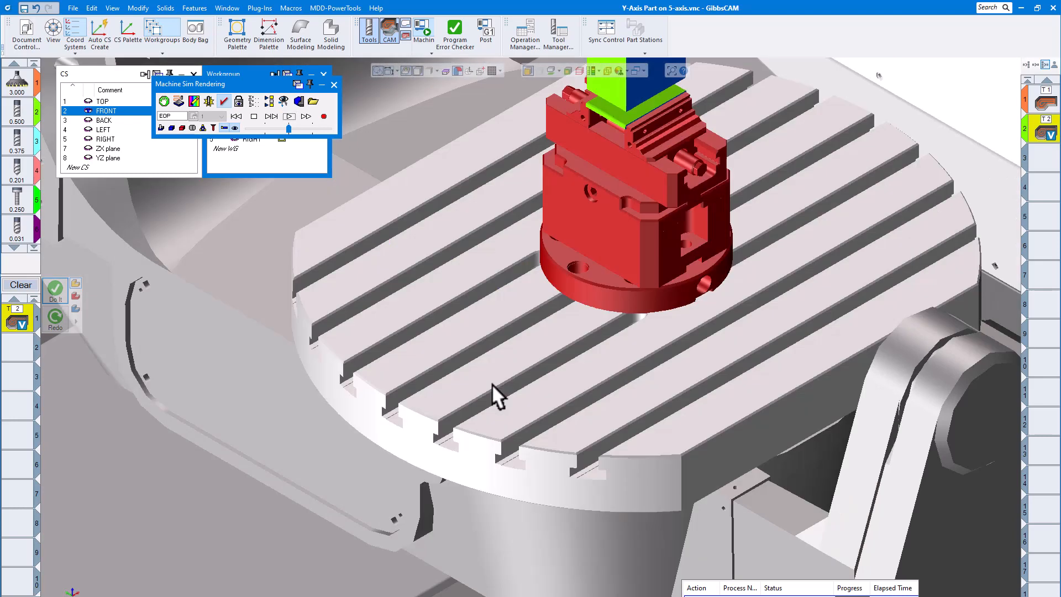
pyautogui.scroll(-4, 694, 206)
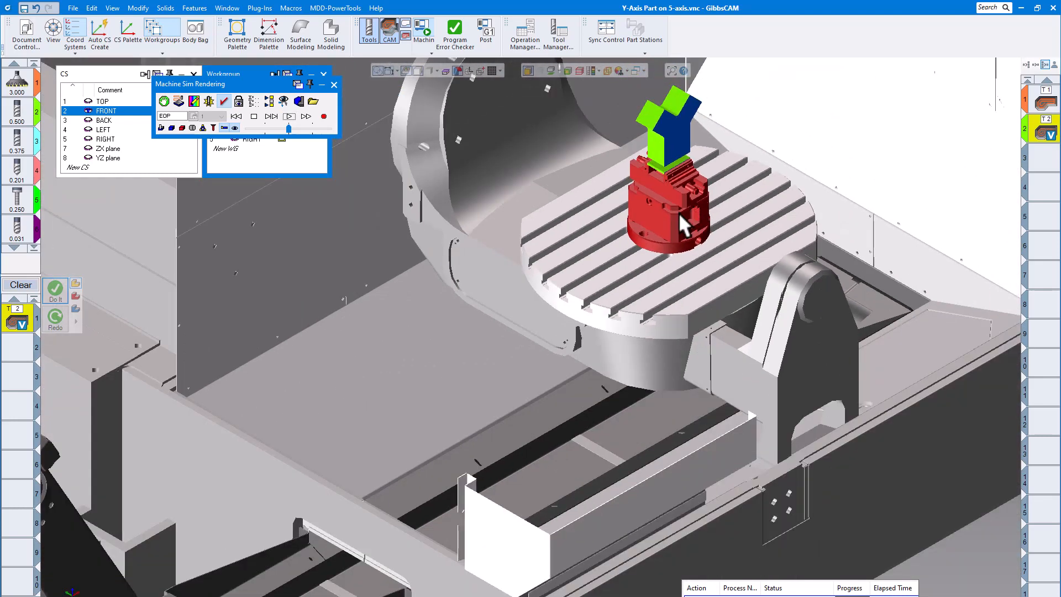
pyautogui.moveTo(680, 205); pyautogui.dragTo(680, 205, button='middle')
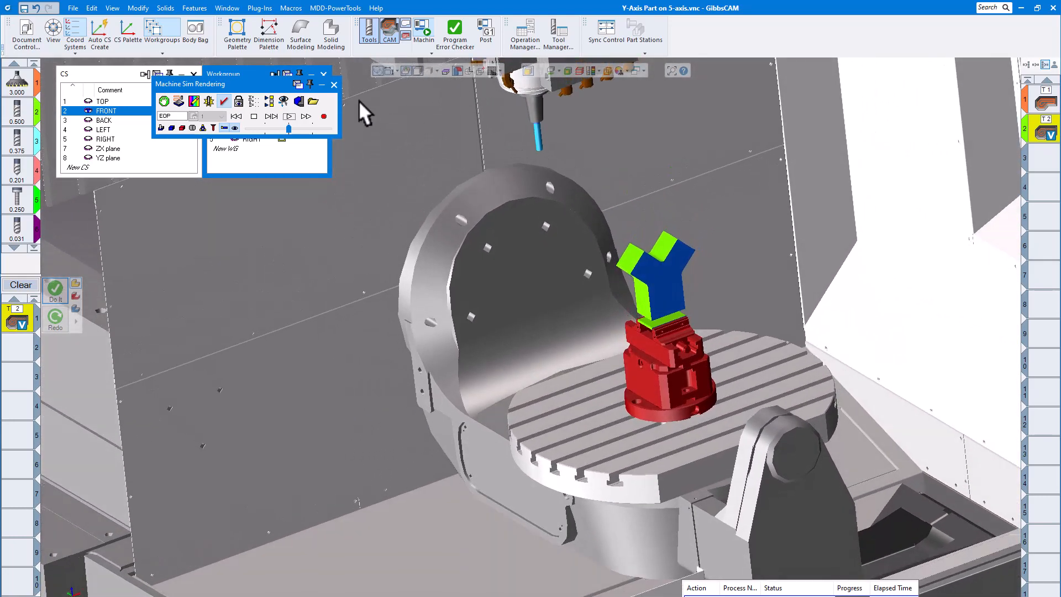
pyautogui.click(333, 84)
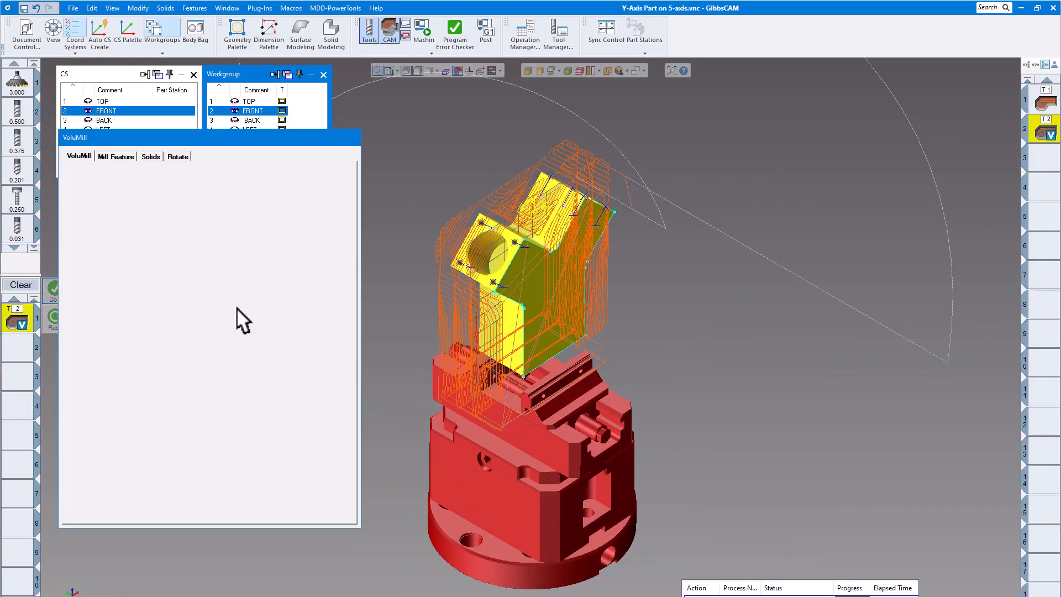
# - Set the VoluMill process's fixture clearance to 0.5, regenerate the toolpath, and close the process
pyautogui.moveTo(192, 135); pyautogui.dragTo(271, 133)
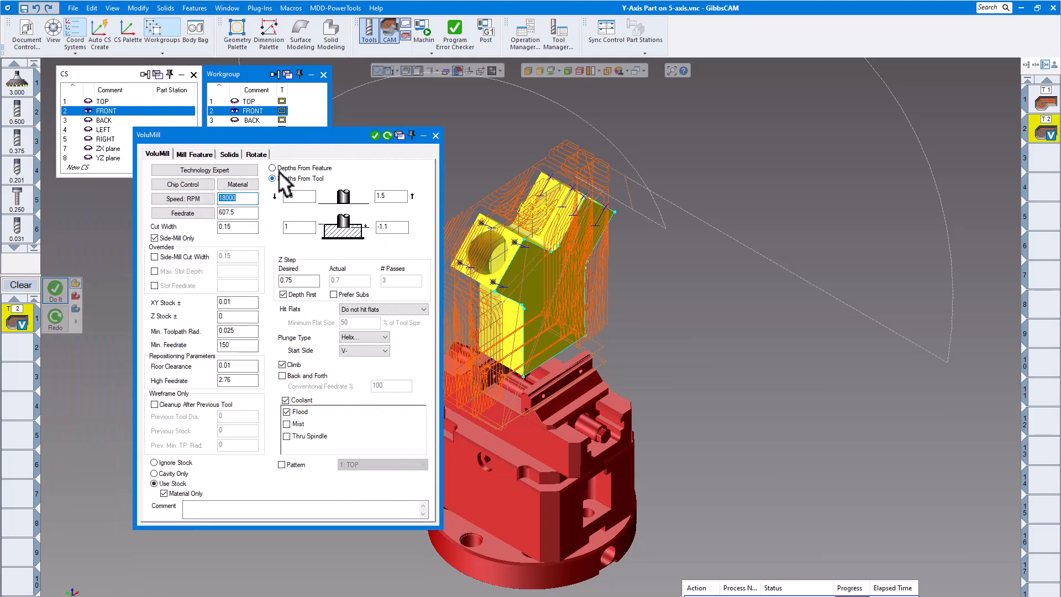
pyautogui.click(231, 153)
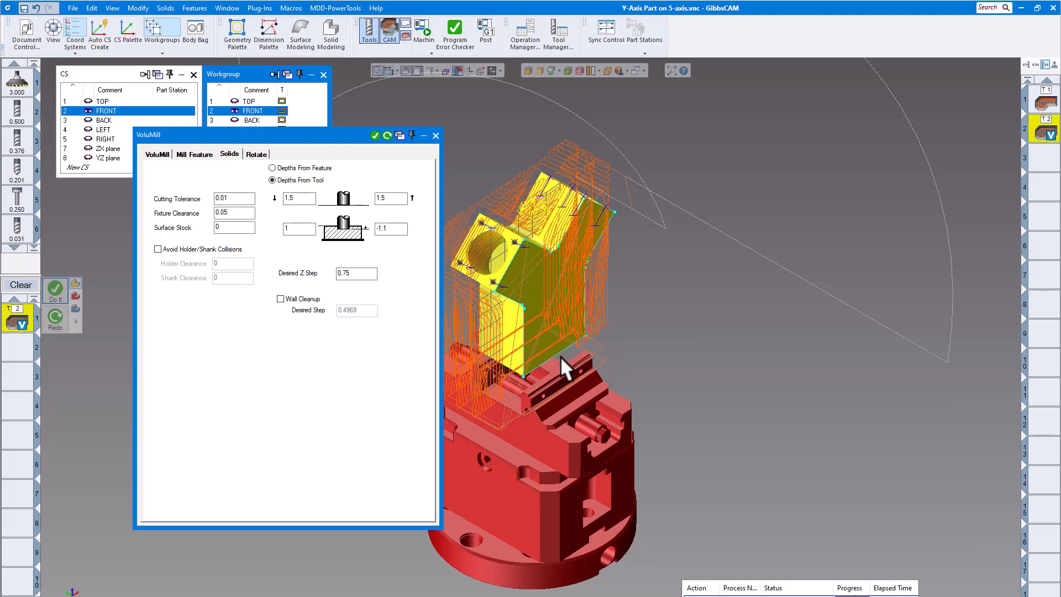
pyautogui.doubleClick(238, 214)
pyautogui.write('.5')
pyautogui.click(387, 135)
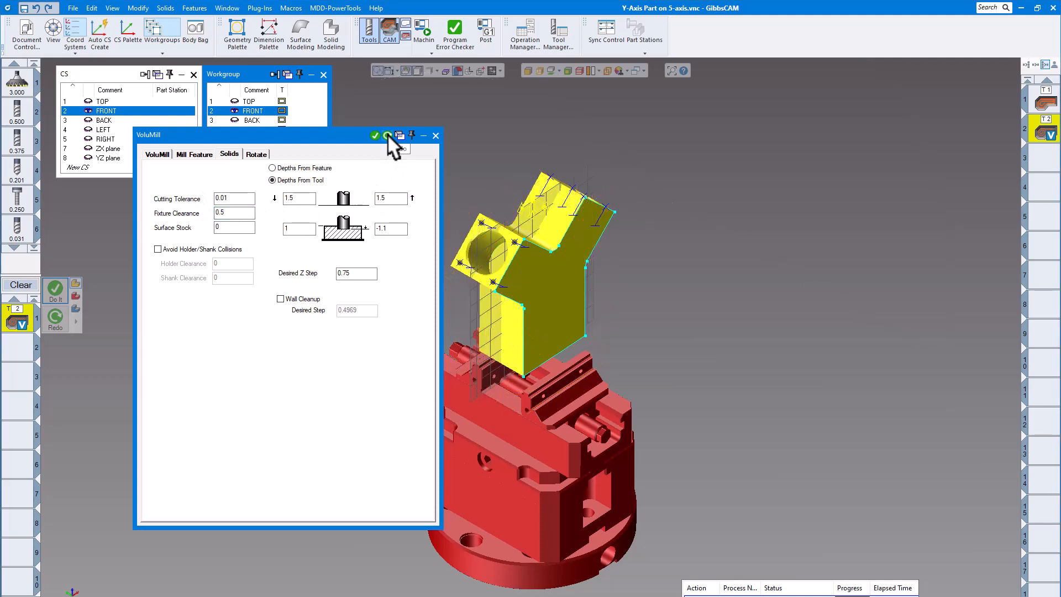
pyautogui.click(436, 135)
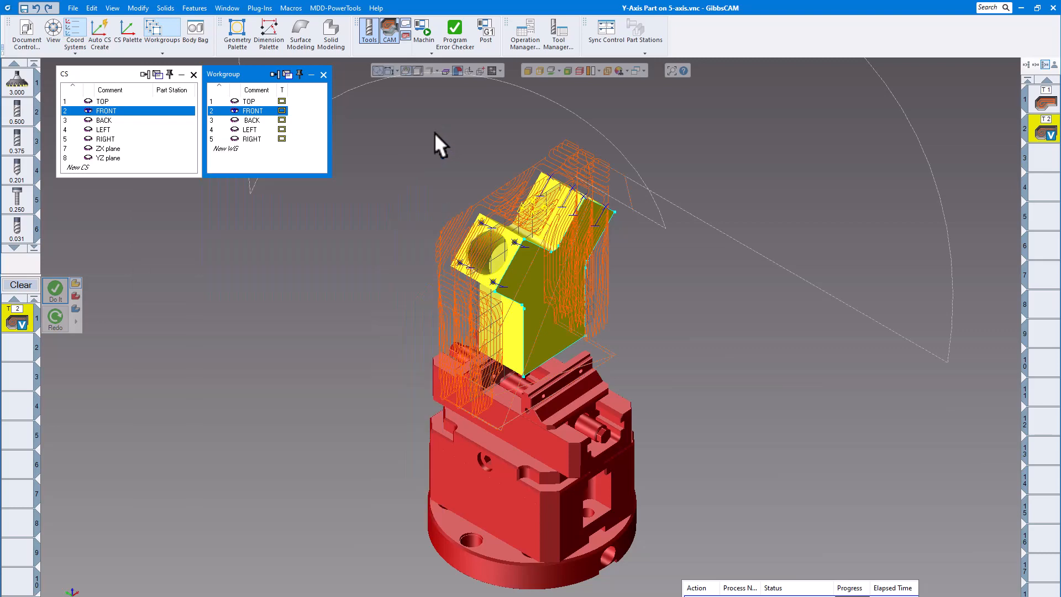
# - Run the machine simulation with the updated fixture clearance, inspect the roughed Y-Fitting near the vise jaws, and close the simulation
pyautogui.click(423, 25)
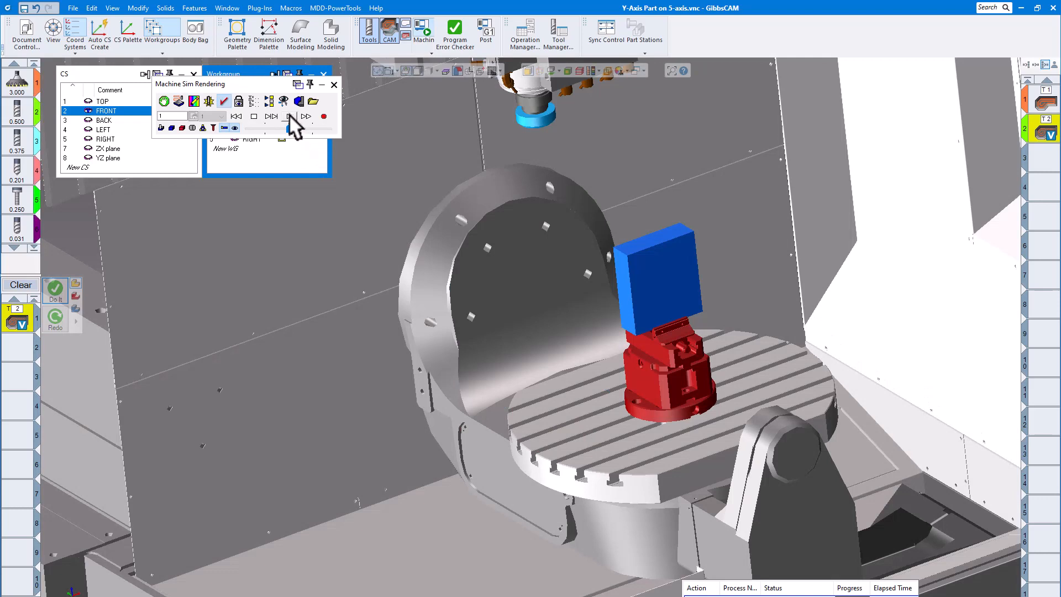
pyautogui.click(289, 116)
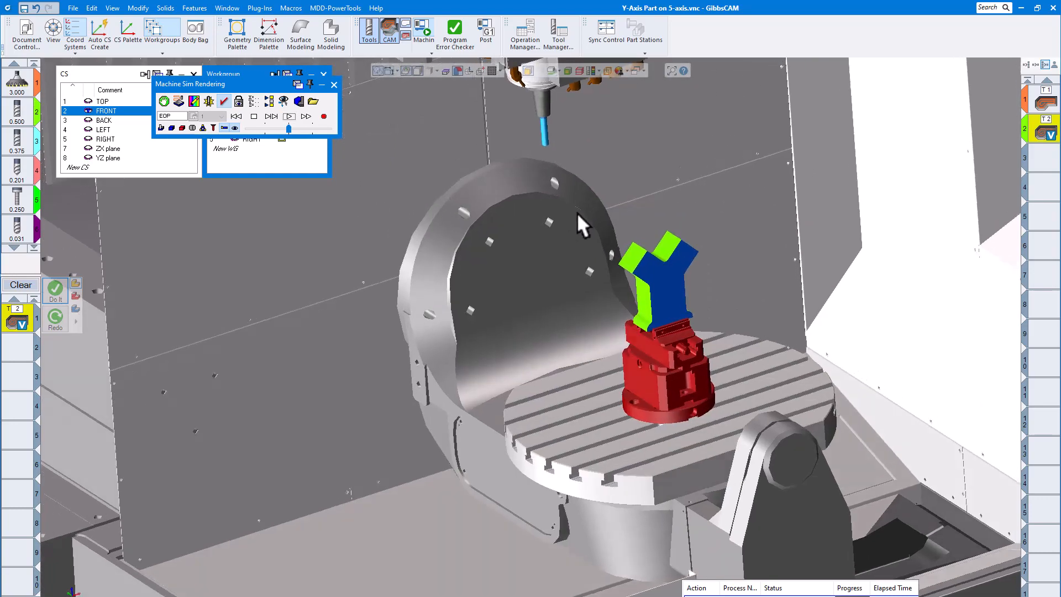
pyautogui.scroll(5, 613, 243)
pyautogui.scroll(1, 615, 253)
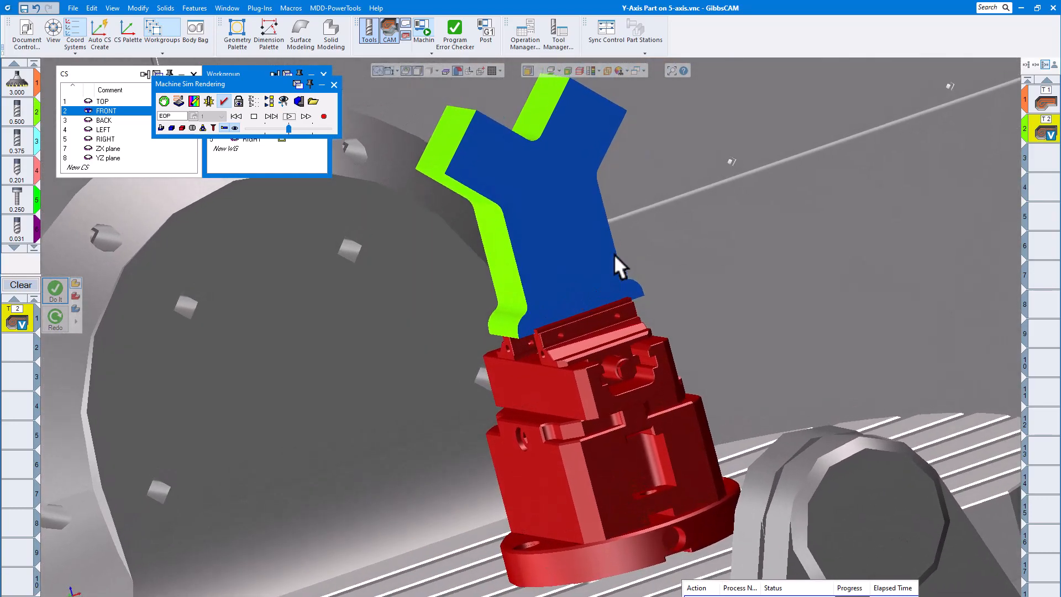
pyautogui.moveTo(614, 254); pyautogui.dragTo(615, 254, button='middle')
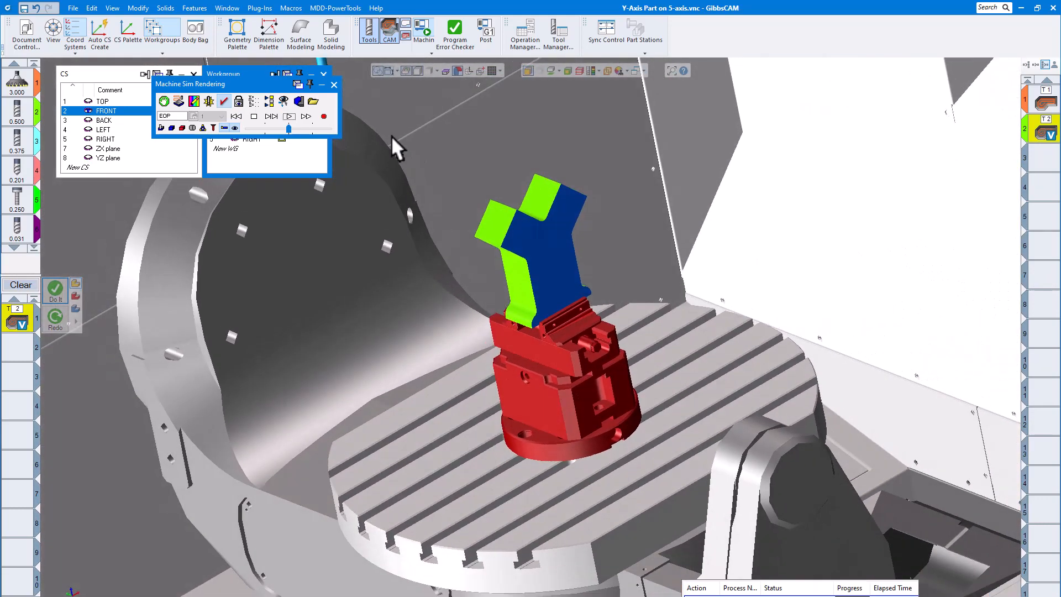
pyautogui.click(331, 85)
# - Select the Y-Fitting body and replace the loaded VoluMill process with a Contour process using the 0.500 endmill
pyautogui.moveTo(420, 161); pyautogui.dragTo(505, 369, button='middle')
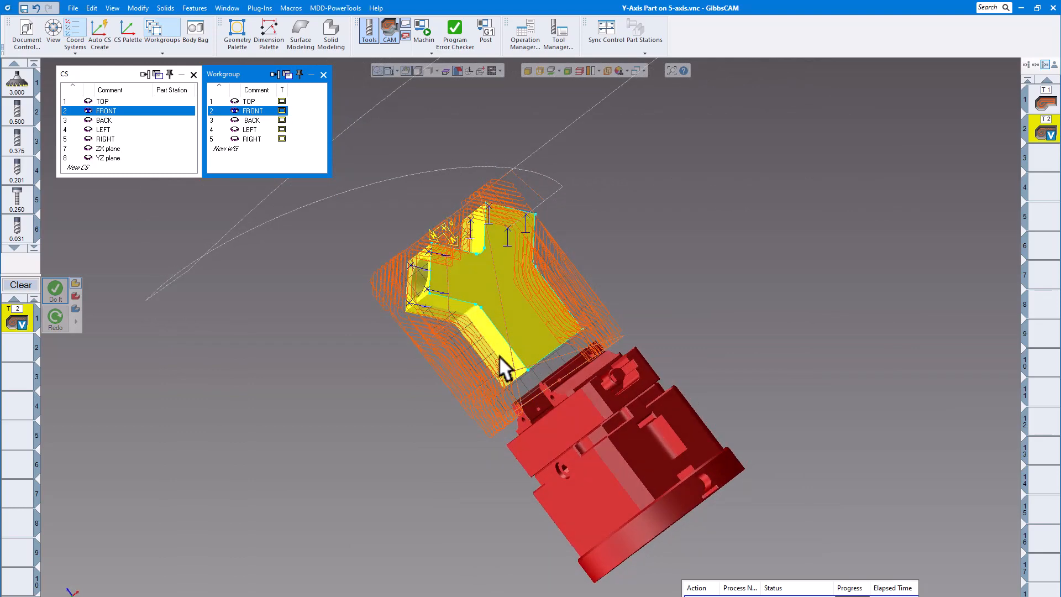
pyautogui.moveTo(560, 244); pyautogui.dragTo(443, 266, button='middle')
pyautogui.click(617, 220)
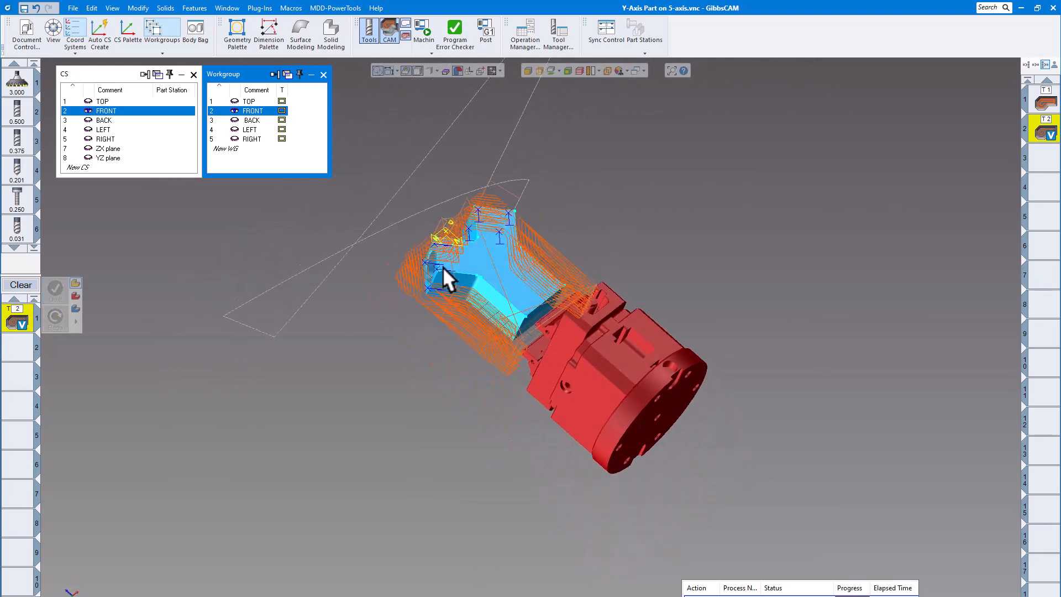
pyautogui.click(21, 283)
pyautogui.doubleClick(14, 314)
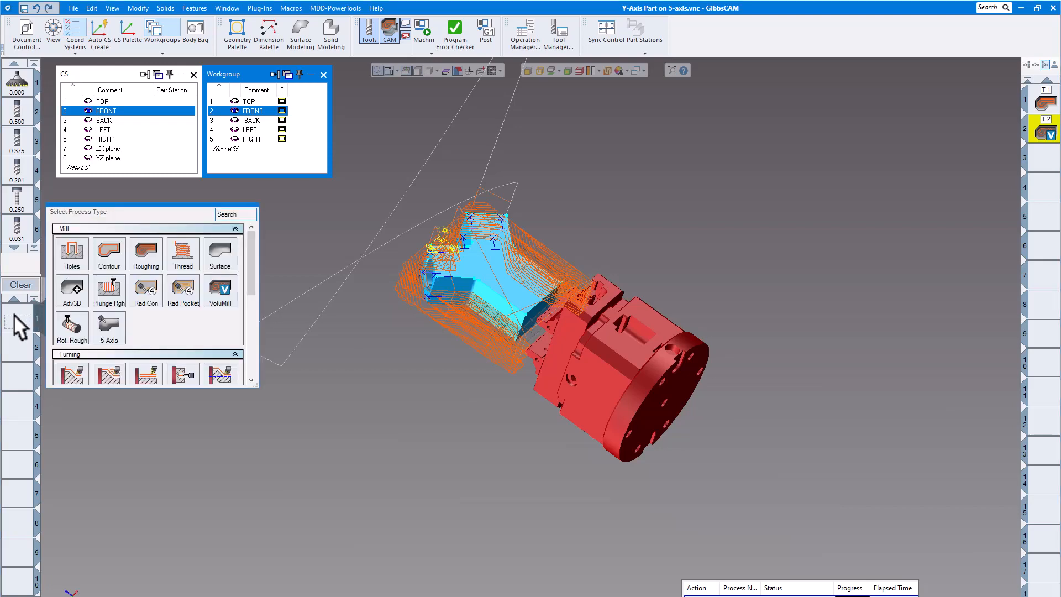
pyautogui.click(107, 255)
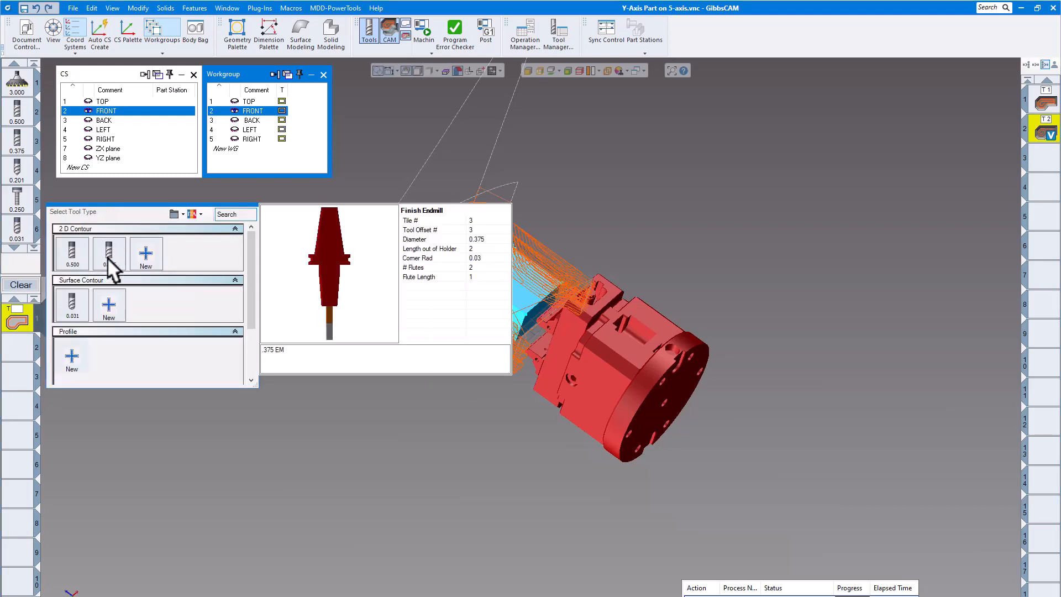
pyautogui.click(75, 254)
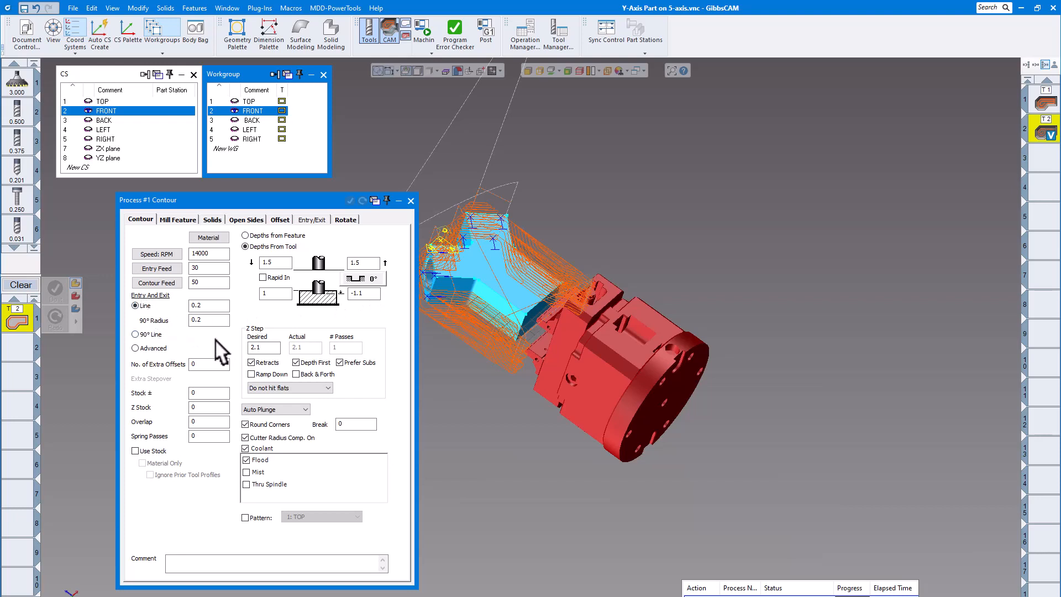
pyautogui.click(344, 220)
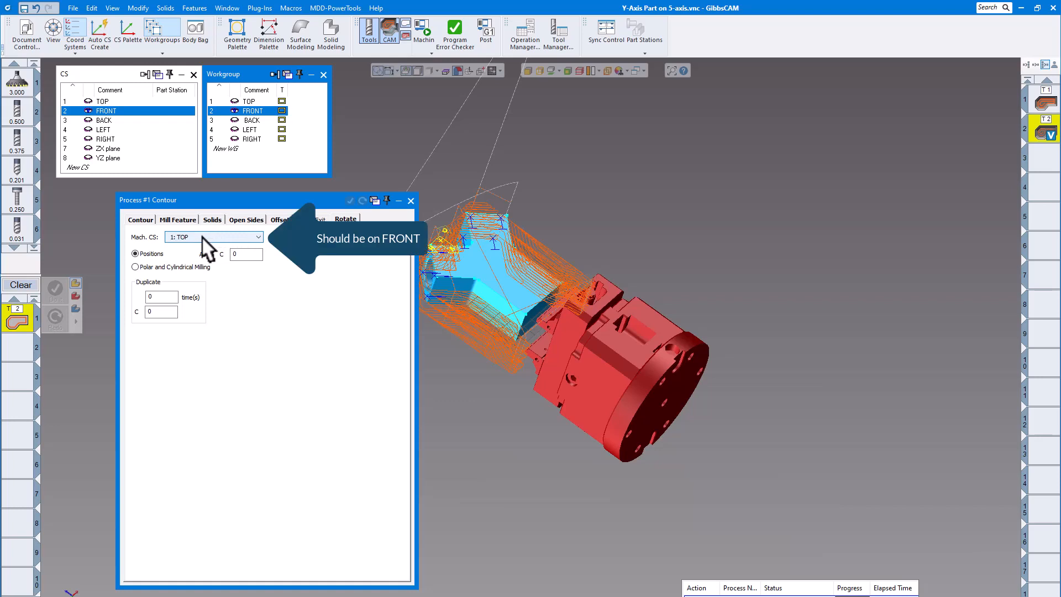
pyautogui.click(411, 200)
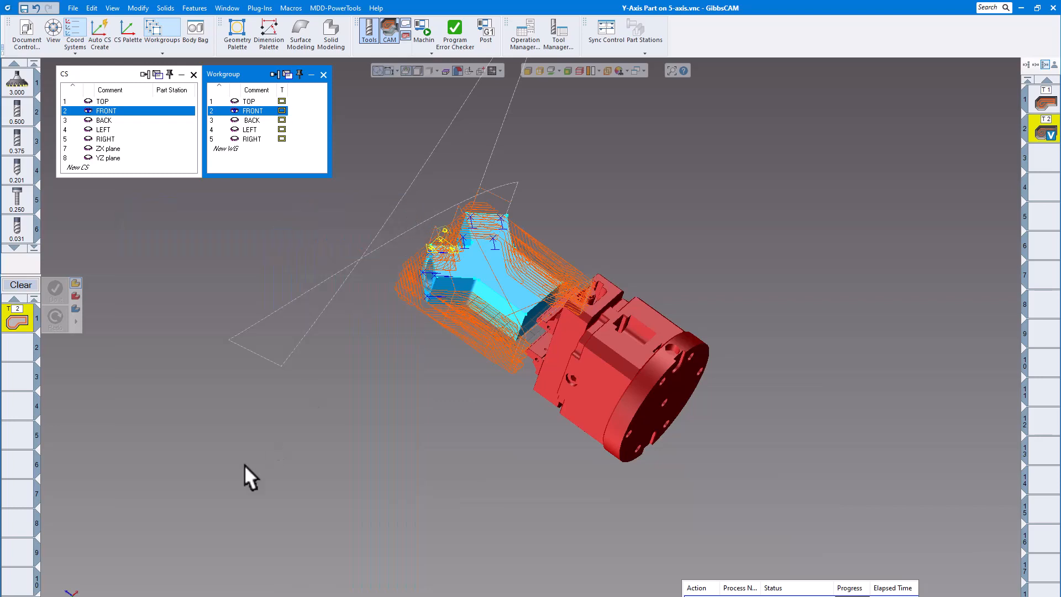
# - Pick the Y-Fitting's side edge near the vise as the contour start, cutting away from the vise around the Y to the opposite corner
pyautogui.click(64, 575)
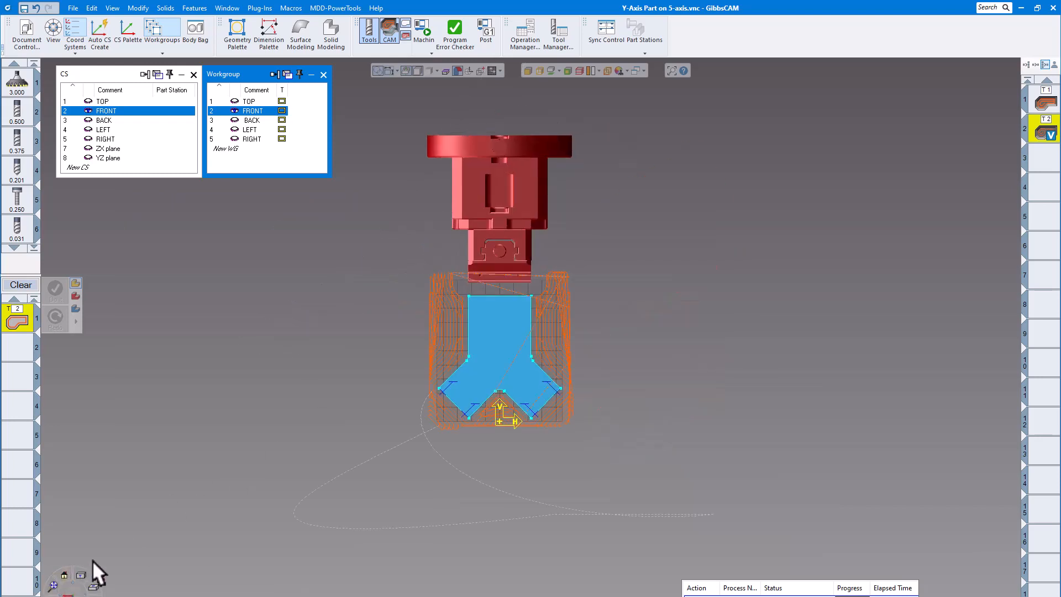
pyautogui.scroll(5, 523, 389)
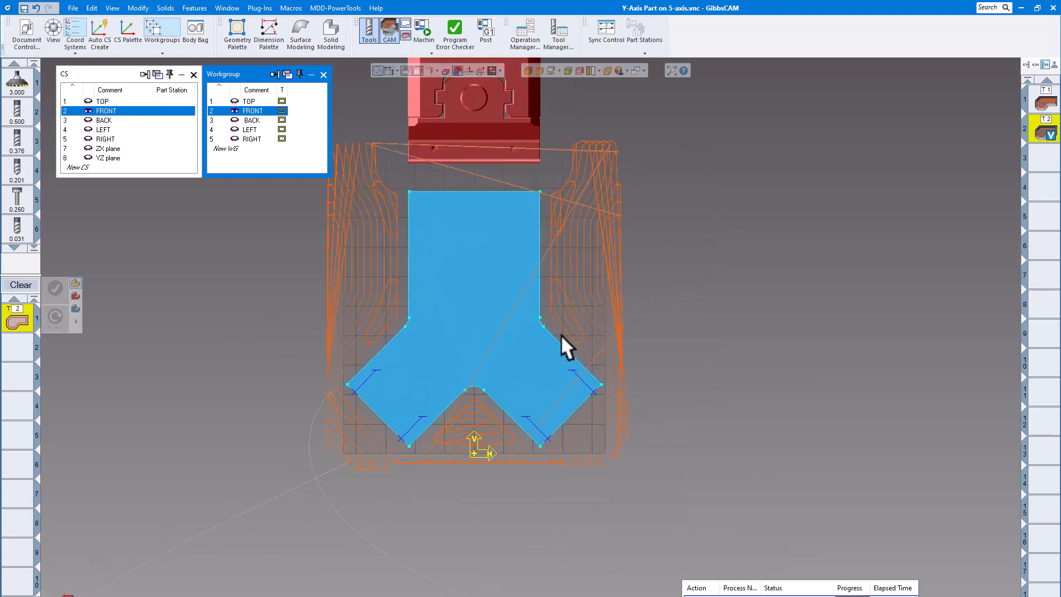
pyautogui.click(540, 203)
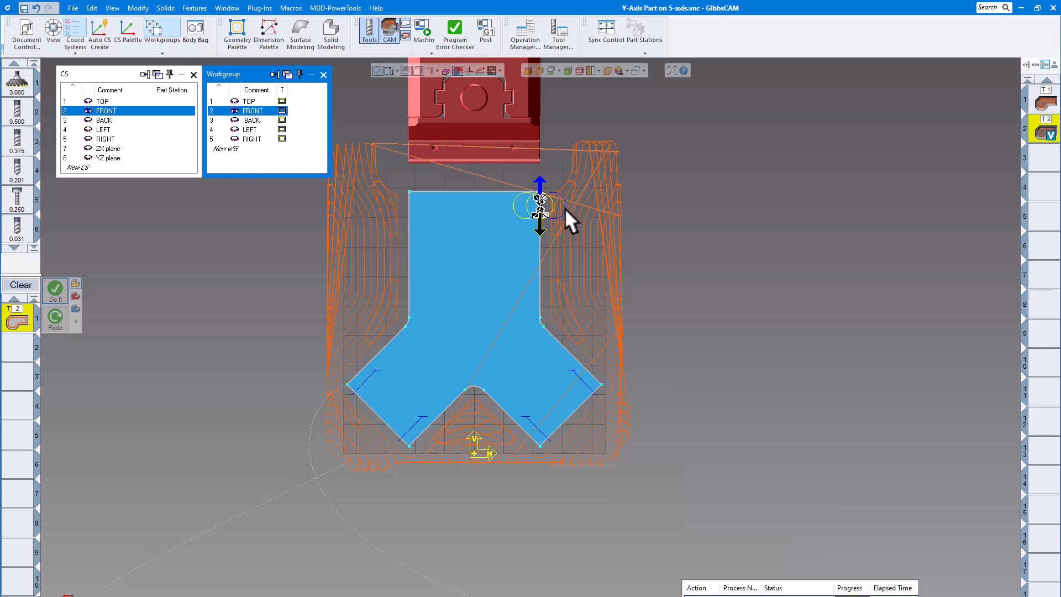
pyautogui.click(539, 227)
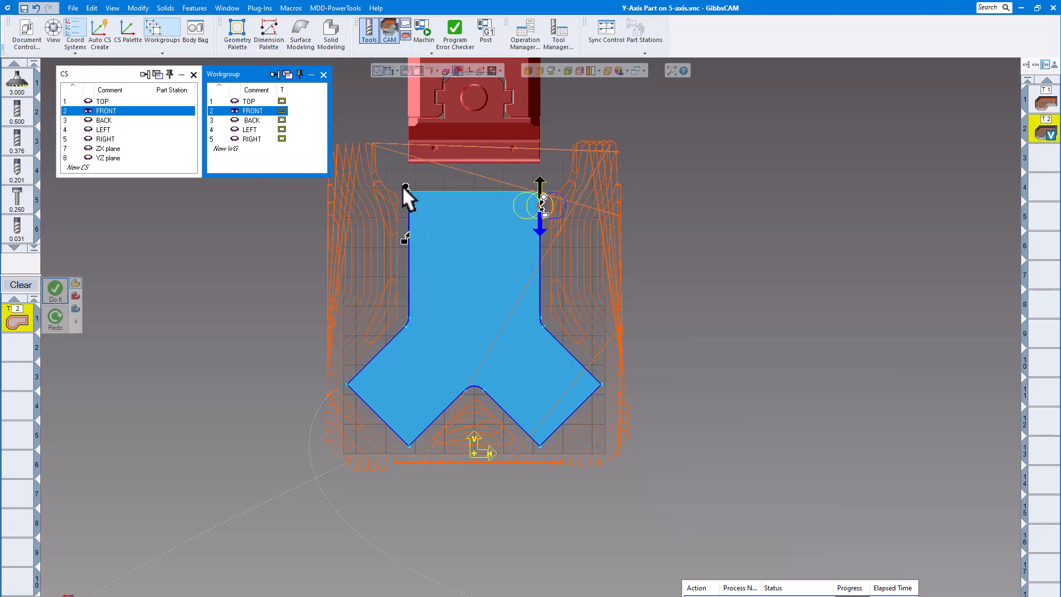
pyautogui.scroll(3, 539, 208)
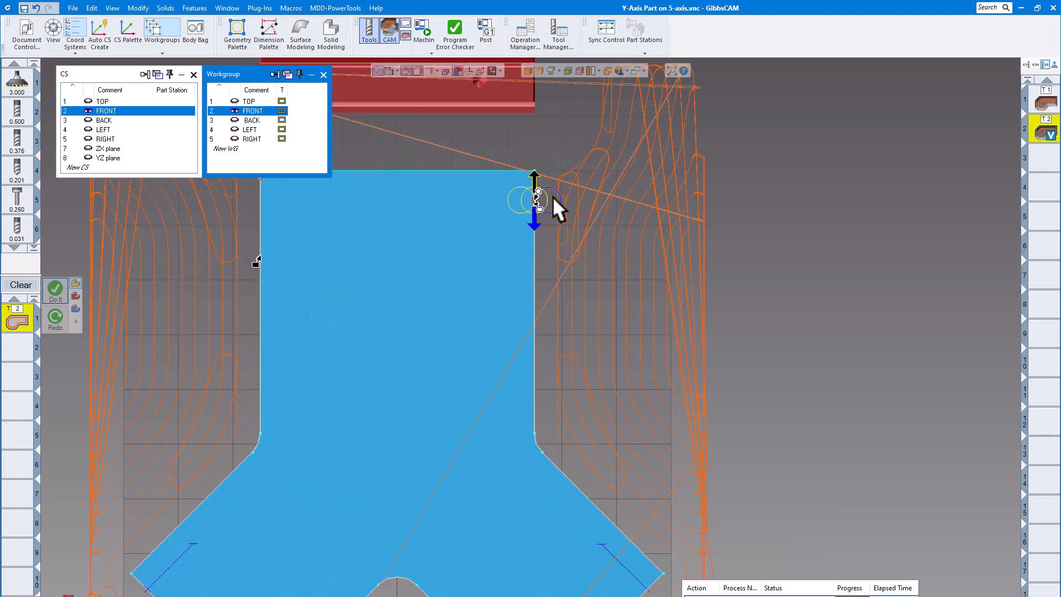
pyautogui.scroll(-2, 539, 193)
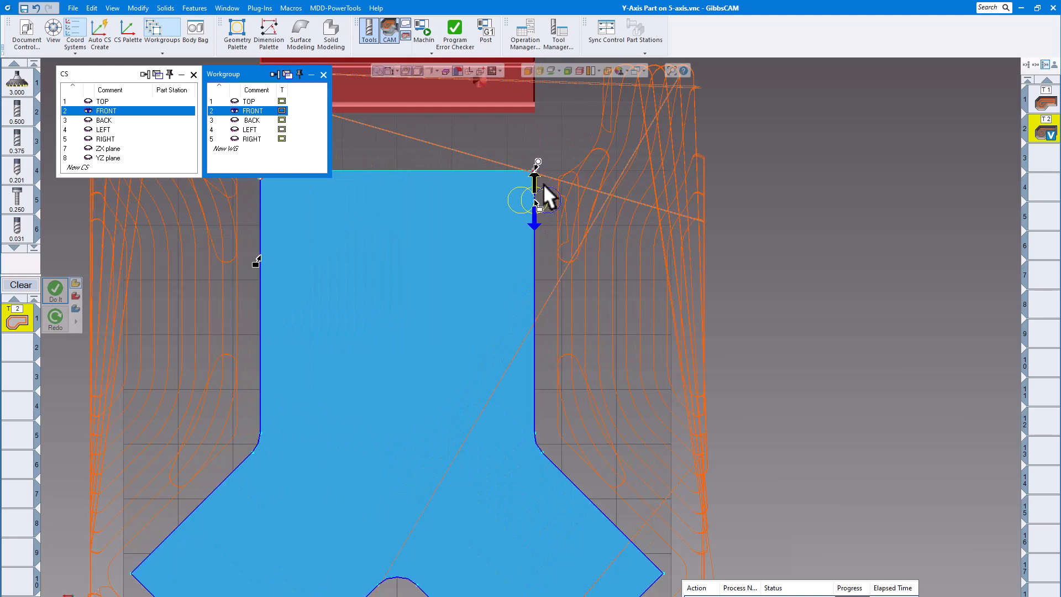
pyautogui.scroll(-2, 542, 202)
# - Check the contour's start and end point values in the Move Start & End Point settings and close them
pyautogui.rightClick(541, 169)
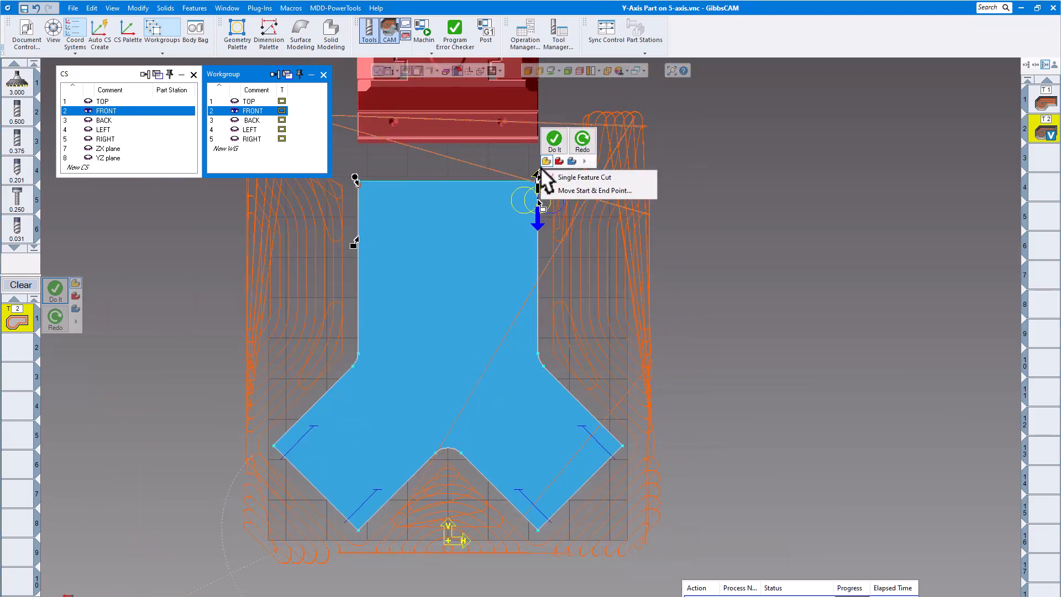
pyautogui.click(562, 188)
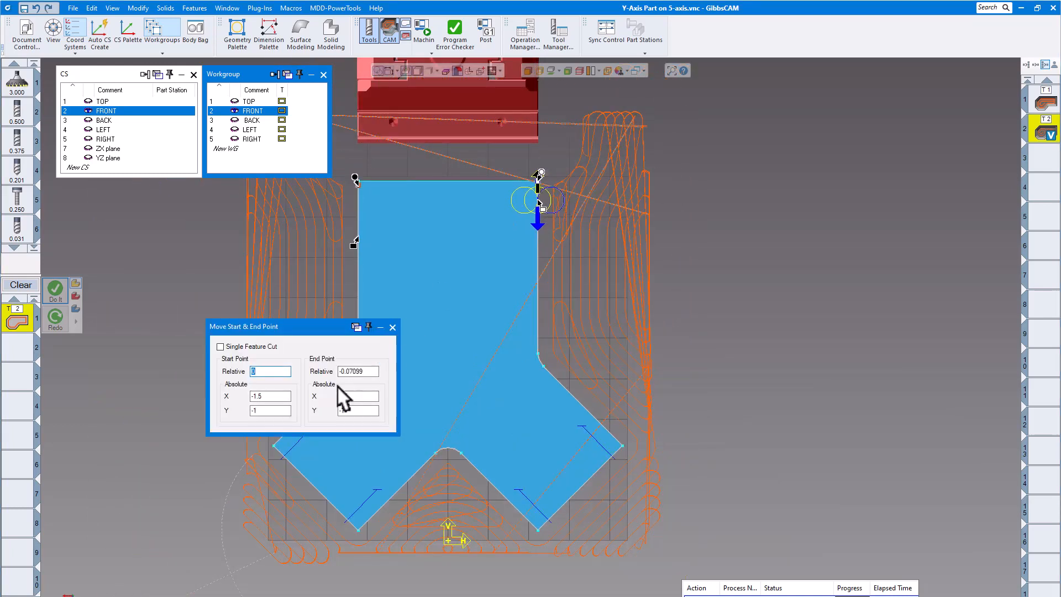
pyautogui.click(391, 327)
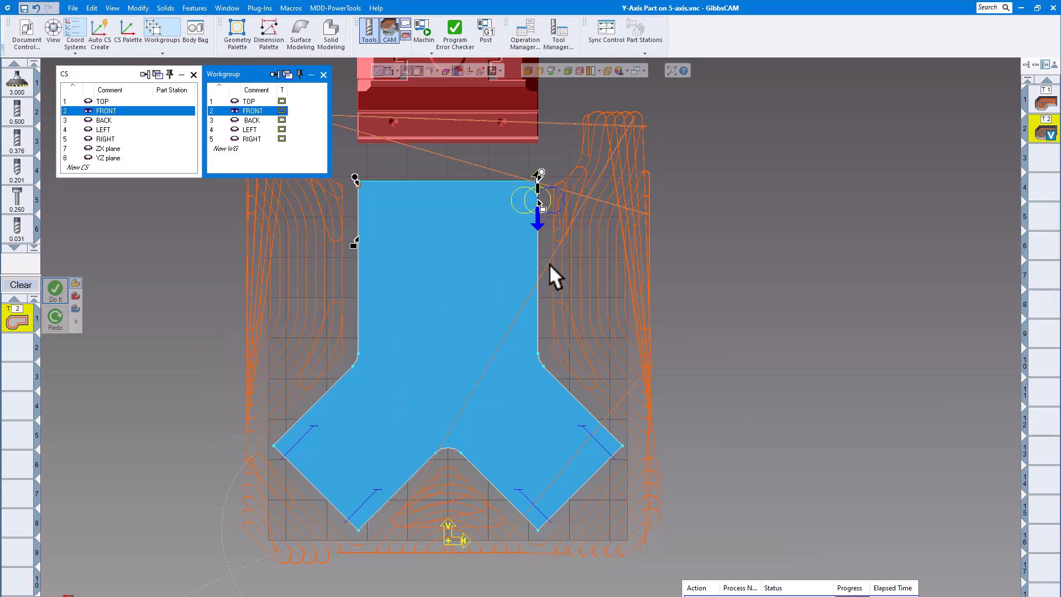
# - Extend the contour's start and end points slightly past the two vise-side corners and generate the Contour toolpath
pyautogui.scroll(-3, 549, 263)
pyautogui.moveTo(582, 276); pyautogui.dragTo(583, 277, button='middle')
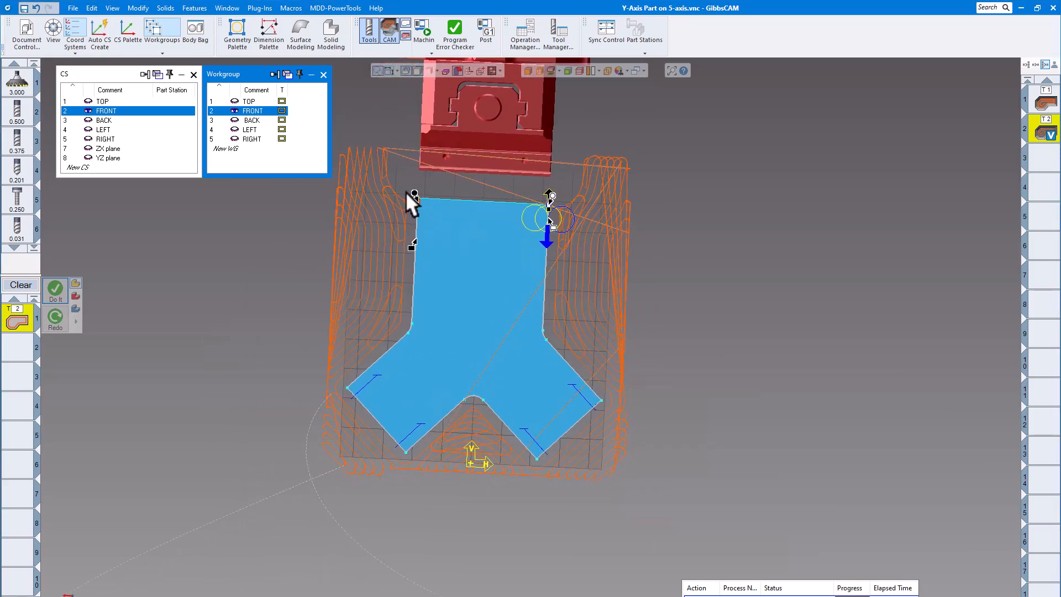
pyautogui.scroll(3, 538, 202)
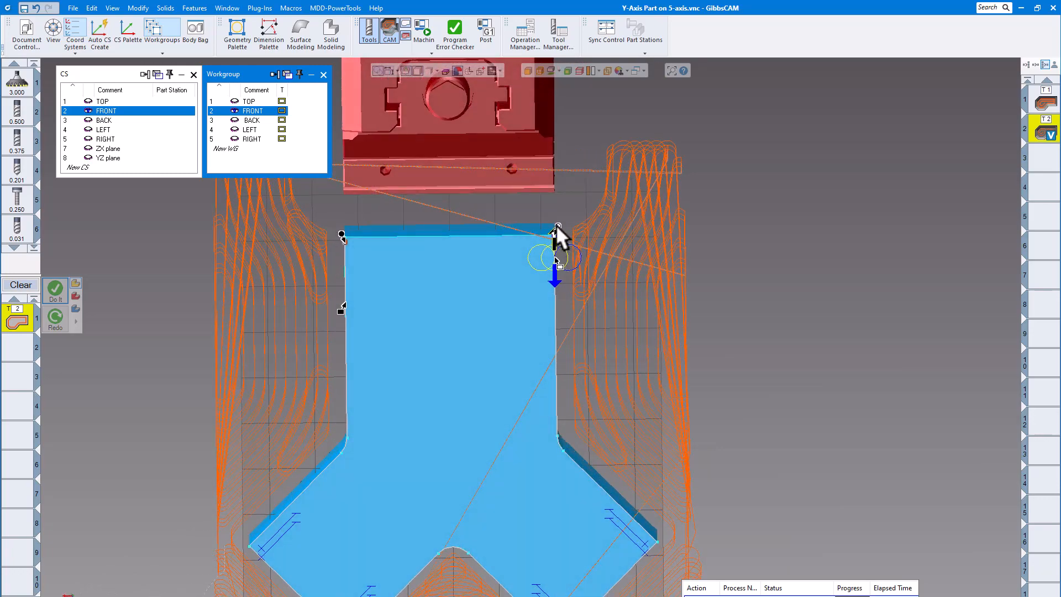
pyautogui.moveTo(557, 226); pyautogui.dragTo(559, 217, button='middle')
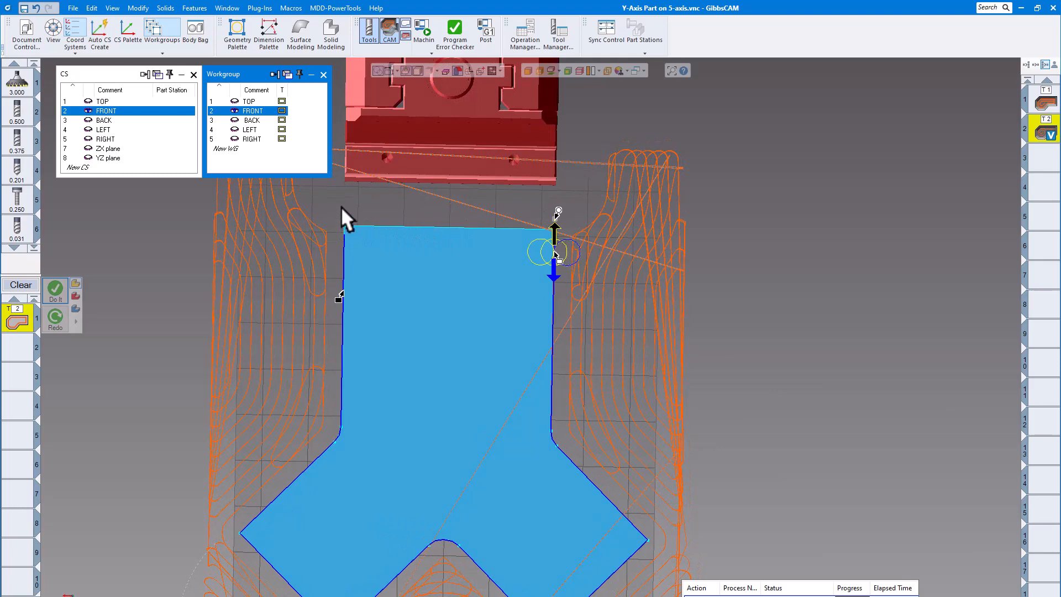
pyautogui.click(341, 208)
pyautogui.click(56, 291)
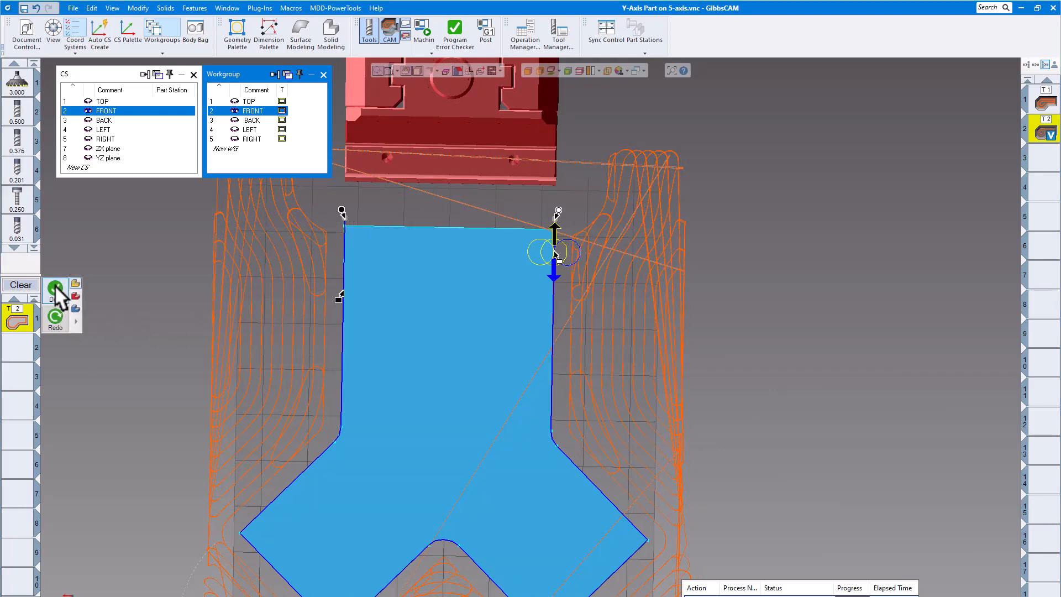
pyautogui.scroll(-2, 261, 319)
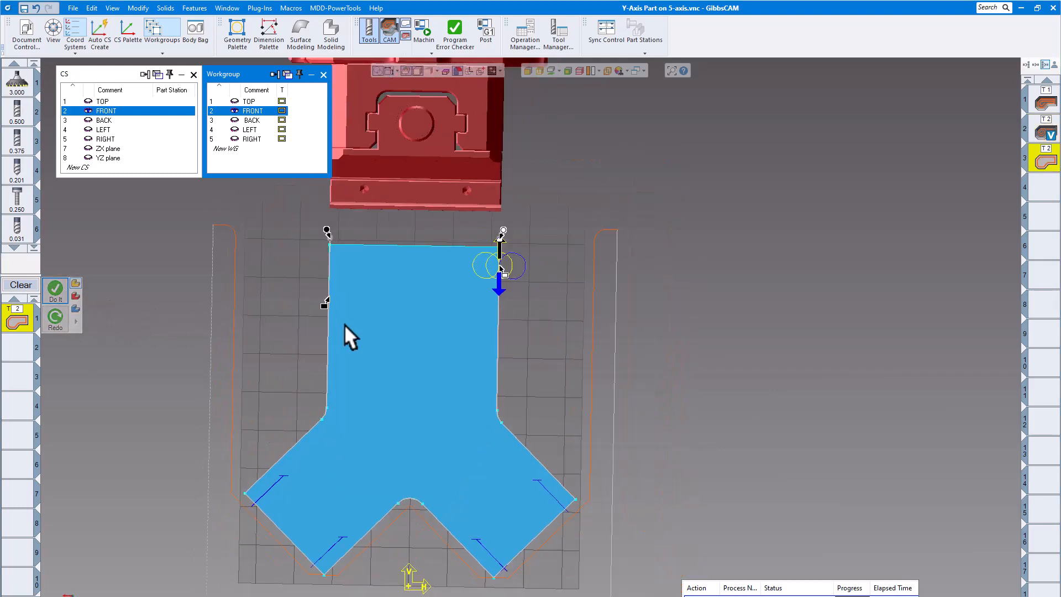
pyautogui.moveTo(343, 324); pyautogui.dragTo(518, 206, button='middle')
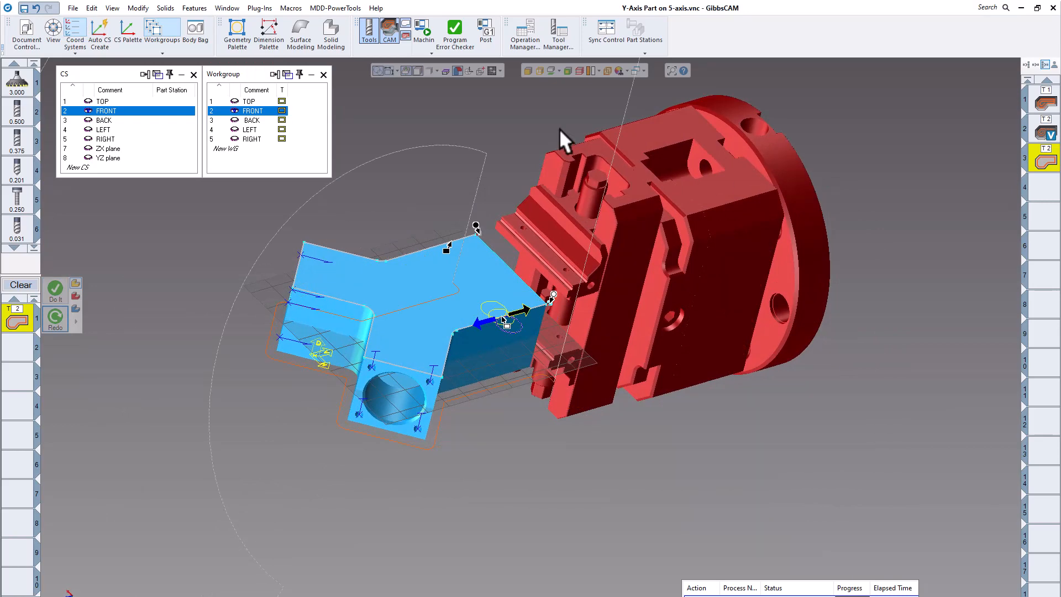
# - Run the machine simulation including the Contour operation, slow its playback, and inspect the finished side walls near the vise
pyautogui.click(426, 27)
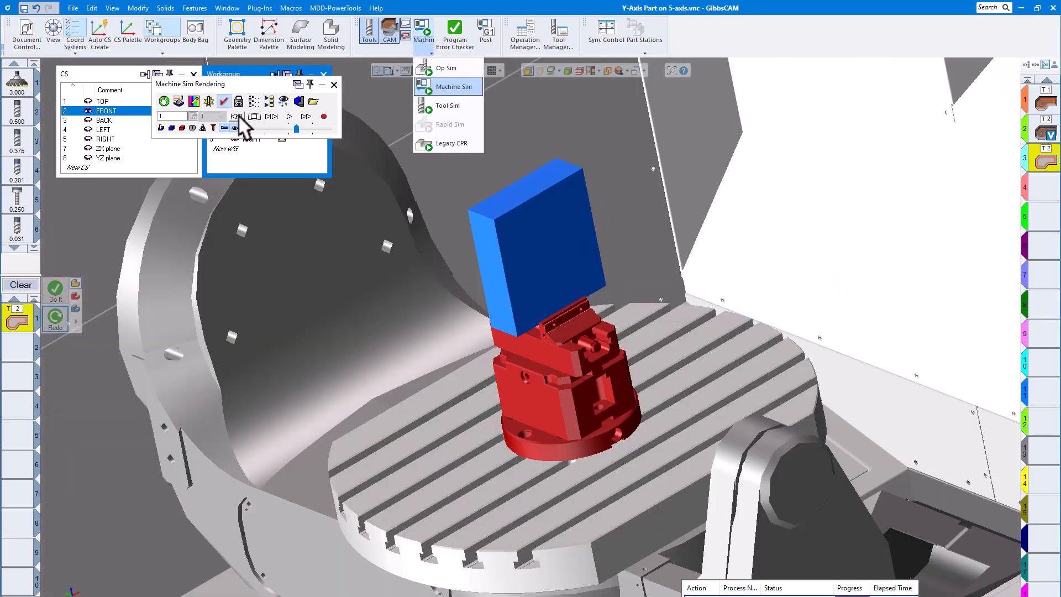
pyautogui.click(288, 116)
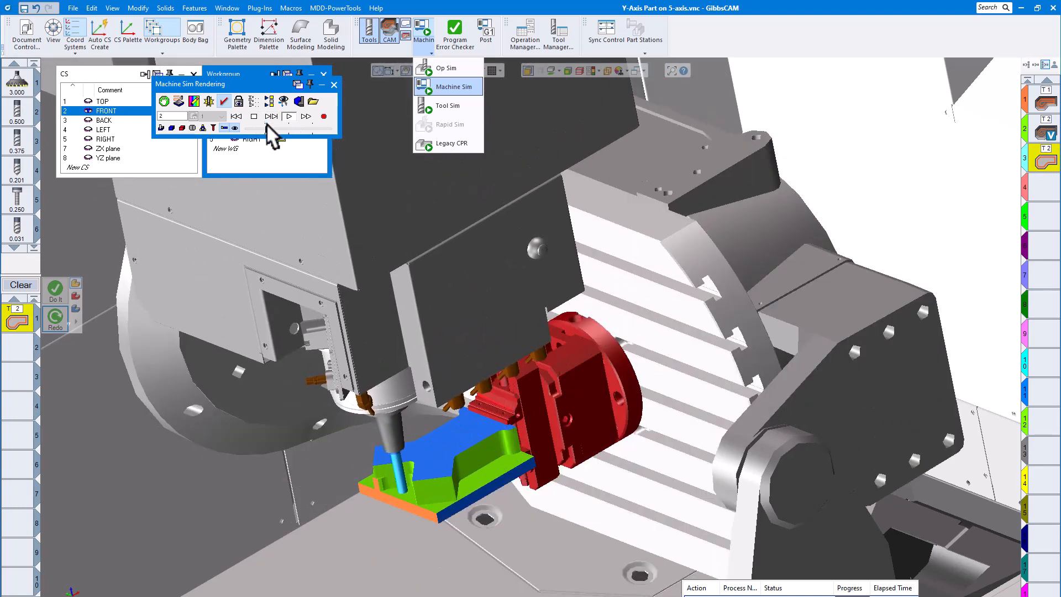
pyautogui.moveTo(267, 128)
pyautogui.mouseDown()
pyautogui.moveTo(290, 130)
pyautogui.moveTo(271, 135)
pyautogui.mouseUp()
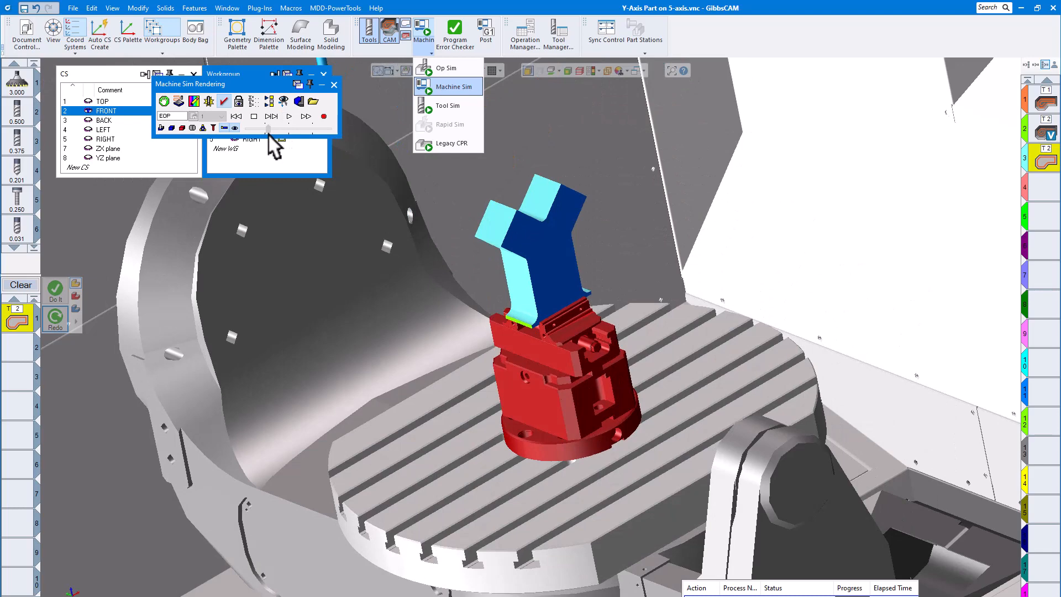
pyautogui.scroll(2, 597, 209)
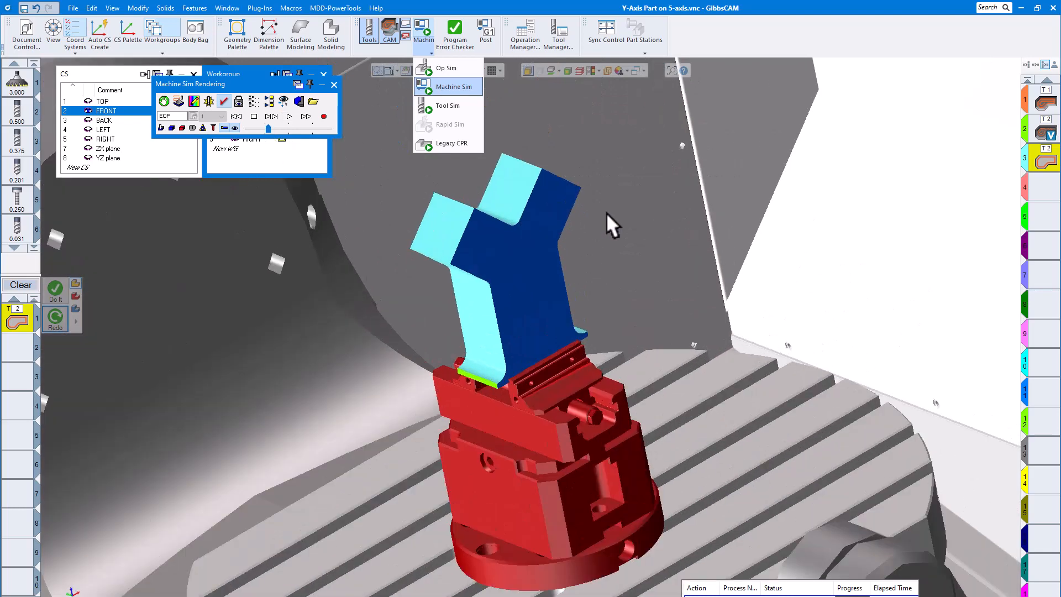
pyautogui.scroll(3, 606, 212)
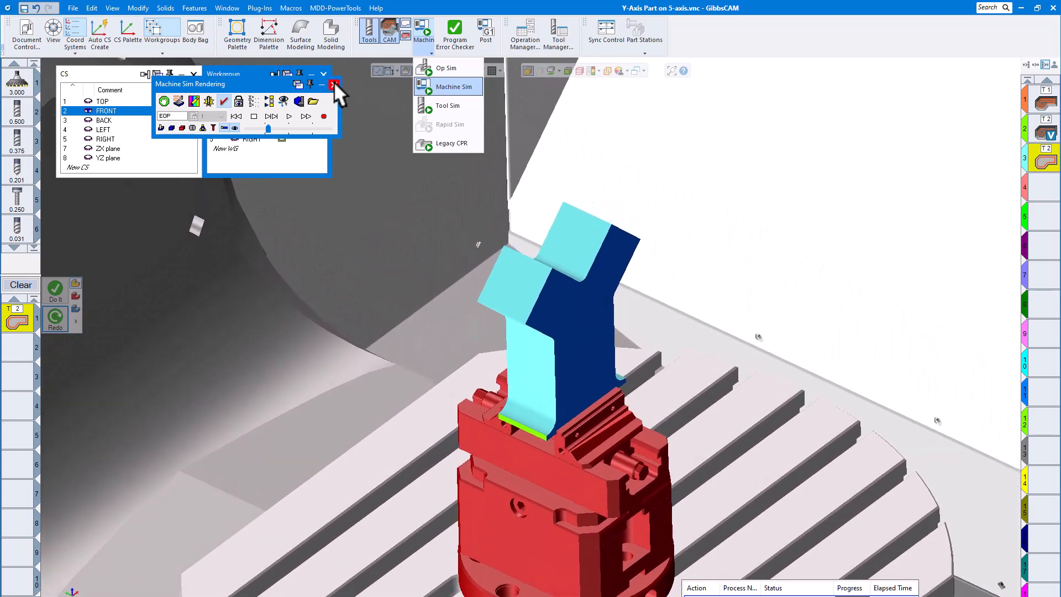
# - Close the machine simulation and make the LEFT coordinate system and the LEFT workgroup active
pyautogui.click(333, 84)
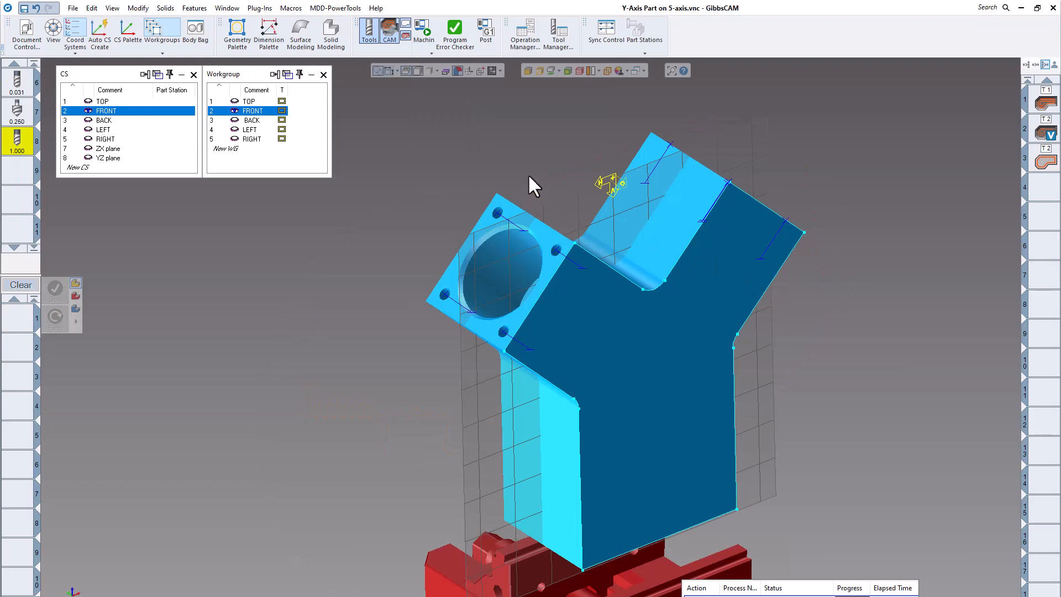
pyautogui.click(529, 177)
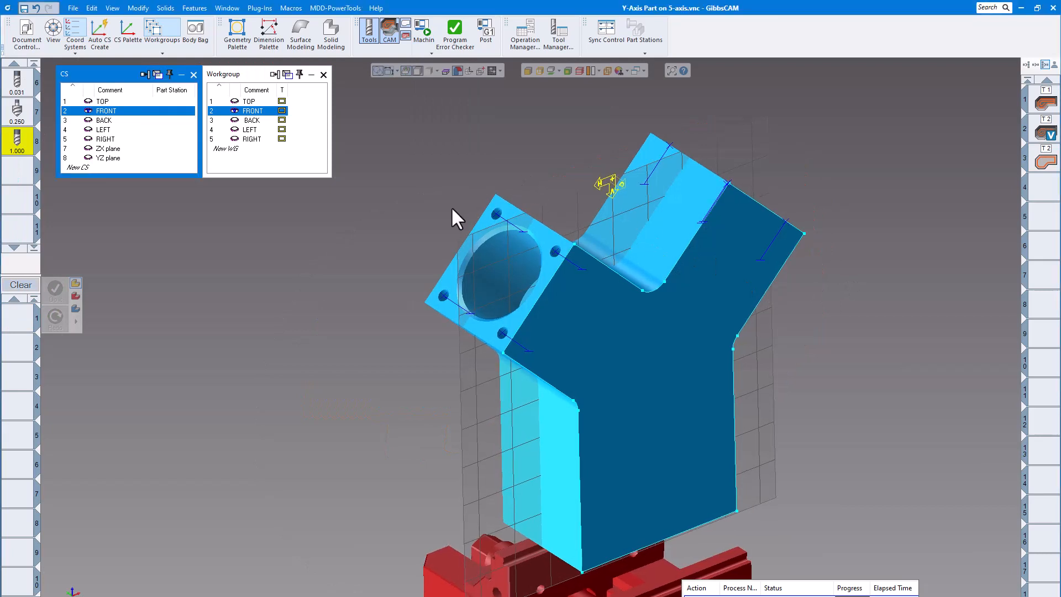
pyautogui.click(111, 130)
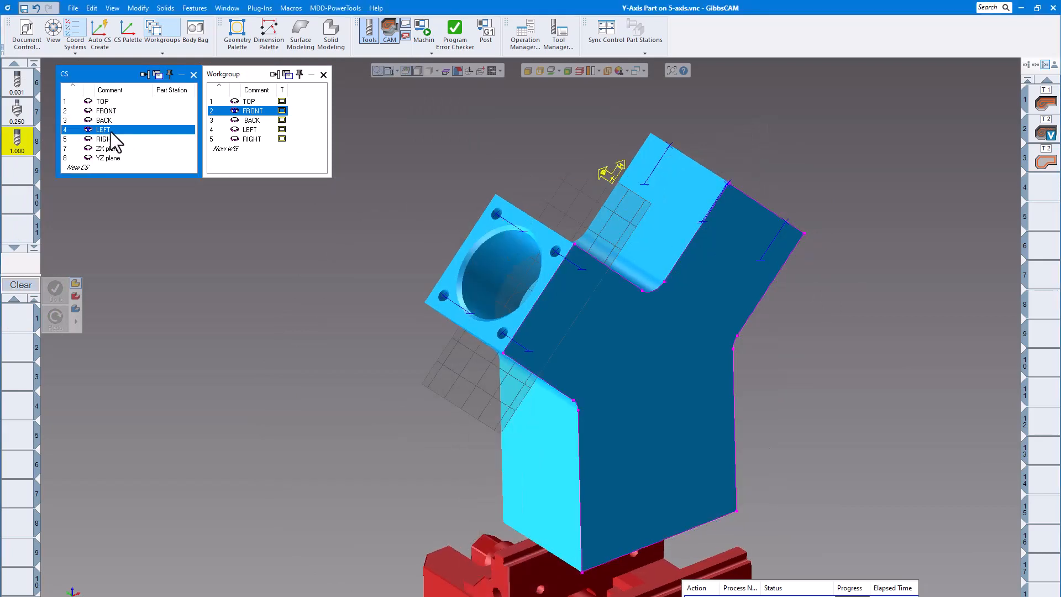
pyautogui.click(253, 132)
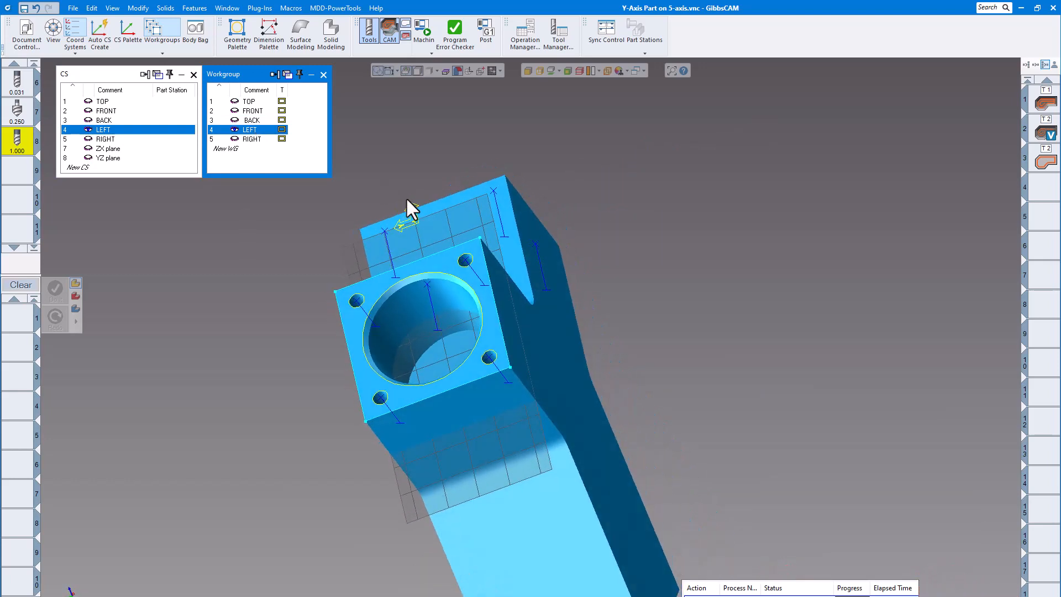
# - Create a Holes process with the 1.000 drill and set its machining coordinate system to 4: LEFT
pyautogui.doubleClick(25, 317)
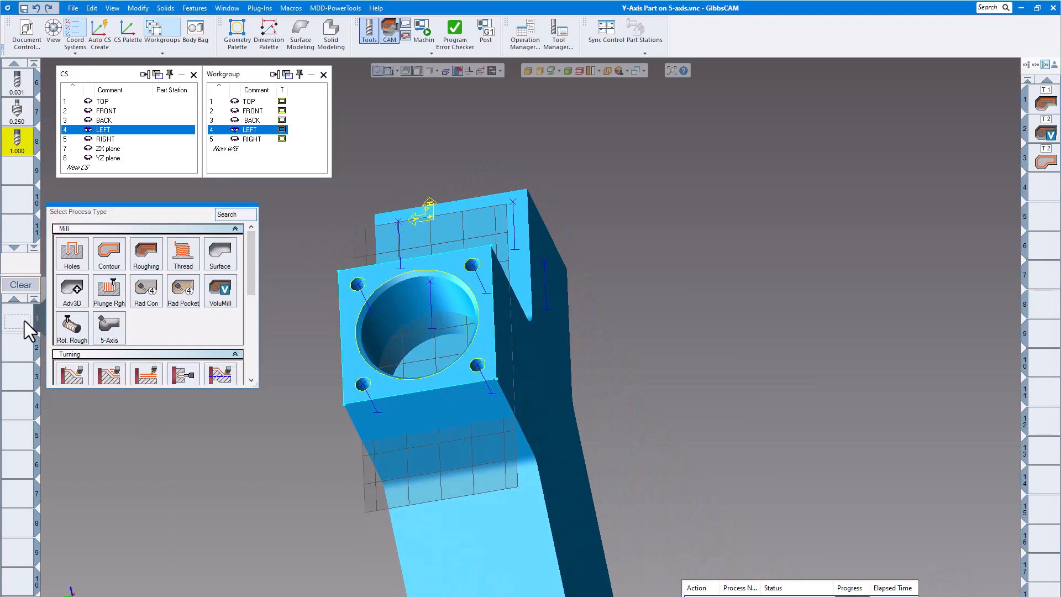
pyautogui.click(72, 255)
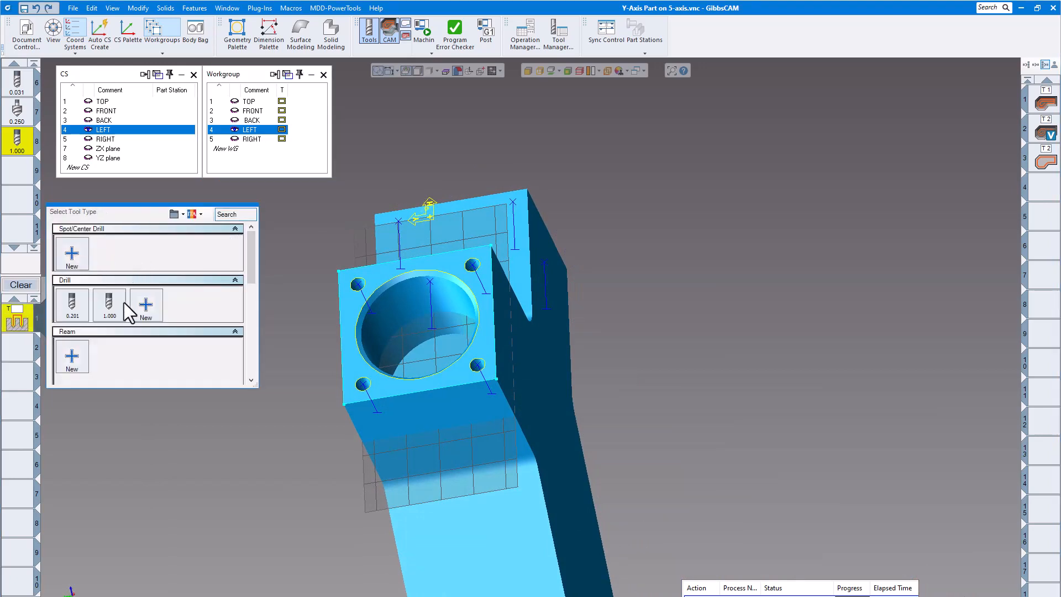
pyautogui.click(110, 304)
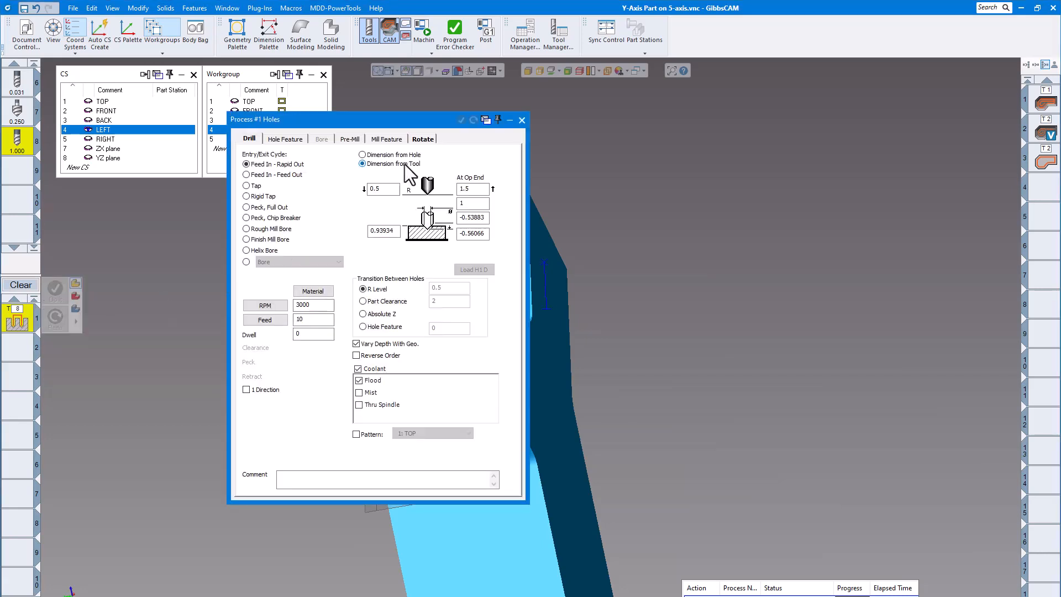
pyautogui.click(423, 138)
pyautogui.click(320, 157)
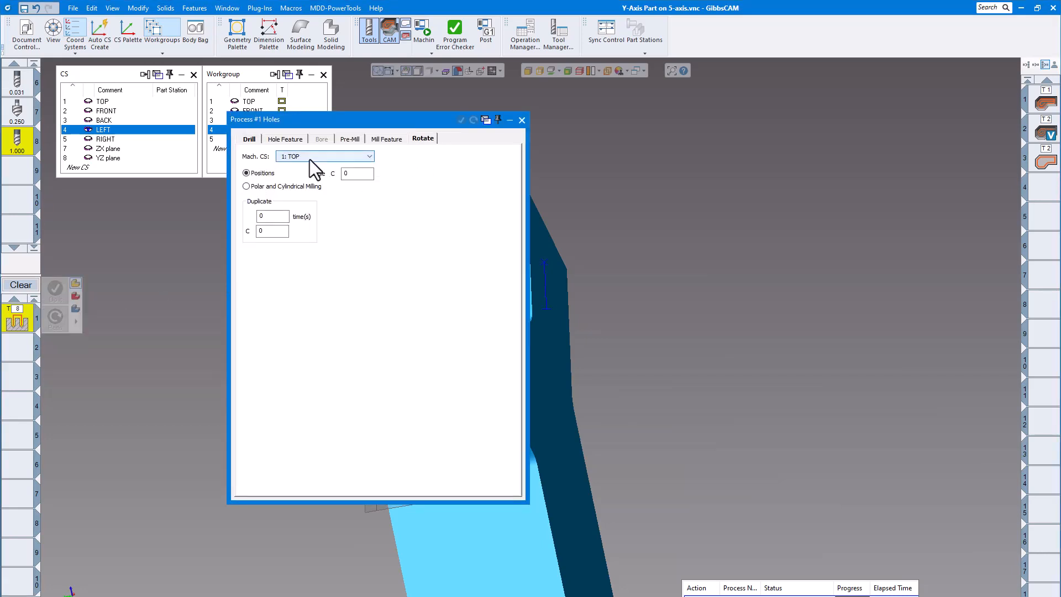
pyautogui.click(299, 188)
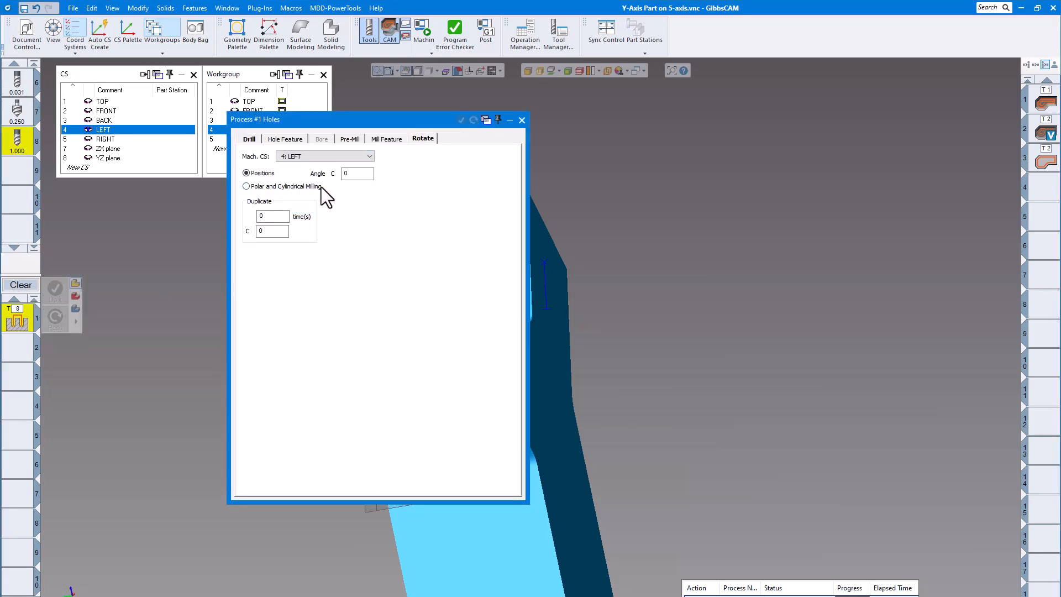
pyautogui.click(250, 138)
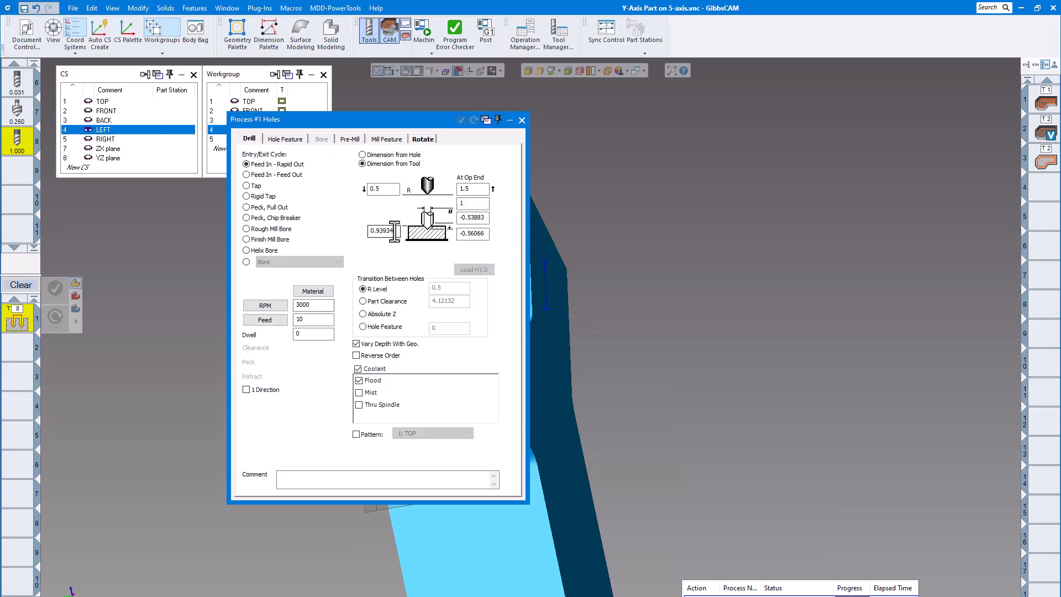
# - Set the Holes process's entry clearance plane to 1.5, viewing the LEFT branch beside the depth settings
pyautogui.moveTo(391, 119); pyautogui.dragTo(728, 134)
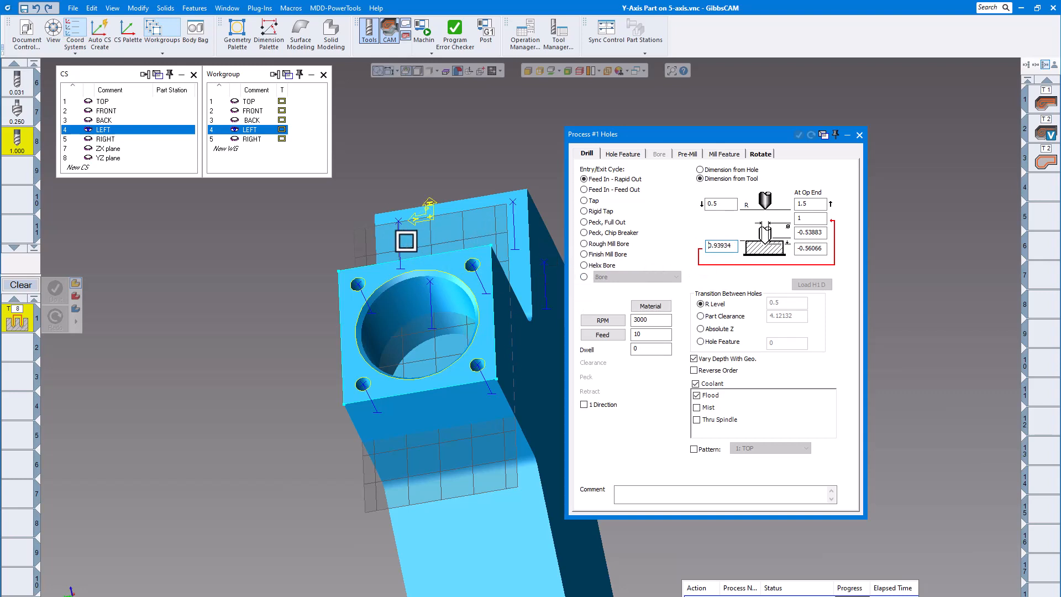
pyautogui.moveTo(578, 253); pyautogui.dragTo(355, 258, button='middle')
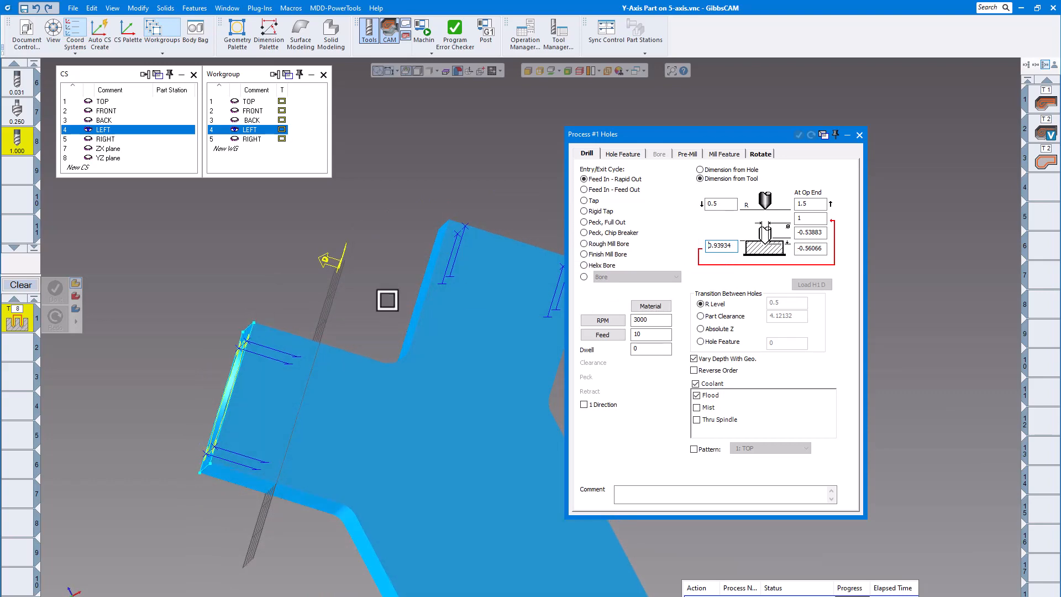
pyautogui.moveTo(387, 300); pyautogui.dragTo(719, 249, button='middle')
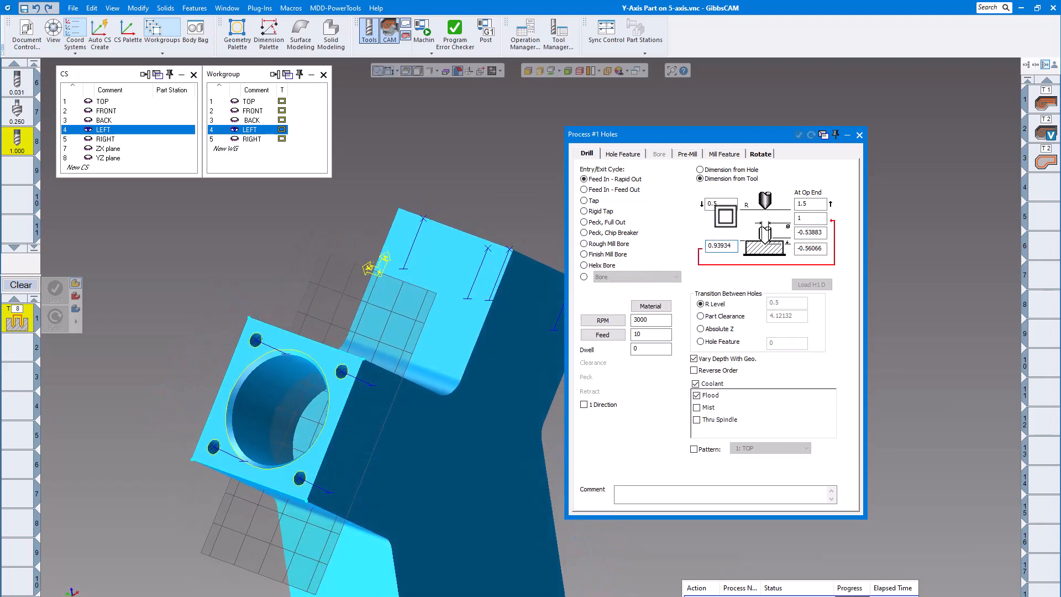
pyautogui.click(722, 204)
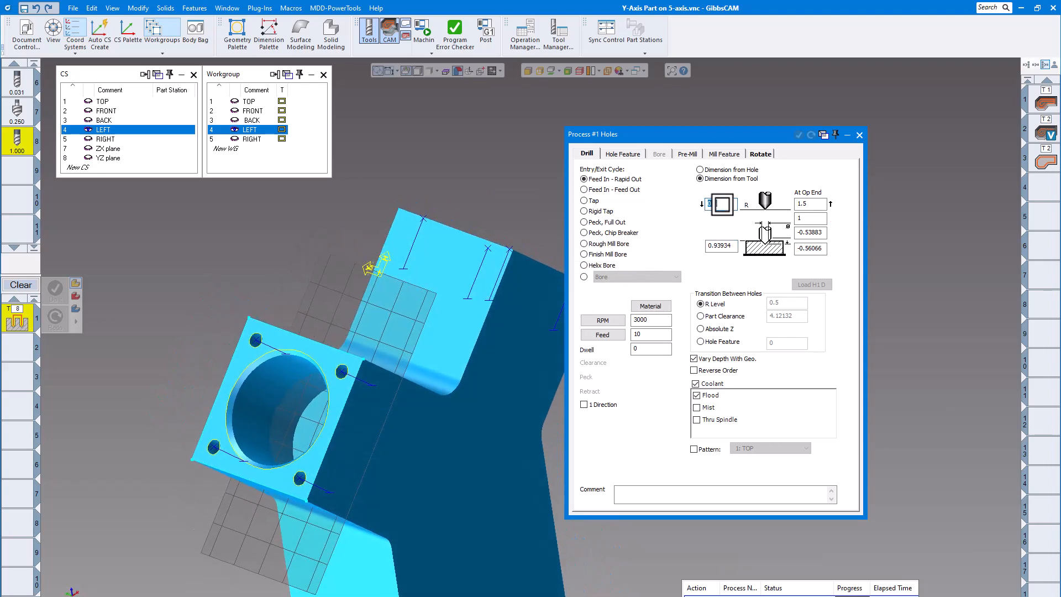
pyautogui.write('1.5')
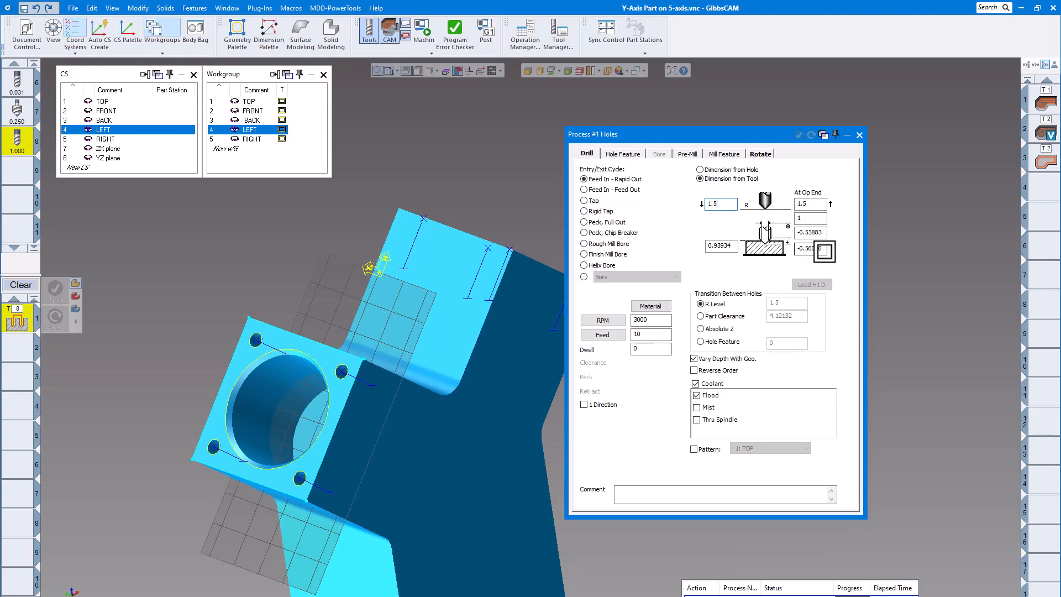
pyautogui.moveTo(489, 320); pyautogui.dragTo(484, 321, button='middle')
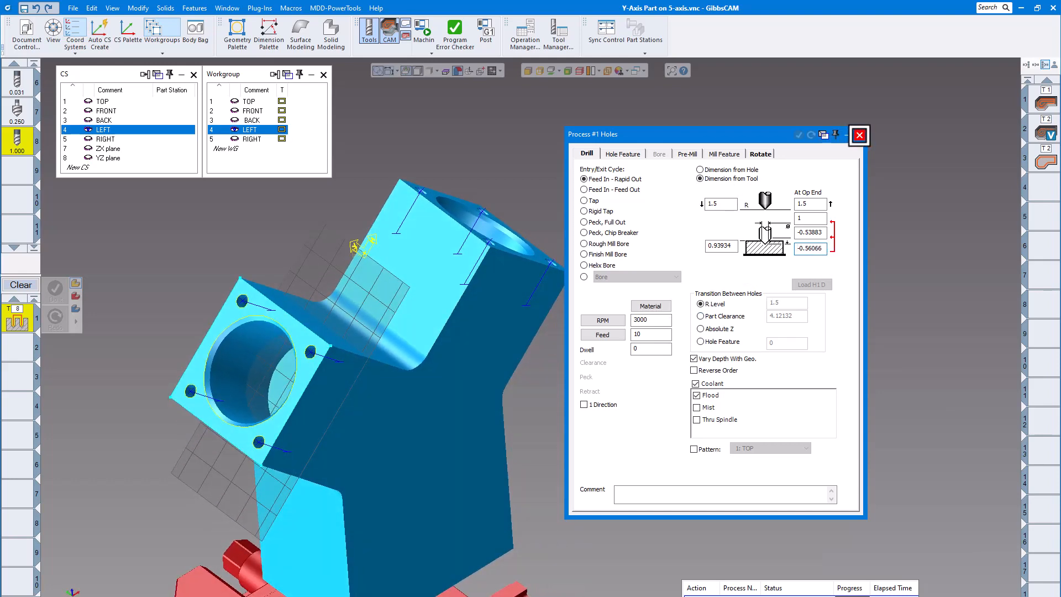
# - Select the large bore circle on the LEFT branch face and generate the 1.000 drilling operation
pyautogui.click(859, 135)
pyautogui.click(384, 341)
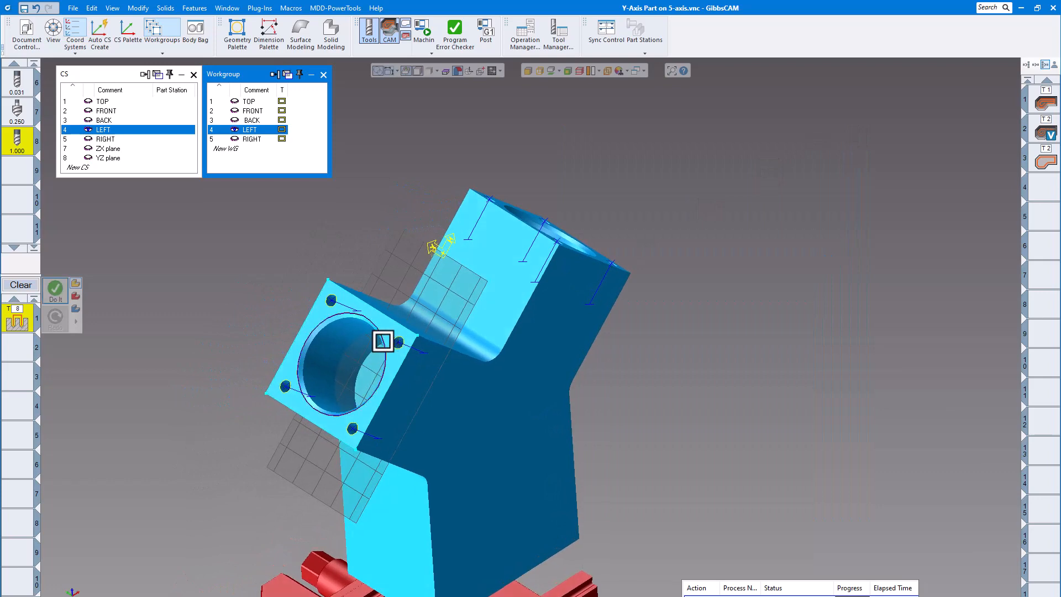
pyautogui.click(55, 289)
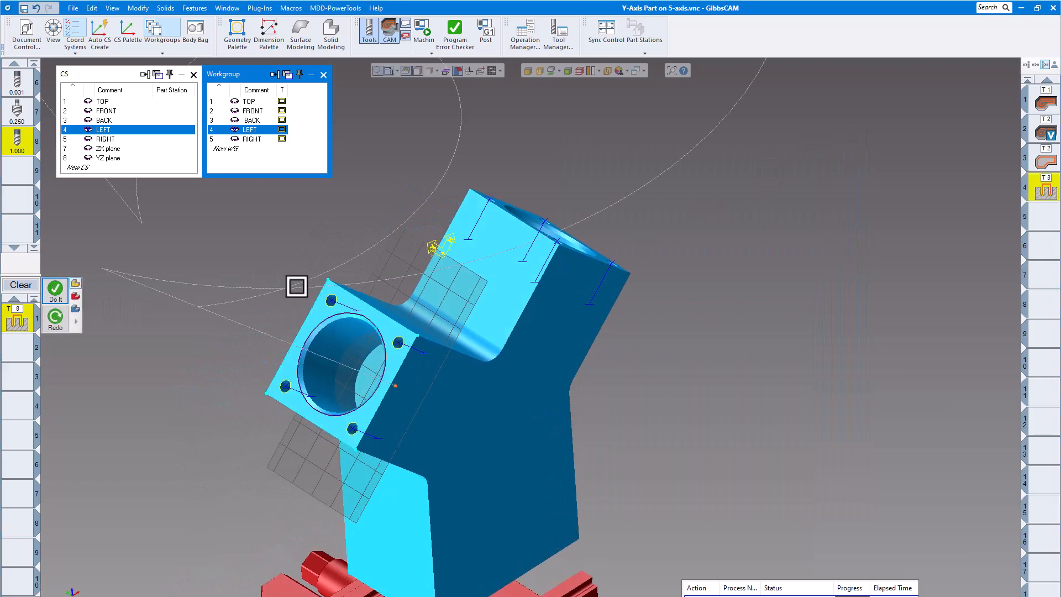
pyautogui.moveTo(383, 240); pyautogui.dragTo(462, 244, button='middle')
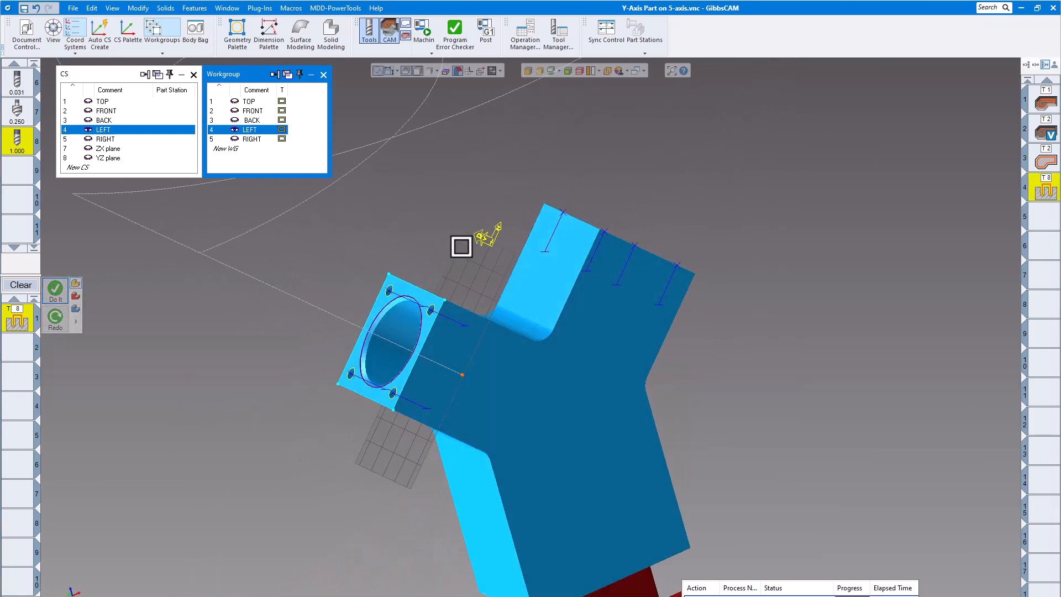
pyautogui.moveTo(481, 345); pyautogui.dragTo(478, 305, button='middle')
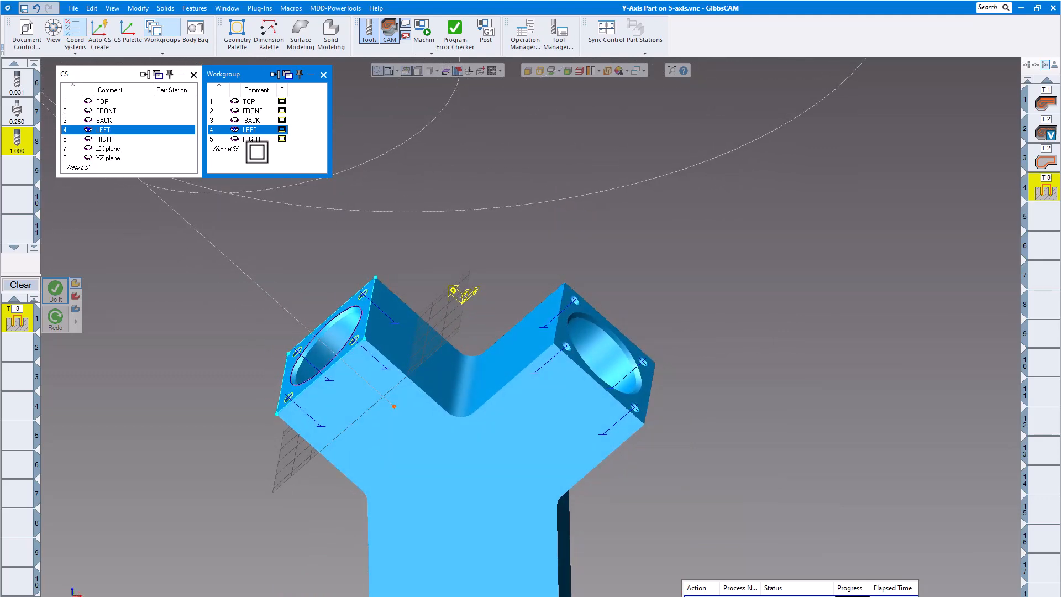
# - Activate the RIGHT workgroup and coordinate system, and set the Holes process's machining coordinate system to 5: RIGHT
pyautogui.click(257, 139)
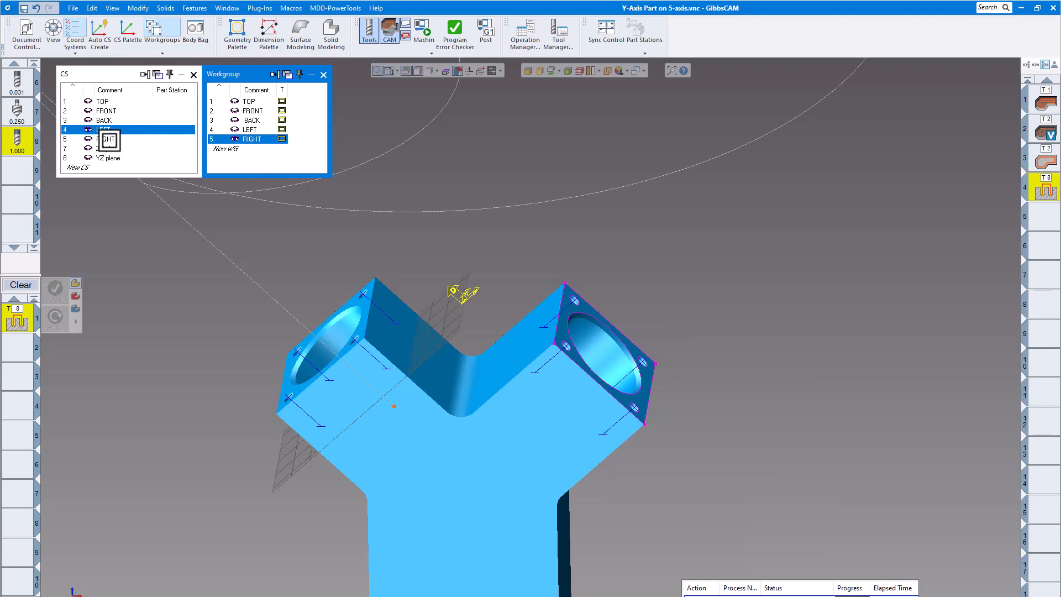
pyautogui.click(109, 139)
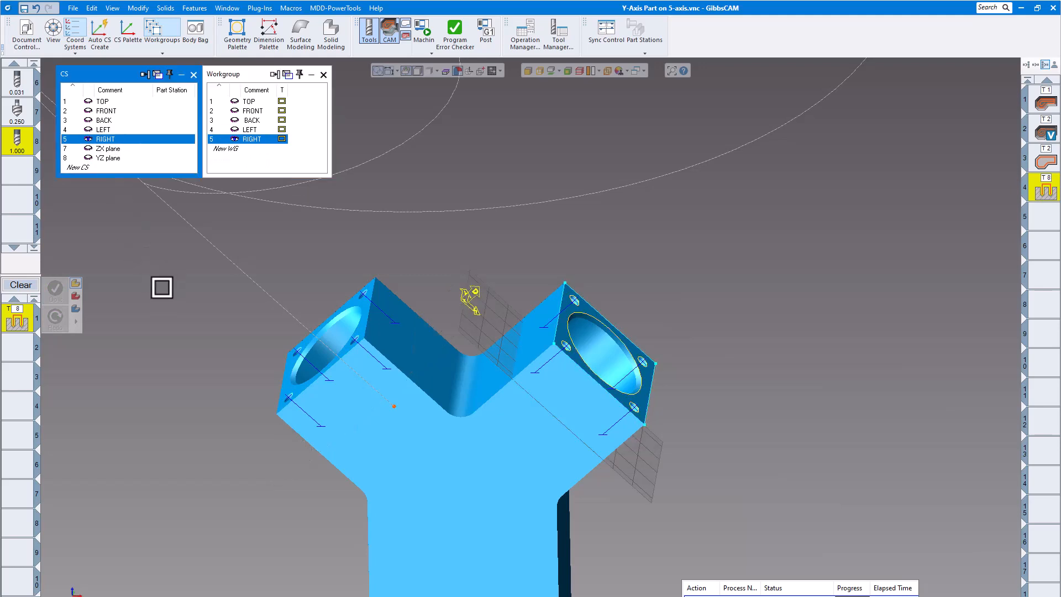
pyautogui.doubleClick(22, 318)
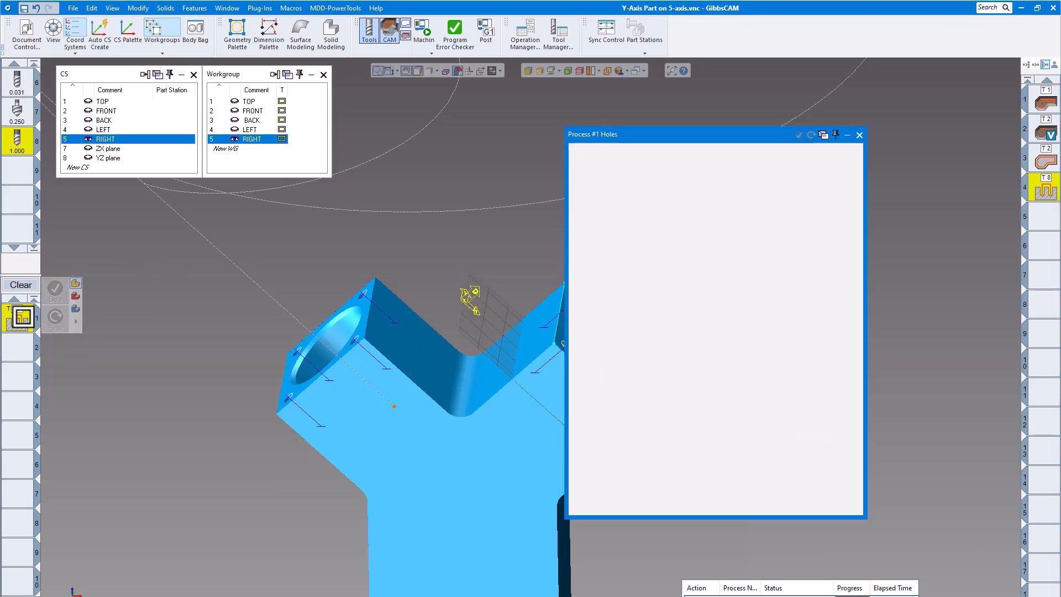
pyautogui.click(760, 154)
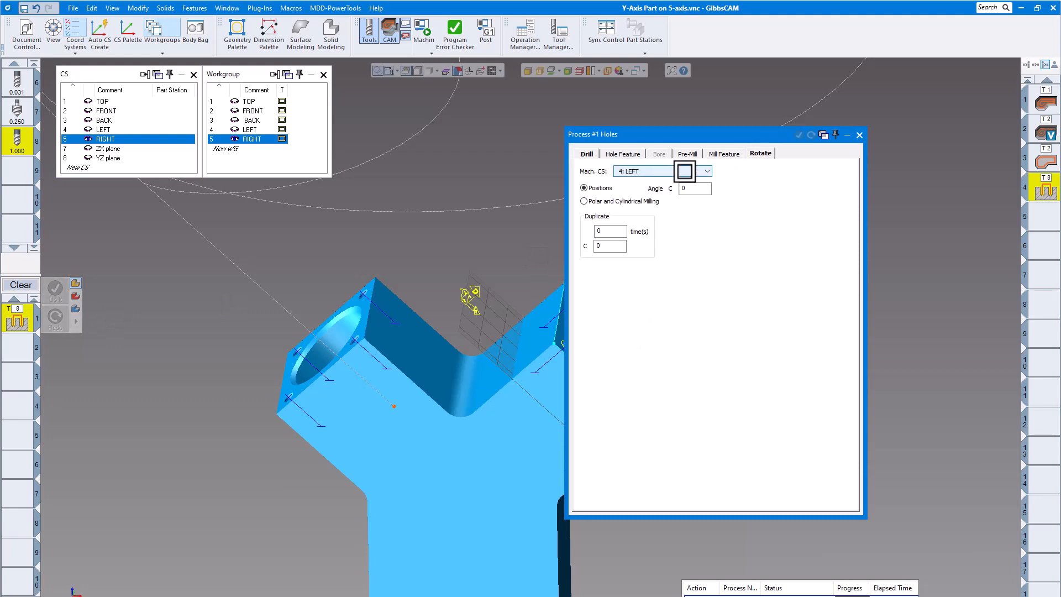
pyautogui.click(660, 171)
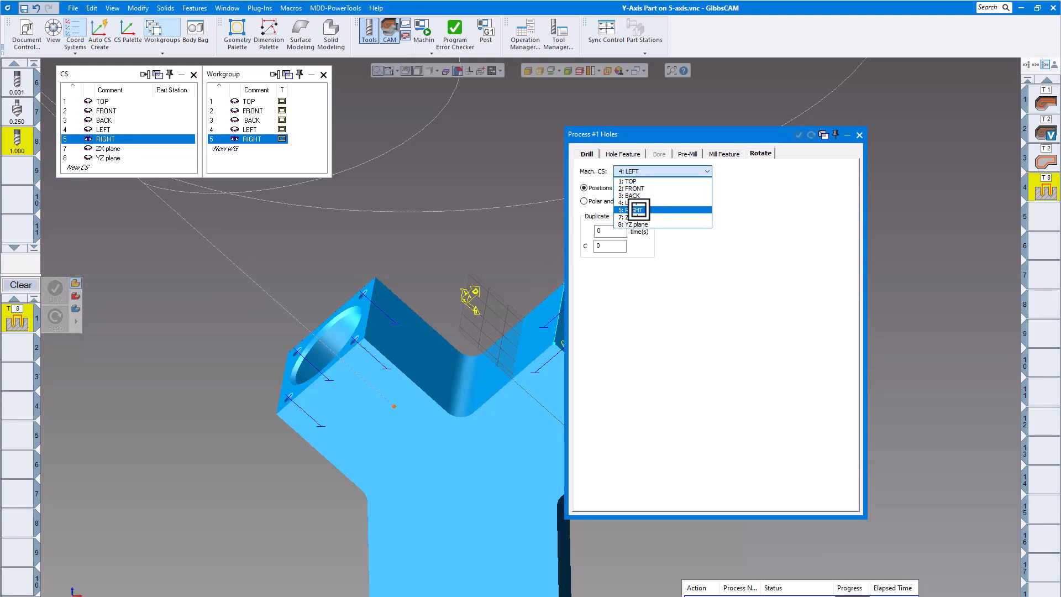
pyautogui.click(639, 210)
pyautogui.click(590, 155)
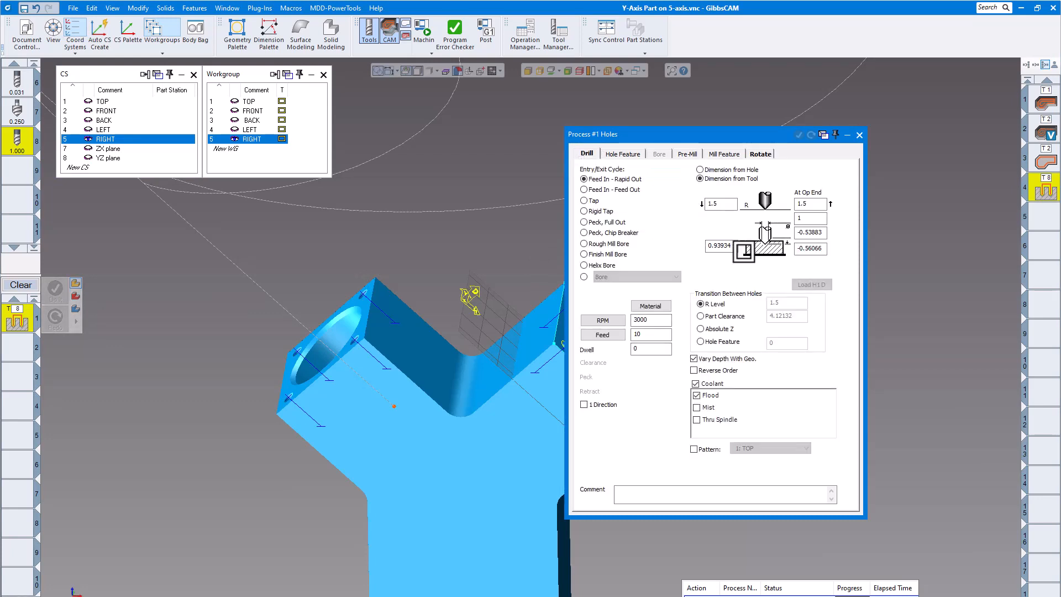
# - Generate a second 1.000 drilling operation on the large bore circle of the RIGHT branch and inspect that face
pyautogui.moveTo(762, 134); pyautogui.dragTo(372, 173)
pyautogui.moveTo(572, 339); pyautogui.dragTo(603, 328, button='middle')
pyautogui.click(605, 311)
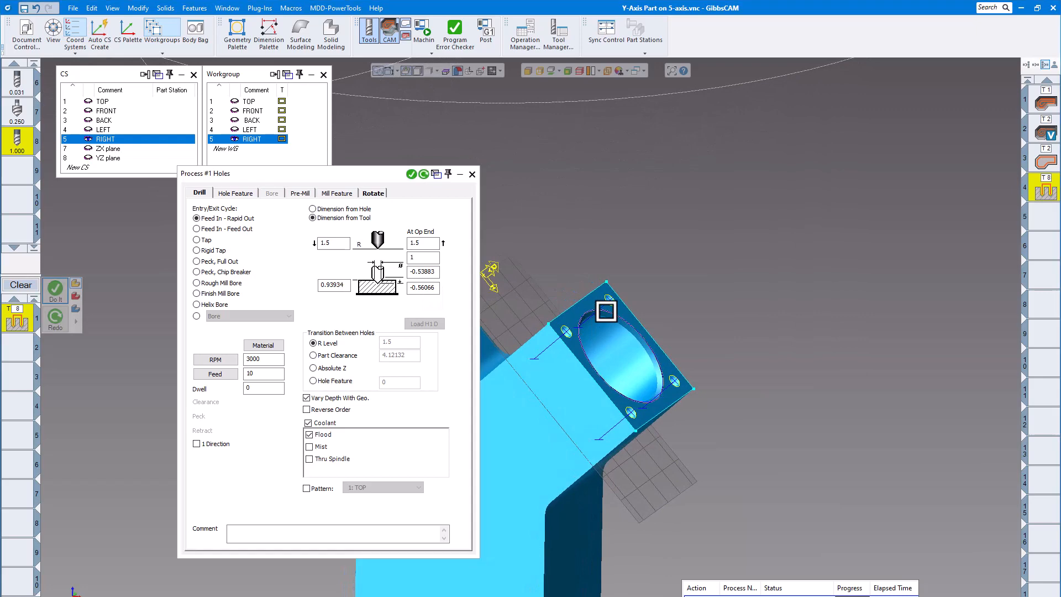
pyautogui.click(412, 174)
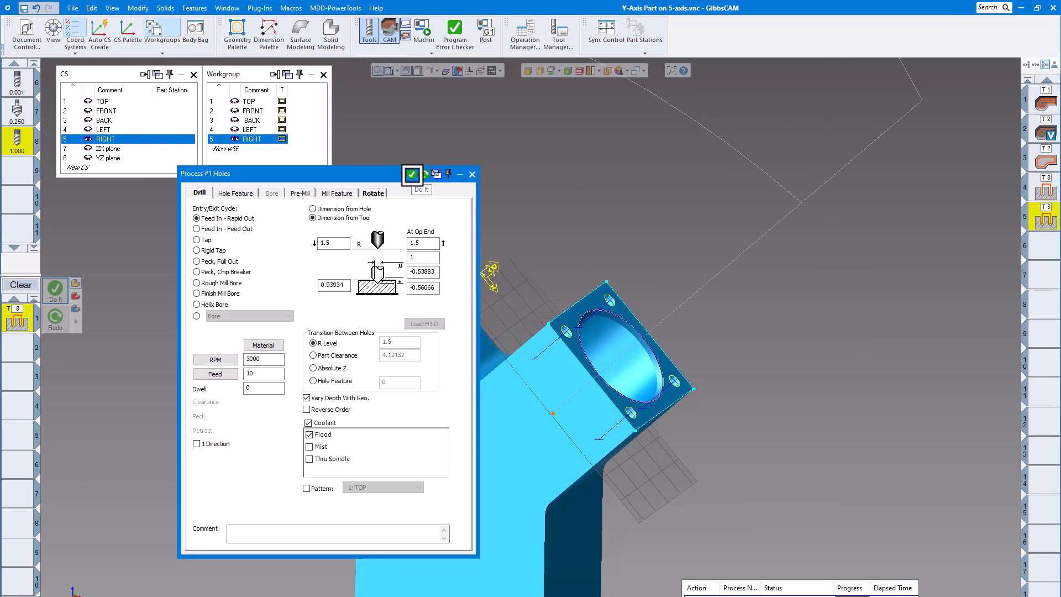
pyautogui.click(472, 174)
pyautogui.moveTo(653, 226); pyautogui.dragTo(587, 288, button='middle')
pyautogui.scroll(3, 649, 303)
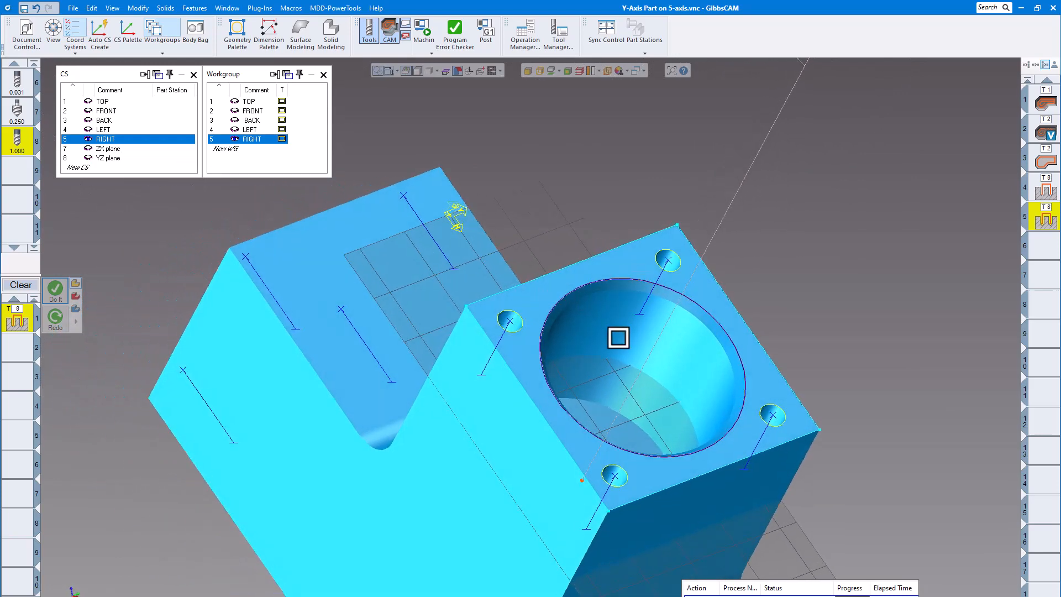
pyautogui.moveTo(674, 304); pyautogui.dragTo(672, 299, button='middle')
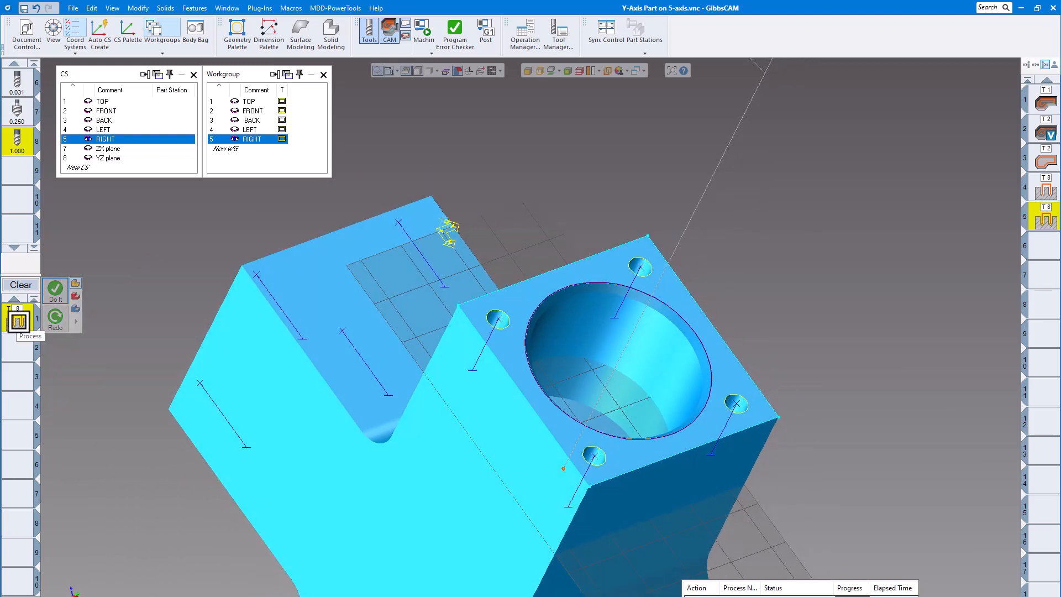
# - Assign the 0.250 tool 7 to the Holes process, check its RIGHT coordinate system, and open the diameter value for editing
pyautogui.moveTo(19, 321); pyautogui.dragTo(16, 141)
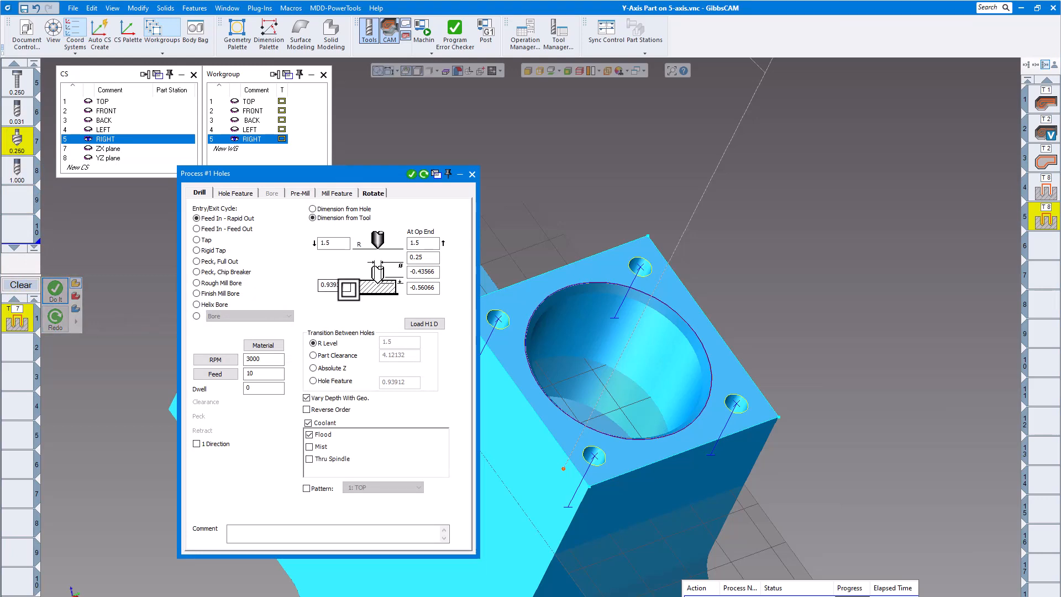
pyautogui.click(376, 193)
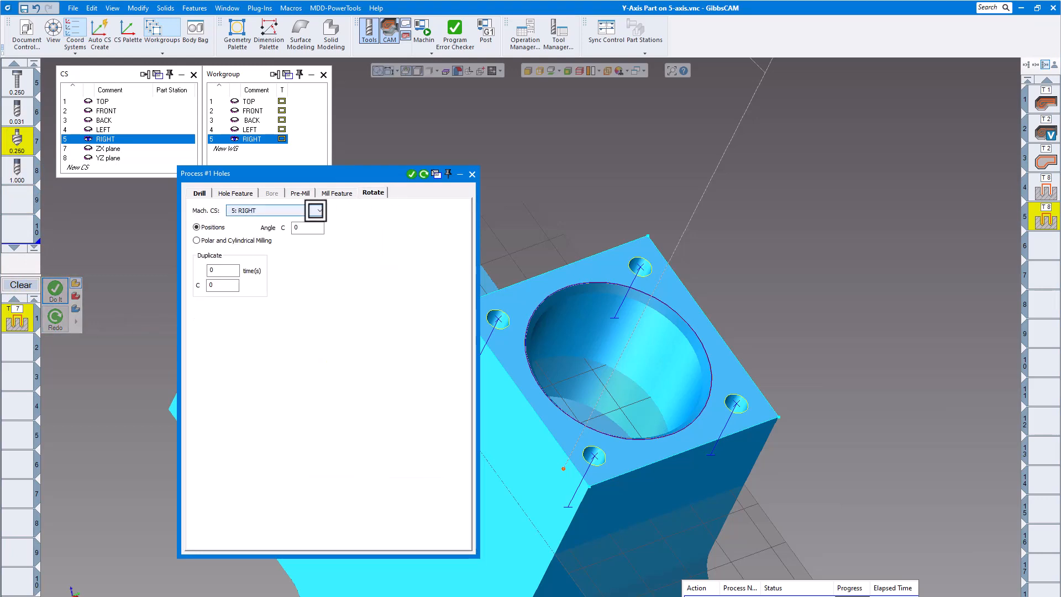
pyautogui.click(197, 193)
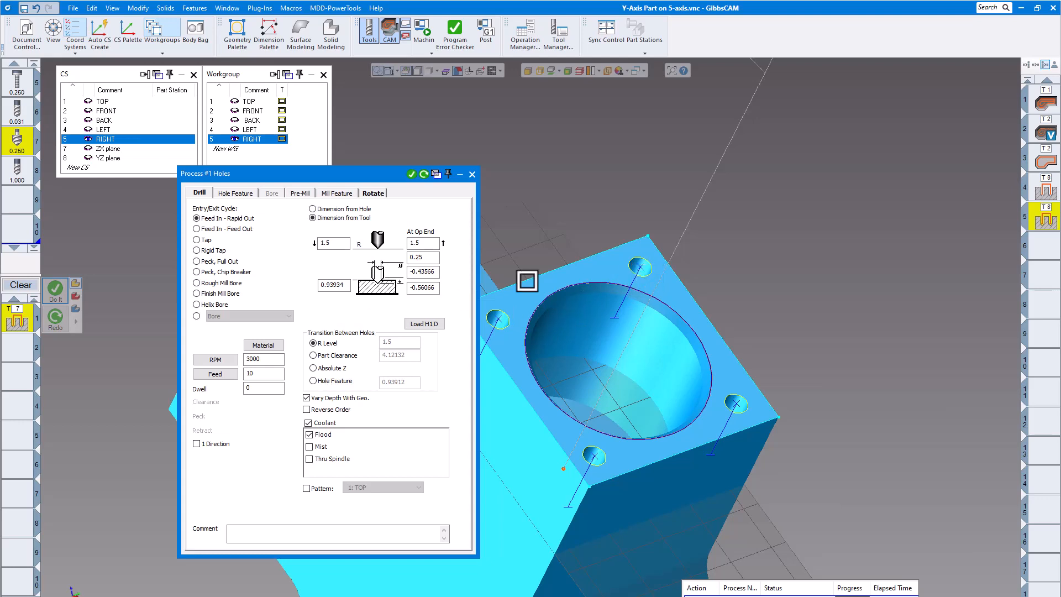
pyautogui.click(422, 257)
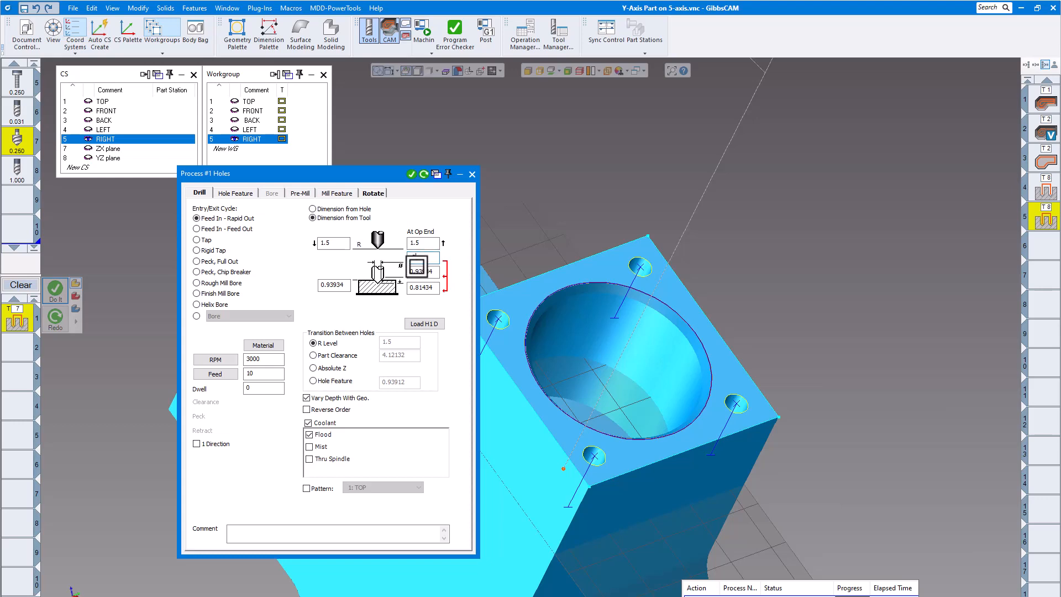
# - Set the hole process diameter to 0.3 and give countersink tool 7 a 0.375-inch shank and cutting diameter with a 0.187 tip length
pyautogui.write('.3')
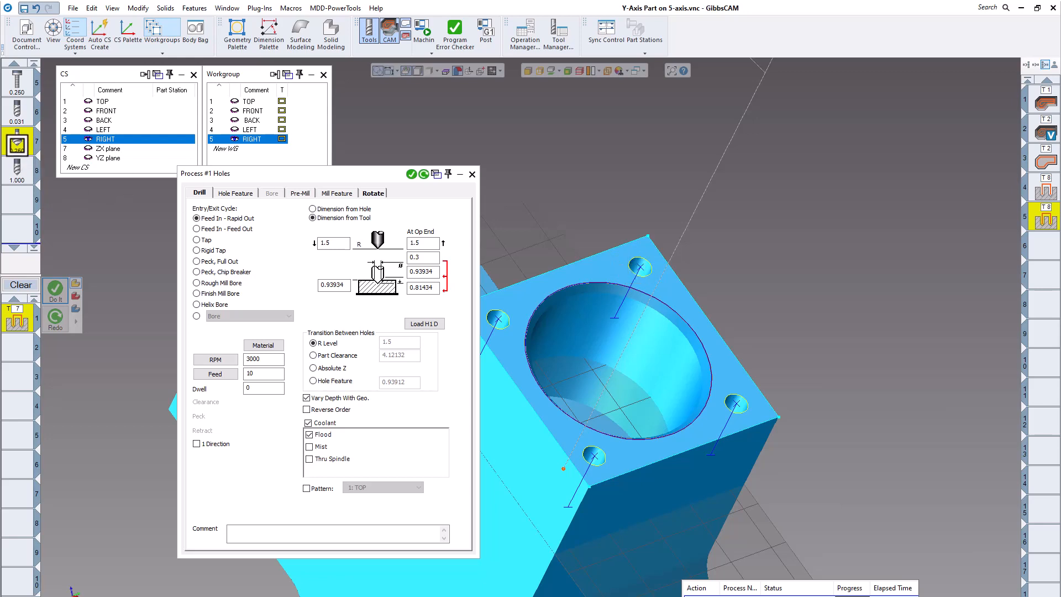
pyautogui.click(18, 142)
pyautogui.doubleClick(18, 142)
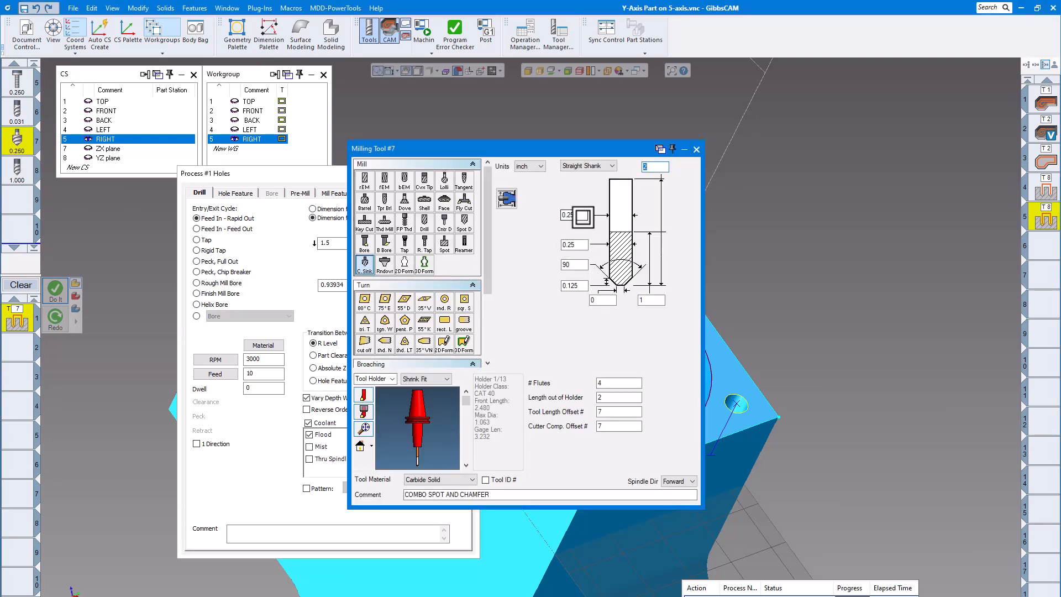
pyautogui.press('Tab')
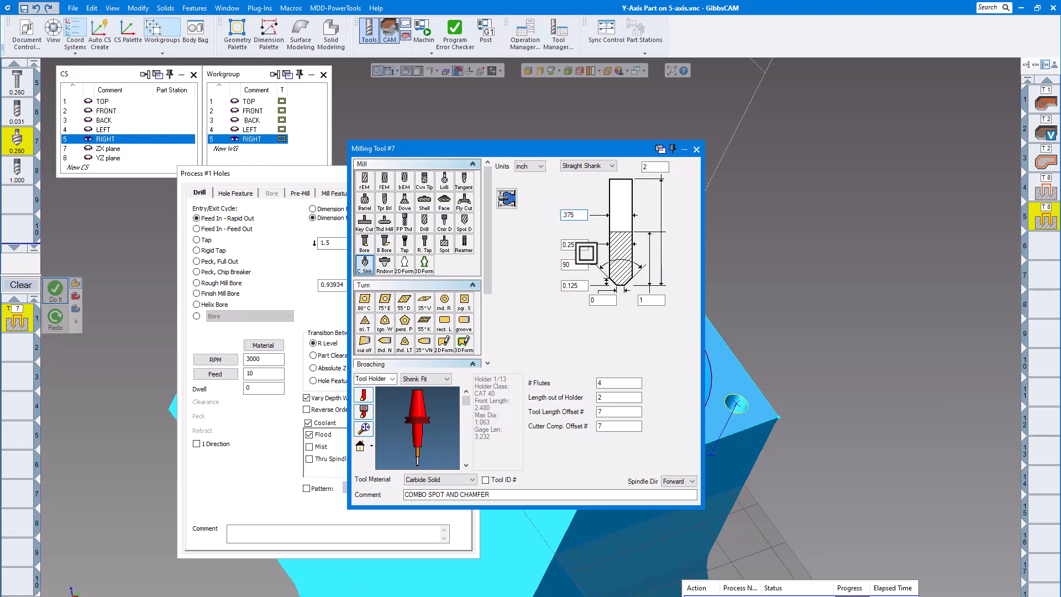
pyautogui.press('Tab')
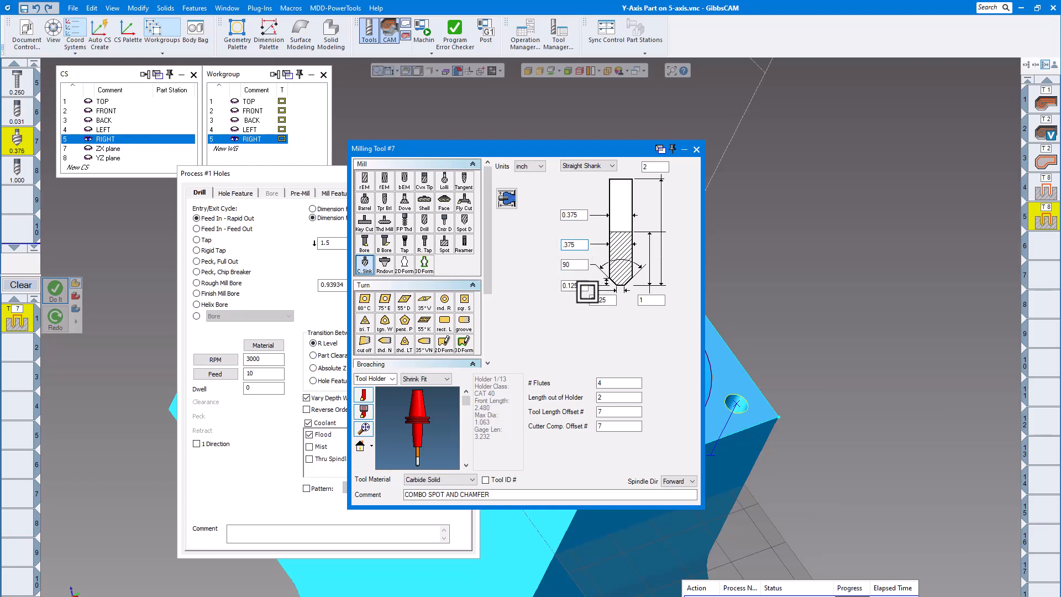
pyautogui.click(584, 287)
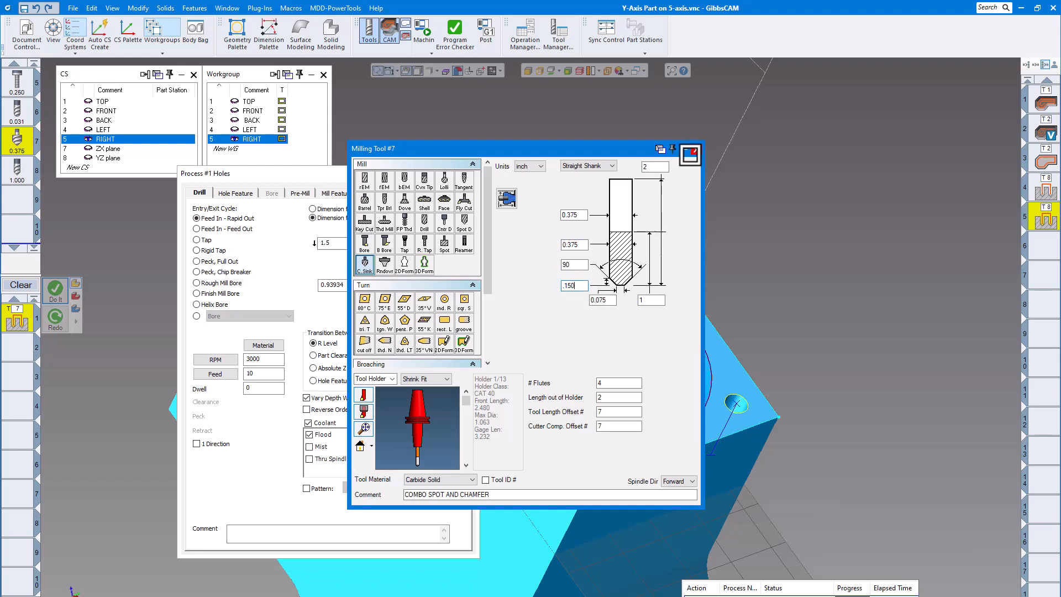
pyautogui.moveTo(578, 285); pyautogui.dragTo(552, 286)
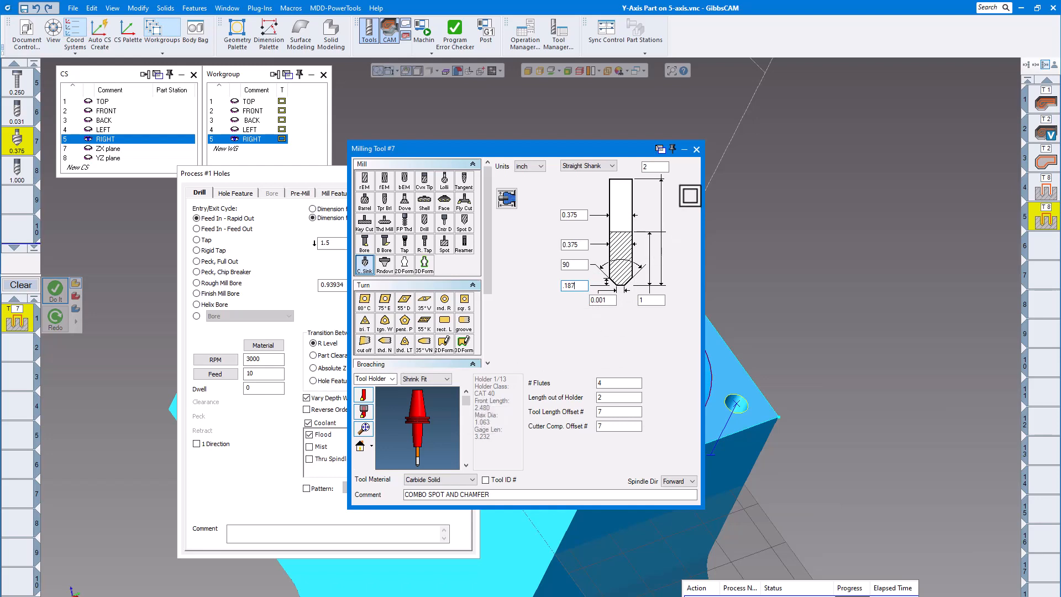
pyautogui.click(698, 149)
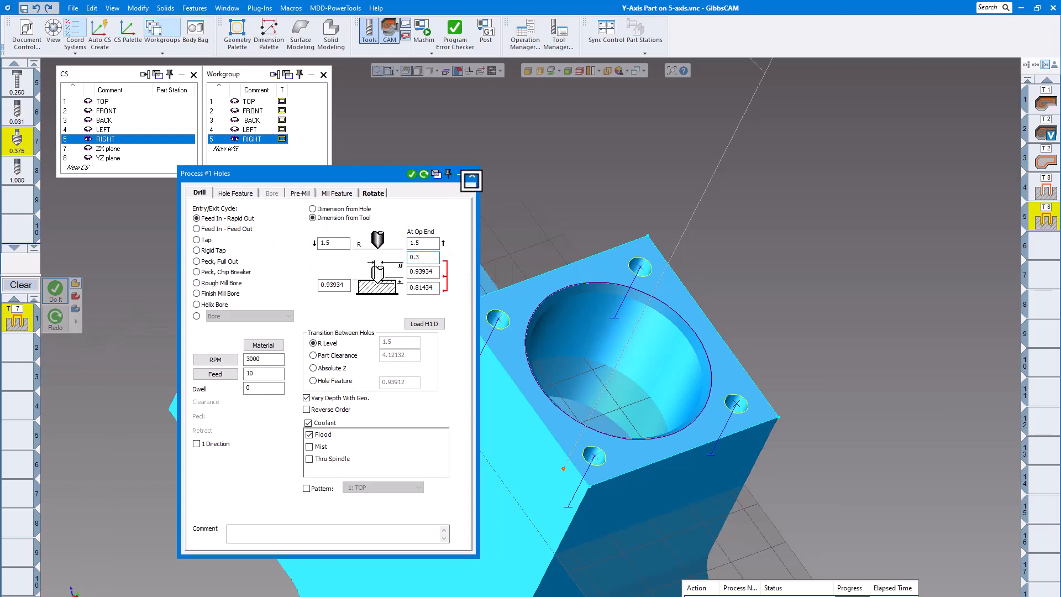
# - Select the four corner holes on the RIGHT face and generate their spot-and-chamfer operation with tool 7
pyautogui.click(472, 175)
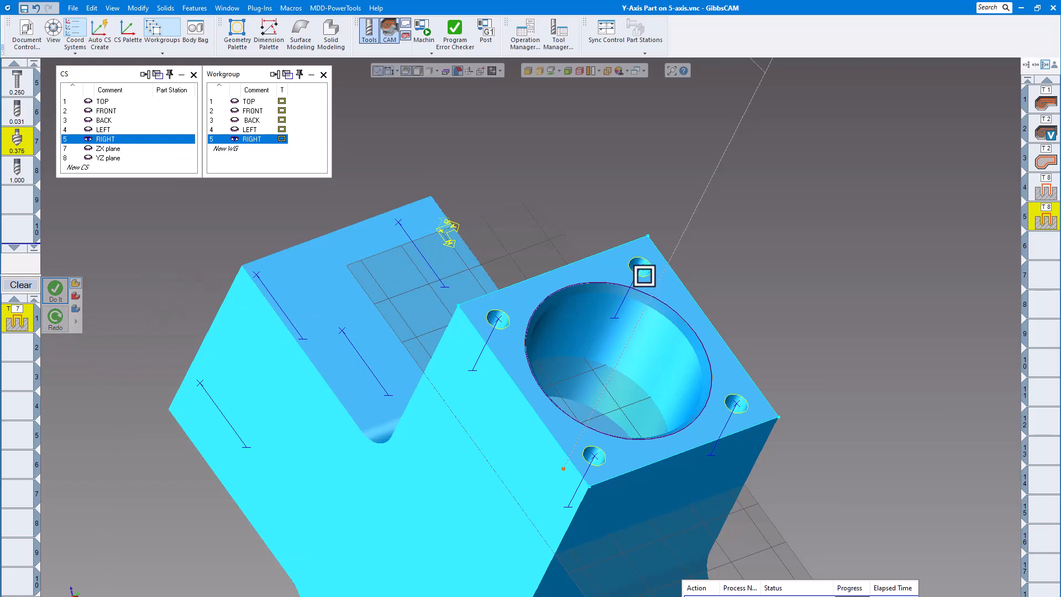
pyautogui.click(644, 275)
pyautogui.click(505, 329)
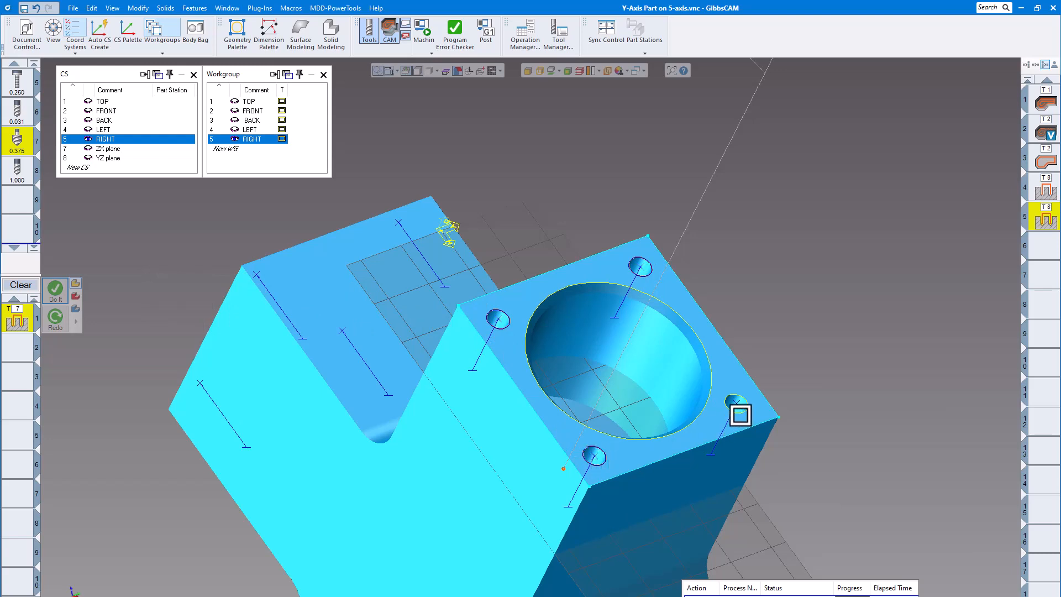
pyautogui.click(55, 289)
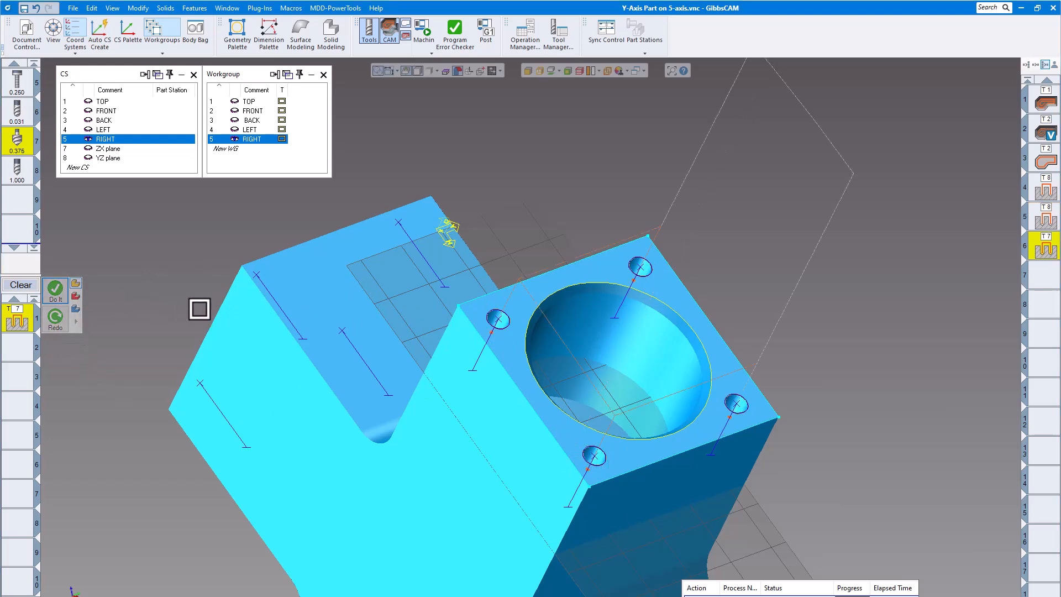
# - Set the hole process's machining coordinate system to 4: LEFT
pyautogui.scroll(-3, 210, 304)
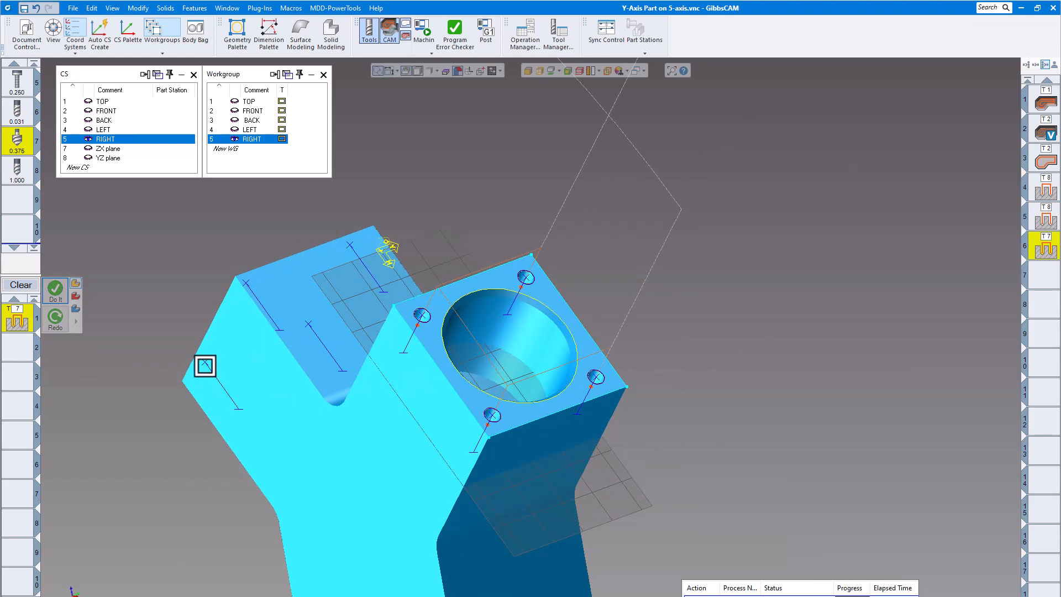
pyautogui.doubleClick(26, 316)
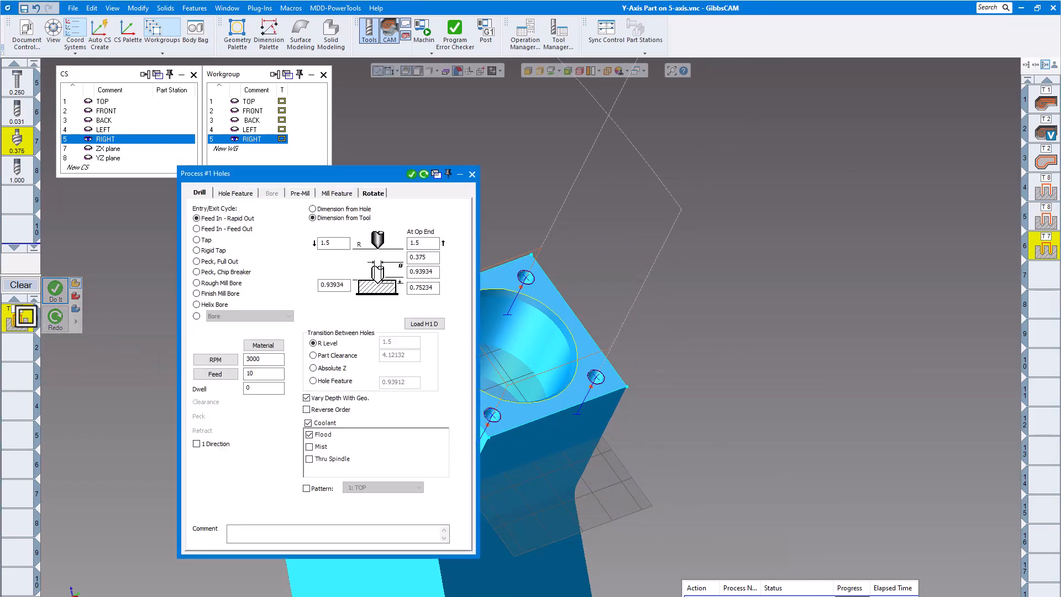
pyautogui.click(373, 193)
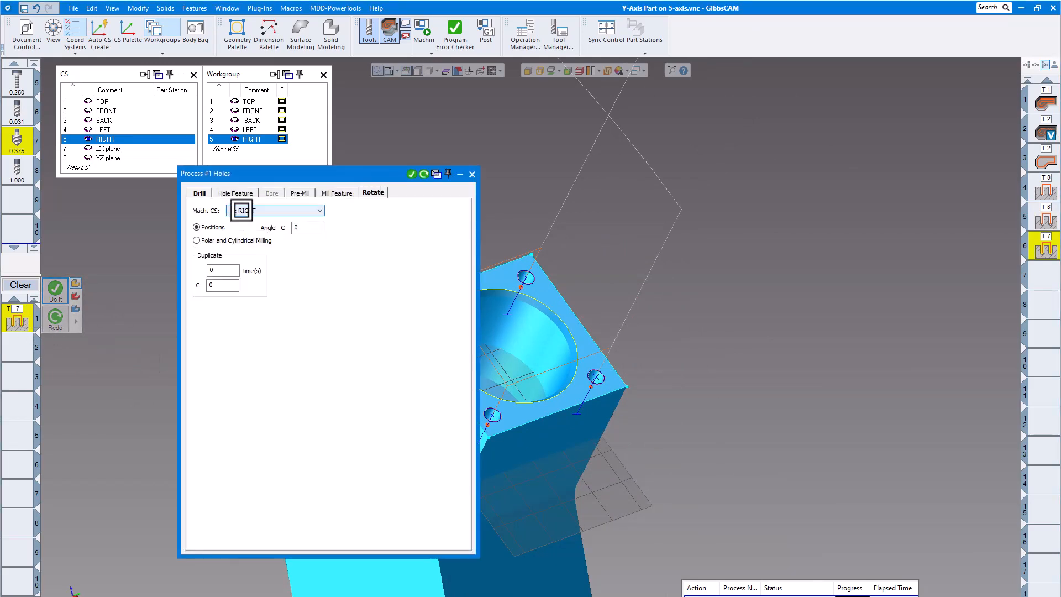
pyautogui.click(268, 211)
pyautogui.click(273, 253)
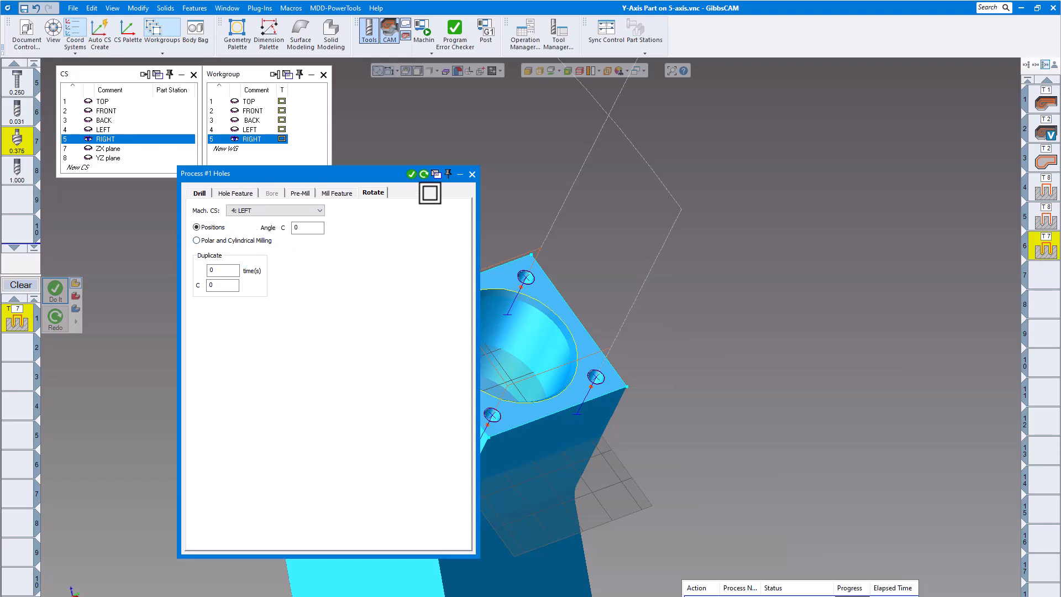
pyautogui.click(472, 174)
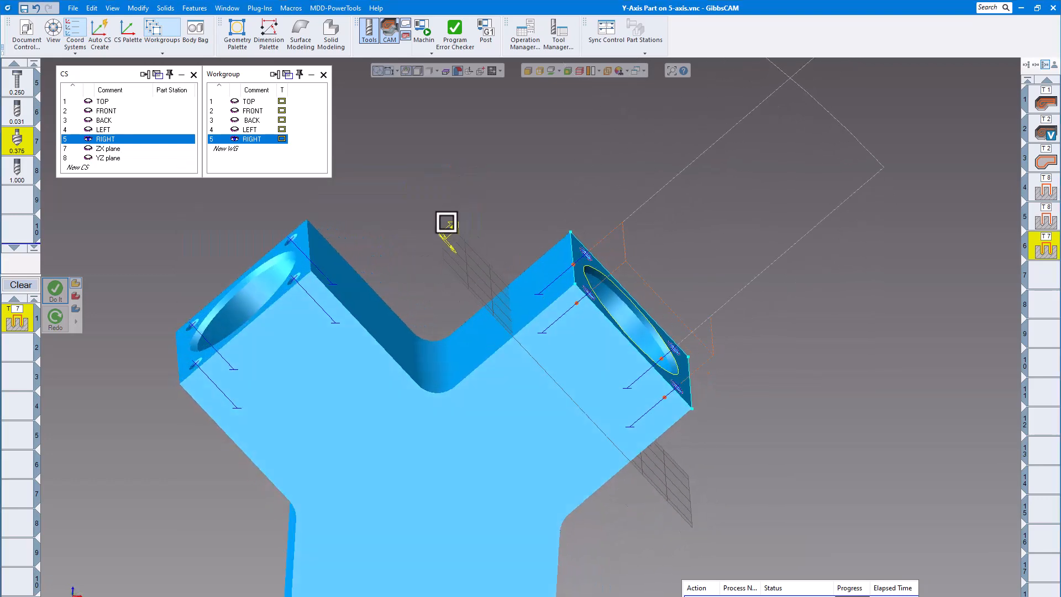
# - Activate the LEFT coordinate system and workgroup, and generate the tool 7 spot-and-chamfer operation on that face's corner holes
pyautogui.click(102, 129)
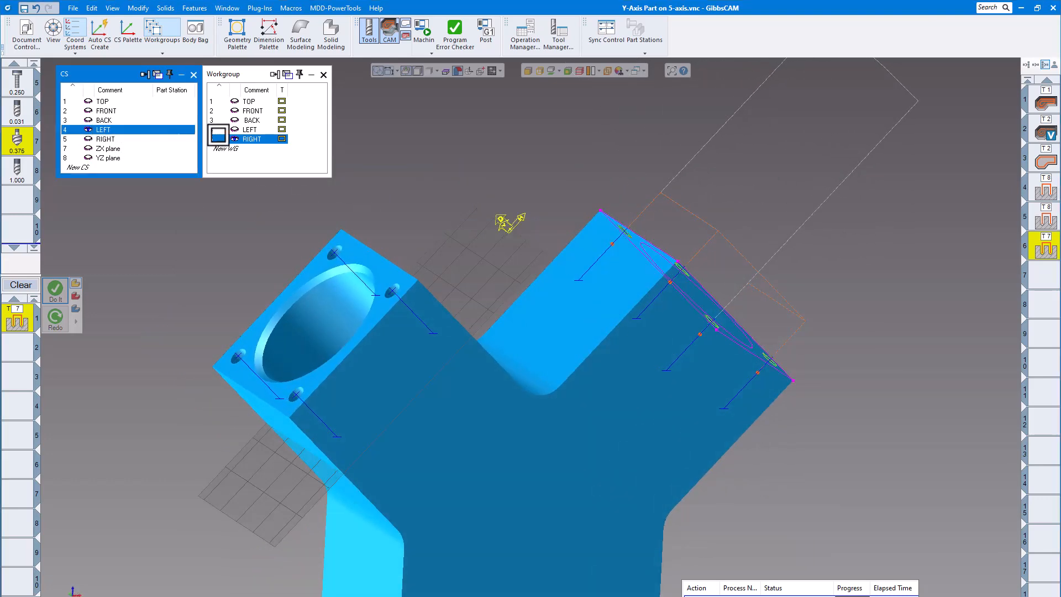
pyautogui.click(250, 130)
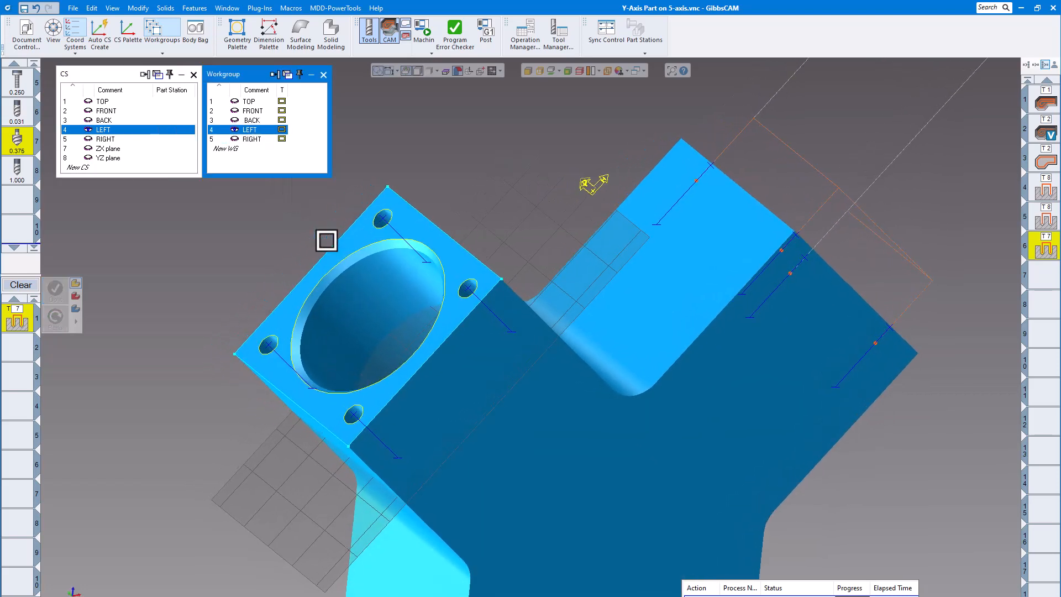
pyautogui.click(381, 221)
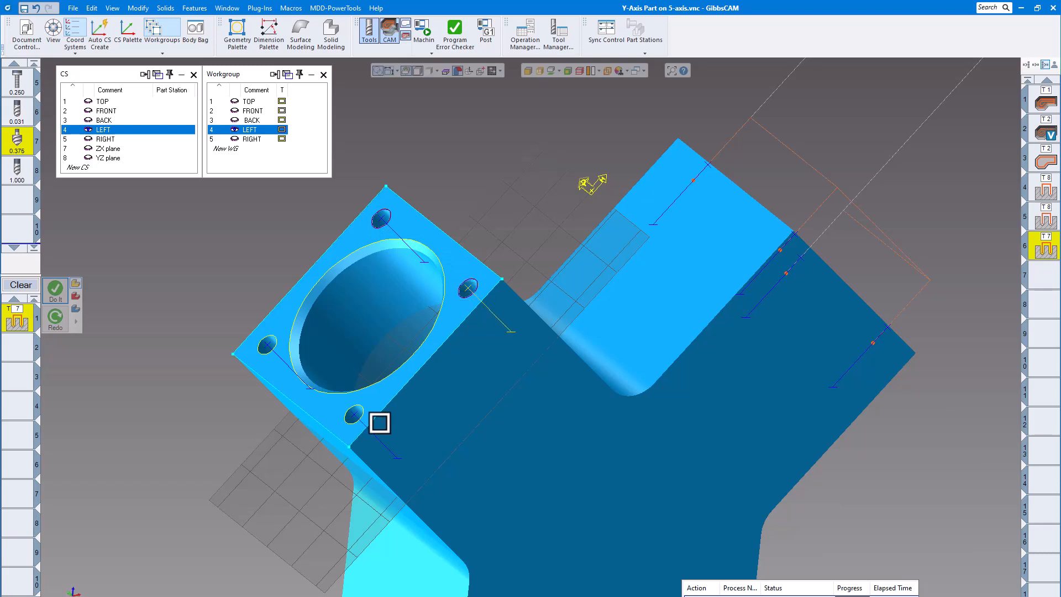
pyautogui.click(361, 420)
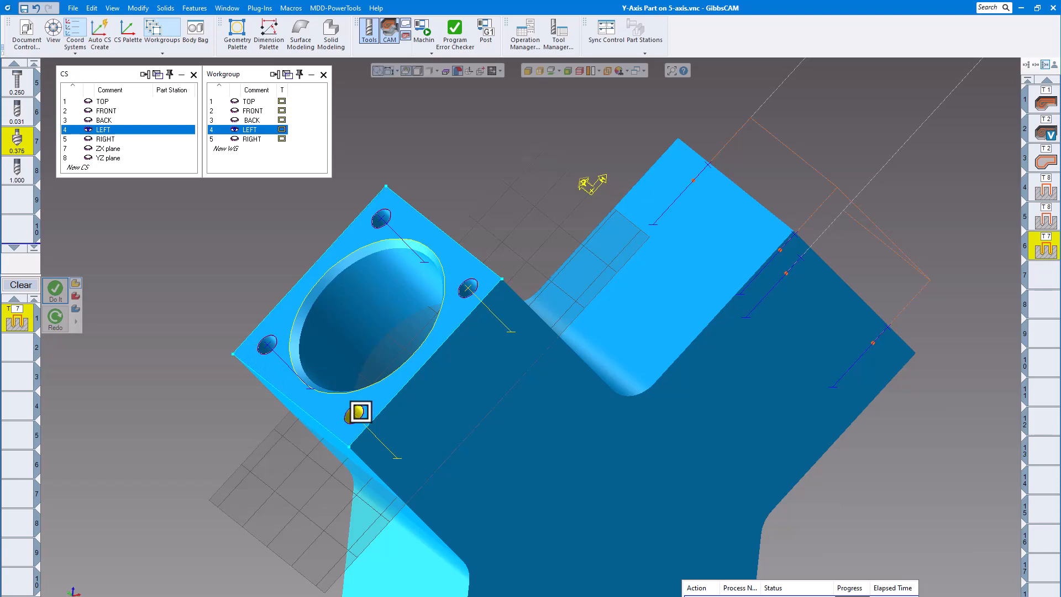
pyautogui.click(58, 292)
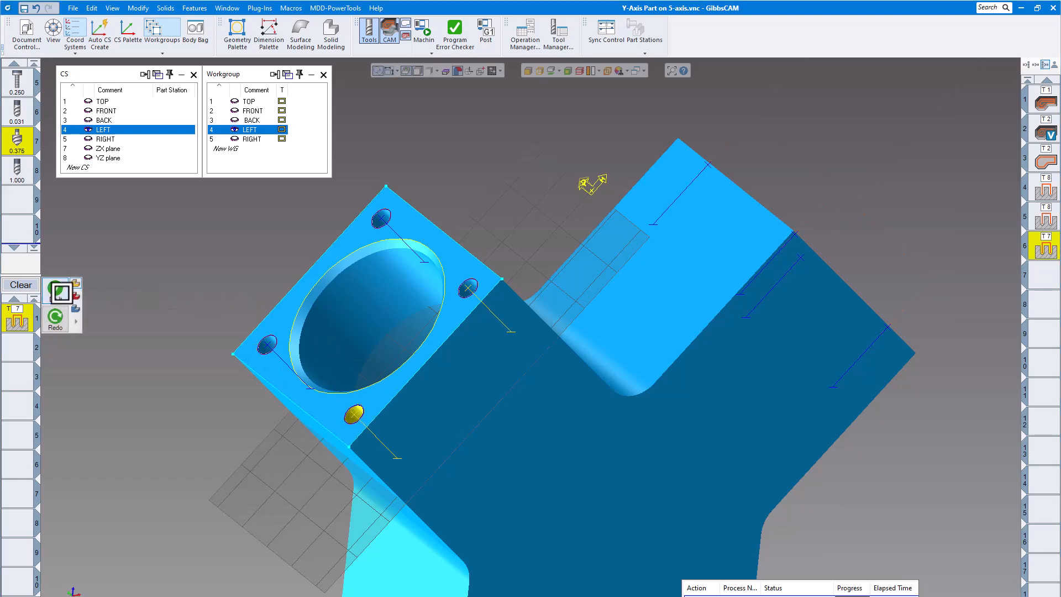
# - Assign the 0.201 drill, tool 4, to the hole process and open its drilling parameters
pyautogui.scroll(-1, 287, 317)
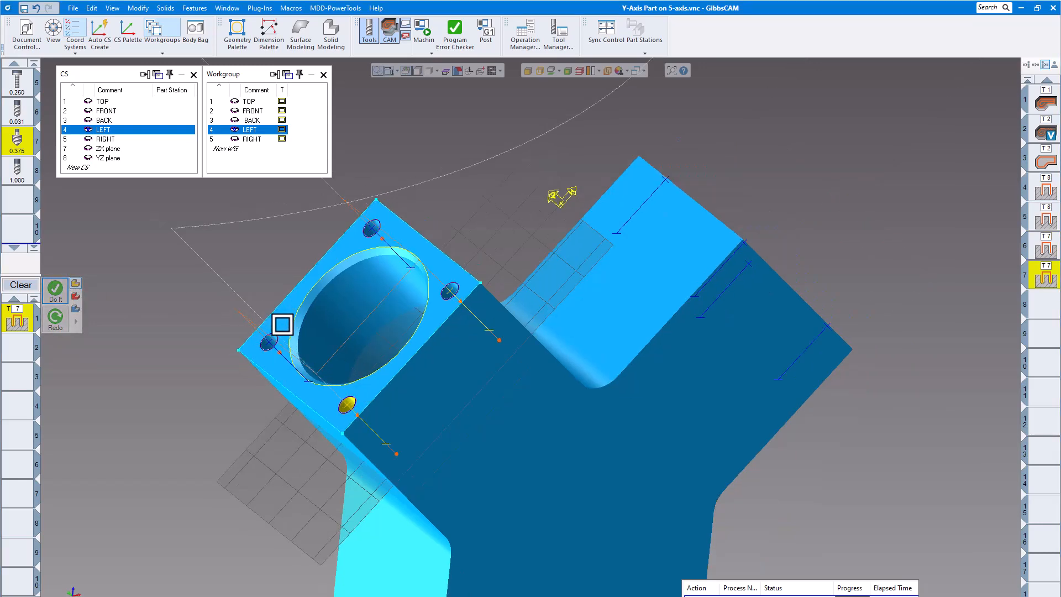
pyautogui.moveTo(299, 310); pyautogui.dragTo(317, 300, button='middle')
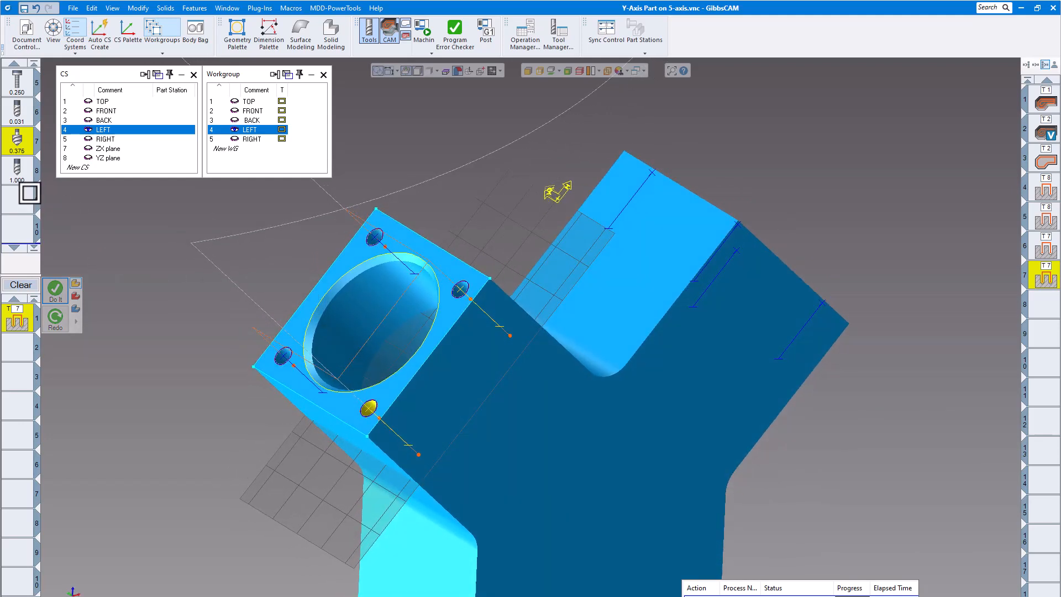
pyautogui.scroll(2, 30, 193)
pyautogui.moveTo(19, 114); pyautogui.dragTo(18, 320)
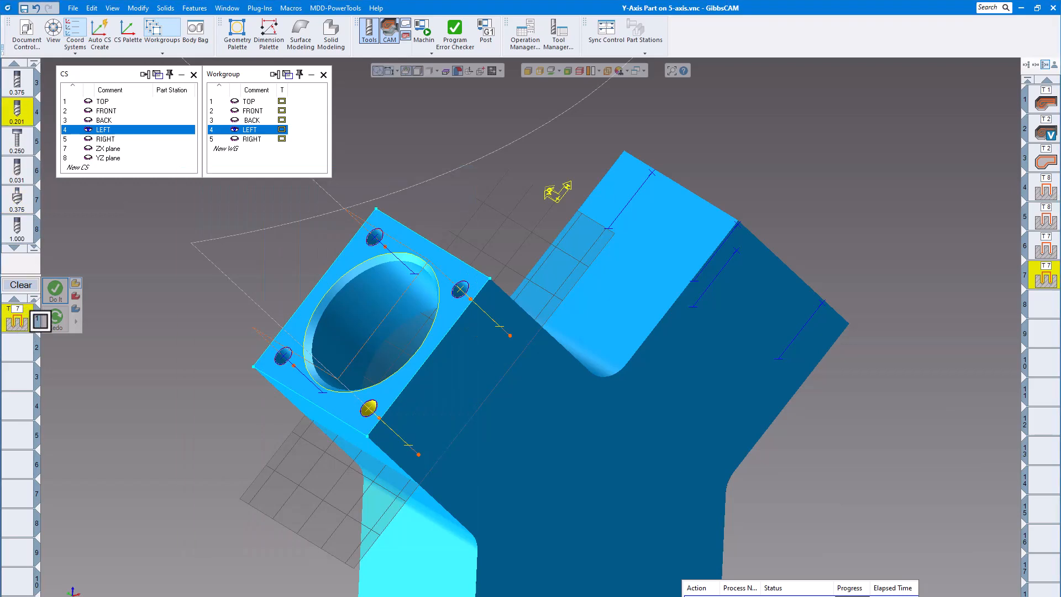
pyautogui.click(374, 193)
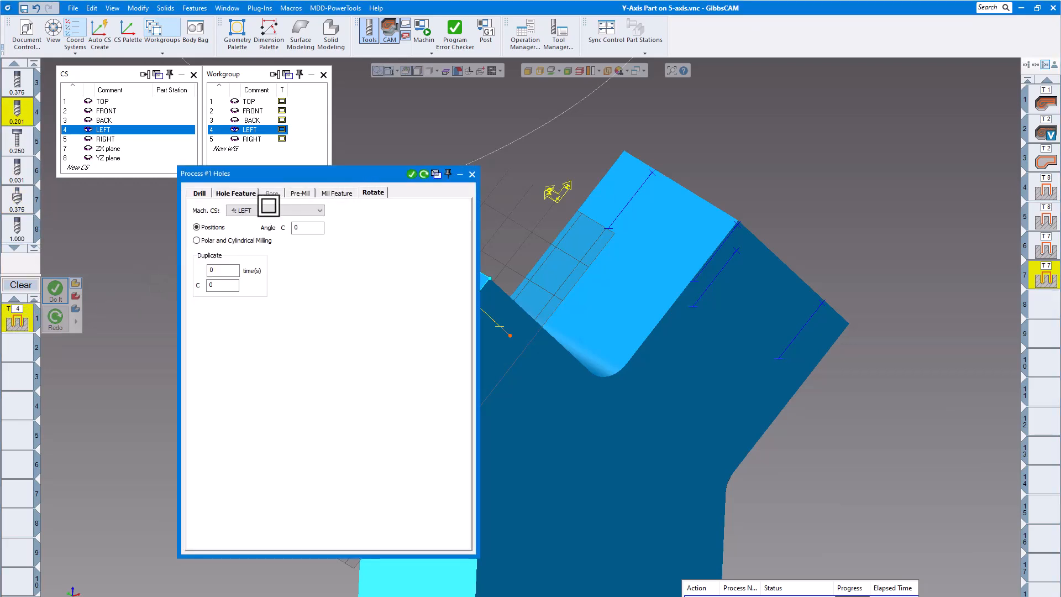
pyautogui.click(198, 193)
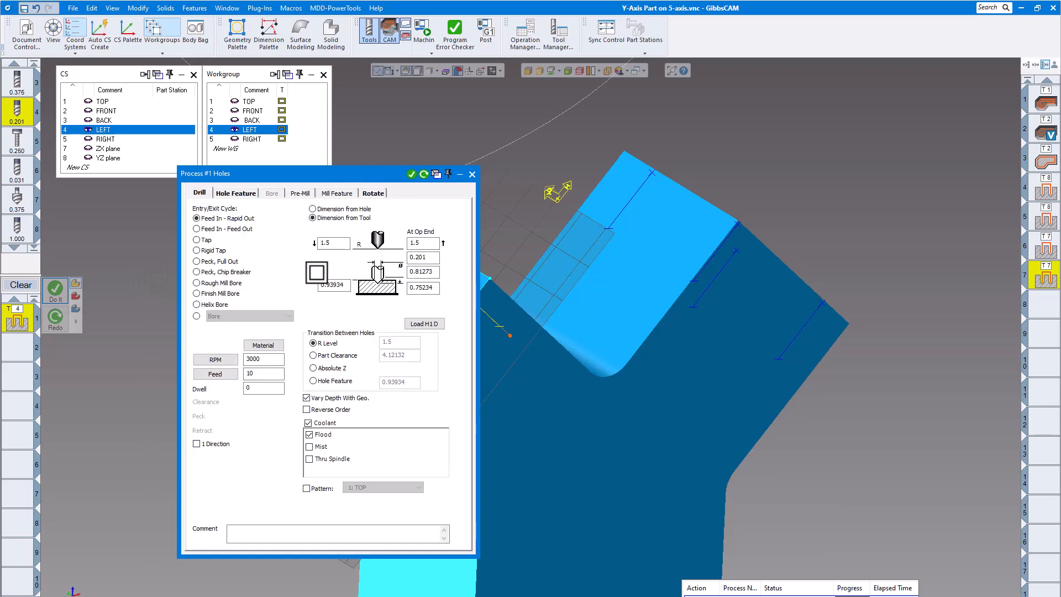
# - Set the 0.201 drill's final depth to 0.22895 and generate the drilling operation for the LEFT face's holes
pyautogui.moveTo(399, 178); pyautogui.dragTo(732, 207)
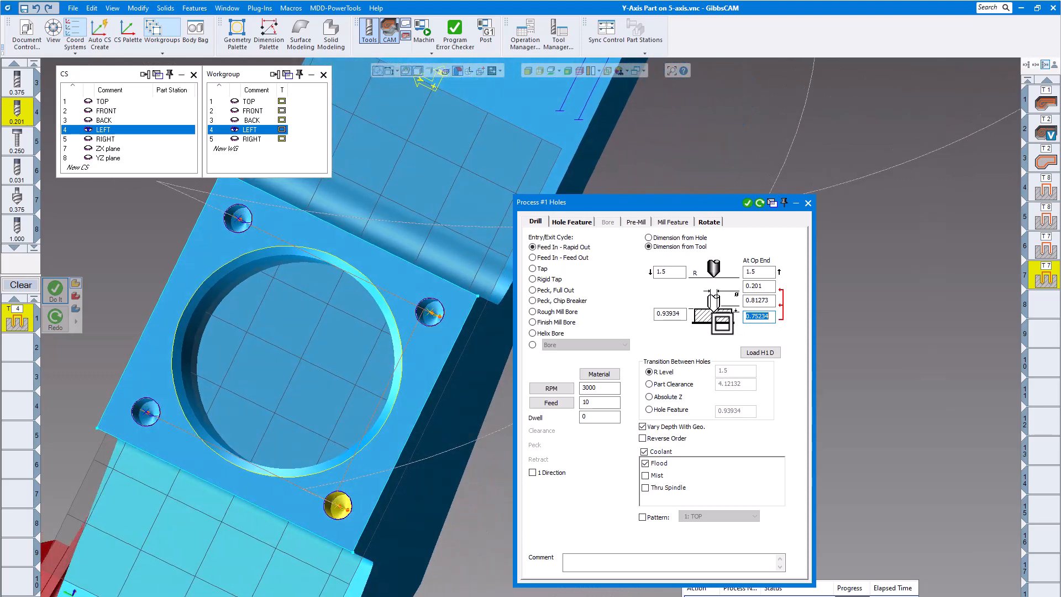
pyautogui.scroll(8, 438, 322)
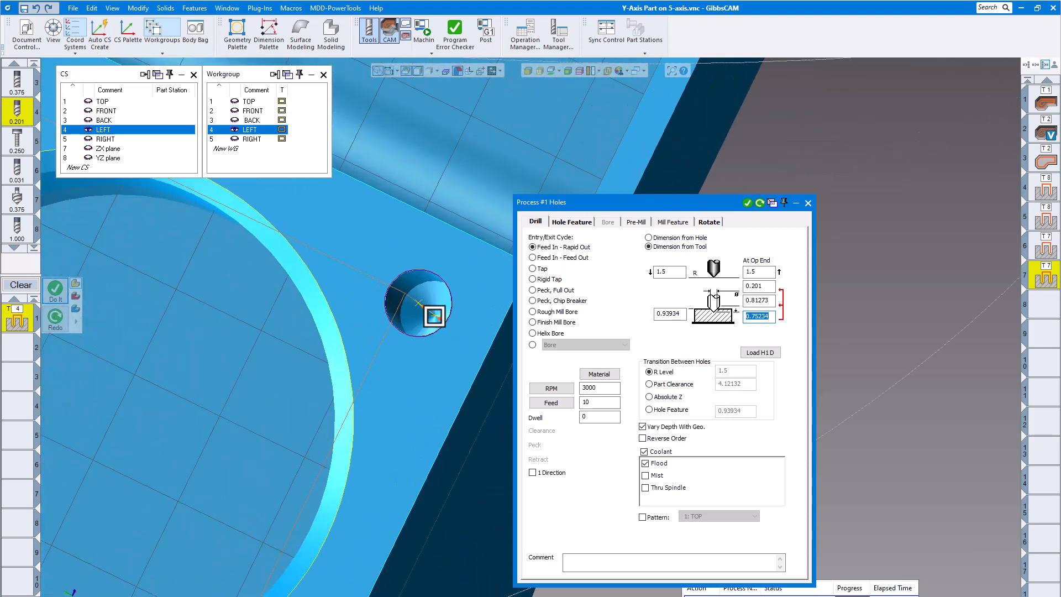
pyautogui.moveTo(444, 325); pyautogui.dragTo(445, 328, button='middle')
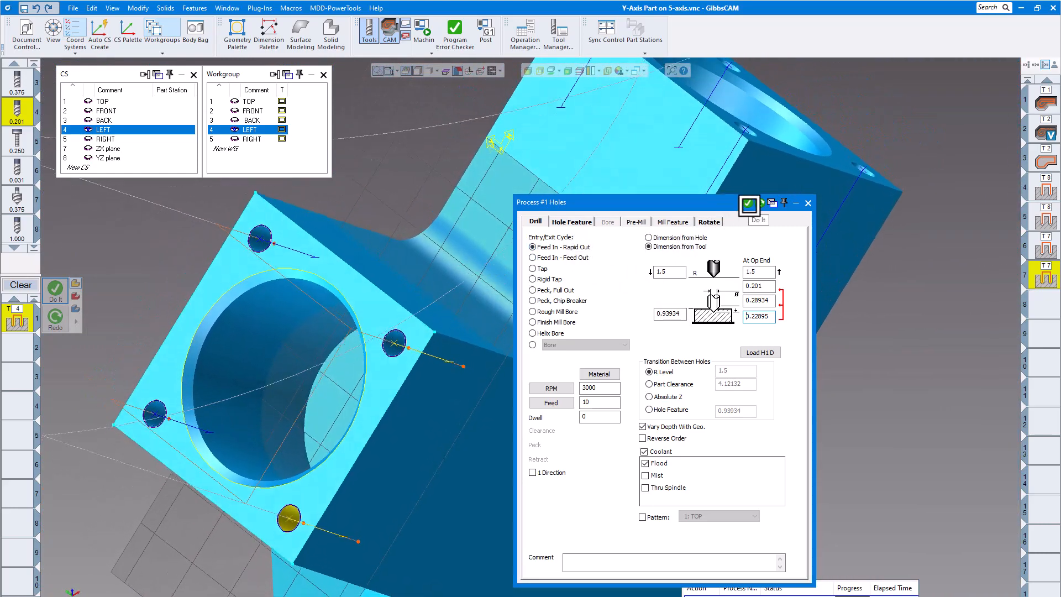
pyautogui.click(748, 205)
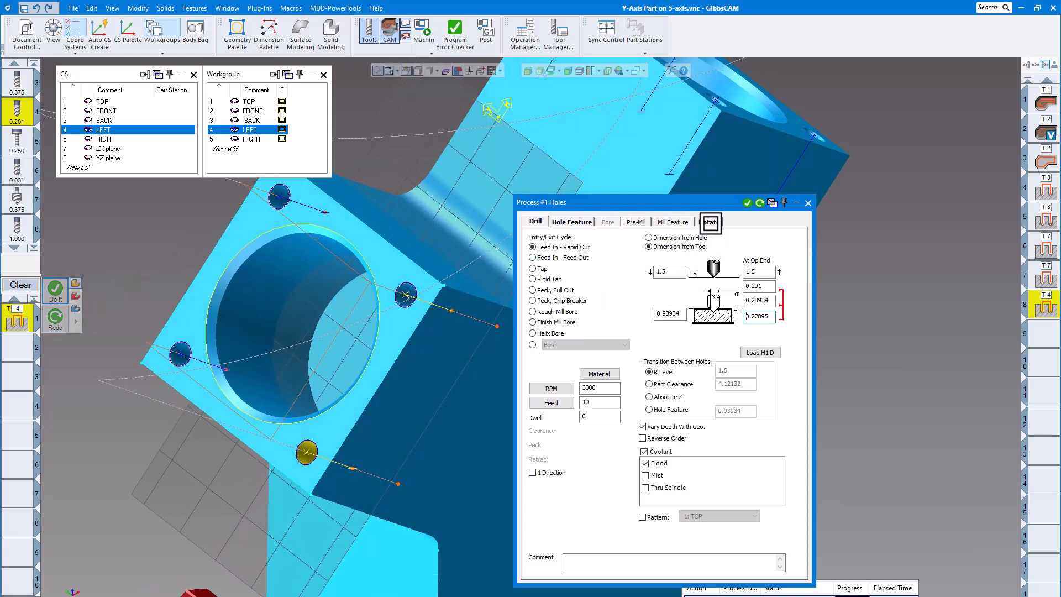
# - Set the drilling process's machining coordinate system to 5: RIGHT, and activate the RIGHT workgroup and coordinate system
pyautogui.click(710, 223)
pyautogui.click(621, 239)
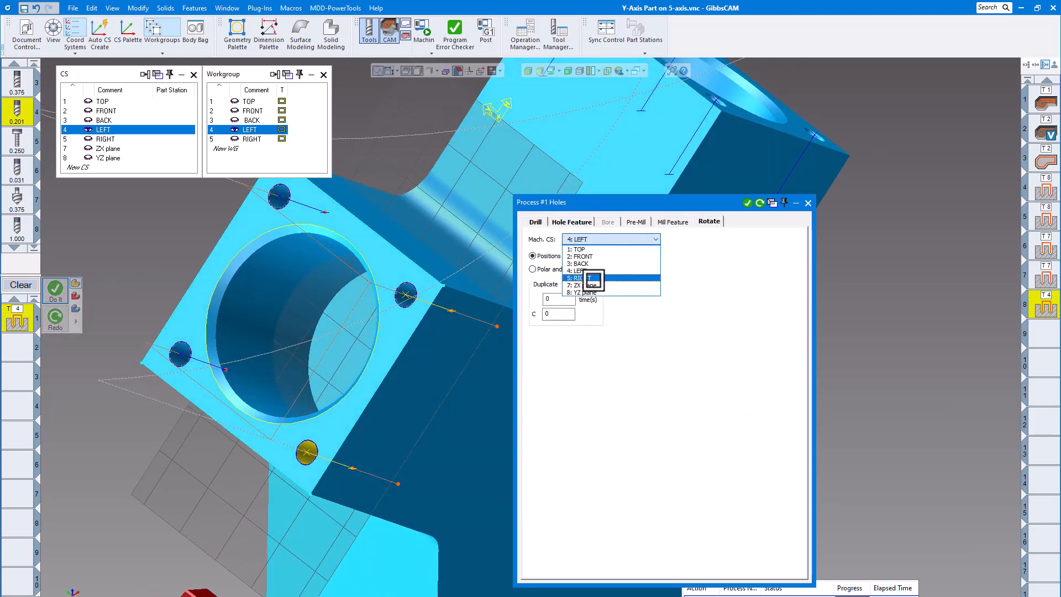
pyautogui.click(594, 278)
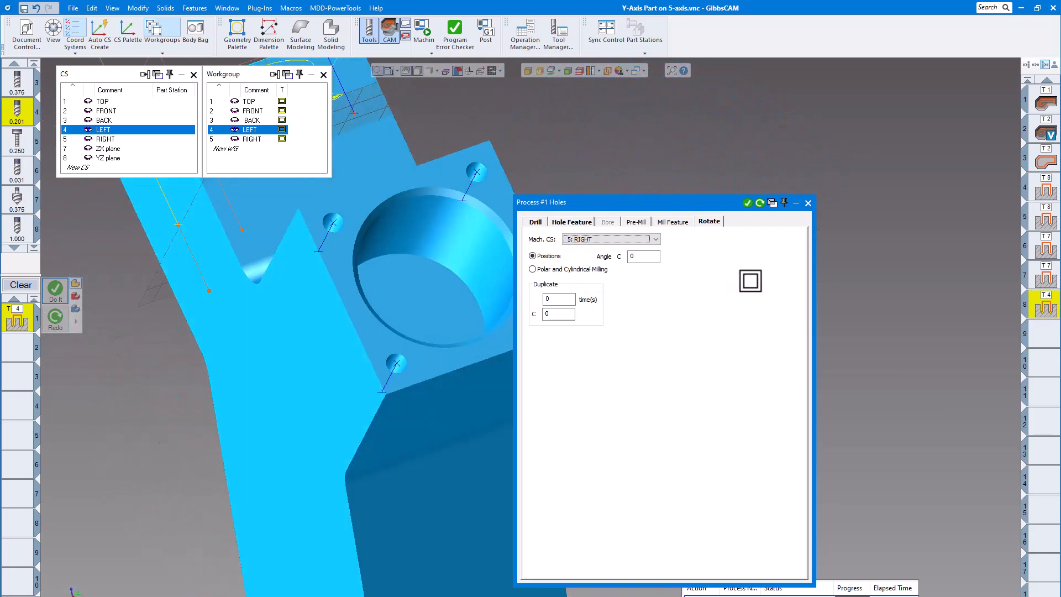
pyautogui.click(260, 139)
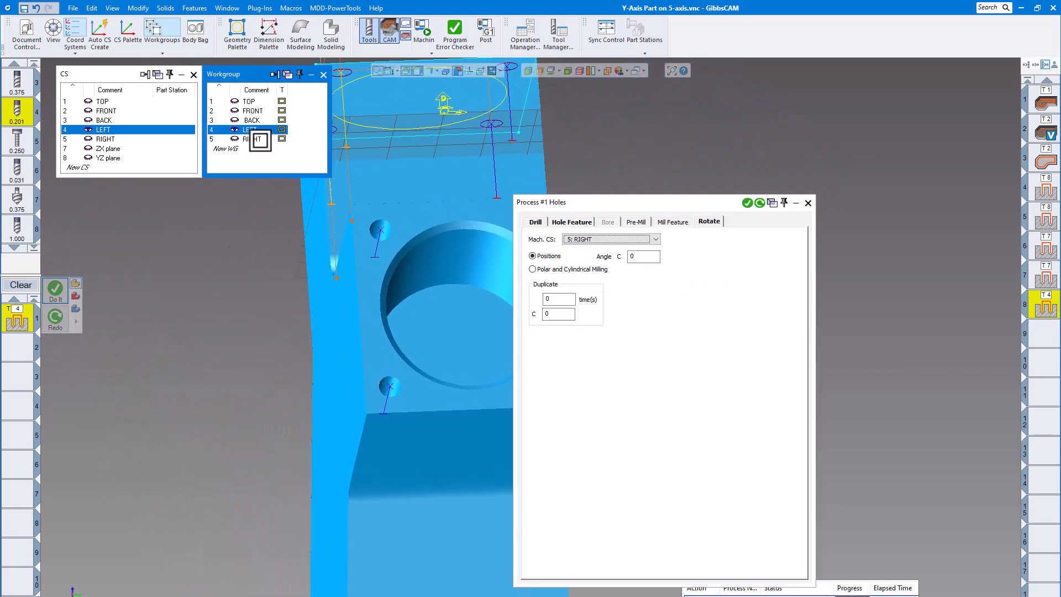
pyautogui.click(109, 139)
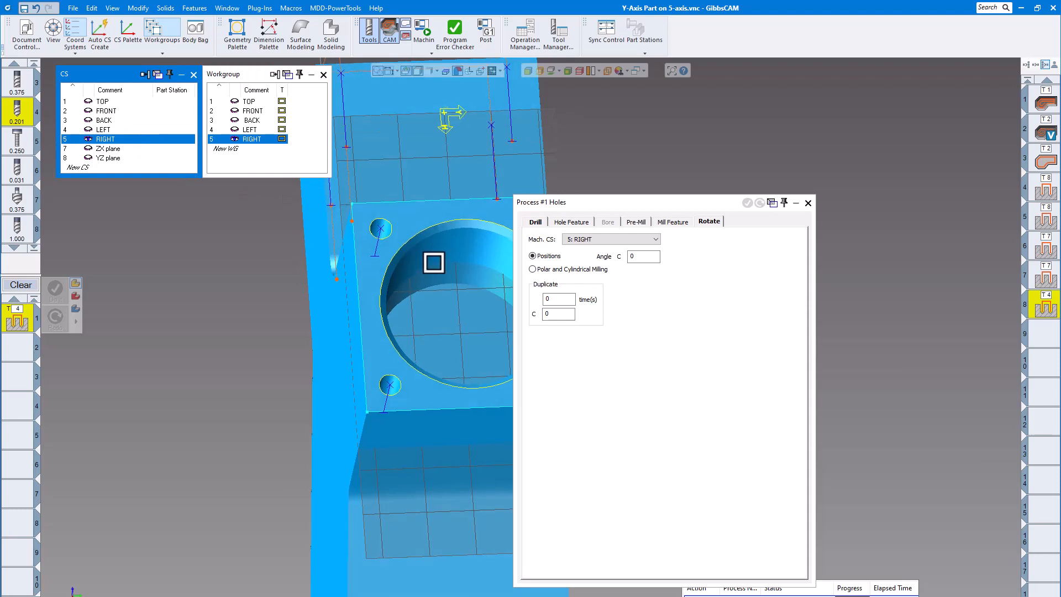
# - Select the four corner holes on the RIGHT face and generate their drilling operation with the 0.201 drill
pyautogui.click(351, 236)
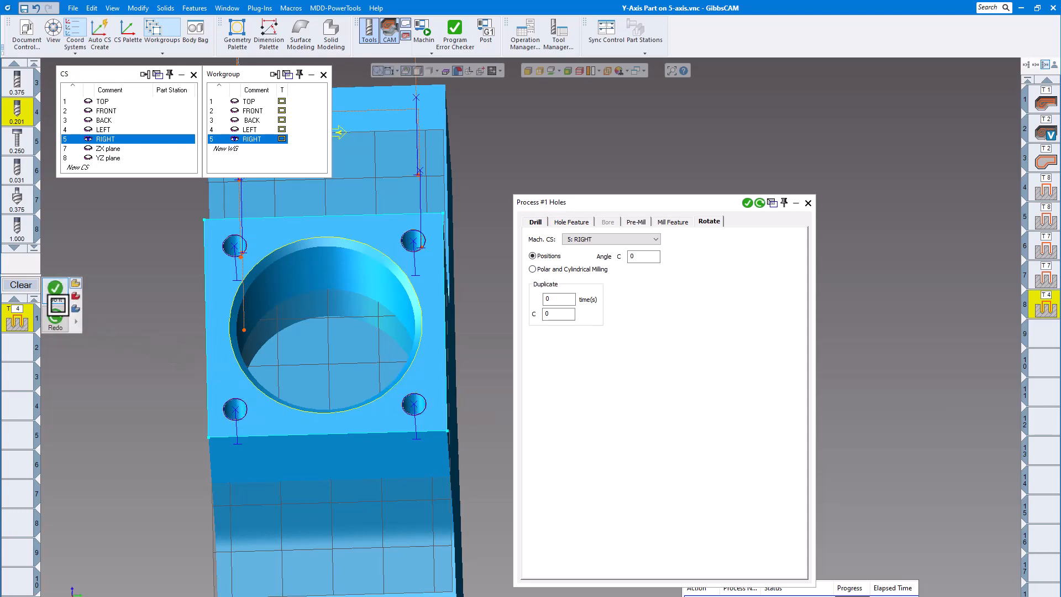
pyautogui.click(55, 289)
pyautogui.moveTo(304, 357); pyautogui.dragTo(467, 286, button='middle')
pyautogui.moveTo(57, 339); pyautogui.dragTo(11, 323)
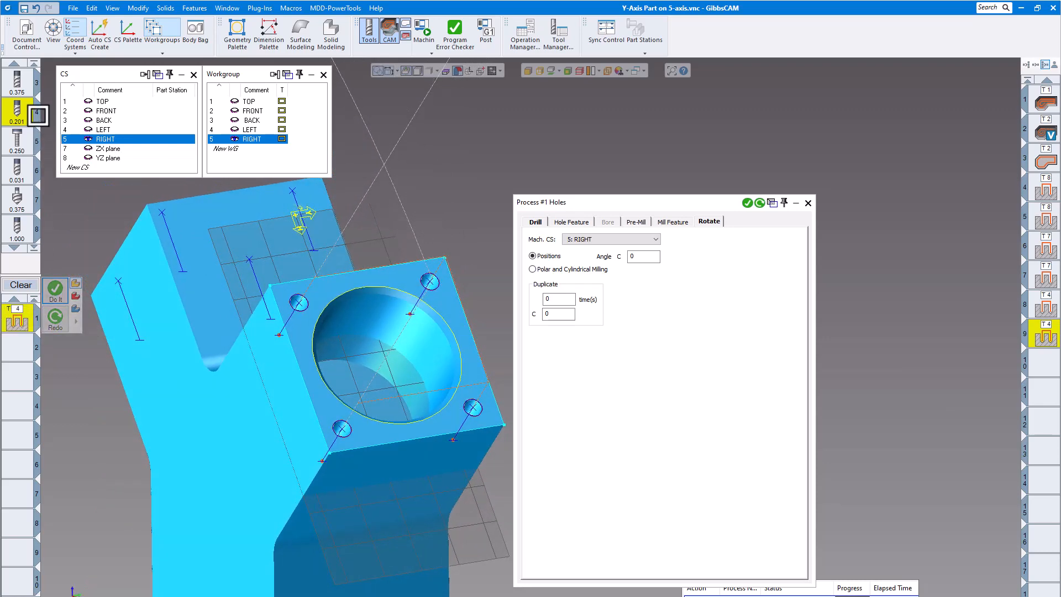
# - Assign the 0.250 tap, set Rigid Tap with final depth -0.5 and 1000 RPM, and generate the RIGHT face's tapping operation
pyautogui.moveTo(21, 142); pyautogui.dragTo(17, 321)
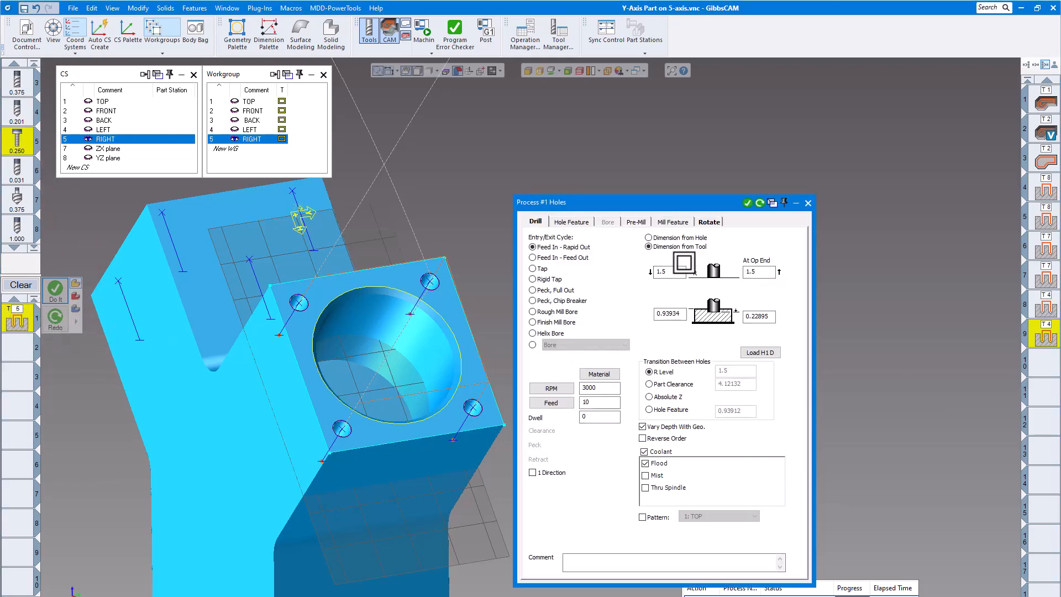
pyautogui.click(712, 222)
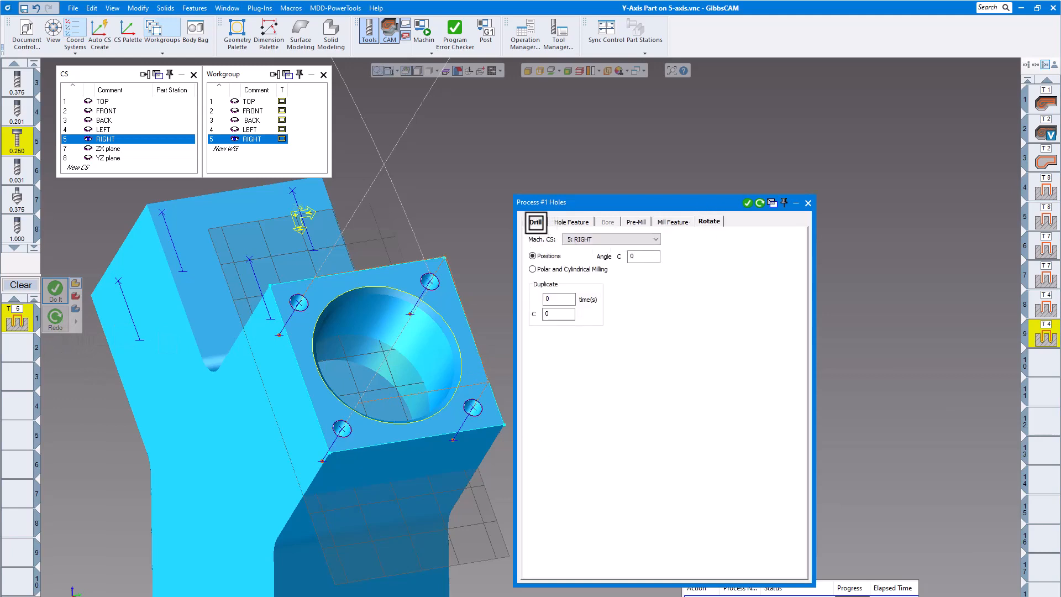
pyautogui.click(536, 221)
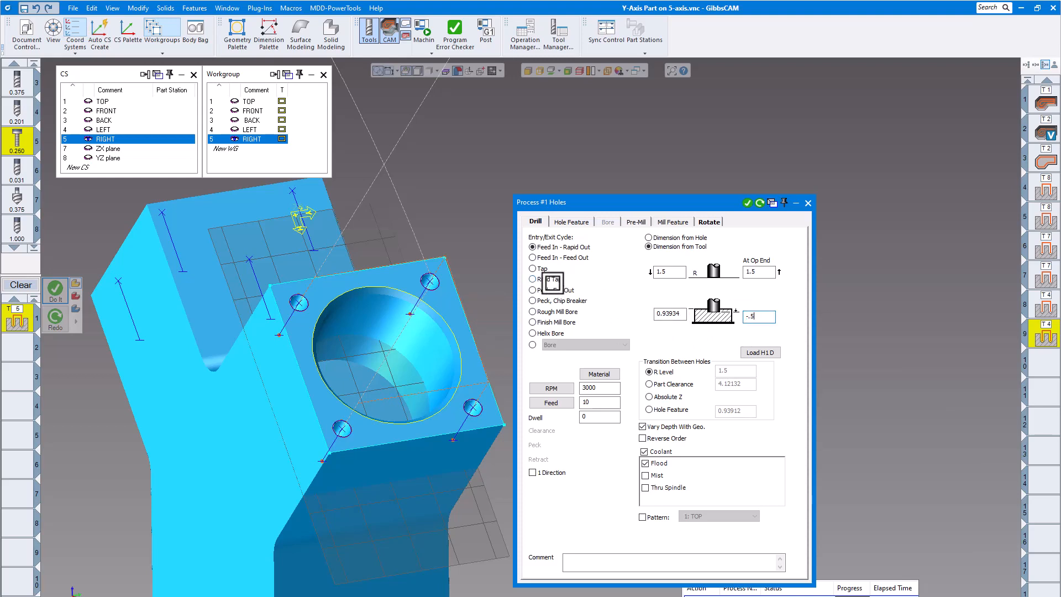
pyautogui.click(553, 281)
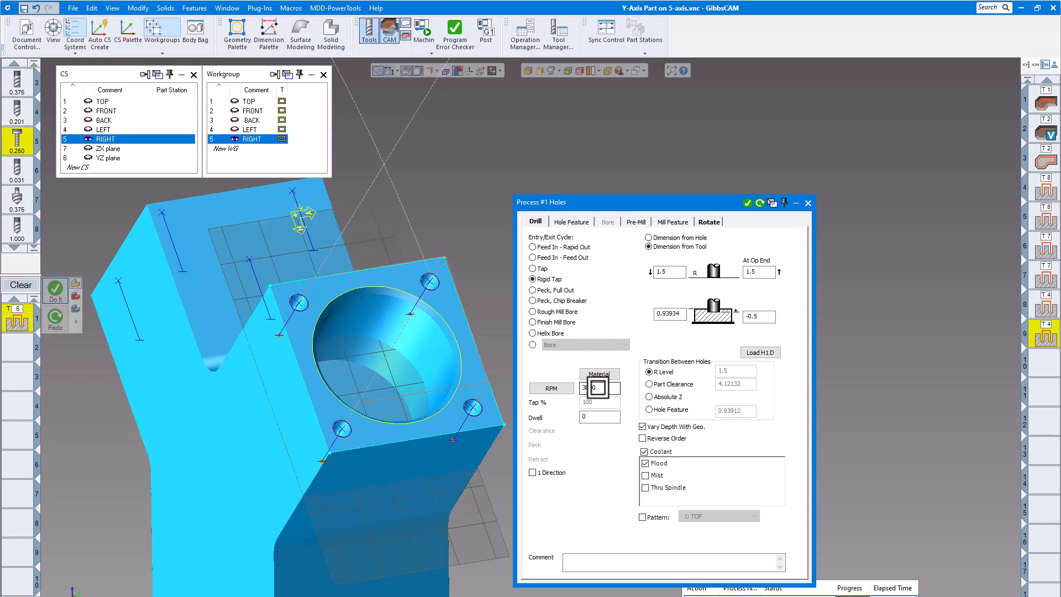
pyautogui.doubleClick(598, 387)
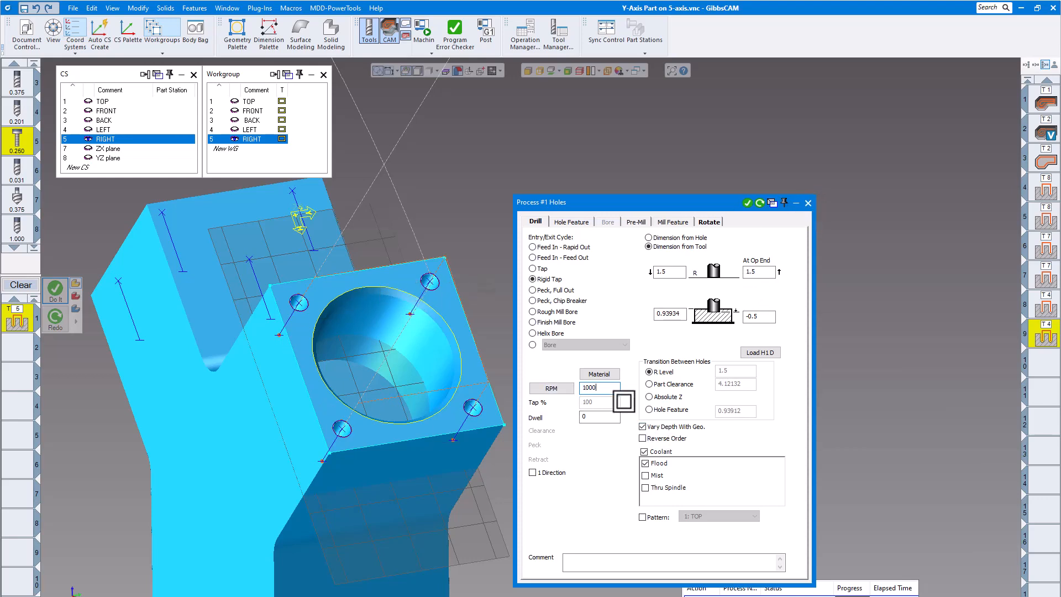
pyautogui.click(748, 203)
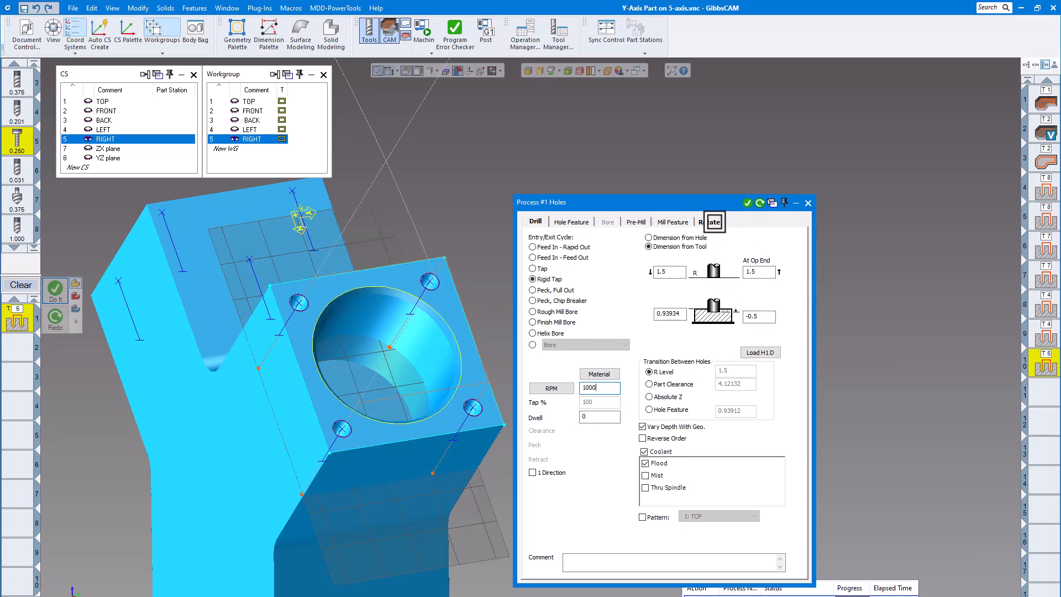
# - Set the tapping process's machining coordinate system to 4: LEFT, and activate the LEFT workgroup and coordinate system
pyautogui.click(714, 222)
pyautogui.click(629, 240)
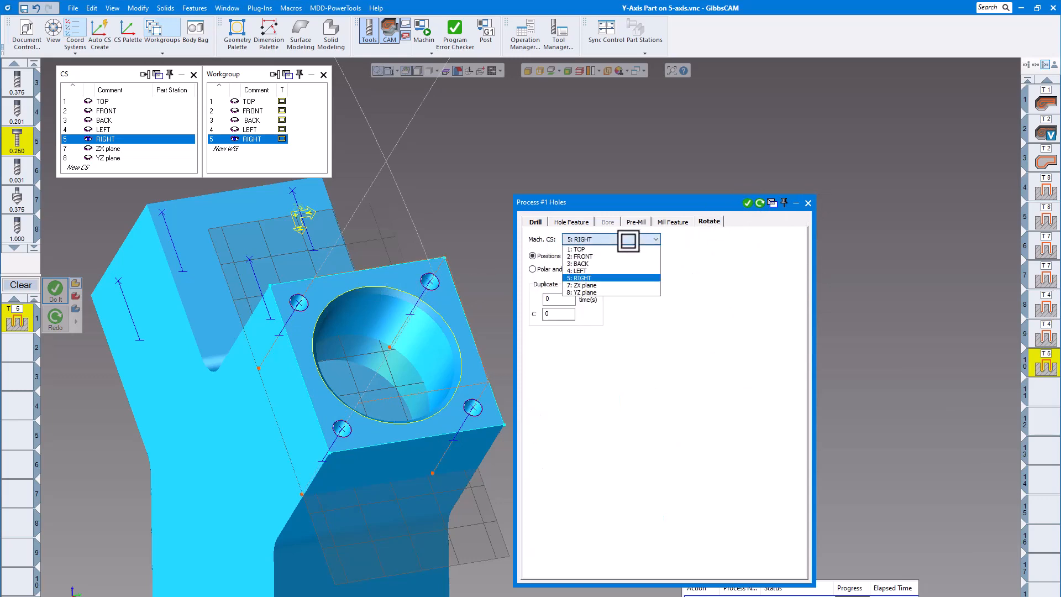
pyautogui.click(584, 270)
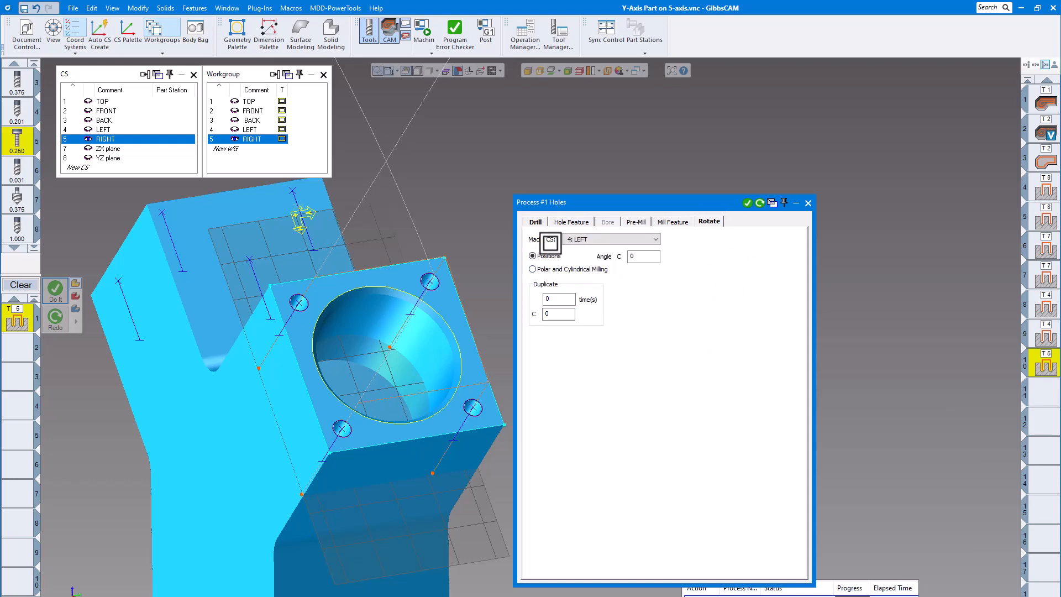
pyautogui.click(255, 131)
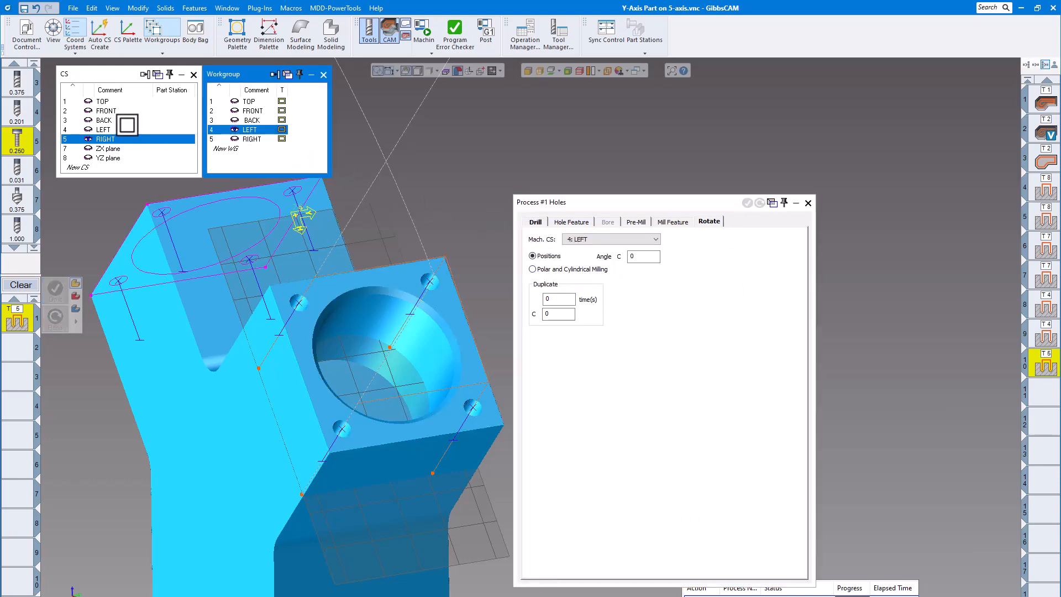
pyautogui.click(97, 130)
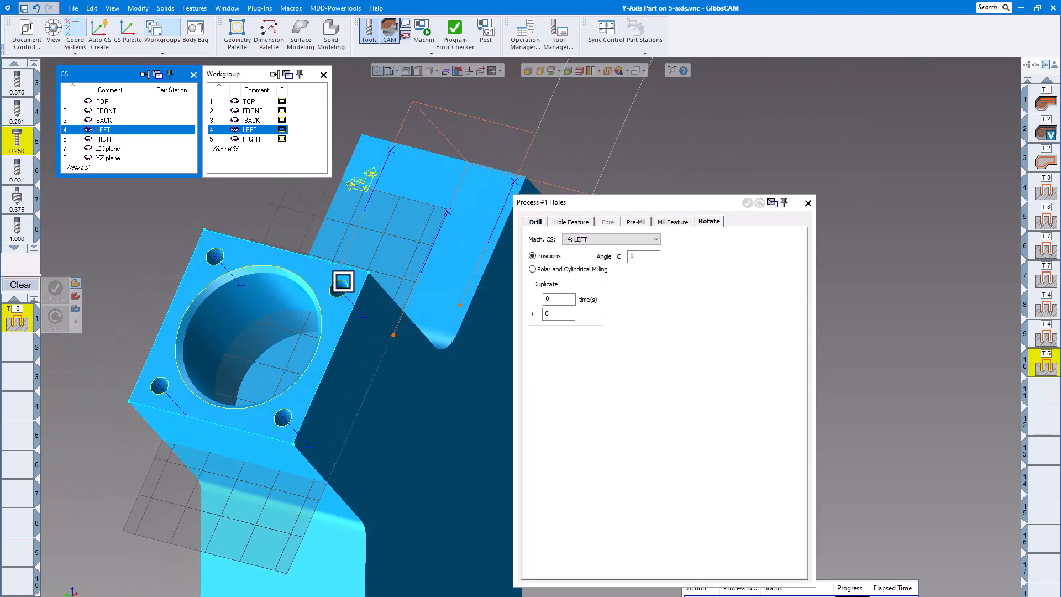
# - Select the four corner holes on the LEFT face, generate their tapping operation, and close the process settings
pyautogui.click(345, 281)
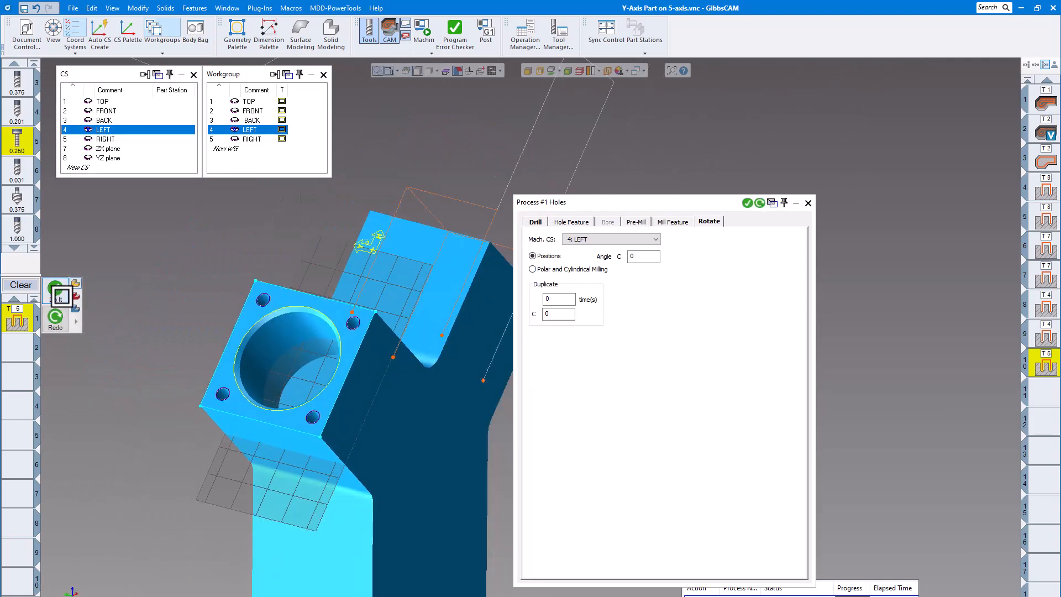
pyautogui.click(55, 291)
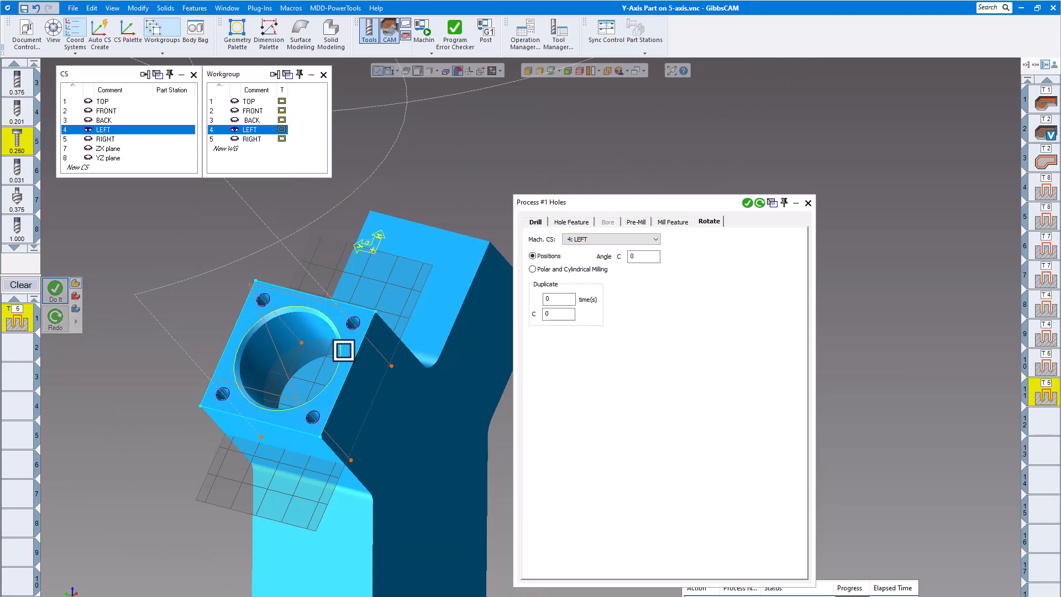
pyautogui.moveTo(379, 362); pyautogui.dragTo(377, 359, button='middle')
pyautogui.click(808, 202)
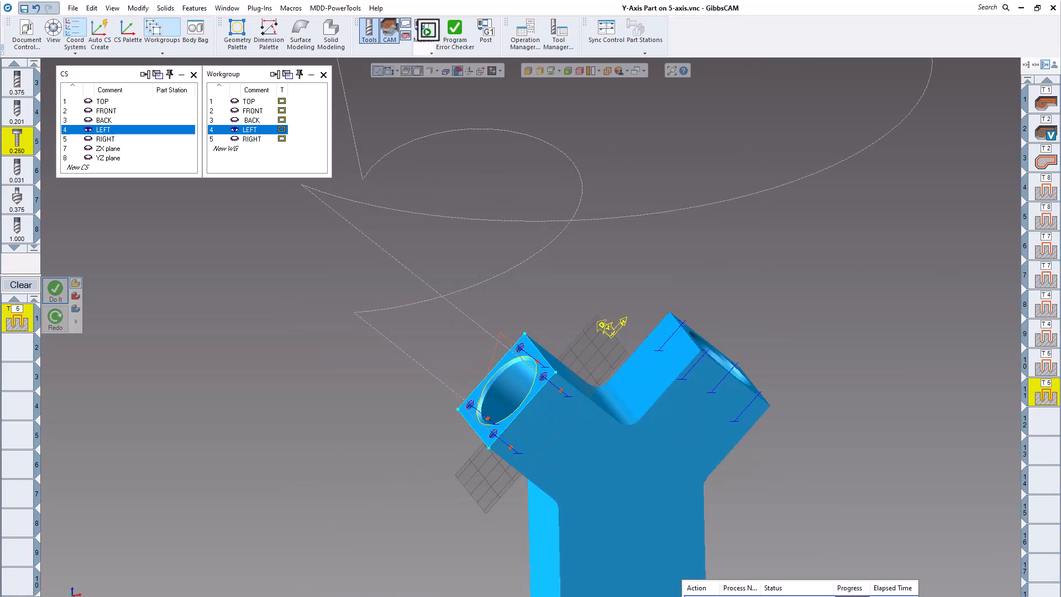
# - Play the machine simulation through the programmed operations to check the milling, drilling and tapping, and close it
pyautogui.click(427, 31)
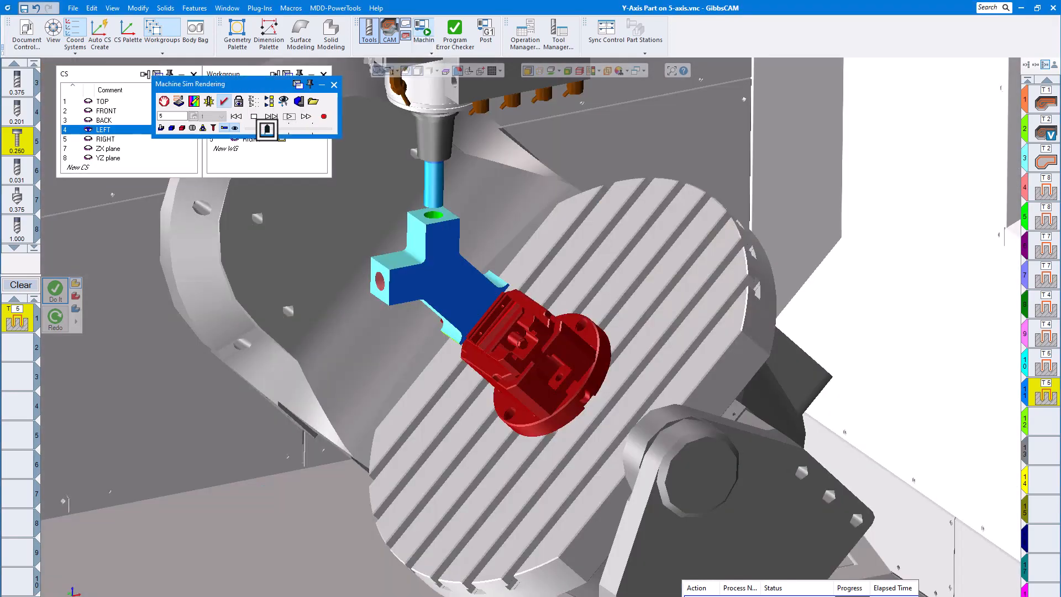
pyautogui.click(288, 116)
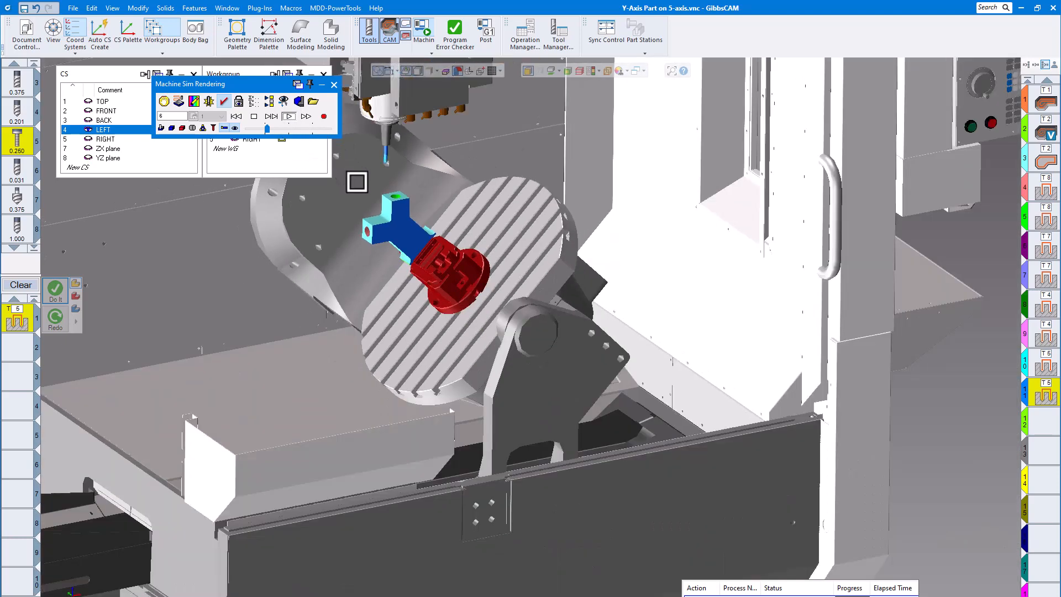
pyautogui.scroll(5, 372, 192)
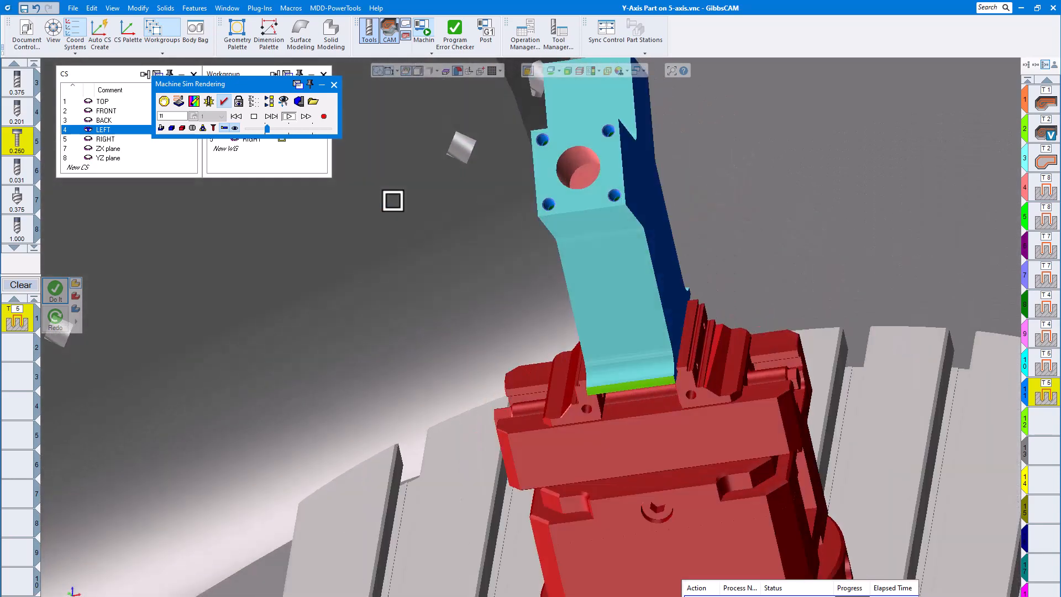
pyautogui.scroll(5, 580, 185)
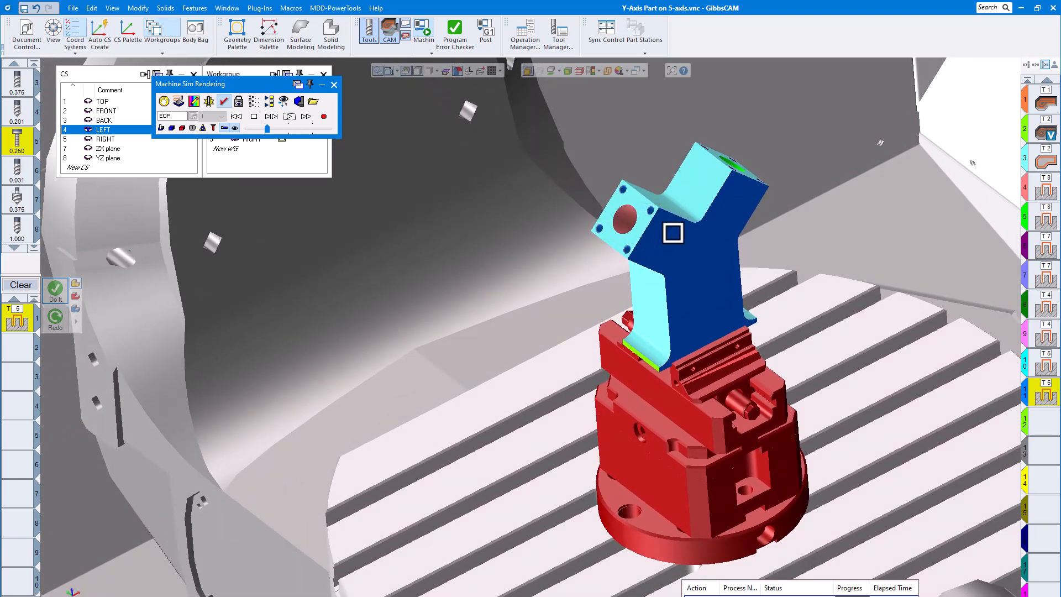
pyautogui.click(335, 85)
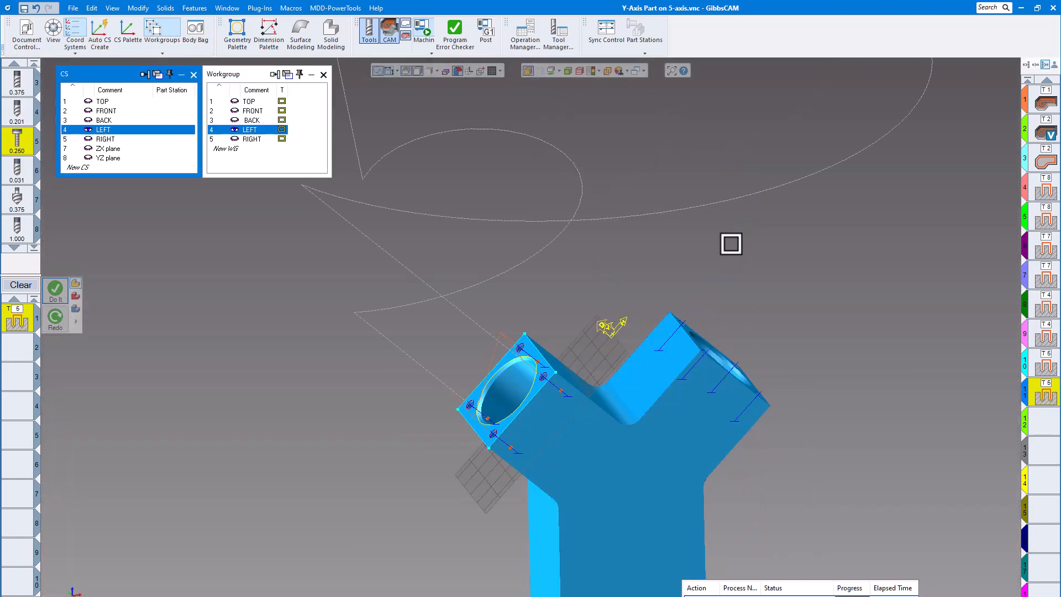
# - Clear the process list and create a new Contour process with the 0.500 end mill, tool 2
pyautogui.scroll(-2, 690, 249)
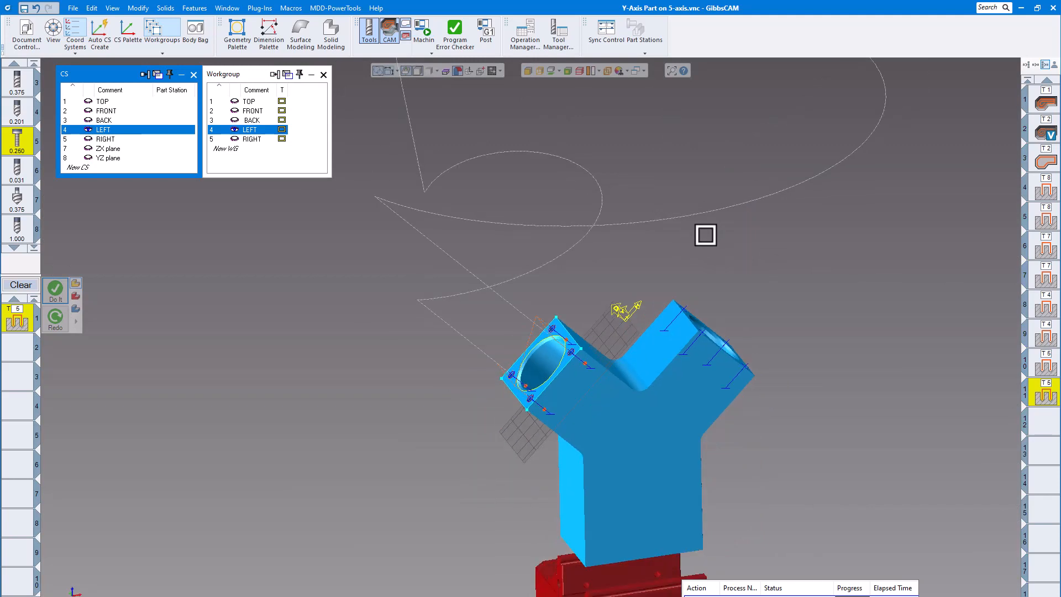
pyautogui.scroll(-2, 621, 210)
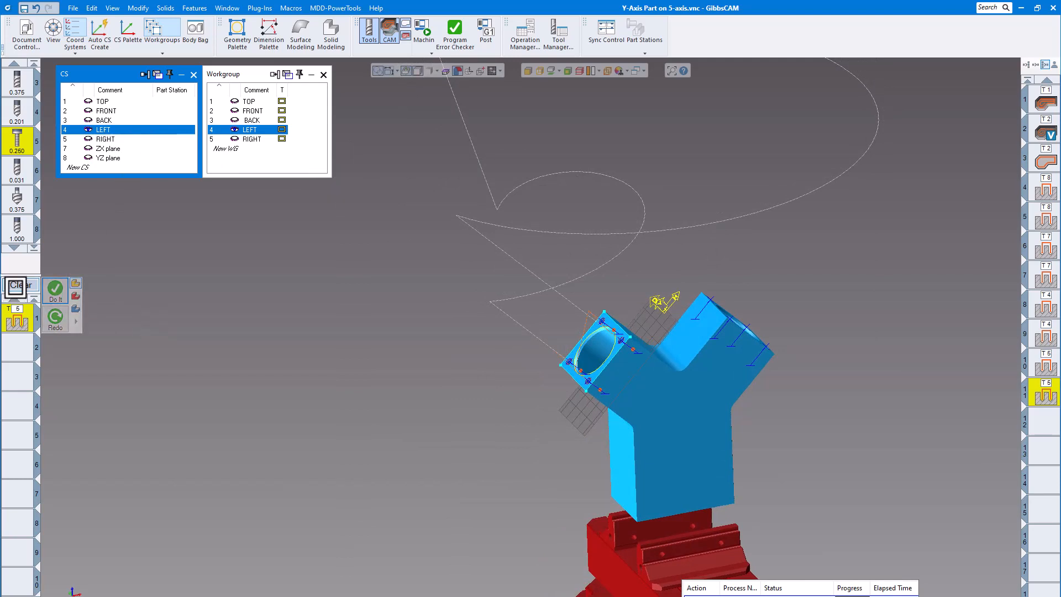
pyautogui.click(17, 284)
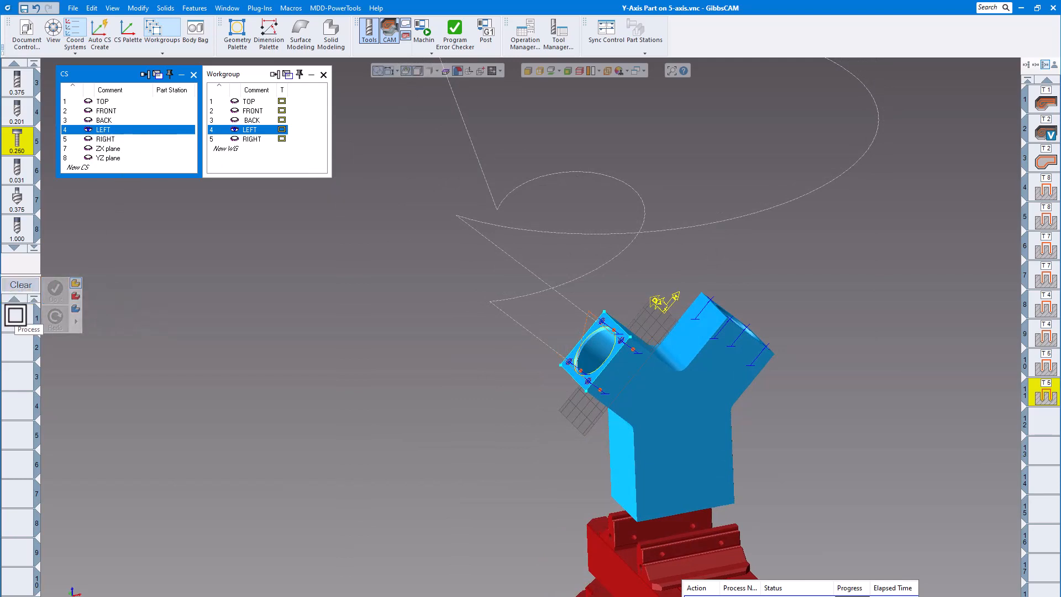
pyautogui.doubleClick(16, 316)
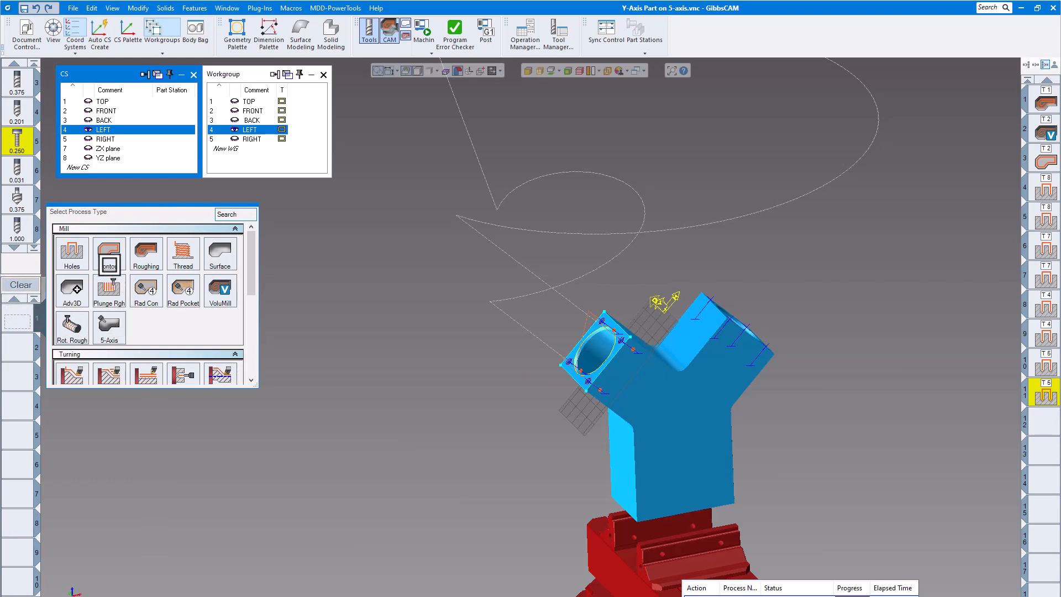
pyautogui.click(109, 325)
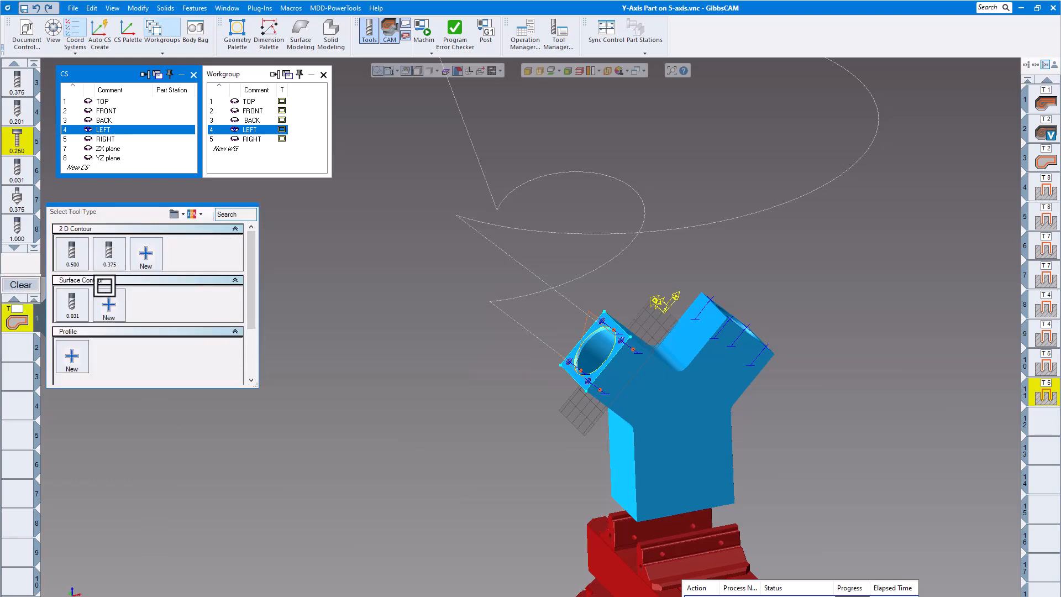
pyautogui.click(77, 255)
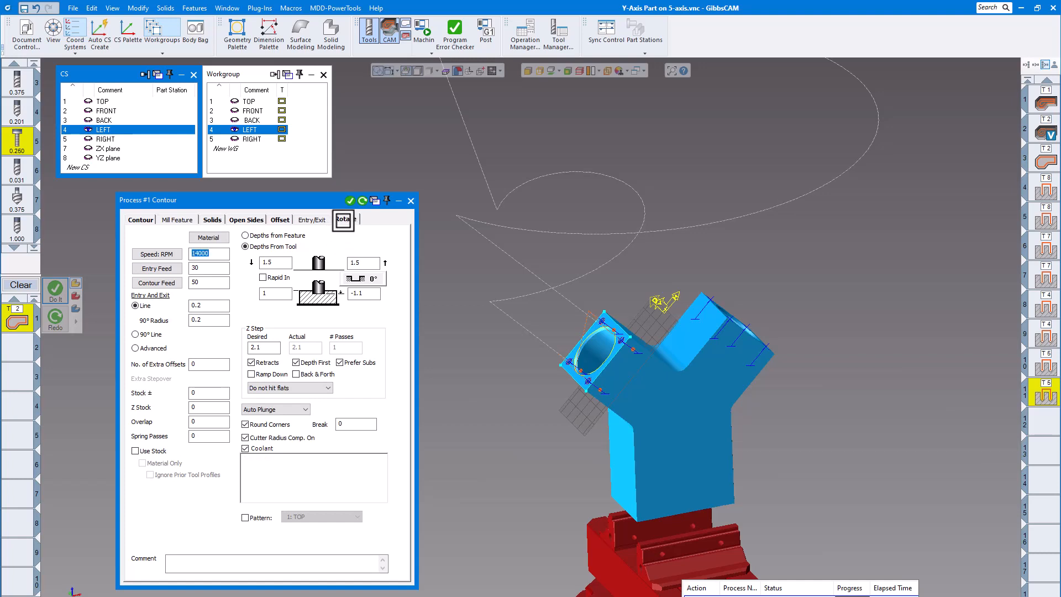
# - Set the contour process's machining coordinate system to 4: LEFT
pyautogui.click(343, 219)
pyautogui.click(186, 237)
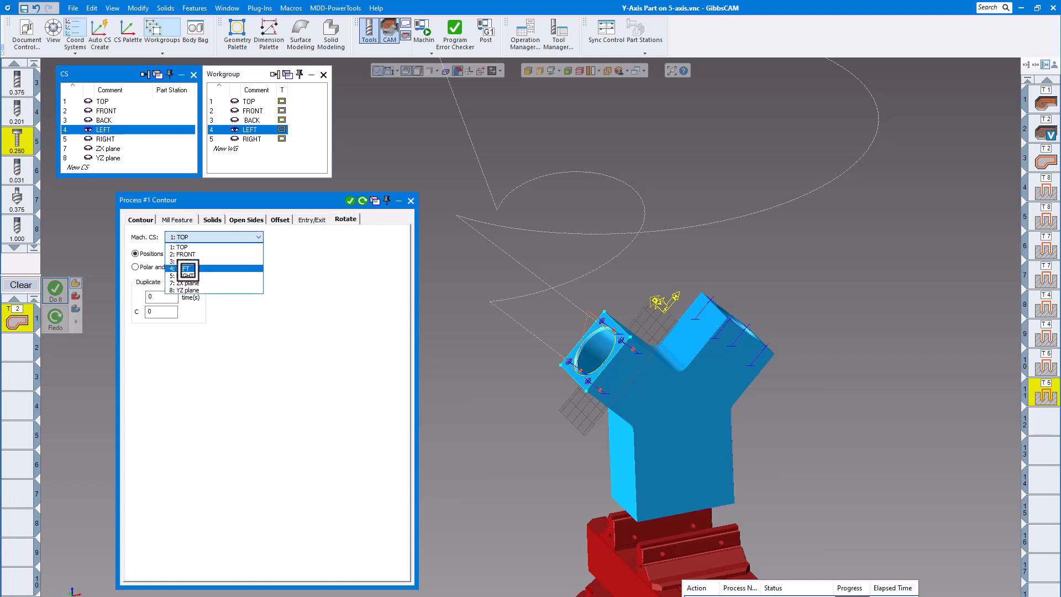
pyautogui.click(180, 269)
# - Set contour depths 0.93934 and -0.56066, desired Z step 0.03 with Ramp Down, entry/exit line and radius 0, and stock 0.01
pyautogui.click(147, 218)
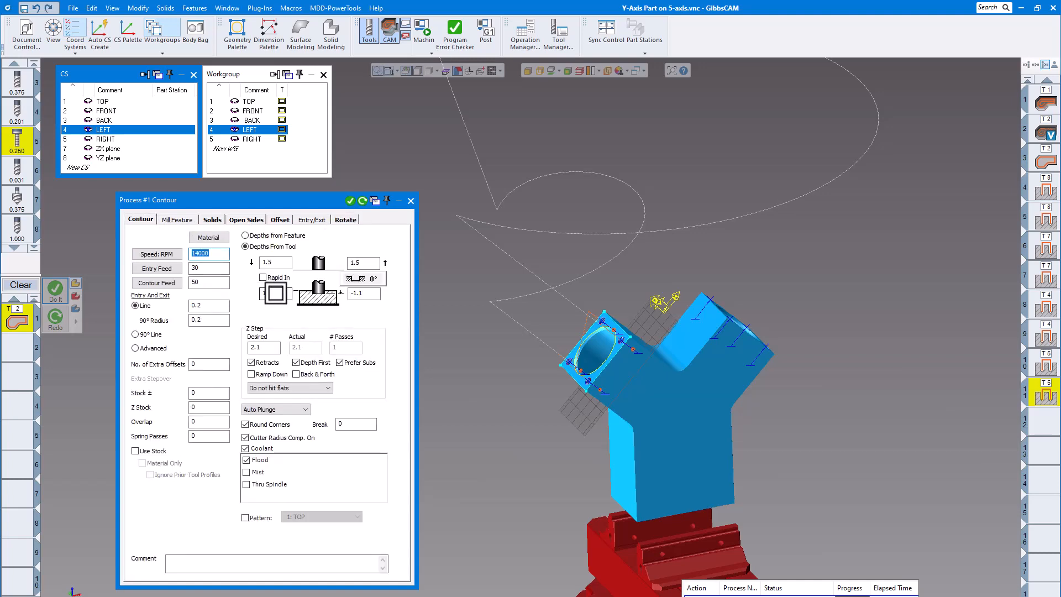
pyautogui.scroll(5, 591, 342)
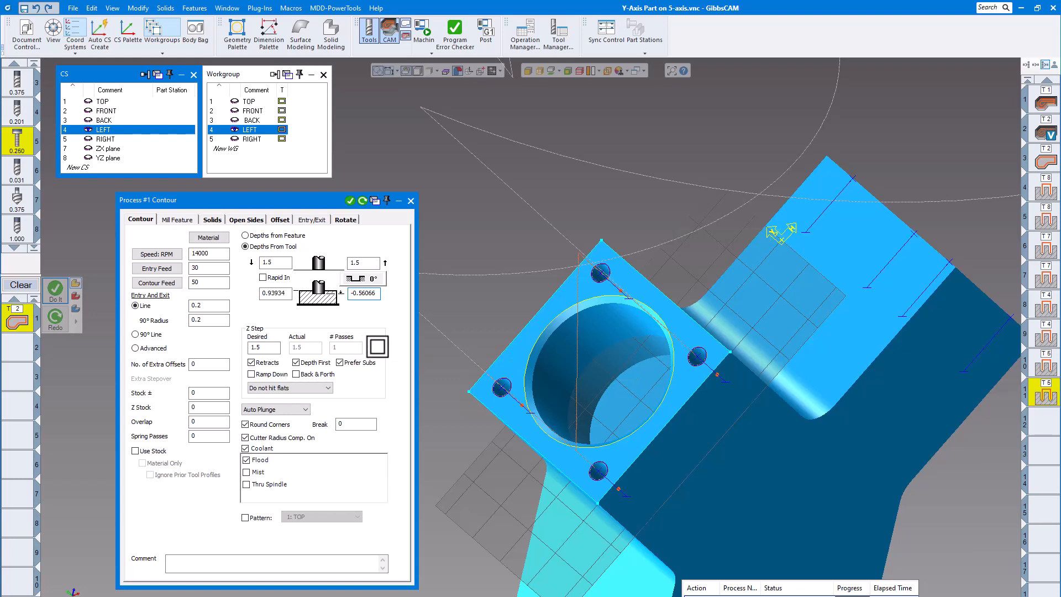
pyautogui.moveTo(273, 347); pyautogui.dragTo(236, 347)
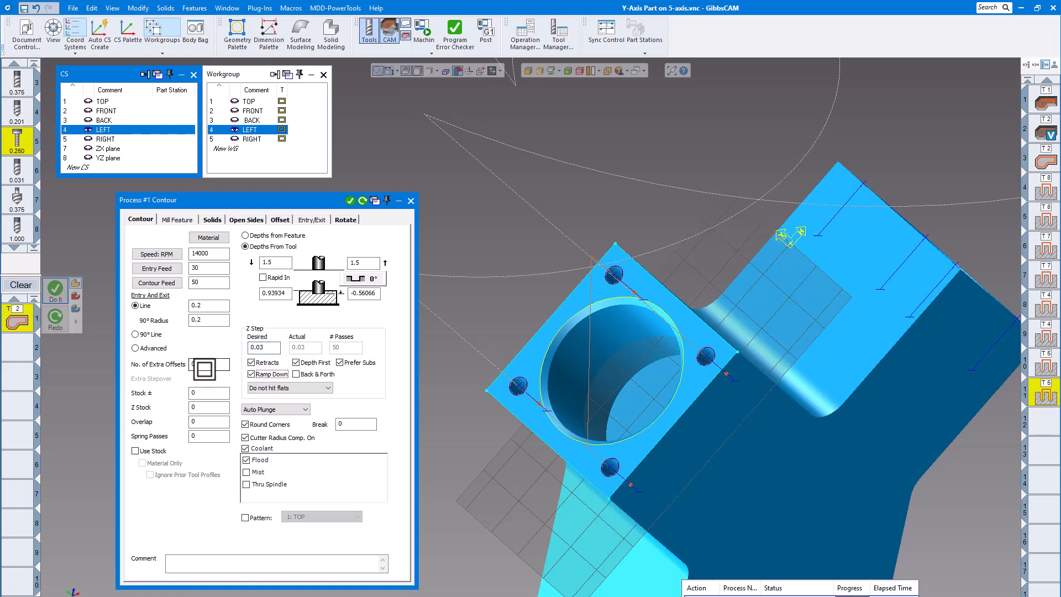
pyautogui.click(203, 394)
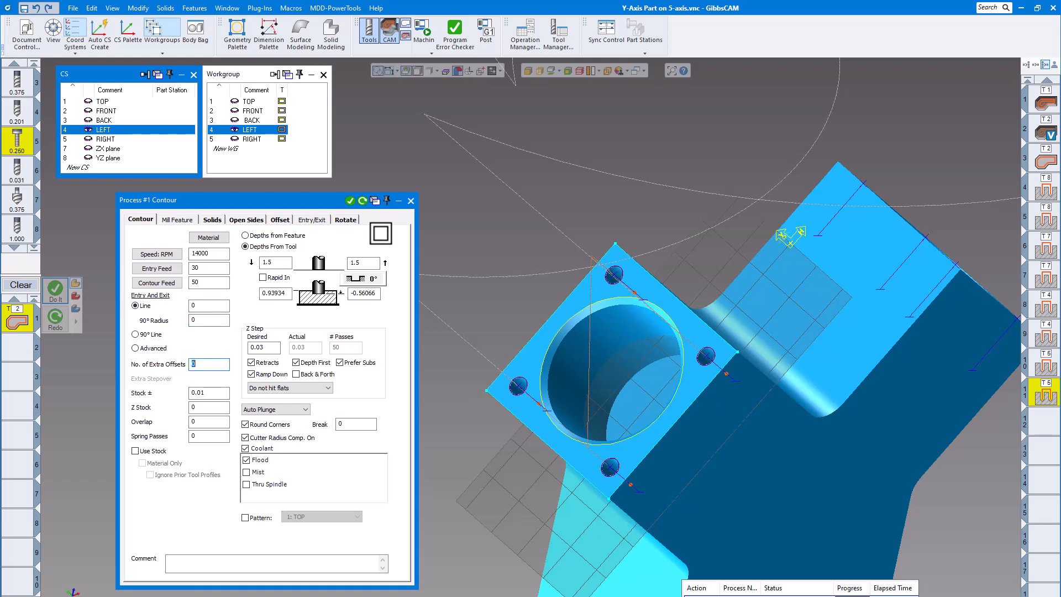
pyautogui.click(410, 201)
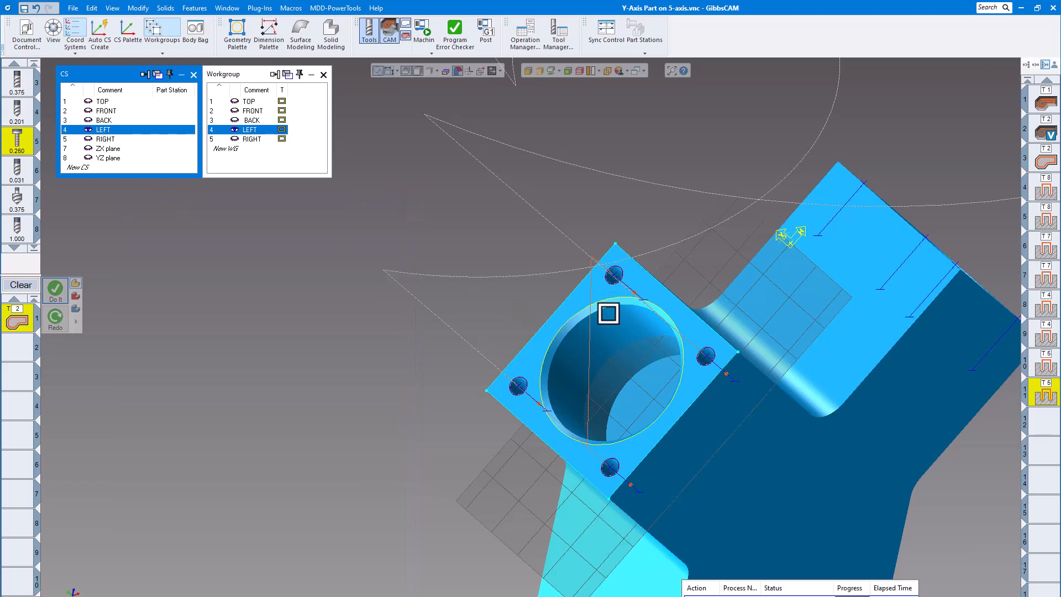
pyautogui.scroll(5, 608, 313)
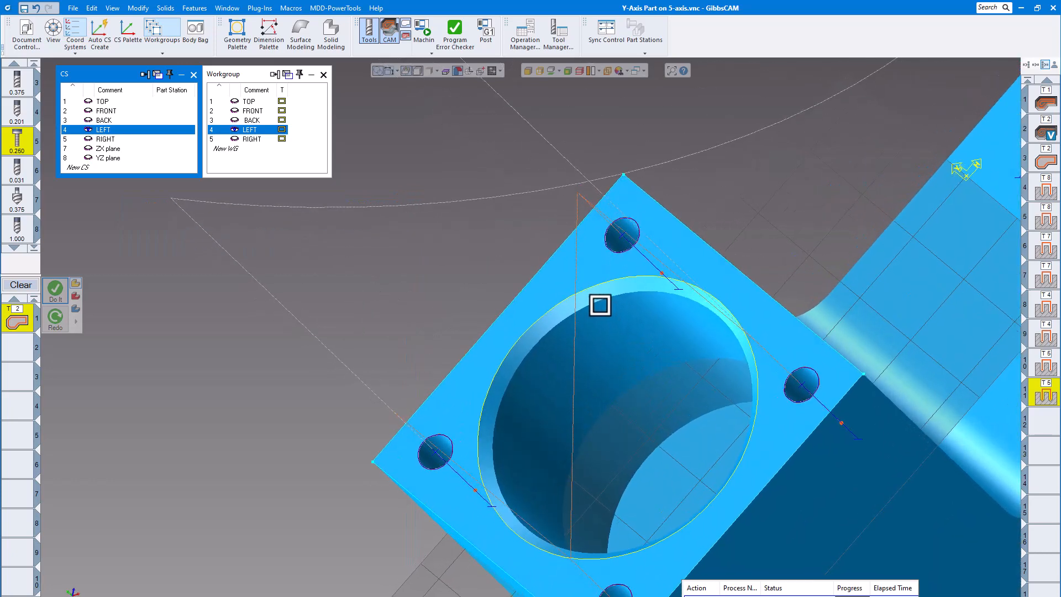
pyautogui.scroll(3, 600, 304)
pyautogui.click(613, 332)
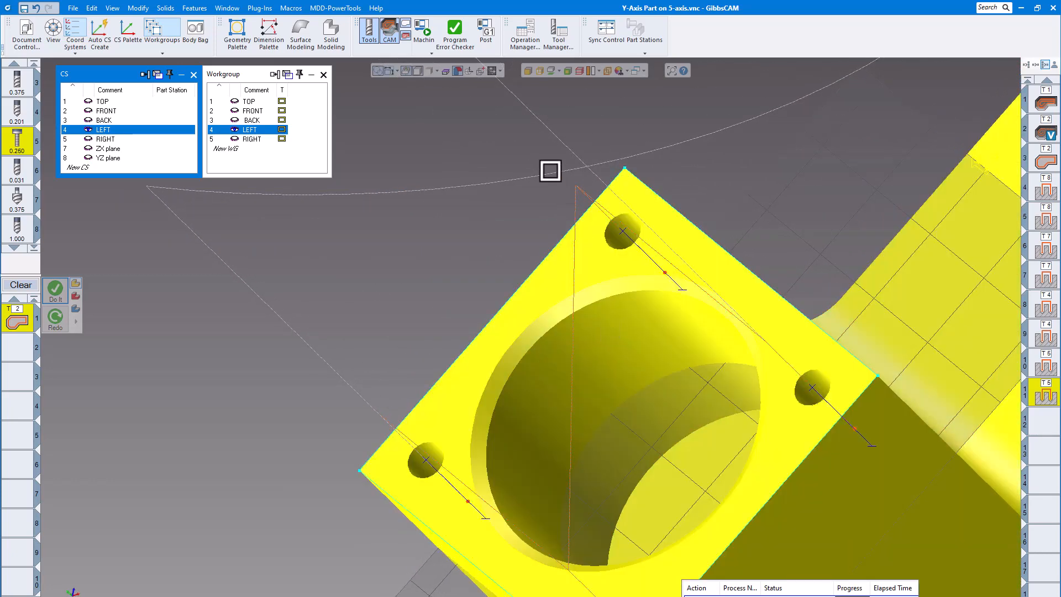
pyautogui.click(596, 330)
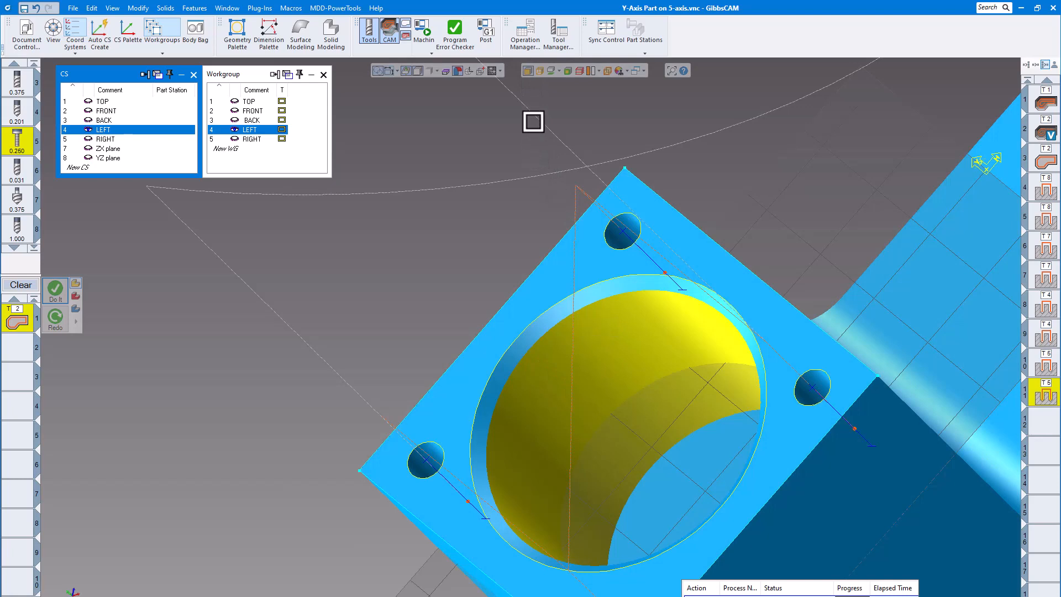
pyautogui.click(506, 237)
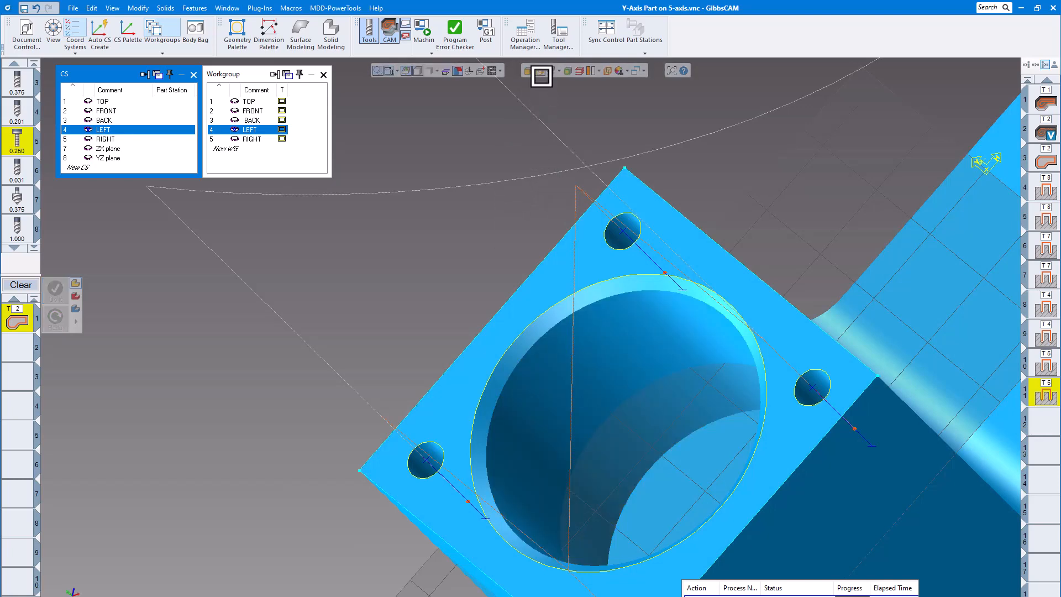
# - Extract the inner edge of the LEFT face's large bore as geometry and close Geometry Extraction
pyautogui.rightClick(588, 304)
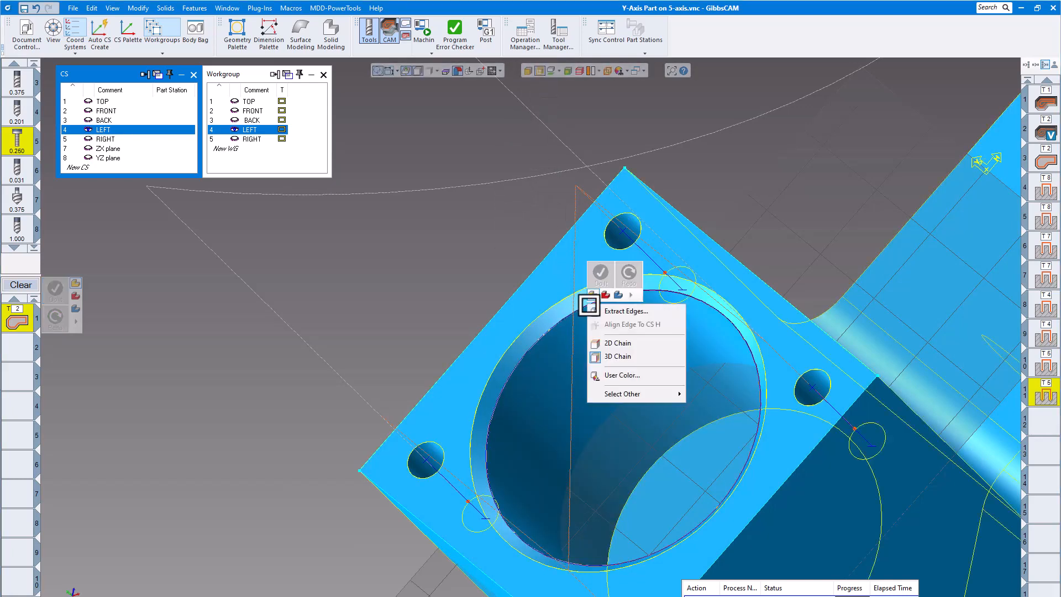
pyautogui.click(606, 310)
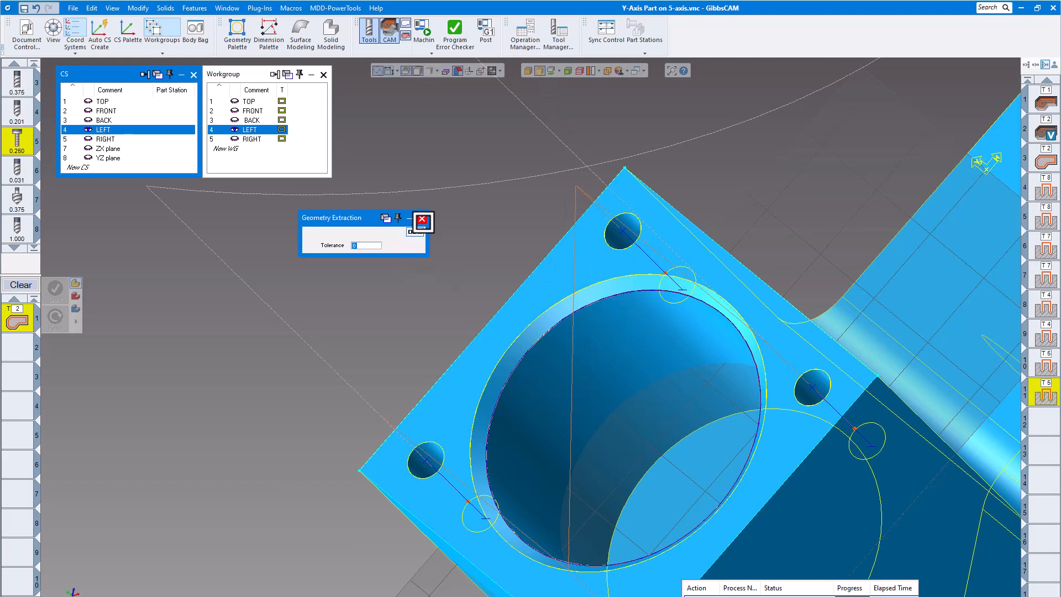
pyautogui.click(422, 220)
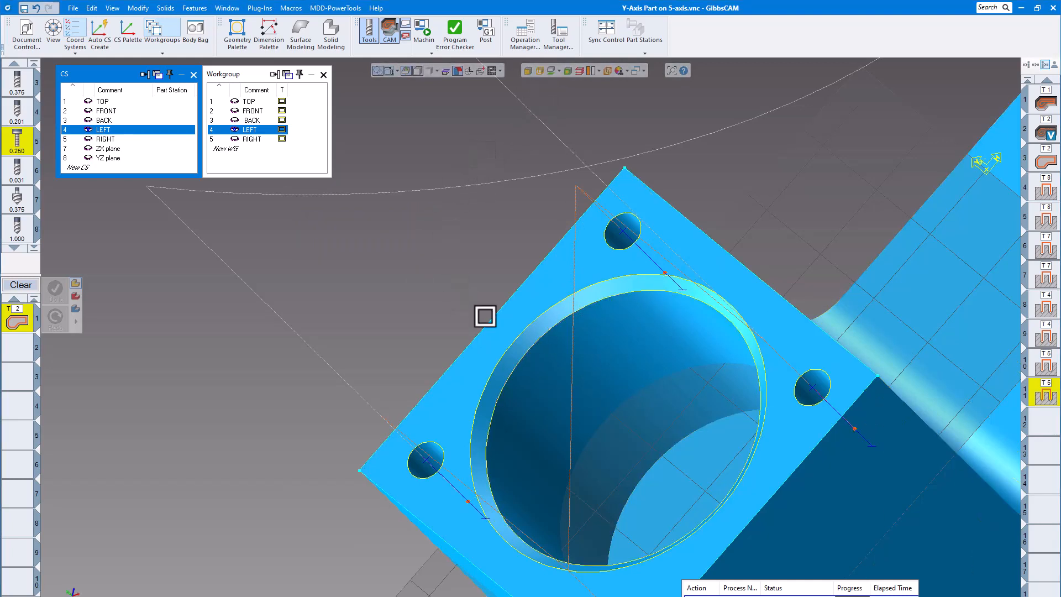
# - Choose the extracted LEFT bore circle as the cut shape, start it on the +H side, and generate the contour toolpath
pyautogui.click(673, 295)
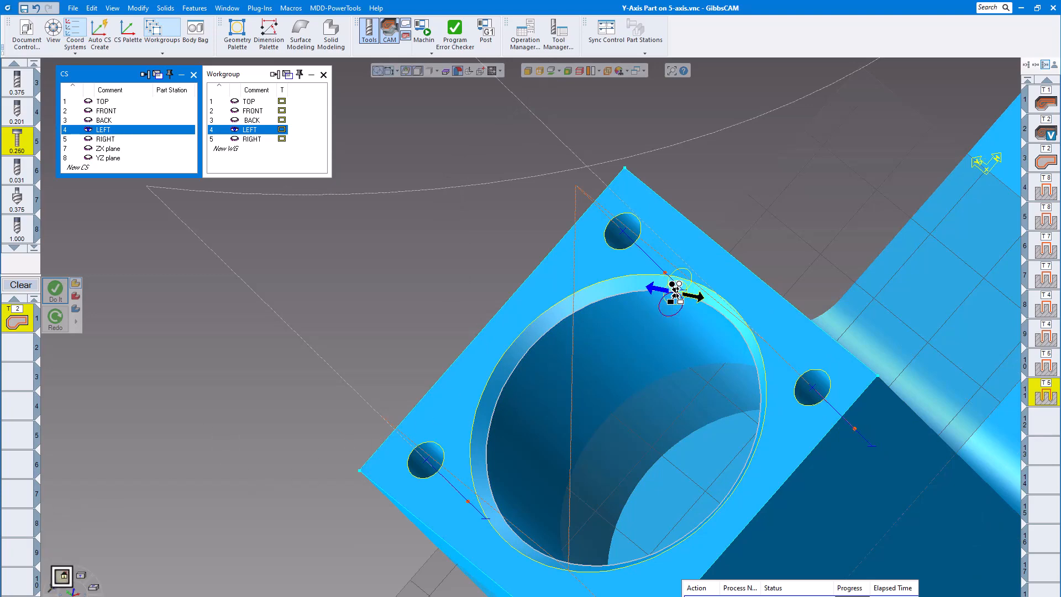
pyautogui.click(63, 575)
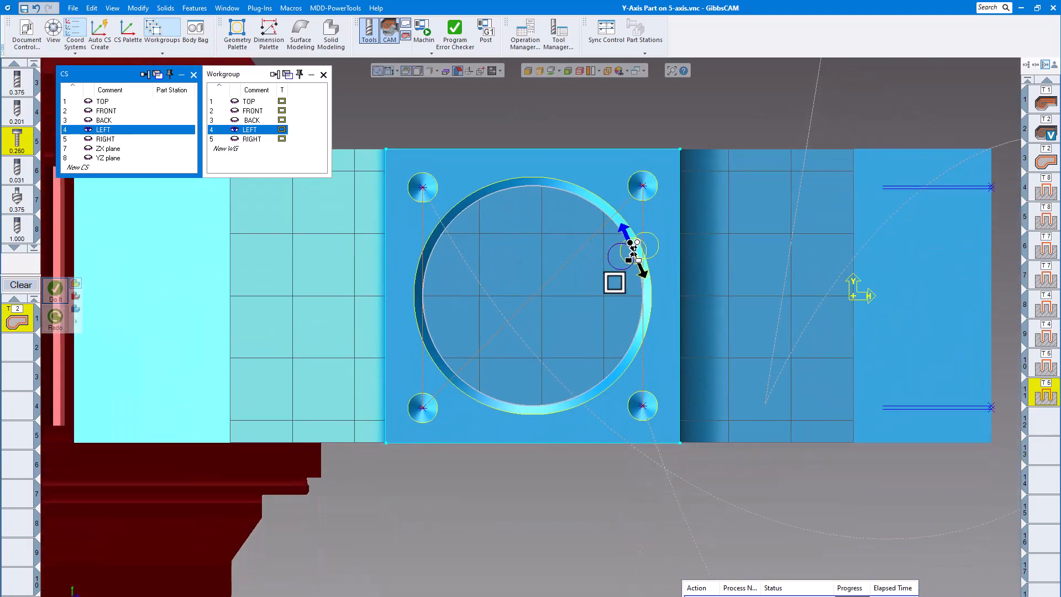
pyautogui.click(643, 293)
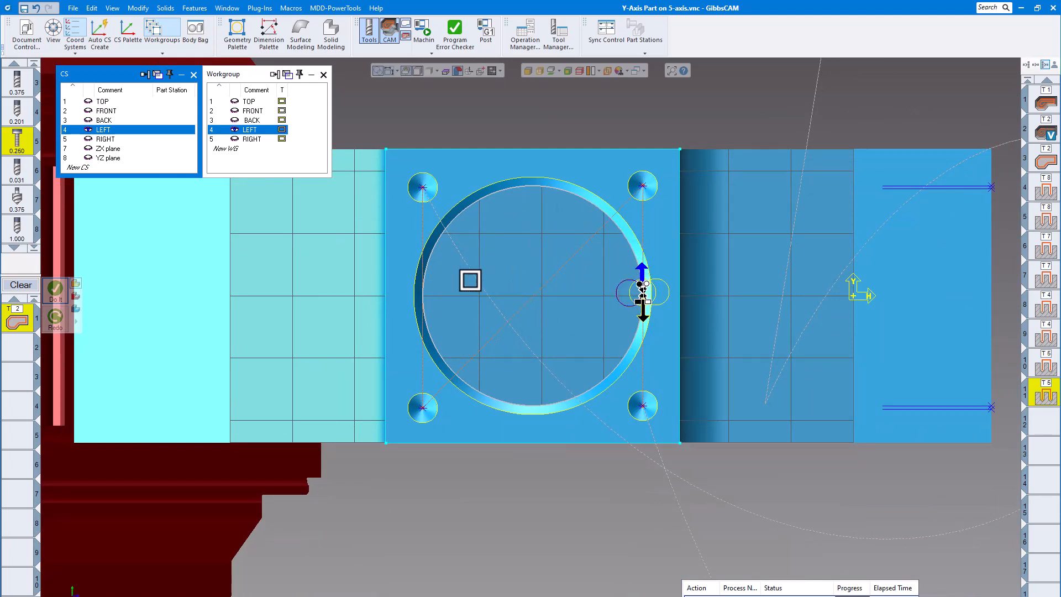
pyautogui.moveTo(470, 279); pyautogui.dragTo(298, 307, button='middle')
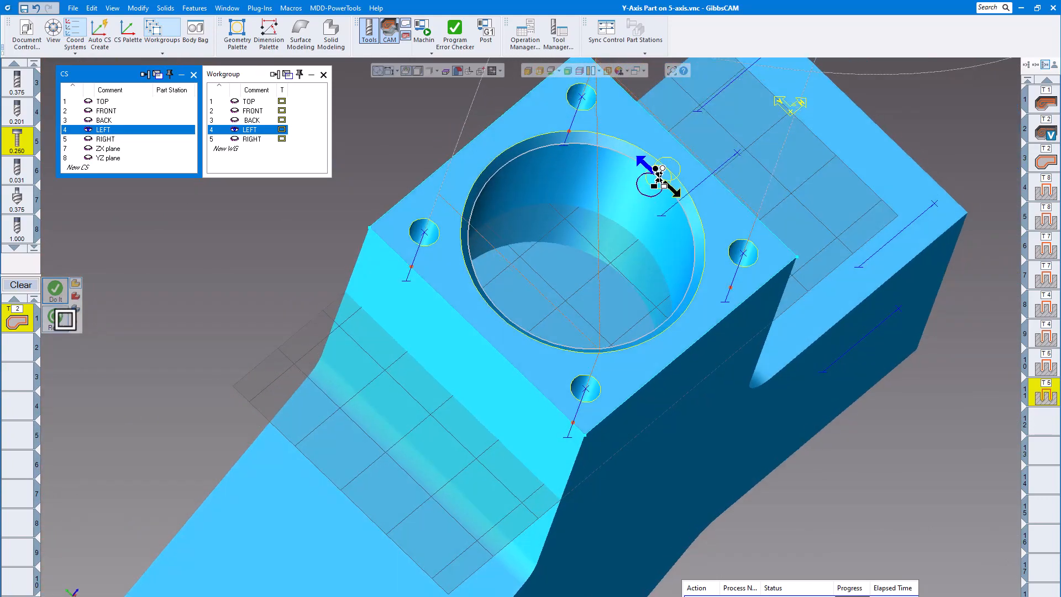
pyautogui.click(55, 288)
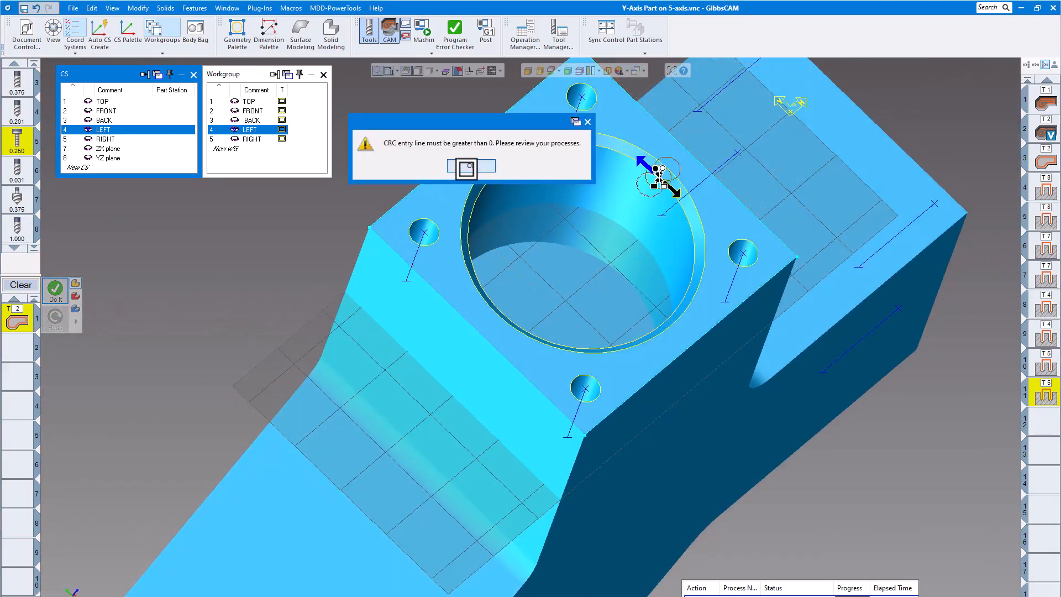
pyautogui.click(466, 168)
pyautogui.moveTo(21, 318); pyautogui.dragTo(172, 317, button='middle')
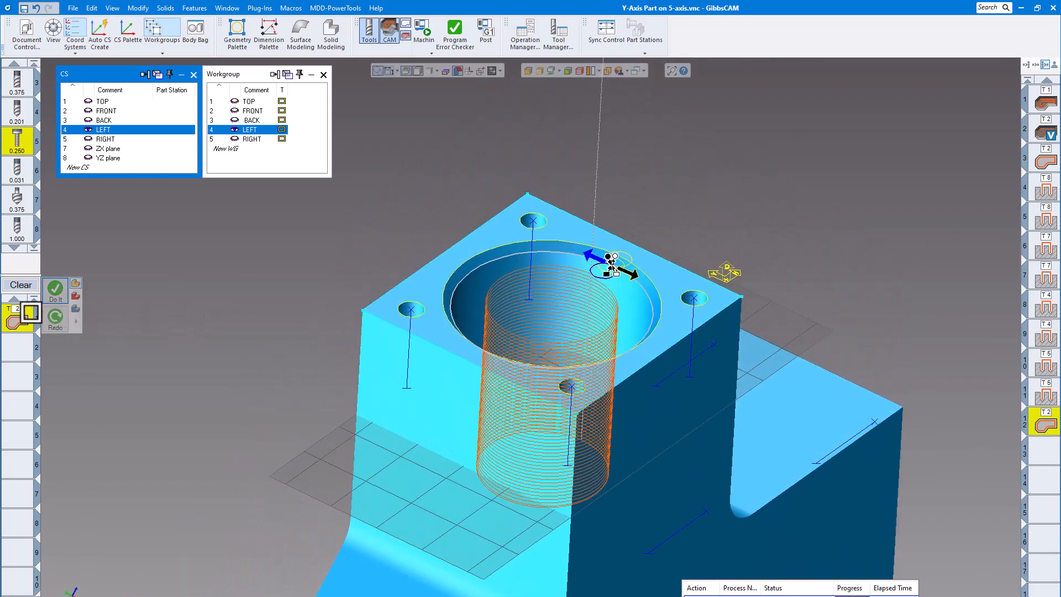
# - Set the contour's entry and exit line and 90° radius to 0.1, redo the operation, and close the process
pyautogui.doubleClick(29, 315)
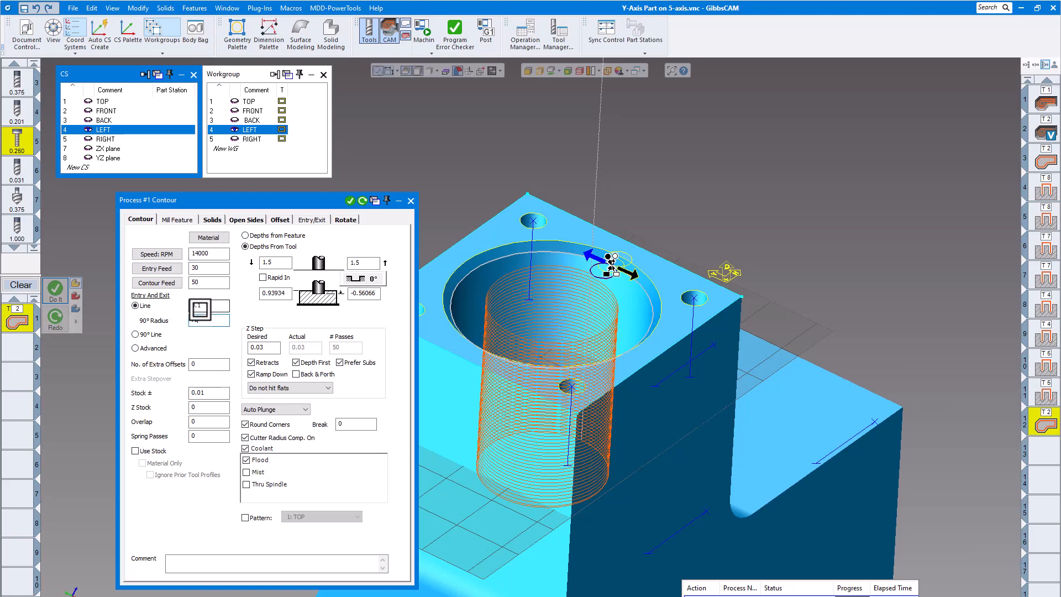
pyautogui.click(362, 200)
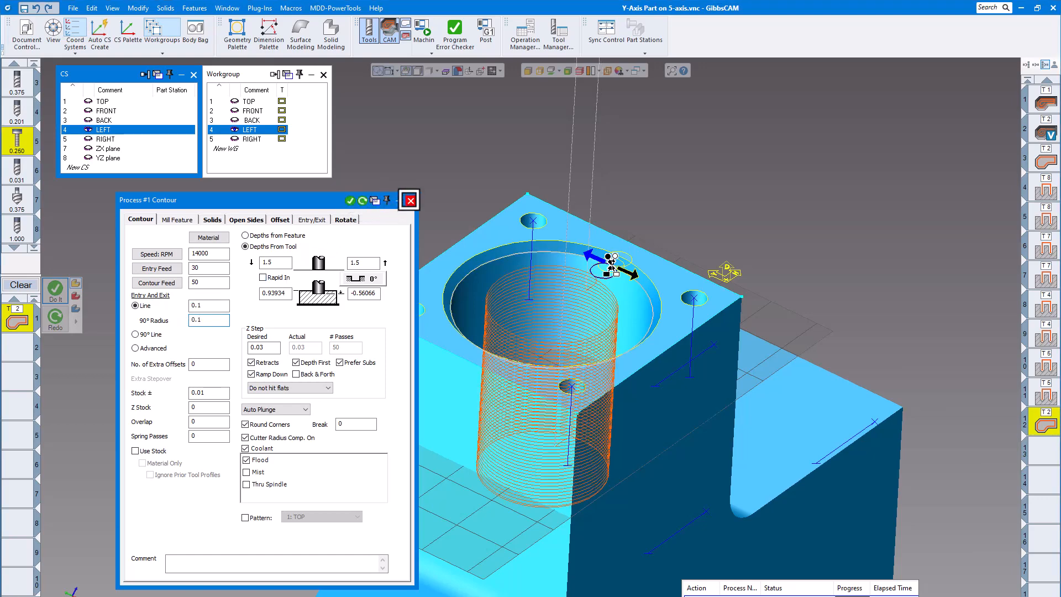
pyautogui.click(410, 200)
pyautogui.moveTo(407, 197); pyautogui.dragTo(553, 332, button='middle')
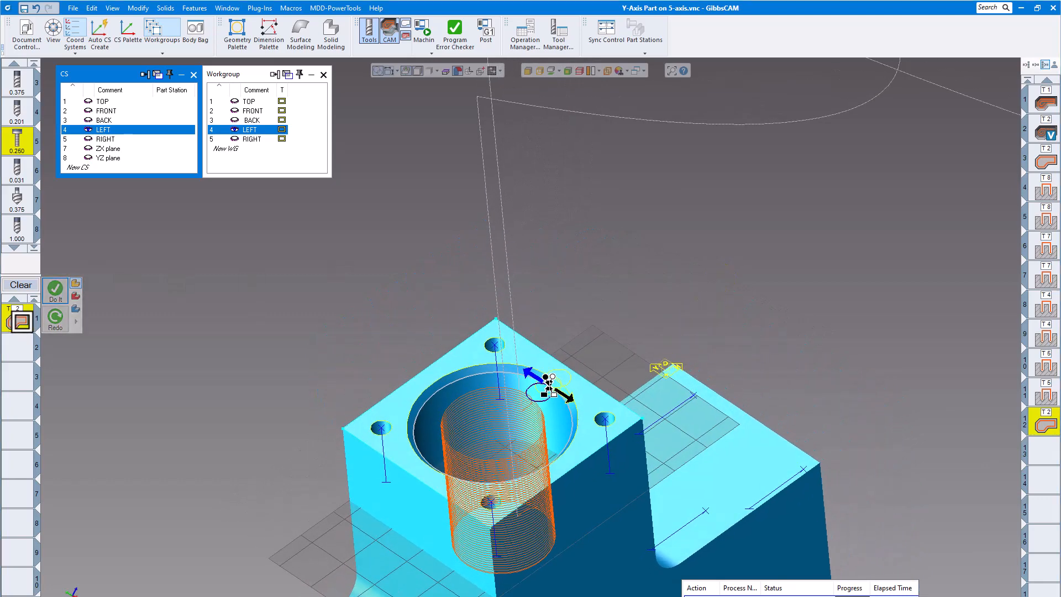
# - Set the contour process's machining coordinate system to 5: RIGHT, and make the RIGHT coordinate system and workgroup active
pyautogui.doubleClick(21, 320)
pyautogui.click(346, 219)
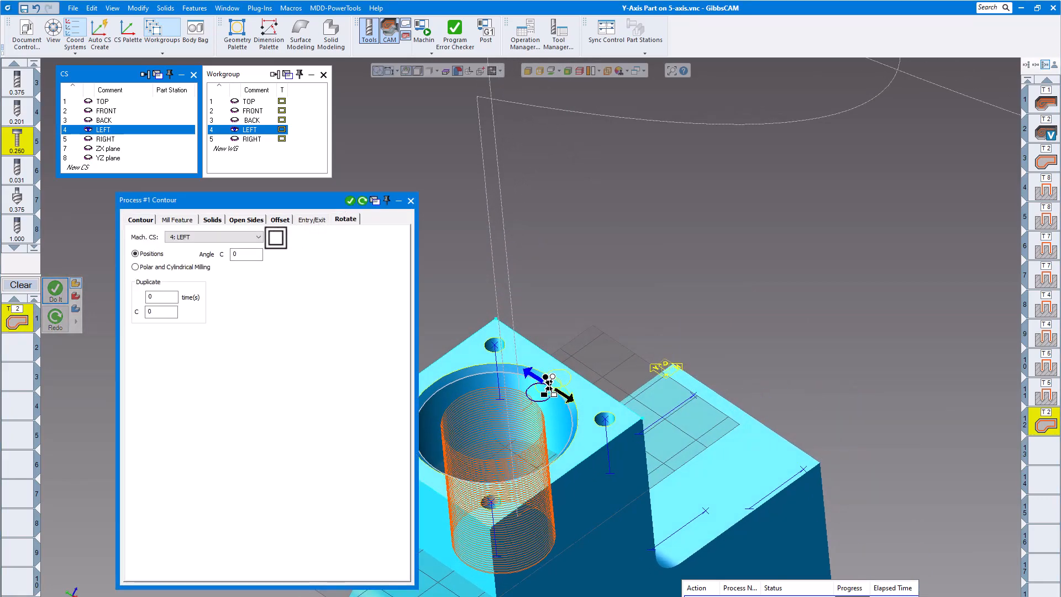
pyautogui.click(241, 235)
pyautogui.click(208, 277)
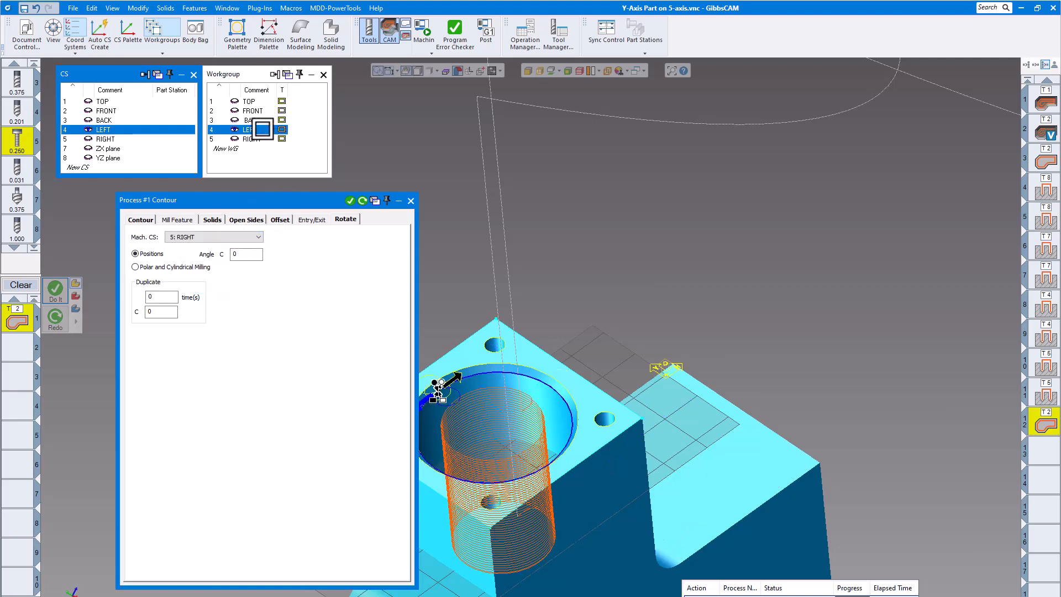
pyautogui.click(260, 139)
pyautogui.click(120, 140)
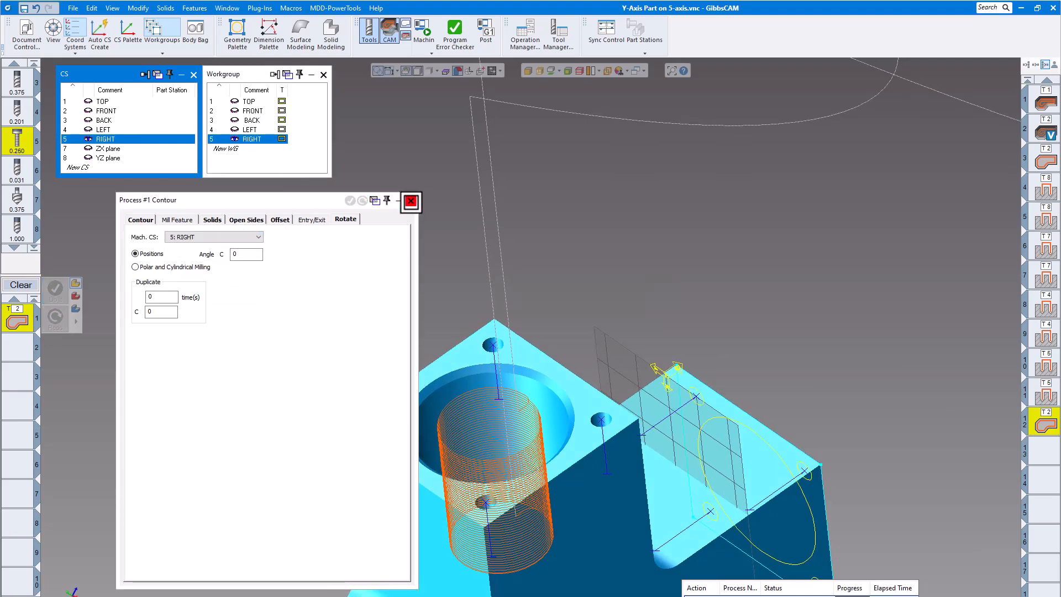
pyautogui.click(411, 202)
# - Extract the inner edge of the RIGHT face's large bore as geometry in the RIGHT workgroup
pyautogui.moveTo(404, 226); pyautogui.dragTo(510, 219, button='middle')
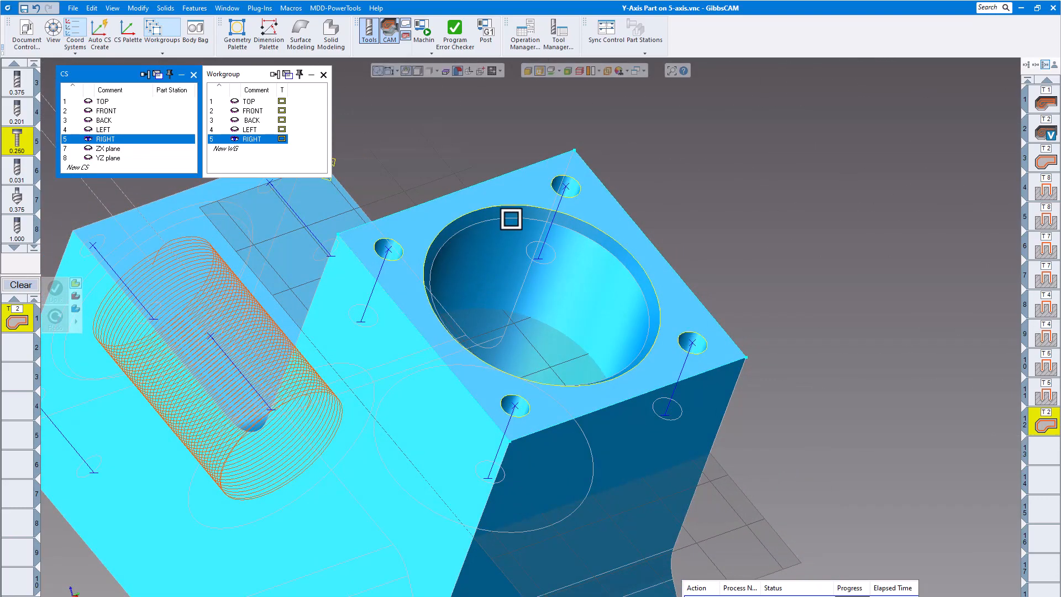
pyautogui.rightClick(512, 217)
pyautogui.click(532, 214)
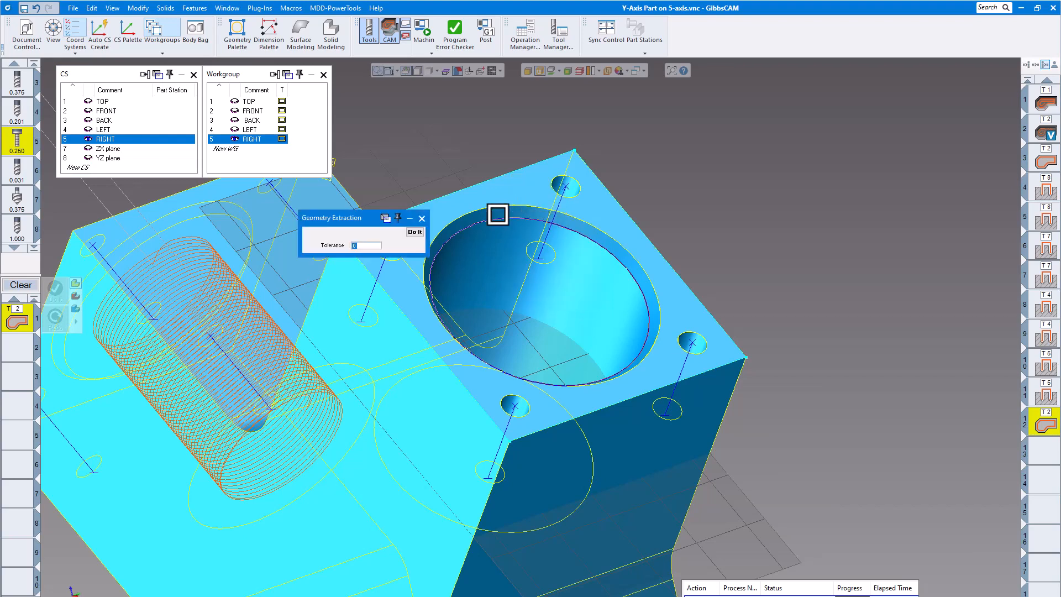
pyautogui.click(423, 218)
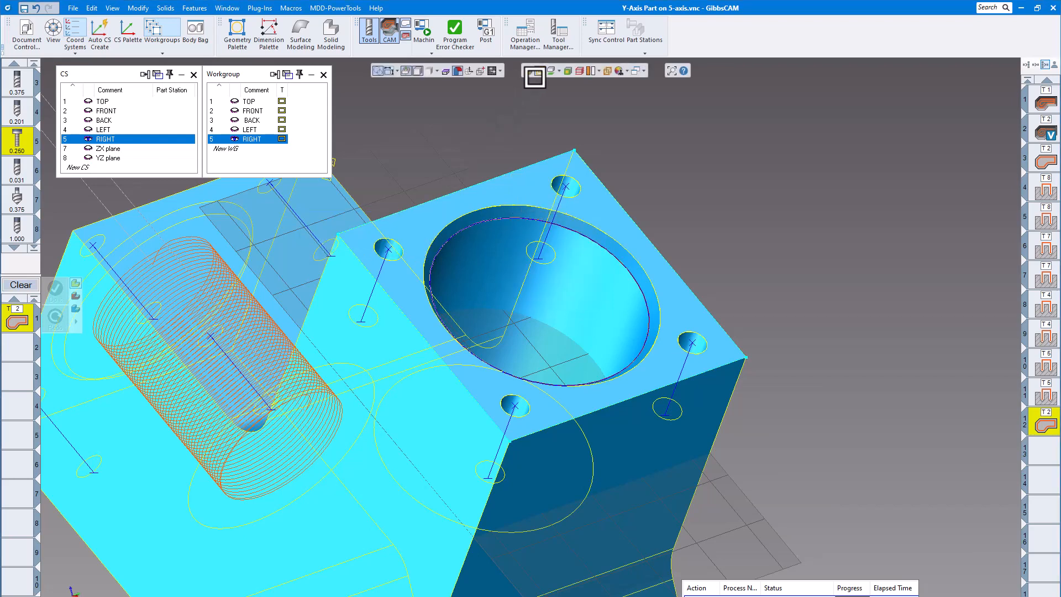
# - Choose the extracted RIGHT bore circle as the cut shape and generate its tool 2 contour toolpath
pyautogui.click(488, 223)
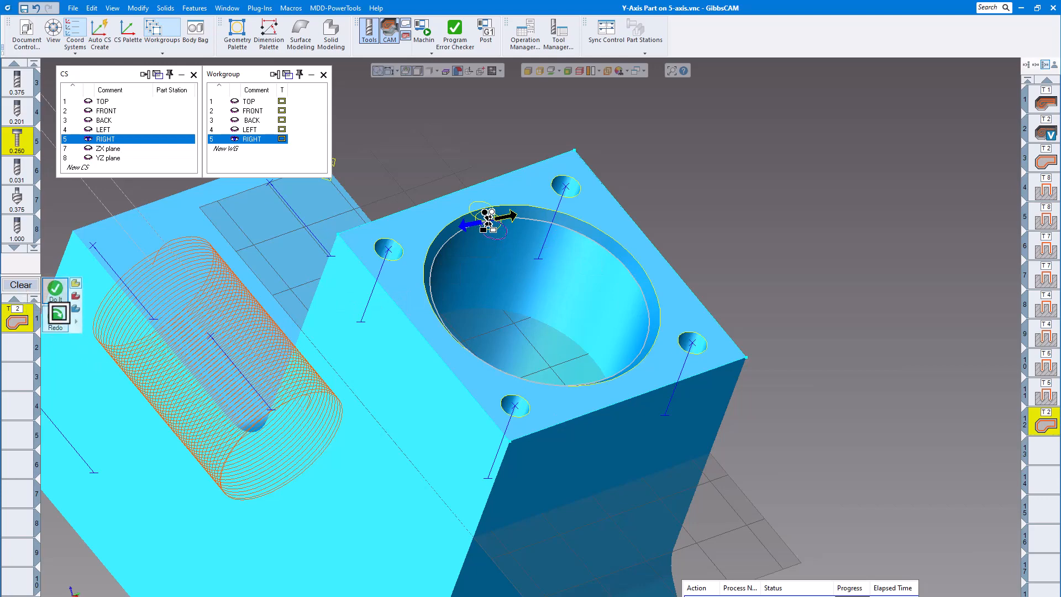
pyautogui.click(58, 292)
pyautogui.scroll(-5, 360, 300)
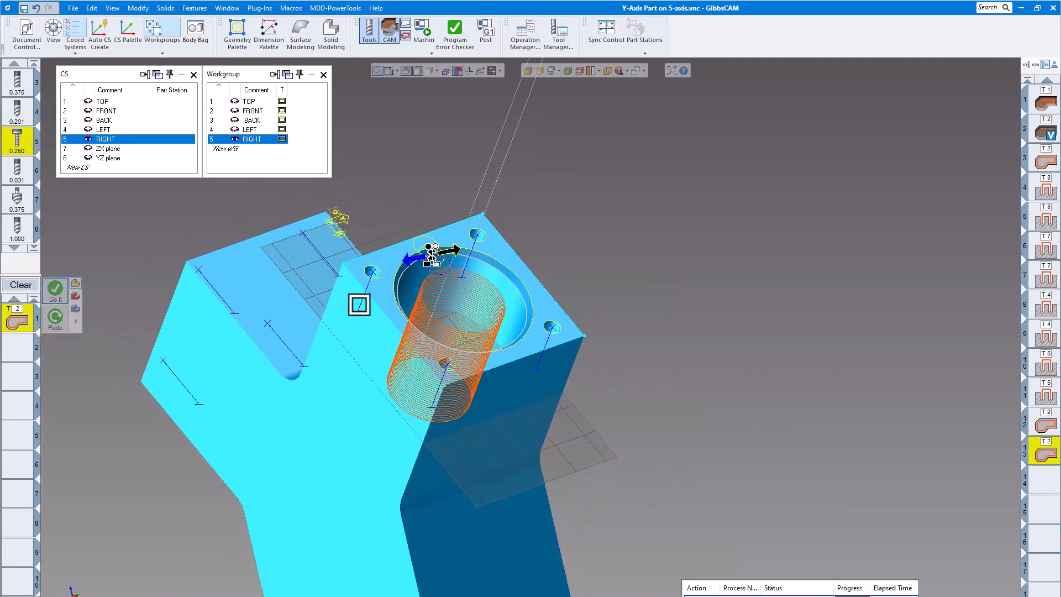
pyautogui.moveTo(394, 316); pyautogui.dragTo(463, 289, button='middle')
pyautogui.scroll(4, 529, 327)
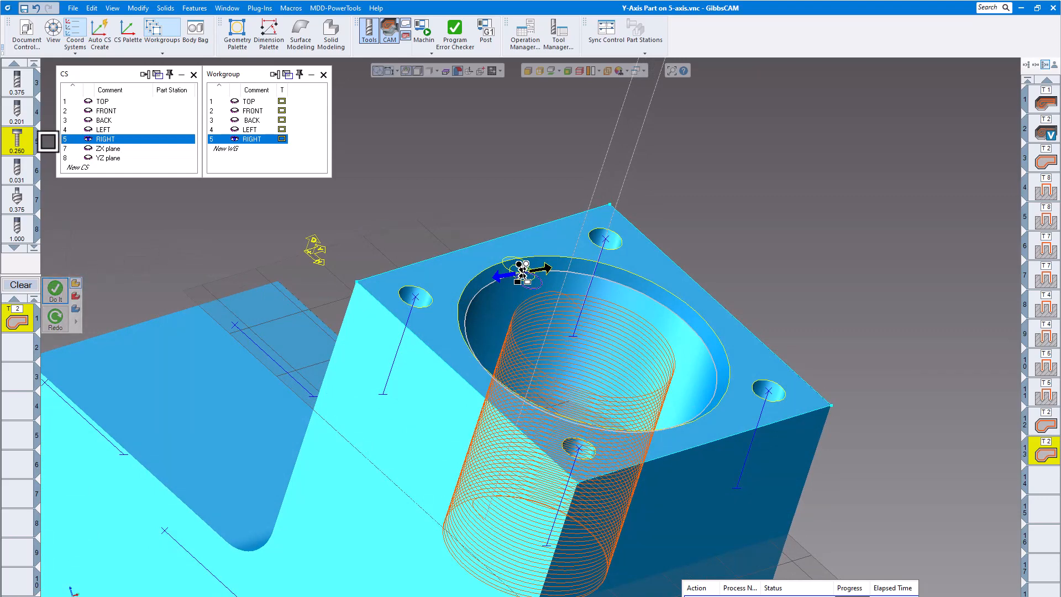
# - Assign tool 3 (0.375) to the contour process, set desired Z step 0.15 and stock 0, and generate the RIGHT bore finishing toolpath
pyautogui.moveTo(48, 142); pyautogui.dragTo(21, 318)
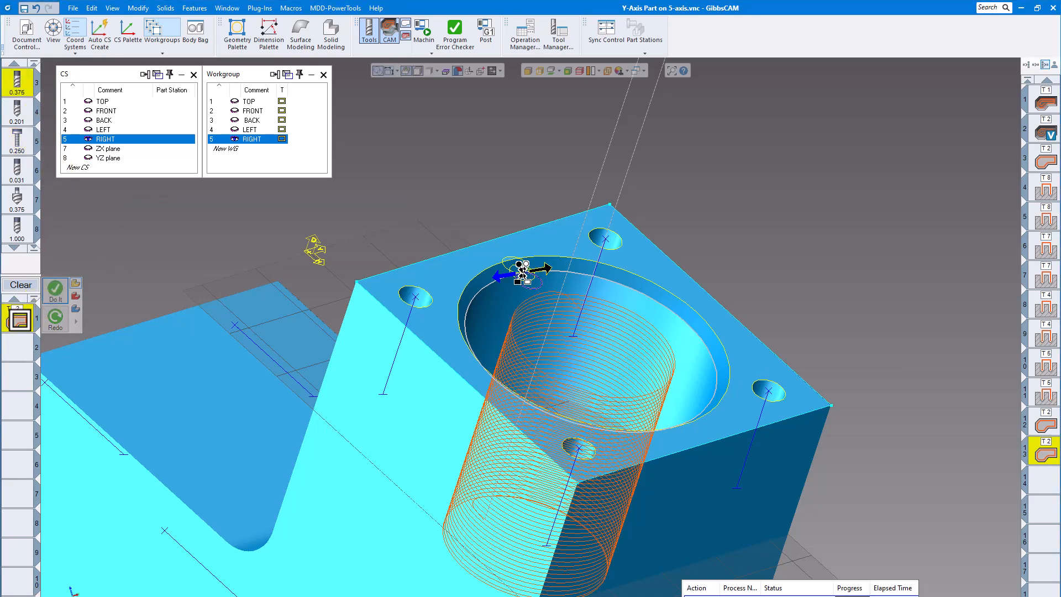
pyautogui.click(264, 347)
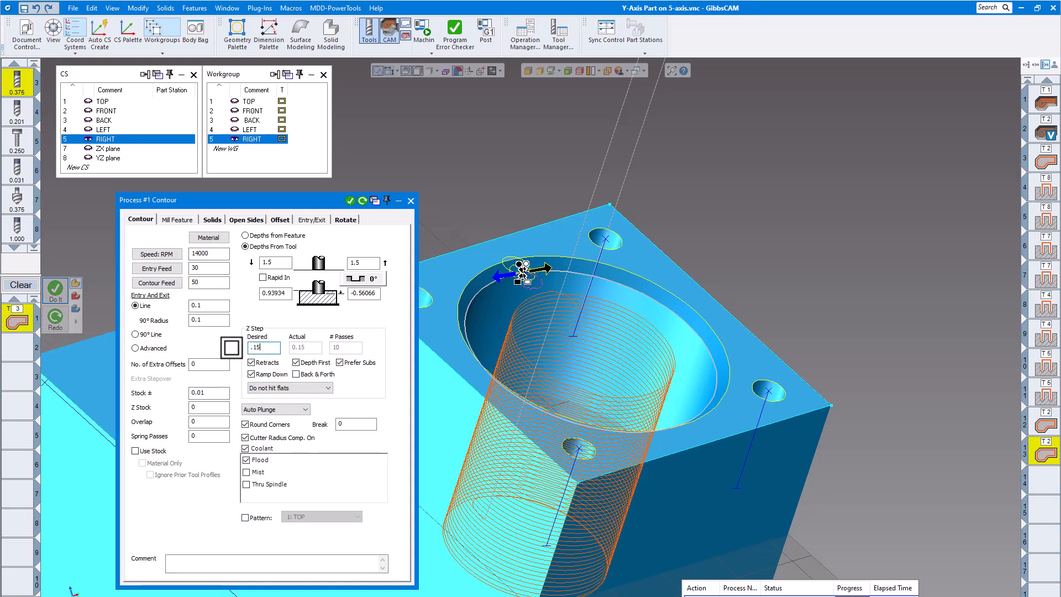
pyautogui.click(210, 392)
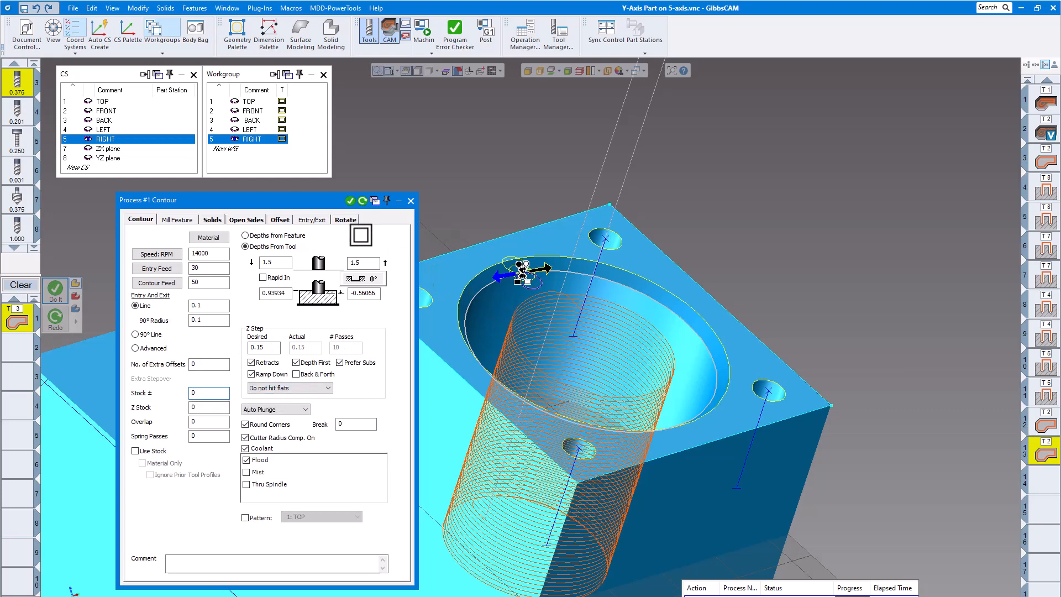
pyautogui.click(352, 201)
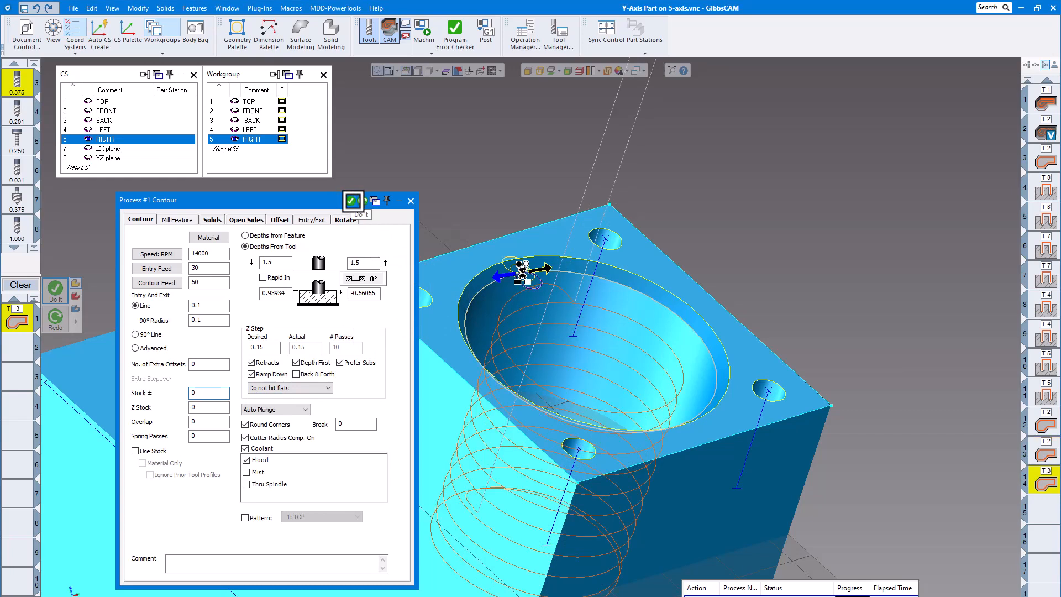
# - Switch the process's machining coordinate system, active coordinate system and workgroup to LEFT, and generate the tool 3 contour on the LEFT bore circle
pyautogui.click(342, 220)
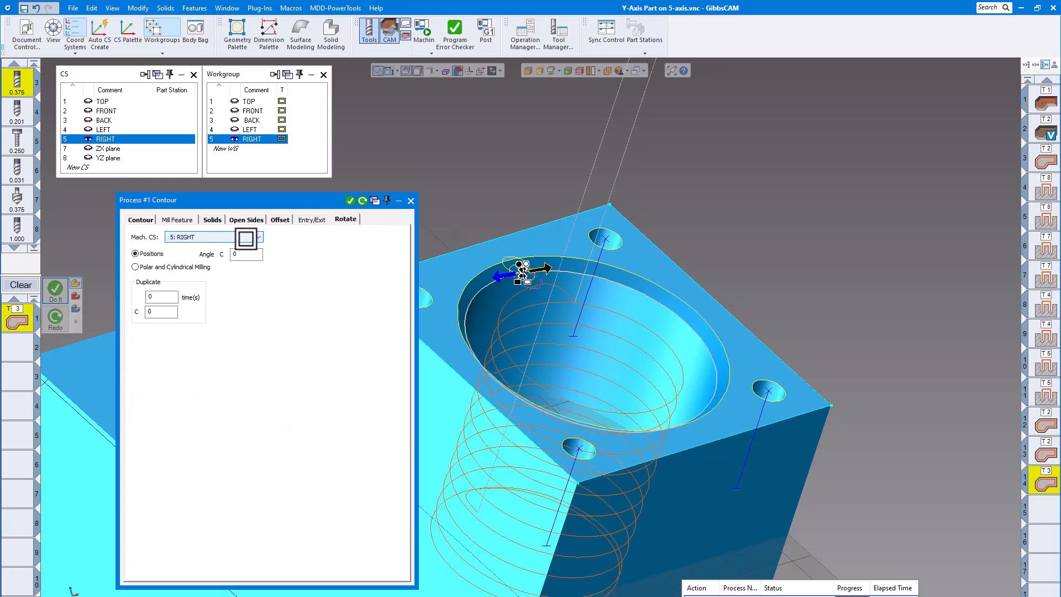
pyautogui.click(213, 236)
pyautogui.click(197, 269)
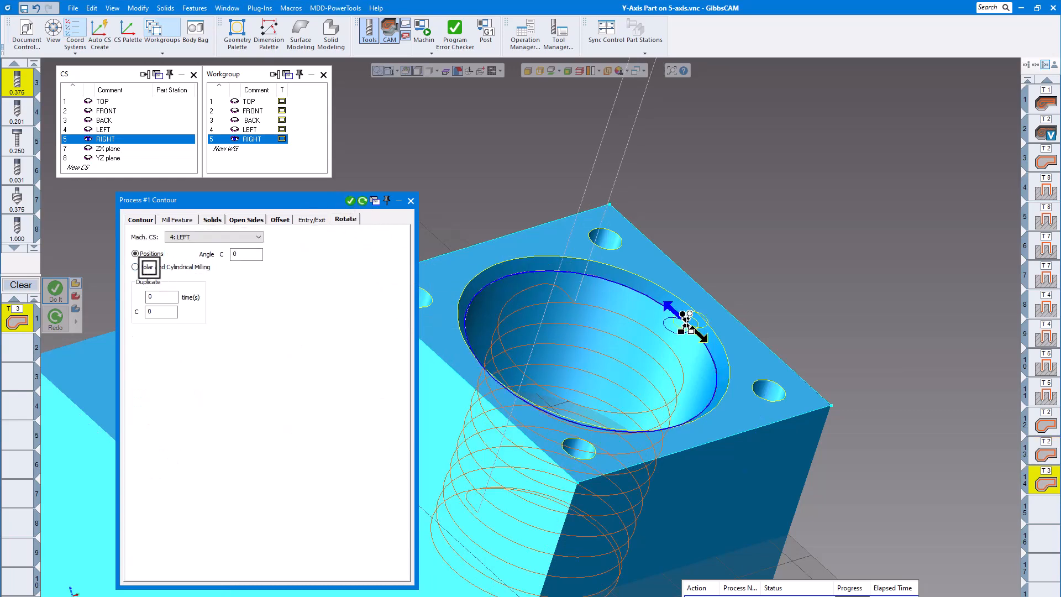
pyautogui.click(104, 129)
pyautogui.moveTo(249, 129); pyautogui.dragTo(250, 131)
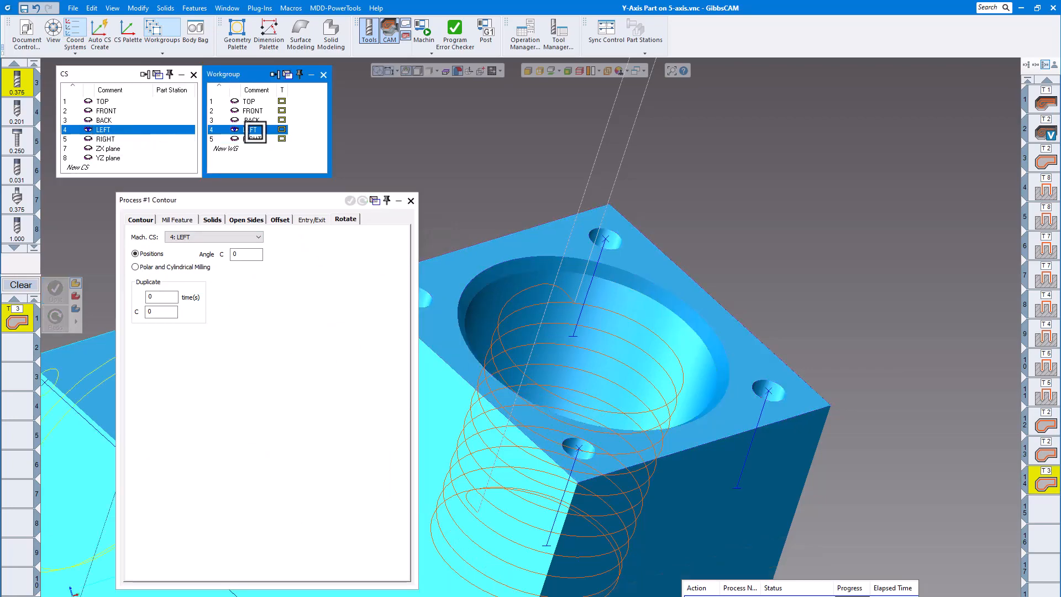
pyautogui.click(407, 202)
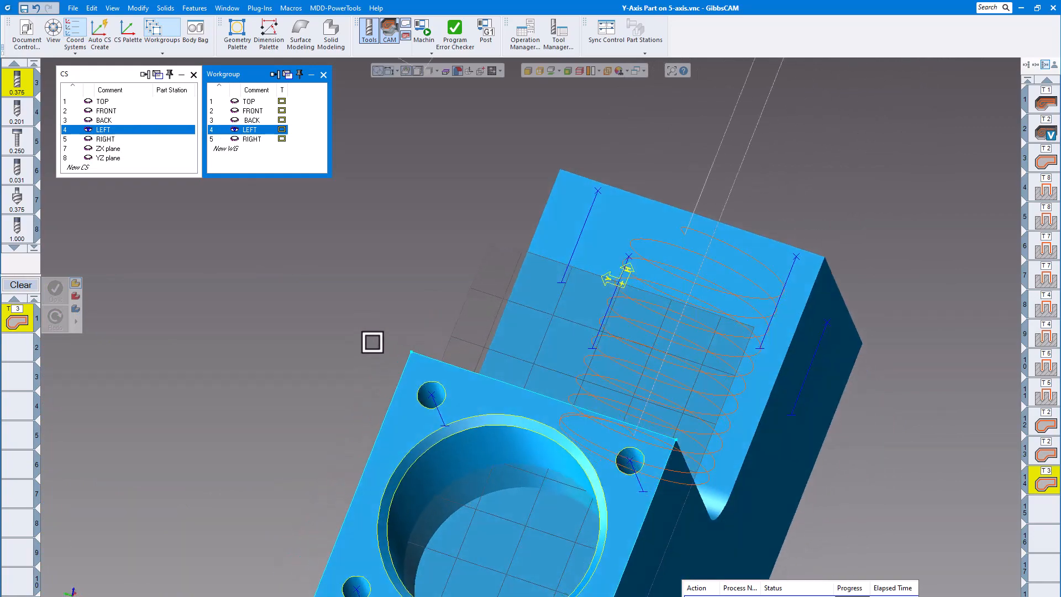
pyautogui.click(589, 364)
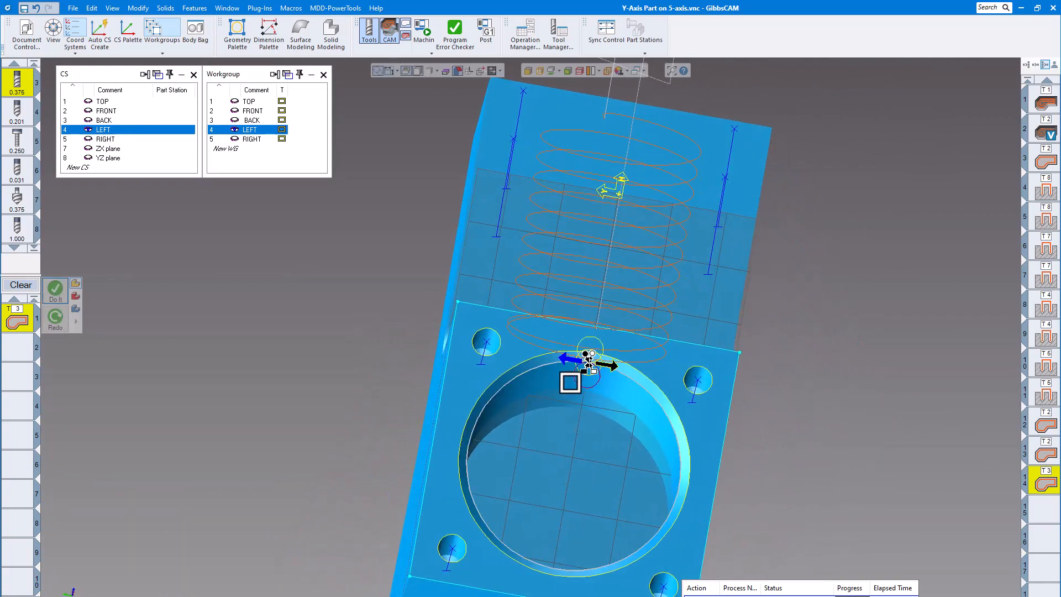
pyautogui.click(56, 291)
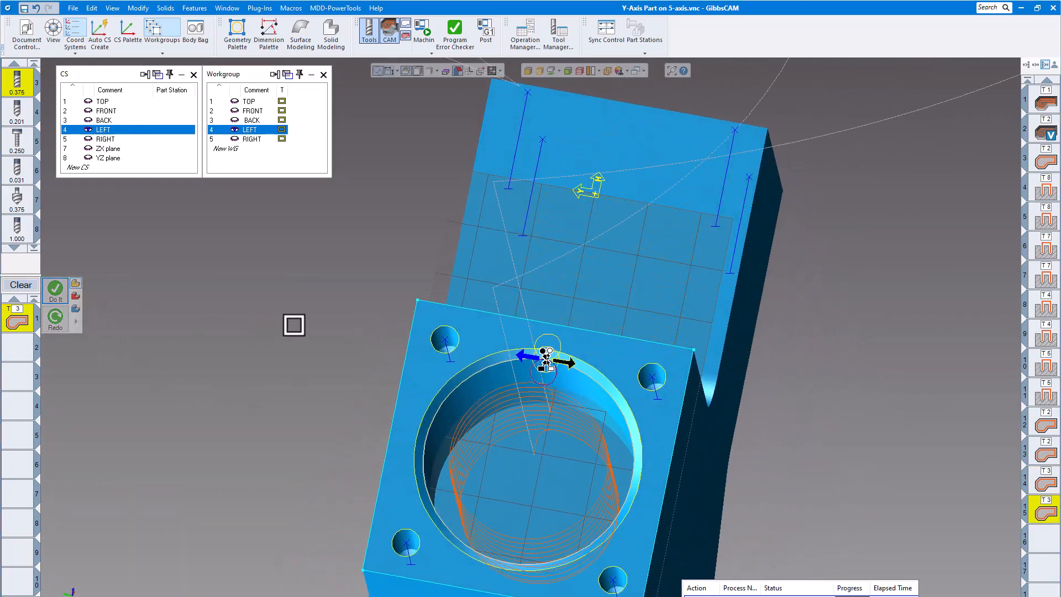
# - Run the machine simulation to the end of the program, inspect the finished bores on the angled faces, and close the simulation
pyautogui.scroll(-5, 336, 325)
pyautogui.moveTo(336, 324); pyautogui.dragTo(906, 290, button='middle')
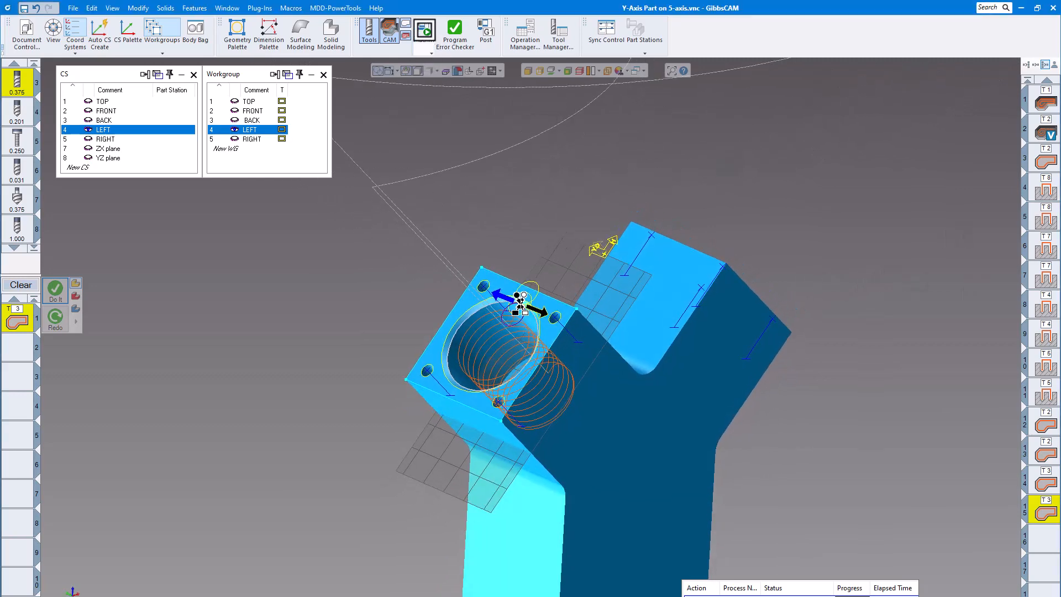
pyautogui.click(426, 33)
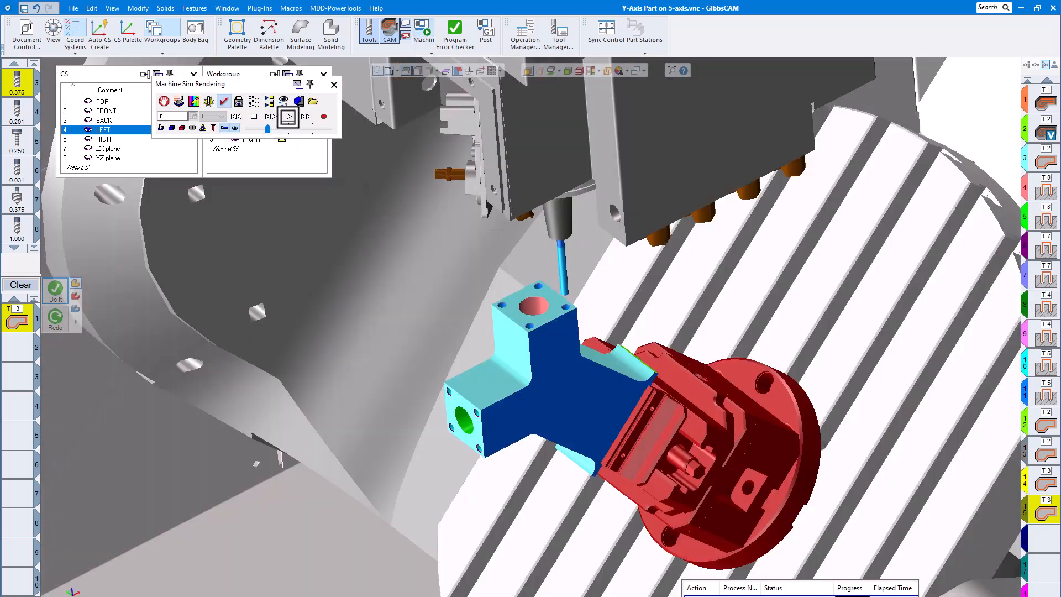
pyautogui.click(288, 117)
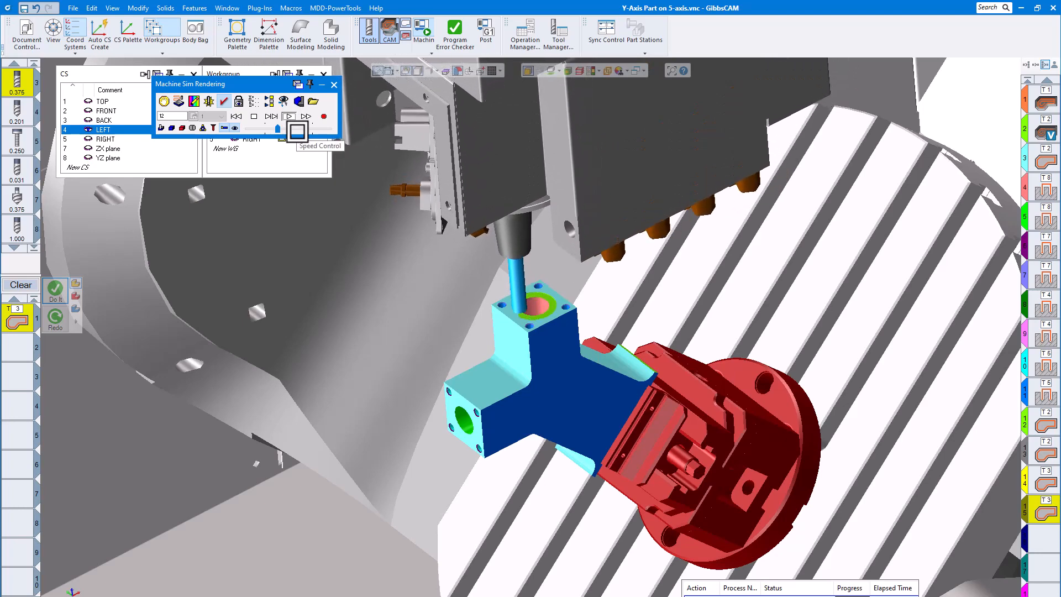
pyautogui.scroll(5, 549, 306)
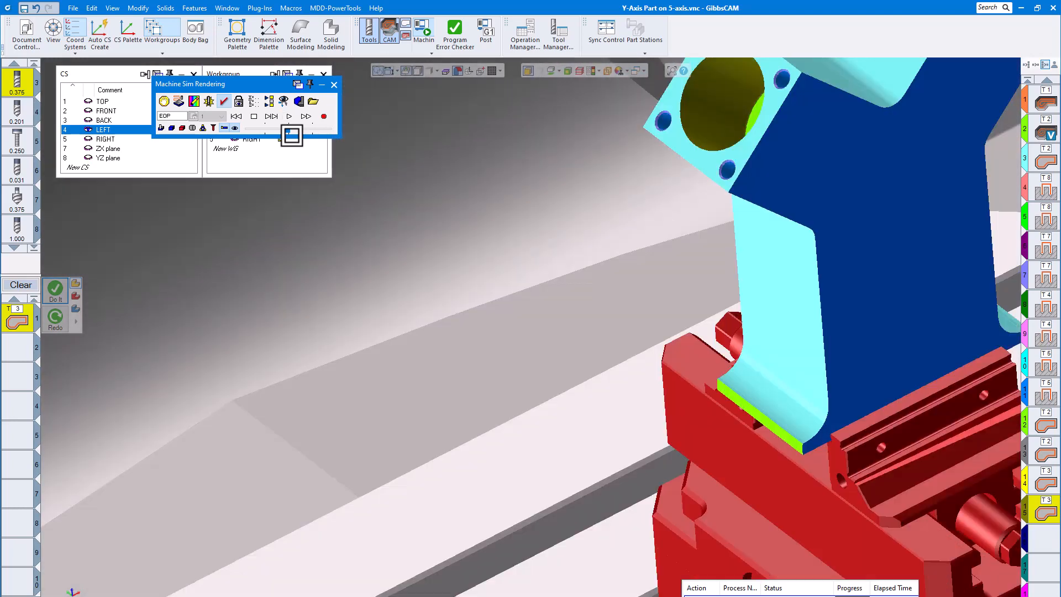
pyautogui.scroll(-3, 637, 266)
pyautogui.moveTo(692, 282); pyautogui.dragTo(484, 200, button='middle')
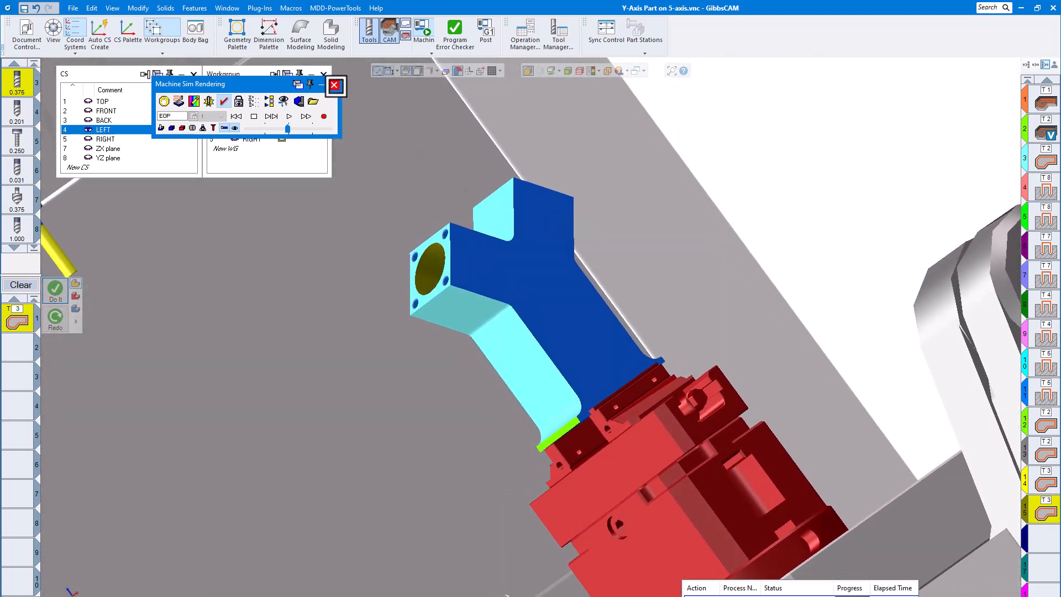
pyautogui.click(334, 85)
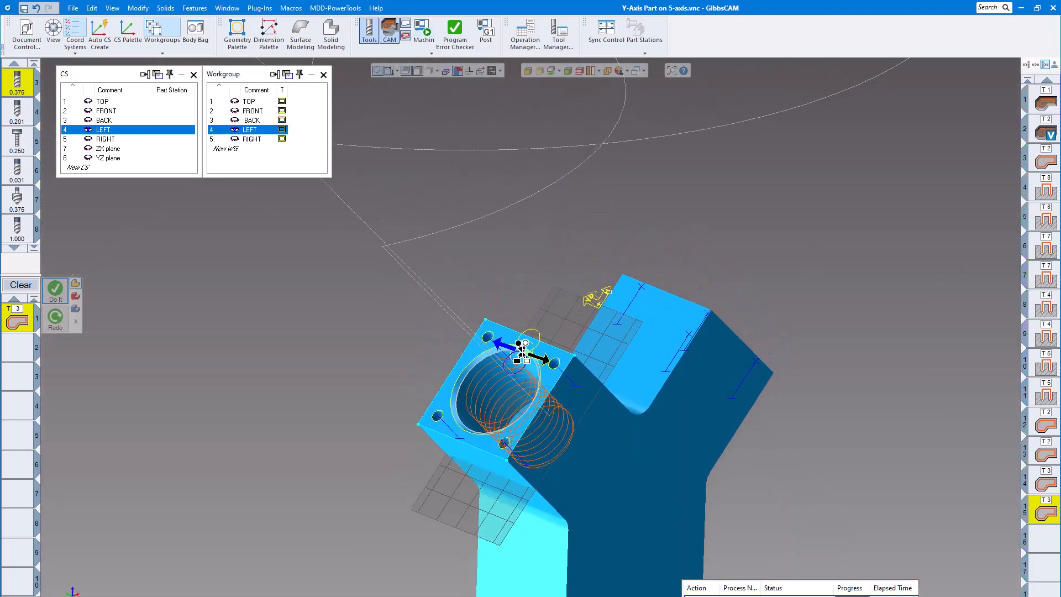
# - Make FRONT the active coordinate system and workgroup, assign tool 7 (0.375) to the contour process, and set its machining coordinate system to FRONT
pyautogui.moveTo(486, 180); pyautogui.dragTo(779, 270, button='middle')
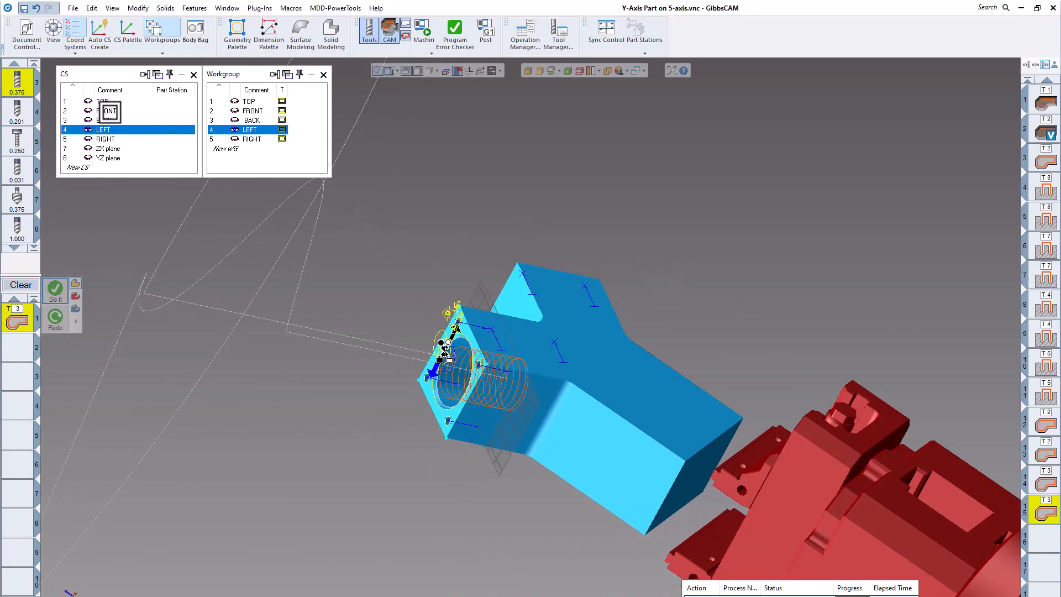
pyautogui.click(109, 111)
pyautogui.click(258, 111)
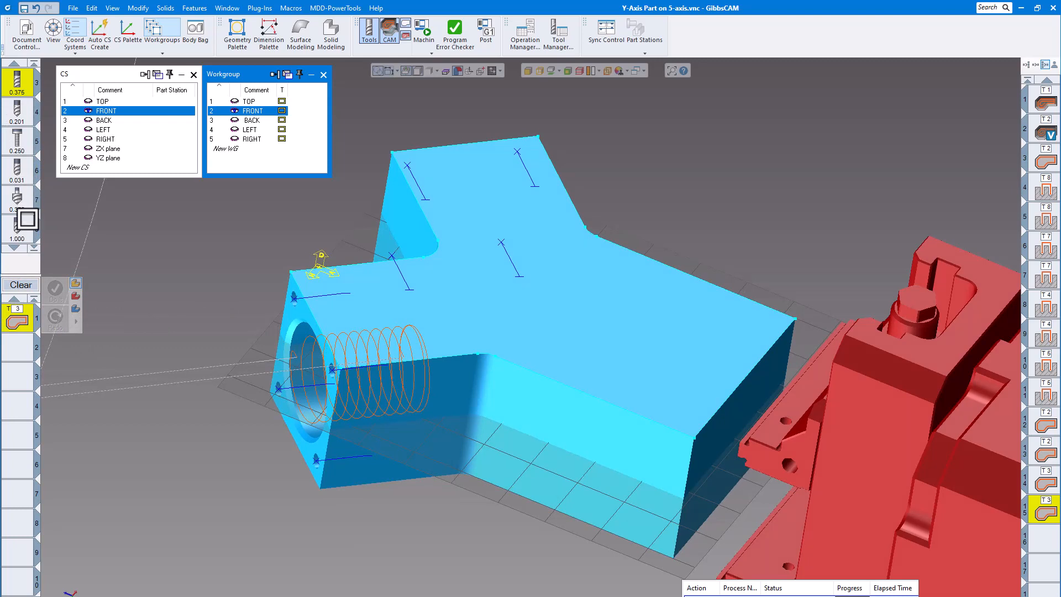
pyautogui.click(20, 198)
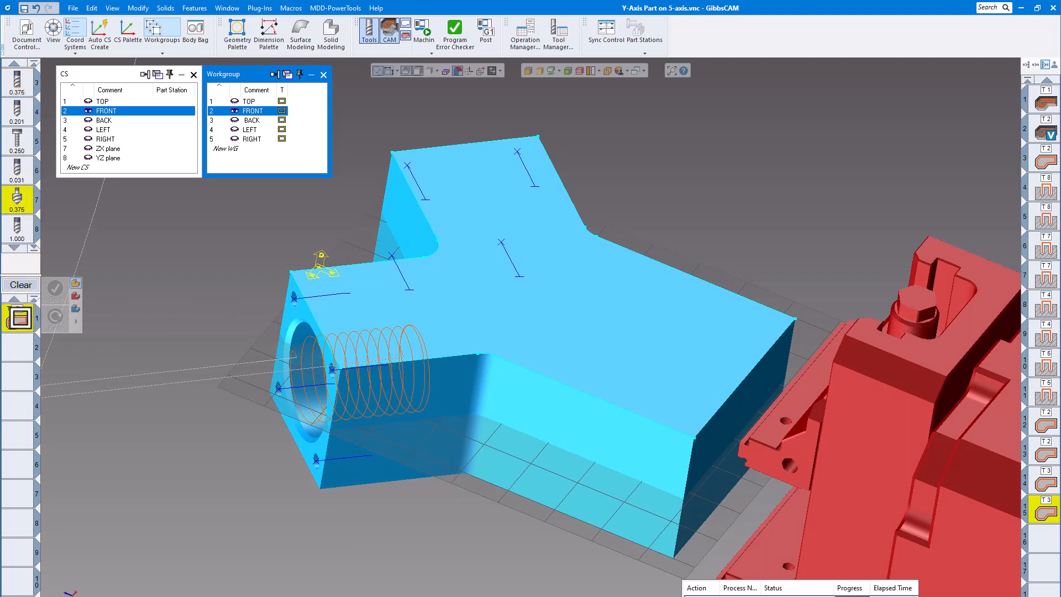
pyautogui.doubleClick(39, 332)
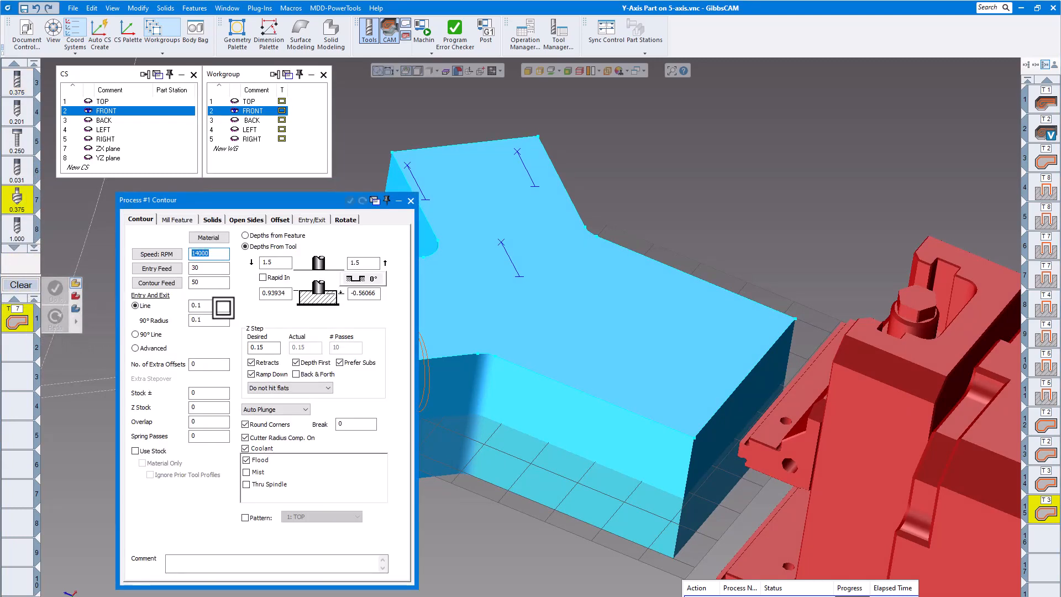
pyautogui.click(345, 220)
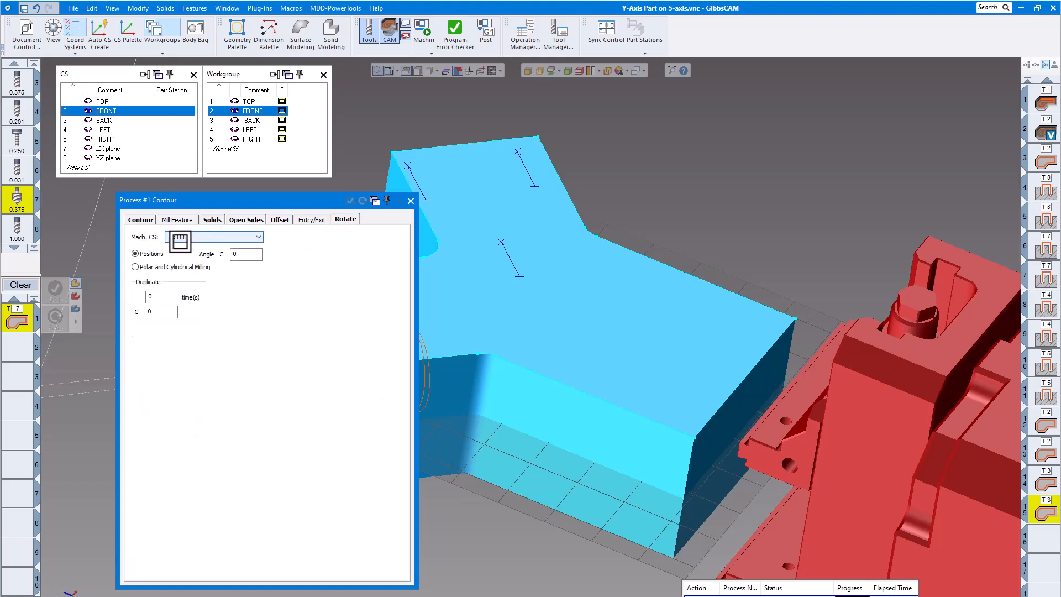
pyautogui.click(180, 238)
pyautogui.click(188, 255)
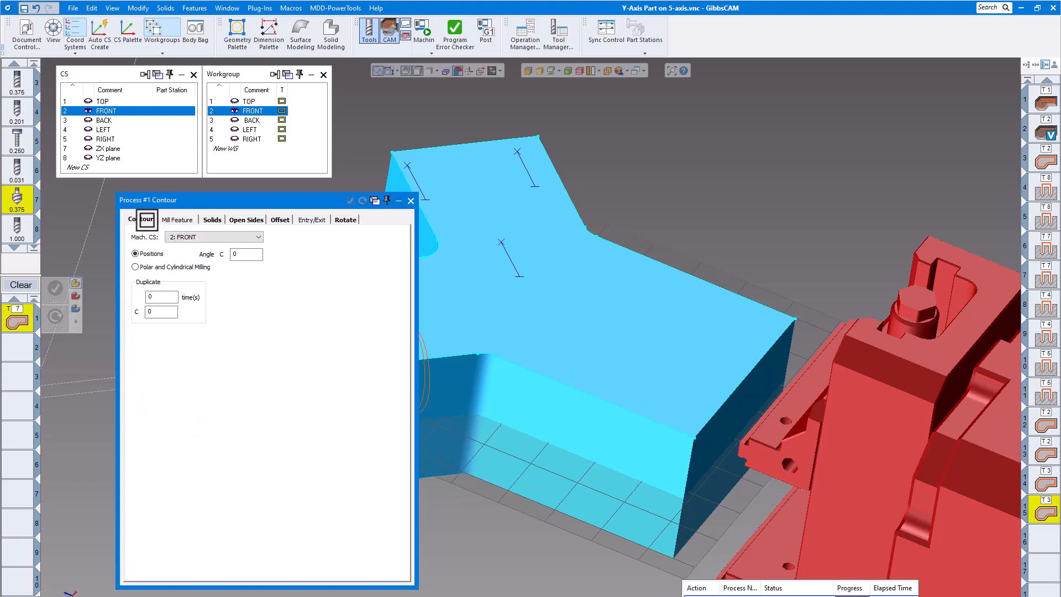
# - Set the contour process's top surface Z to 1 and final depth to -0.125, check tool 7's geometry, and turn off Ramp Down
pyautogui.click(147, 219)
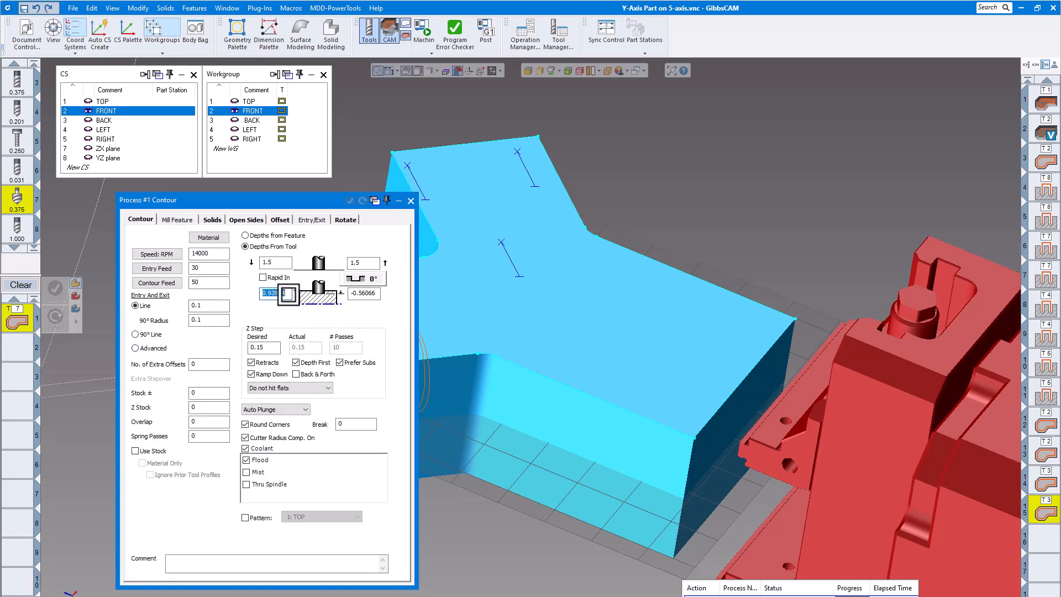
pyautogui.write('1')
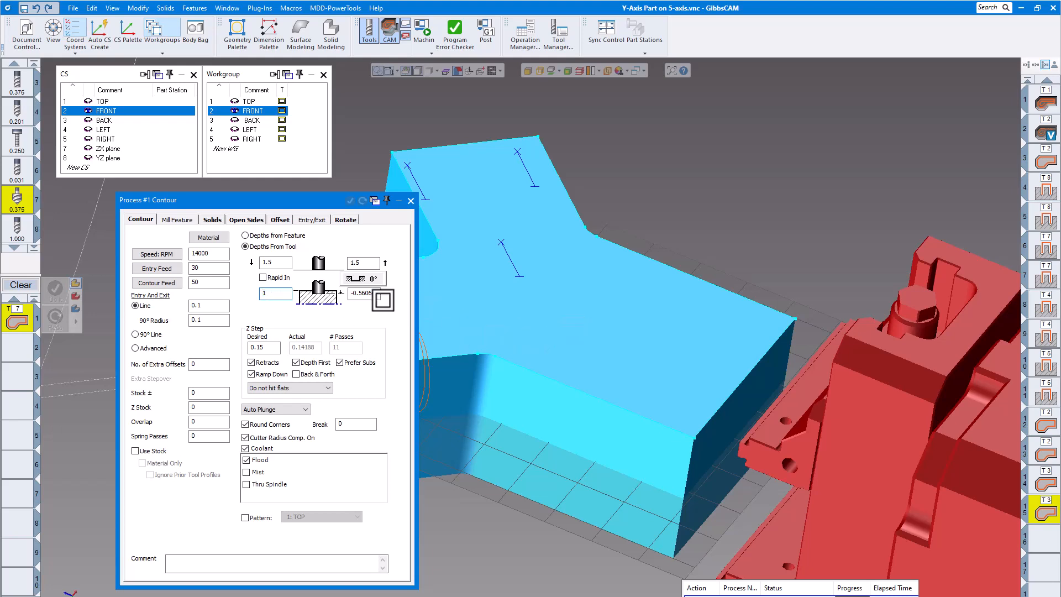
pyautogui.click(276, 262)
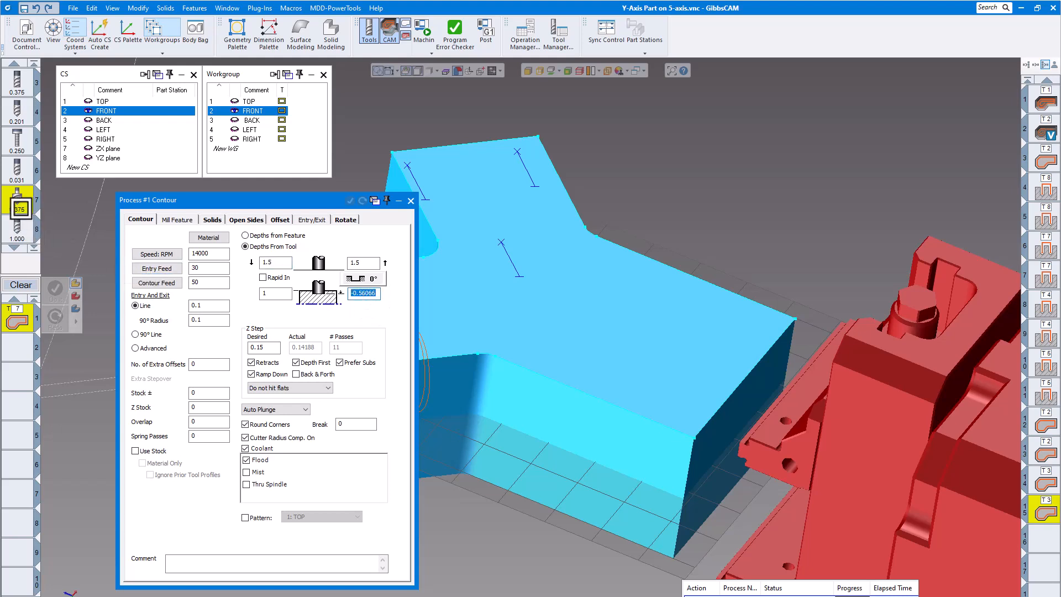
pyautogui.doubleClick(21, 208)
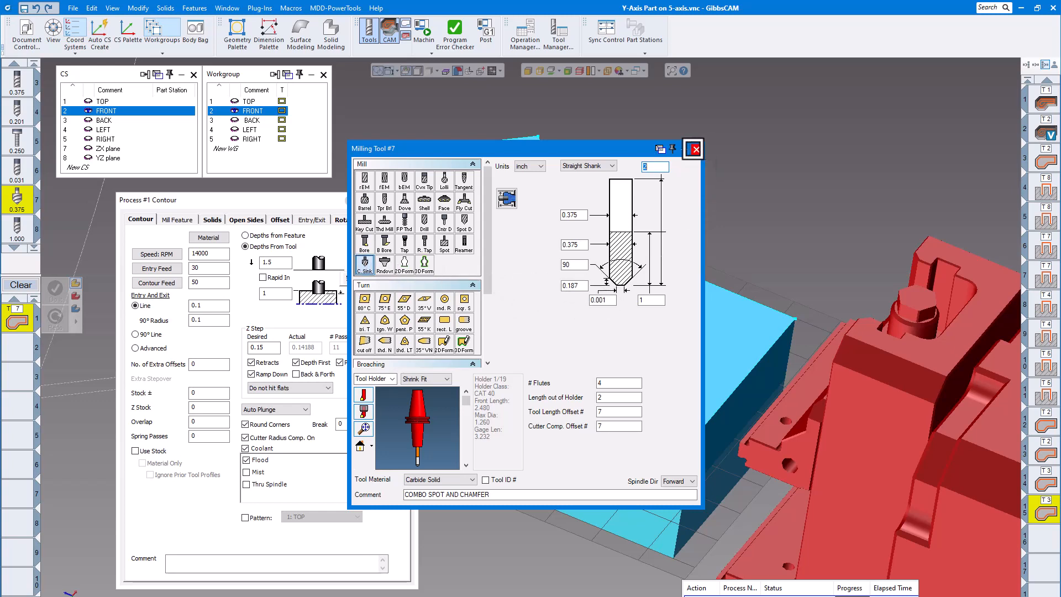
pyautogui.click(696, 149)
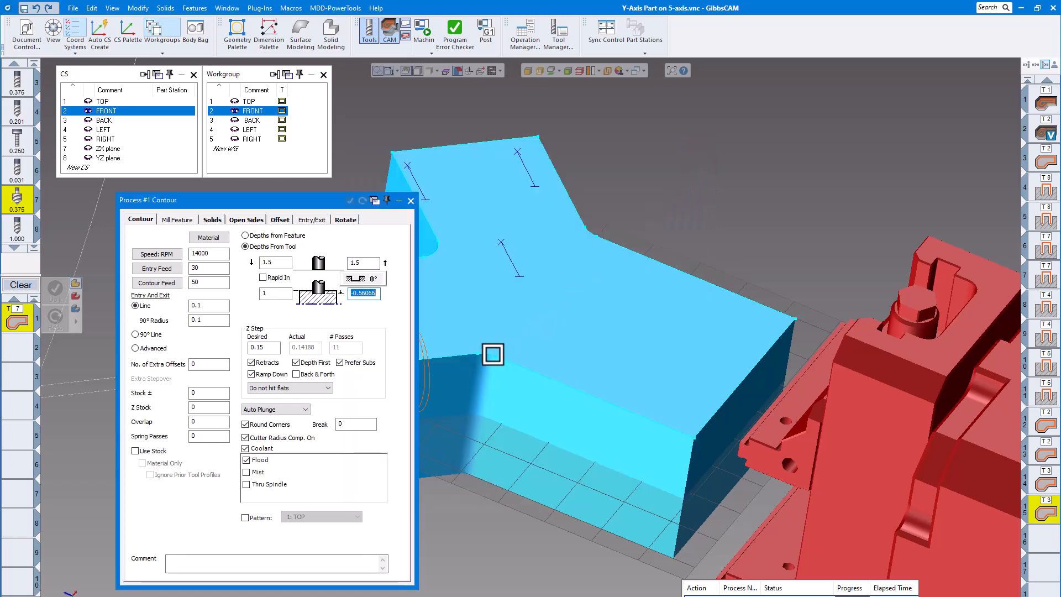
pyautogui.click(365, 293)
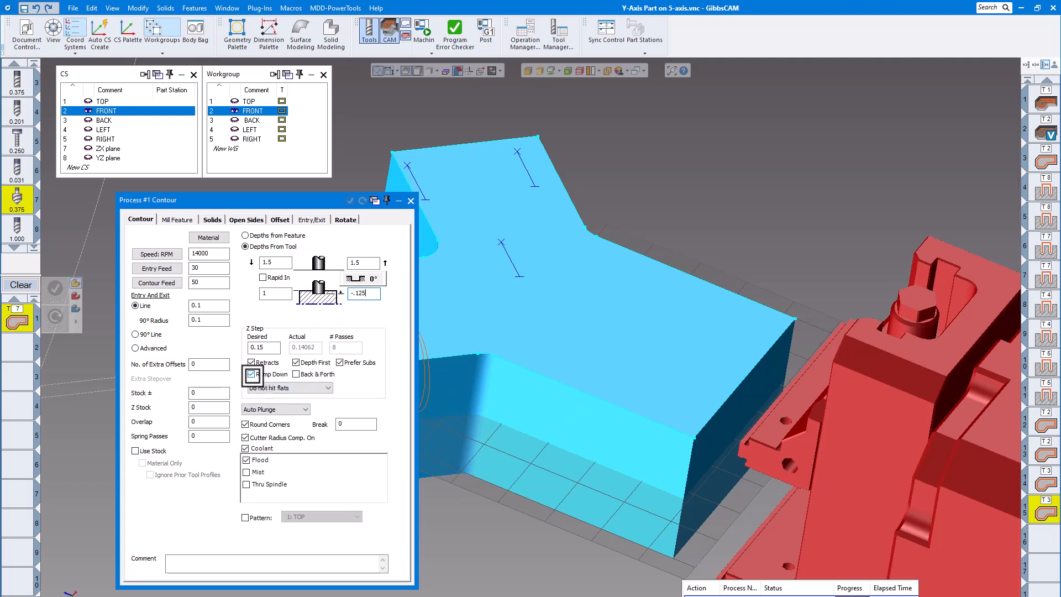
pyautogui.click(252, 374)
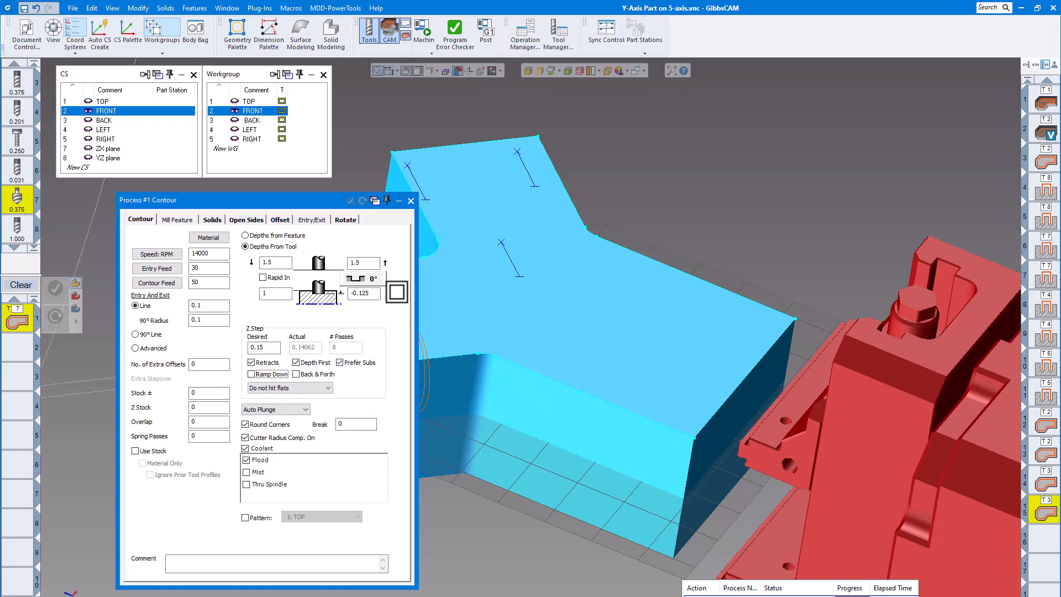
# - Check that the process's machining coordinate system is FRONT and set its contour stock to -0.03
pyautogui.click(343, 220)
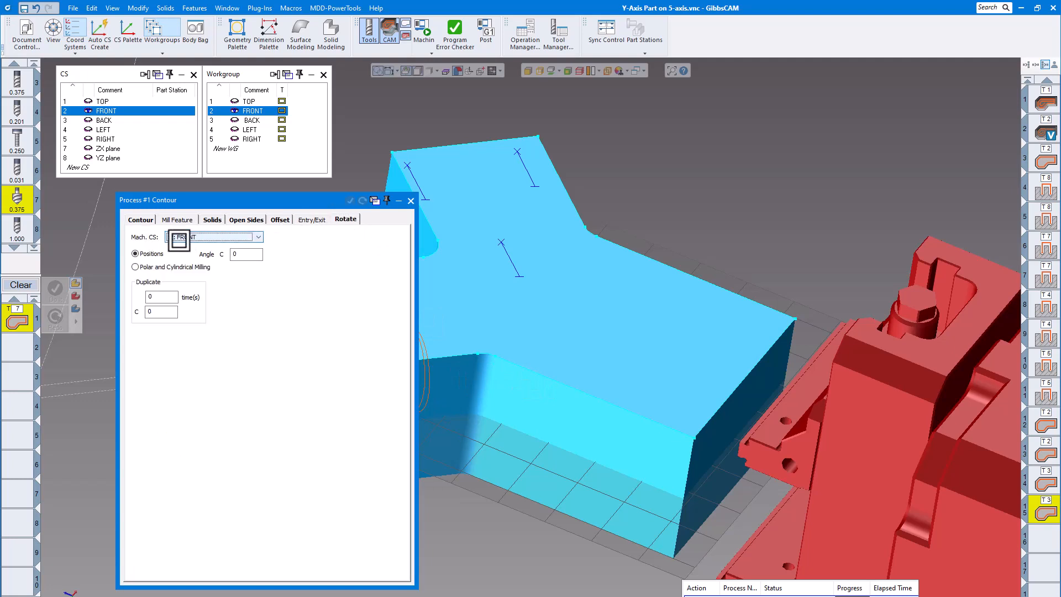
pyautogui.click(411, 200)
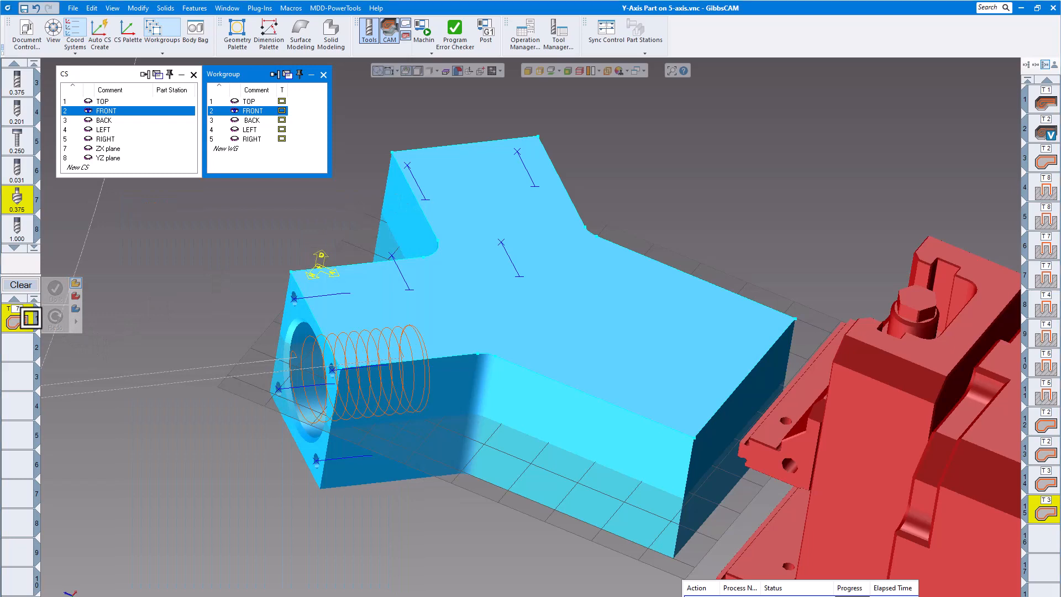
pyautogui.doubleClick(24, 317)
pyautogui.click(208, 393)
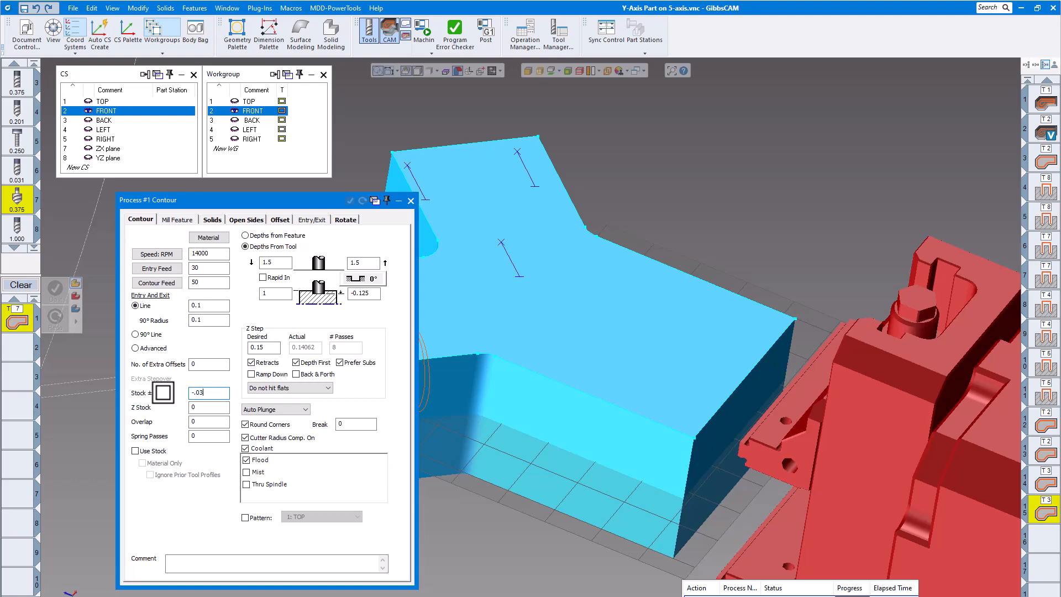
pyautogui.click(411, 201)
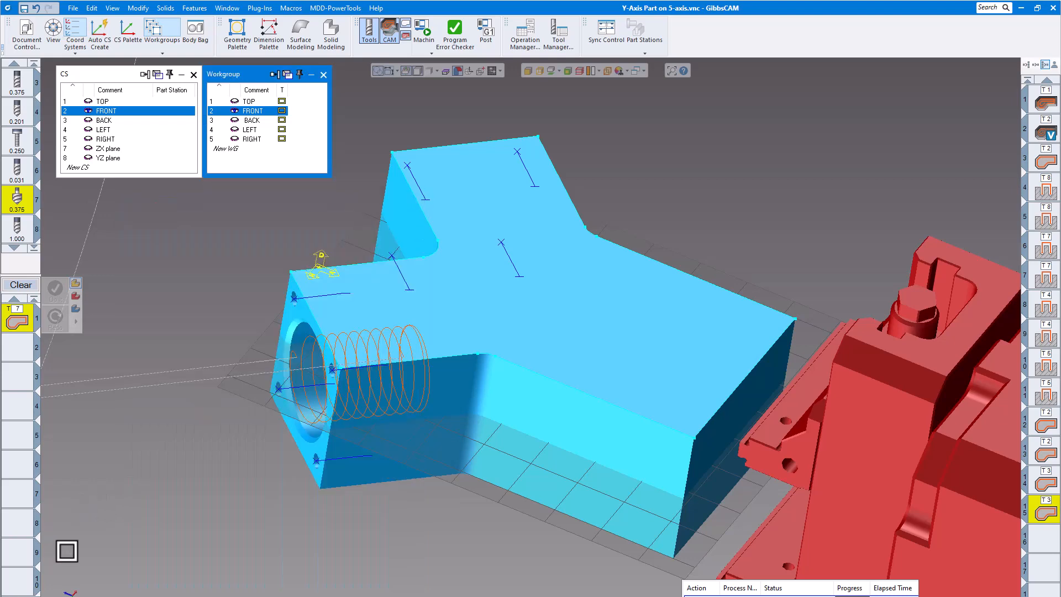
# - Choose the FRONT outline as the cut shape, excluding the edge facing the vise, and generate its tool 7 contour toolpath
pyautogui.click(65, 577)
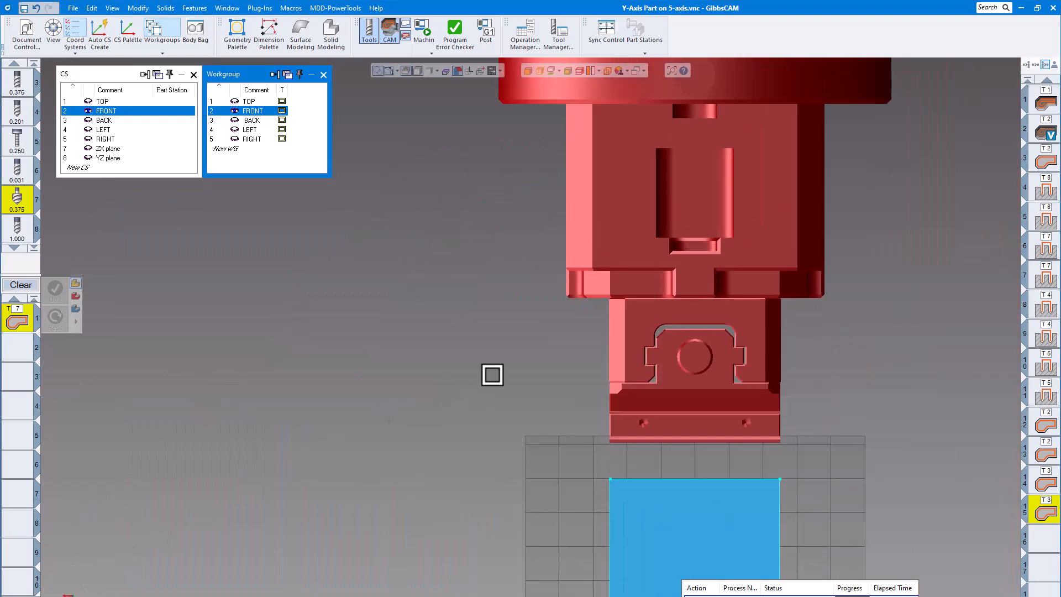
pyautogui.scroll(3, 533, 282)
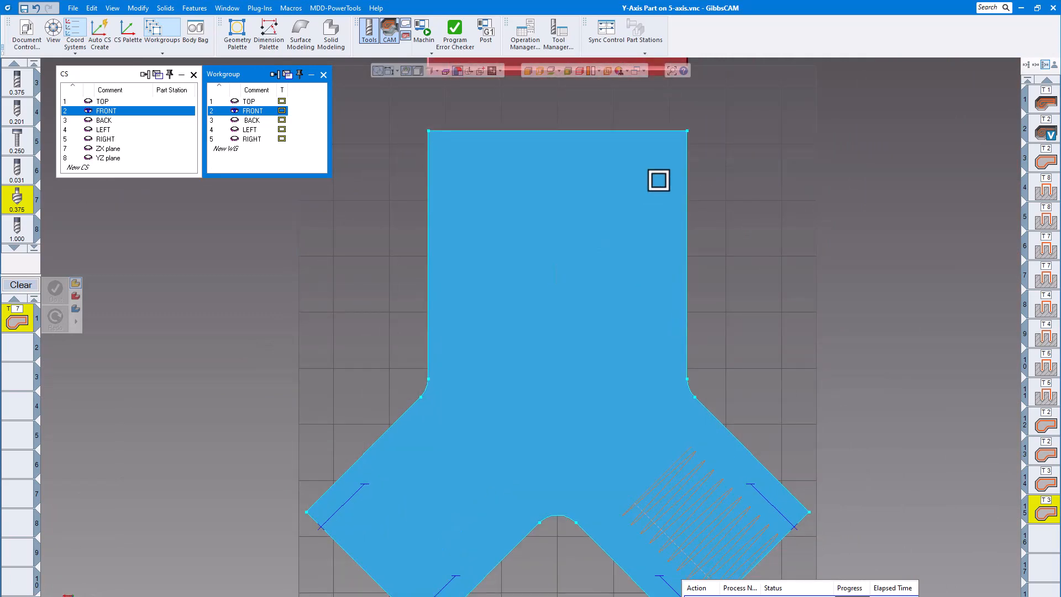
pyautogui.click(687, 198)
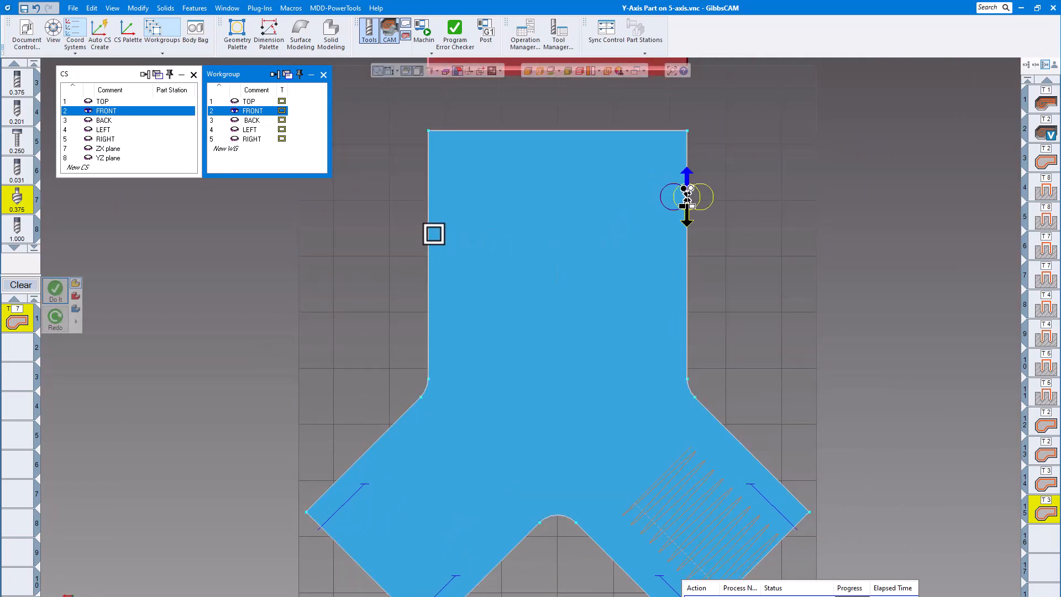
pyautogui.click(429, 233)
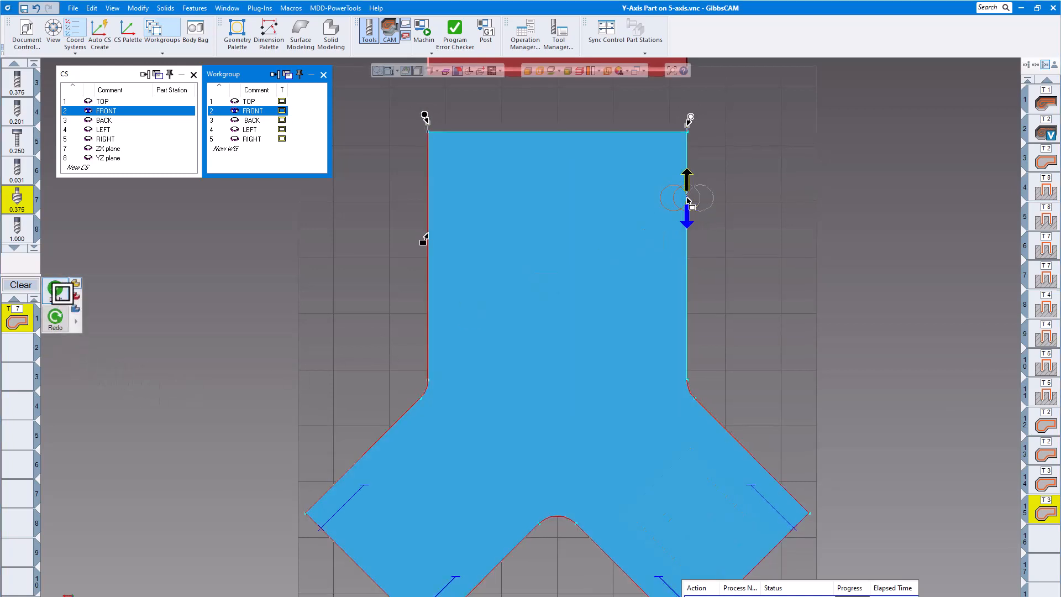
pyautogui.click(58, 291)
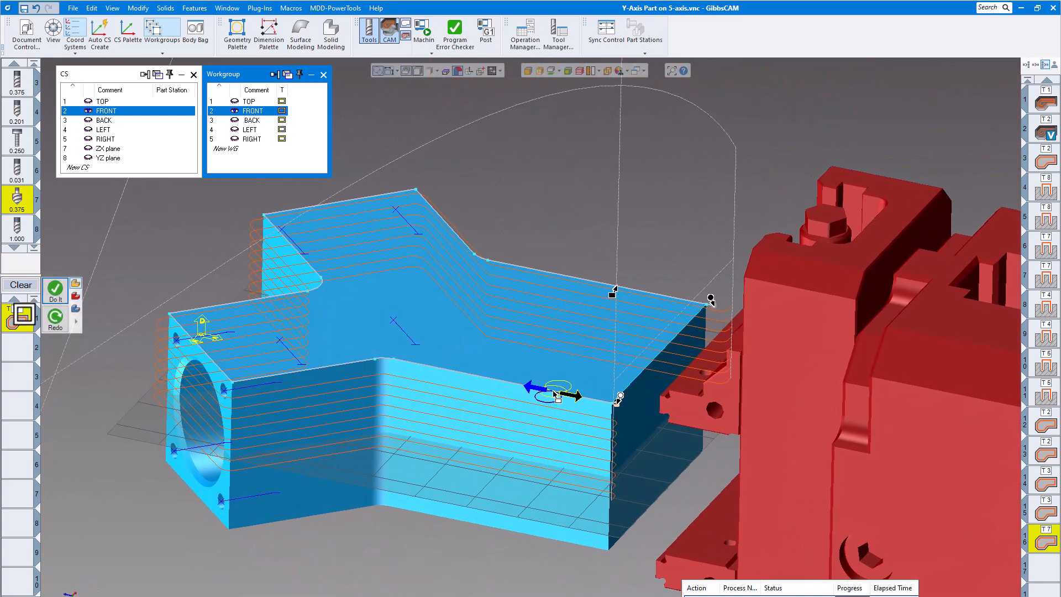
# - Set the contour's final depth to 0.875 and desired Z step to 0.125, and regenerate the FRONT chamfer toolpath
pyautogui.doubleClick(23, 314)
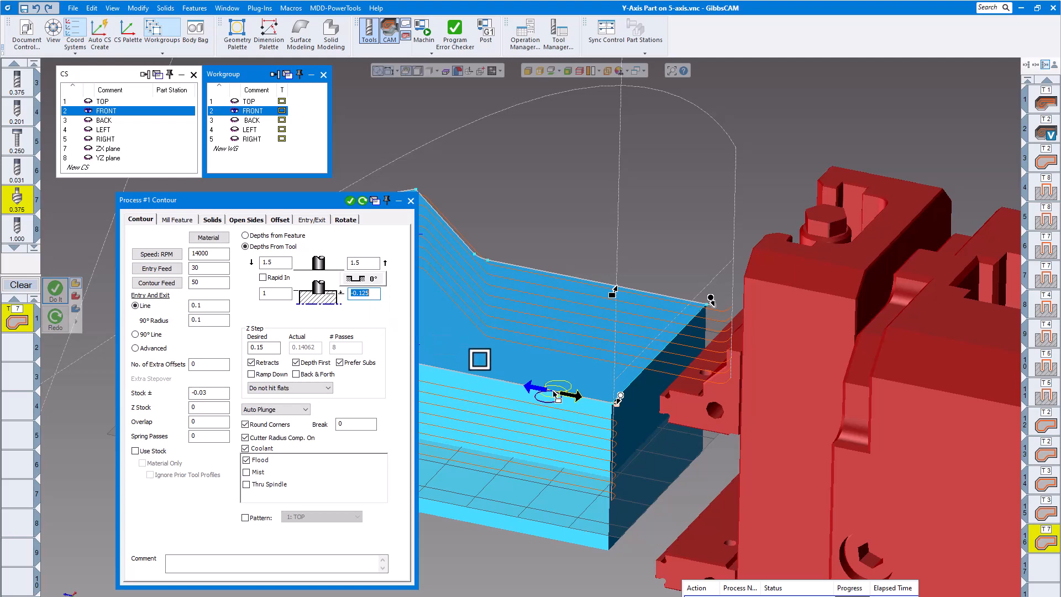
pyautogui.moveTo(365, 295); pyautogui.dragTo(332, 293)
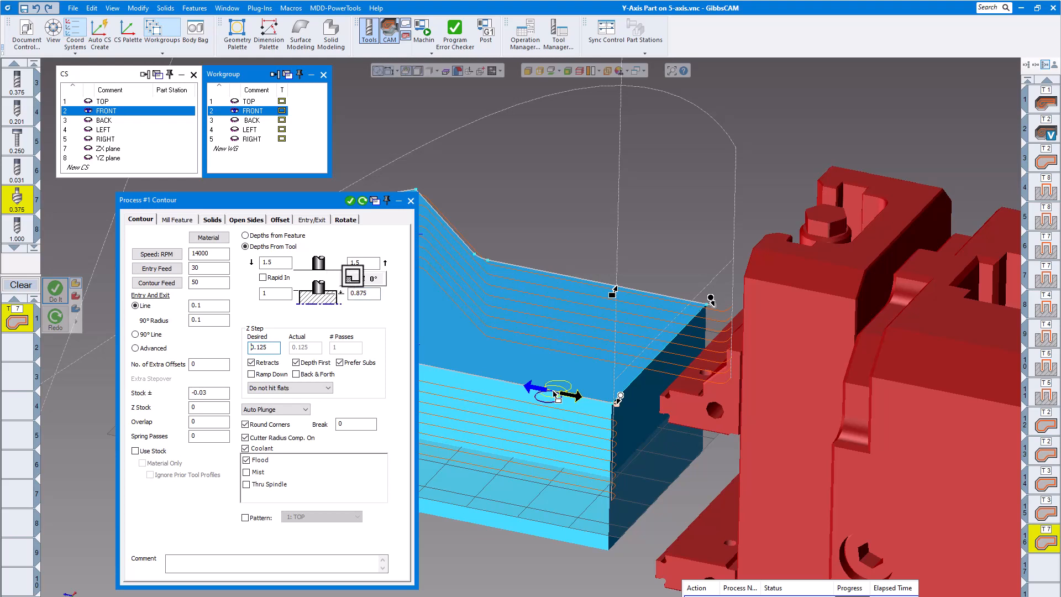
pyautogui.click(364, 201)
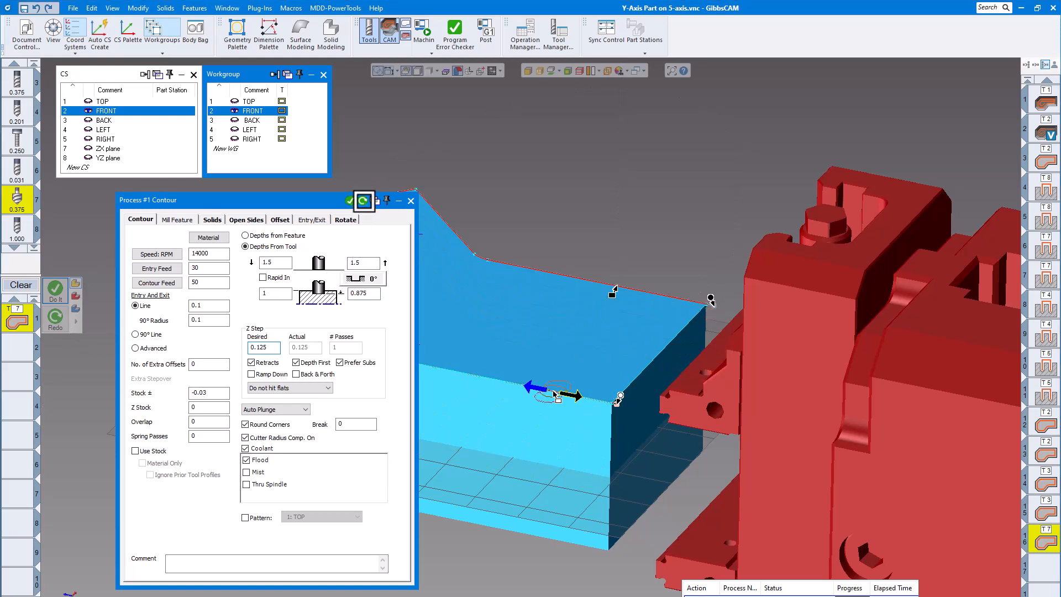
pyautogui.click(411, 201)
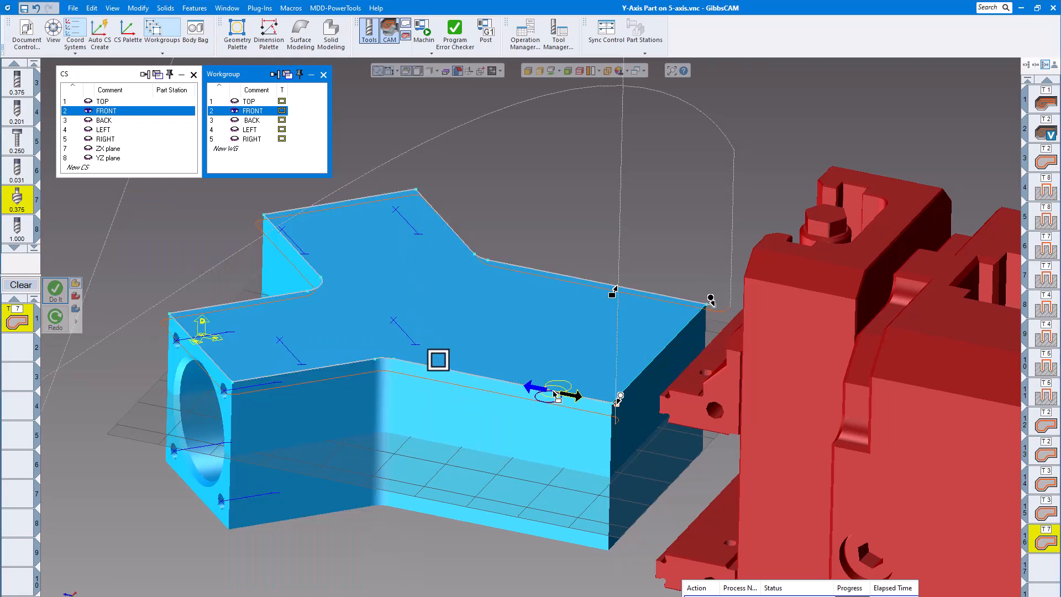
# - Switch the active coordinate system and workgroup to BACK and bring the part's back face into view
pyautogui.moveTo(441, 354); pyautogui.dragTo(273, 173, button='middle')
pyautogui.click(108, 121)
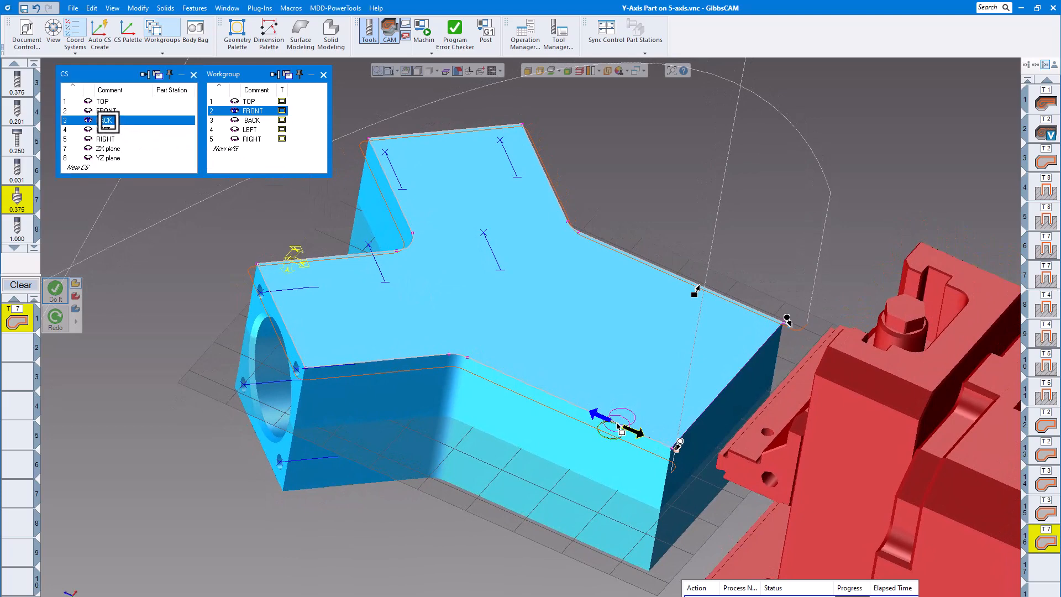
pyautogui.click(256, 121)
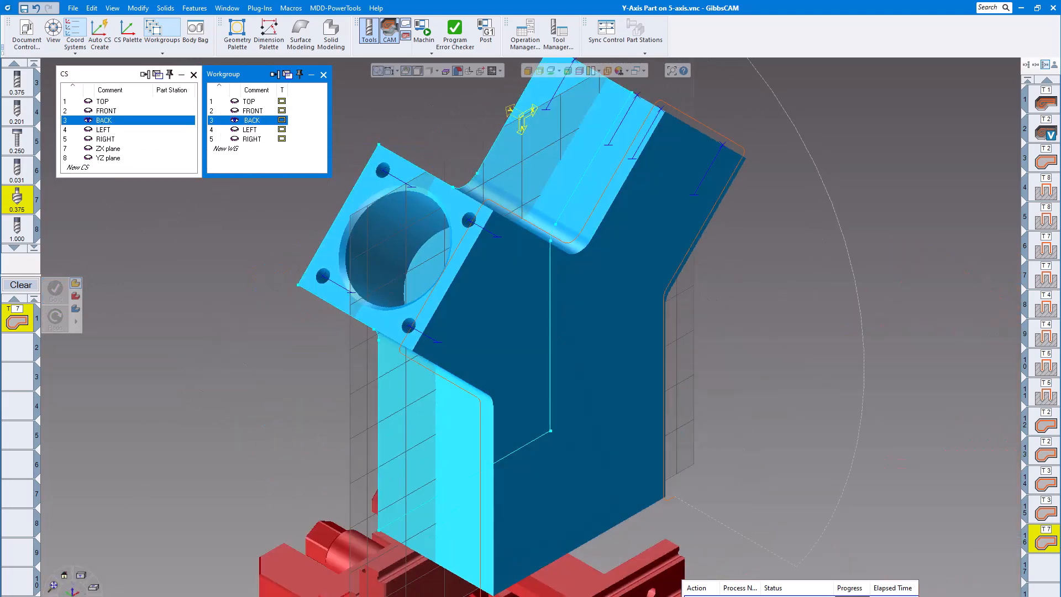
pyautogui.click(53, 585)
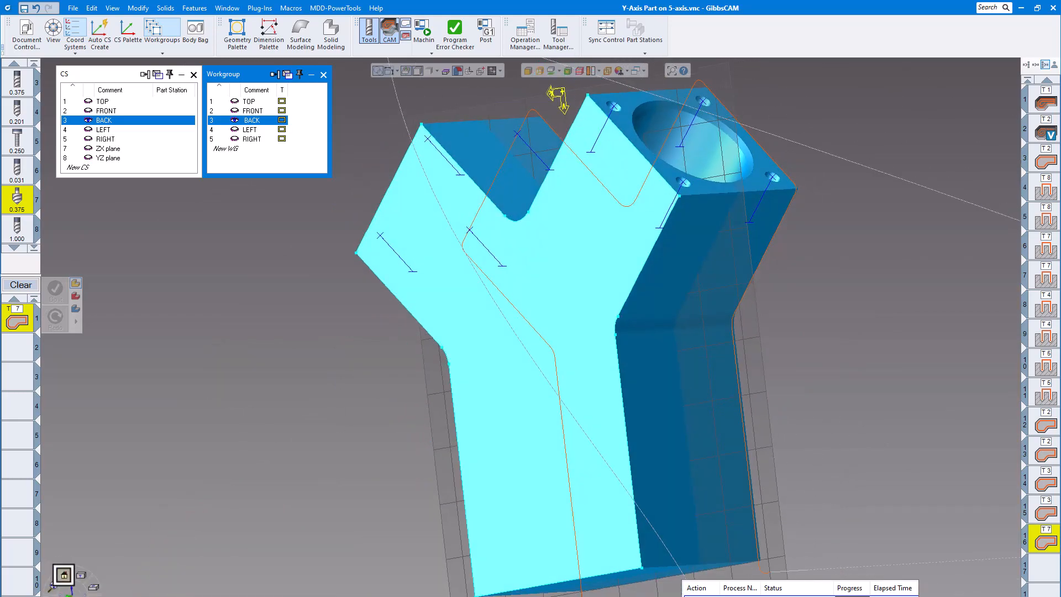
# - Set the contour process's machining coordinate system to BACK
pyautogui.click(64, 575)
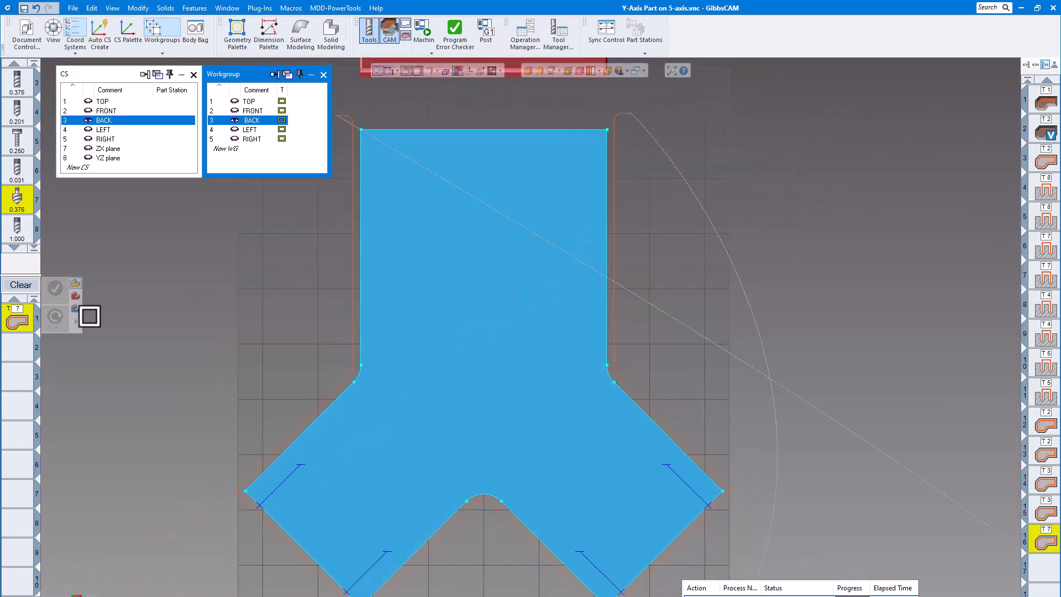
pyautogui.doubleClick(28, 321)
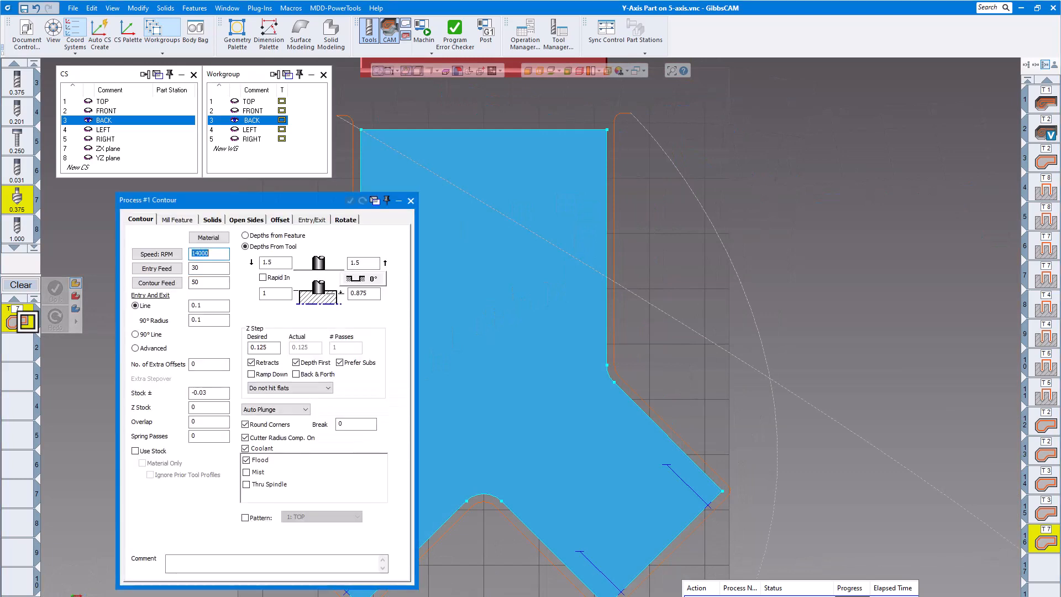
pyautogui.click(347, 219)
pyautogui.click(267, 237)
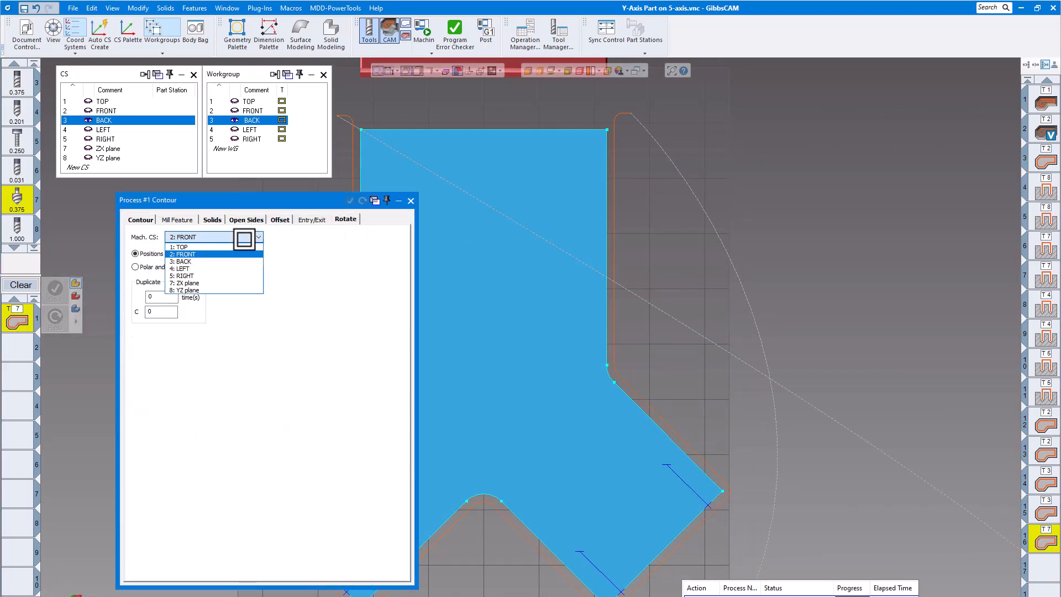
pyautogui.click(193, 261)
pyautogui.click(147, 224)
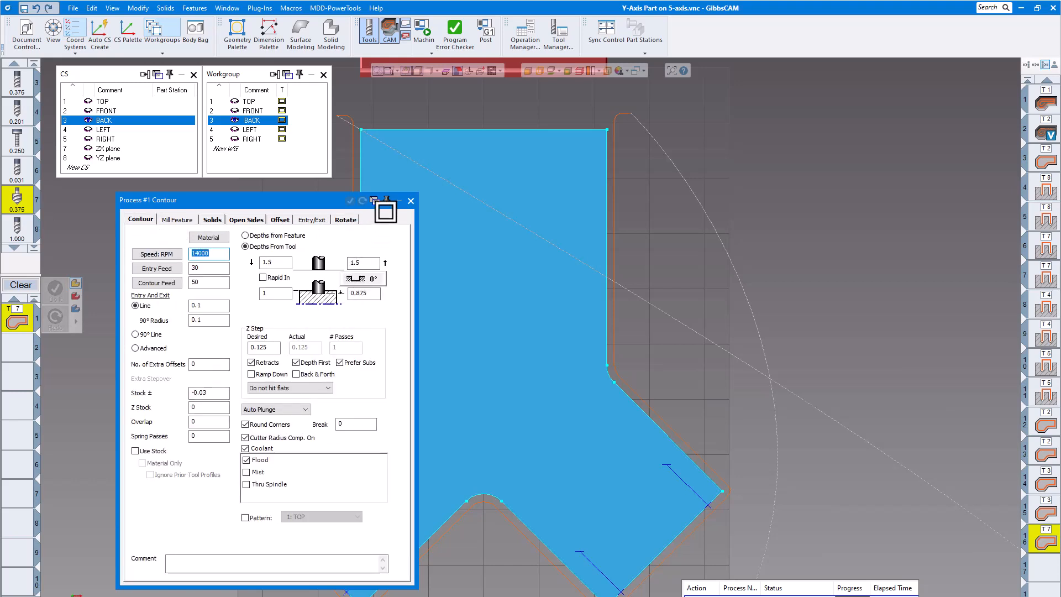
pyautogui.click(410, 201)
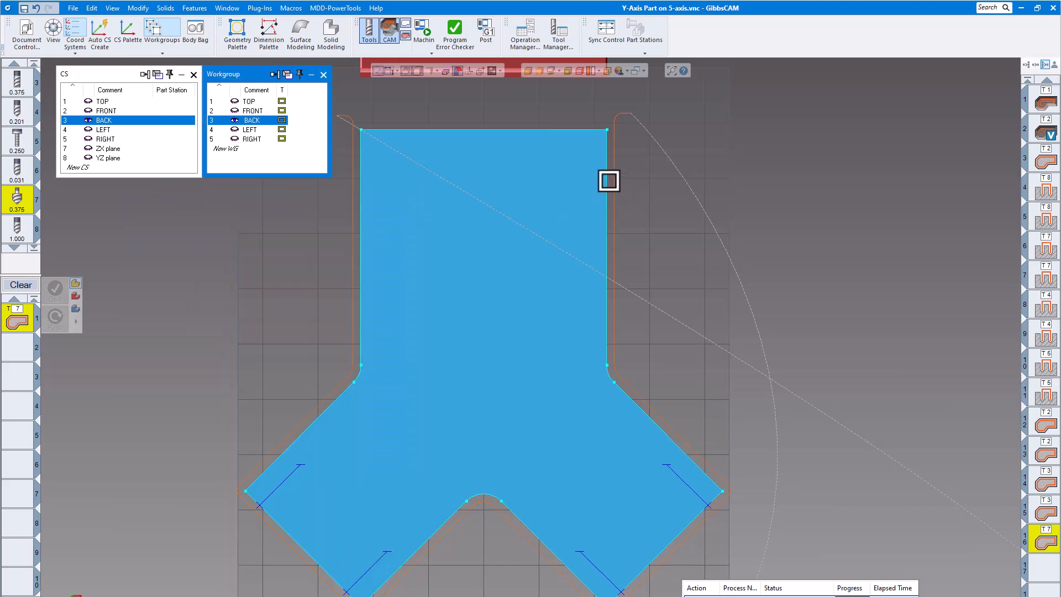
# - Choose the BACK outline as the cut shape, excluding the edge facing the vise, and generate its tool 7 contour toolpath
pyautogui.click(609, 181)
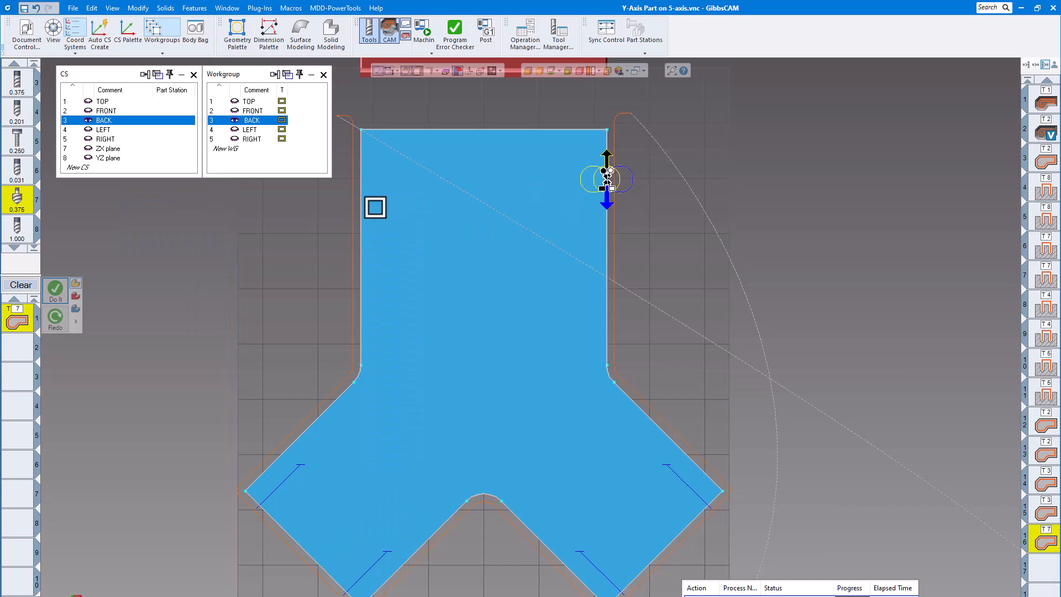
pyautogui.click(362, 189)
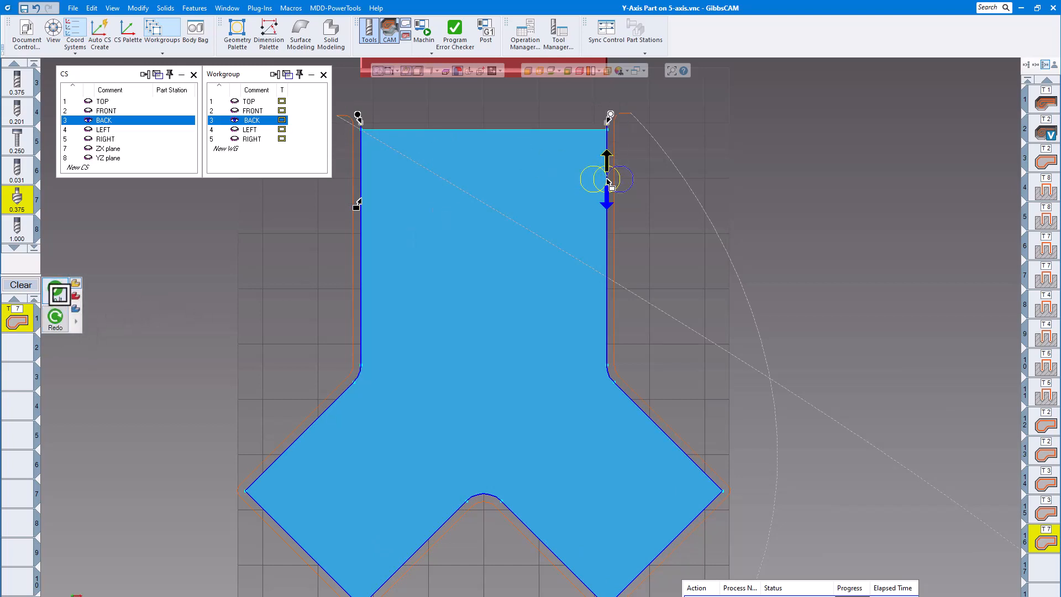
pyautogui.click(56, 293)
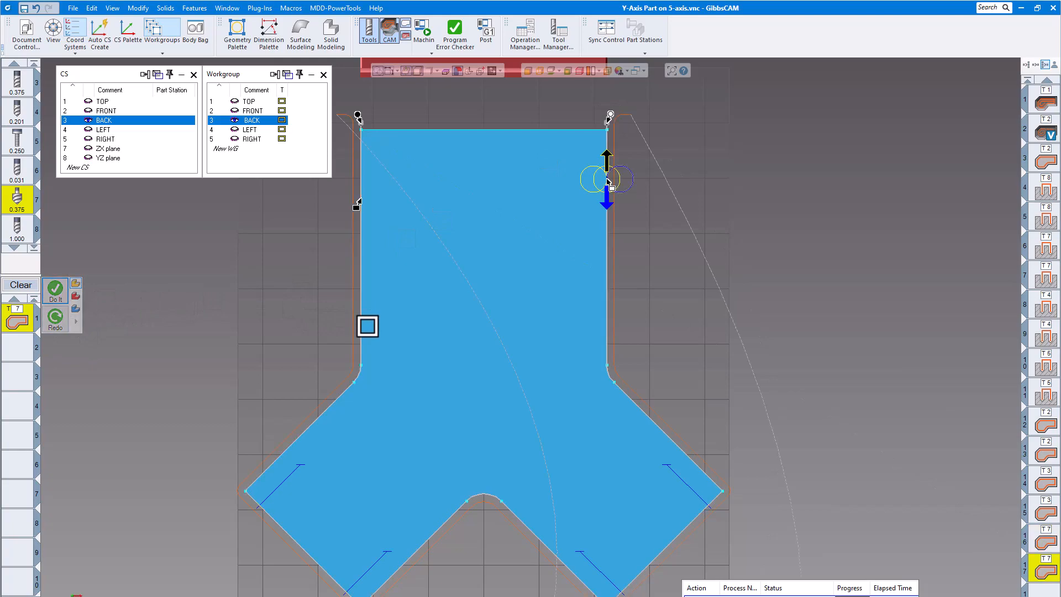
# - Switch the active coordinate system and workgroup to LEFT and view the angled LEFT face squarely
pyautogui.scroll(-1, 510, 301)
pyautogui.moveTo(510, 301); pyautogui.dragTo(516, 298, button='middle')
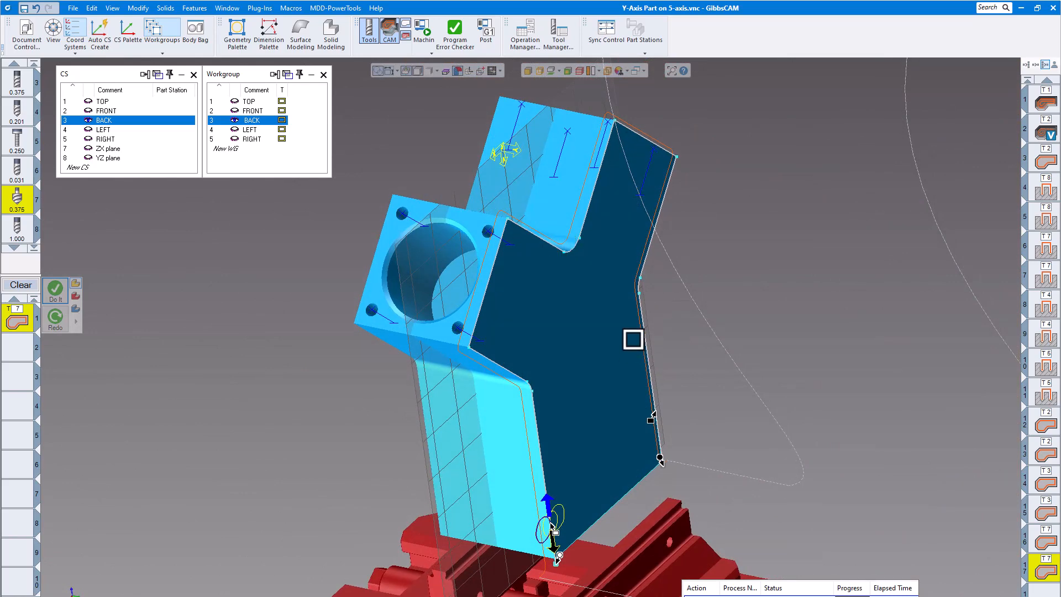
pyautogui.moveTo(632, 338); pyautogui.dragTo(534, 250, button='middle')
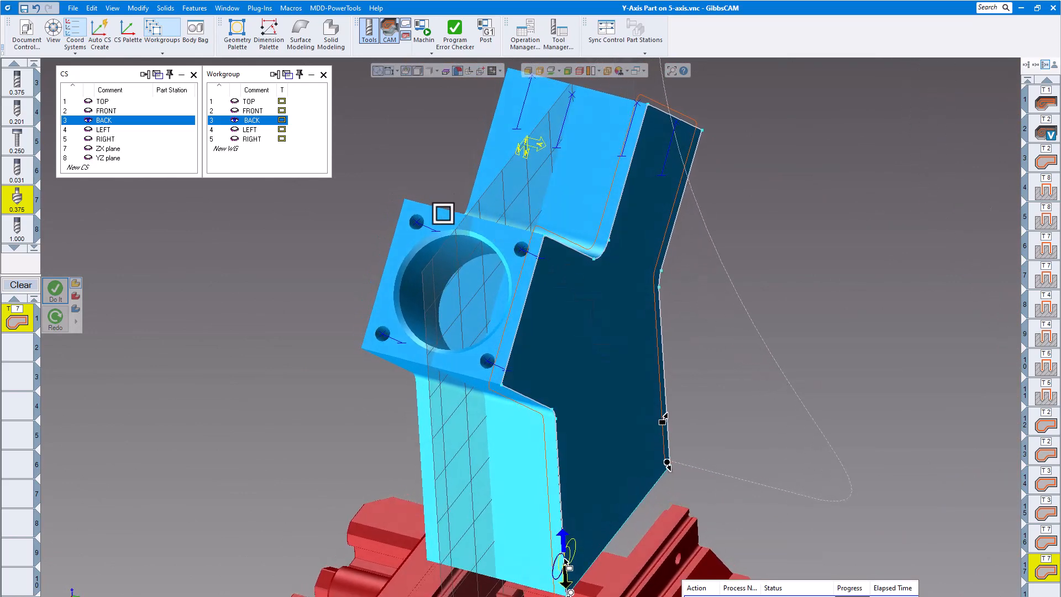
pyautogui.moveTo(481, 379); pyautogui.dragTo(511, 310, button='middle')
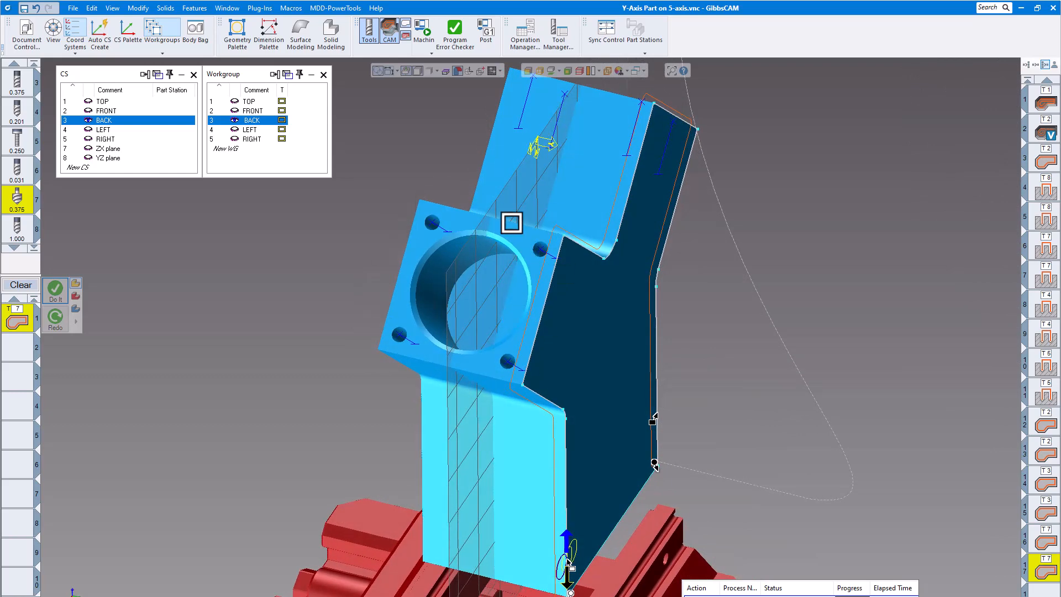
pyautogui.moveTo(486, 365); pyautogui.dragTo(446, 338, button='middle')
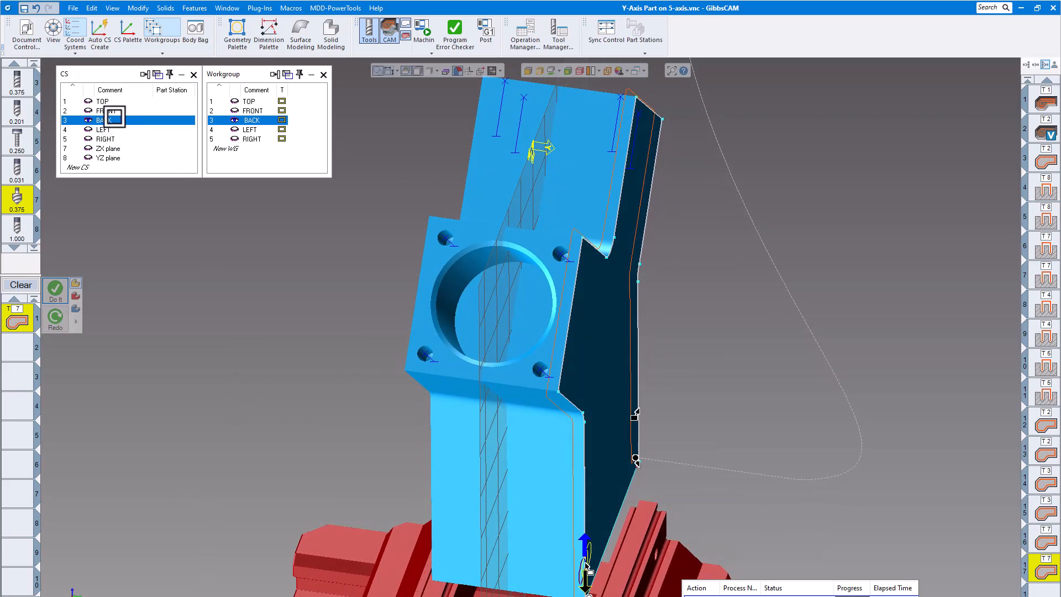
pyautogui.click(116, 129)
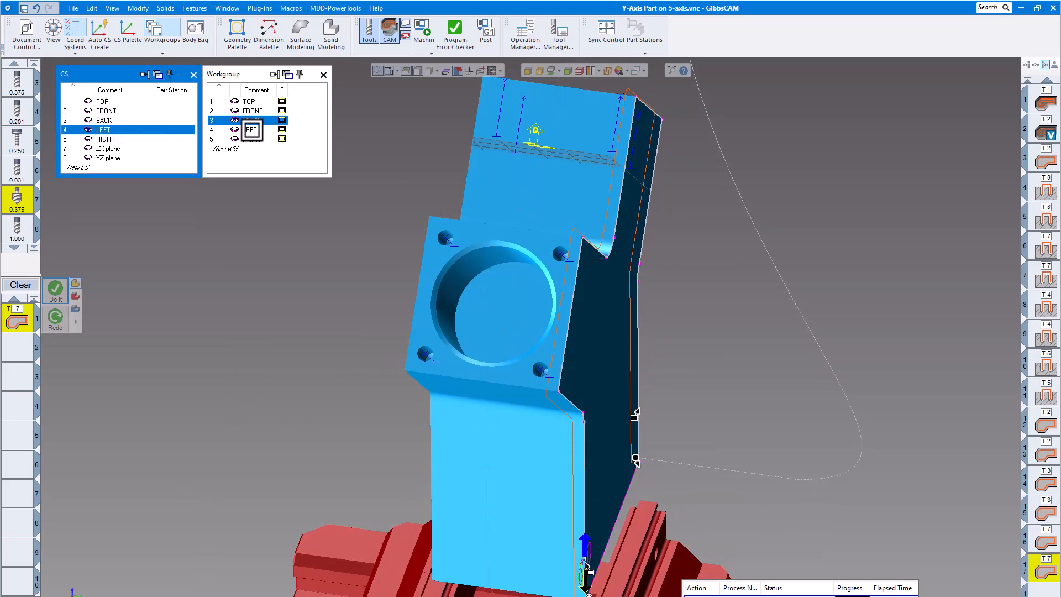
pyautogui.moveTo(252, 130); pyautogui.dragTo(251, 131)
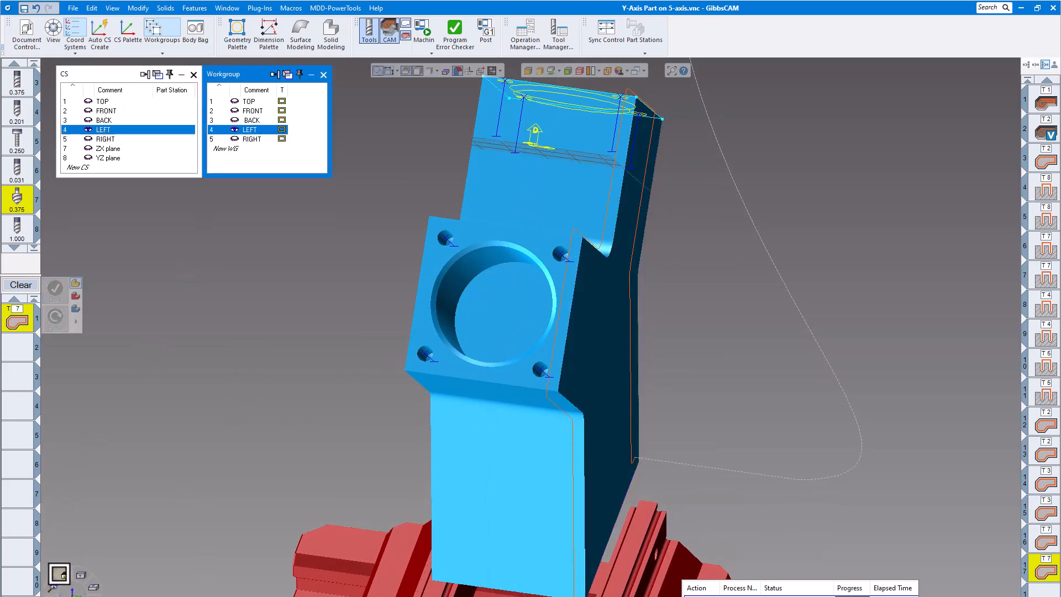
pyautogui.click(64, 574)
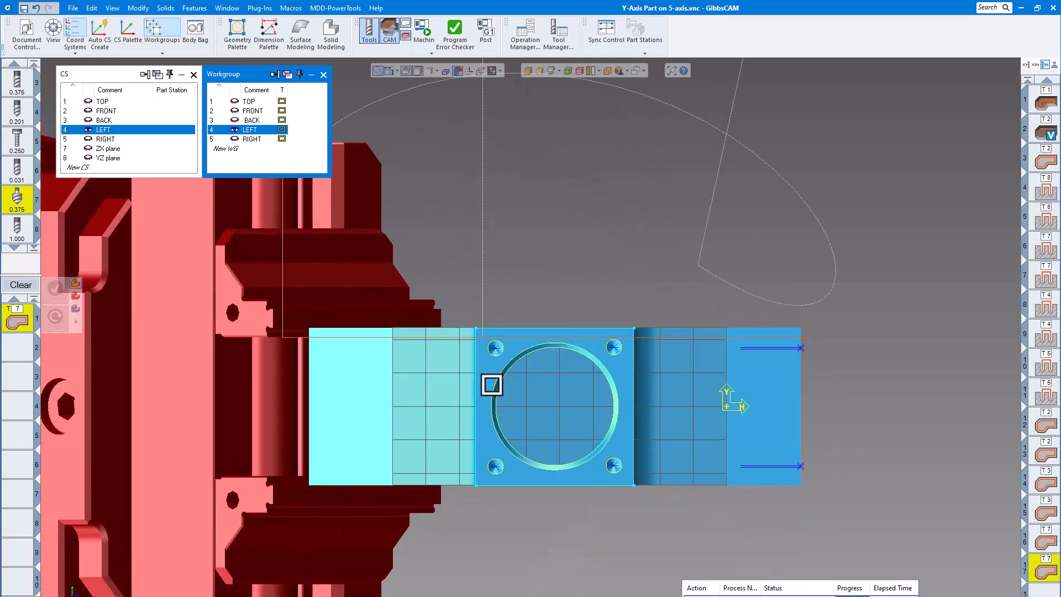
pyautogui.scroll(2, 491, 385)
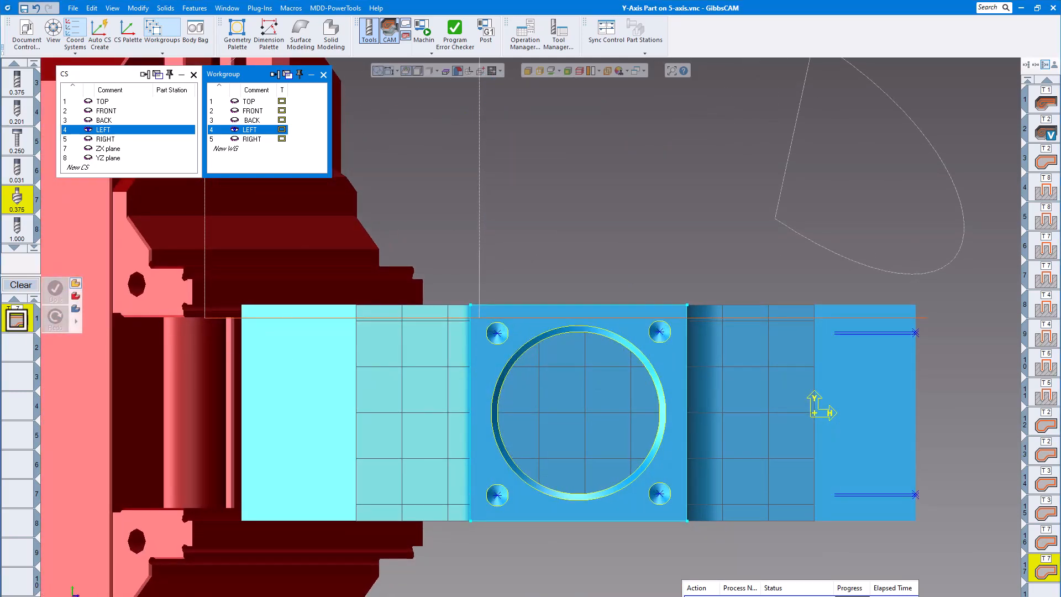
# - Set the process's machining coordinate system to LEFT, its top depth to 0.93934 and its final depth to 0.81434
pyautogui.doubleClick(18, 319)
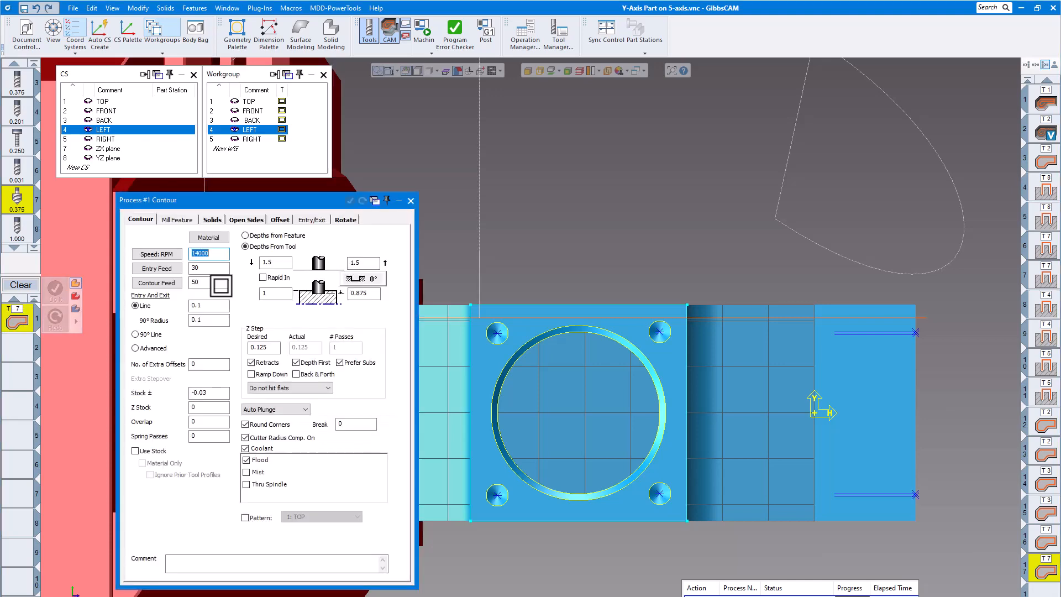
pyautogui.click(346, 219)
pyautogui.click(188, 237)
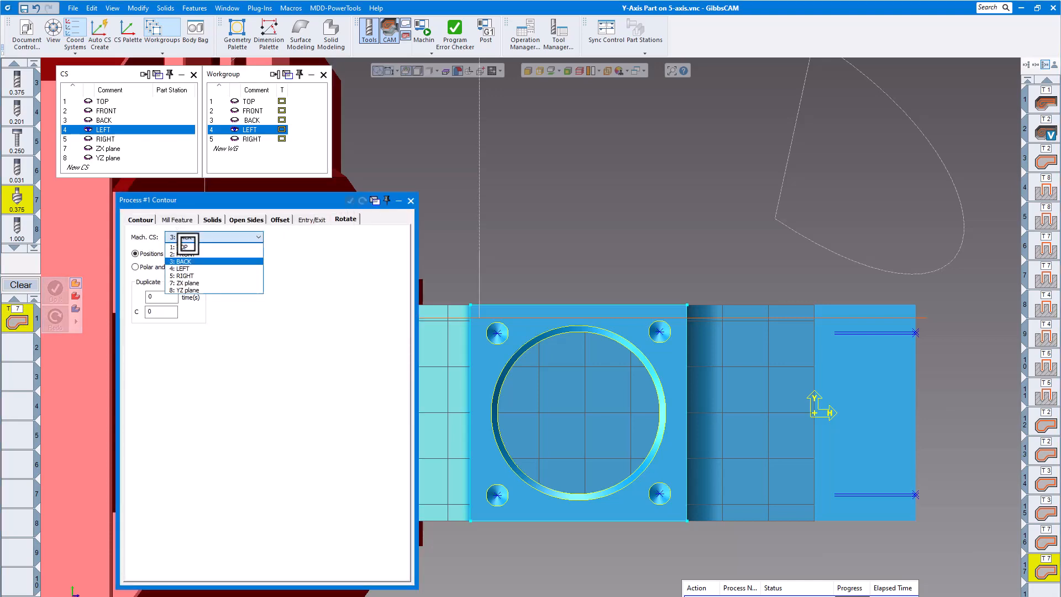
pyautogui.click(191, 267)
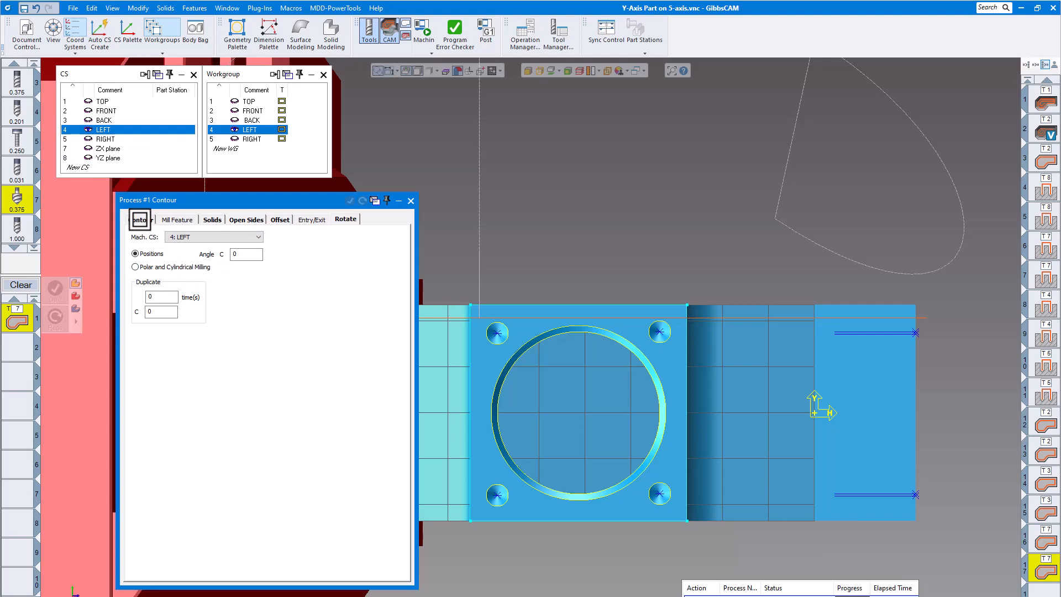
pyautogui.click(140, 219)
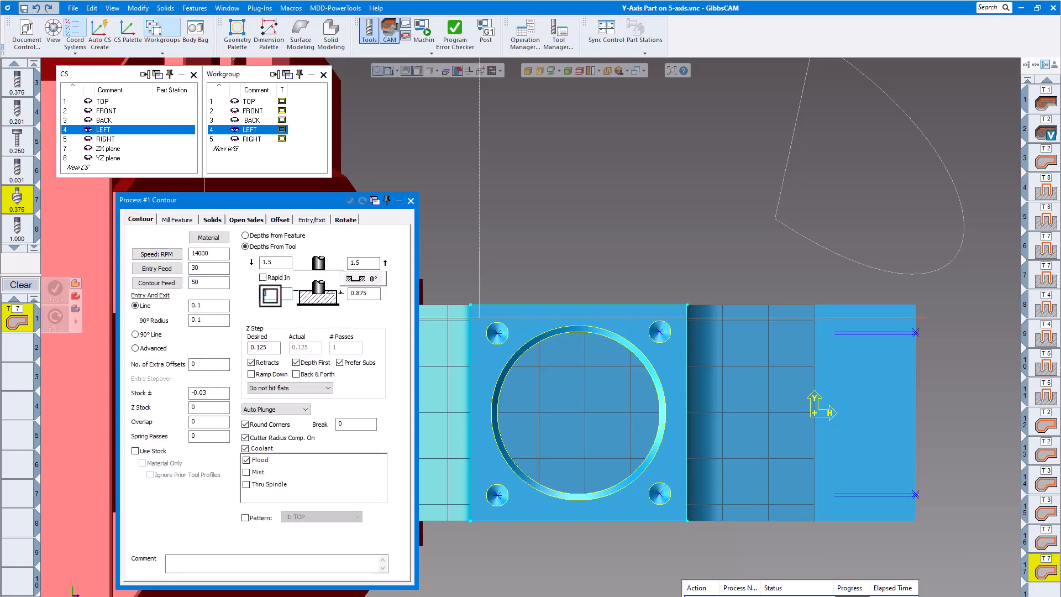
pyautogui.click(270, 295)
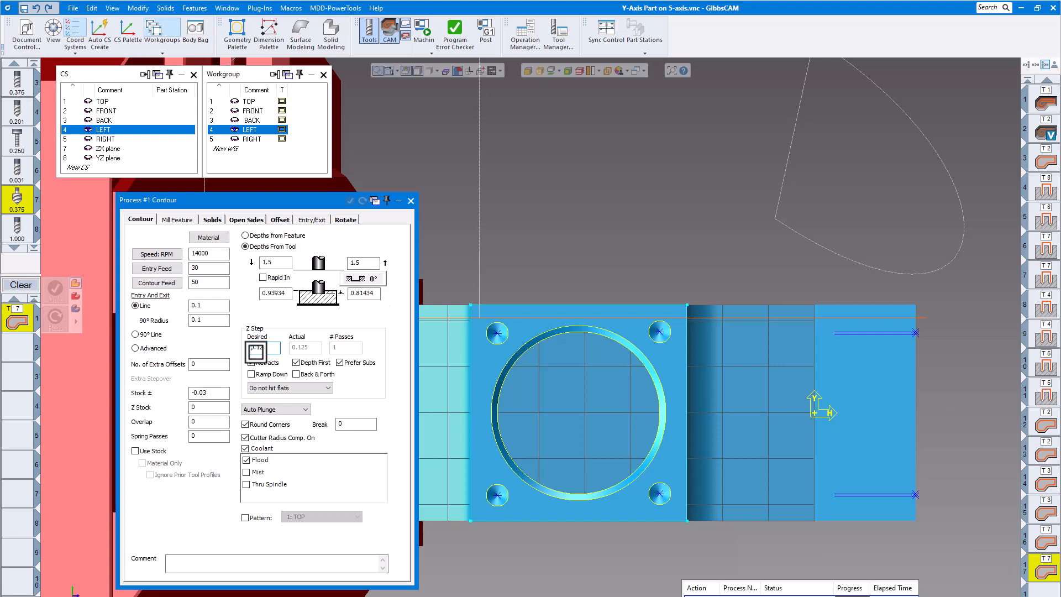
pyautogui.click(411, 200)
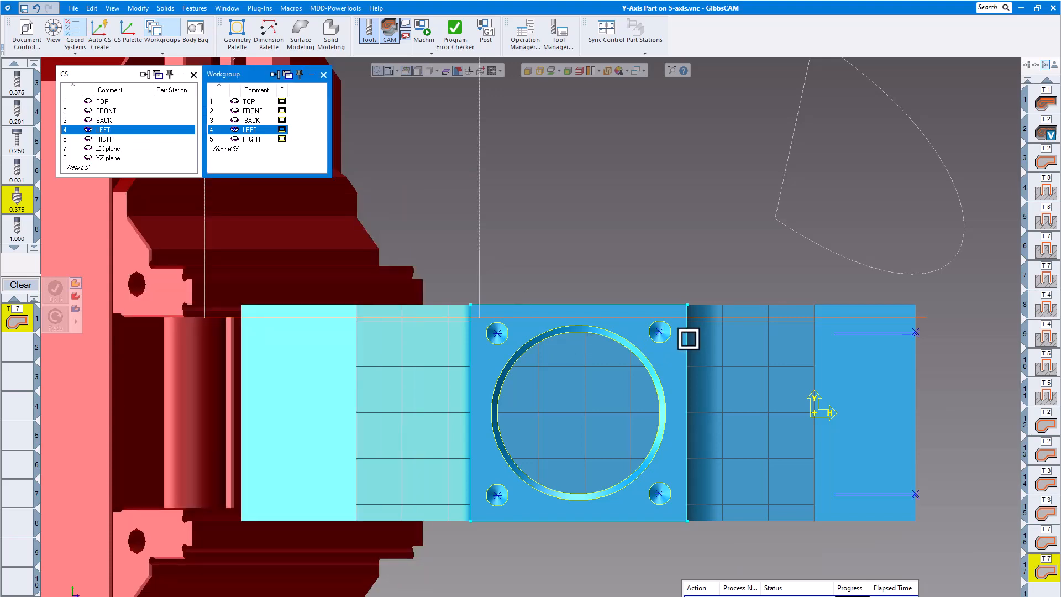
# - Choose three edges of the LEFT face's square outline as the cut shape and generate the contour toolpath on their outer side
pyautogui.click(690, 334)
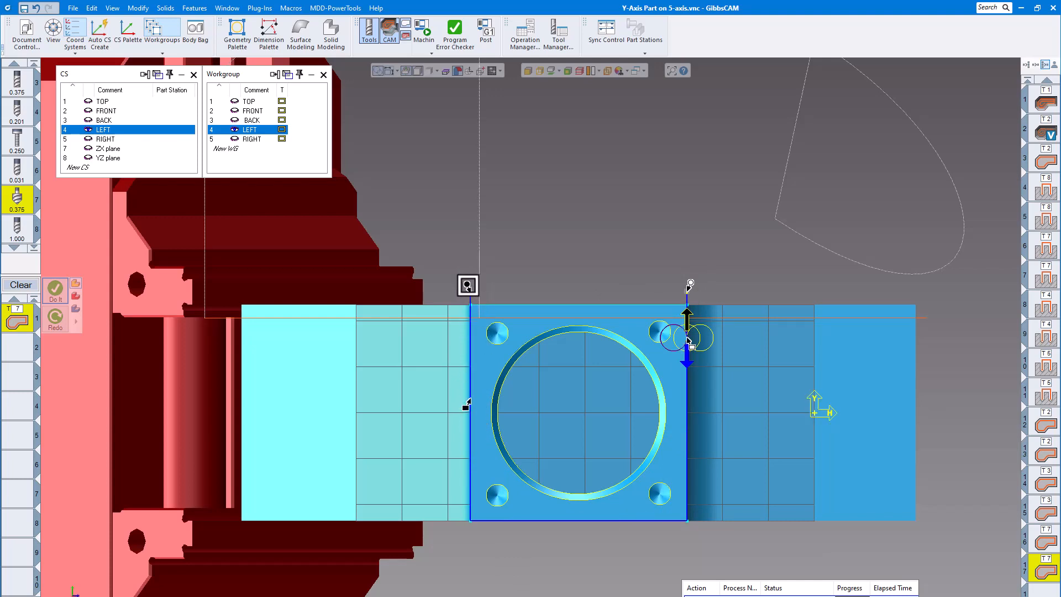
pyautogui.click(467, 286)
pyautogui.click(56, 290)
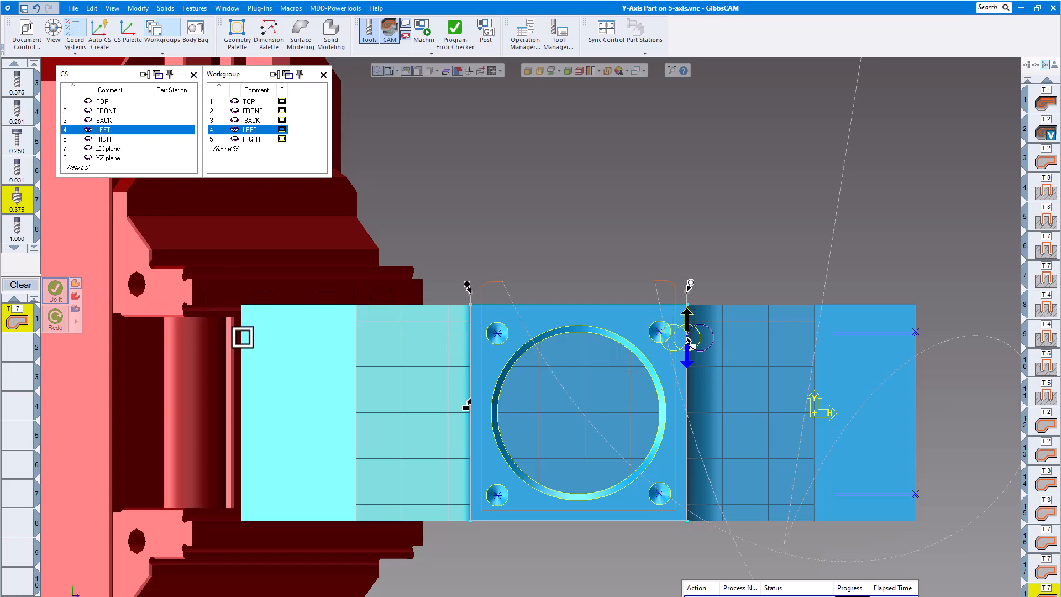
pyautogui.click(58, 320)
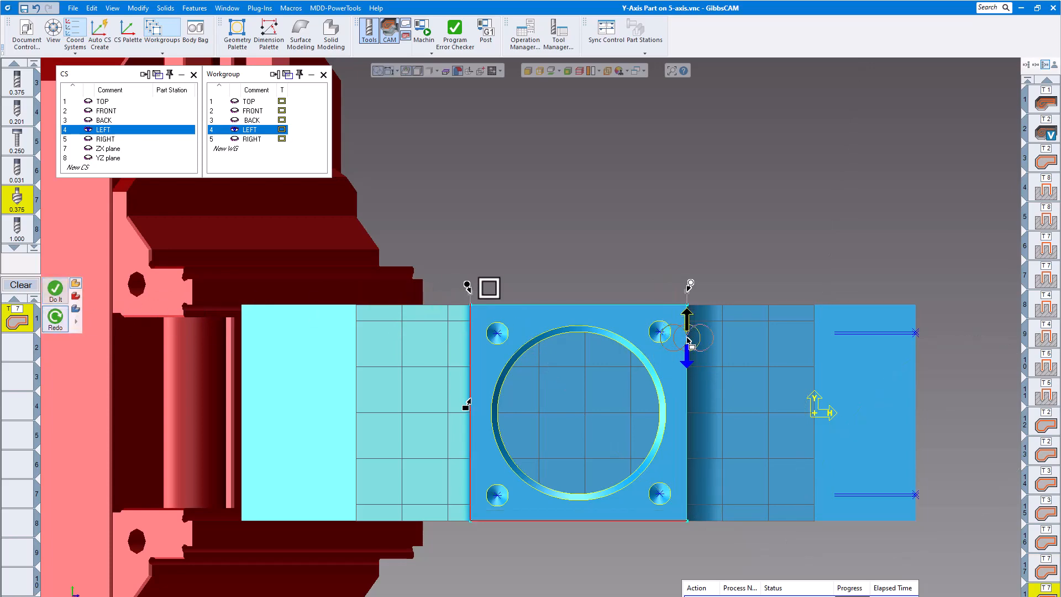
pyautogui.scroll(2, 664, 320)
pyautogui.scroll(-2, 665, 318)
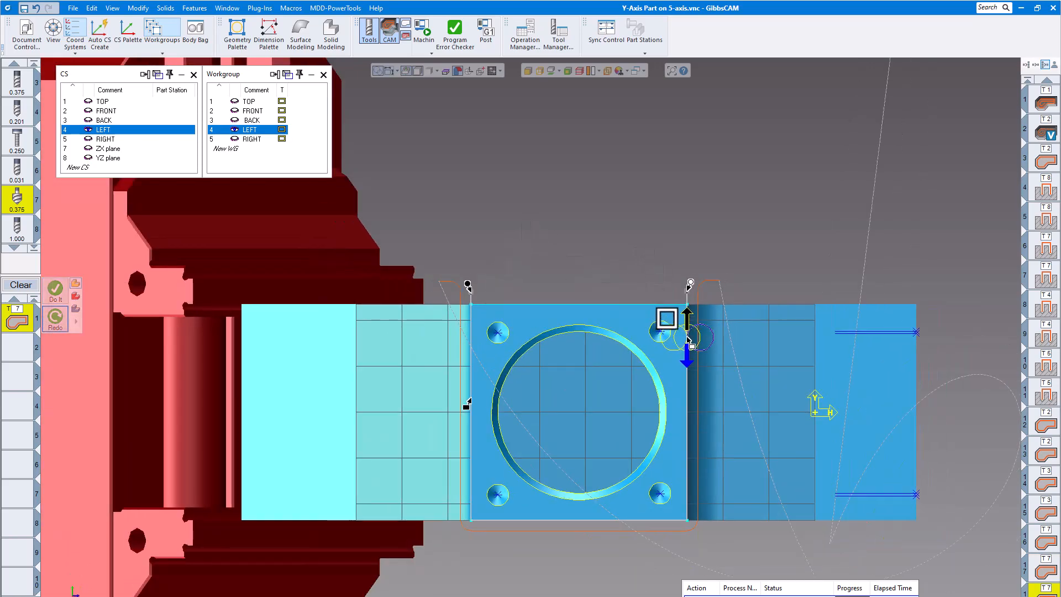
# - Switch the active coordinate system and workgroup to RIGHT
pyautogui.moveTo(668, 318); pyautogui.dragTo(647, 283, button='middle')
pyautogui.scroll(-3, 646, 283)
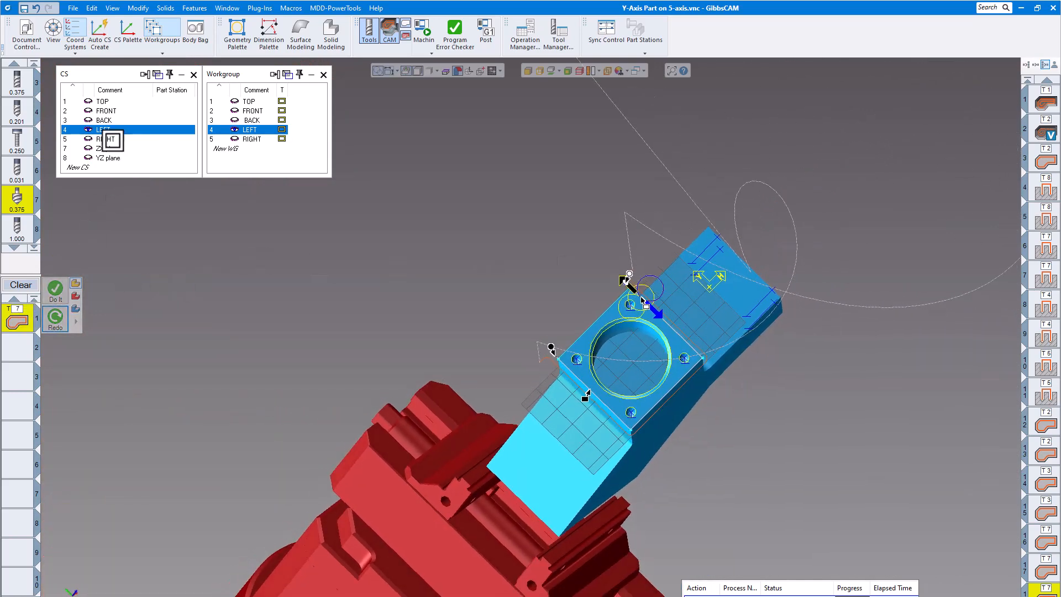
pyautogui.click(233, 139)
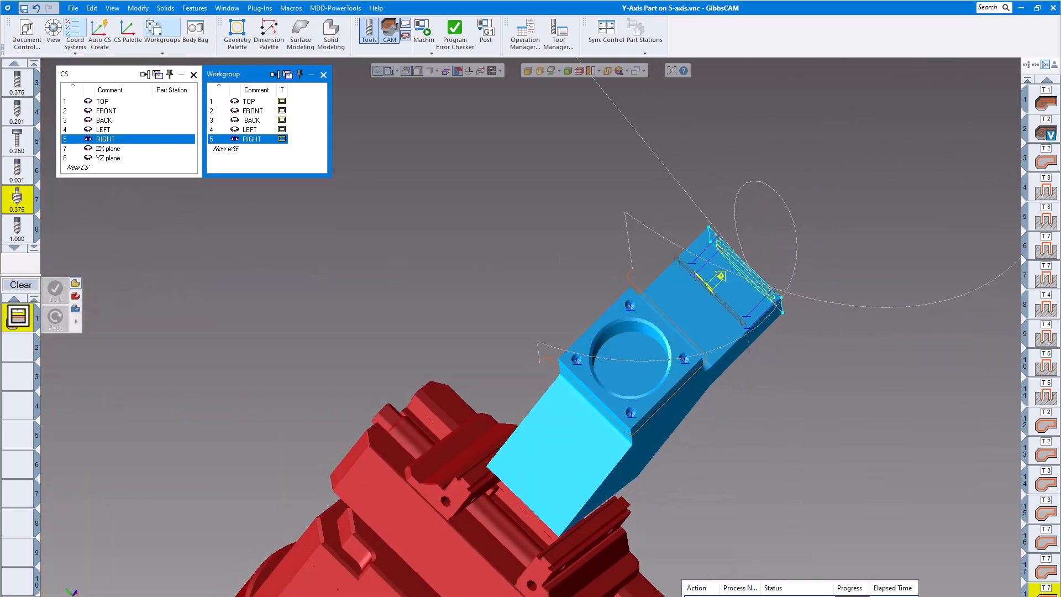
# - Set the contour process's machining coordinate system to RIGHT
pyautogui.doubleClick(21, 317)
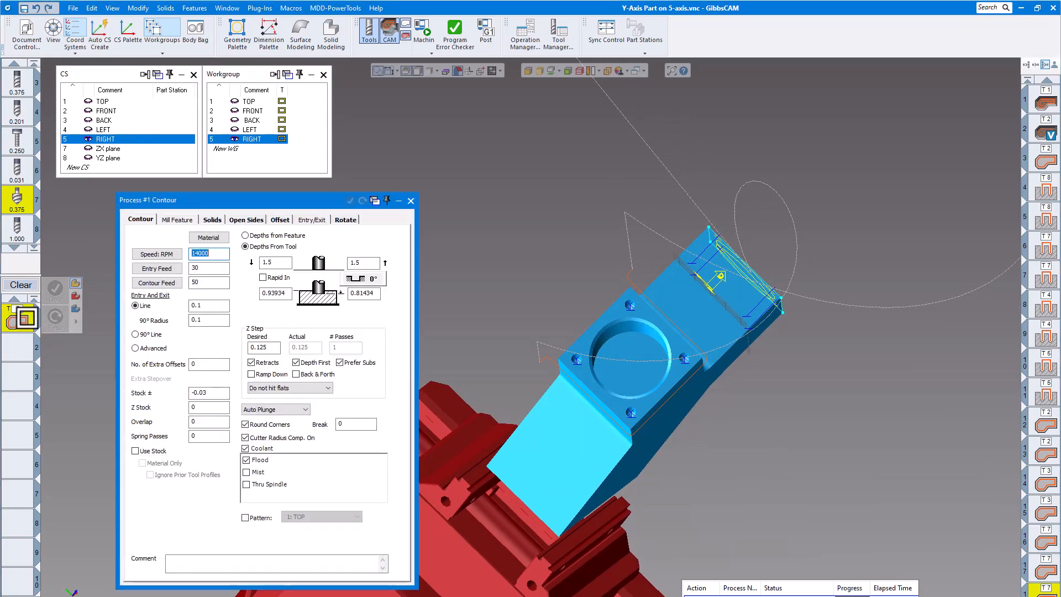
pyautogui.click(344, 219)
pyautogui.click(228, 237)
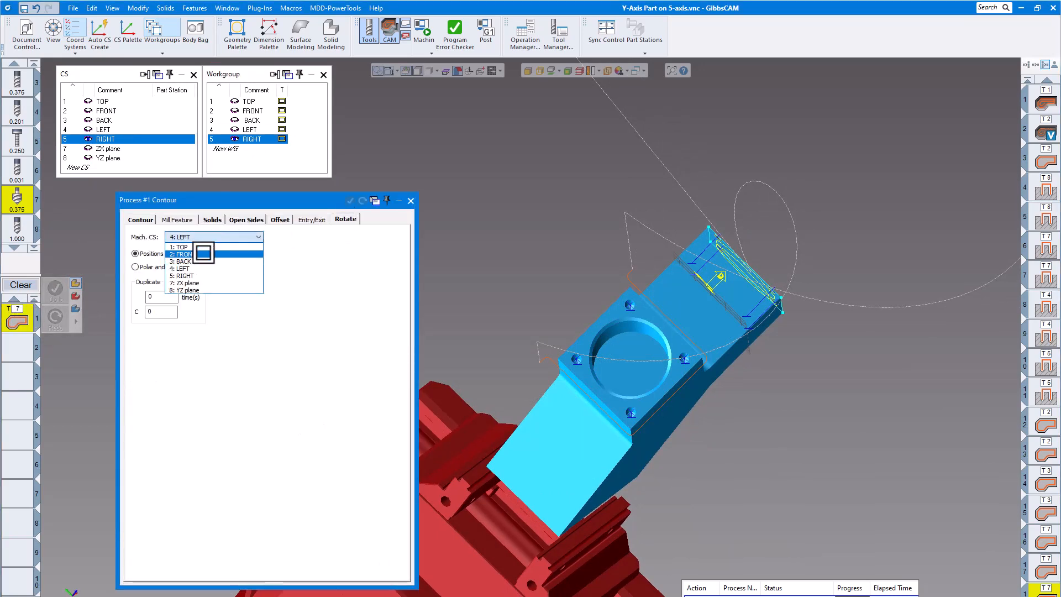
pyautogui.click(194, 275)
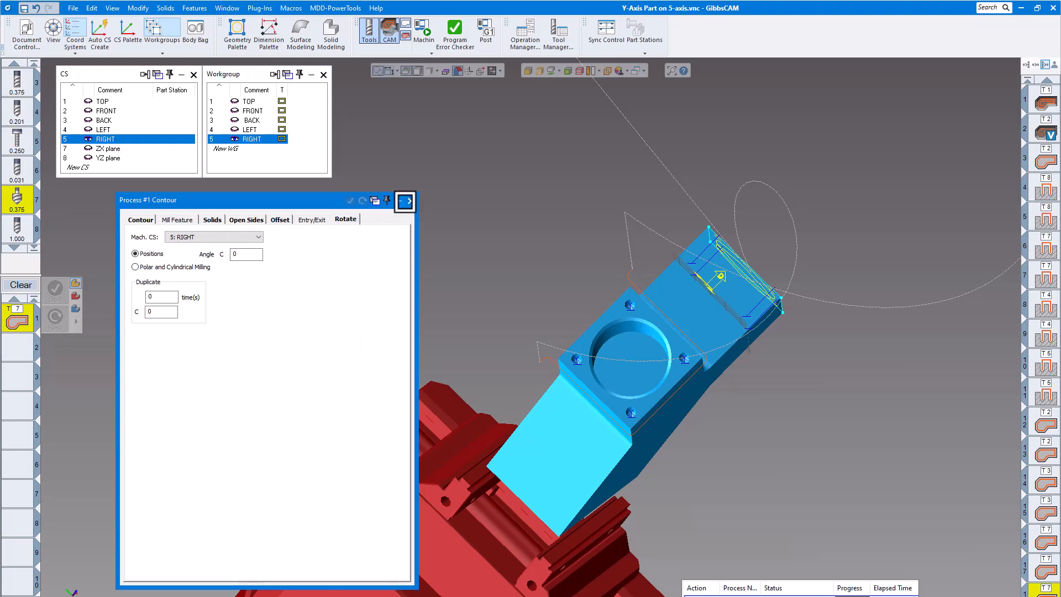
pyautogui.click(406, 202)
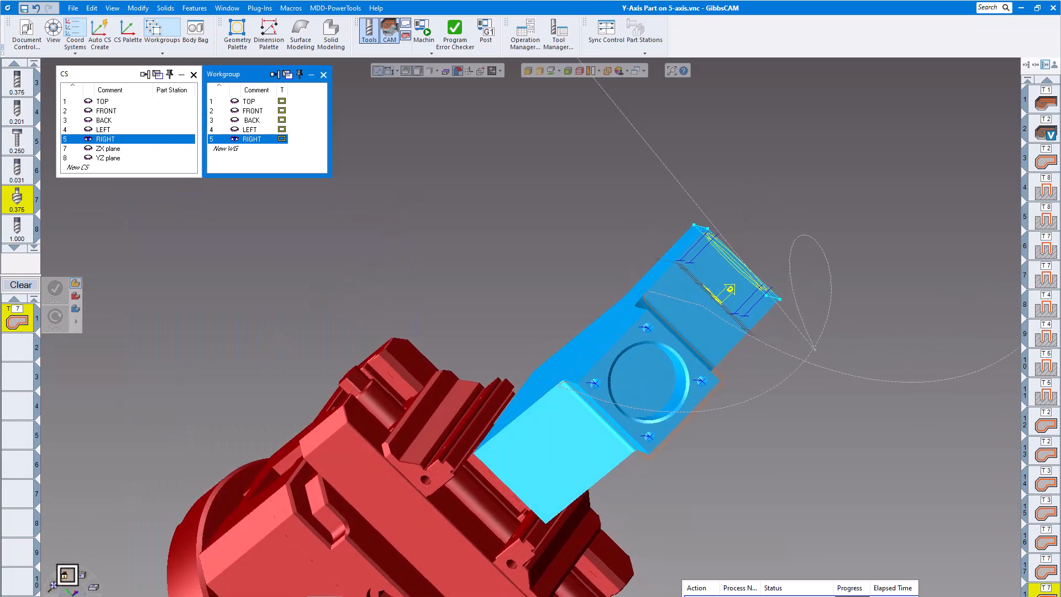
# - Choose three edges of the RIGHT face's square outline as the cut shape and generate the contour toolpath on their outer side
pyautogui.click(64, 575)
pyautogui.scroll(3, 657, 359)
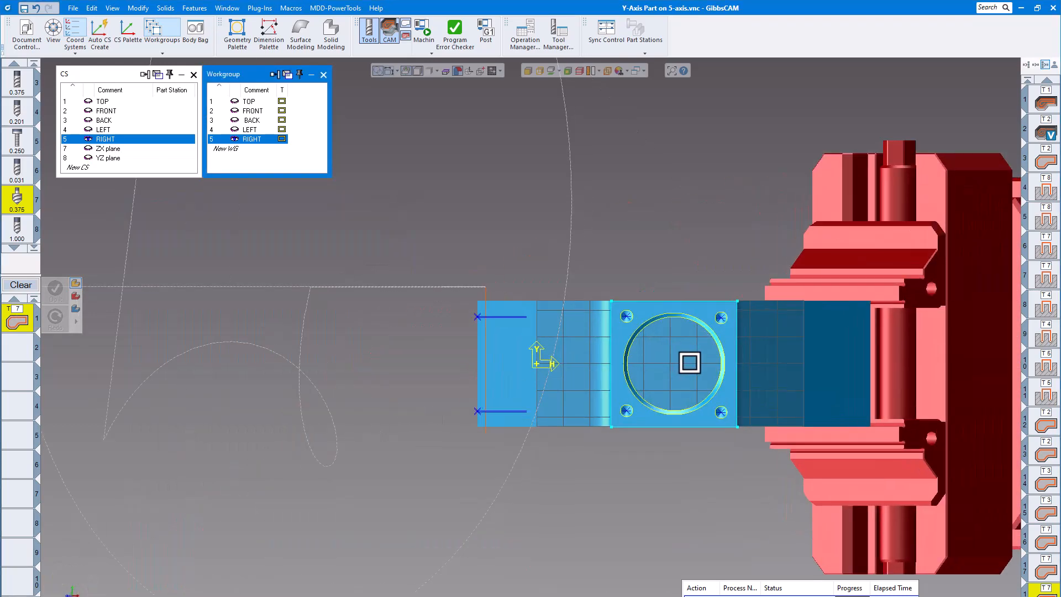
pyautogui.scroll(1, 687, 359)
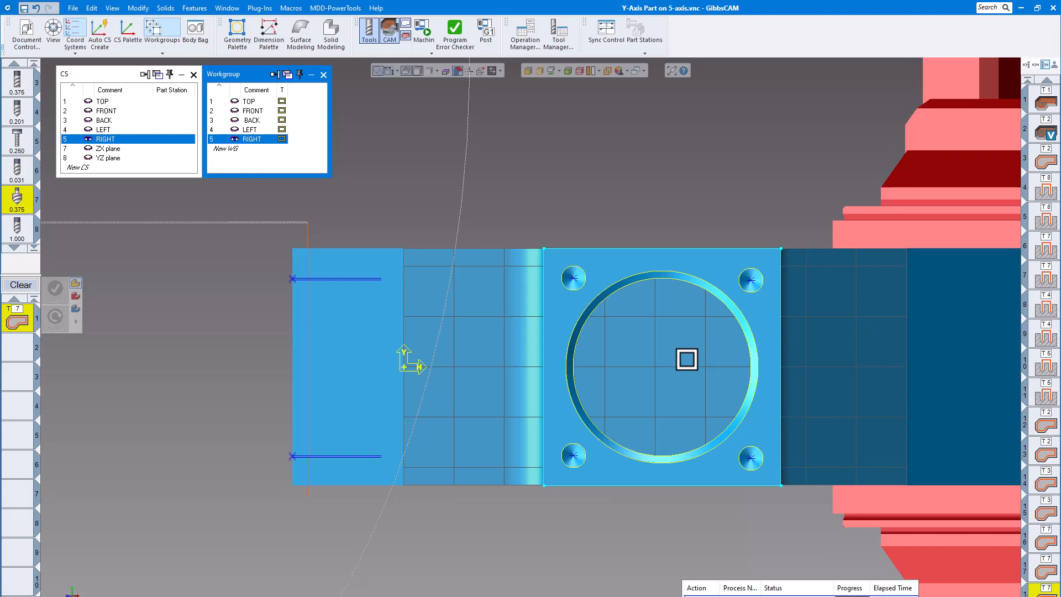
pyautogui.click(779, 271)
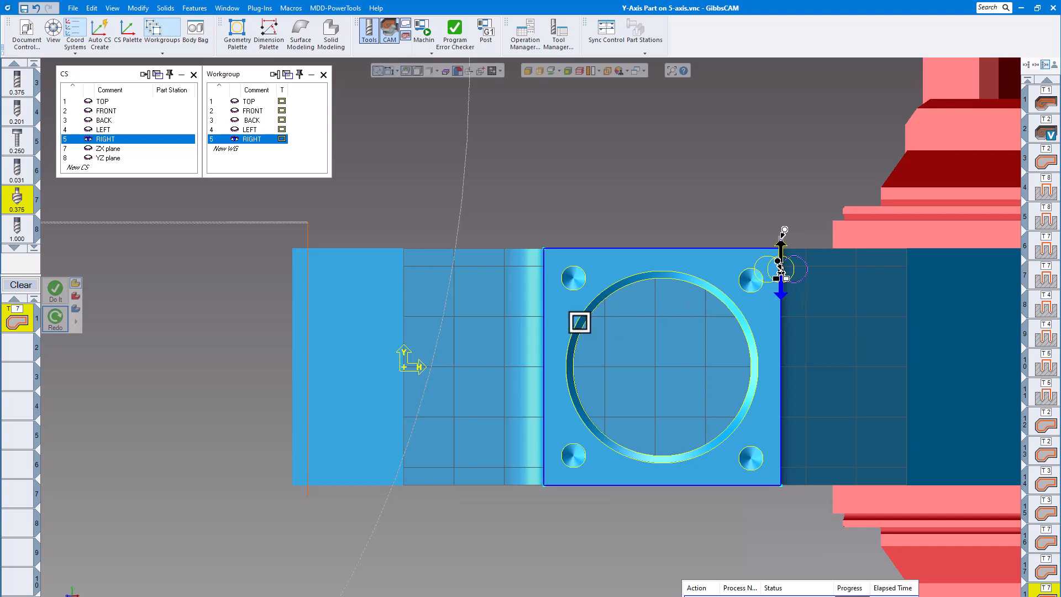
pyautogui.click(540, 320)
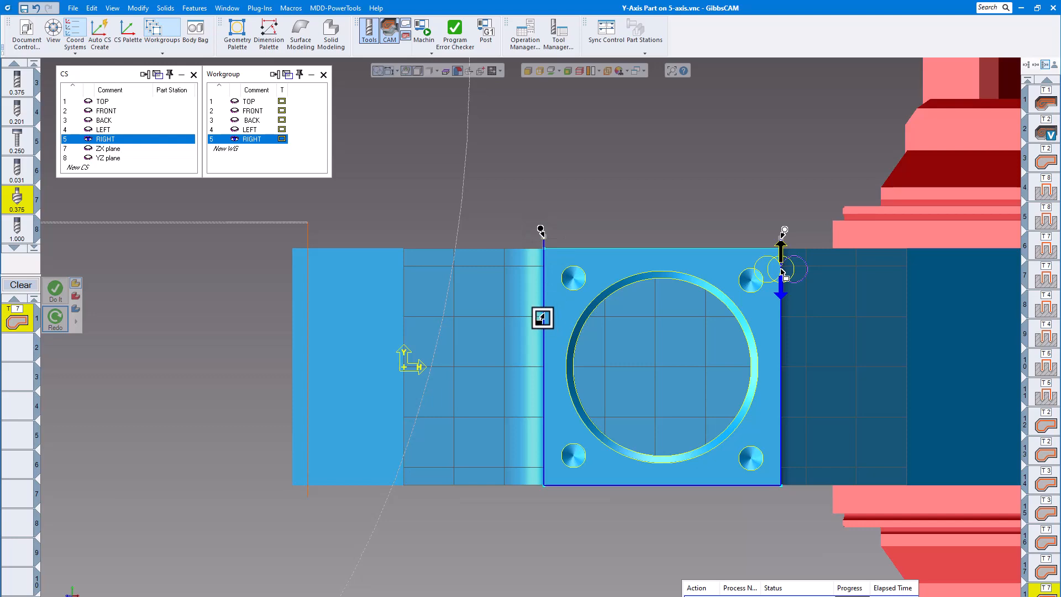
pyautogui.click(56, 289)
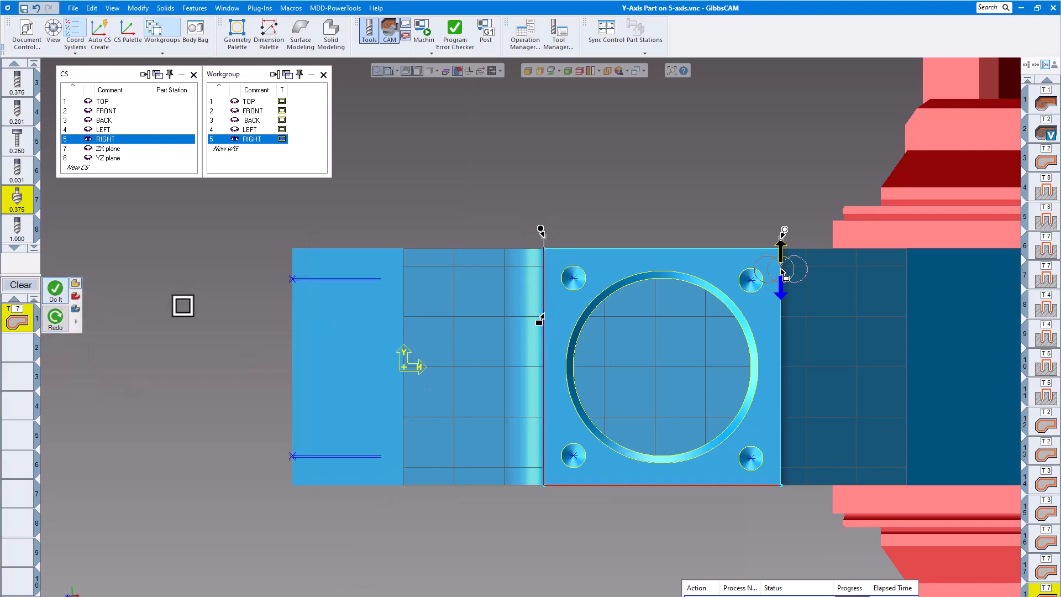
# - Run the machine simulation to the end of the program to check the outline chamfers, and close it
pyautogui.moveTo(369, 247); pyautogui.dragTo(650, 331, button='middle')
pyautogui.moveTo(687, 229); pyautogui.dragTo(685, 233, button='middle')
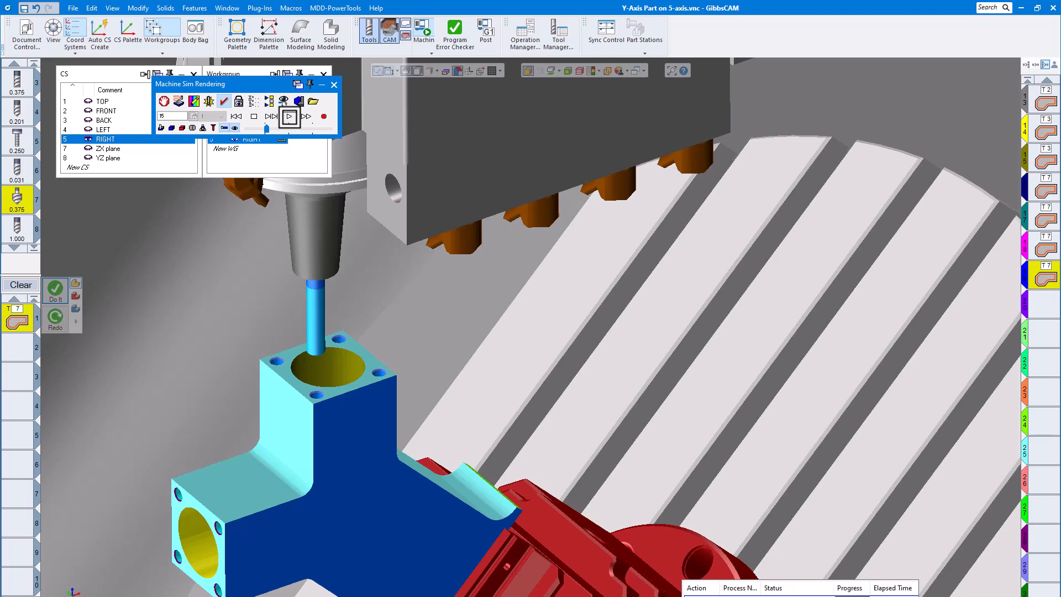
pyautogui.click(290, 116)
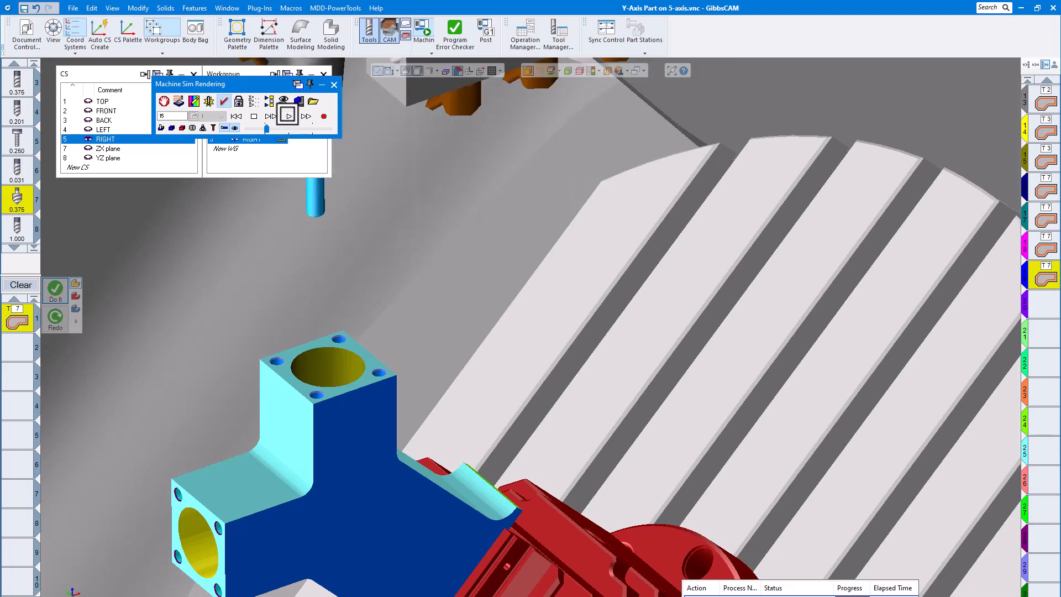
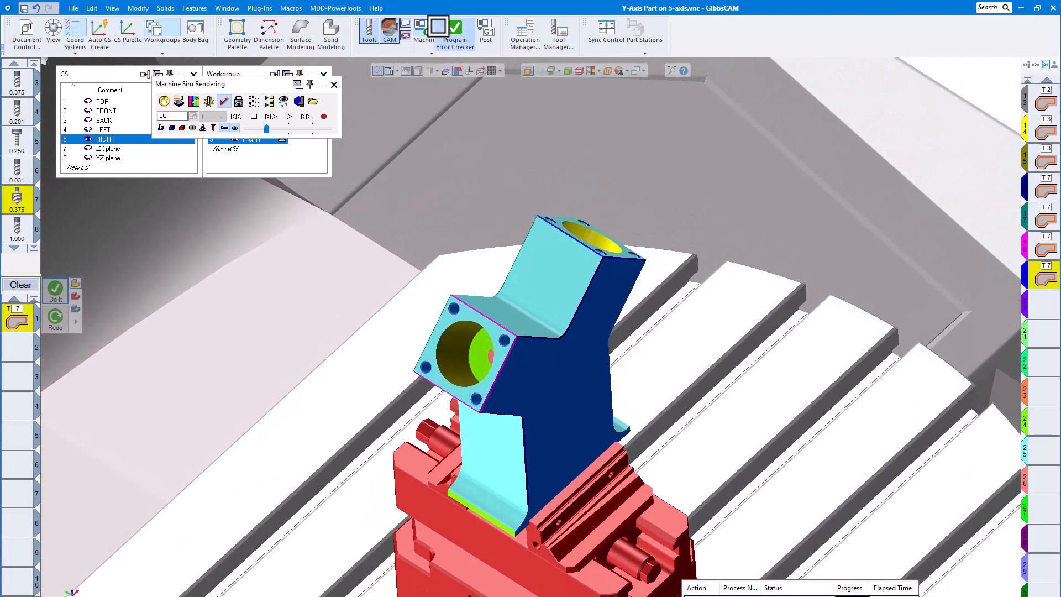
pyautogui.click(424, 32)
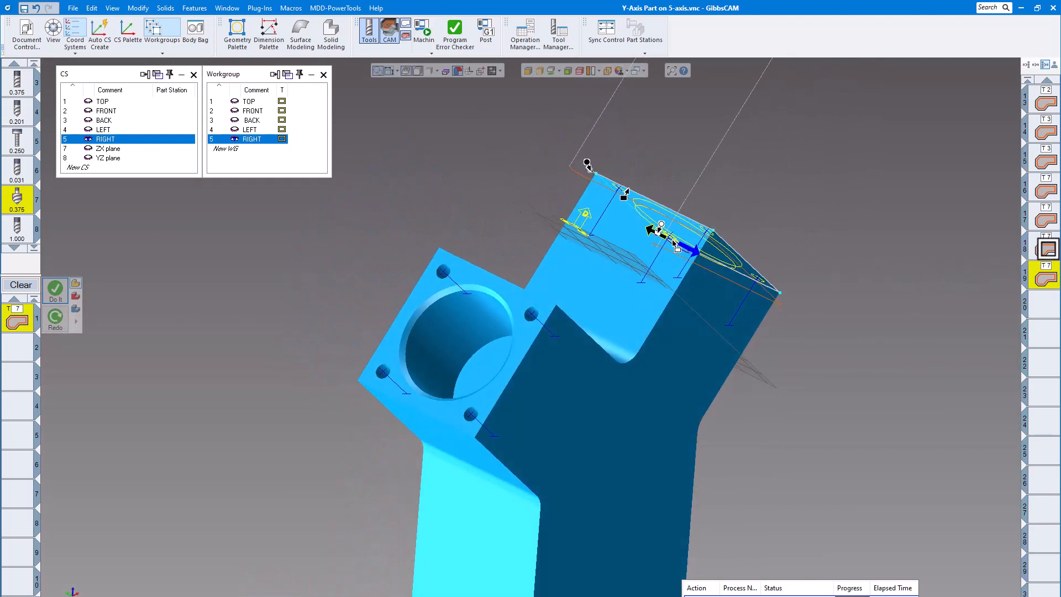
# - Load the LEFT outline chamfer's contour process, place the insertion point after that operation, and set the new process's stock to 0
pyautogui.click(1046, 248)
pyautogui.doubleClick(1047, 249)
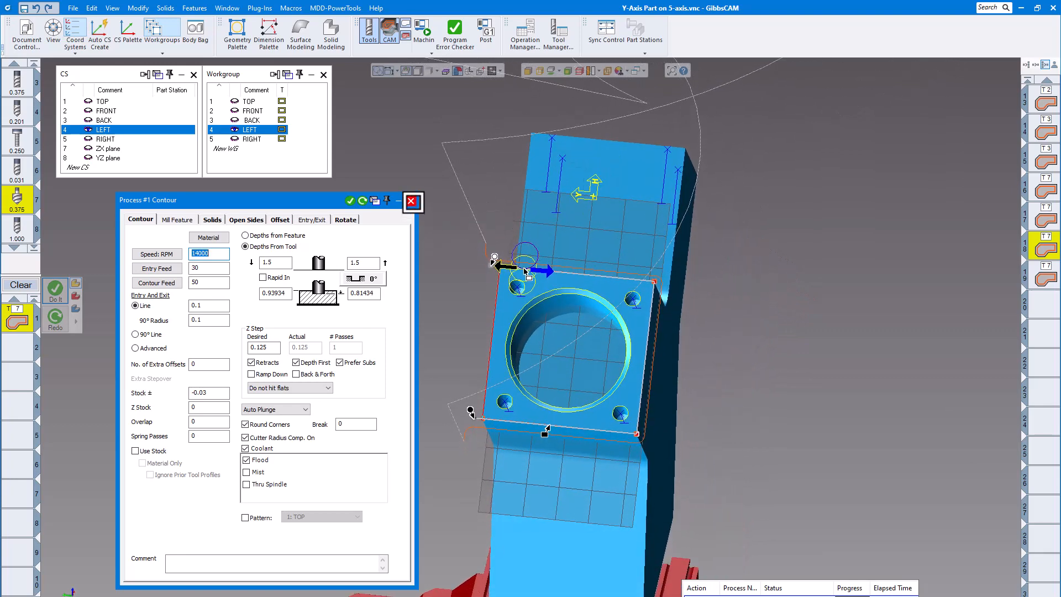
pyautogui.click(411, 202)
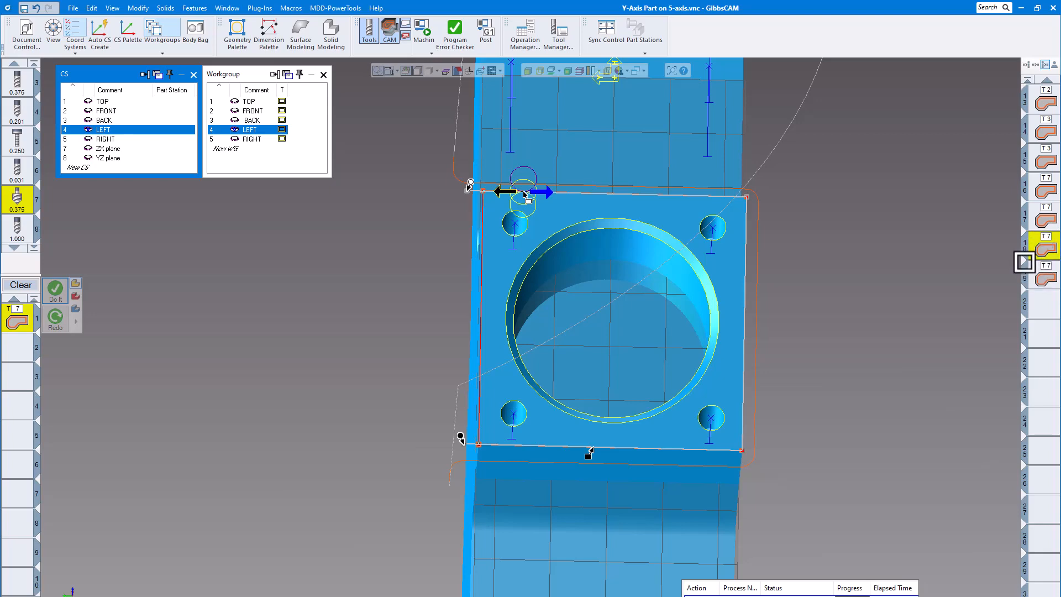
pyautogui.moveTo(331, 282); pyautogui.dragTo(21, 317)
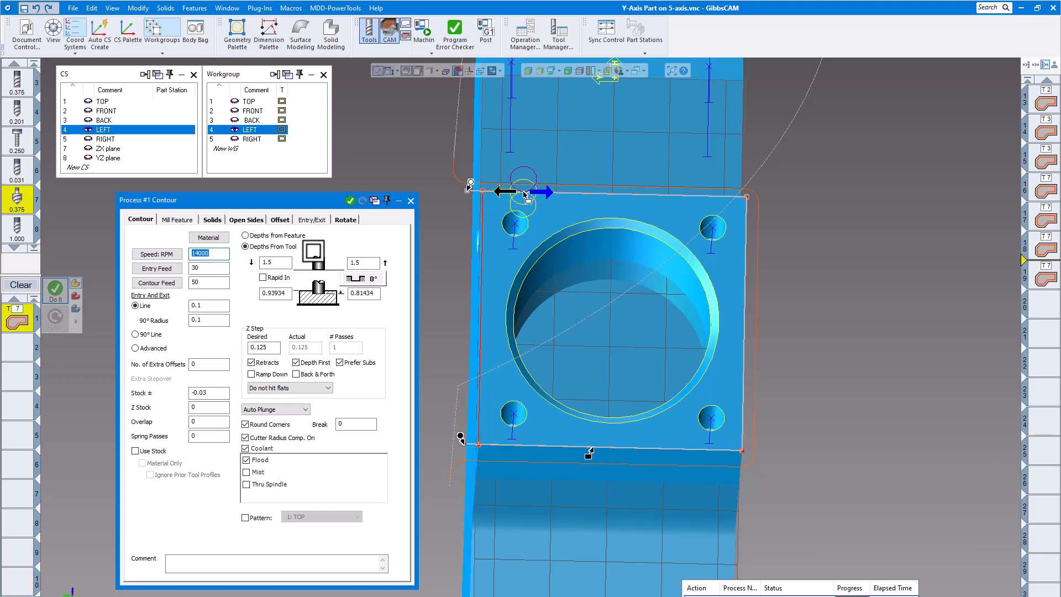
pyautogui.click(349, 221)
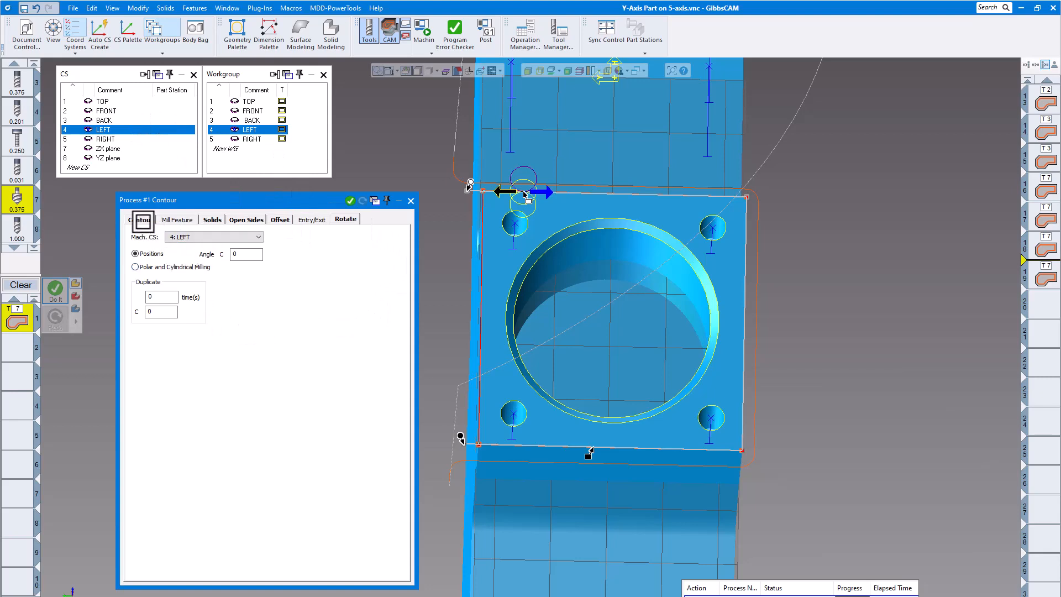
pyautogui.click(144, 222)
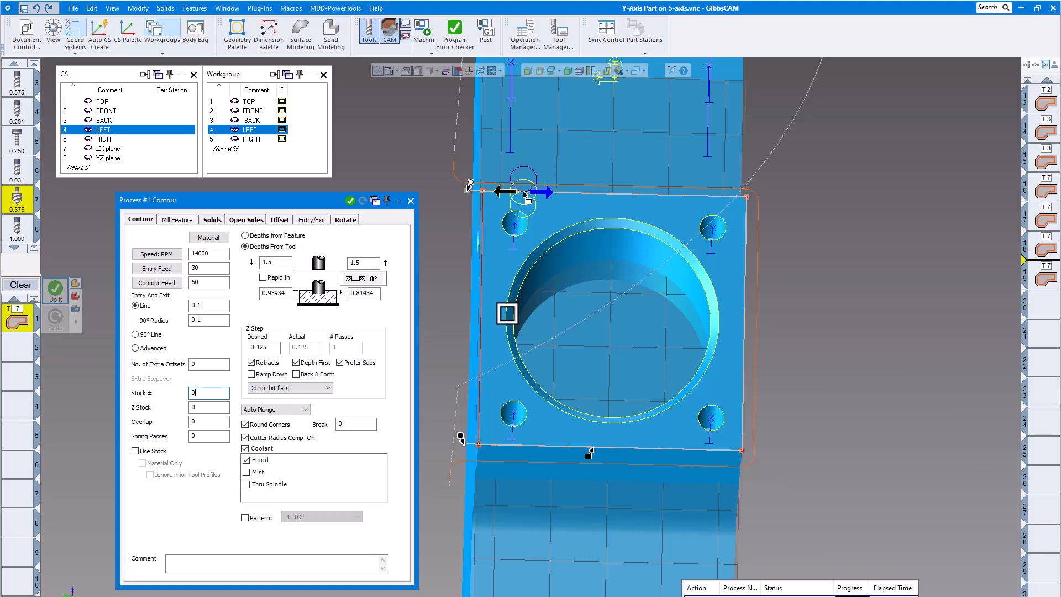
# - Choose the LEFT face's bore rim as the cut shape, reverse the cut direction and generate the contour toolpath inside it
pyautogui.click(507, 313)
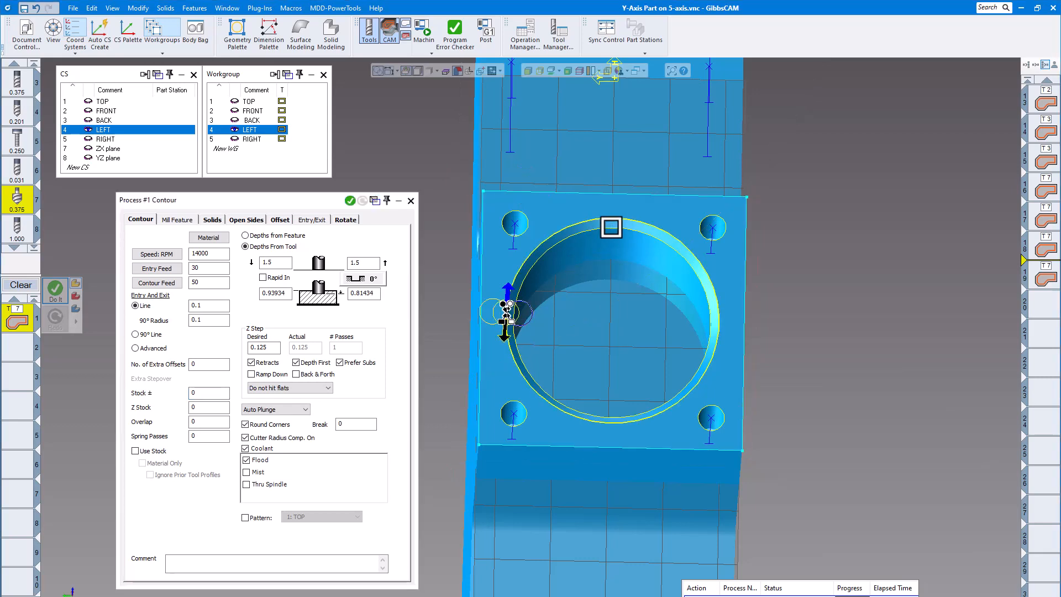
pyautogui.click(612, 217)
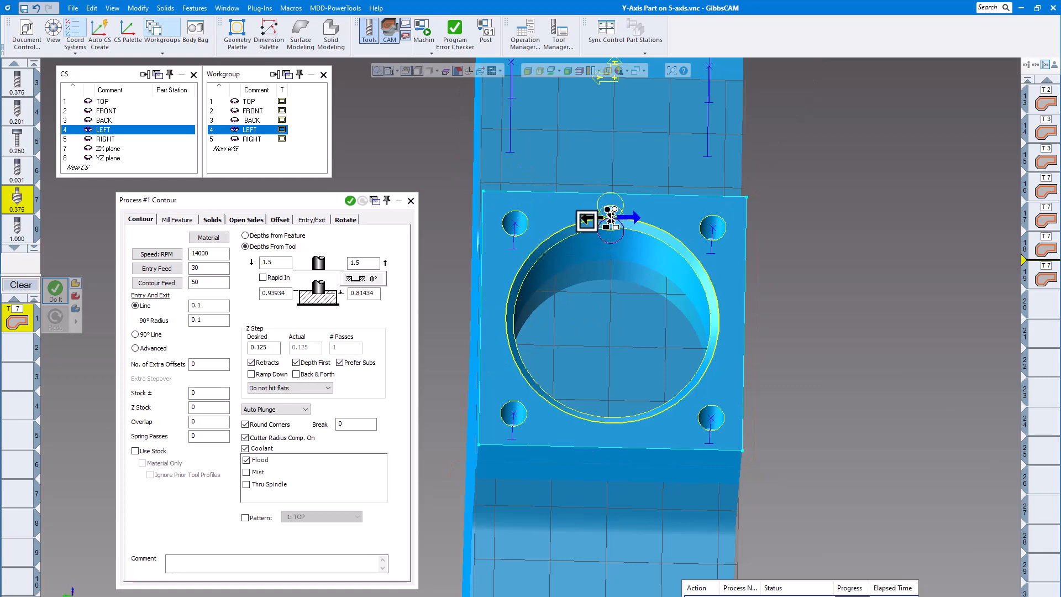
pyautogui.click(587, 221)
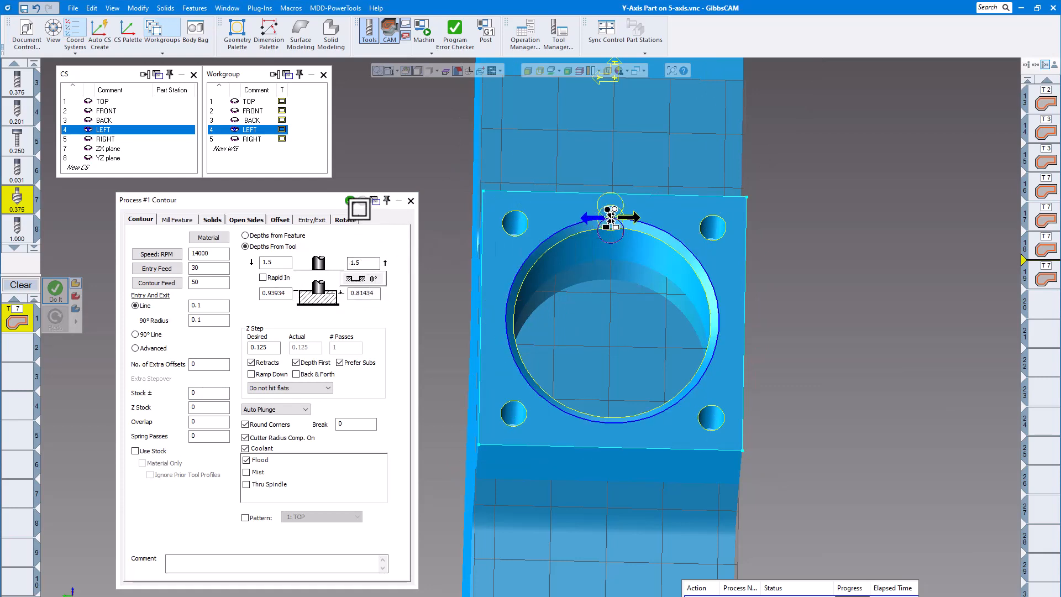
pyautogui.click(357, 207)
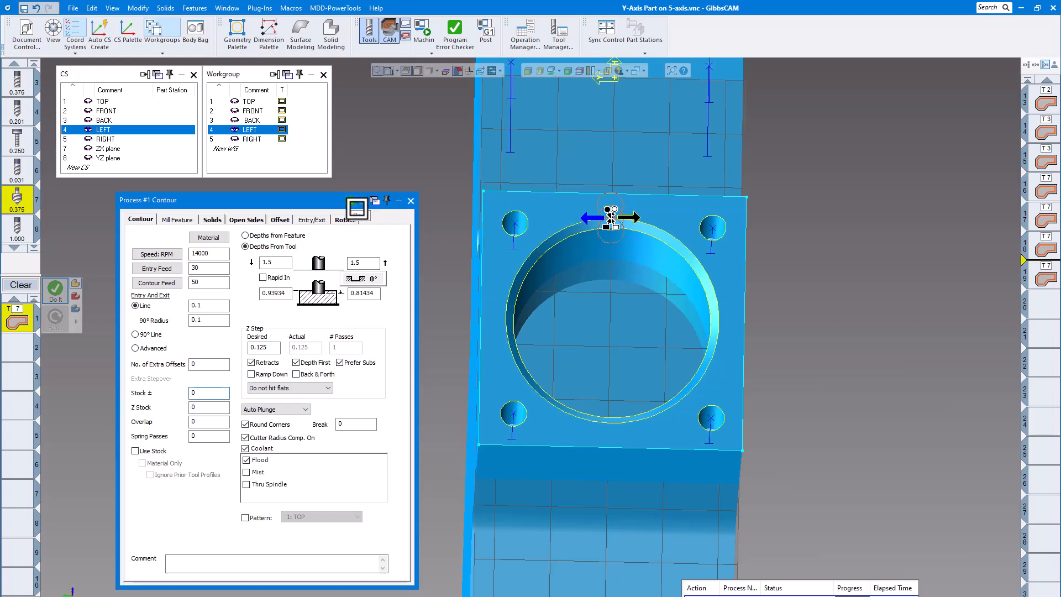
# - Load the RIGHT outline chamfer's contour process, check its machining coordinate system, and set the stock to 0 for a new operation
pyautogui.moveTo(356, 208); pyautogui.dragTo(1047, 306)
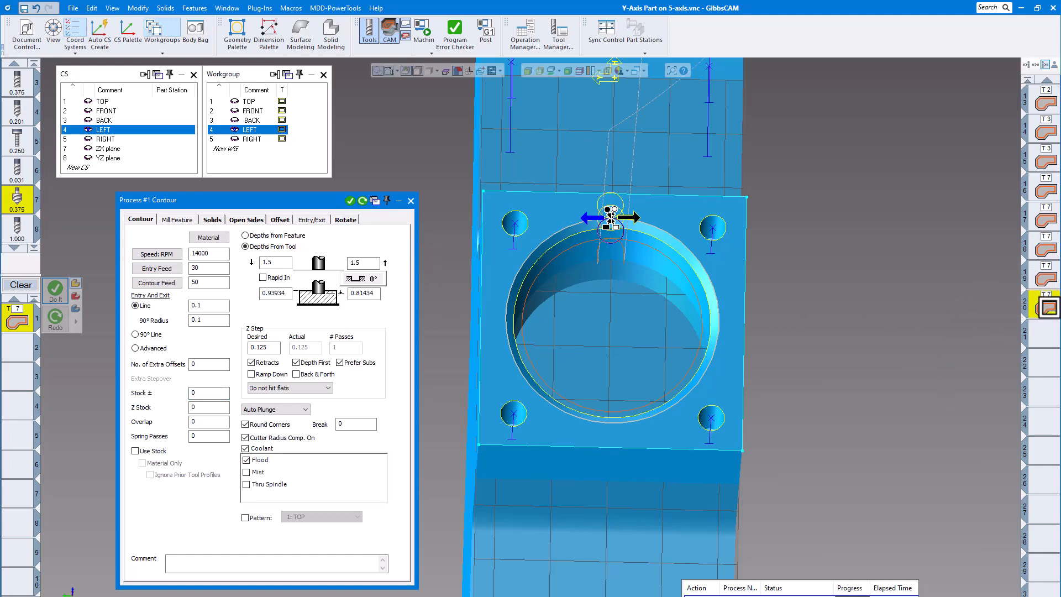
pyautogui.moveTo(787, 296); pyautogui.dragTo(715, 263, button='middle')
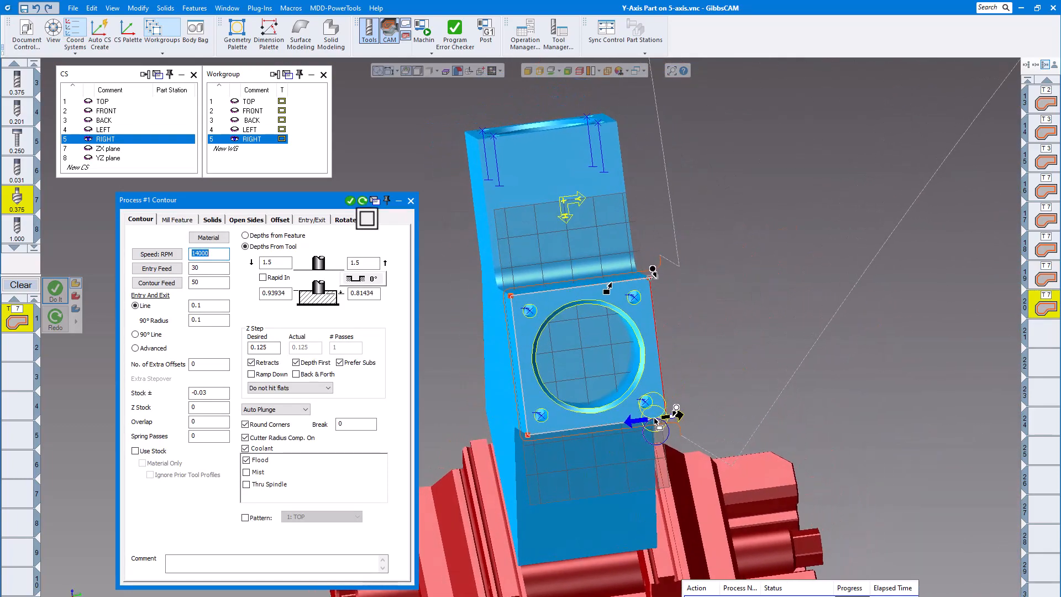
pyautogui.click(348, 220)
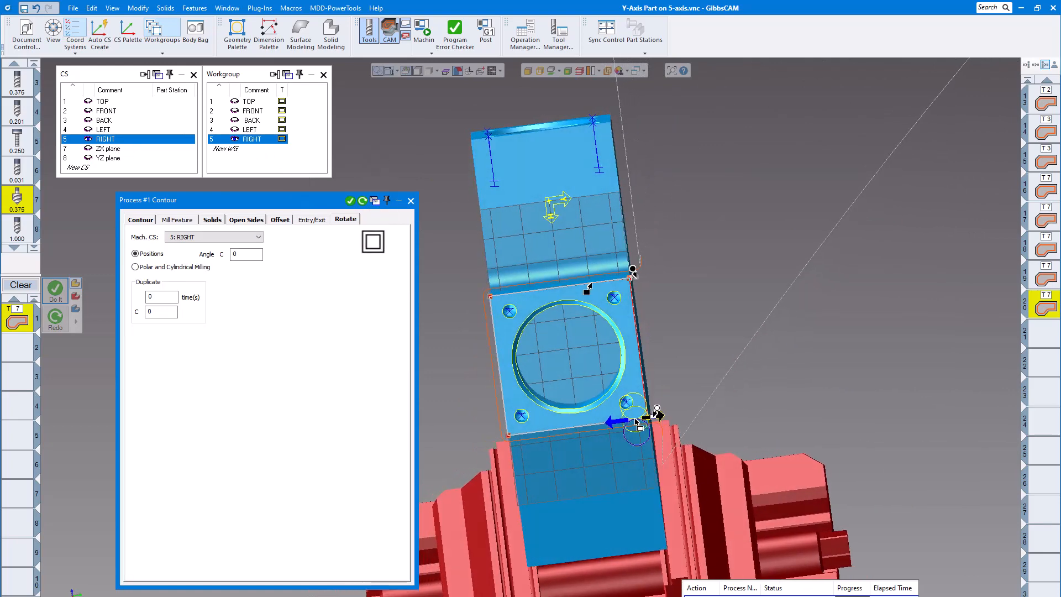
pyautogui.click(144, 220)
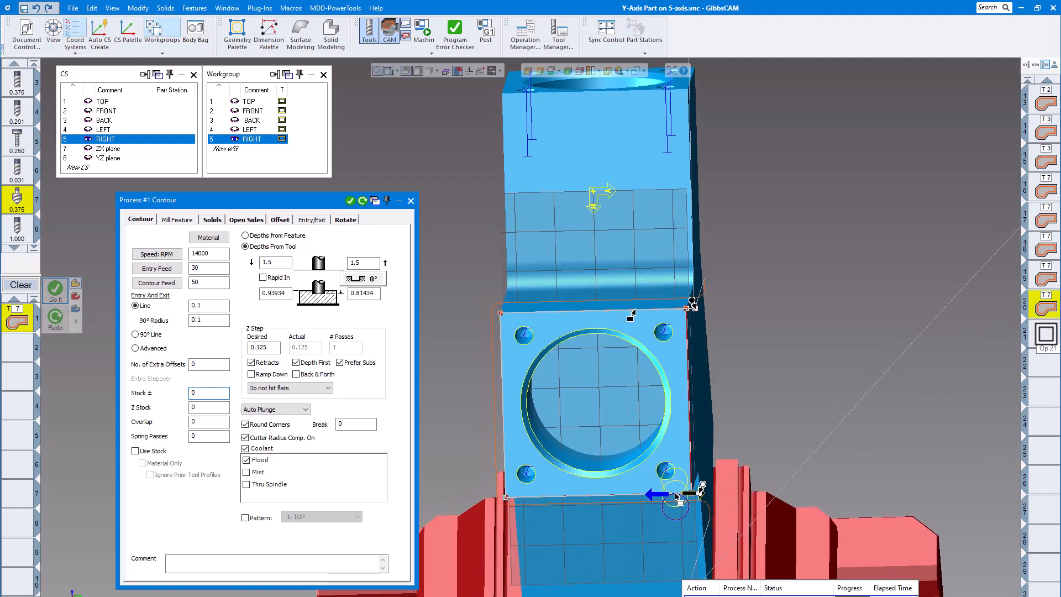
# - Choose the RIGHT face's bore rim as the cut shape, generate the contour toolpath inside it, and close the process settings
pyautogui.click(580, 317)
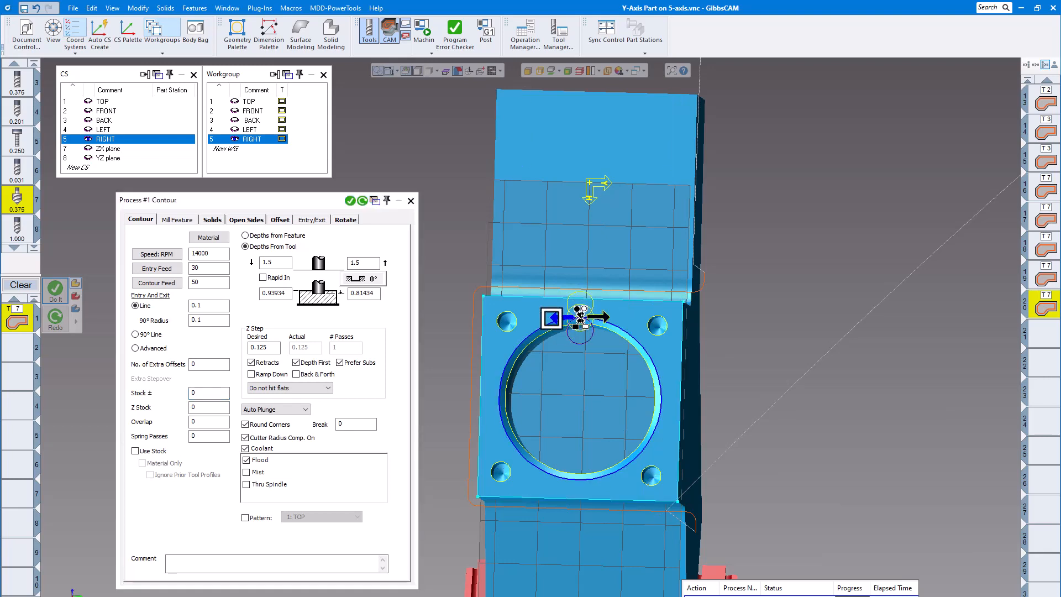
pyautogui.click(552, 317)
pyautogui.click(350, 201)
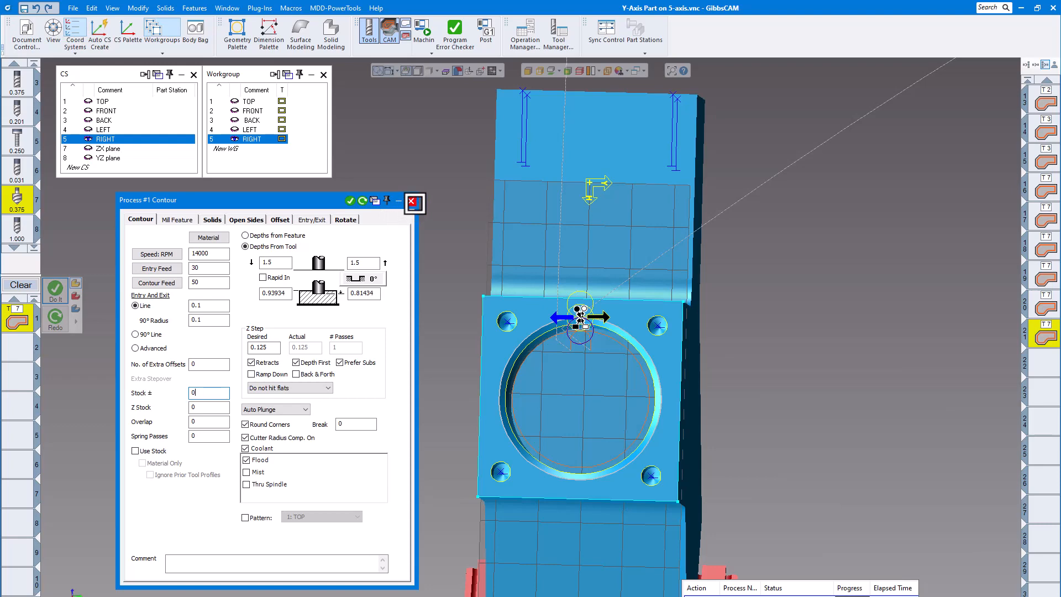
pyautogui.click(412, 201)
# - Simulate the program on the machine, adjusting the playback speed, to check the LEFT and RIGHT bore chamfers
pyautogui.moveTo(485, 245); pyautogui.dragTo(592, 232, button='middle')
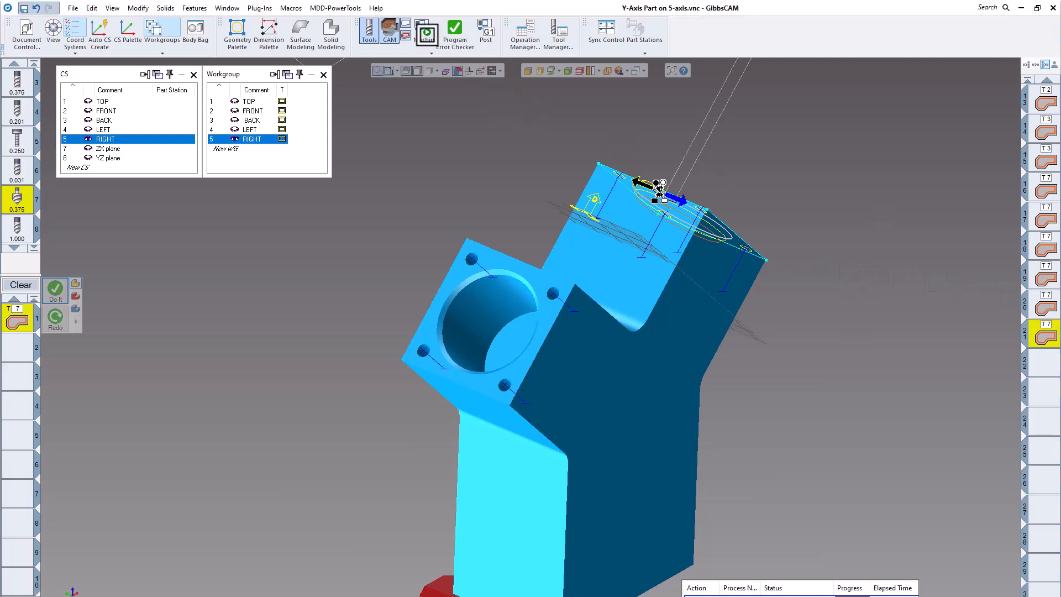
pyautogui.click(424, 32)
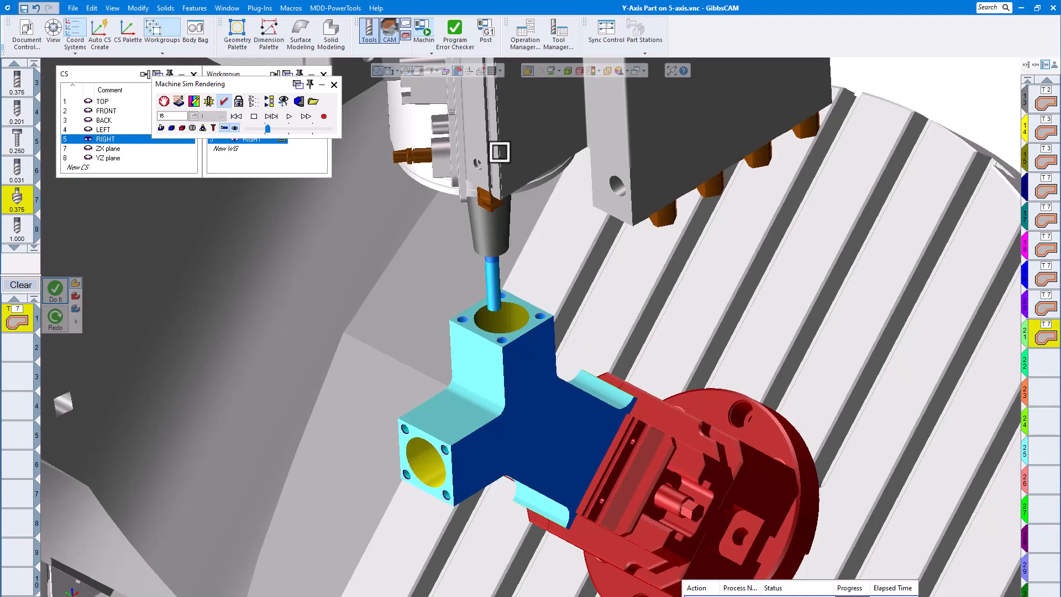
pyautogui.click(288, 117)
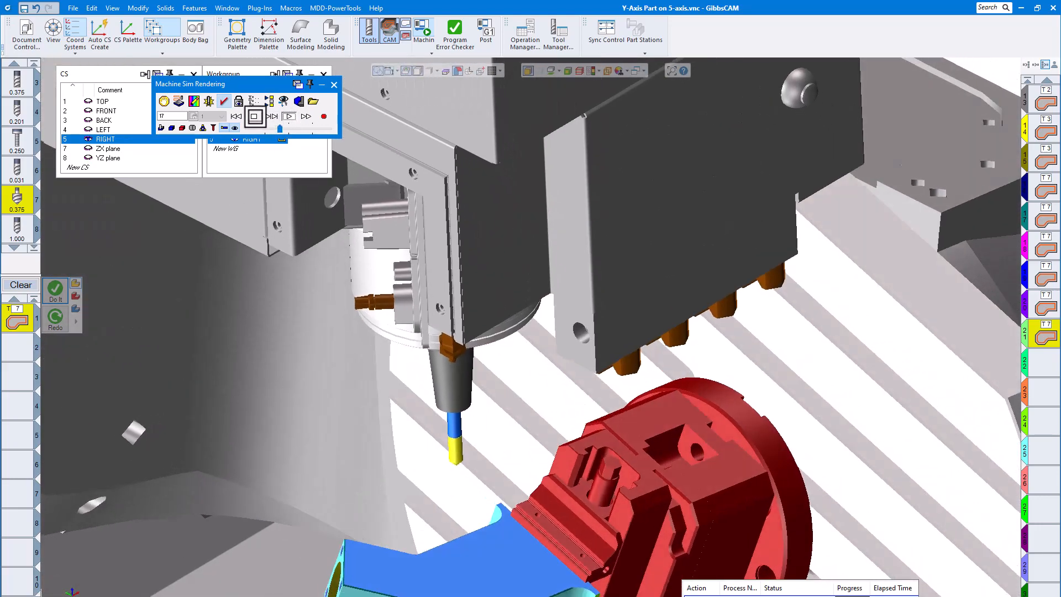
pyautogui.click(254, 116)
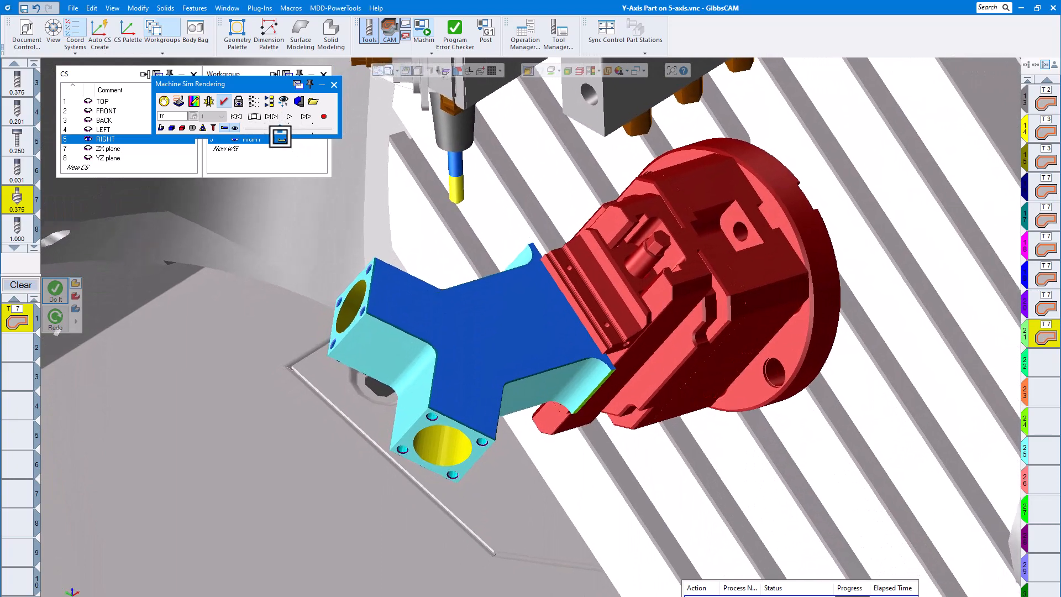
pyautogui.moveTo(280, 129); pyautogui.dragTo(270, 130)
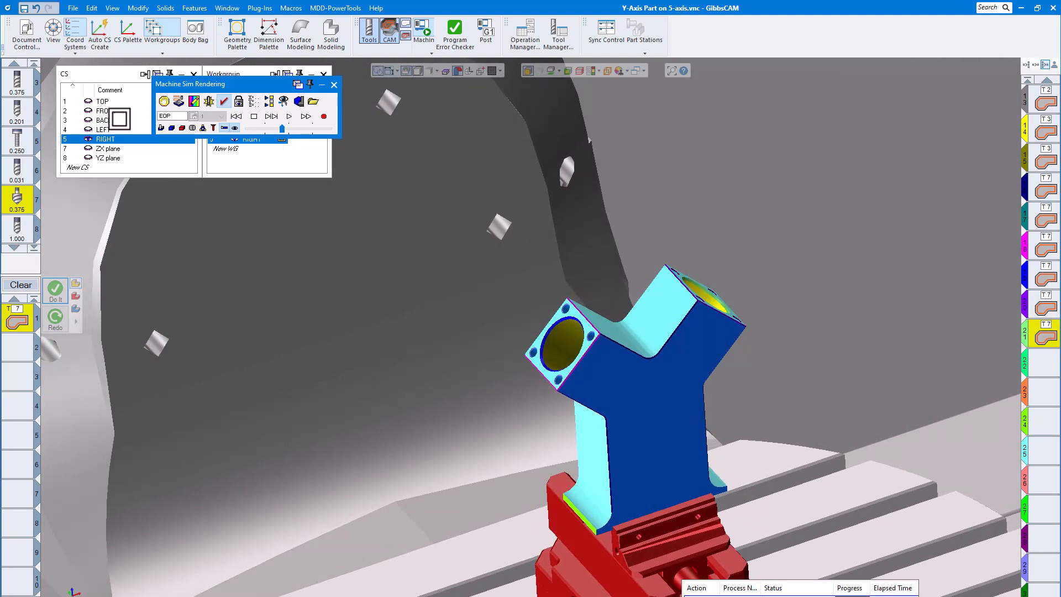
# - Leave the machine simulation and switch the active coordinate system and workgroup to FRONT, viewing the face straight on
pyautogui.click(105, 111)
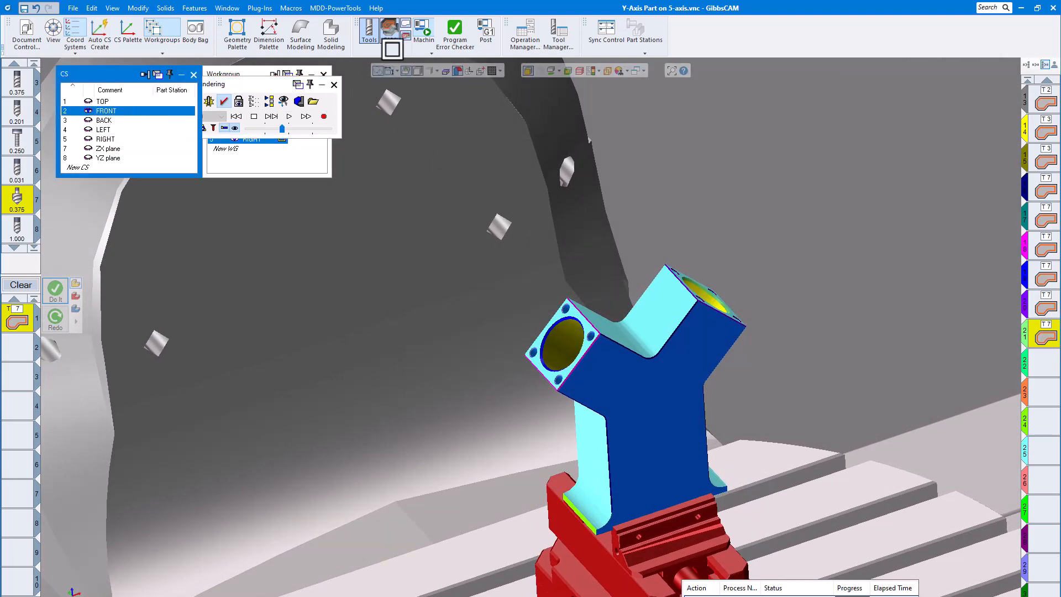
pyautogui.click(422, 29)
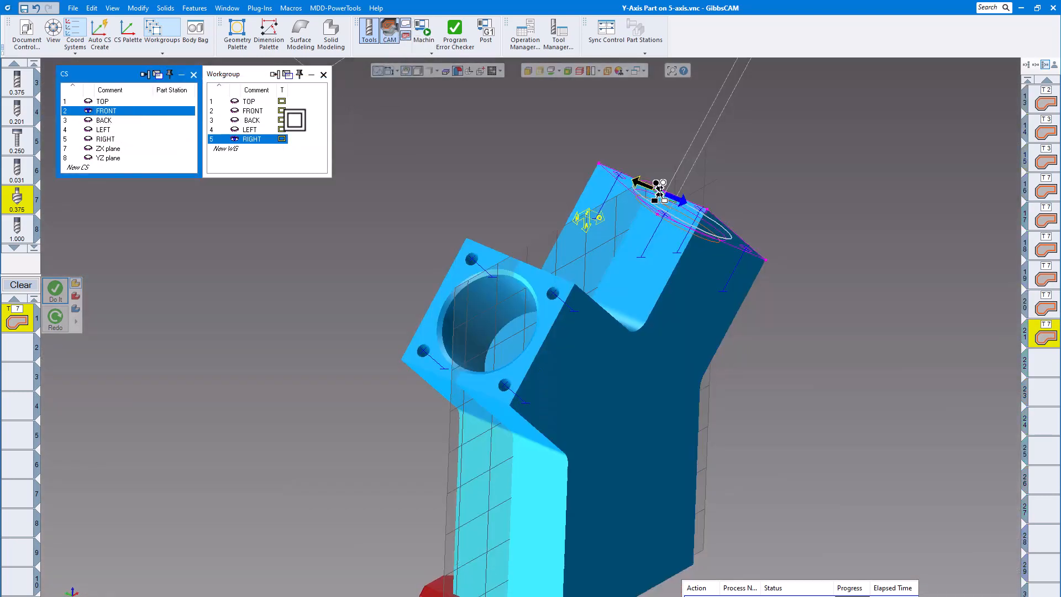
pyautogui.click(252, 111)
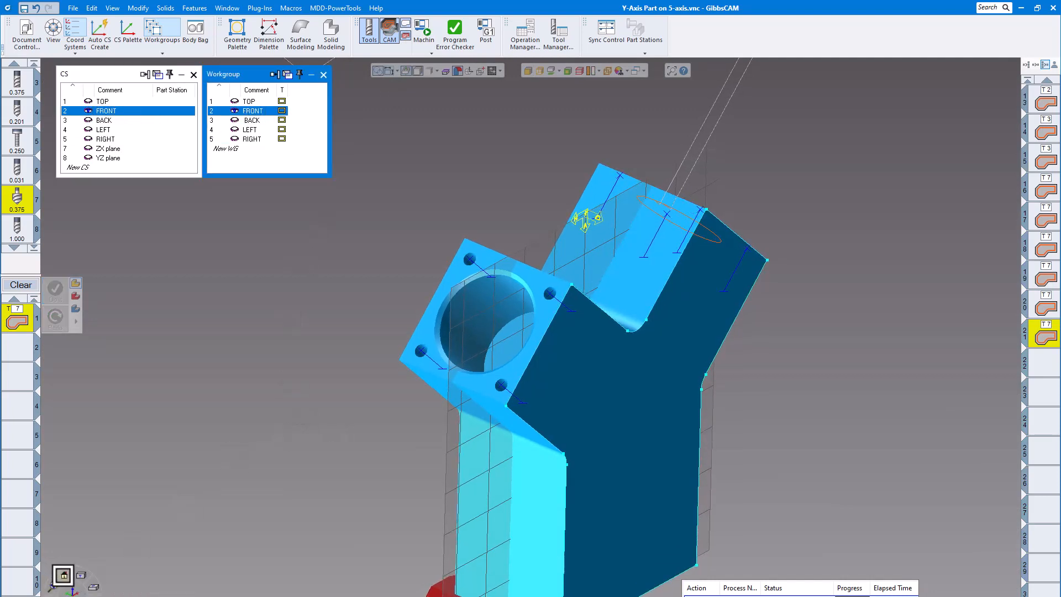
pyautogui.click(63, 575)
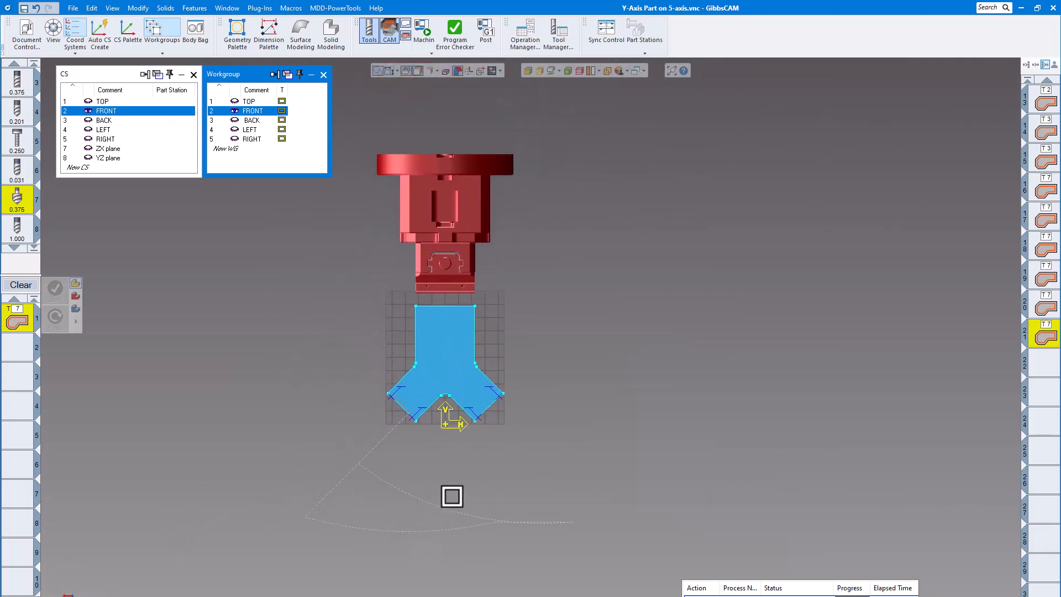
pyautogui.scroll(5, 453, 460)
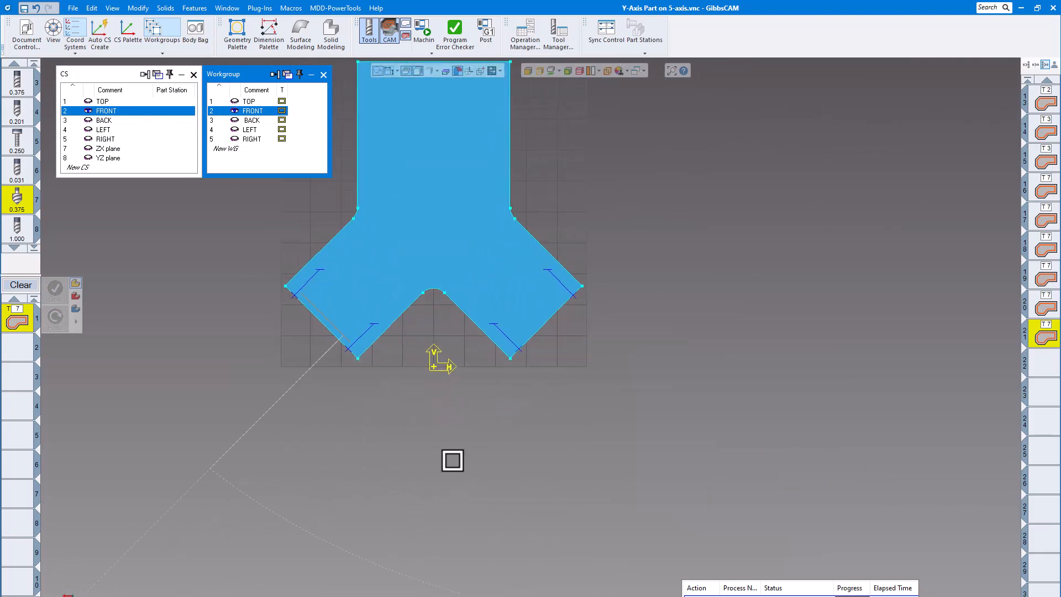
pyautogui.moveTo(445, 437); pyautogui.dragTo(492, 545, button='middle')
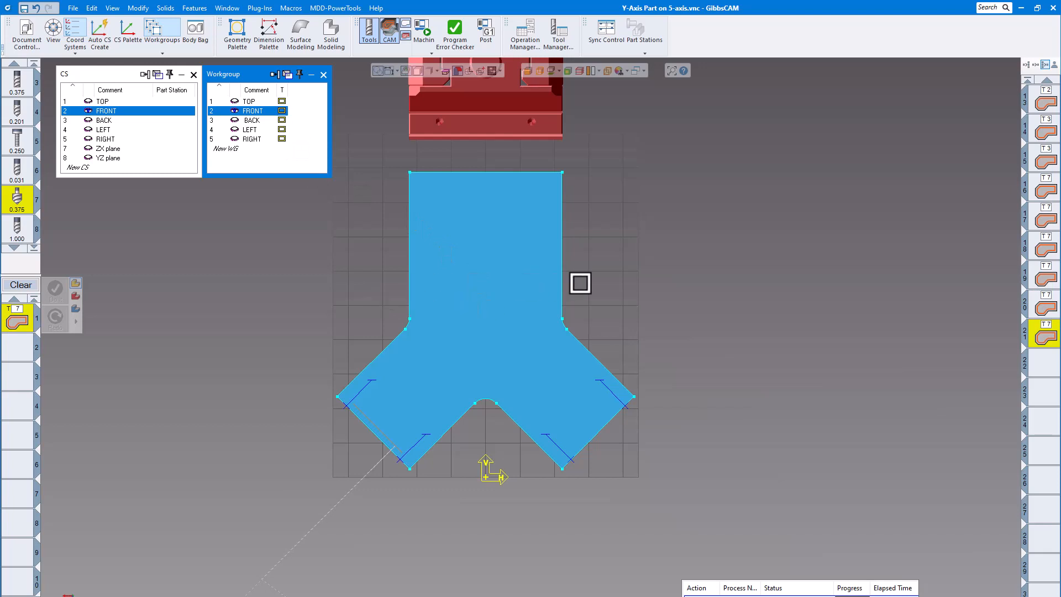
# - Add a new workgroup named ENGRAVING while the FRONT coordinate system is active, and close the workgroup list
pyautogui.click(480, 405)
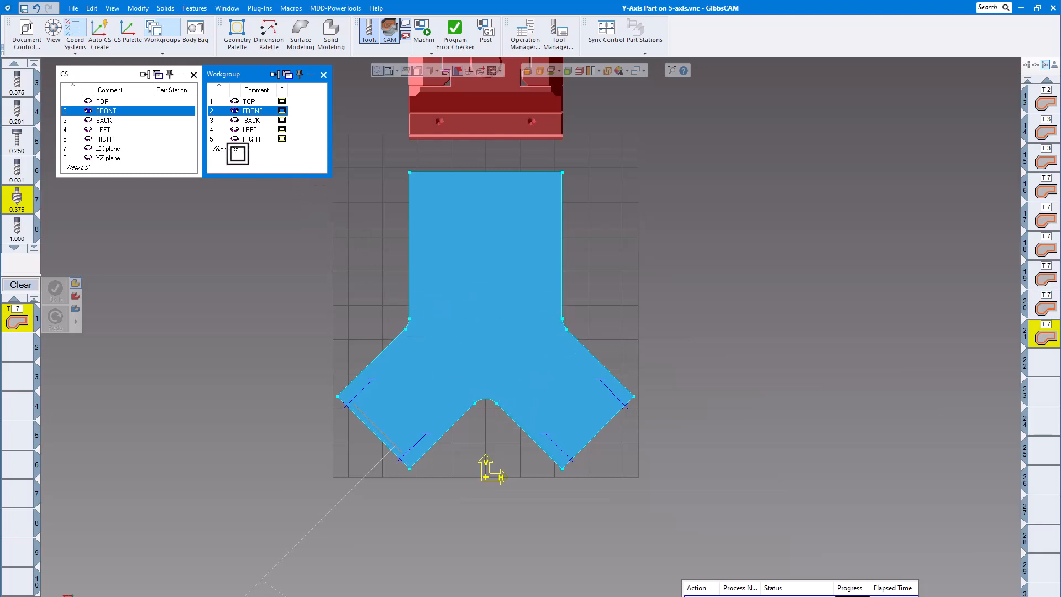
pyautogui.click(237, 148)
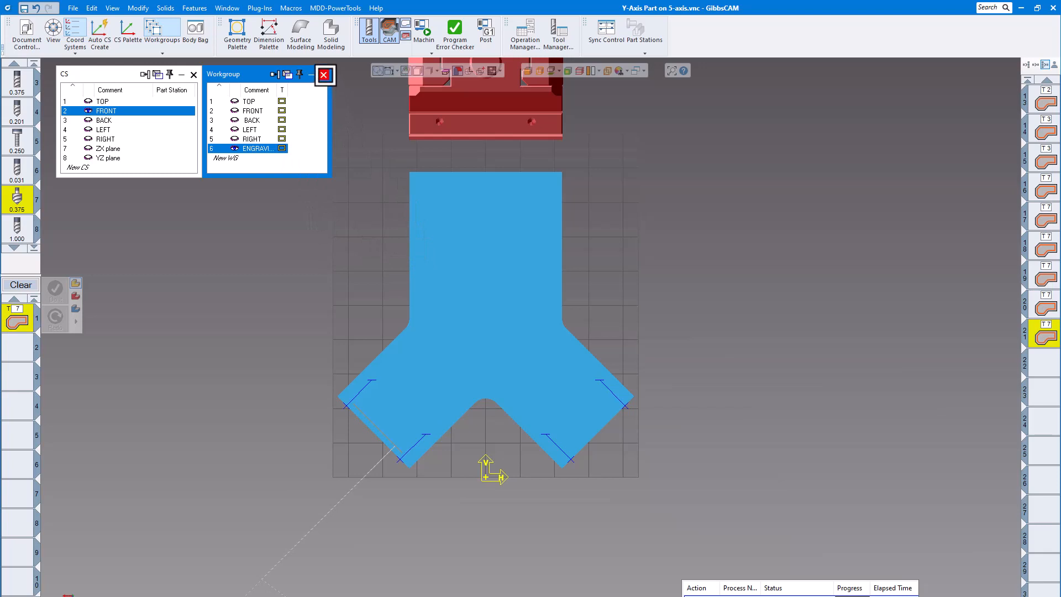
pyautogui.click(323, 74)
pyautogui.click(269, 33)
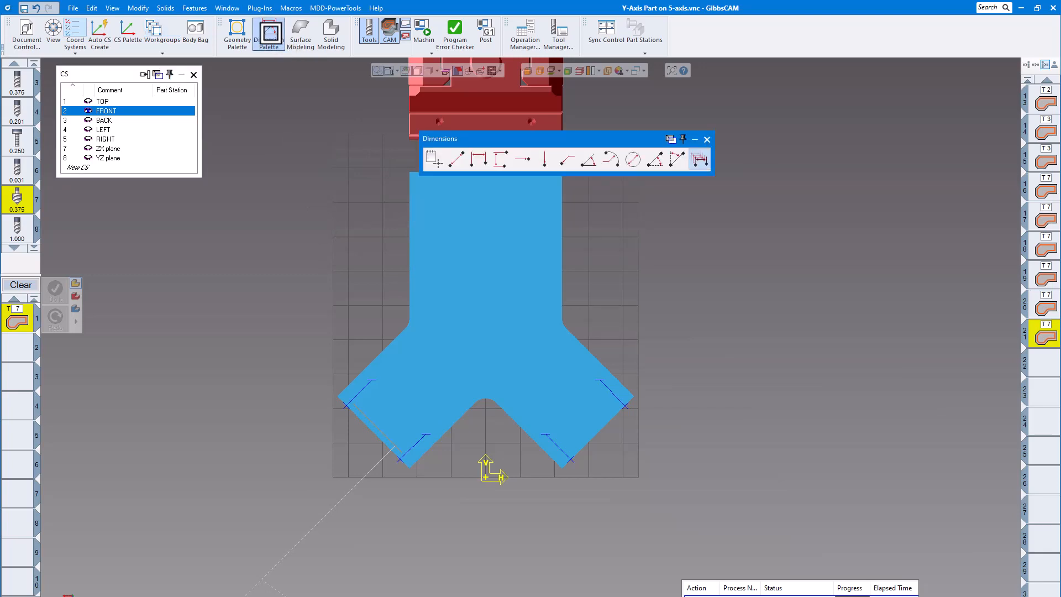
# - Start creating text geometry in the ENGRAVING workgroup and choose the Moorpark font
pyautogui.click(237, 34)
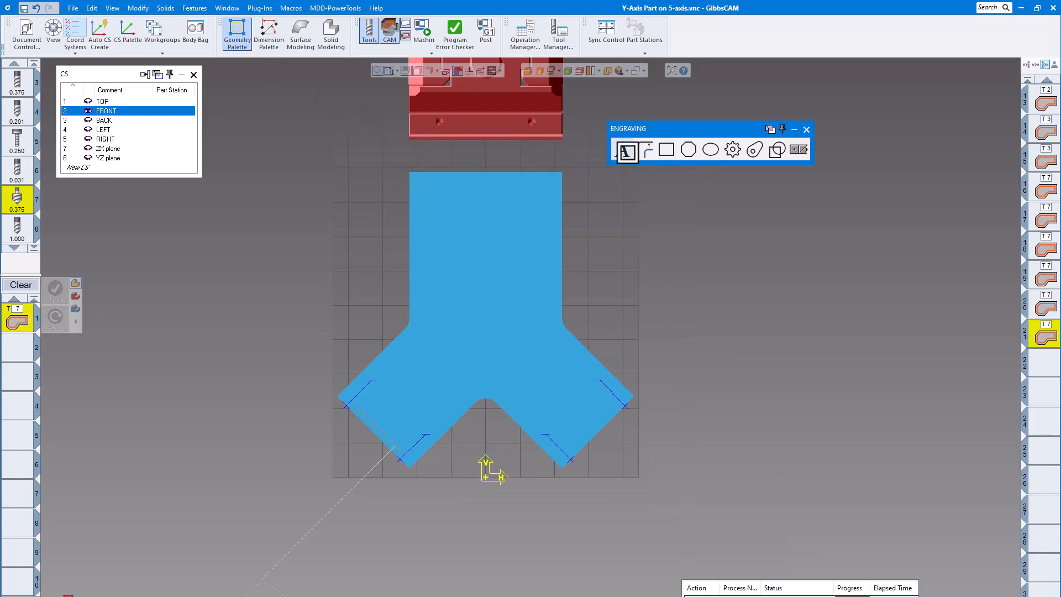
pyautogui.click(627, 151)
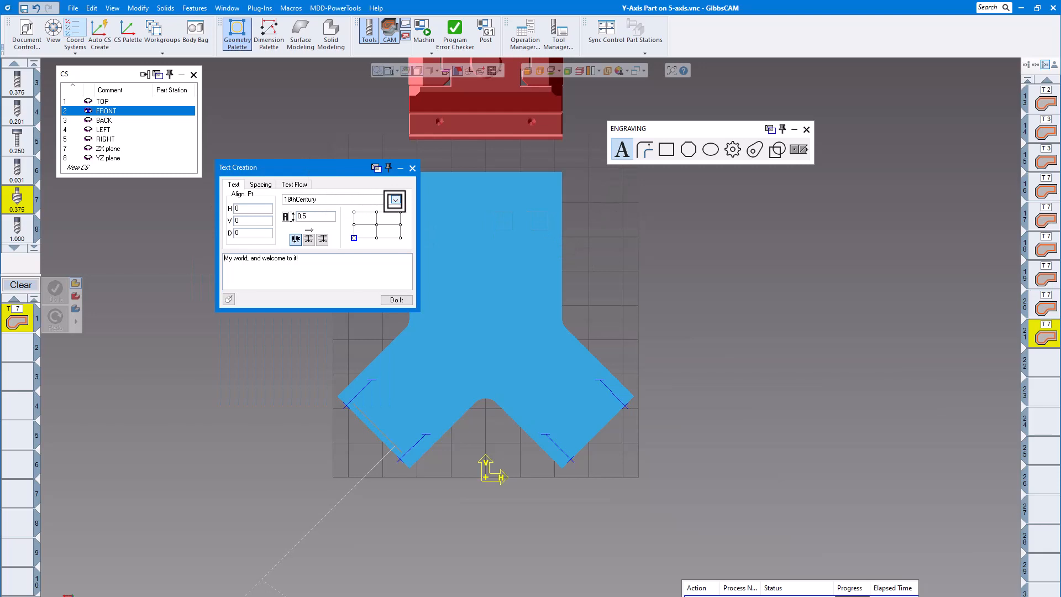
pyautogui.click(395, 200)
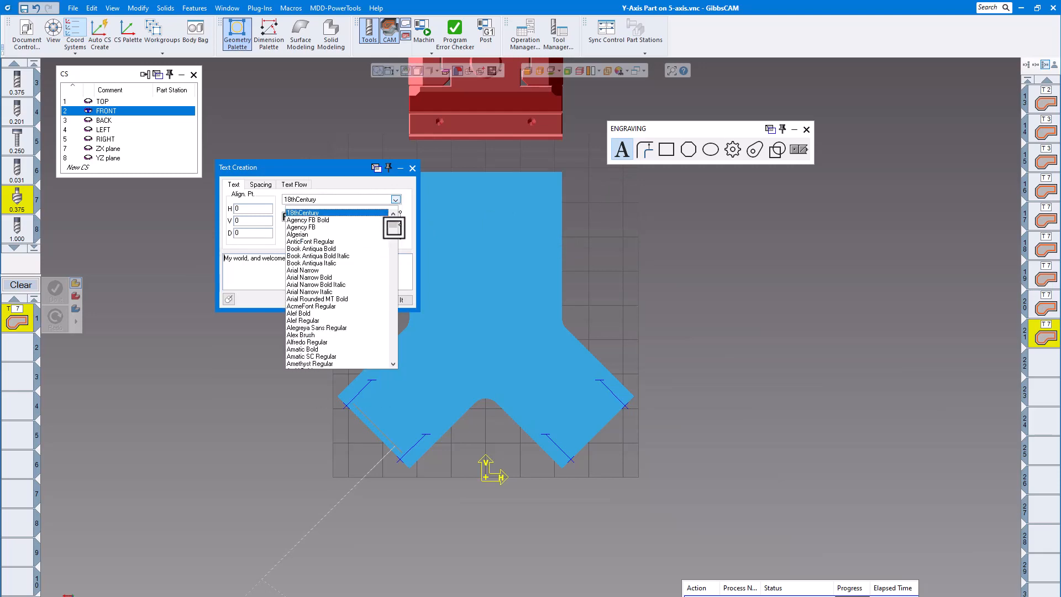
pyautogui.click(394, 331)
pyautogui.click(397, 344)
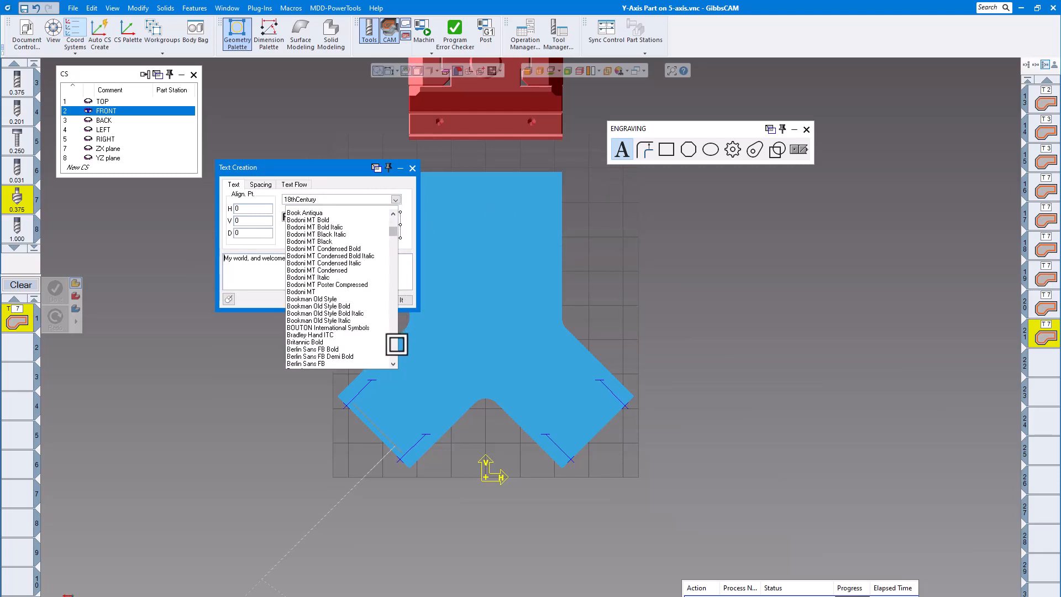
pyautogui.moveTo(393, 233); pyautogui.dragTo(397, 206)
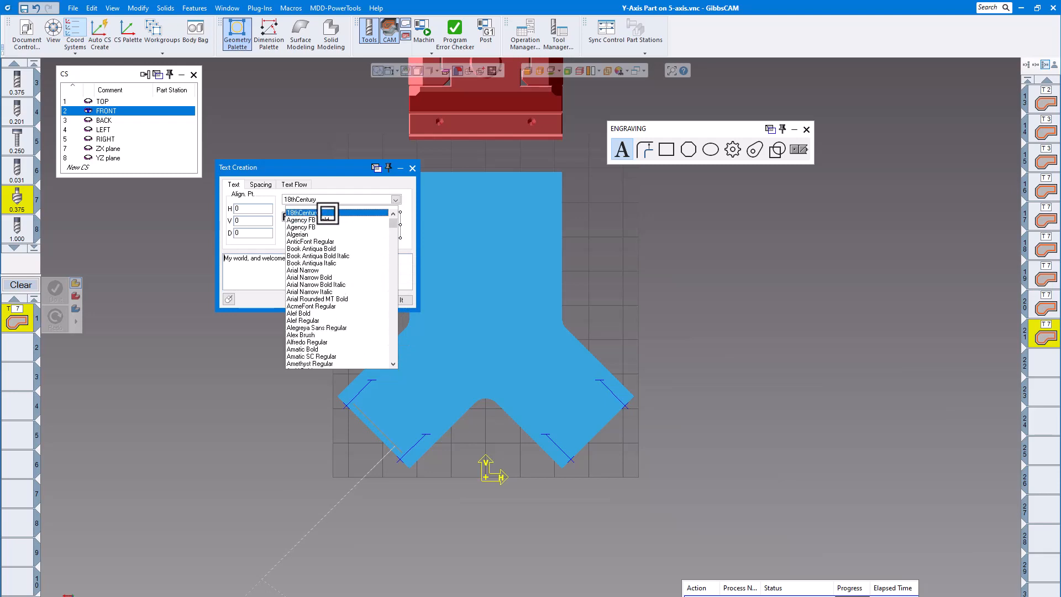
pyautogui.doubleClick(316, 200)
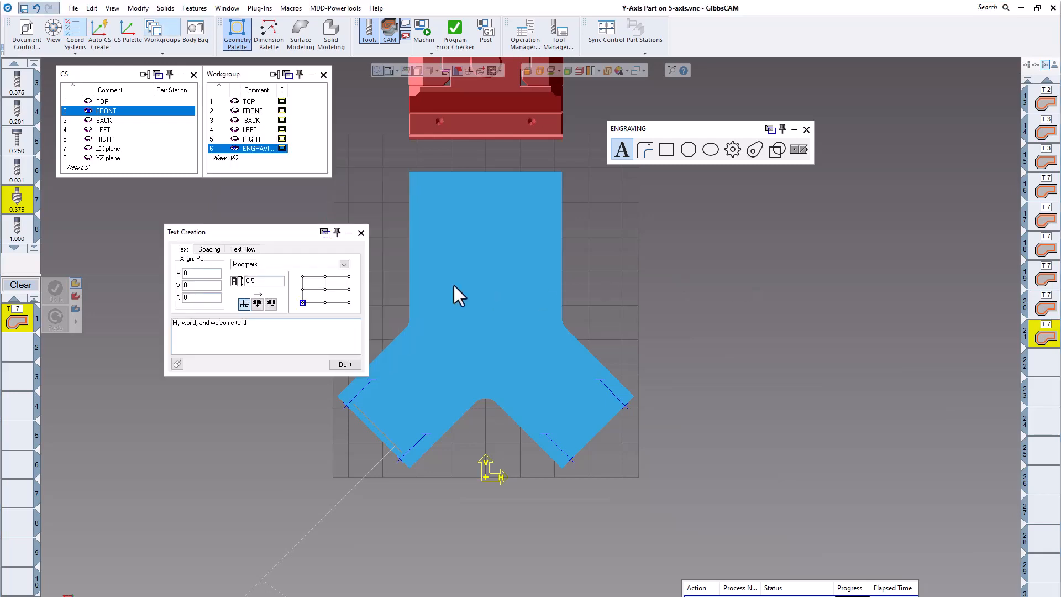
# - Create the text S/N 1234 with height 0.125, centred at H 0, V 3, undoing the first placement at V 1
pyautogui.moveTo(258, 330); pyautogui.dragTo(150, 319)
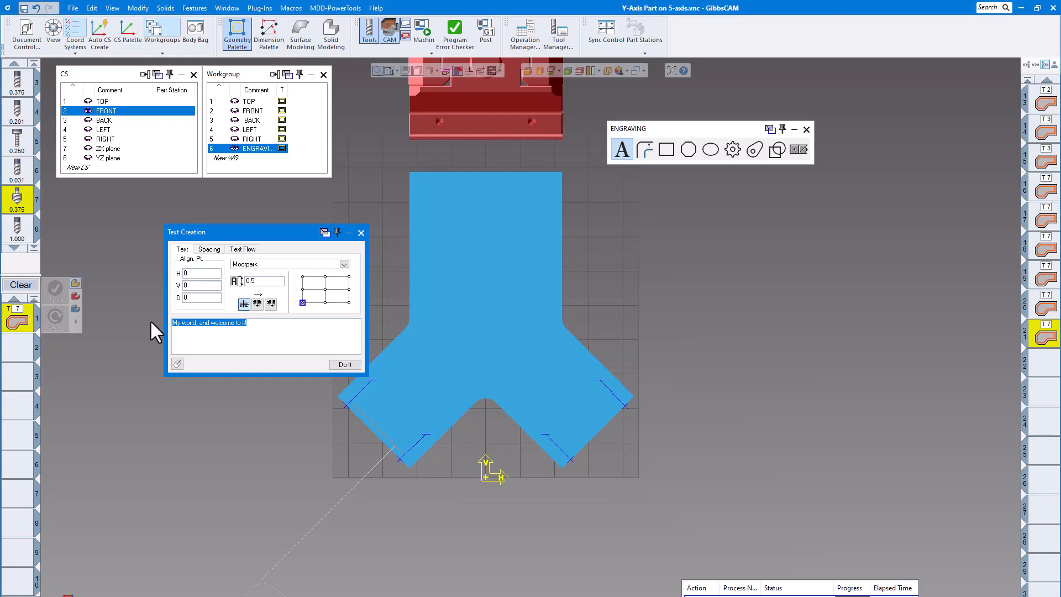
pyautogui.write('S/N 1234')
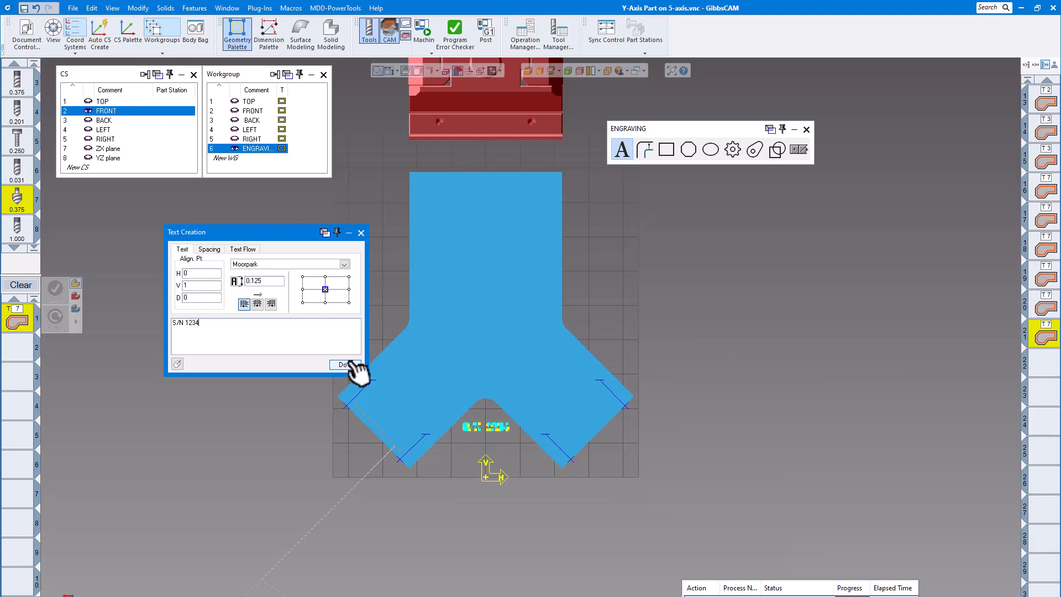
pyautogui.hotkey('ctrl', 'z')
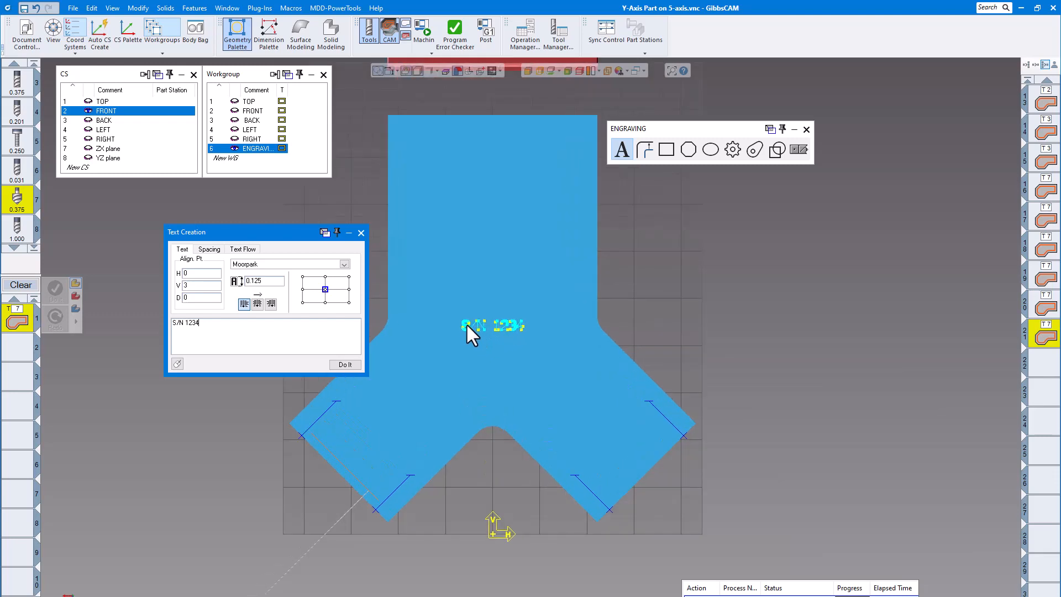
pyautogui.scroll(3, 466, 324)
pyautogui.scroll(-4, 480, 332)
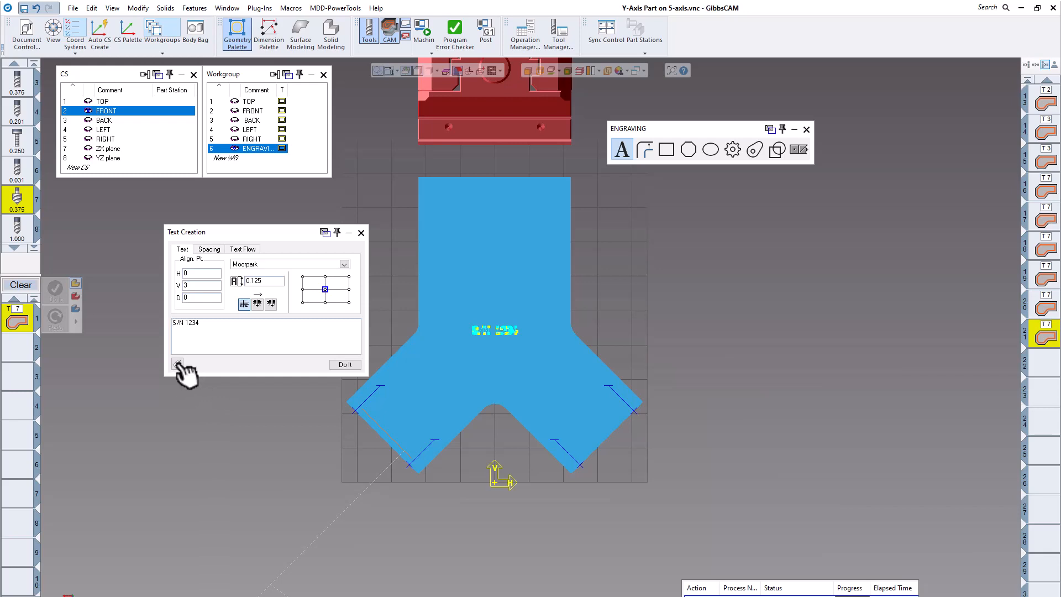
# - Try interactive text placement on a 0.1 grid, and create S/N 1234 with height 0.3, centred at H 0, V 2.5
pyautogui.click(178, 363)
pyautogui.click(177, 363)
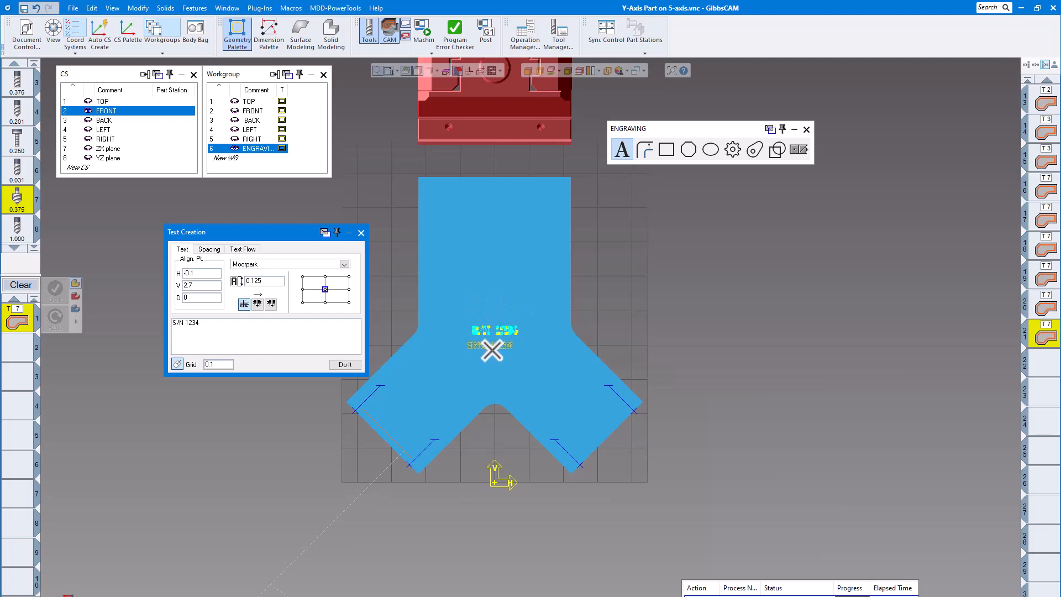
pyautogui.moveTo(493, 356); pyautogui.dragTo(457, 367)
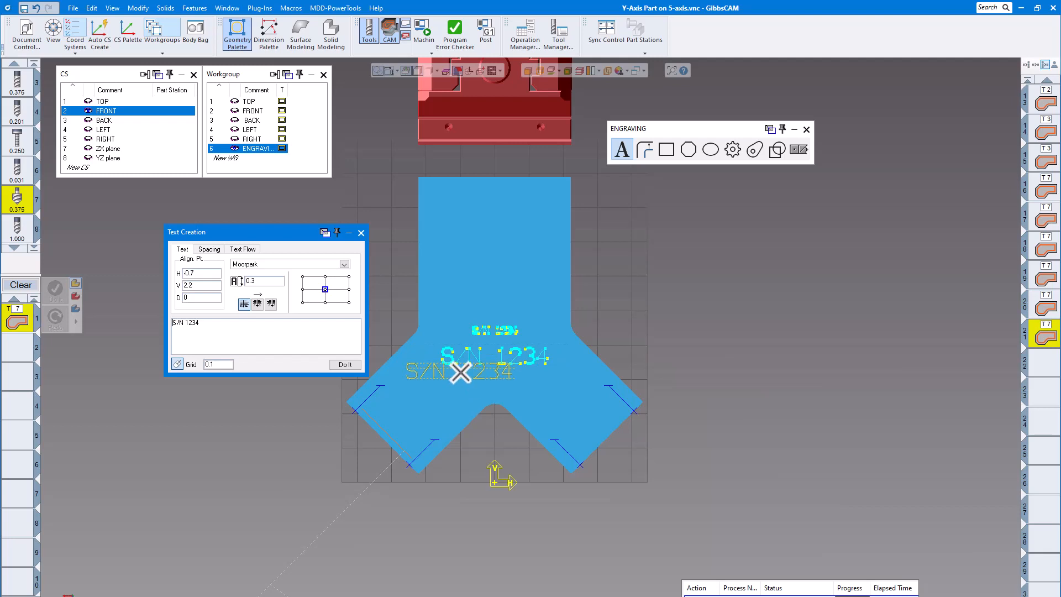
pyautogui.press('Escape')
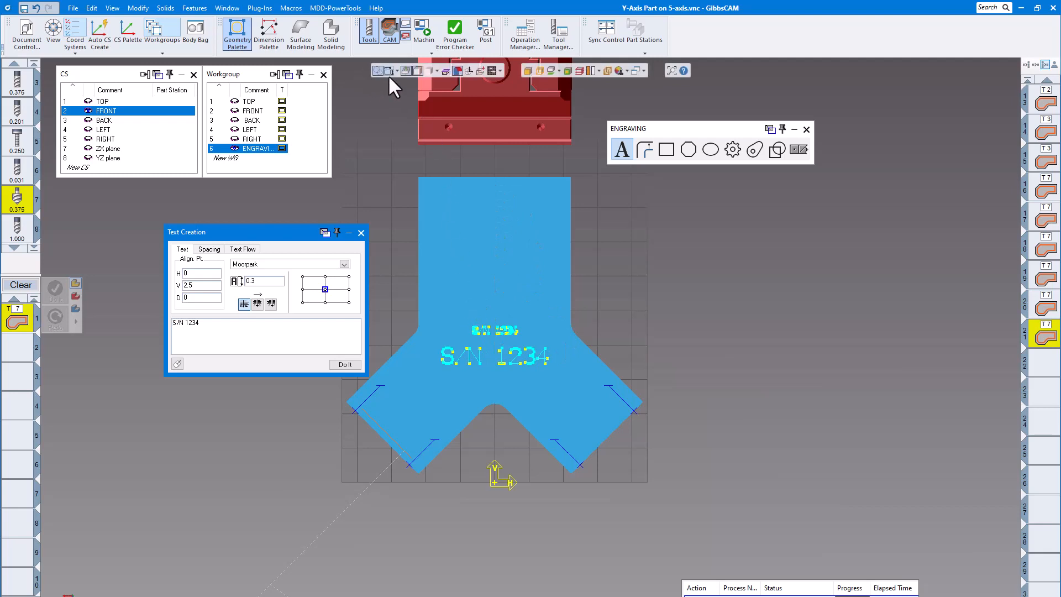
# - Hide the solid bodies and delete the smaller 0.125-high S/N 1234 text at V 3
pyautogui.click(417, 70)
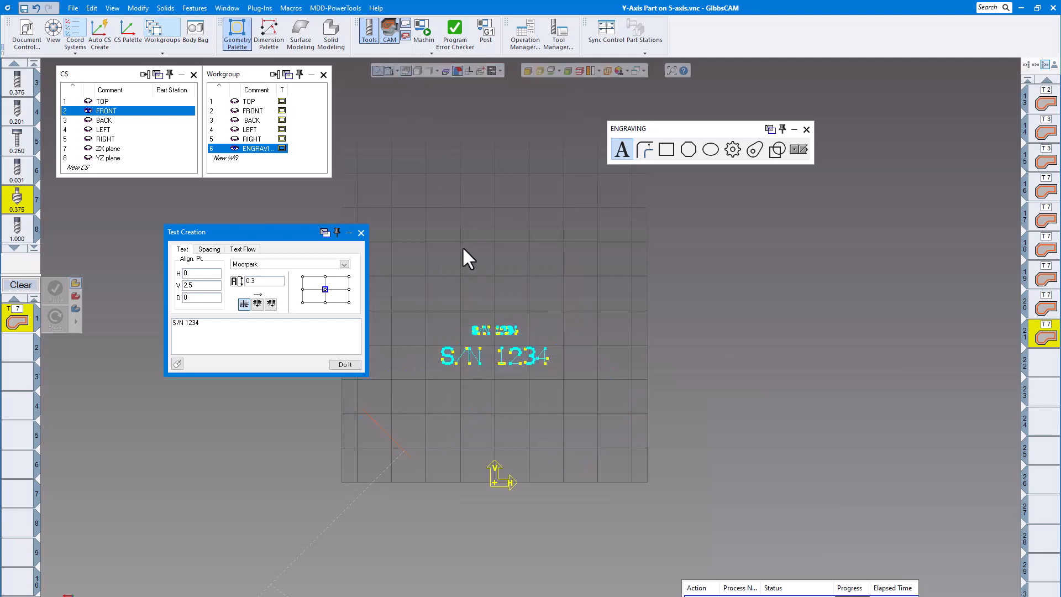
pyautogui.click(497, 330)
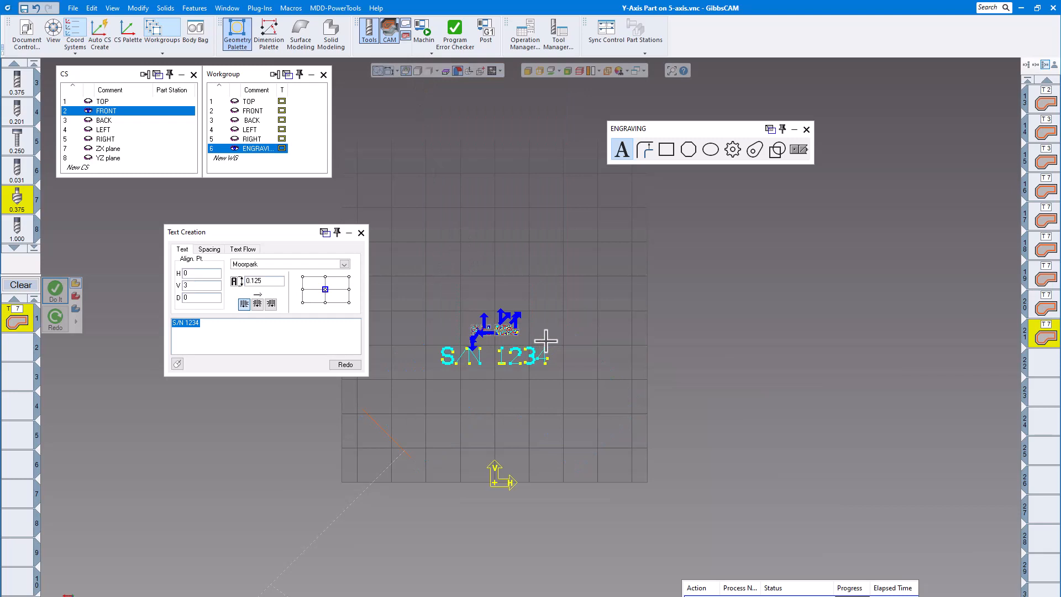
pyautogui.click(546, 341)
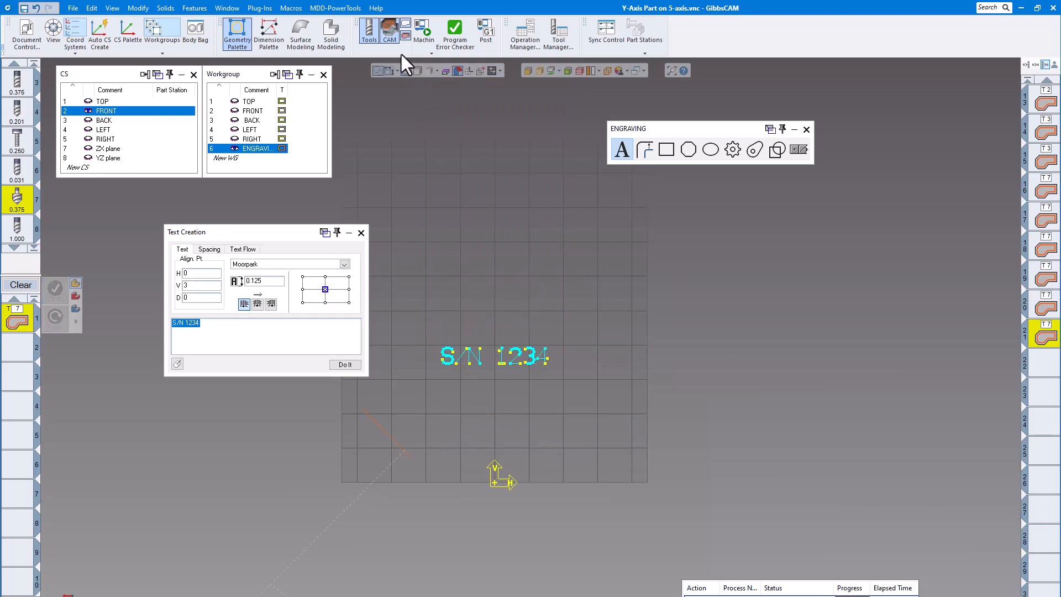
# - Check the remaining text's position against the part with CAM mode off and on, and hide the solid bodies again
pyautogui.click(388, 33)
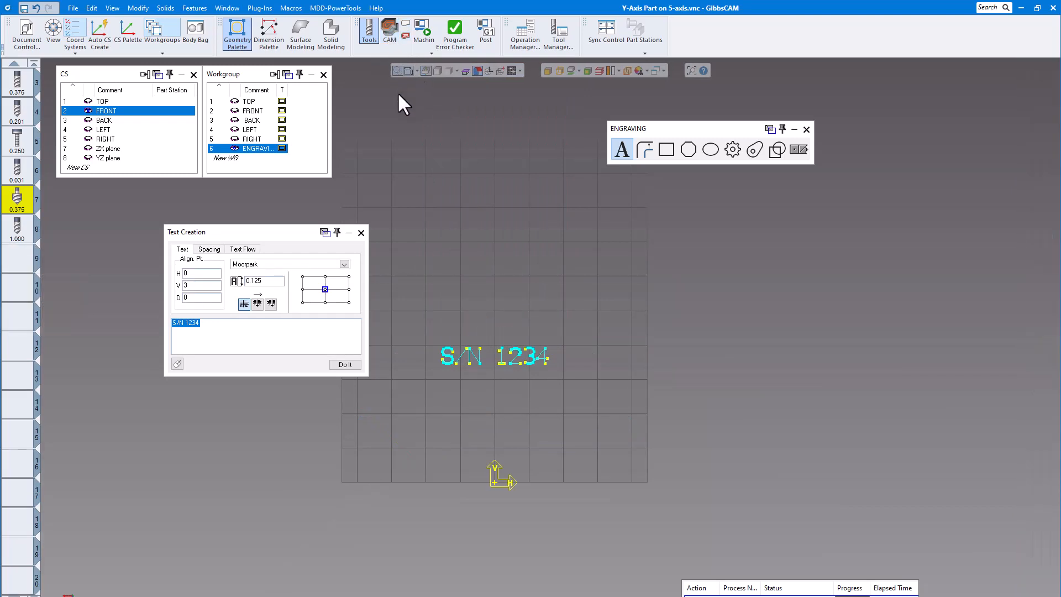
pyautogui.click(437, 69)
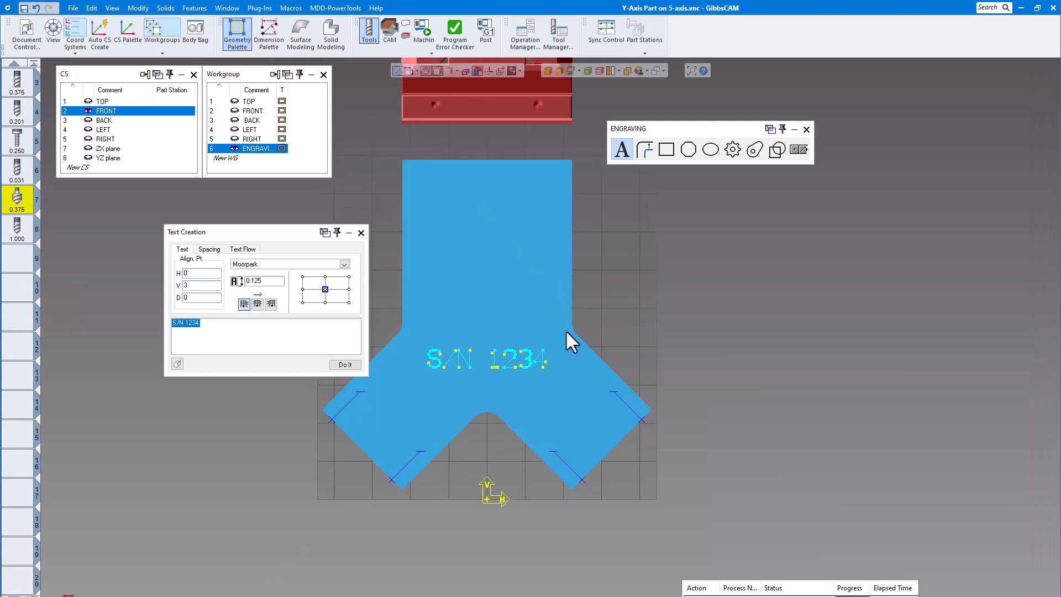
pyautogui.click(390, 35)
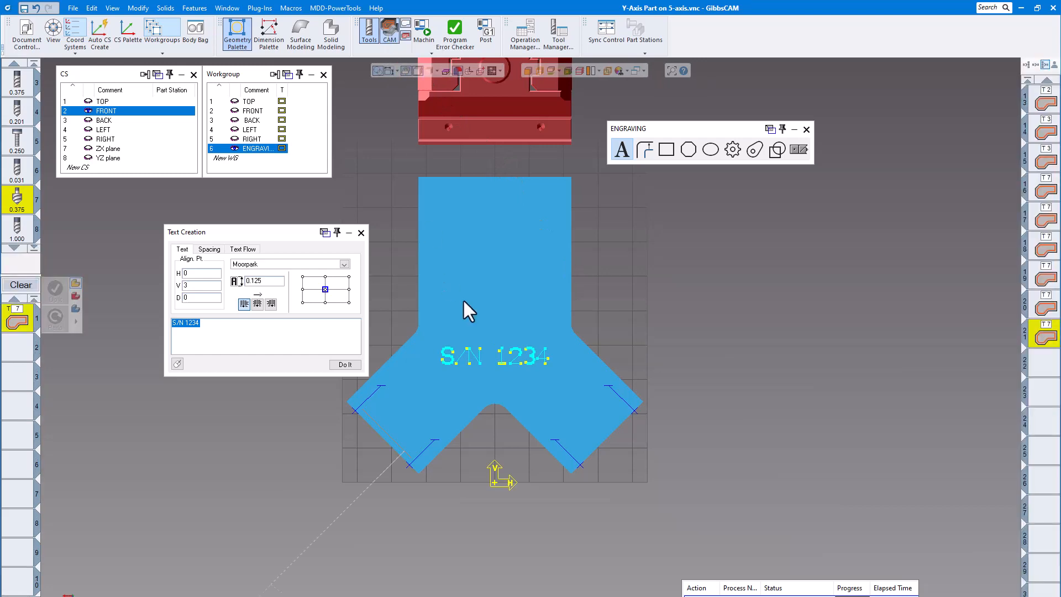
pyautogui.click(418, 72)
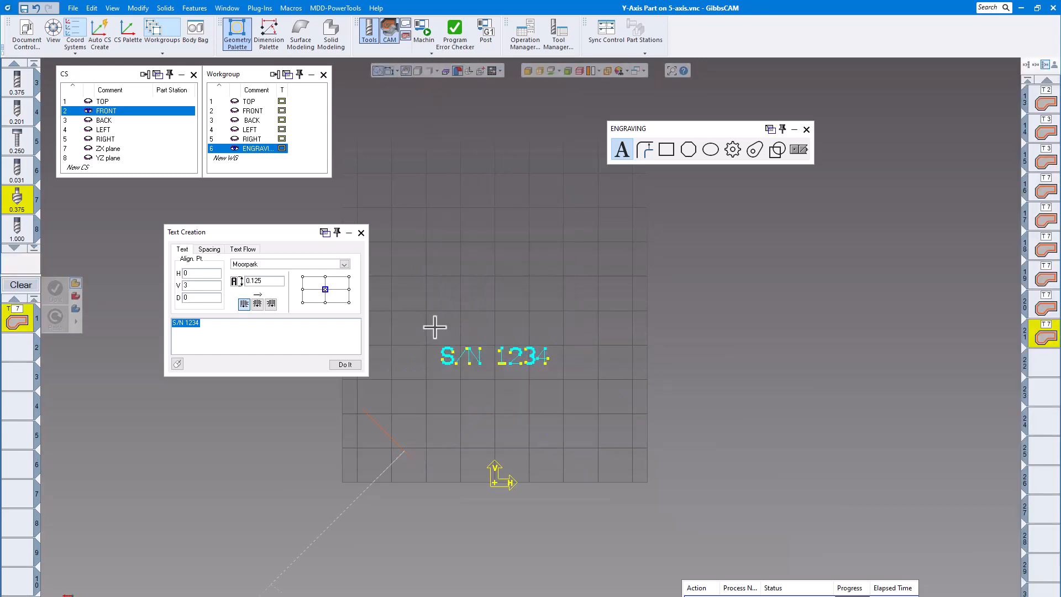
# - Rotate the whole S/N 1234 text 180 degrees clockwise around H 0, V 2.5, and close the text creation settings
pyautogui.moveTo(425, 317); pyautogui.dragTo(590, 392)
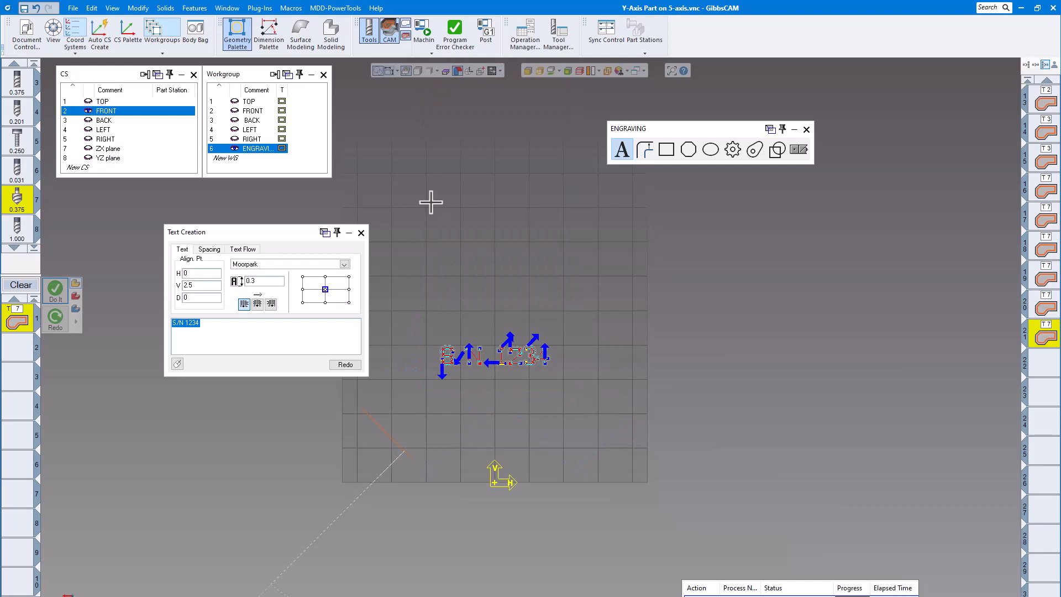
pyautogui.click(165, 8)
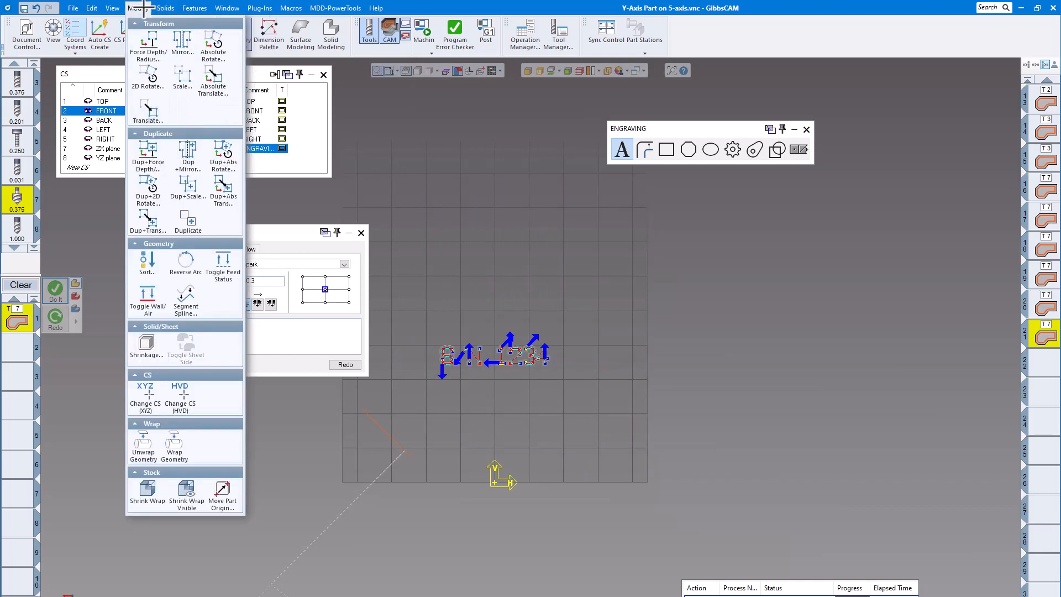
pyautogui.click(149, 79)
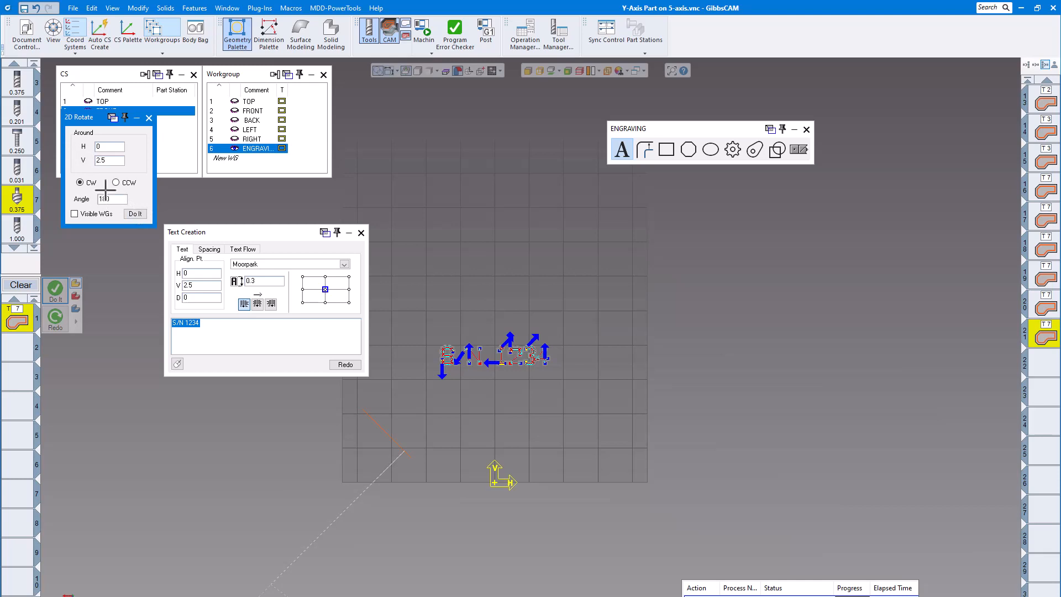
pyautogui.click(136, 214)
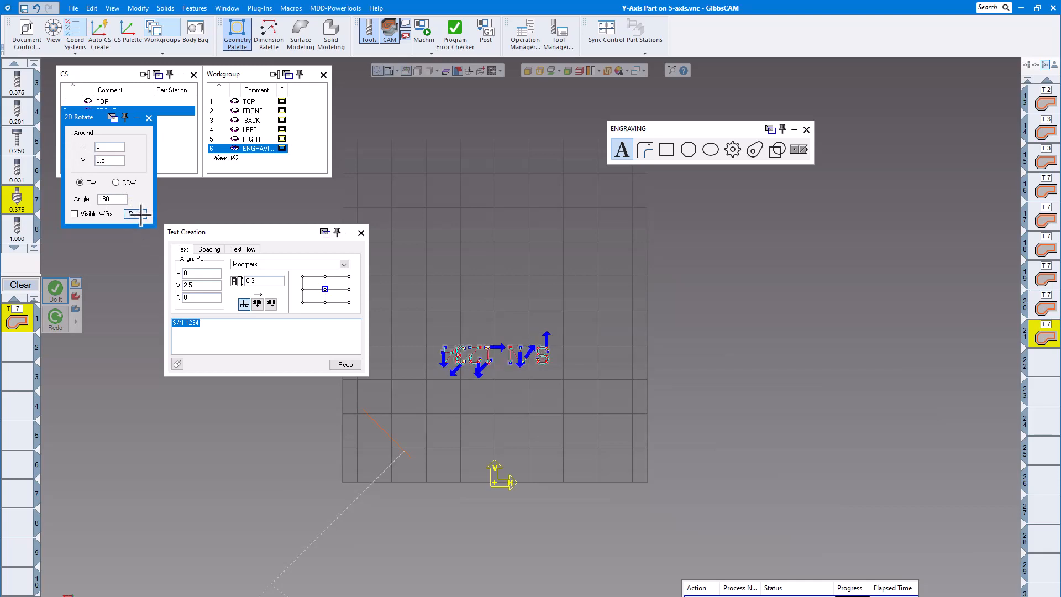
pyautogui.click(362, 232)
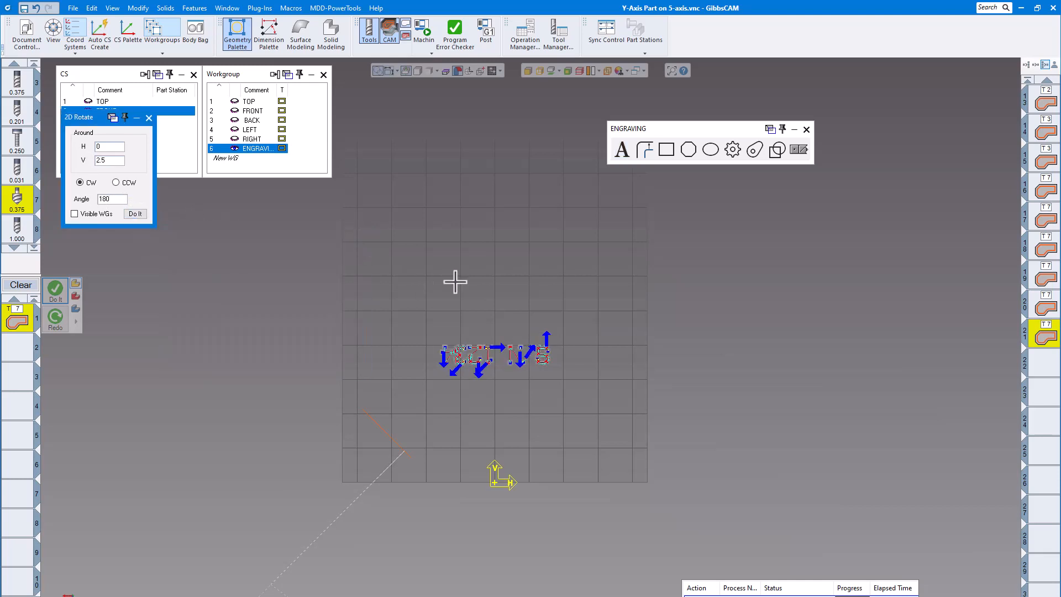
# - Show the solid bodies and force the S/N 1234 text geometry to depth 1 on the part's front side
pyautogui.moveTo(467, 269); pyautogui.dragTo(741, 328, button='middle')
pyautogui.click(418, 71)
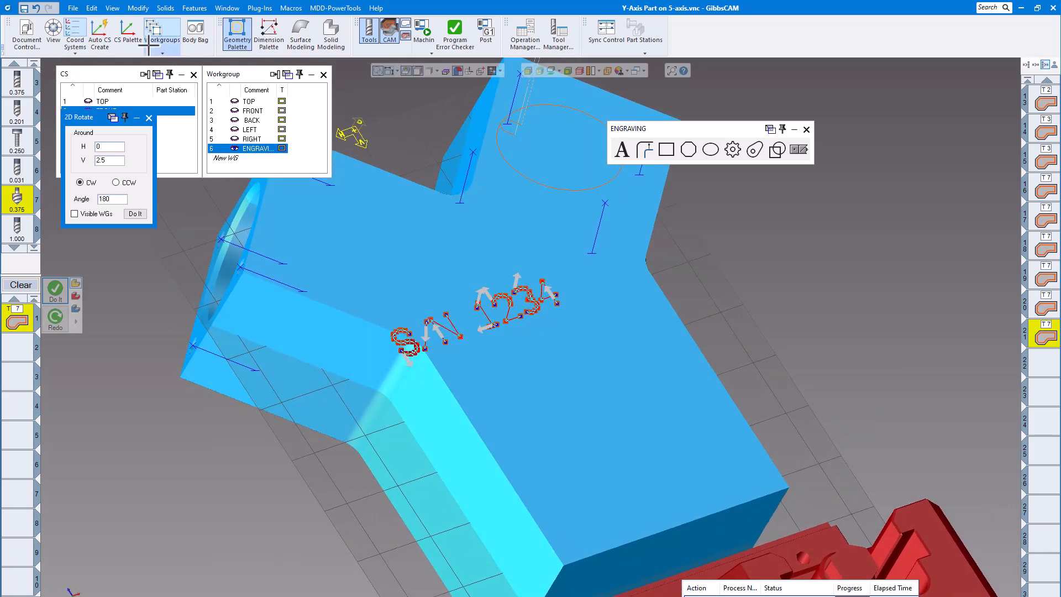
pyautogui.click(134, 7)
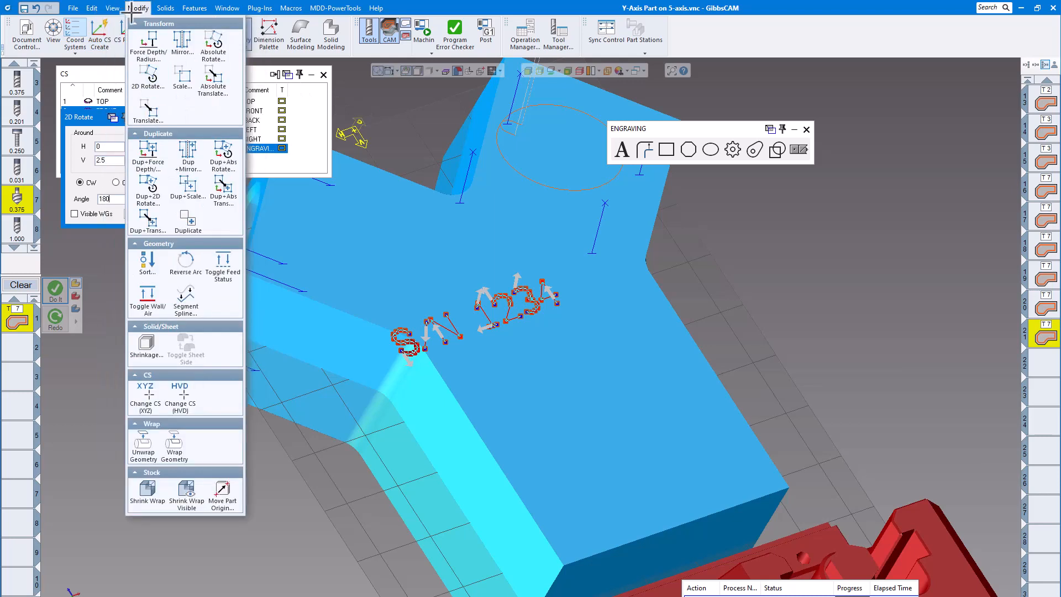
pyautogui.click(146, 45)
pyautogui.moveTo(147, 47)
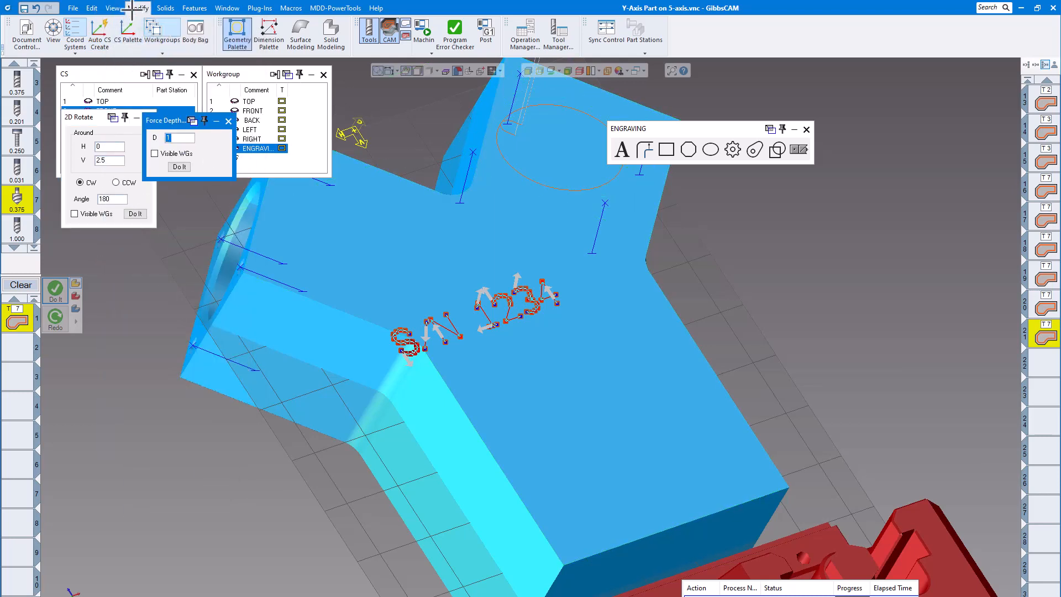
pyautogui.click(134, 8)
pyautogui.click(146, 45)
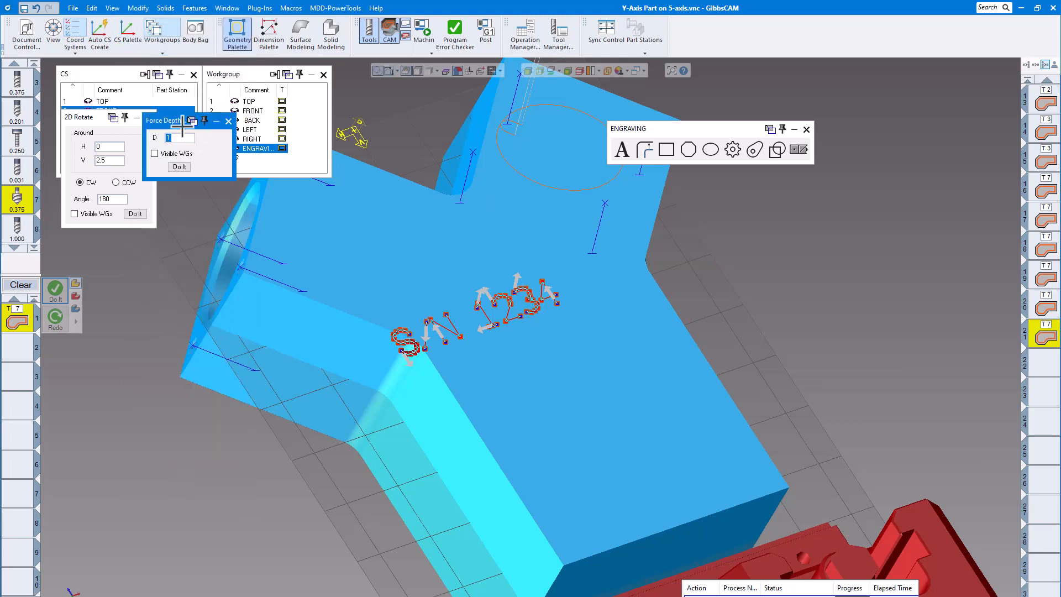
pyautogui.moveTo(183, 127); pyautogui.dragTo(169, 315)
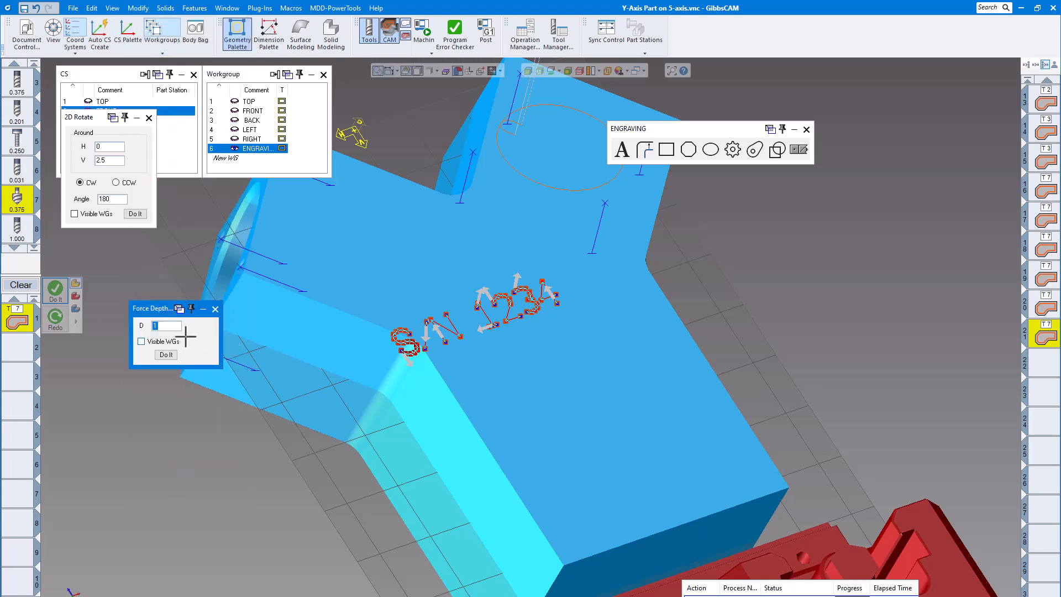
pyautogui.click(168, 356)
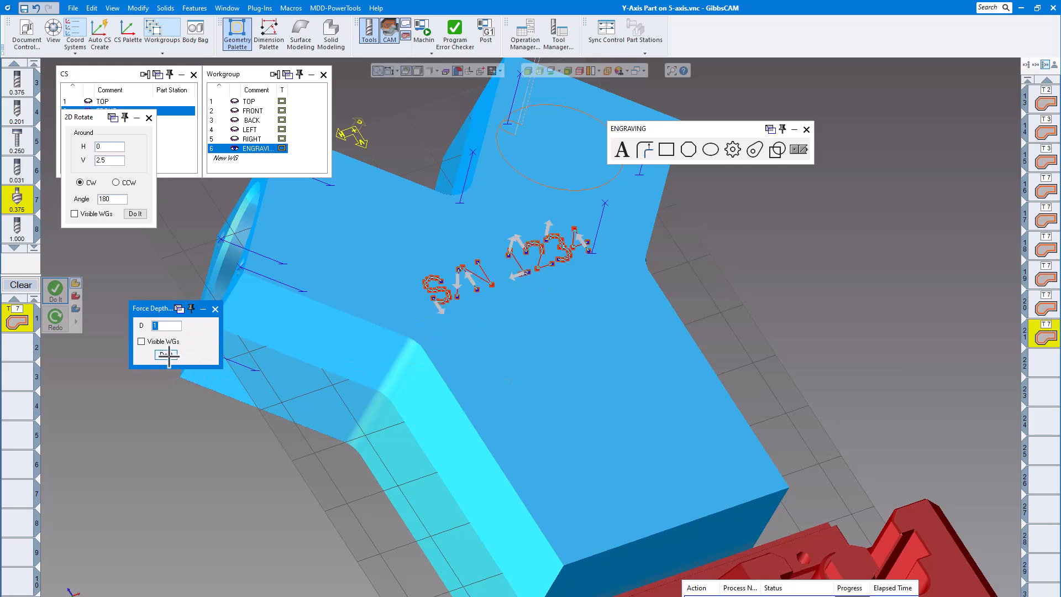
pyautogui.click(215, 309)
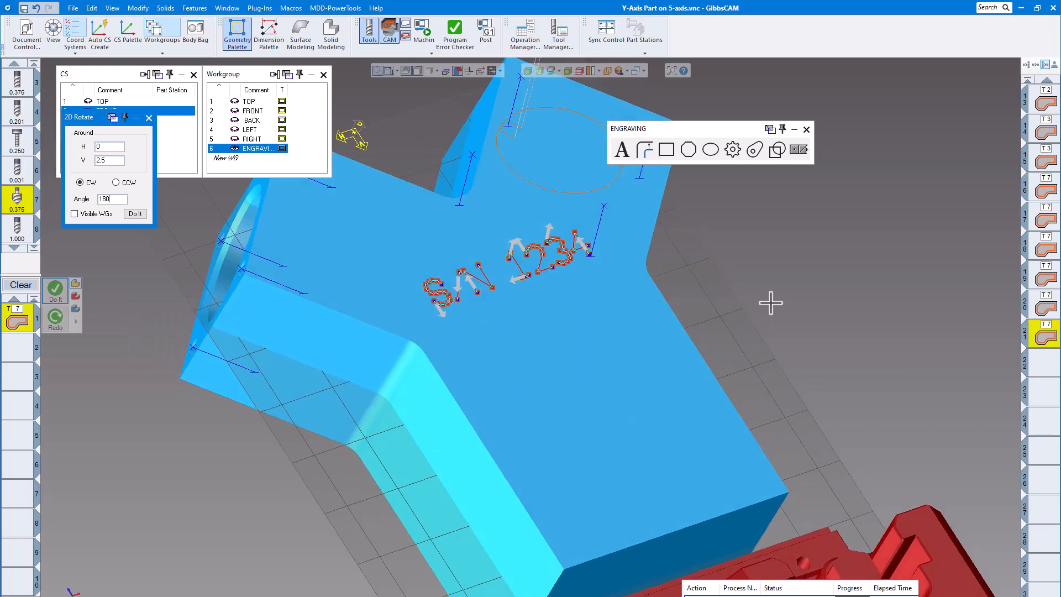
# - Close the rotation settings, clear the process list, and start a new contour process with the 0.031 tool
pyautogui.moveTo(770, 302); pyautogui.dragTo(143, 137, button='middle')
pyautogui.click(149, 117)
pyautogui.moveTo(187, 232); pyautogui.dragTo(285, 292, button='middle')
pyautogui.click(21, 287)
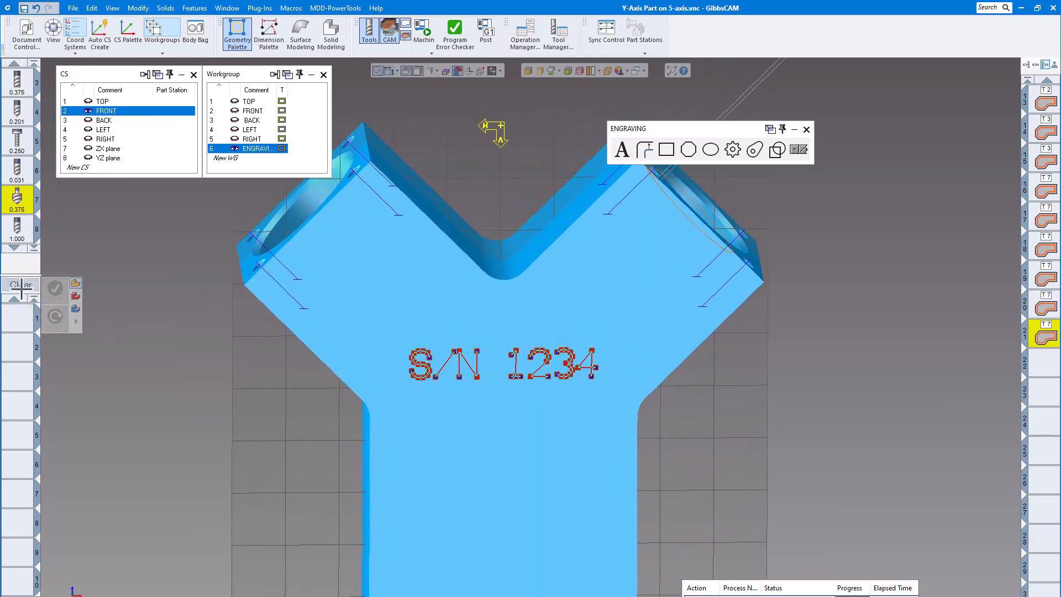
pyautogui.click(16, 319)
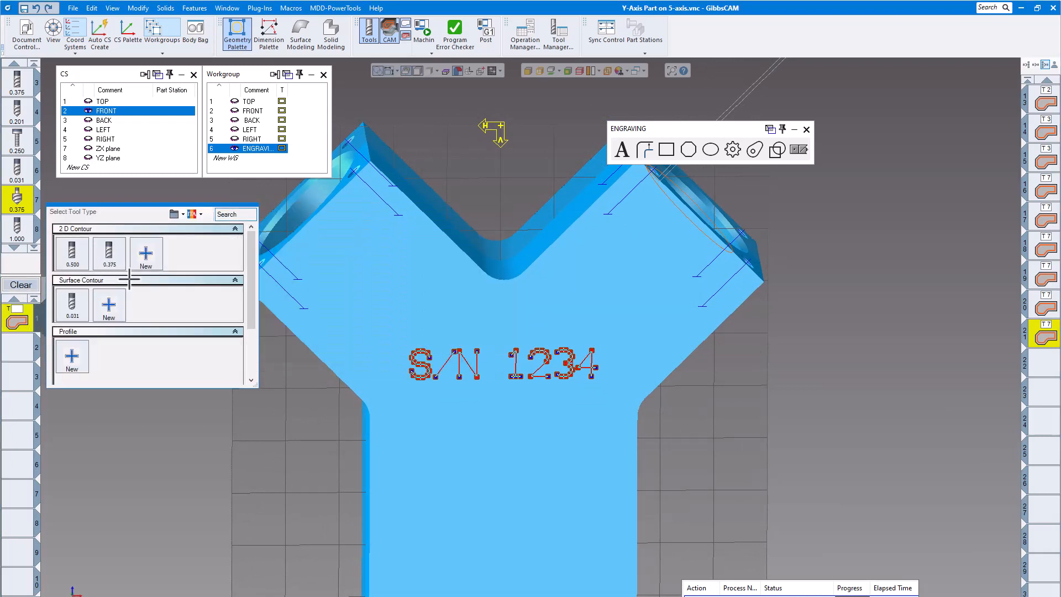
pyautogui.scroll(-2, 157, 289)
pyautogui.scroll(2, 116, 272)
pyautogui.click(72, 304)
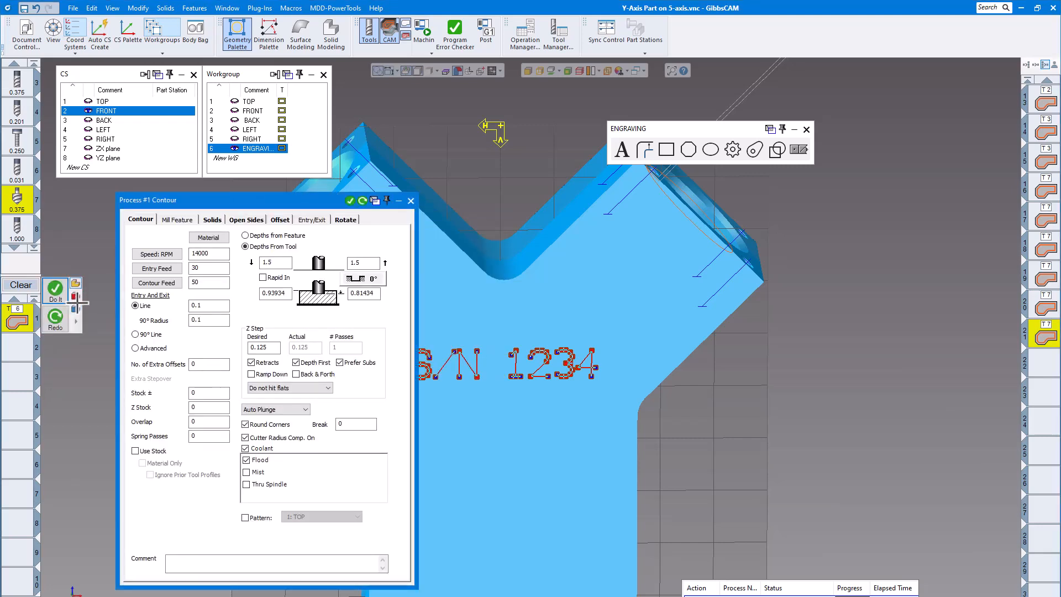
# - Set the contour process's machining coordinate system to FRONT
pyautogui.click(347, 220)
pyautogui.click(203, 236)
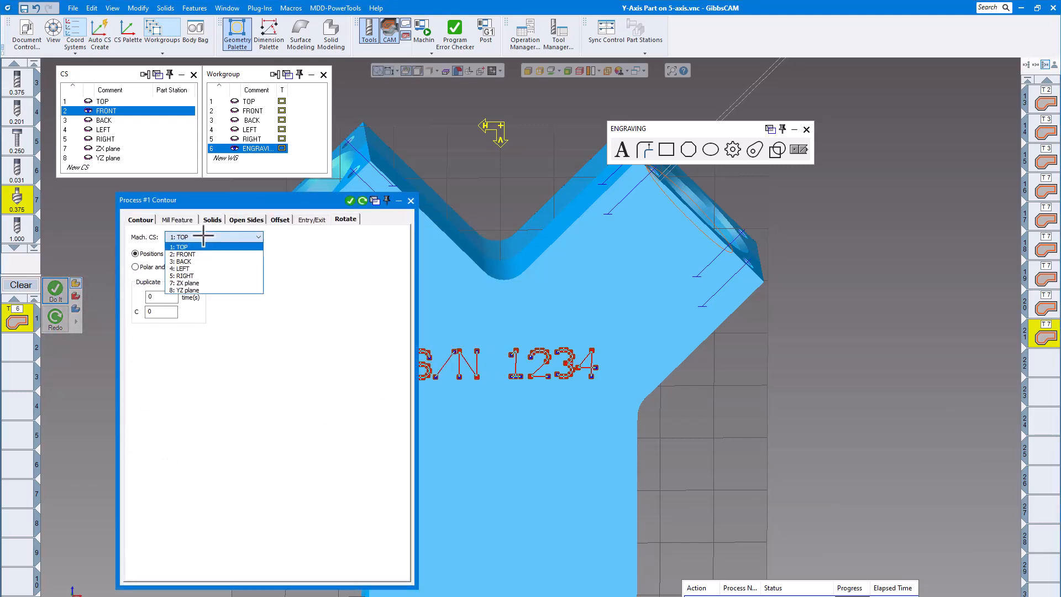
pyautogui.click(199, 253)
# - Set the cut from 1 to 0.985, zero the entry/exit line and radius, disable round corners and cutter radius compensation, and generate the engraving toolpath
pyautogui.click(145, 220)
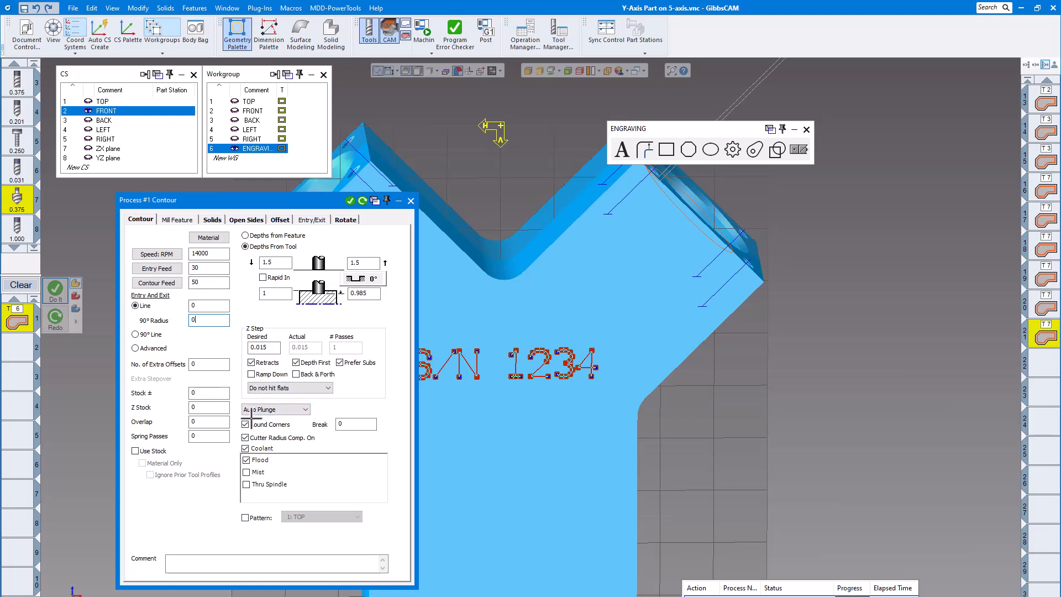
pyautogui.click(245, 424)
pyautogui.click(246, 437)
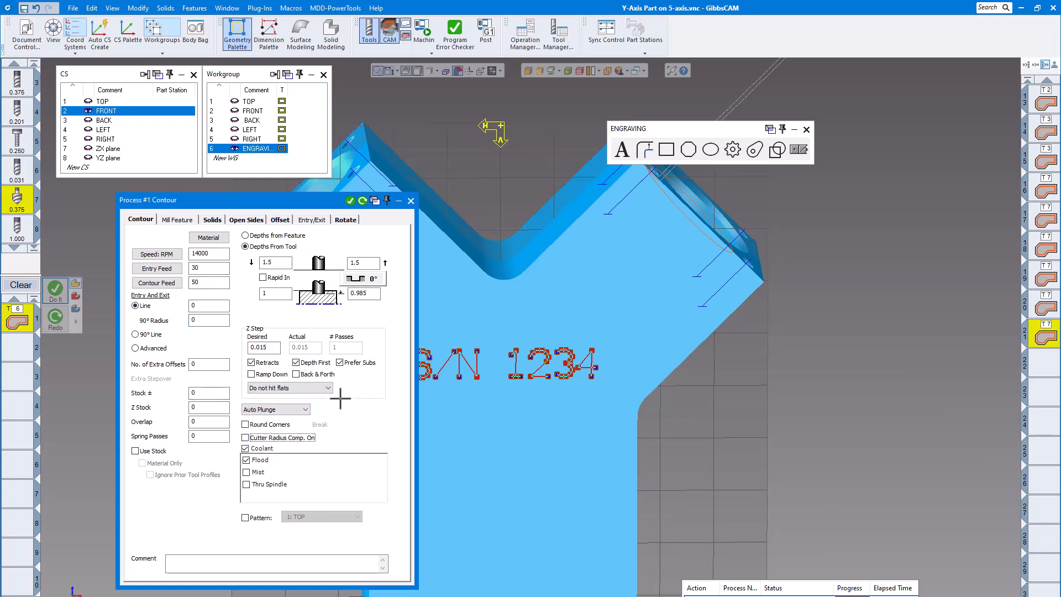
pyautogui.moveTo(423, 353); pyautogui.dragTo(415, 293, button='middle')
pyautogui.click(348, 200)
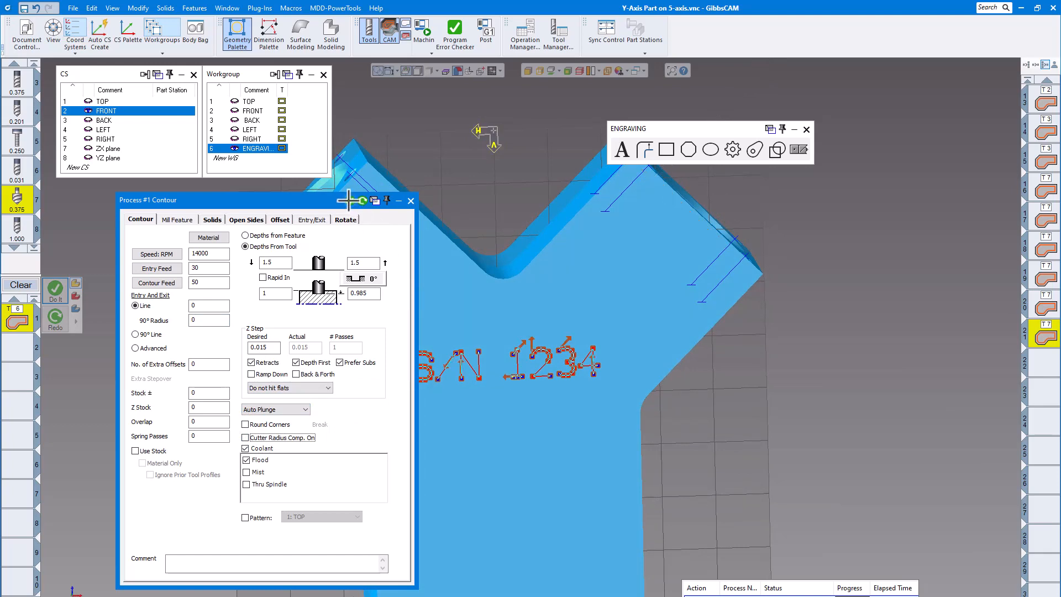
pyautogui.click(409, 201)
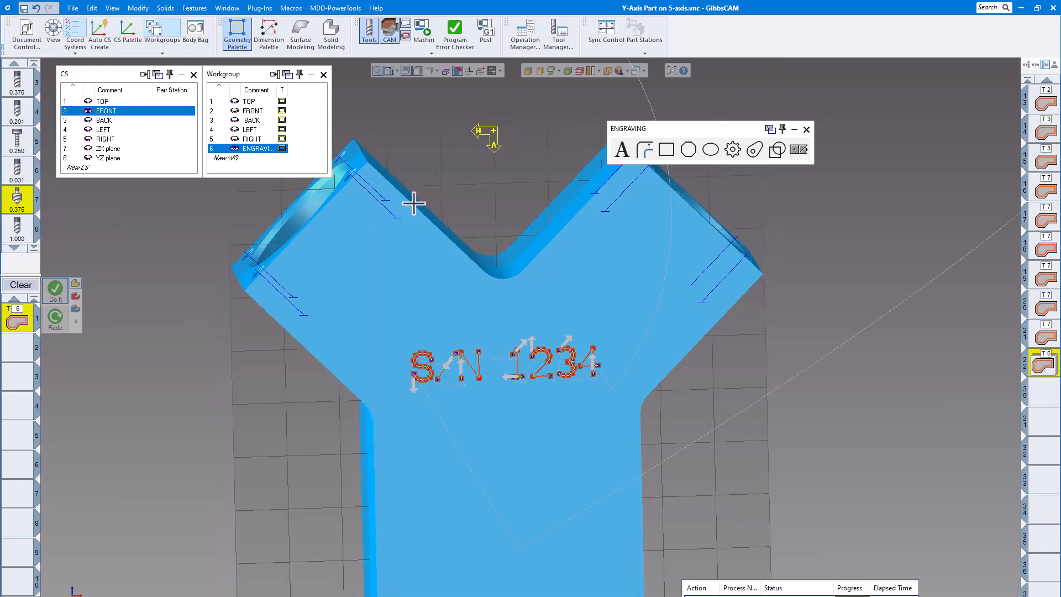
# - Close the workgroup, coordinate system and engraving palettes
pyautogui.moveTo(436, 290); pyautogui.dragTo(351, 100, button='middle')
pyautogui.click(325, 74)
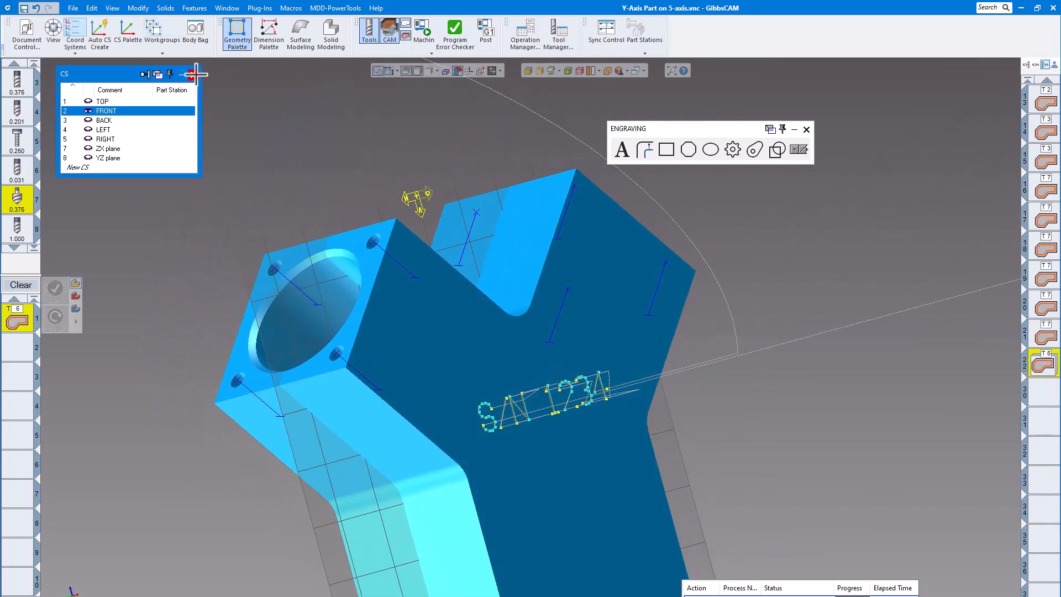
pyautogui.click(193, 74)
pyautogui.click(805, 130)
# - Run the S/N 1234 engraving operation in the machine simulation at a reduced speed
pyautogui.moveTo(805, 131); pyautogui.dragTo(655, 237, button='middle')
pyautogui.scroll(2, 347, 461)
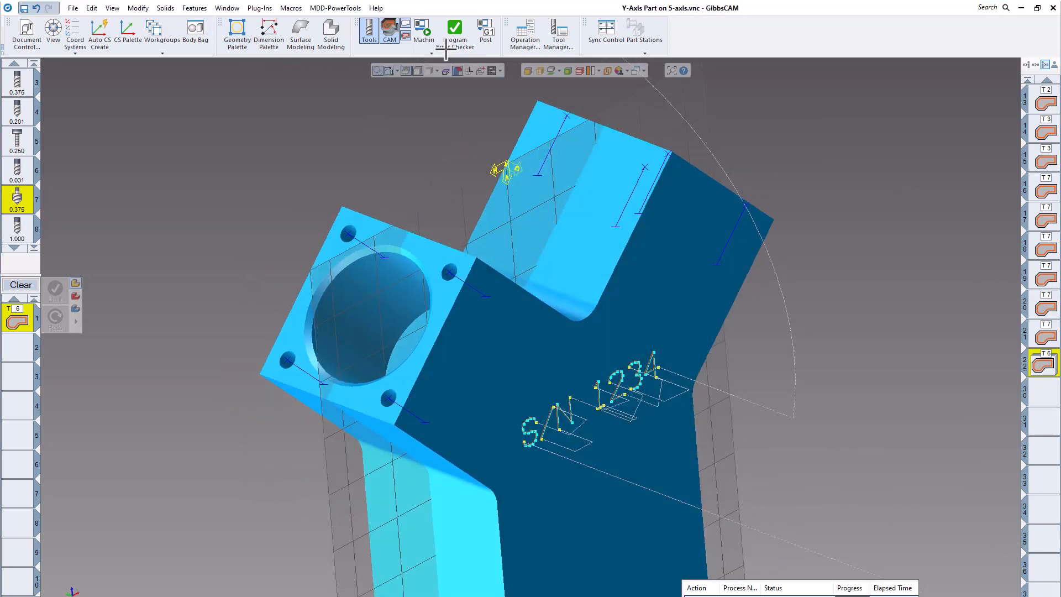
pyautogui.click(424, 30)
pyautogui.click(419, 32)
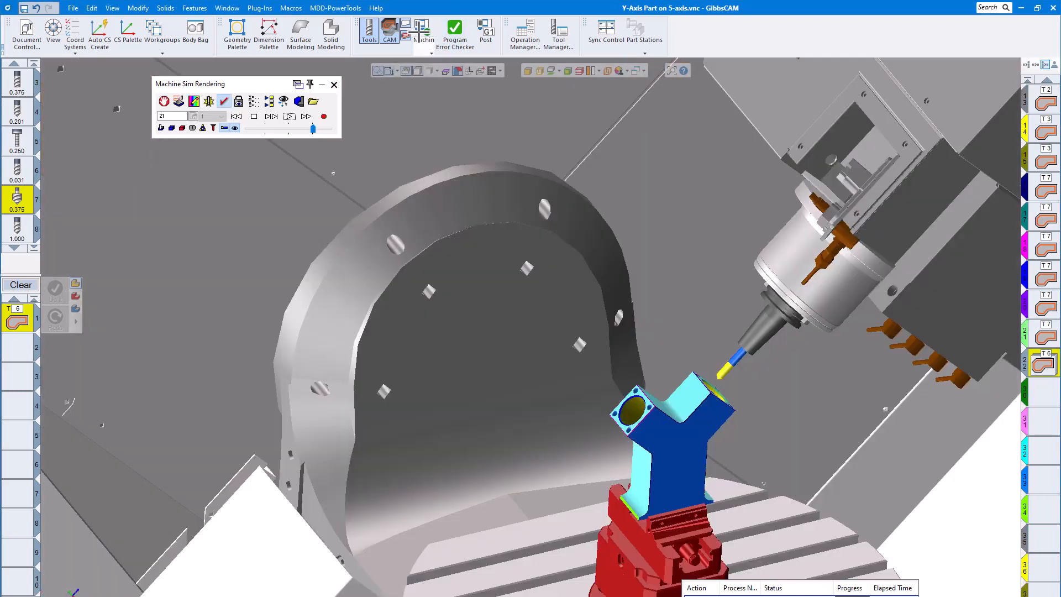
pyautogui.click(272, 128)
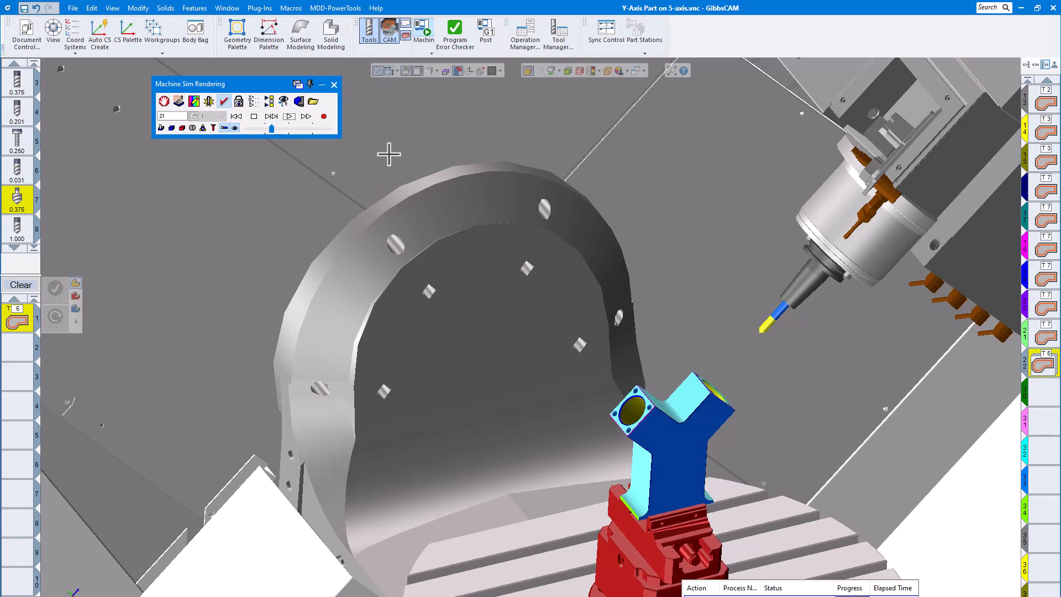
pyautogui.click(288, 116)
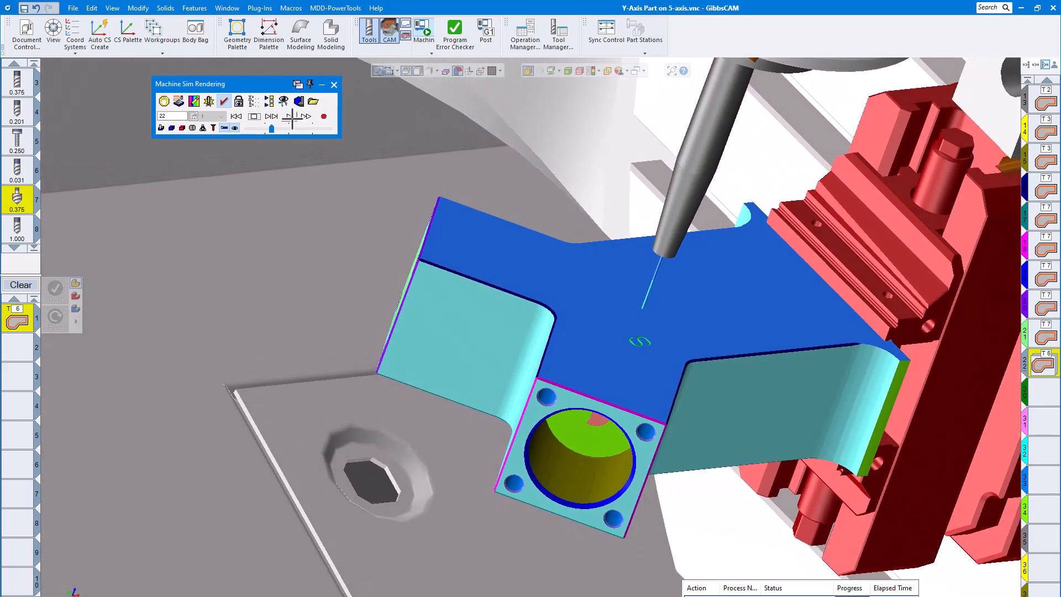
pyautogui.click(291, 117)
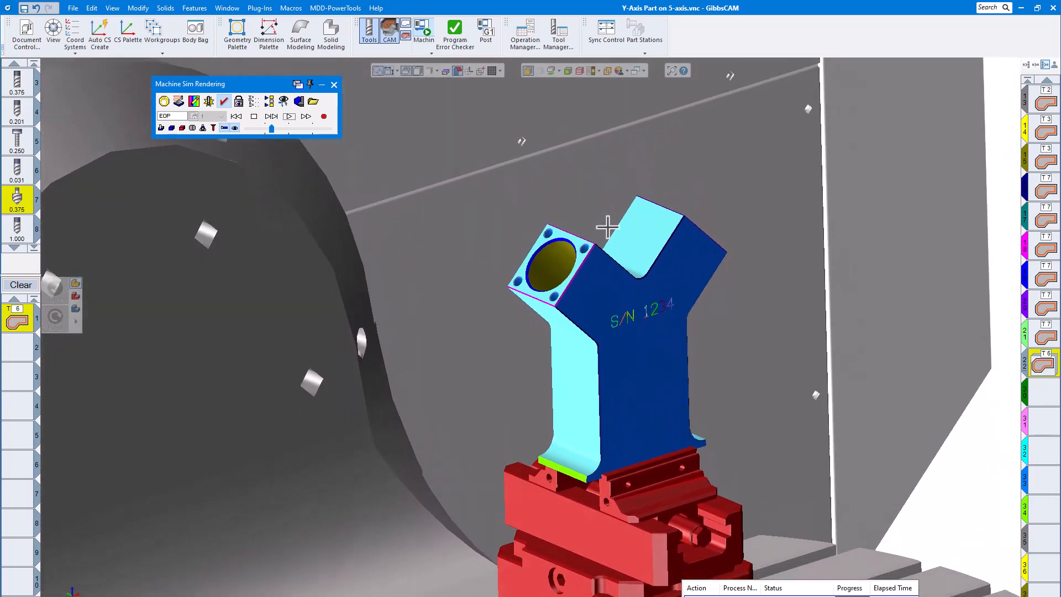
# - Replay the machine simulation at varying speeds to the end of the program and examine the engraved part
pyautogui.click(290, 117)
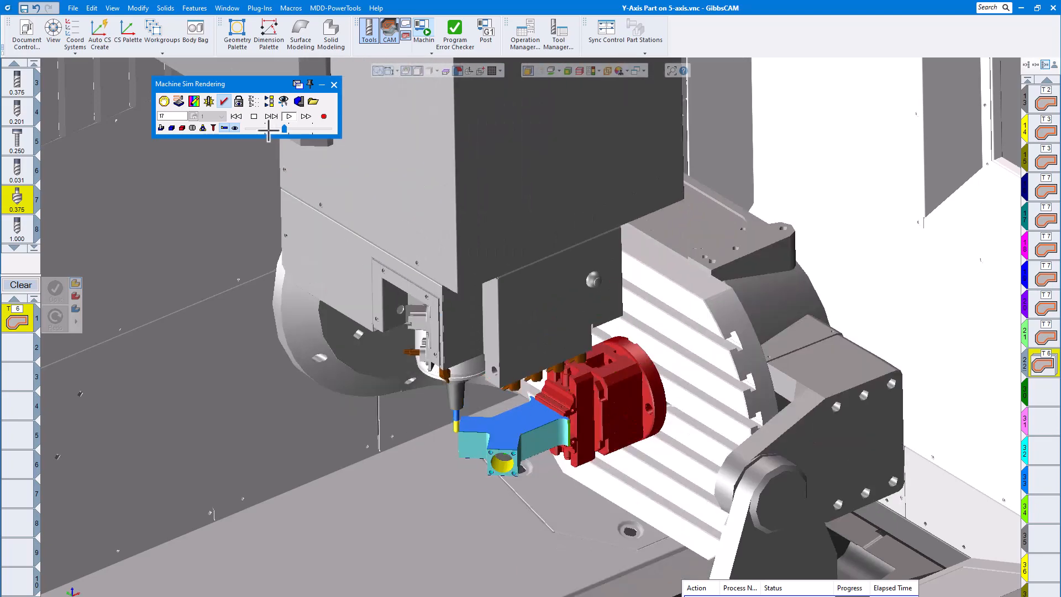
pyautogui.click(268, 130)
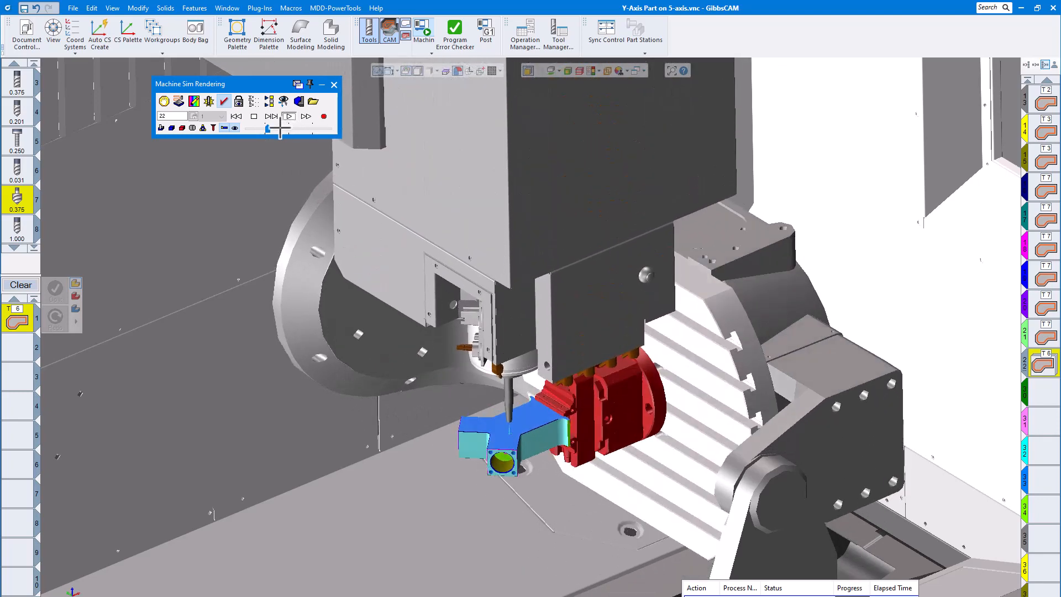
pyautogui.click(280, 128)
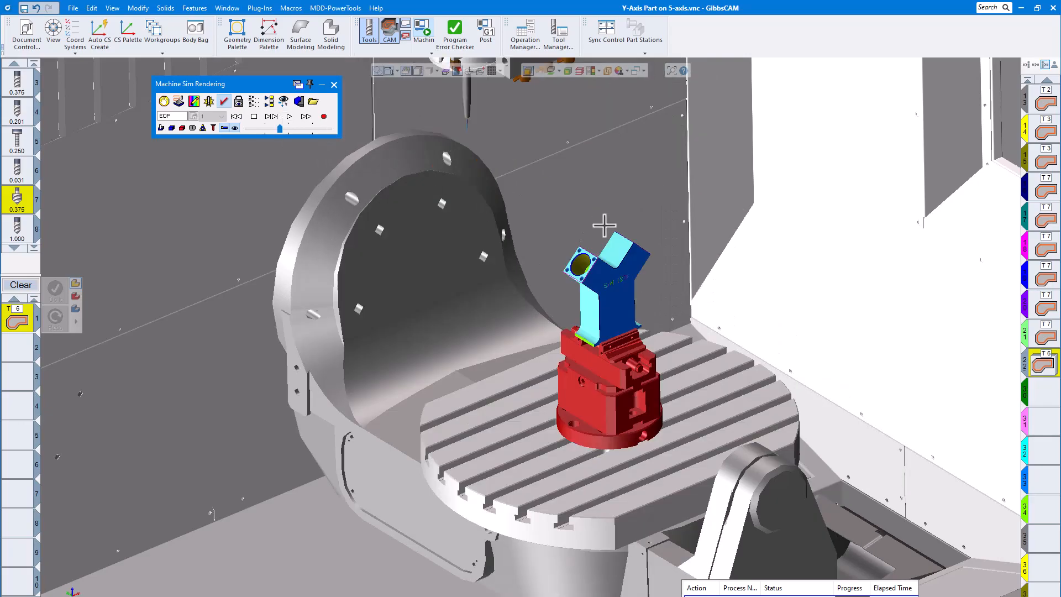
pyautogui.moveTo(604, 225); pyautogui.dragTo(633, 393, button='middle')
pyautogui.scroll(5, 643, 256)
pyautogui.scroll(-2, 694, 263)
pyautogui.scroll(-3, 704, 274)
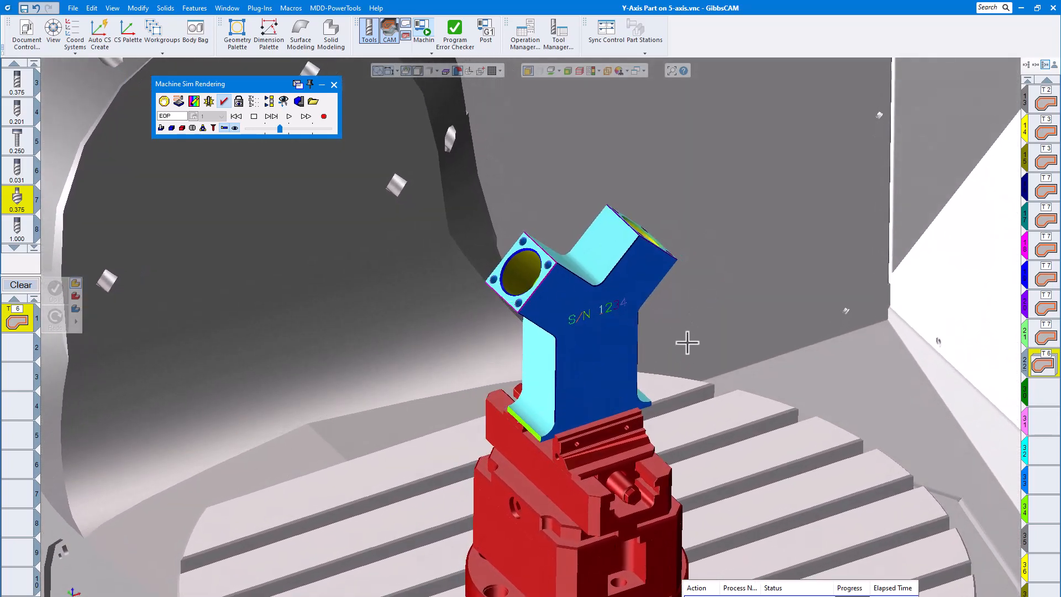
pyautogui.moveTo(673, 347)
pyautogui.mouseDown(button='middle')
pyautogui.moveTo(675, 320)
pyautogui.moveTo(674, 345)
pyautogui.moveTo(632, 360)
pyautogui.moveTo(659, 362)
pyautogui.mouseUp(button='middle')
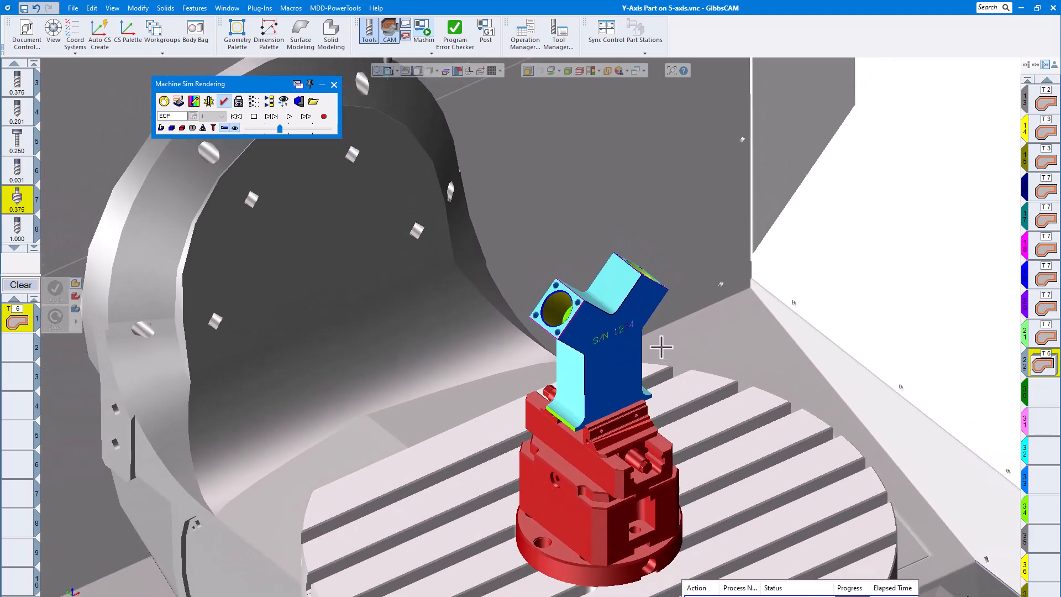
pyautogui.scroll(5, 662, 347)
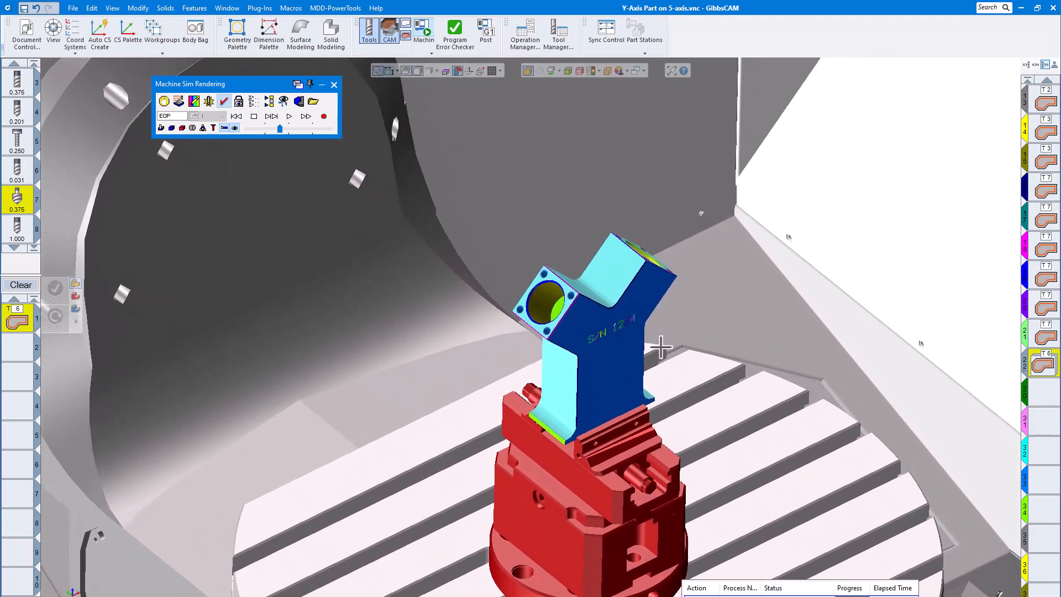
# - Create tool 9 as a key cutter and close the machine simulation
pyautogui.click(13, 247)
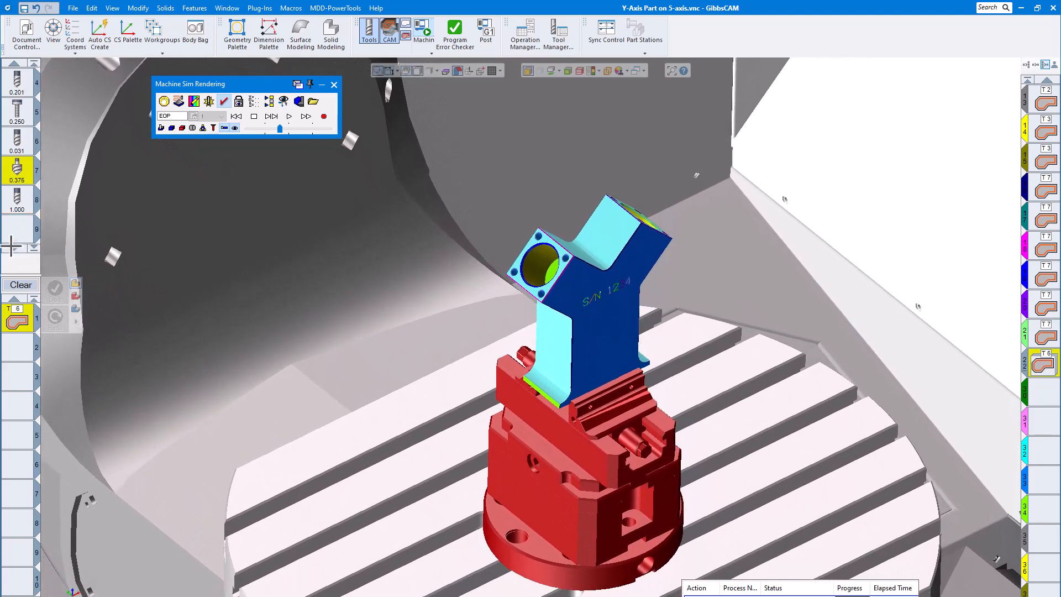
pyautogui.click(11, 247)
pyautogui.doubleClick(18, 201)
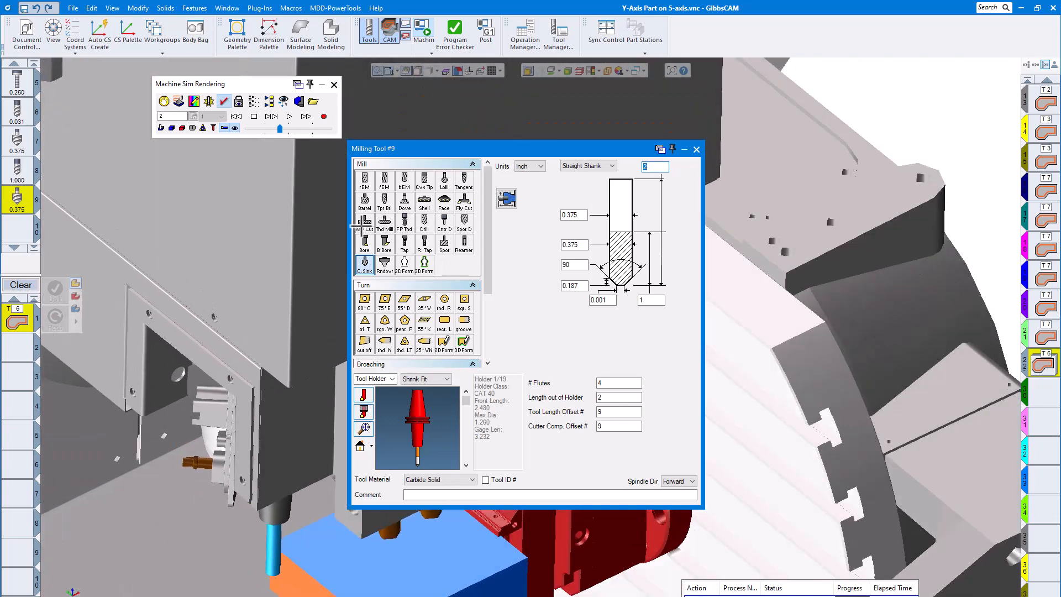
pyautogui.click(365, 221)
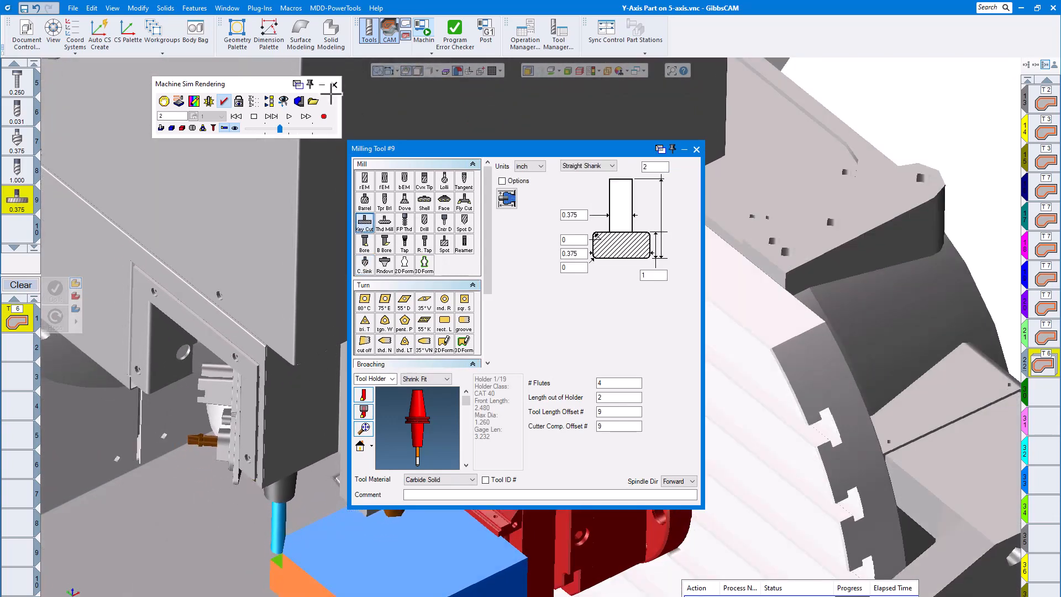
pyautogui.click(334, 84)
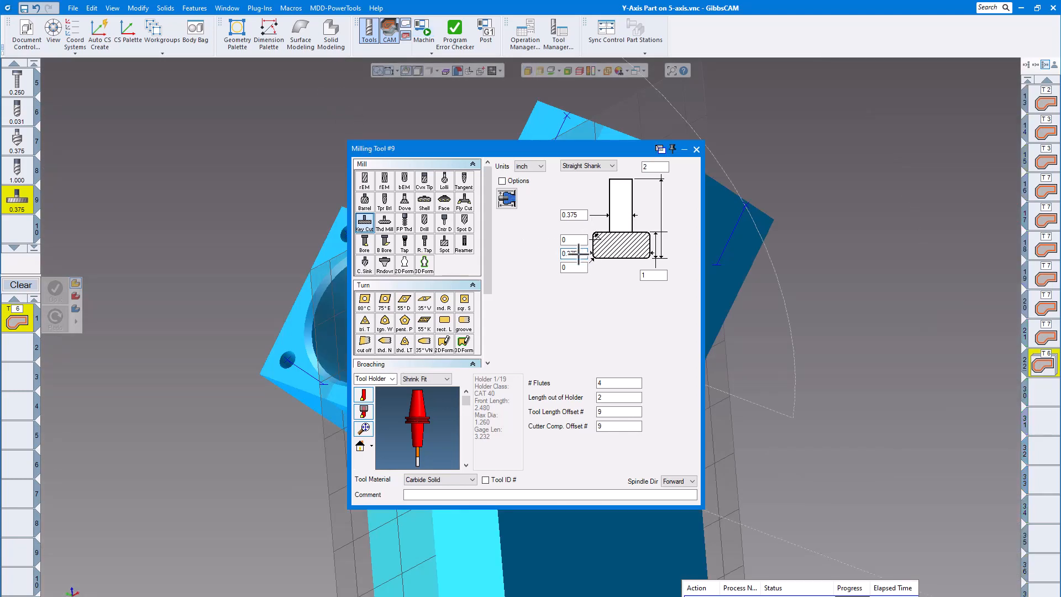
# - Set the key cutter's cutting diameter to 4, shank diameter to 0.75 and cutting height to 0.125, and close the tool definition
pyautogui.moveTo(577, 253); pyautogui.dragTo(548, 252)
pyautogui.write('4')
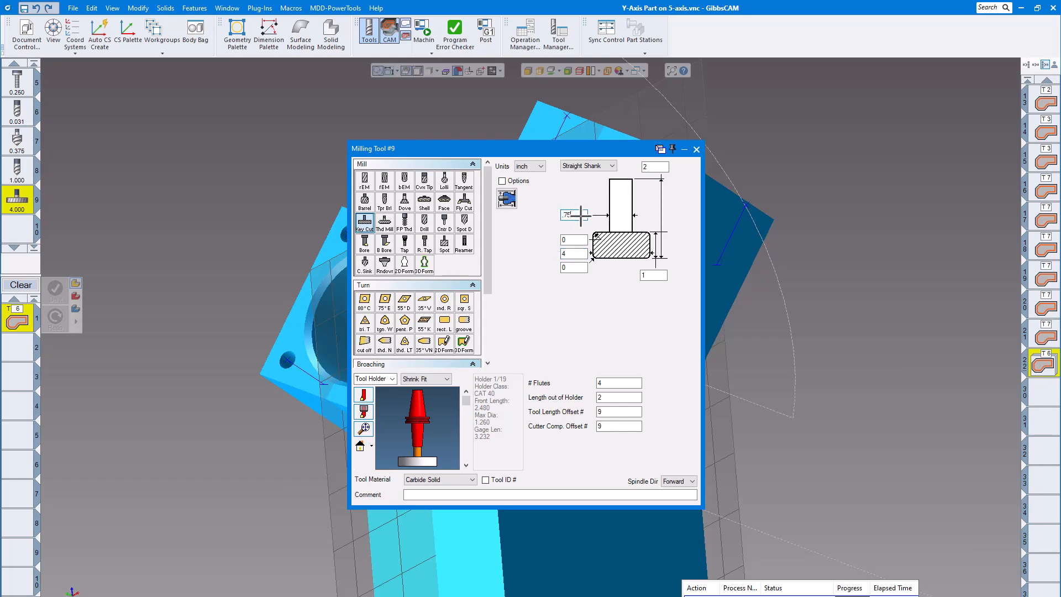
pyautogui.click(657, 275)
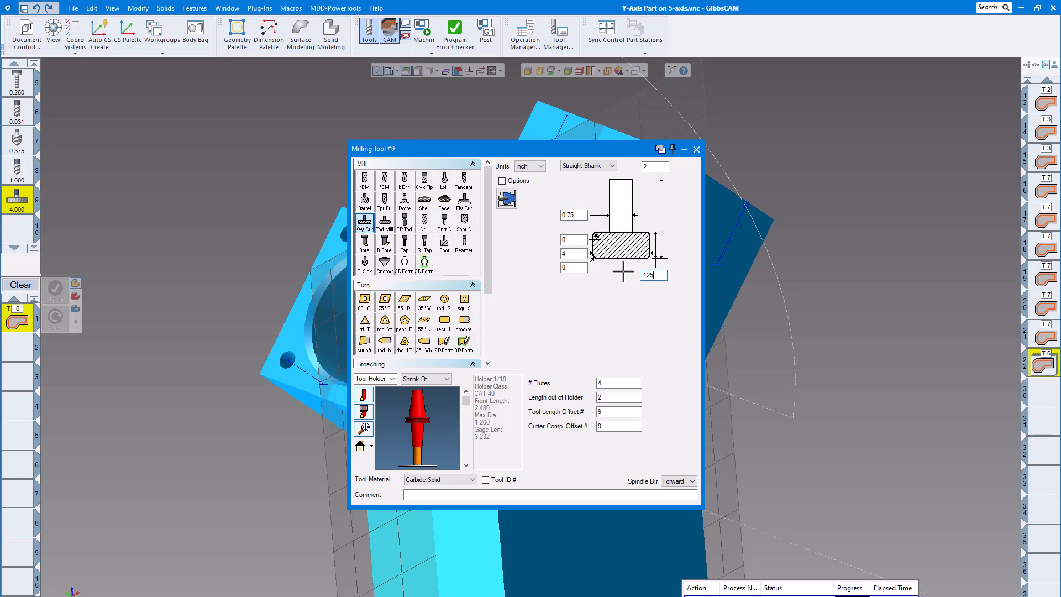
pyautogui.click(436, 442)
pyautogui.scroll(3, 403, 456)
pyautogui.scroll(-1, 410, 456)
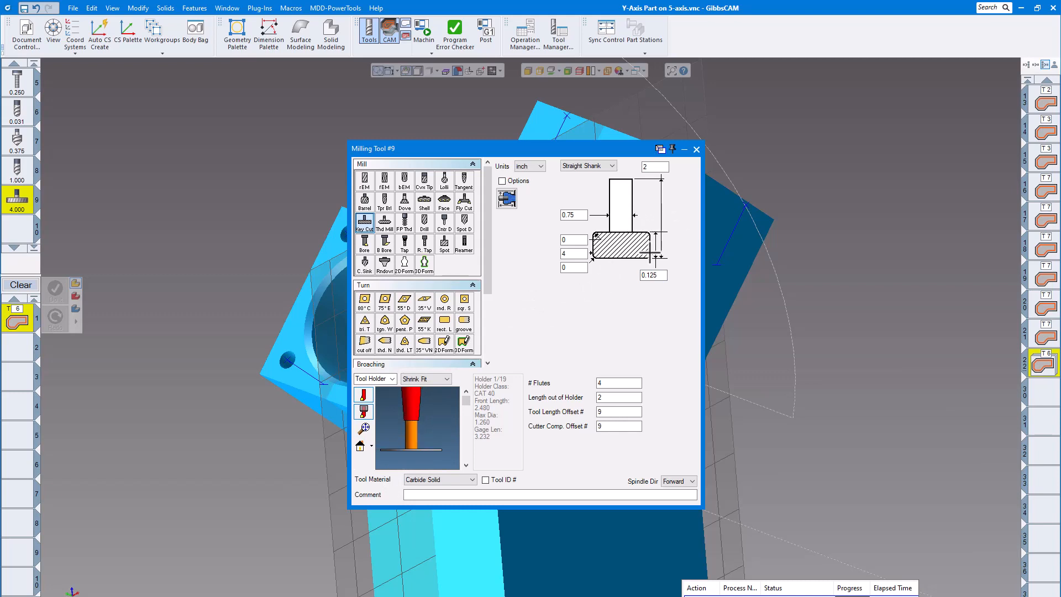
pyautogui.click(695, 149)
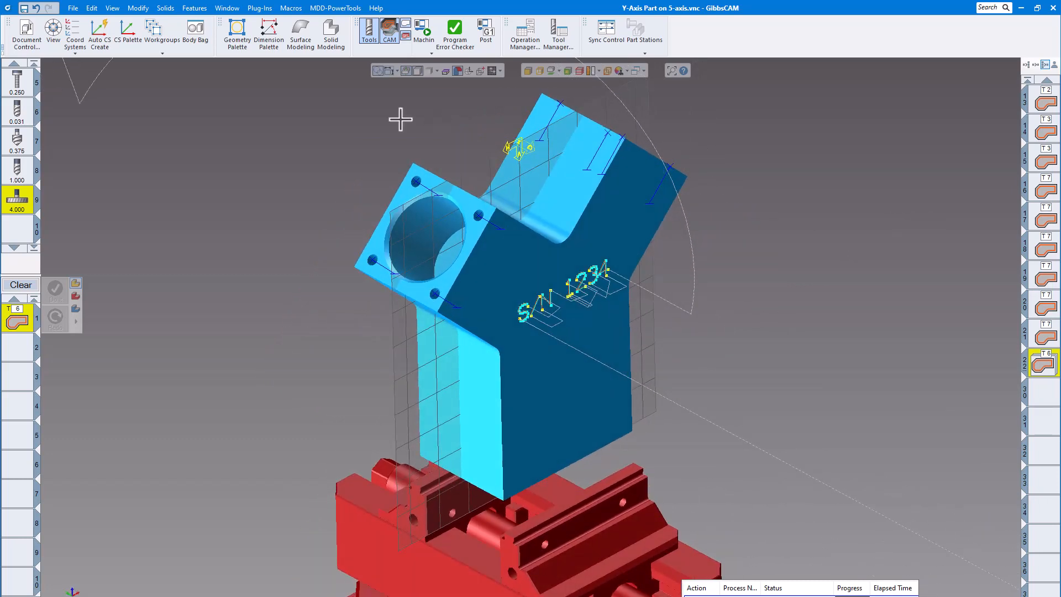
# - Make the TOP coordinate system and the TOP workgroup active, and close the workgroup list
pyautogui.click(75, 30)
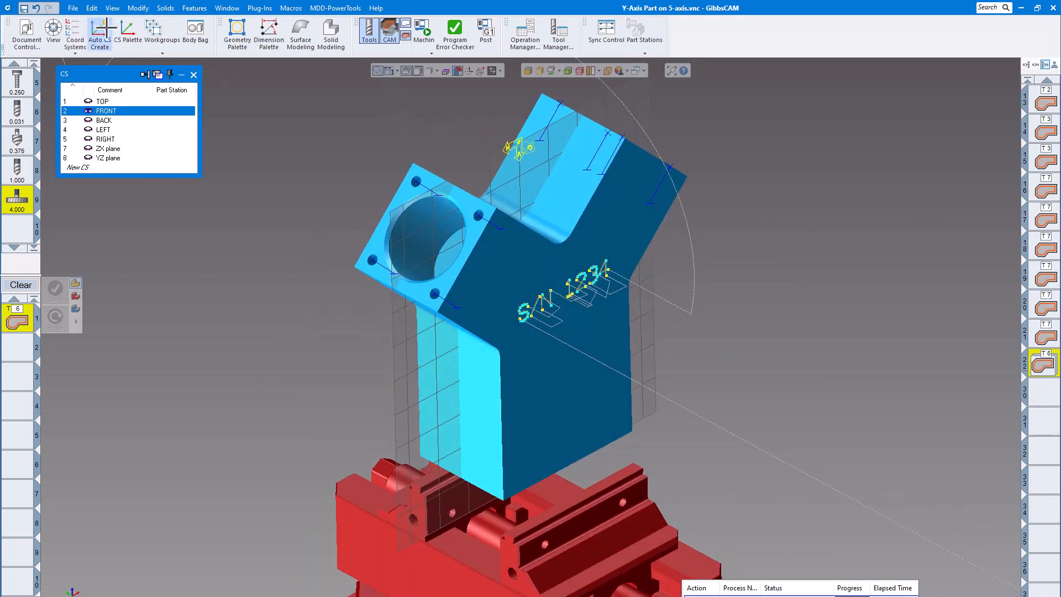
pyautogui.click(149, 29)
pyautogui.click(101, 101)
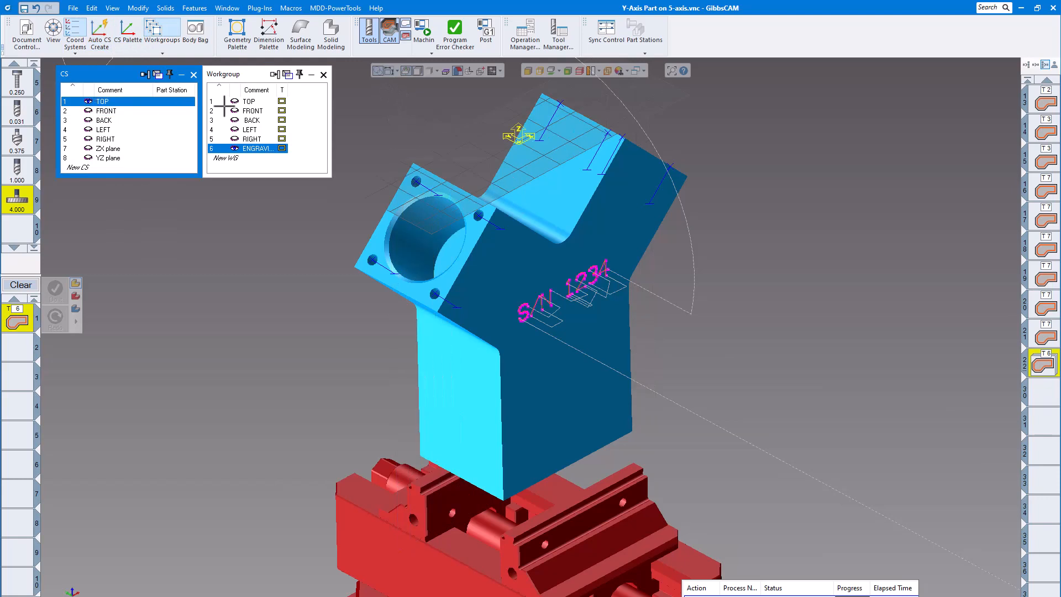
pyautogui.click(249, 102)
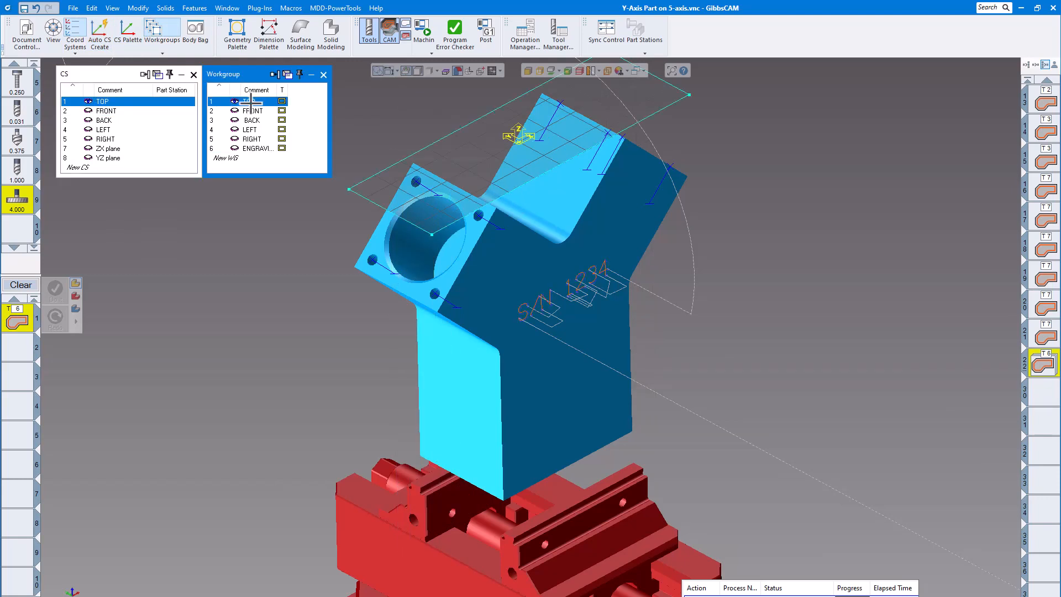
pyautogui.click(324, 75)
# - Extract the edges of the part's bottom face as geometry in the TOP workgroup
pyautogui.moveTo(500, 180); pyautogui.dragTo(502, 168, button='middle')
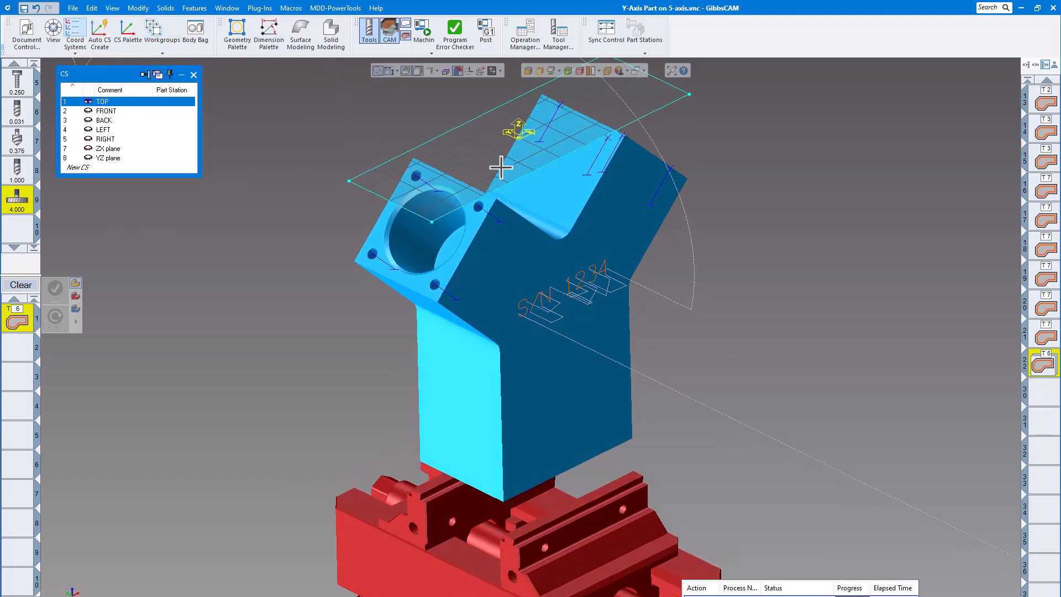
pyautogui.moveTo(582, 242); pyautogui.dragTo(553, 86, button='middle')
pyautogui.scroll(3, 669, 313)
pyautogui.click(536, 394)
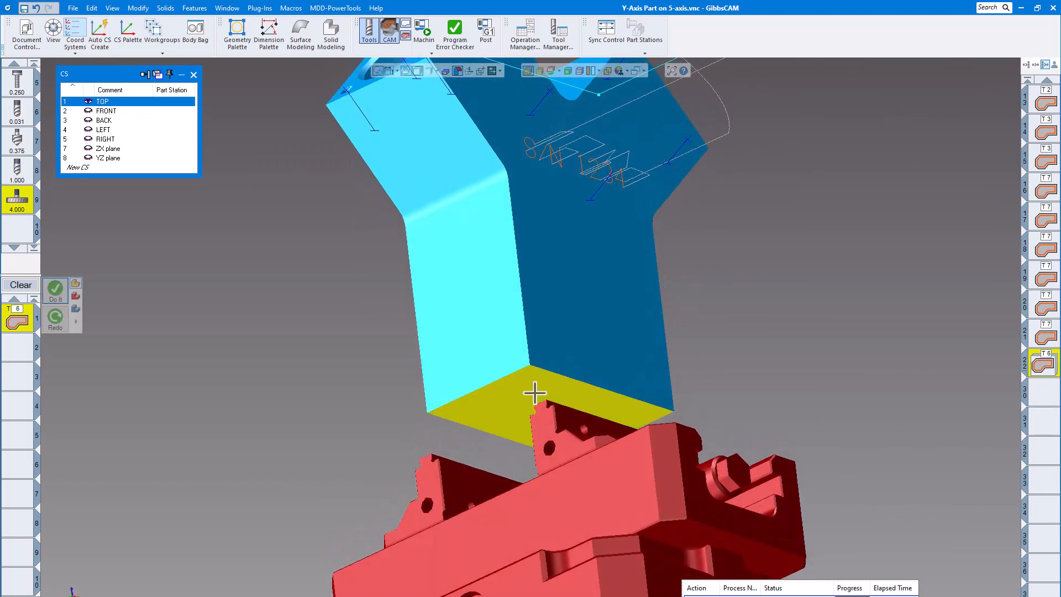
pyautogui.rightClick(532, 393)
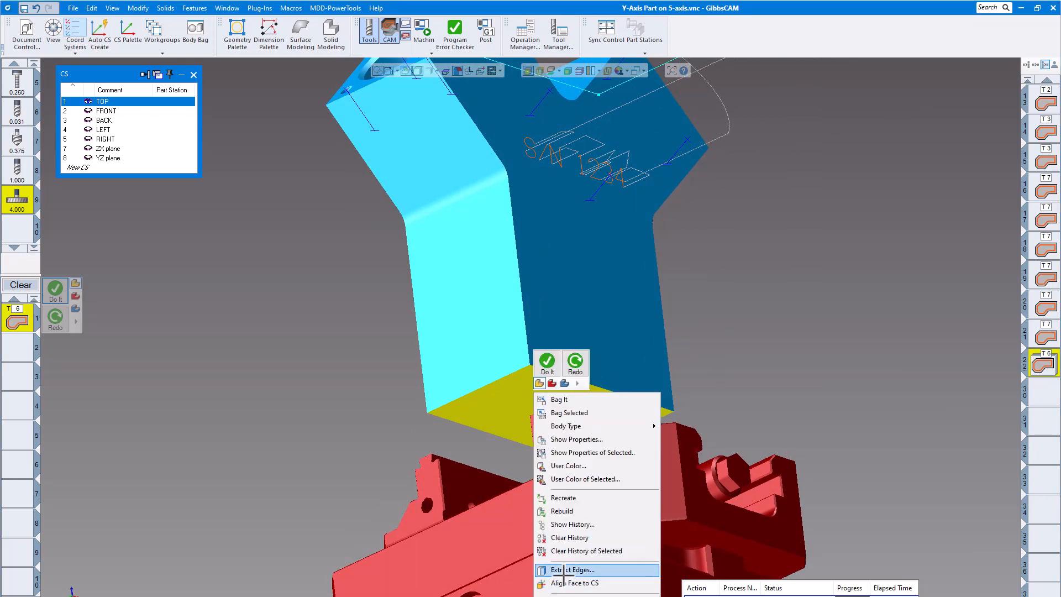
pyautogui.click(551, 570)
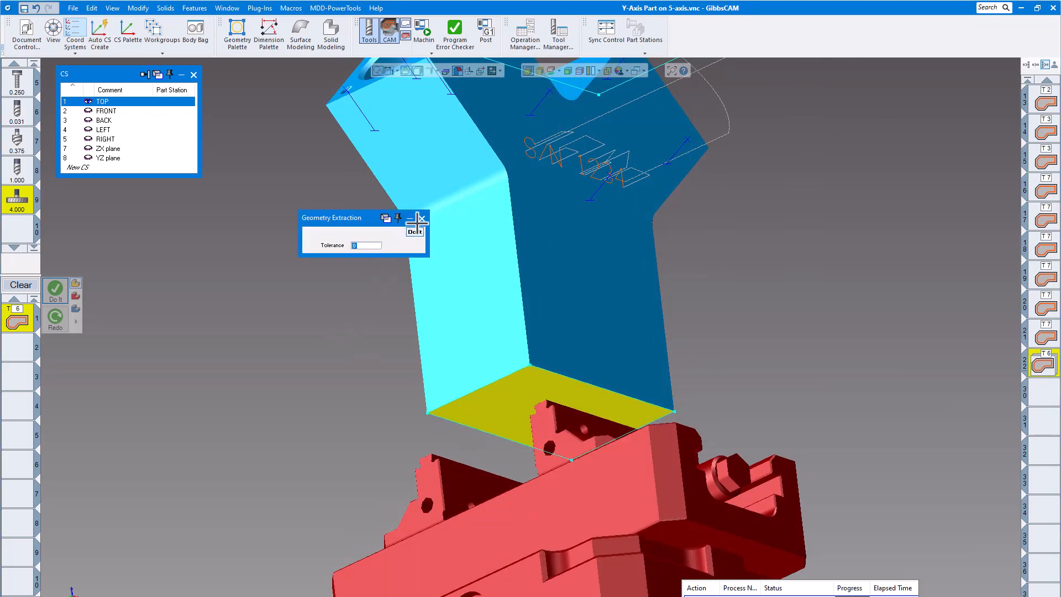
# - Run the geometry extraction to create the outline of the part's bottom face and view the resulting outline
pyautogui.click(414, 232)
pyautogui.moveTo(784, 298); pyautogui.dragTo(410, 334, button='middle')
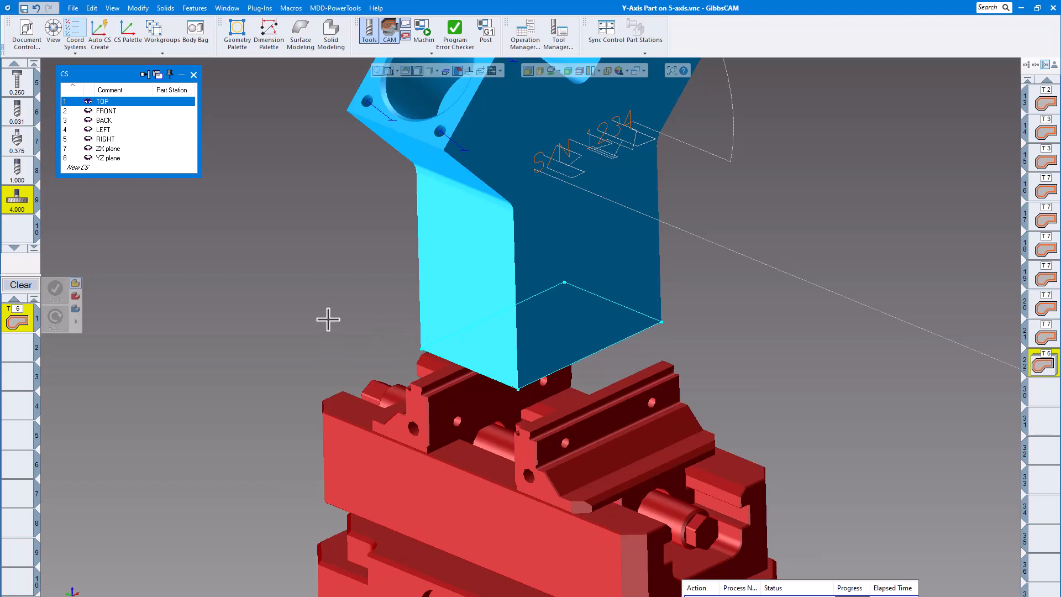
pyautogui.moveTo(495, 357); pyautogui.dragTo(654, 346, button='middle')
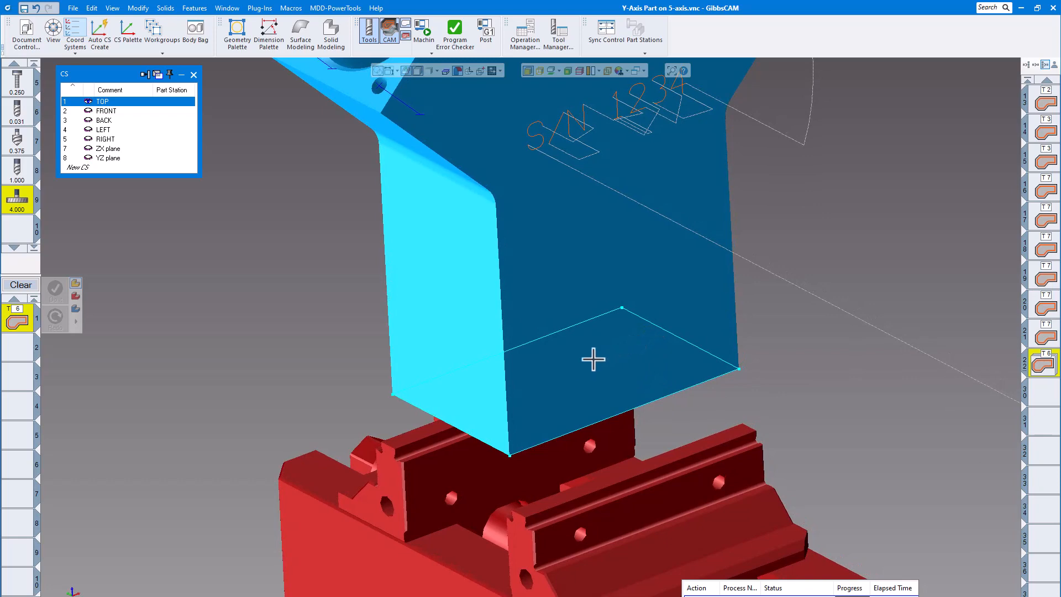
pyautogui.moveTo(592, 360); pyautogui.dragTo(578, 363, button='middle')
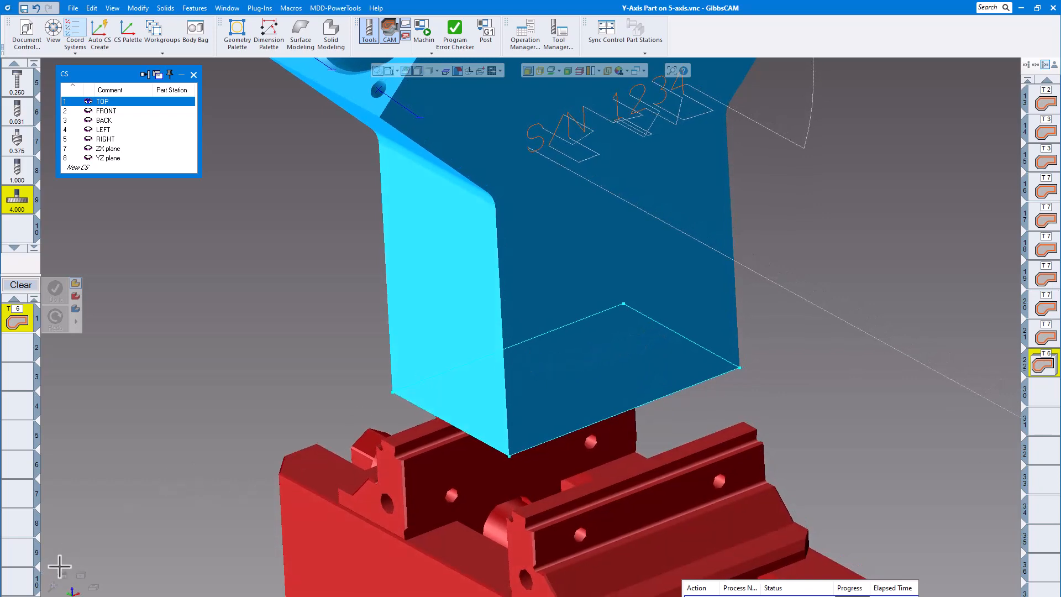
# - Create a rectangle of X 2 by Y 0.125 centred at X 0, Y 0, Z -6, and close the geometry palette and coordinate system list
pyautogui.click(77, 576)
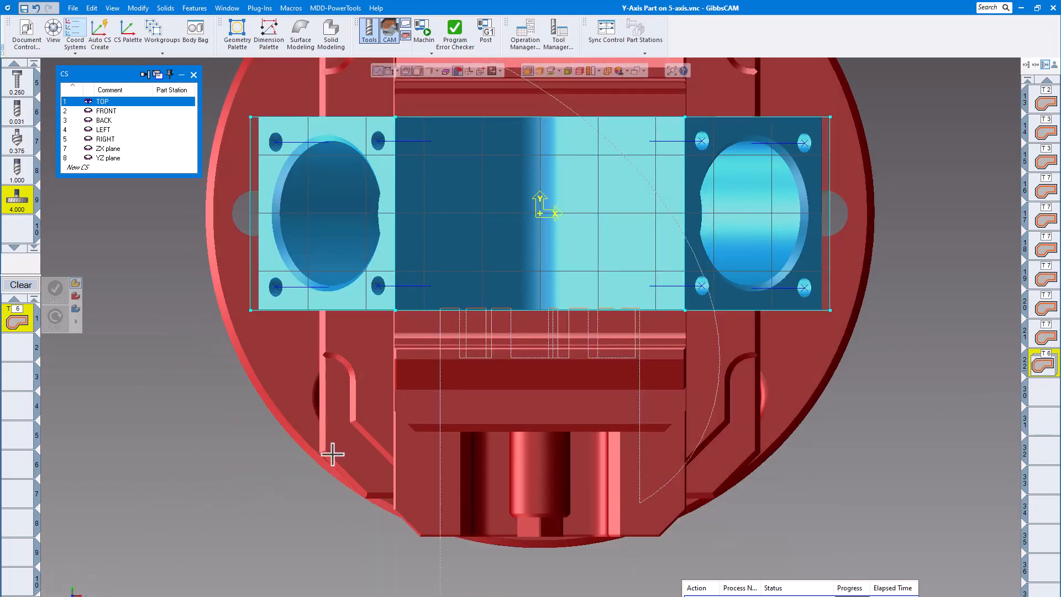
pyautogui.scroll(1, 525, 296)
pyautogui.scroll(-2, 524, 297)
pyautogui.keyDown('shift'); pyautogui.moveTo(522, 293); pyautogui.dragTo(493, 435, button='middle'); pyautogui.keyUp('shift')
pyautogui.scroll(1, 497, 424)
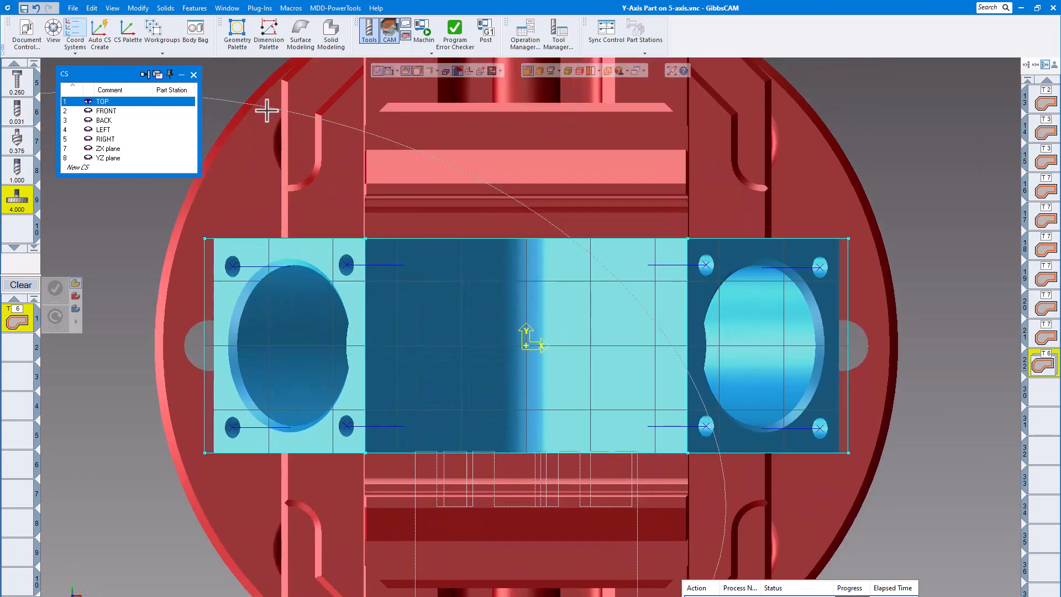
pyautogui.click(236, 31)
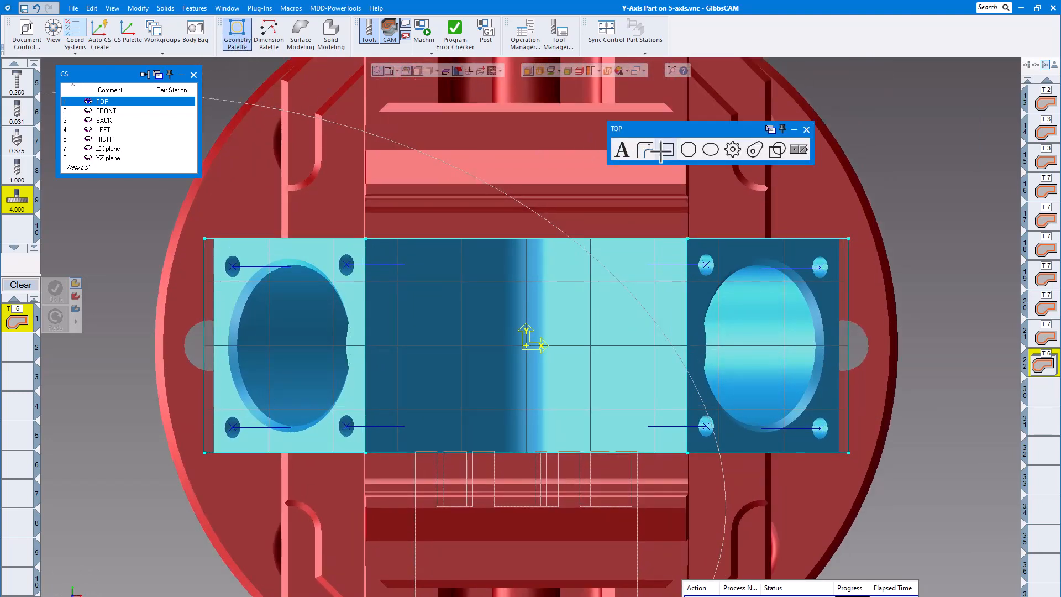
pyautogui.click(667, 150)
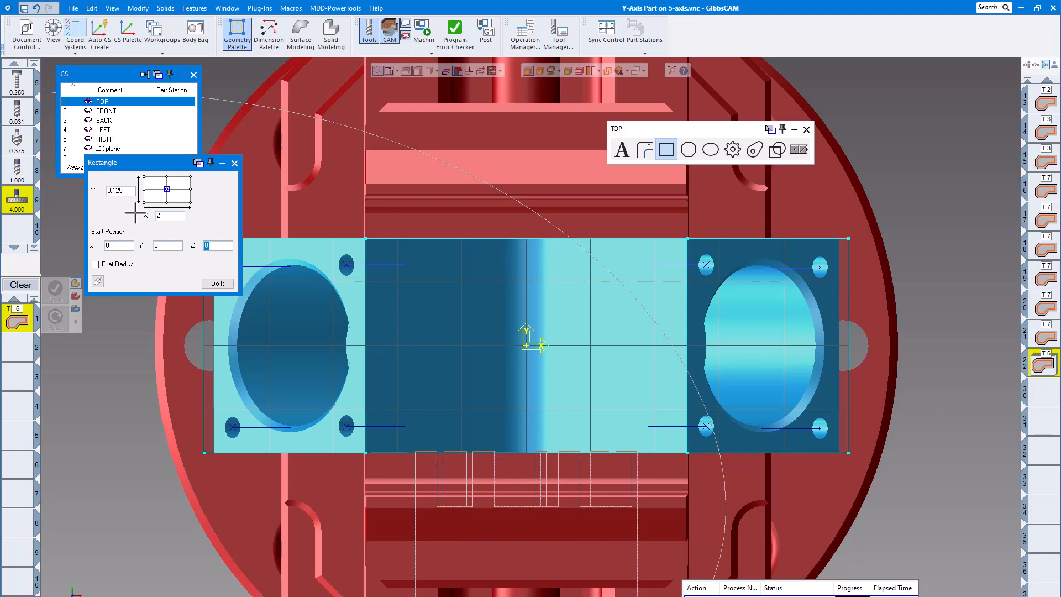
pyautogui.moveTo(135, 212); pyautogui.dragTo(346, 287, button='middle')
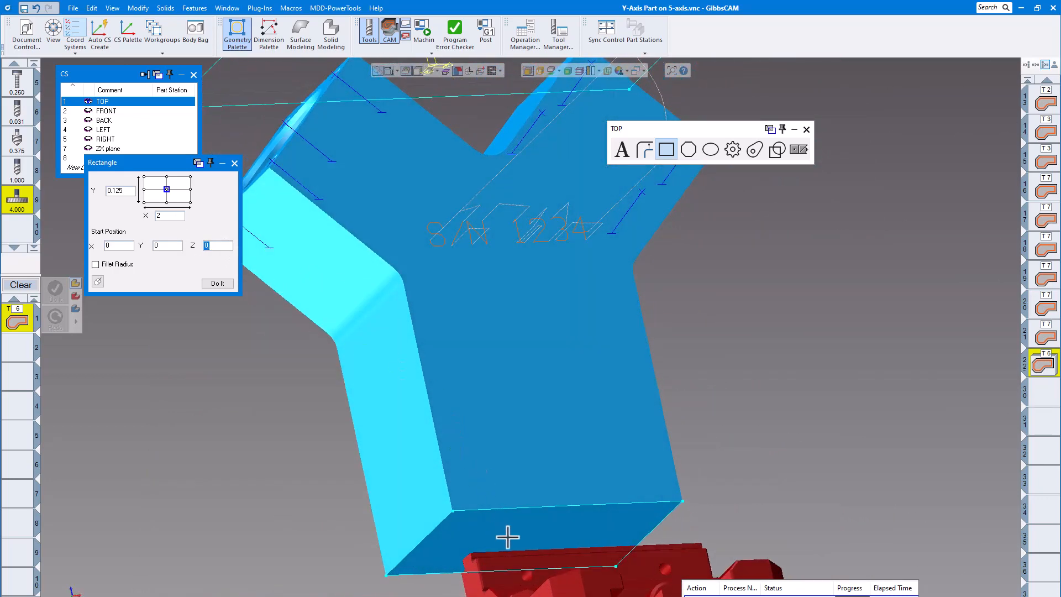
pyautogui.click(217, 284)
pyautogui.moveTo(415, 377); pyautogui.dragTo(612, 387, button='middle')
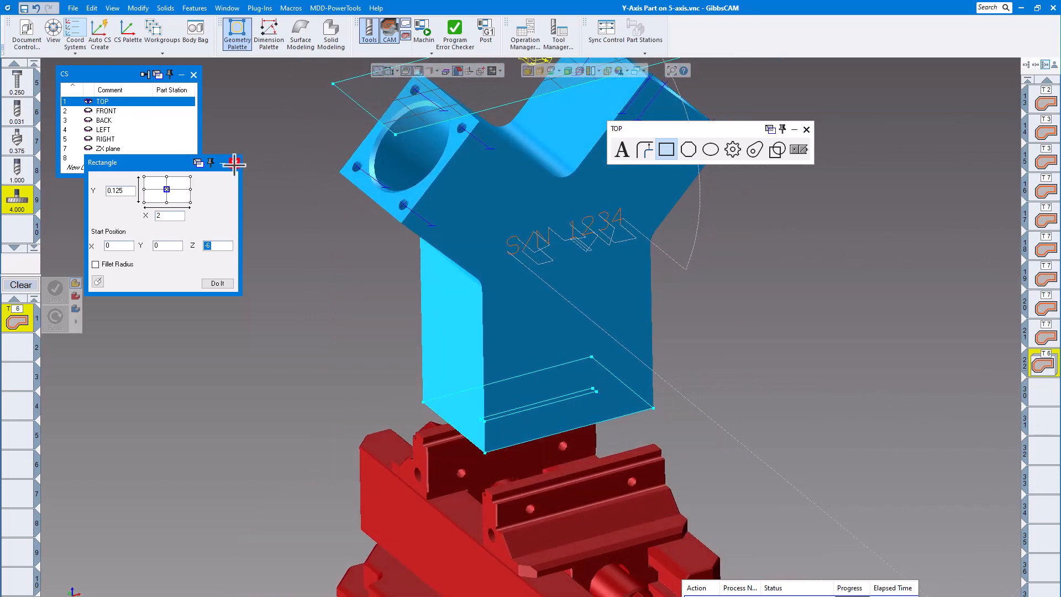
pyautogui.click(235, 163)
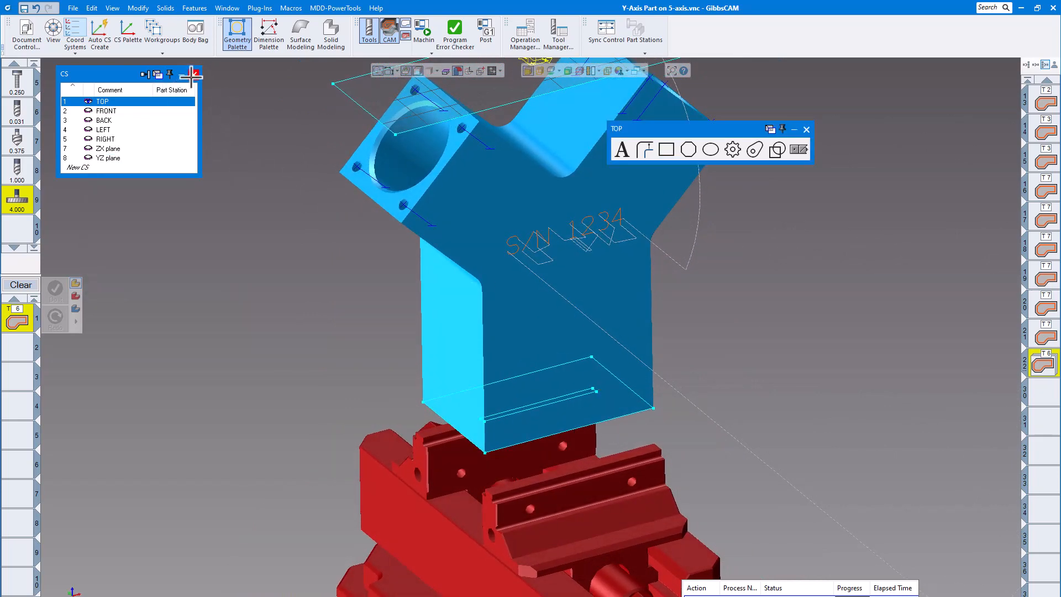
pyautogui.click(194, 74)
pyautogui.click(807, 129)
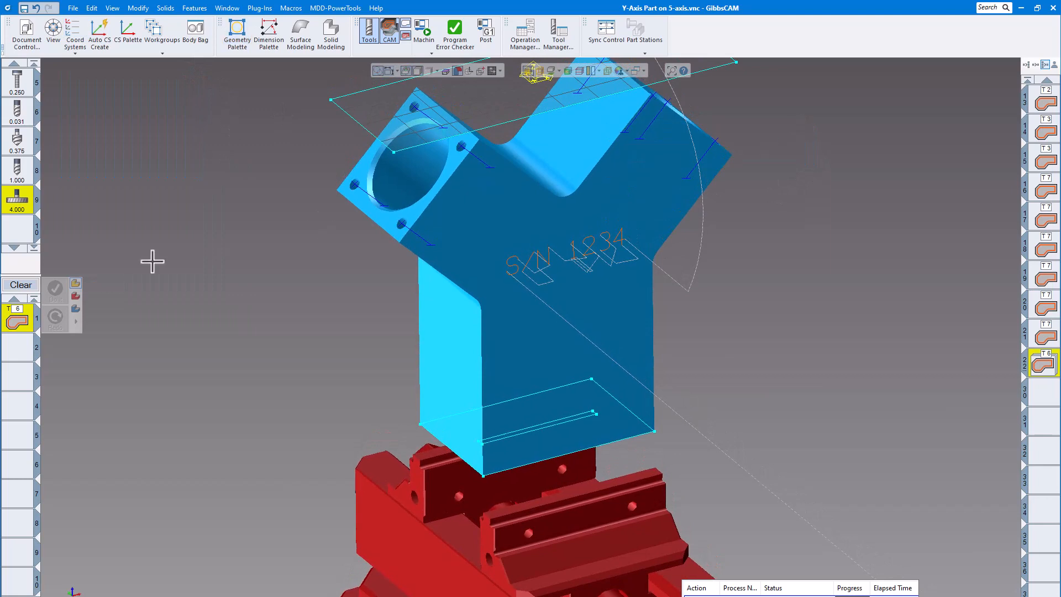
# - Clear the process list and start a new Contour process with the 4.000 key cutter
pyautogui.click(22, 285)
pyautogui.click(23, 311)
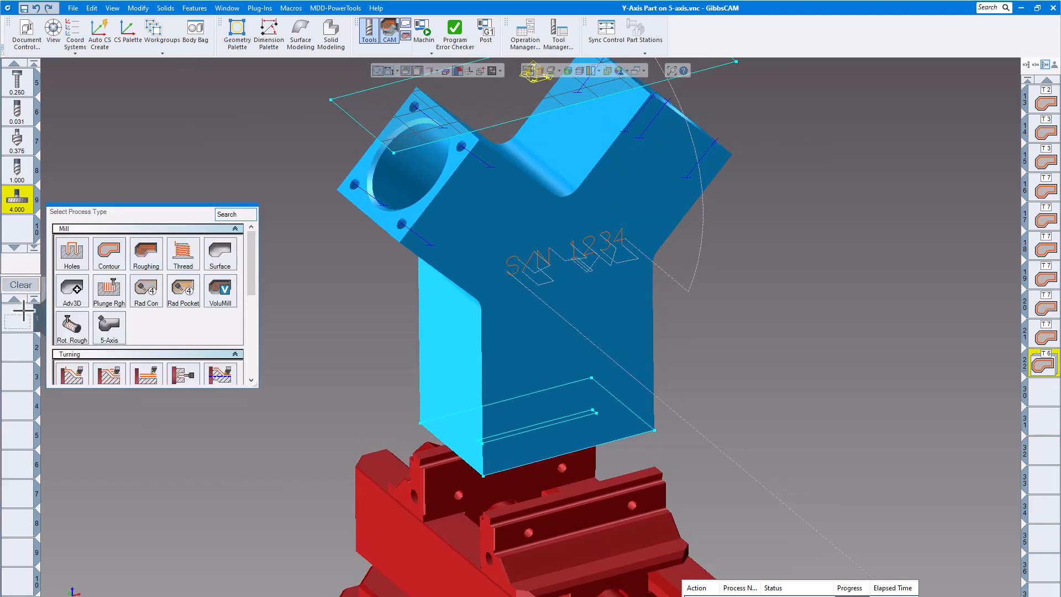
pyautogui.click(113, 257)
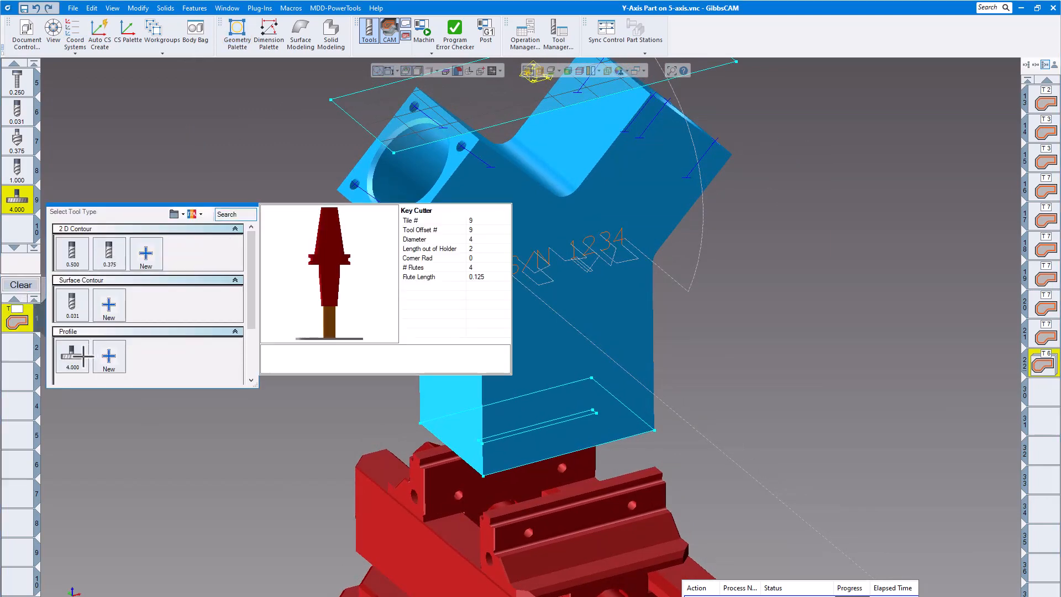
pyautogui.click(78, 357)
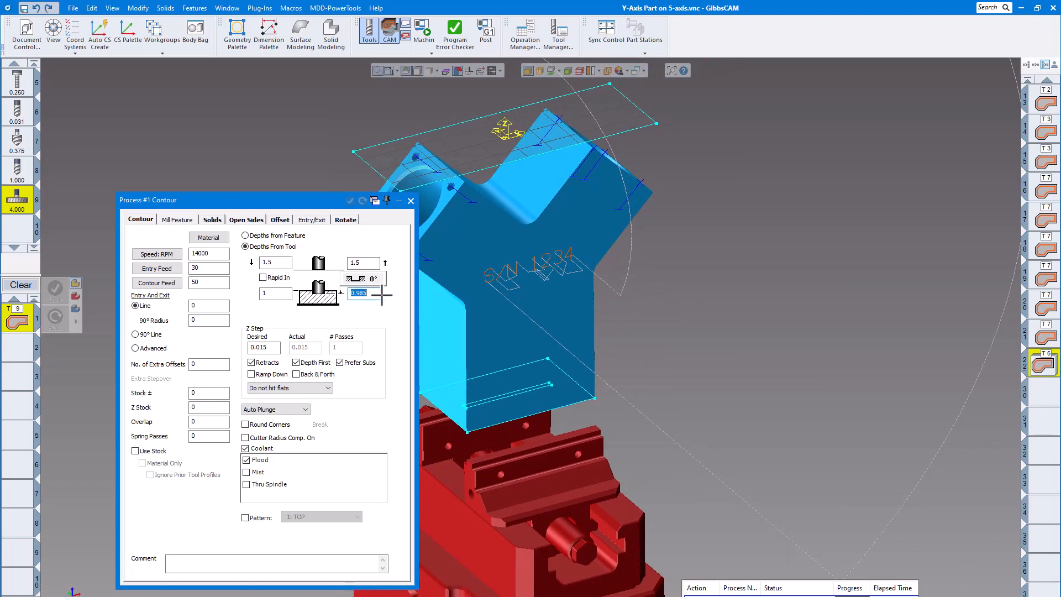
# - Set the contour process's final depth to -6.125 and close the process settings
pyautogui.scroll(1, 533, 438)
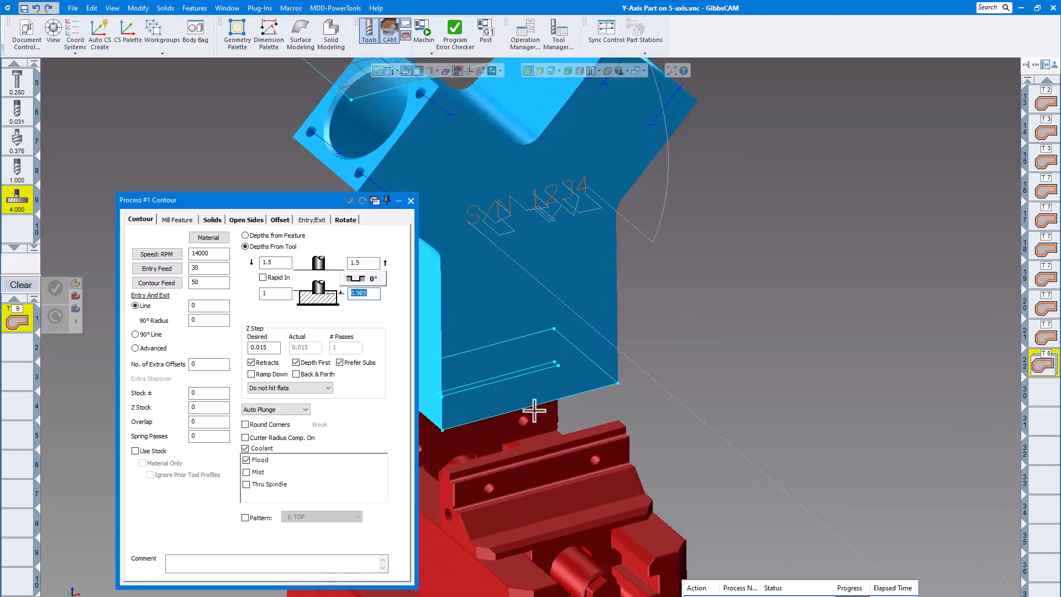
pyautogui.moveTo(535, 411); pyautogui.dragTo(519, 386, button='middle')
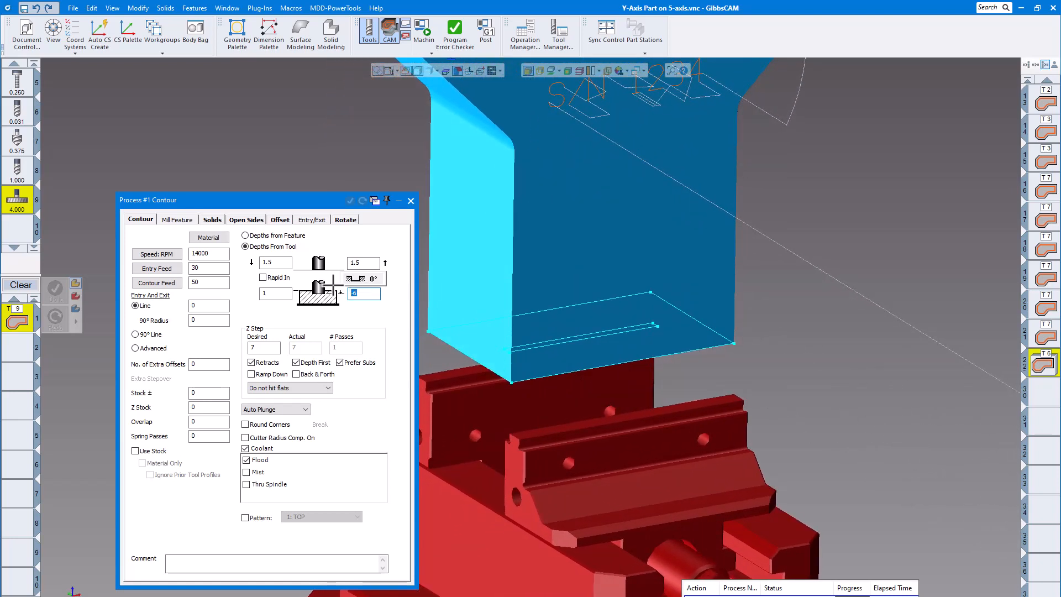
pyautogui.write('-6.125')
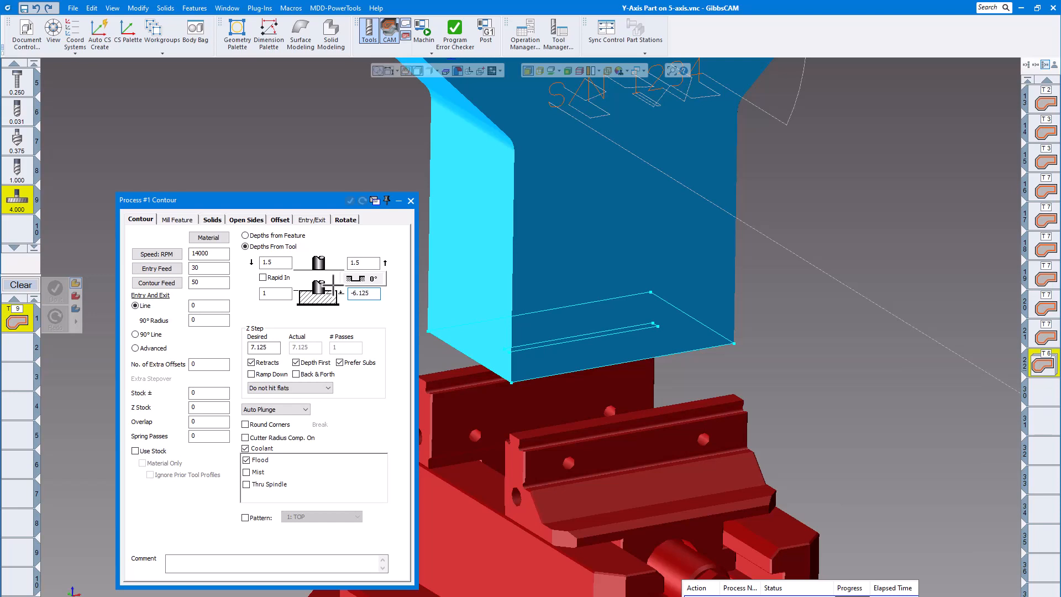
pyautogui.moveTo(543, 372); pyautogui.dragTo(555, 324, button='middle')
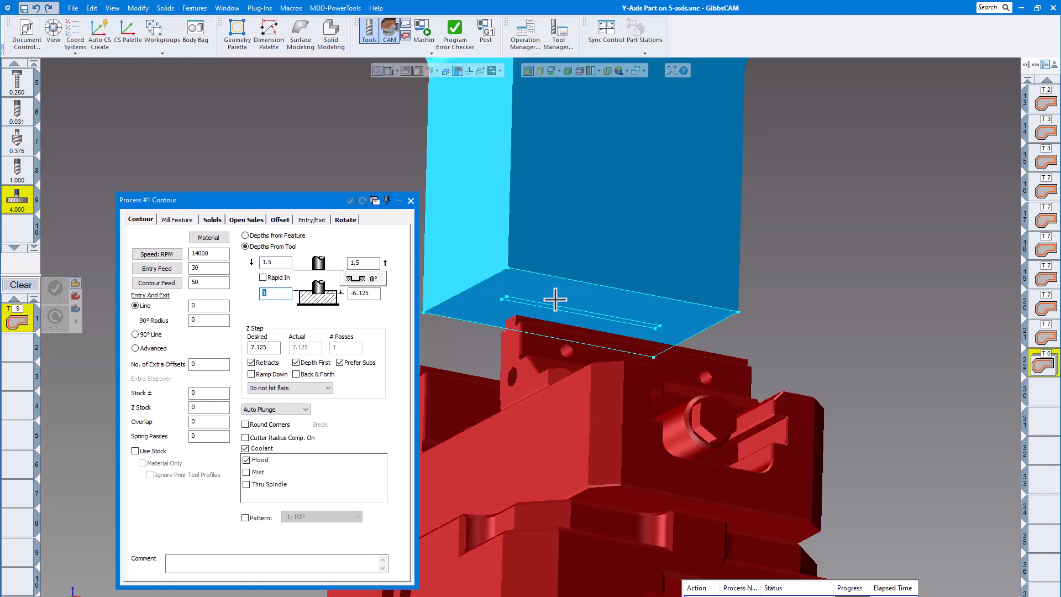
pyautogui.moveTo(309, 340); pyautogui.dragTo(356, 305, button='middle')
pyautogui.click(411, 201)
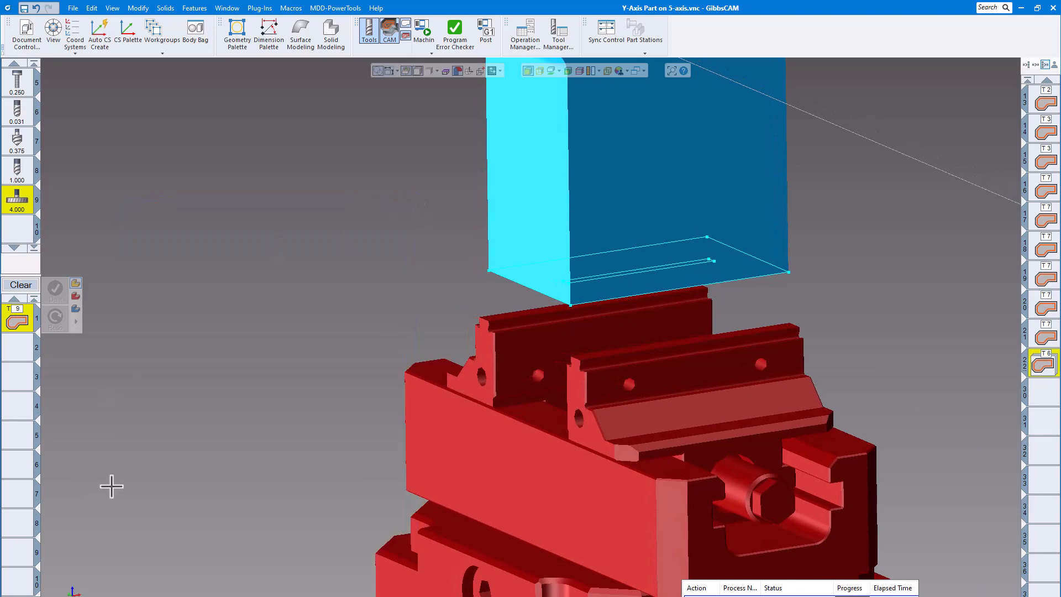
# - Try to use the small rectangle's front edge as the contour, with its start and end points placed off the part
pyautogui.click(62, 574)
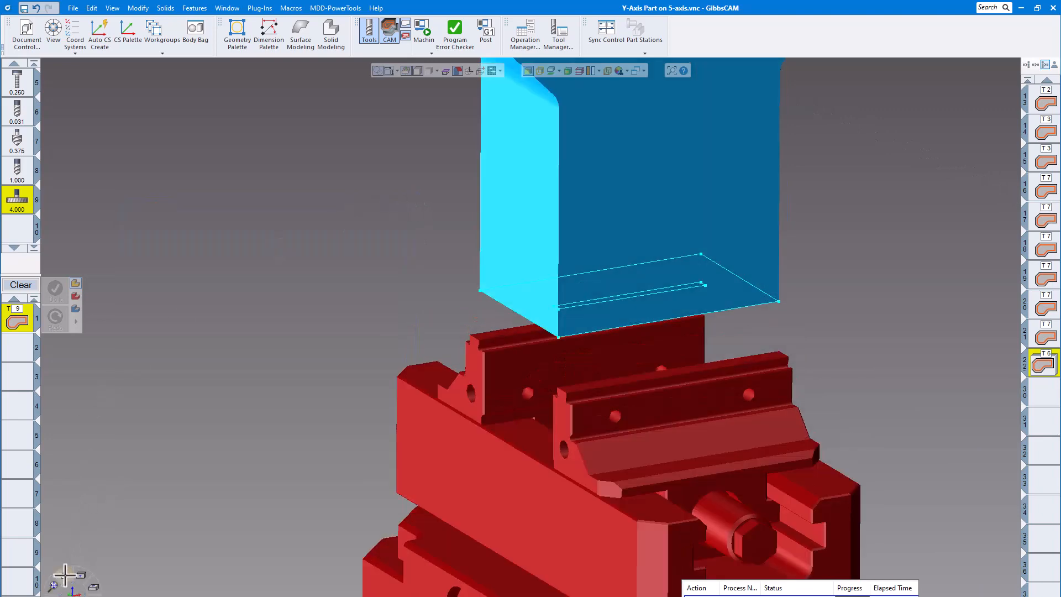
pyautogui.scroll(-2, 335, 465)
pyautogui.scroll(3, 444, 481)
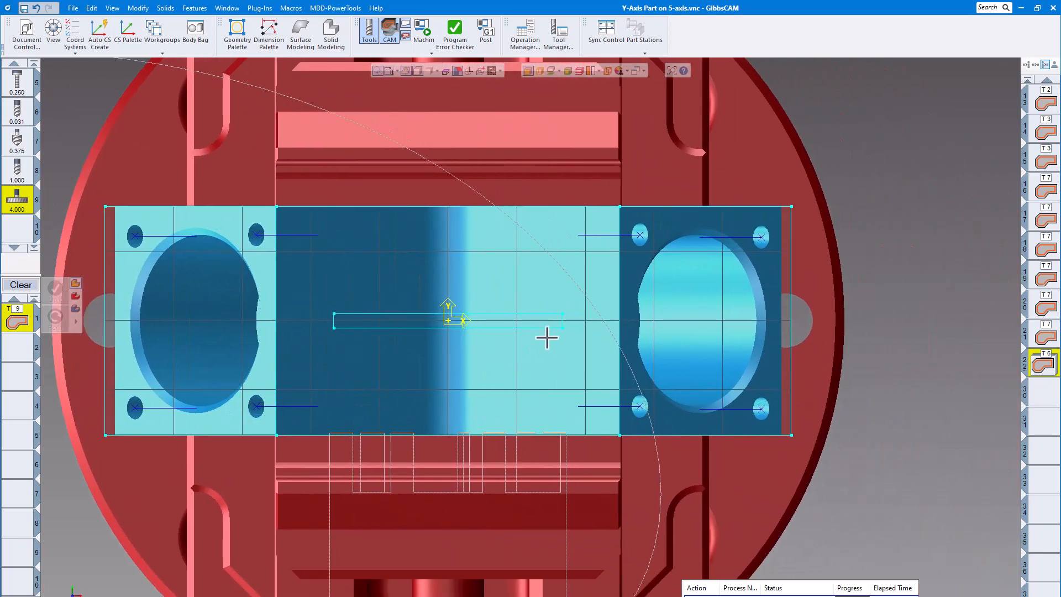
pyautogui.click(554, 329)
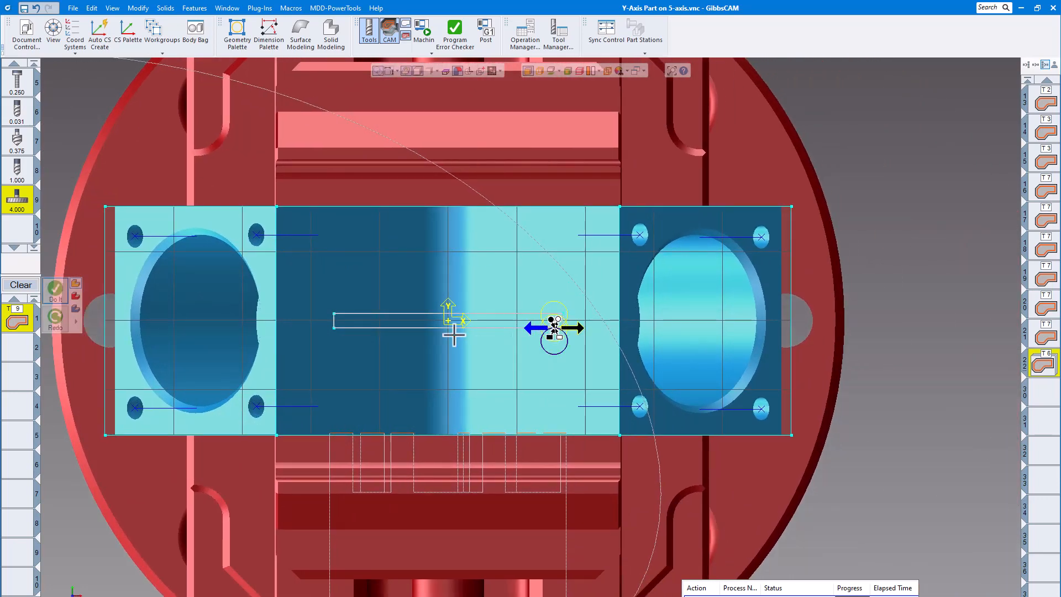
pyautogui.click(458, 330)
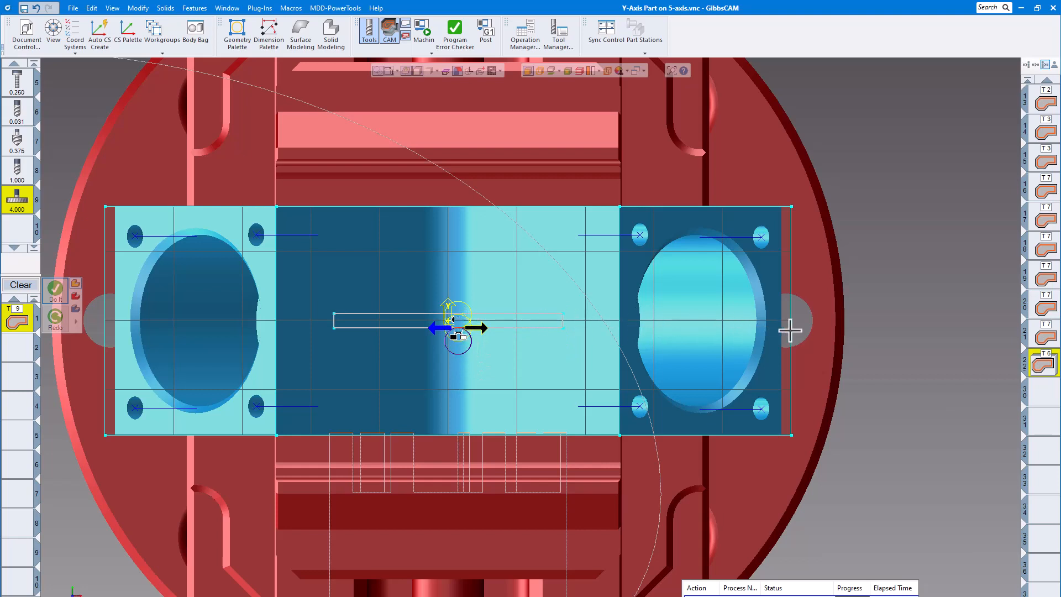
pyautogui.scroll(-3, 768, 368)
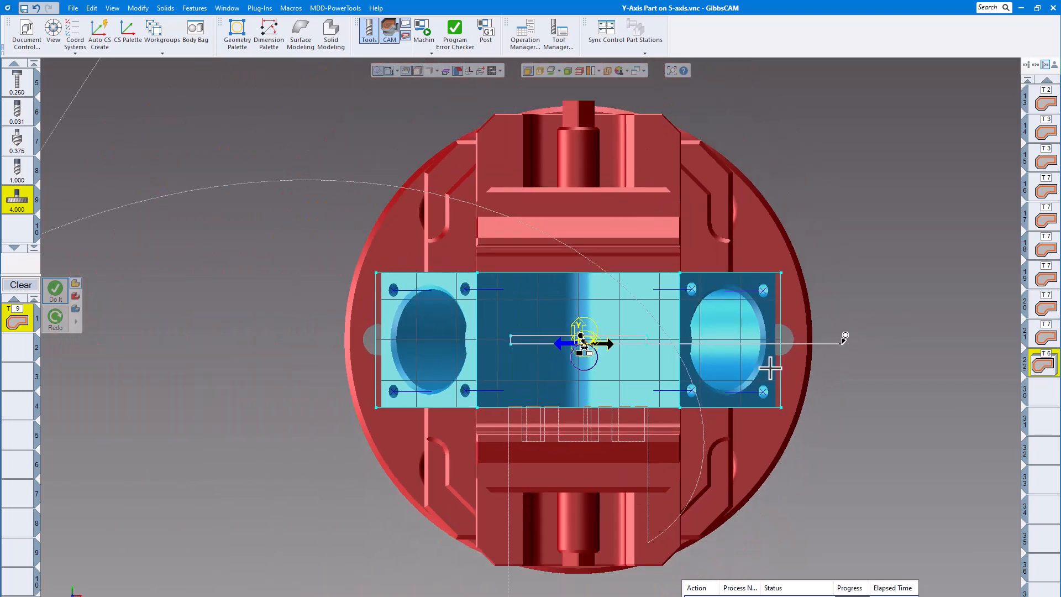
pyautogui.scroll(4, 643, 346)
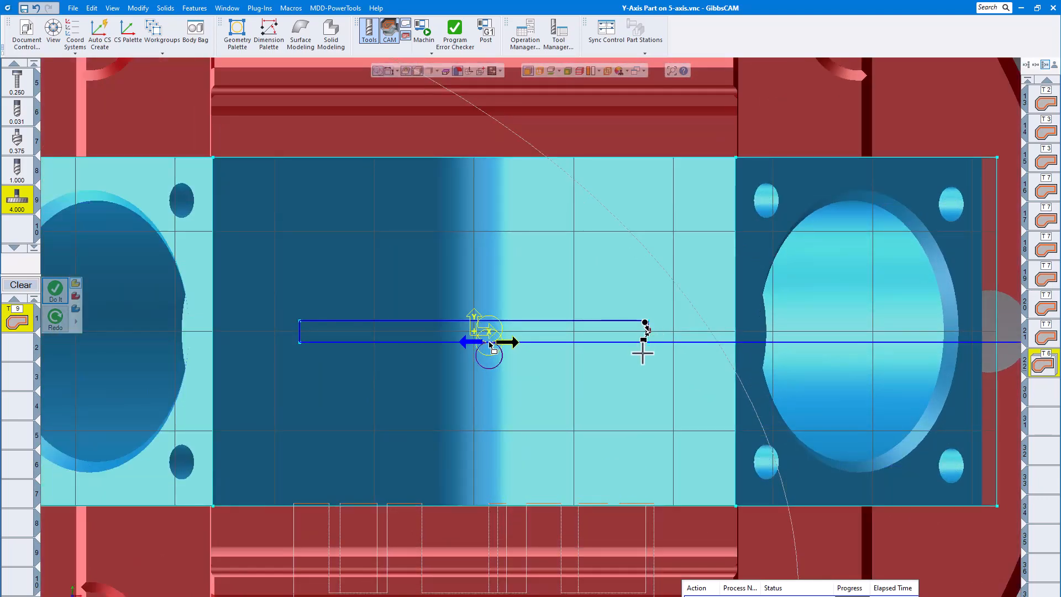
pyautogui.scroll(-3, 649, 331)
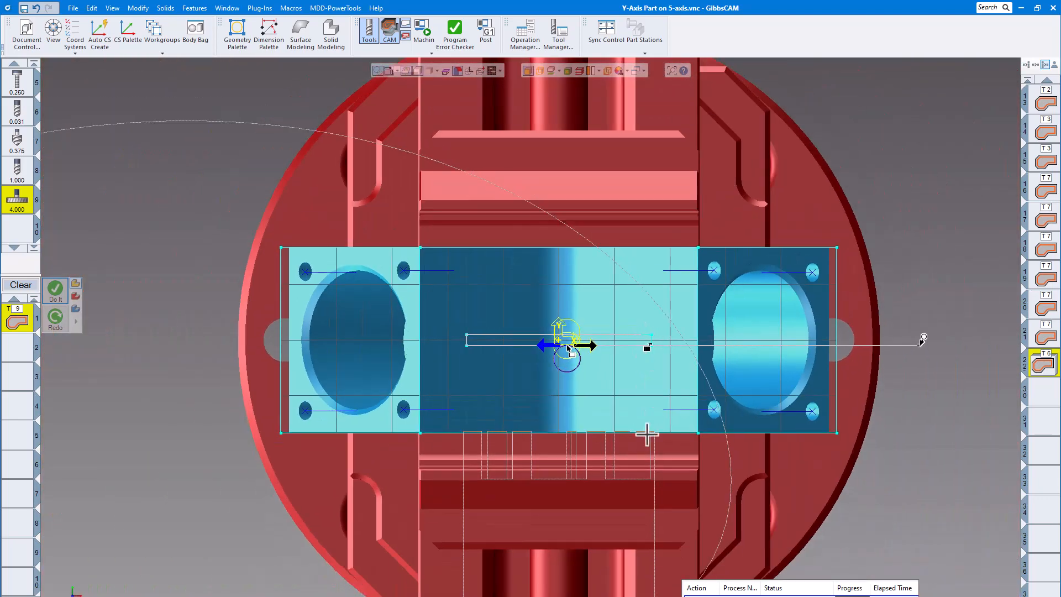
pyautogui.click(649, 468)
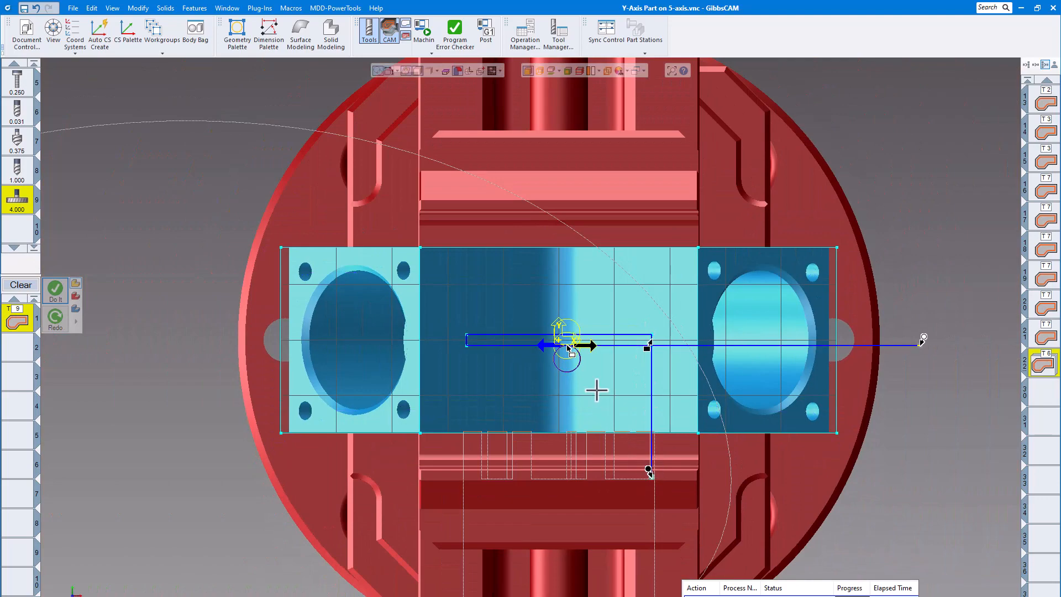
pyautogui.moveTo(548, 351); pyautogui.dragTo(455, 135, button='middle')
# - Leave CAM mode to place two free points at Z 0 on a 0.1 grid, clear of the fixture's front-right side, and return to CAM mode
pyautogui.click(389, 32)
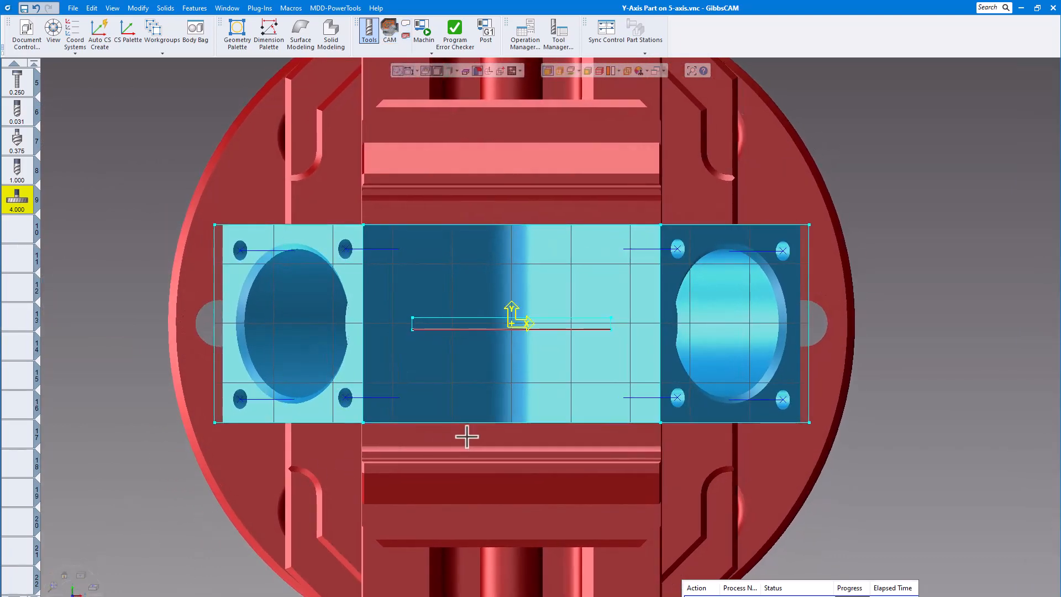
pyautogui.click(236, 32)
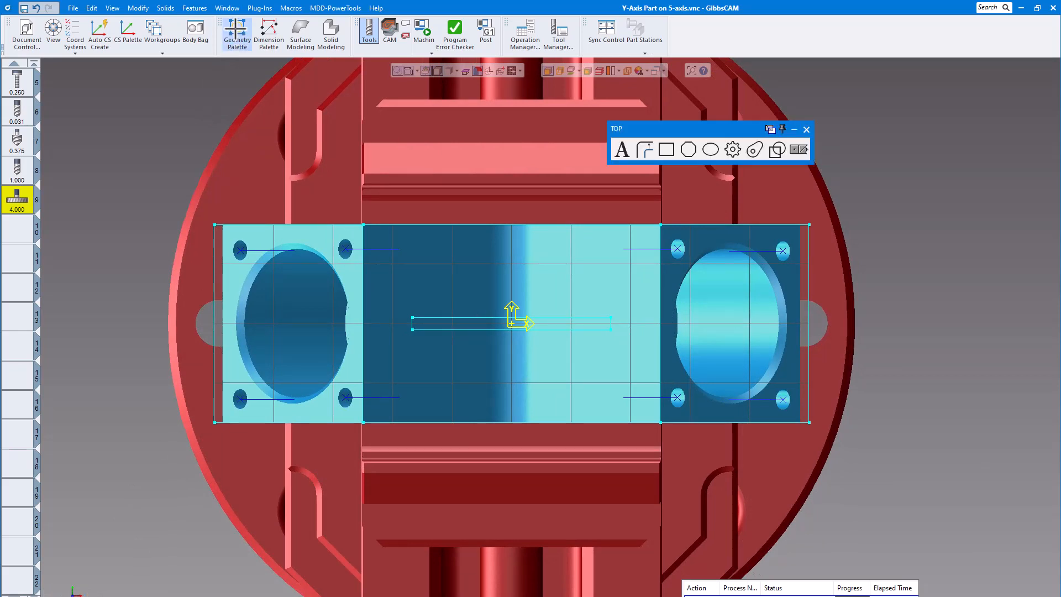
pyautogui.moveTo(663, 129); pyautogui.dragTo(352, 82)
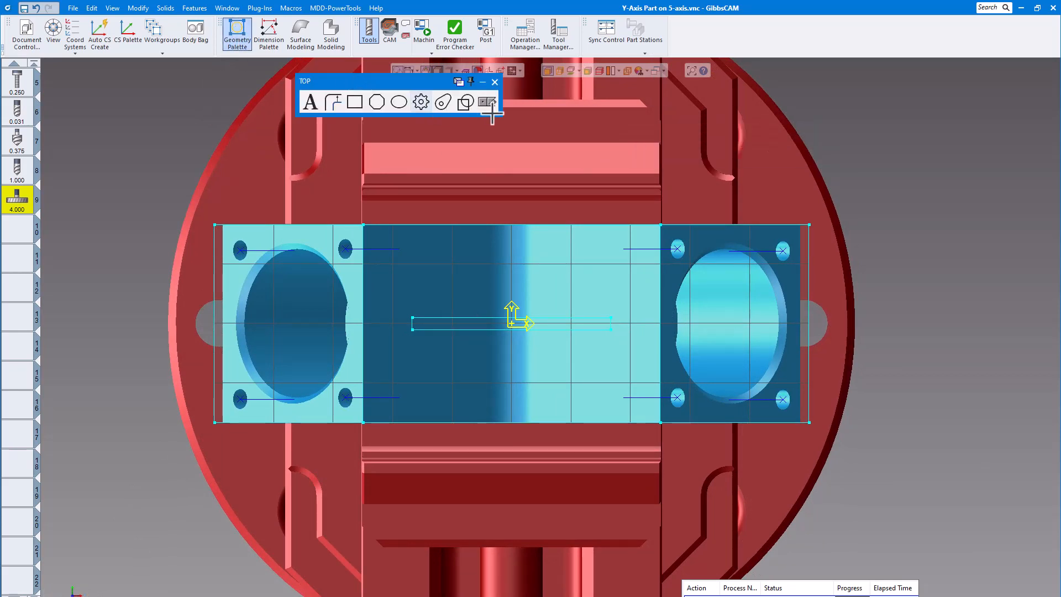
pyautogui.click(486, 102)
pyautogui.click(487, 102)
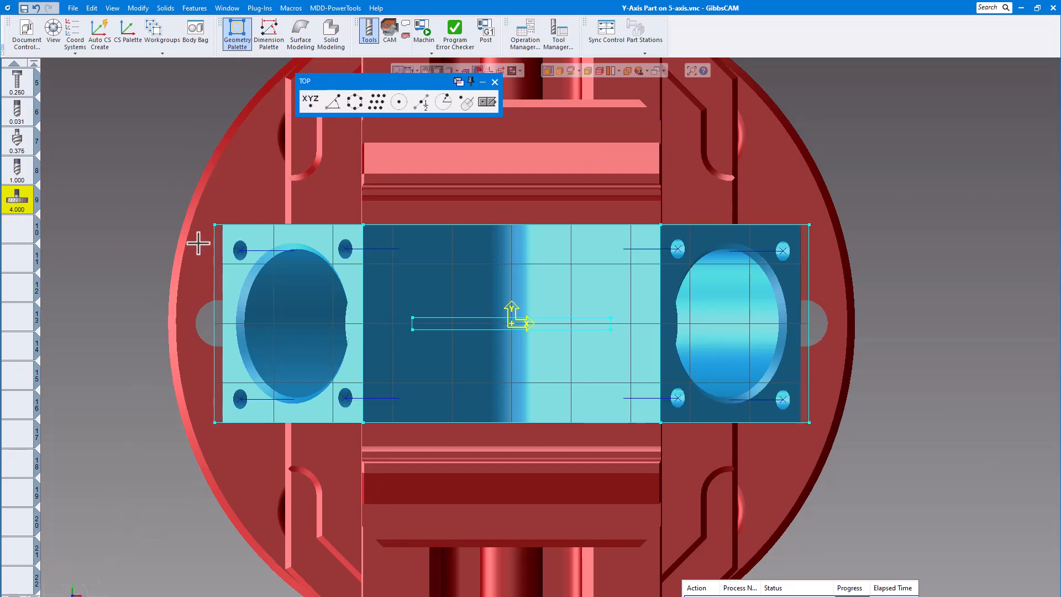
pyautogui.click(487, 103)
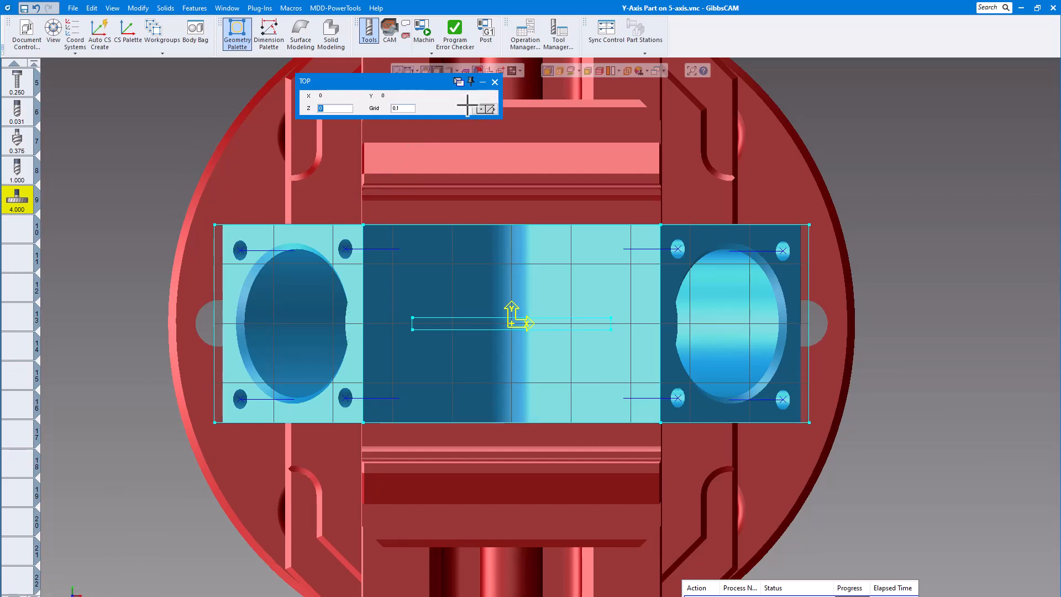
pyautogui.scroll(-3, 227, 323)
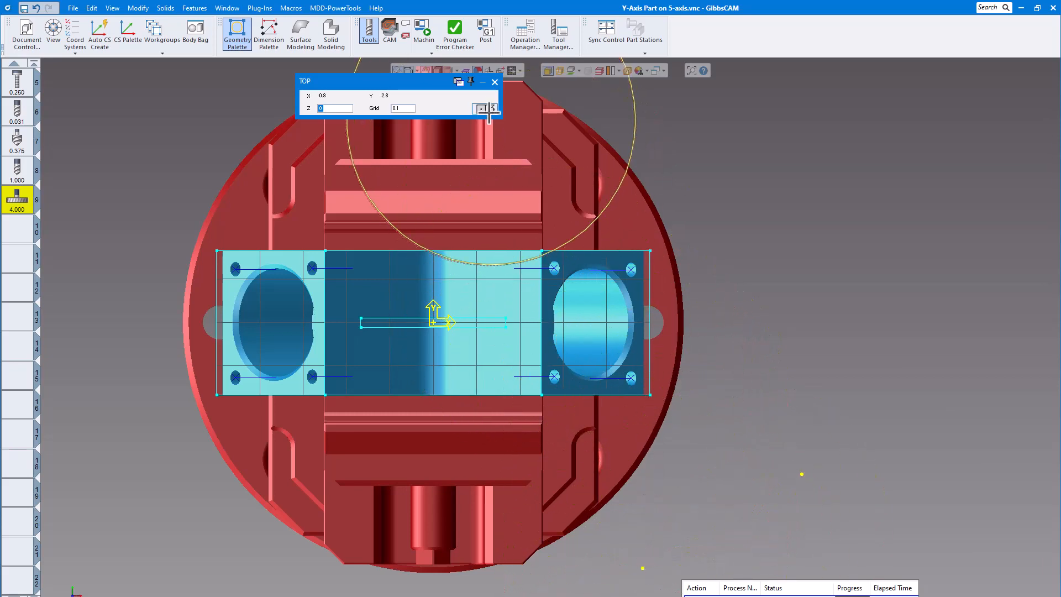
pyautogui.click(495, 82)
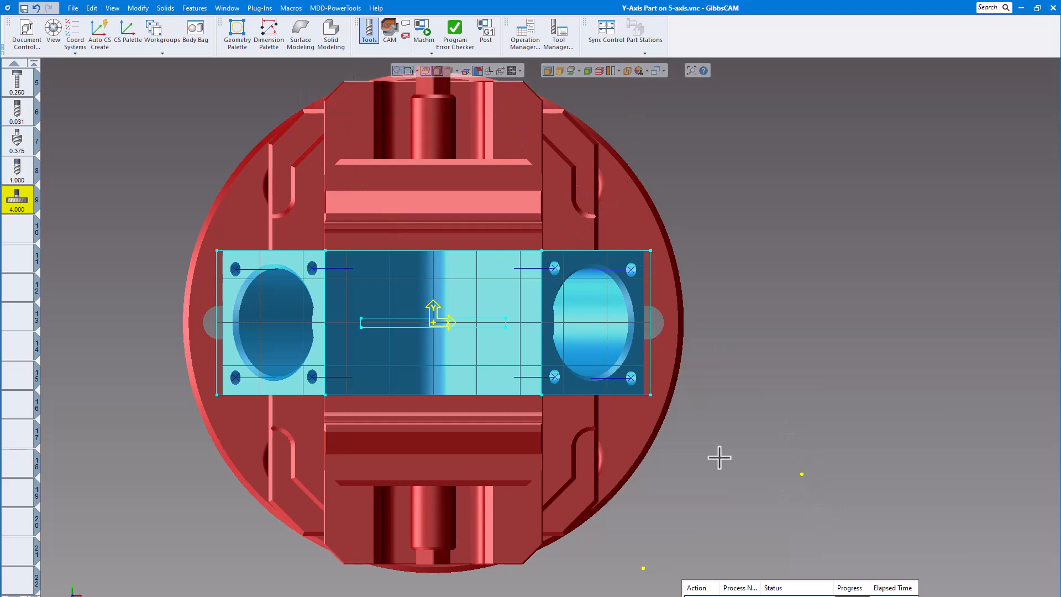
pyautogui.moveTo(717, 455); pyautogui.dragTo(451, 128, button='middle')
pyautogui.click(390, 32)
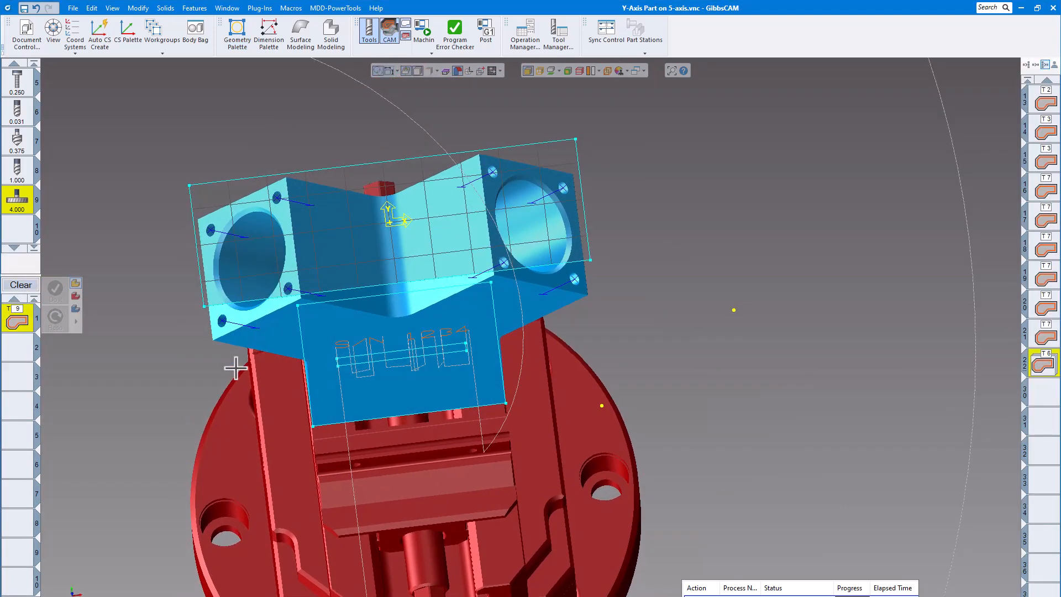
# - Select the small rectangle's front edge as the contour and set its off-part start and end positions using the two free points
pyautogui.moveTo(756, 319); pyautogui.dragTo(1025, 359, button='middle')
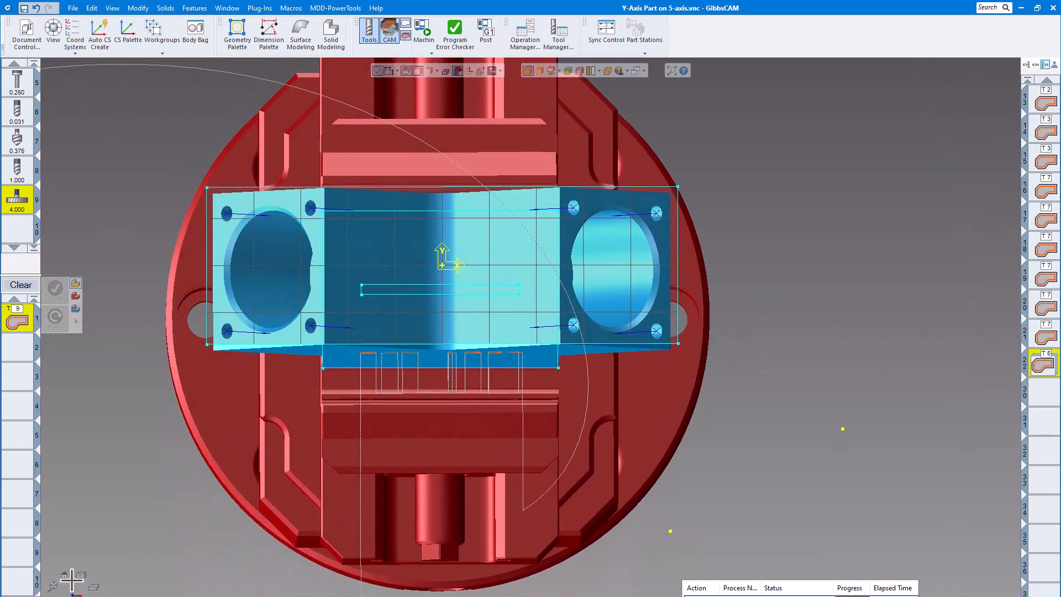
pyautogui.scroll(5, 514, 360)
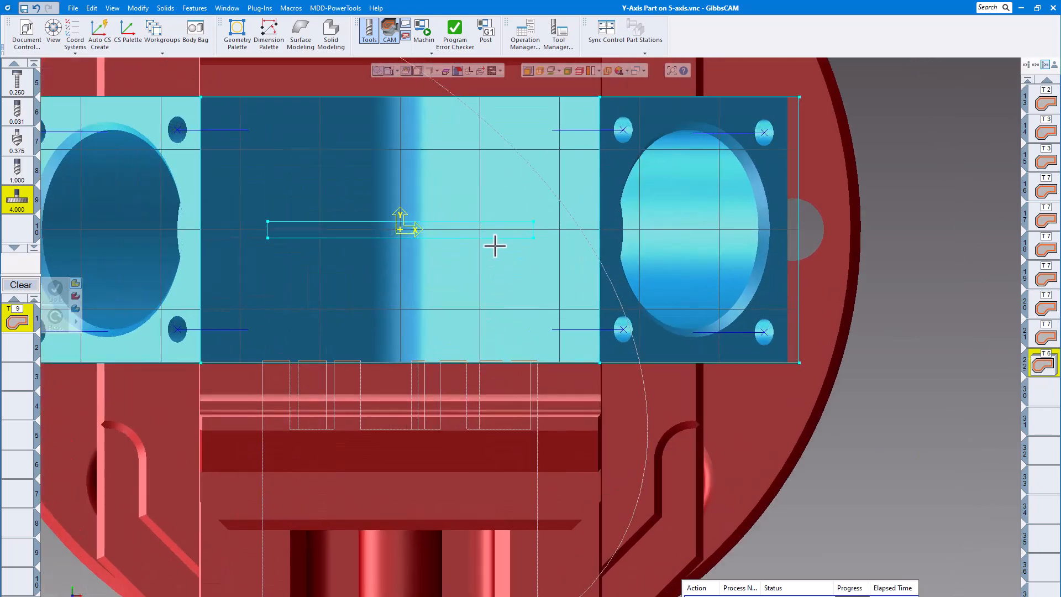
pyautogui.click(493, 238)
pyautogui.scroll(-2, 493, 237)
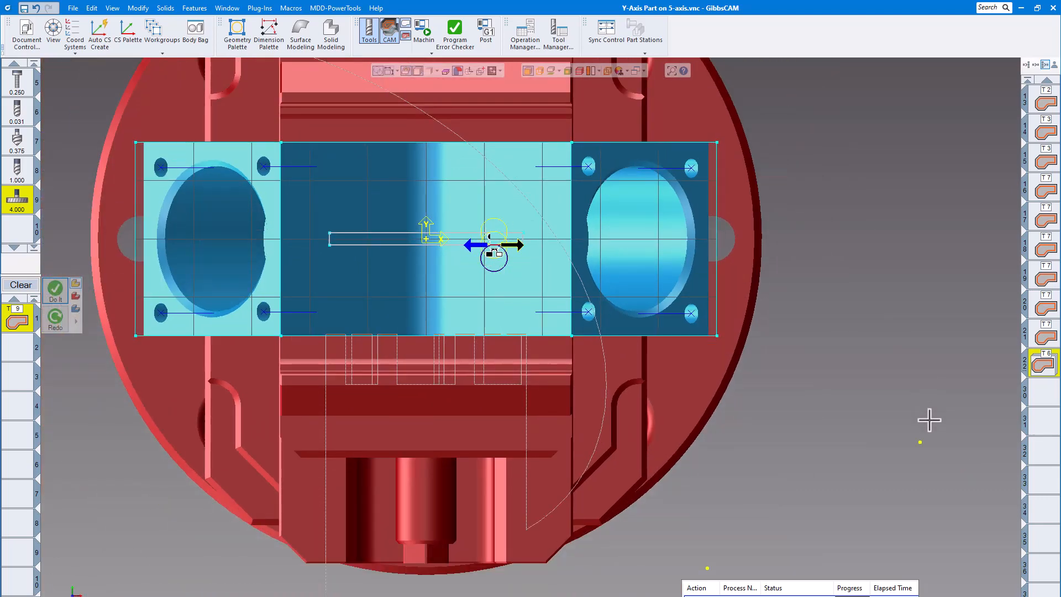
pyautogui.click(926, 438)
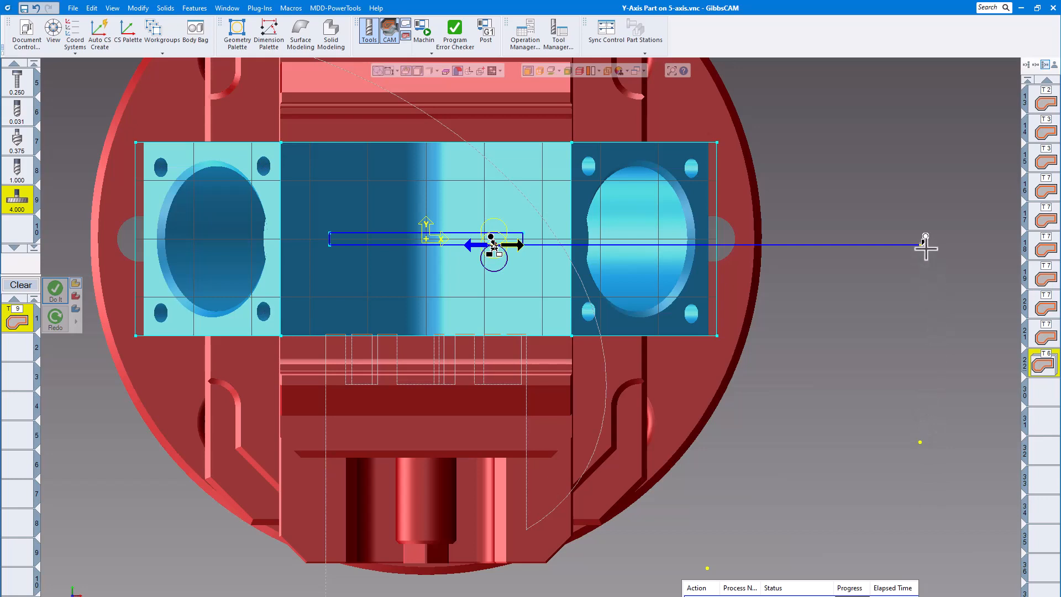
pyautogui.scroll(3, 526, 245)
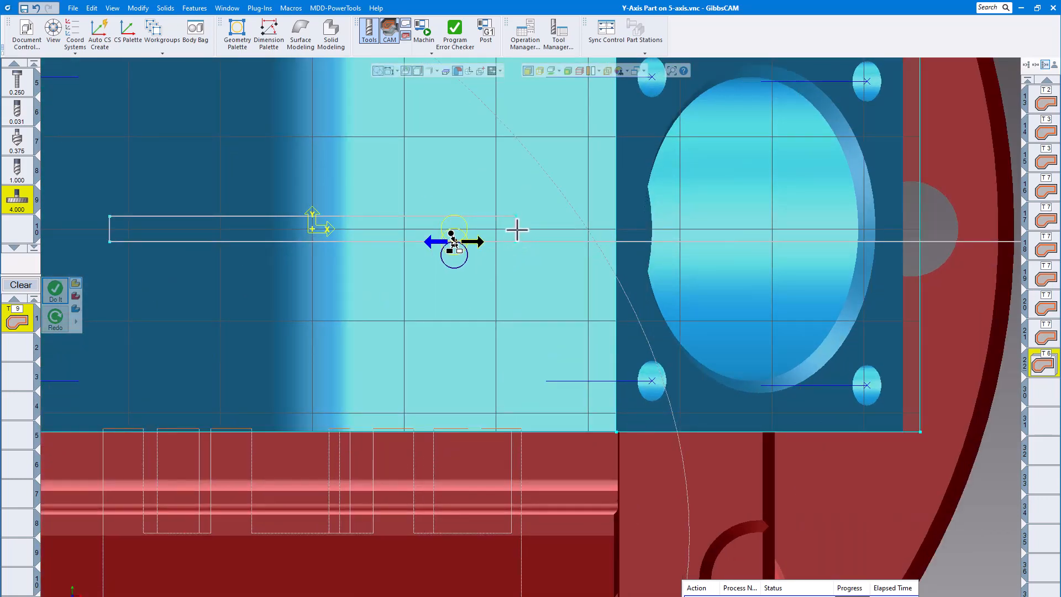
pyautogui.scroll(-3, 517, 230)
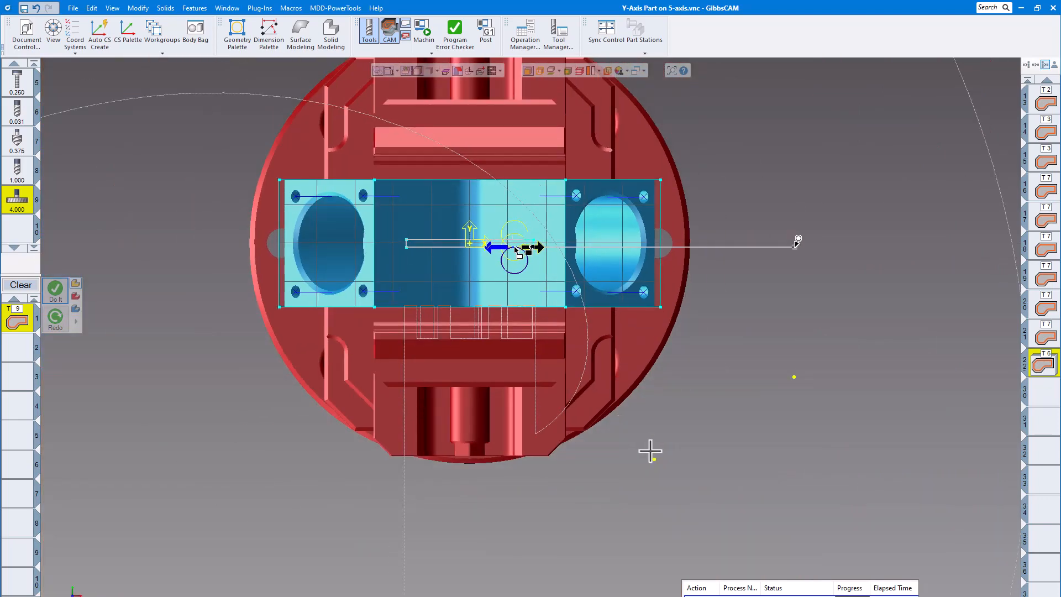
pyautogui.click(651, 451)
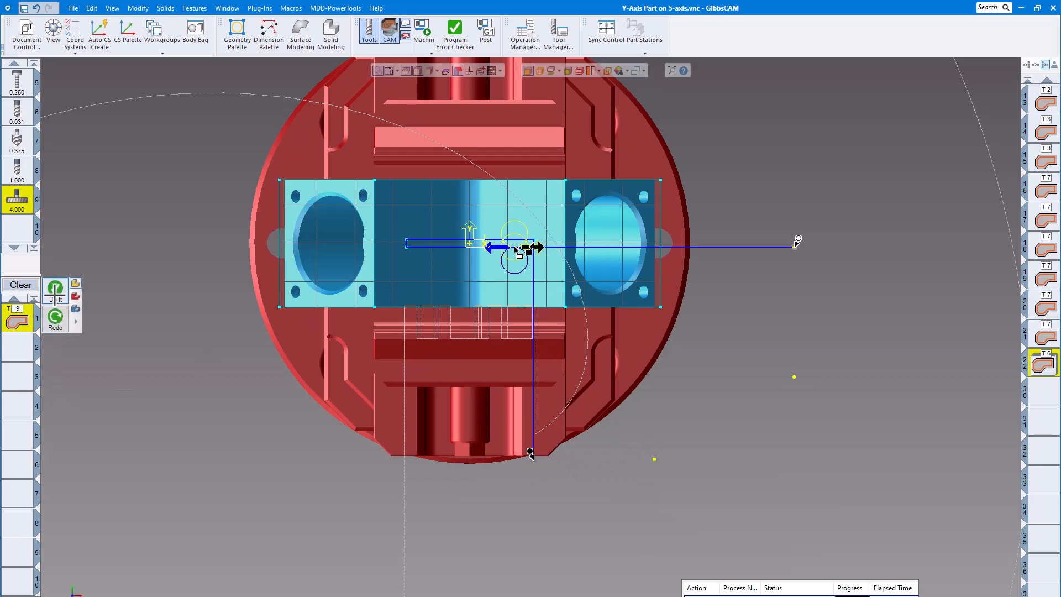
# - Generate the key cutter contour operation and inspect its toolpath around the base of the part
pyautogui.click(56, 290)
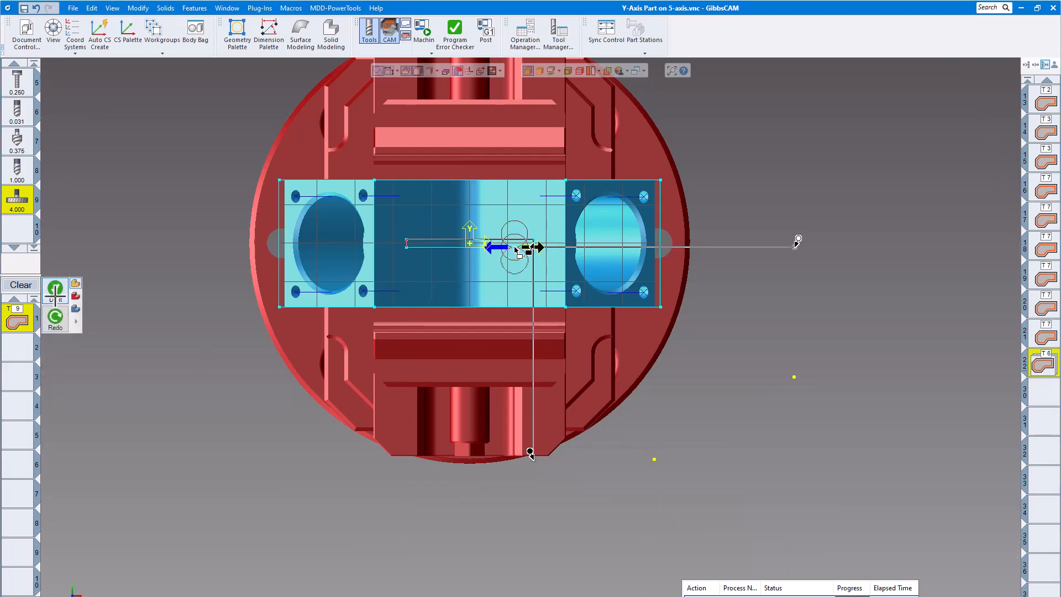
pyautogui.scroll(-2, 377, 371)
pyautogui.moveTo(386, 387); pyautogui.dragTo(586, 381, button='middle')
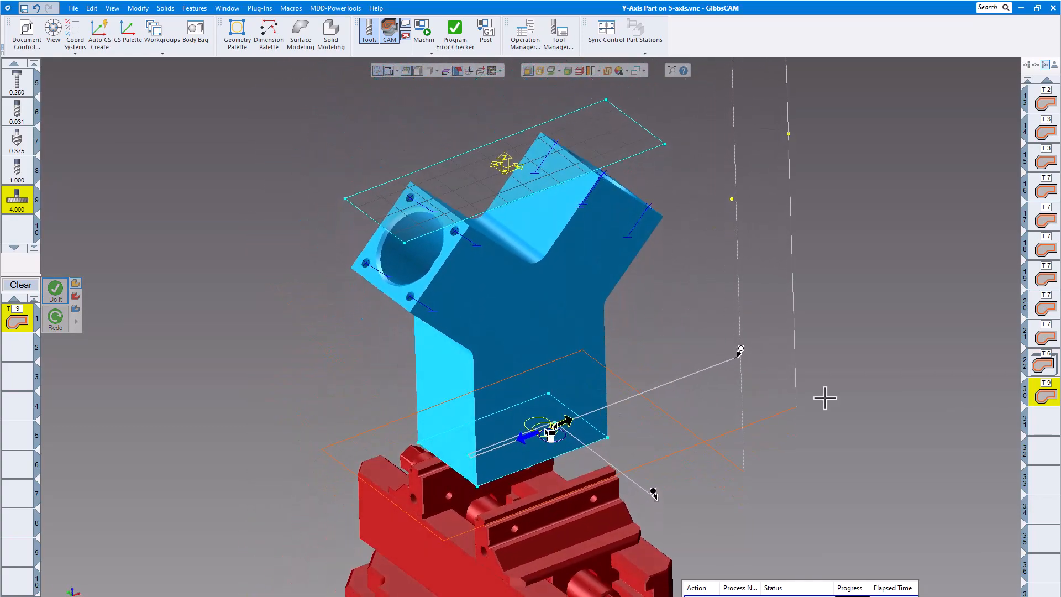
pyautogui.moveTo(824, 398); pyautogui.dragTo(902, 415, button='middle')
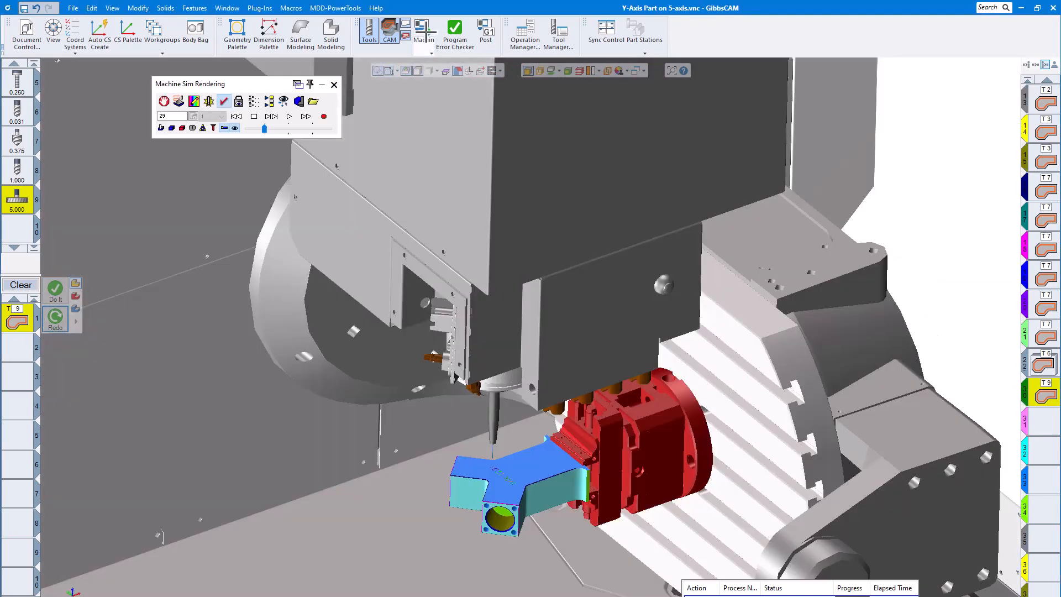
# - Run the machine simulation through to the end, inspect the cut near the vise up close, and leave the simulation
pyautogui.click(288, 117)
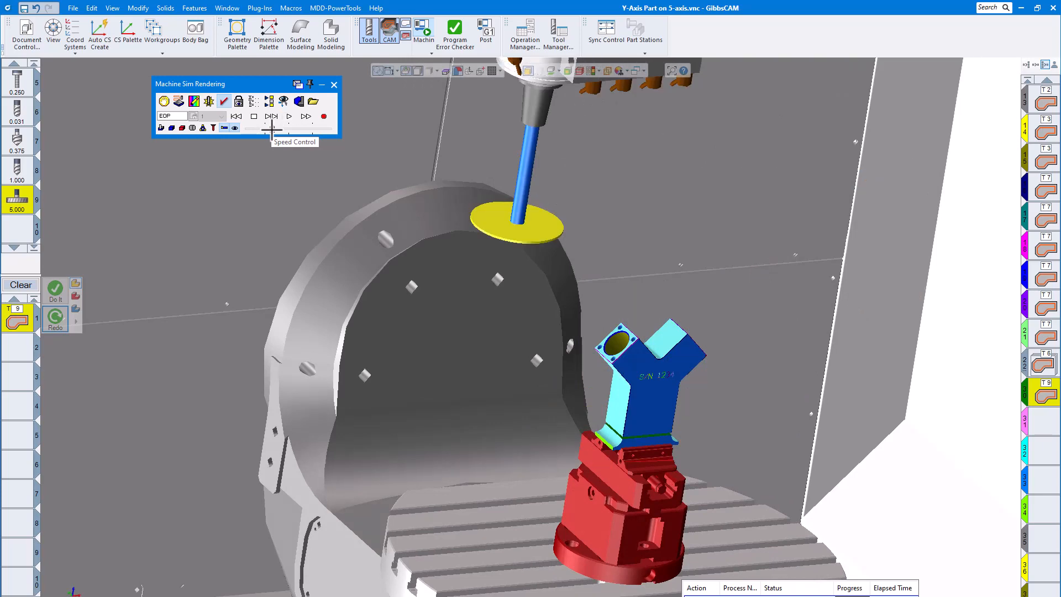
pyautogui.scroll(5, 497, 216)
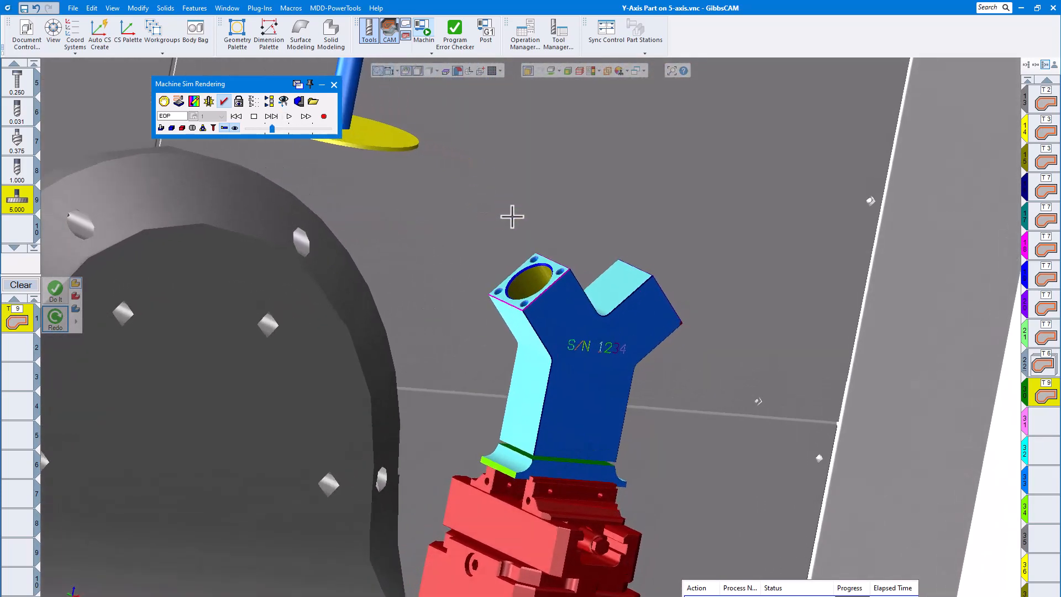
pyautogui.scroll(8, 533, 230)
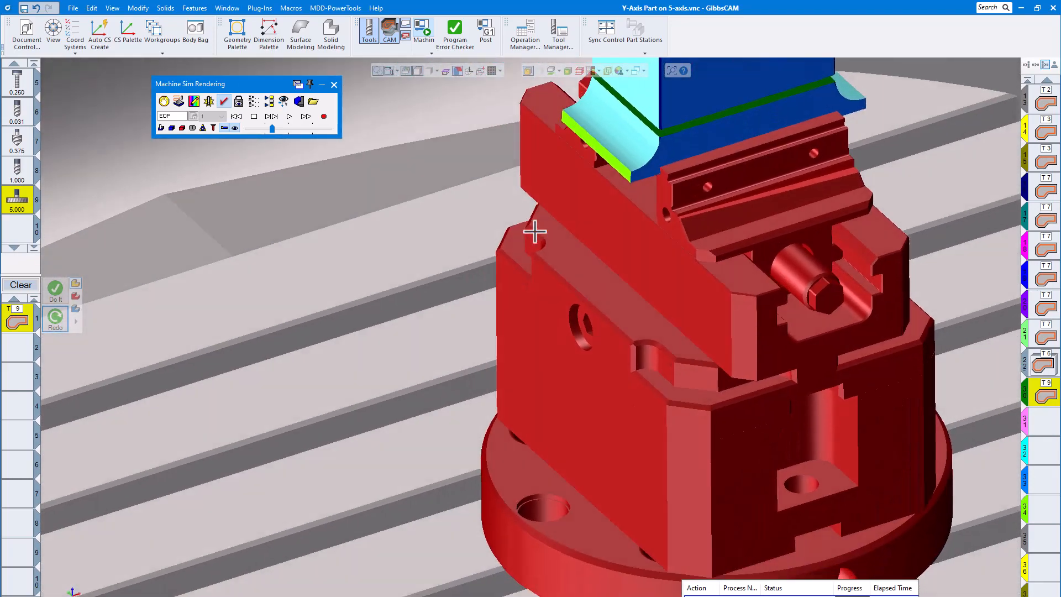
pyautogui.scroll(-6, 535, 231)
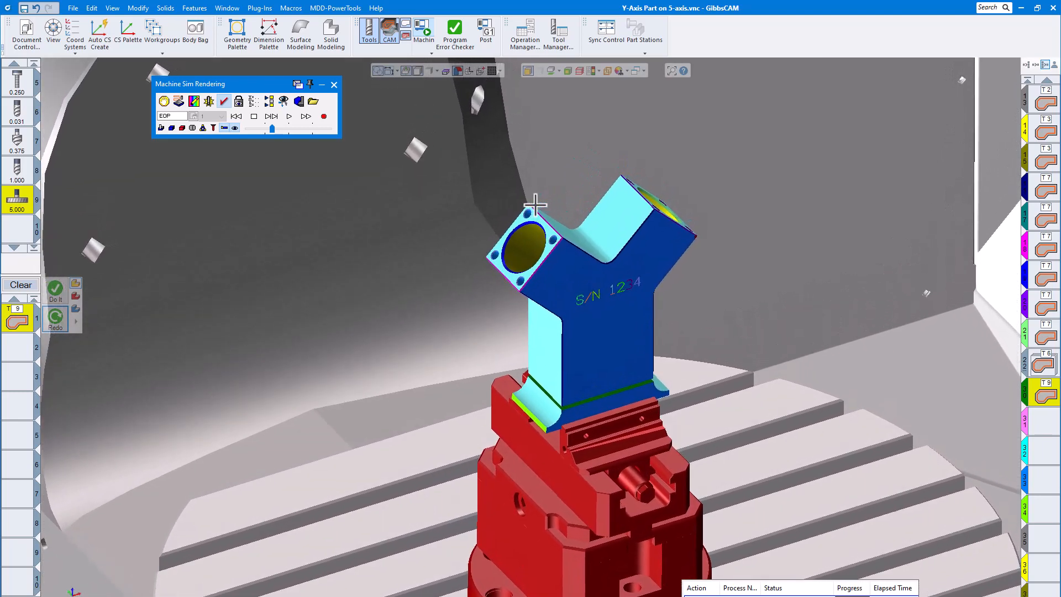
pyautogui.click(424, 30)
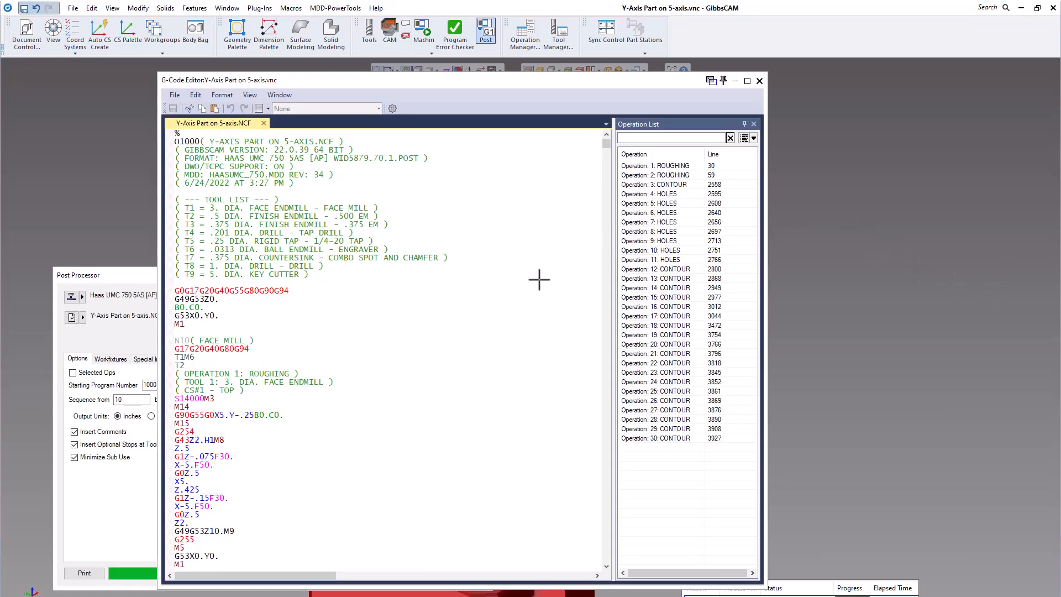
# - Examine the posted G-code's header, tool list, and the start of the face mill and .500 EM roughing operations
pyautogui.scroll(-1, 486, 270)
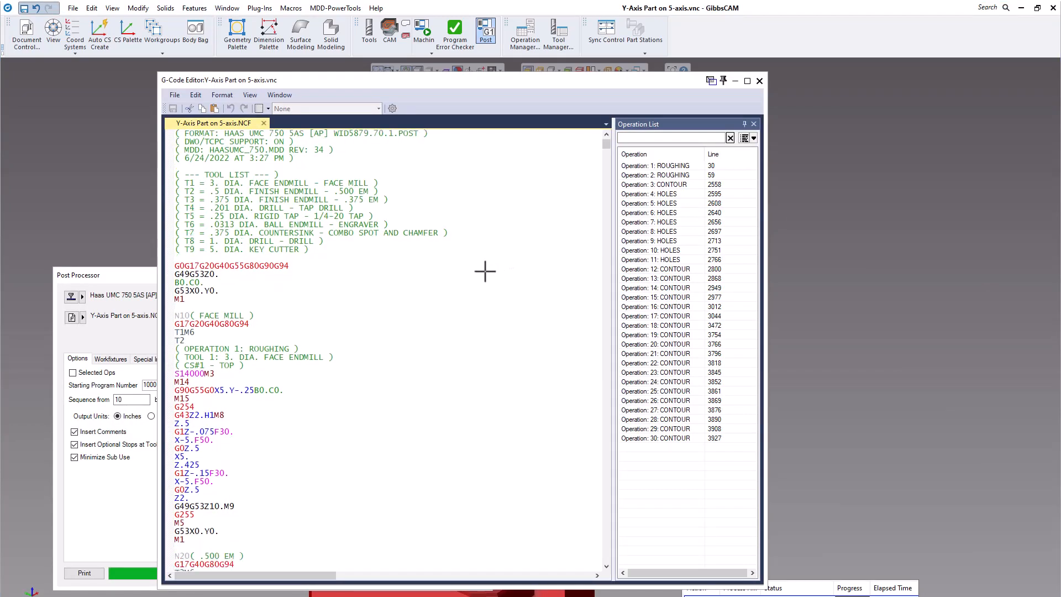
pyautogui.scroll(1, 485, 271)
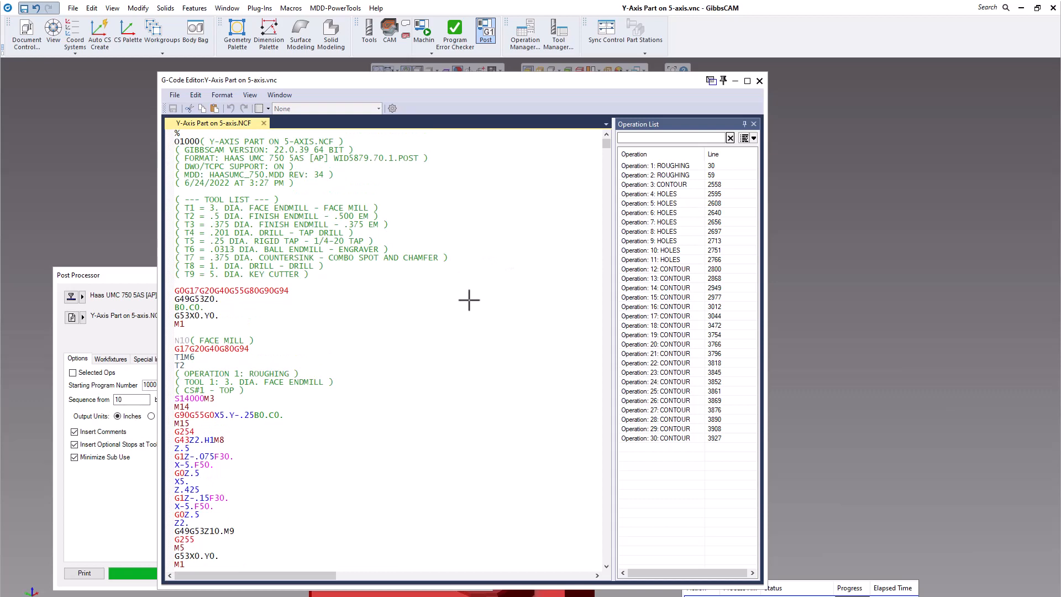
pyautogui.scroll(-3, 469, 300)
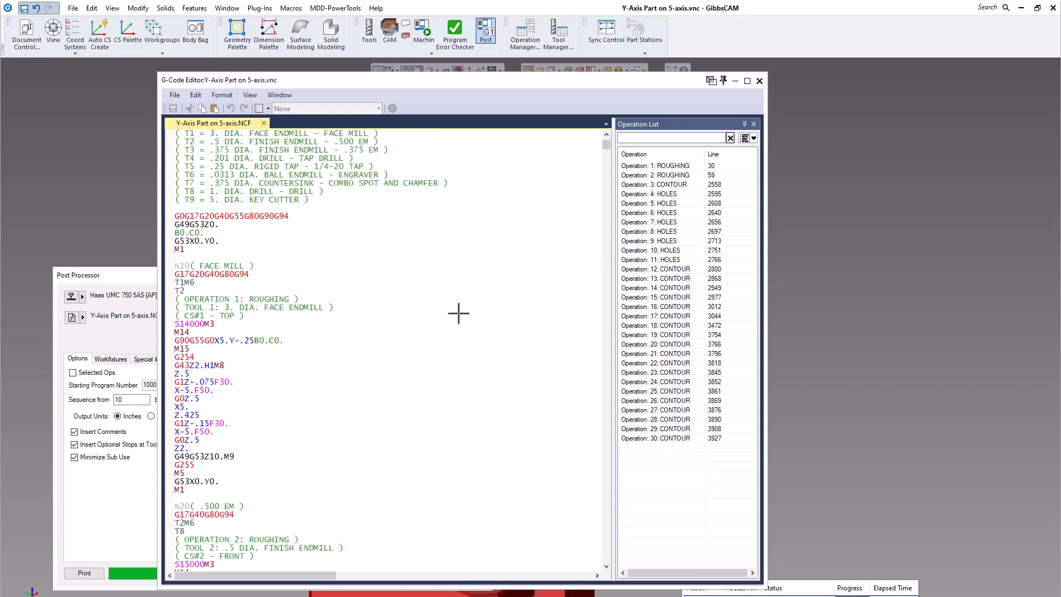
pyautogui.scroll(3, 458, 314)
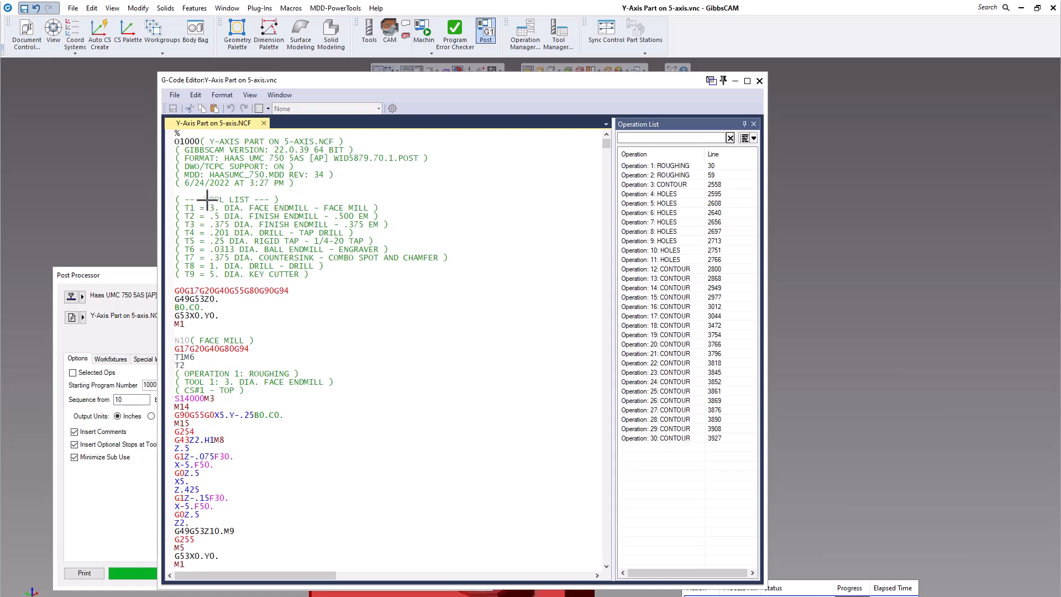
pyautogui.scroll(-2, 260, 273)
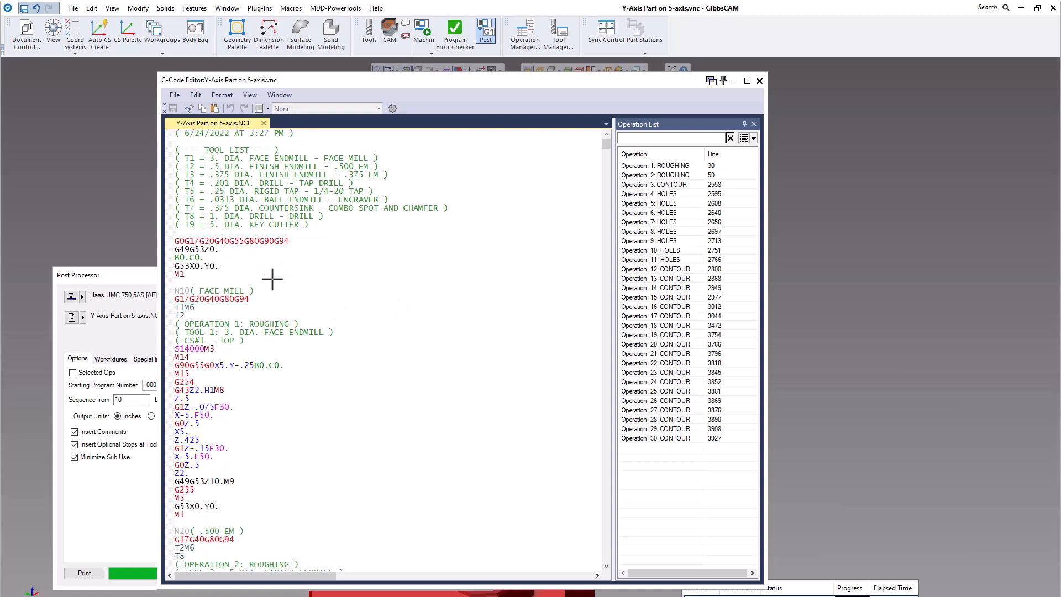
pyautogui.scroll(-3, 272, 279)
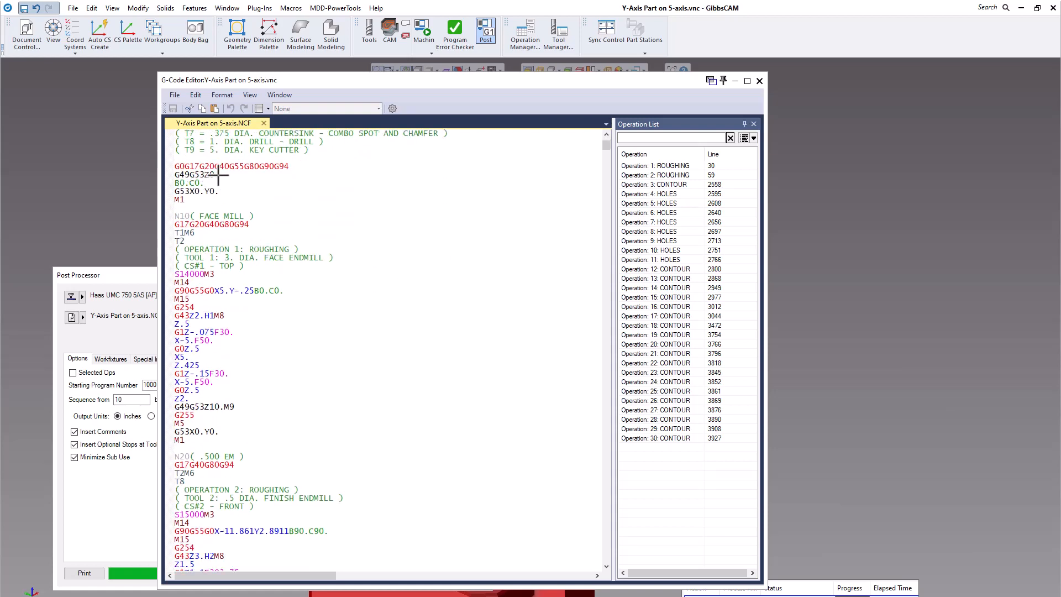
pyautogui.scroll(-3, 281, 285)
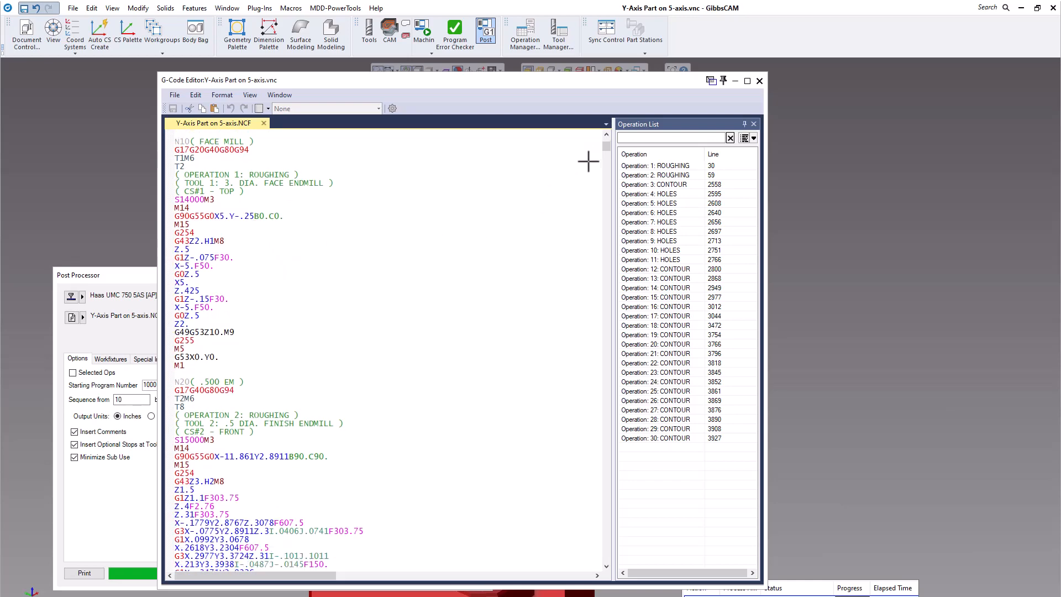
# - Review the G-code of the final key cutter contour and the engraving operations, return to the program start, and close the G-code editor
pyautogui.moveTo(606, 148); pyautogui.dragTo(607, 352)
pyautogui.moveTo(596, 412); pyautogui.dragTo(607, 558)
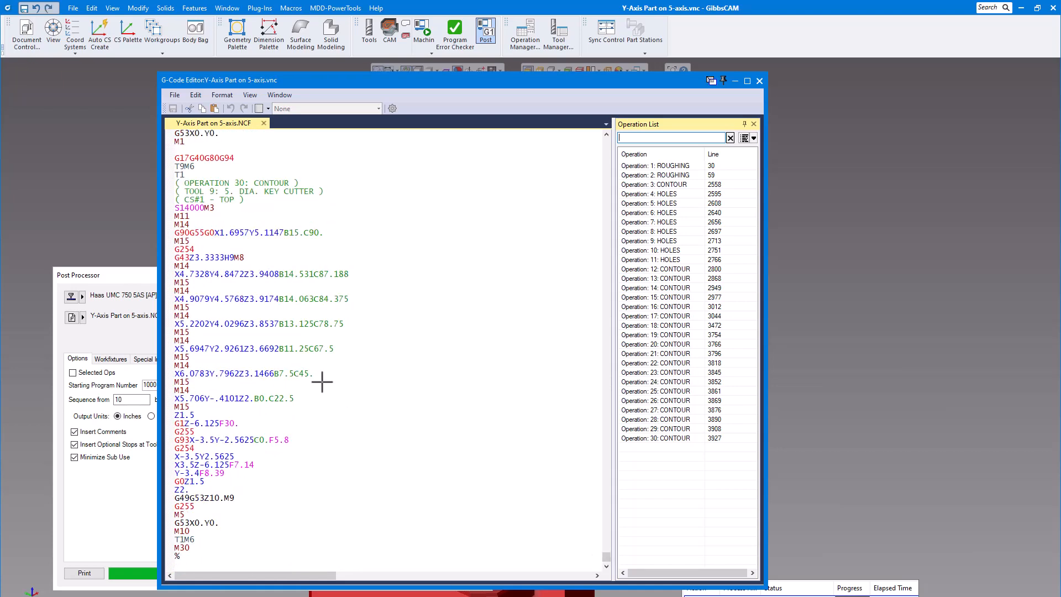
pyautogui.scroll(4, 321, 380)
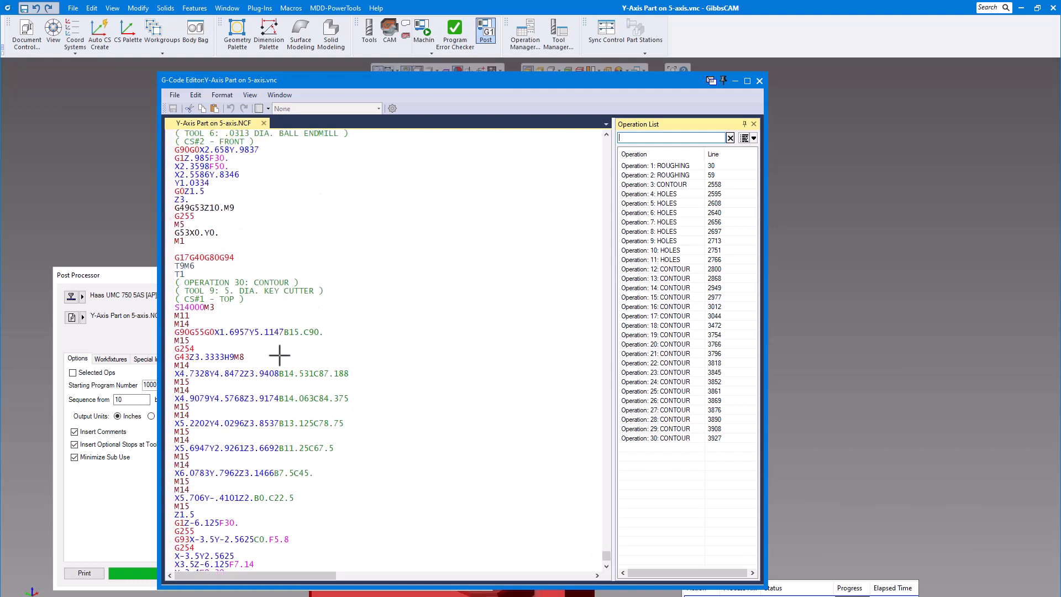
pyautogui.scroll(11, 279, 355)
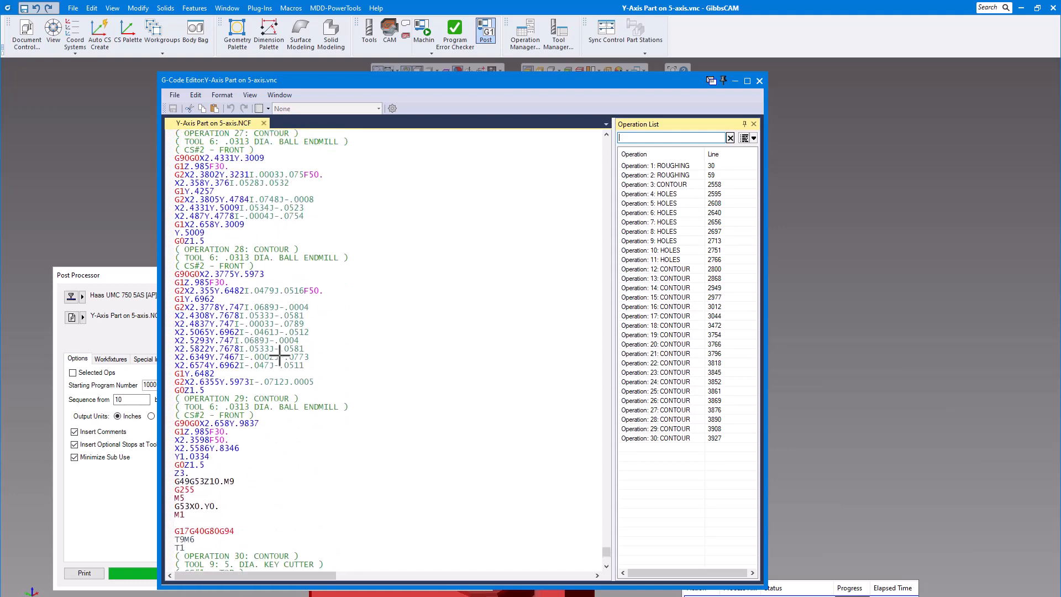
pyautogui.scroll(3, 276, 349)
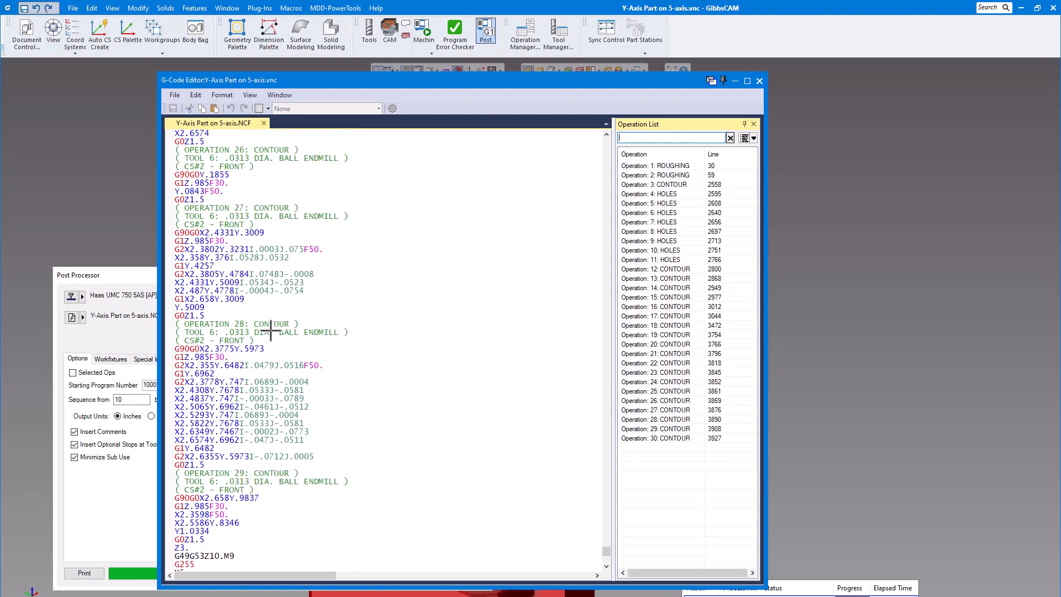
pyautogui.scroll(7, 271, 332)
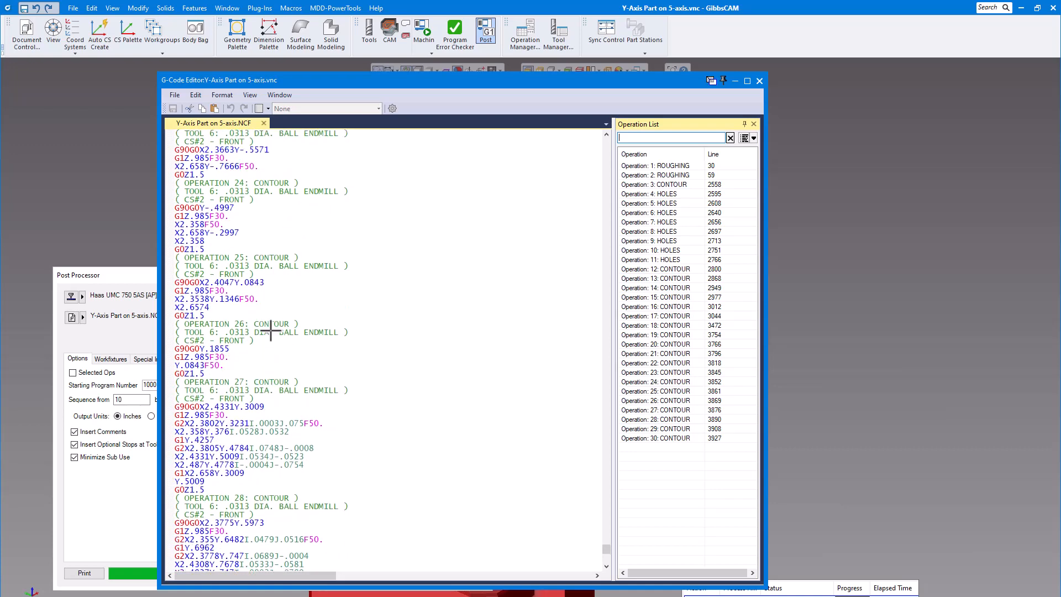
pyautogui.scroll(15, 270, 331)
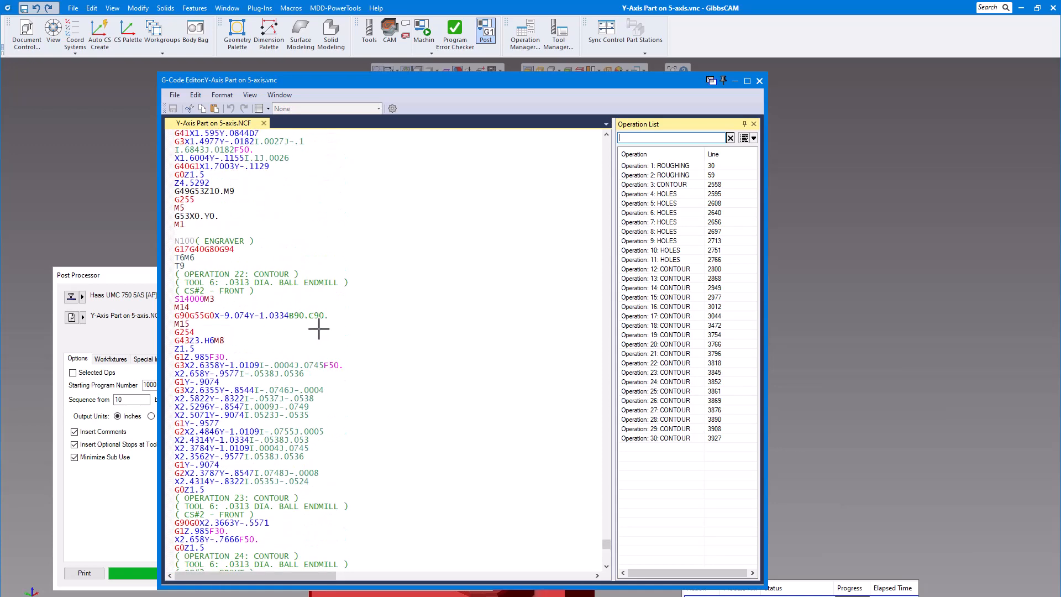
pyautogui.scroll(4, 420, 404)
pyautogui.moveTo(607, 543); pyautogui.dragTo(578, 137)
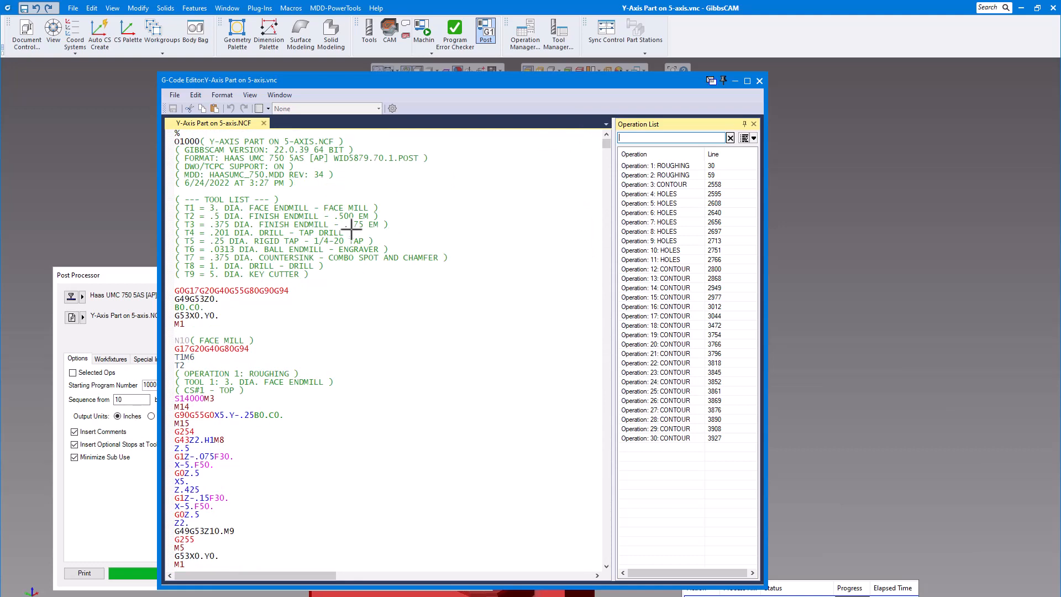
pyautogui.click(760, 80)
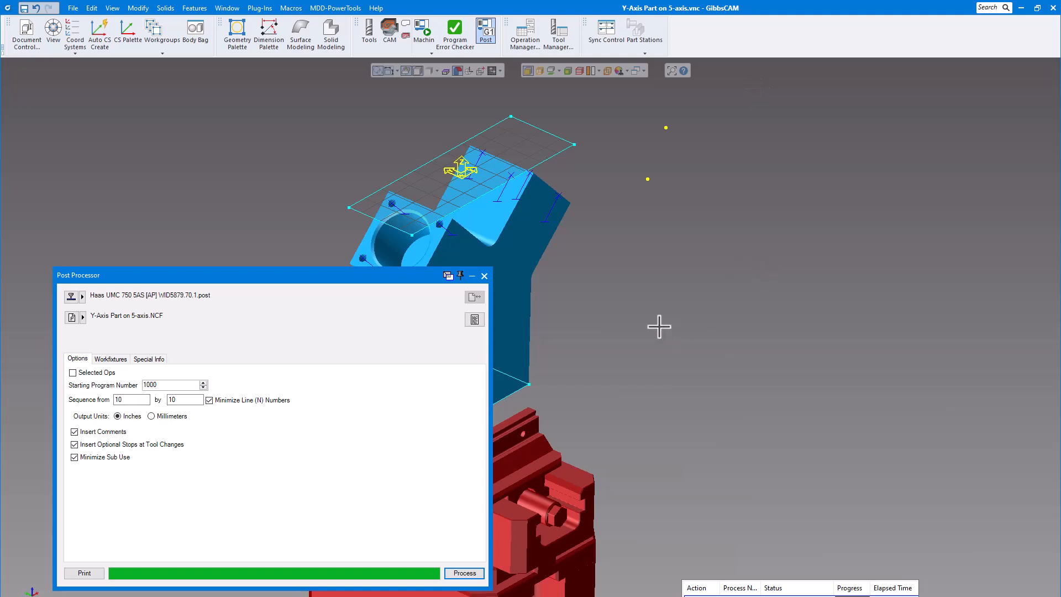